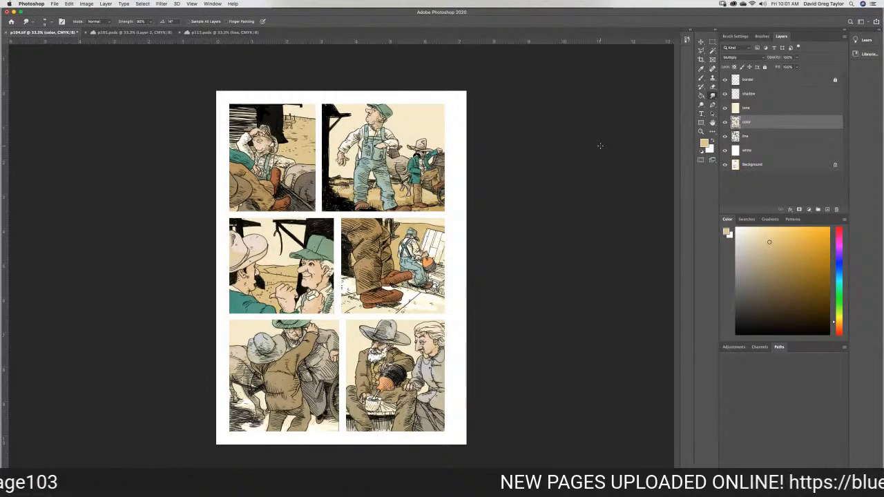
Examine the colored p104.tif page up close and compare it with the open p105.psdc and p115.psdc pages
key("super+equal")
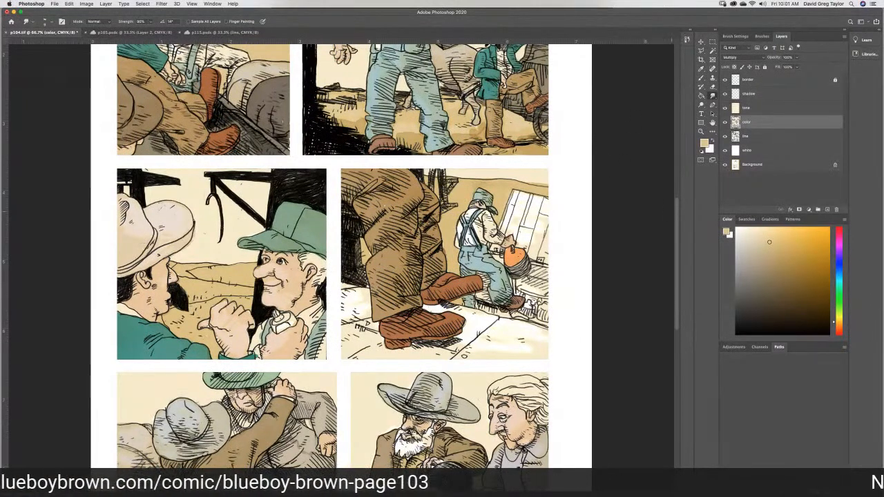
left_click_drag(675, 216, 684, 181)
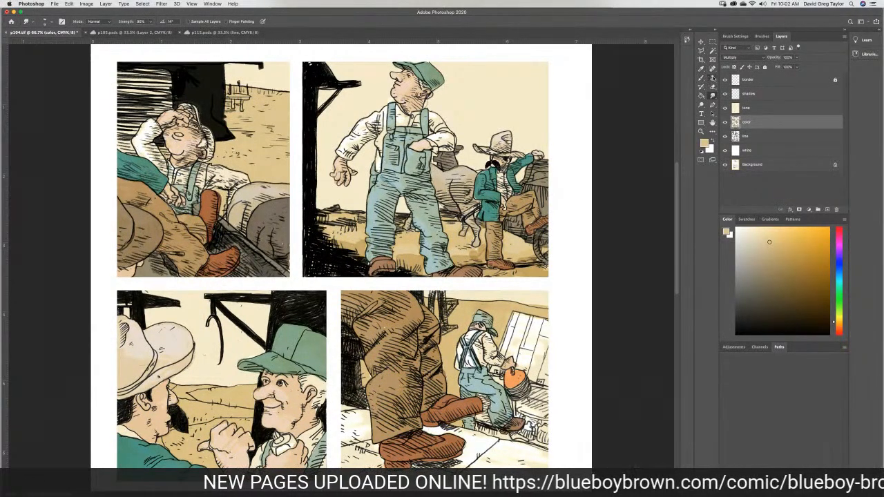
left_click(713, 87)
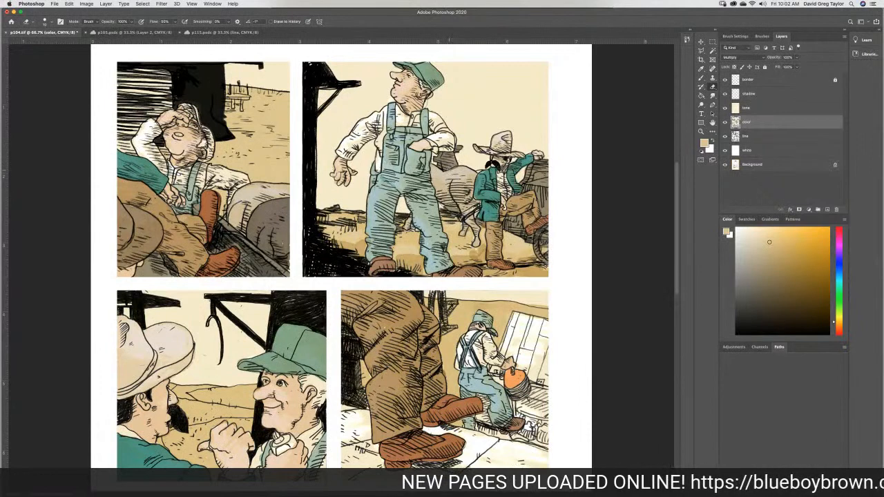
left_click(712, 96)
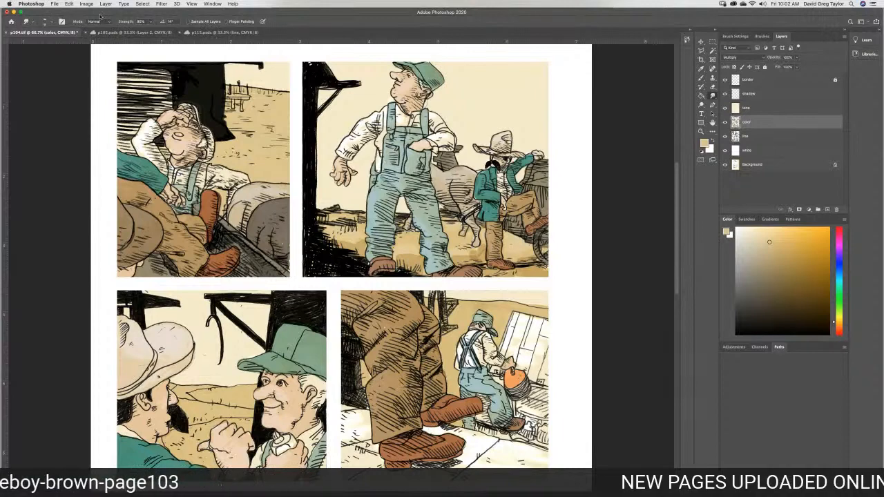
left_click(114, 31)
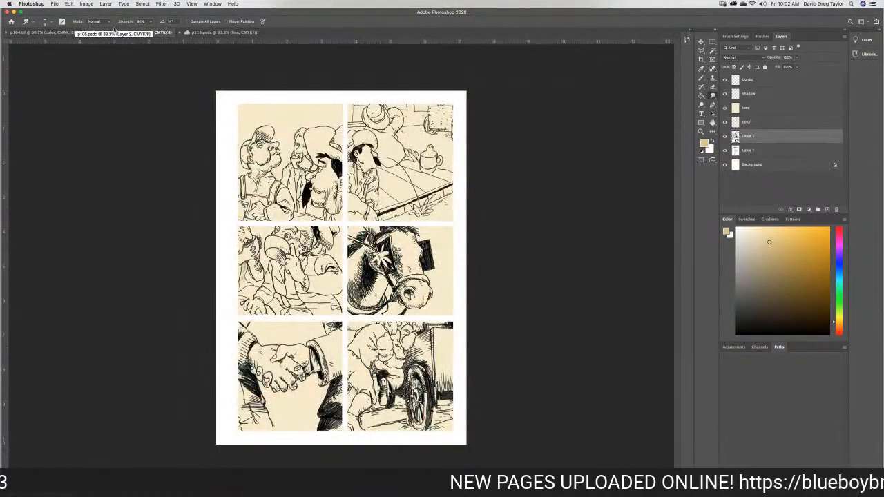
left_click(224, 32)
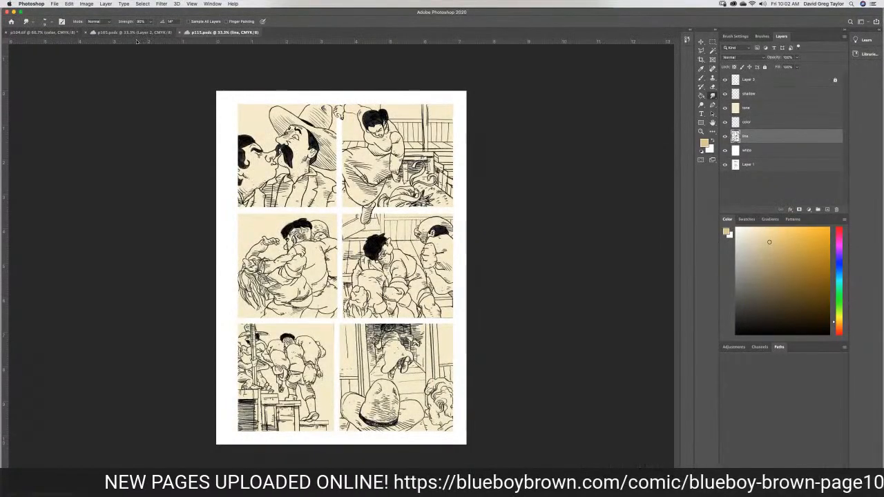
left_click(44, 34)
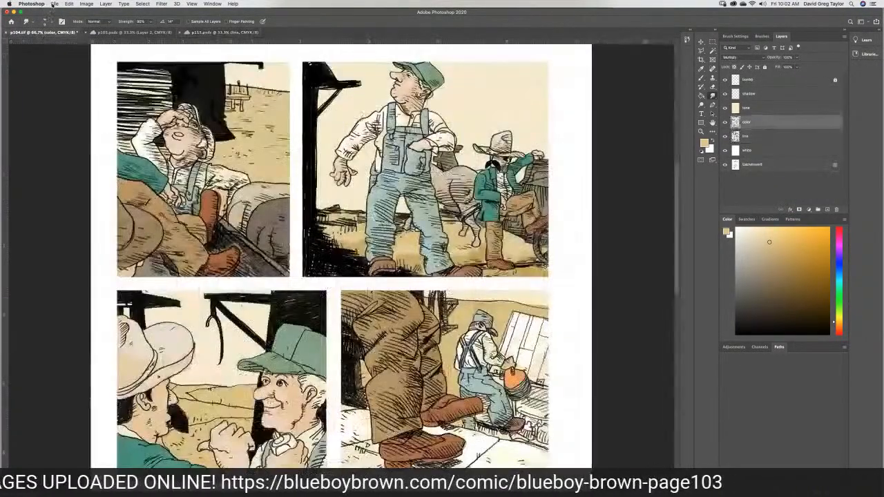
Bring up p115.psdc and open p113 copy.psdc from the recent files
left_click(55, 3)
mouse_move(69, 39)
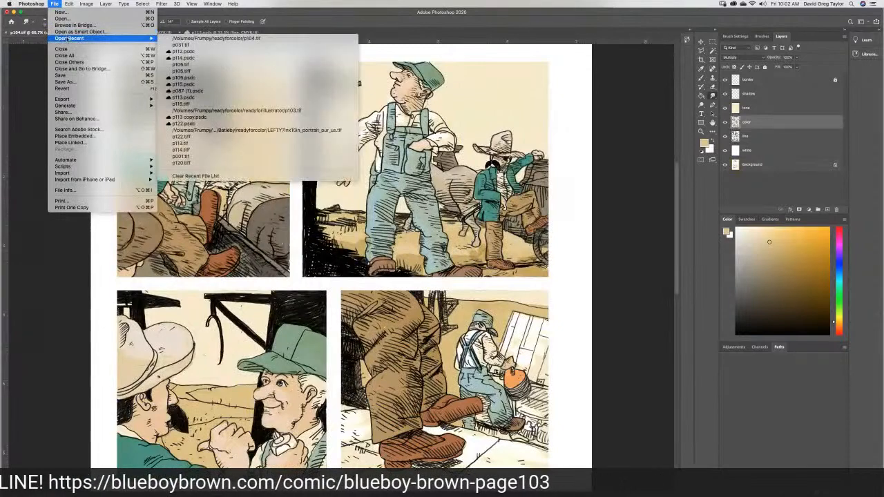
left_click(180, 78)
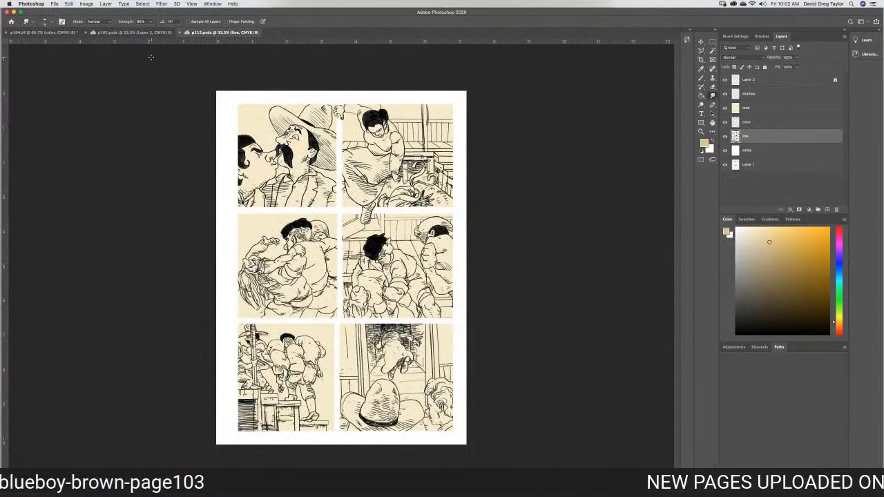
left_click(54, 3)
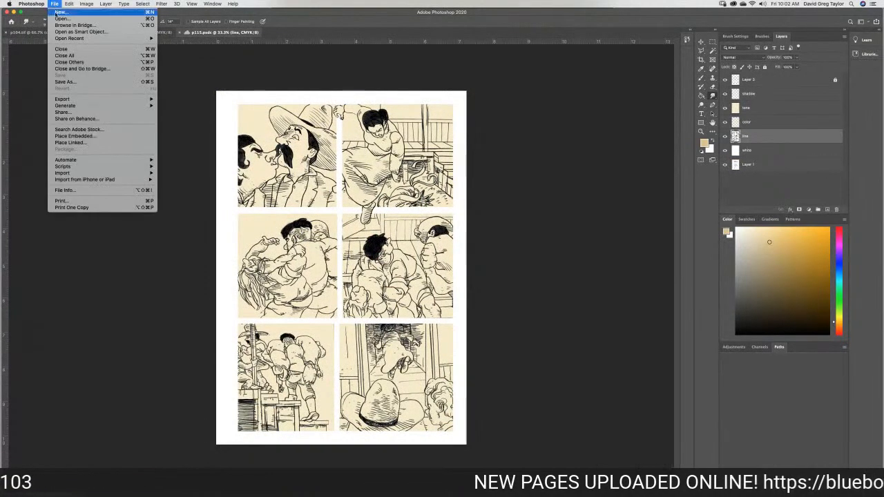
mouse_move(63, 39)
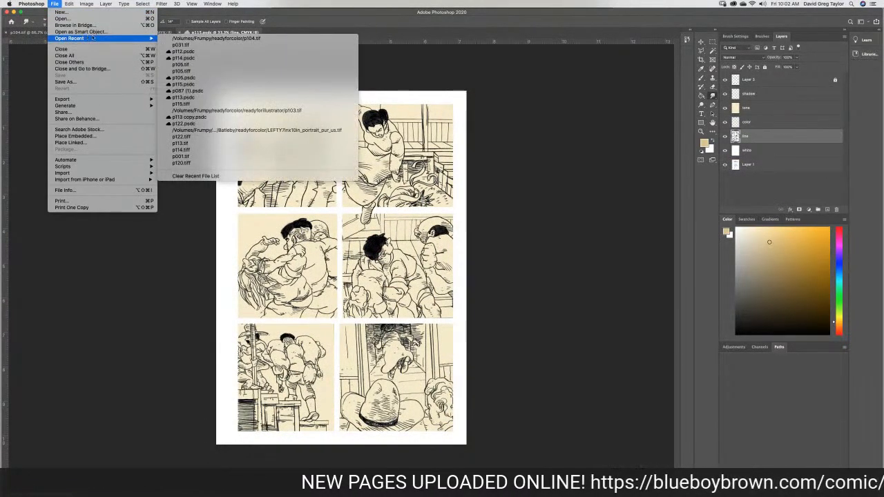
left_click(193, 117)
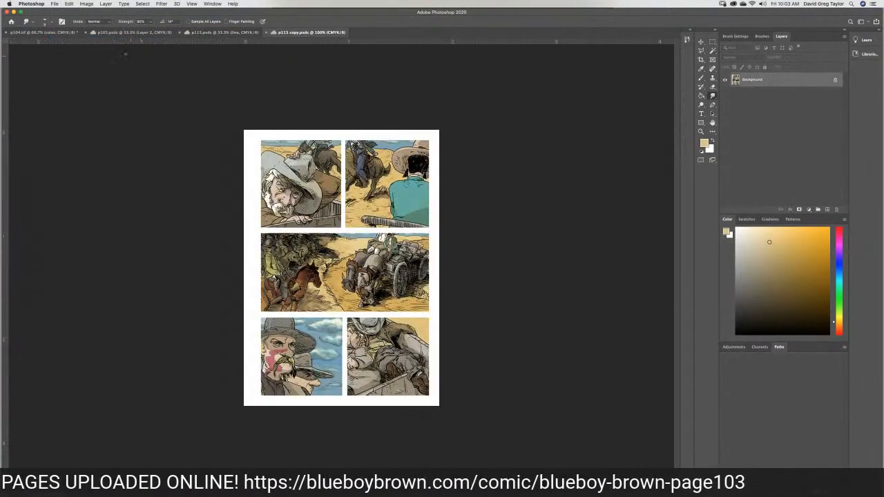
Open the recent file p113.psdc and copy its wc layer
left_click(54, 3)
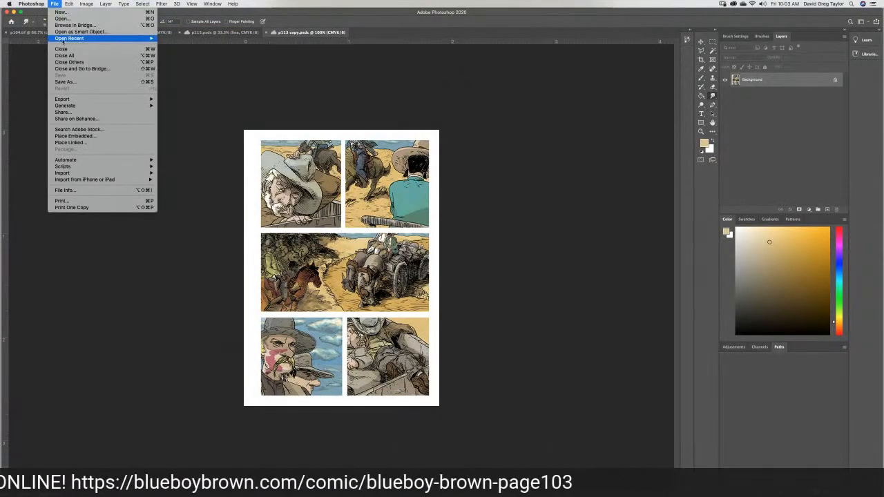
mouse_move(63, 40)
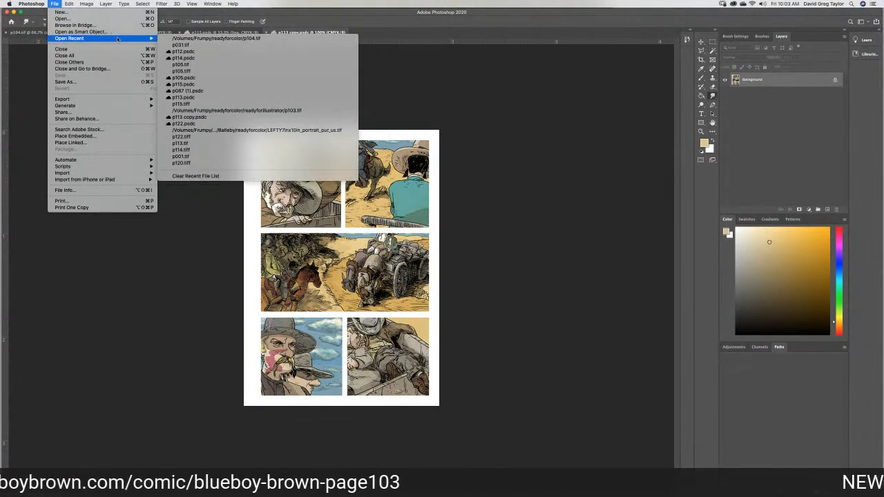
left_click(191, 98)
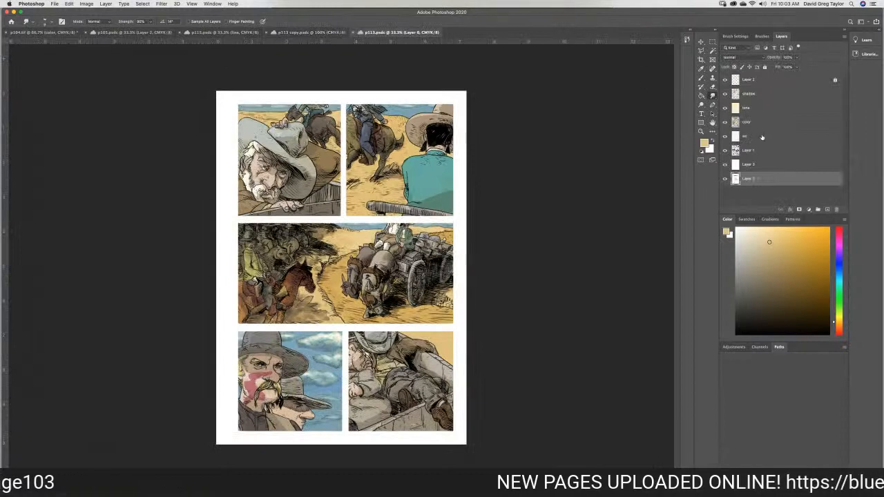
left_click(755, 139)
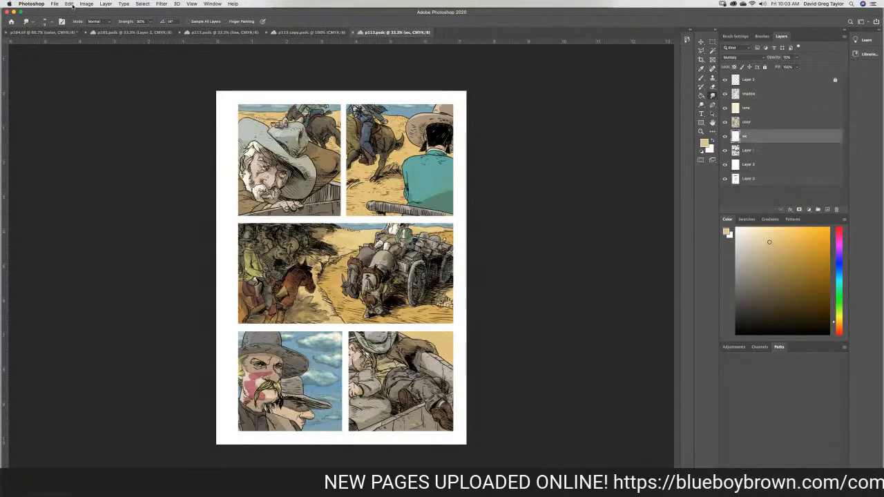
left_click(69, 4)
Paste the copied wc layer into p104.tif directly above the color layer
left_click(18, 36)
left_click(18, 35)
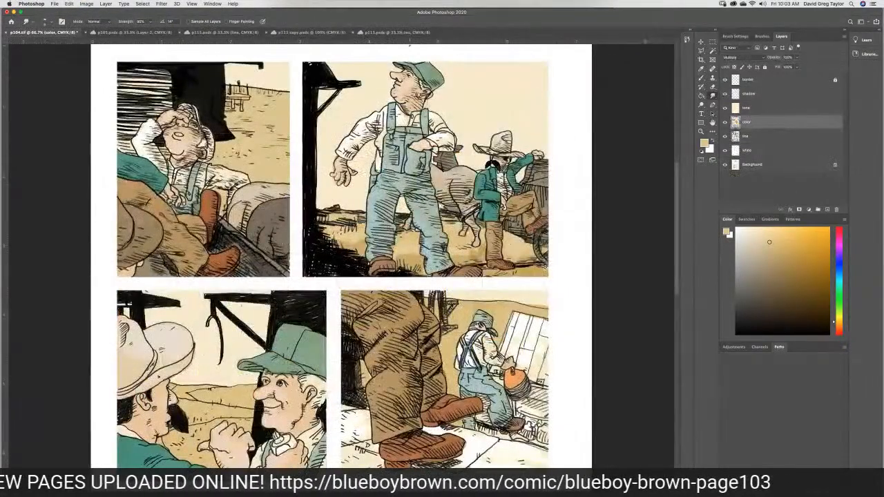
key("super+v")
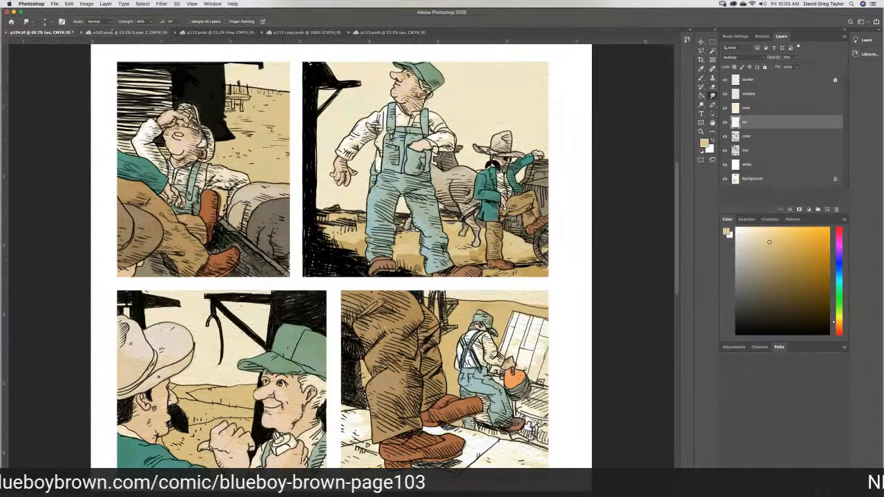
Paste the copied wc layer into p105.psdc and p115.psdc, directly below each page's color layer
left_click(120, 33)
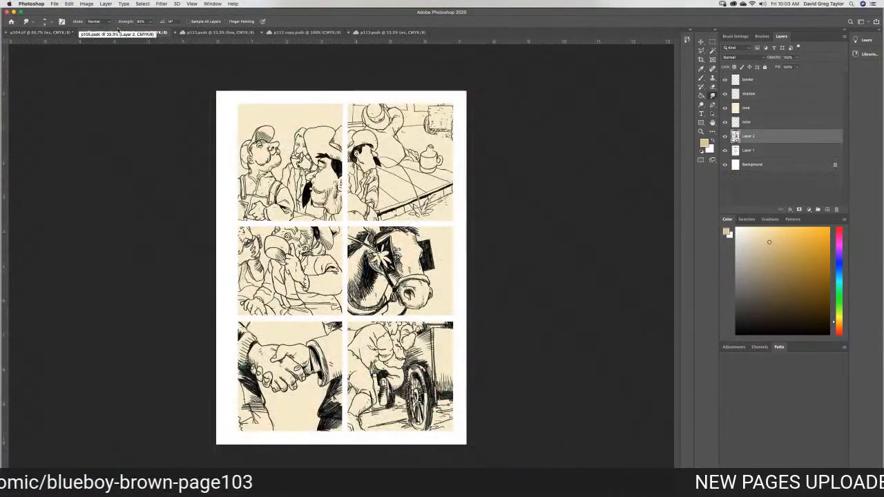
key("super+v")
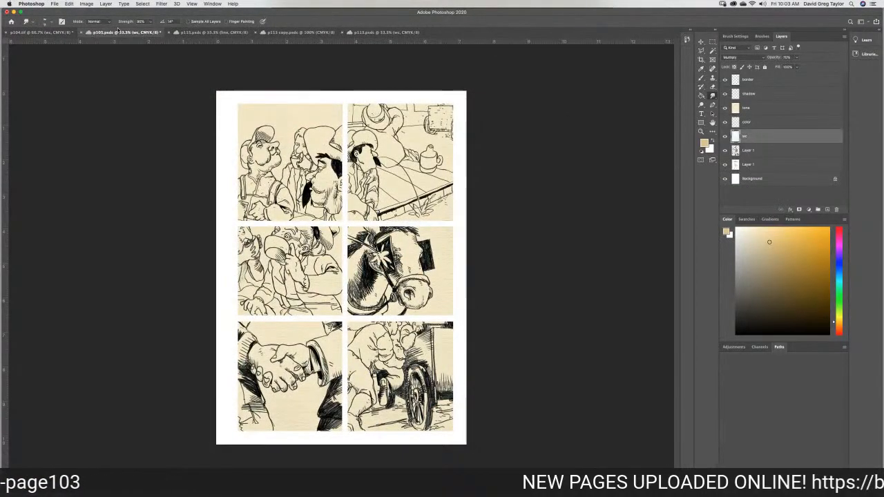
left_click(202, 33)
key("super+v")
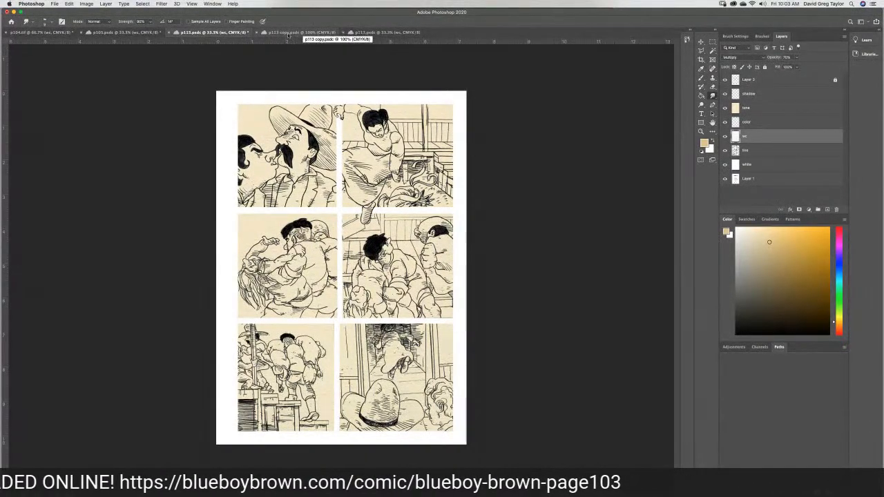
Close p113 copy.psdc and go to the p113.psdc page
left_click(263, 33)
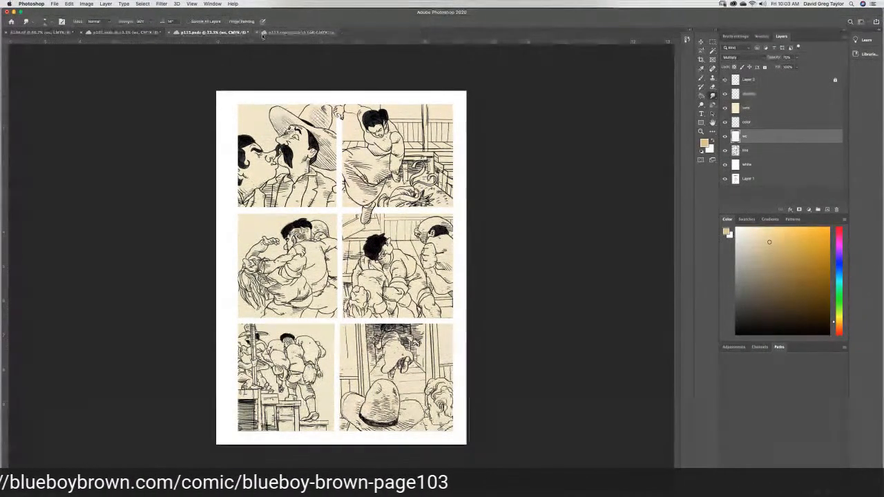
left_click(284, 32)
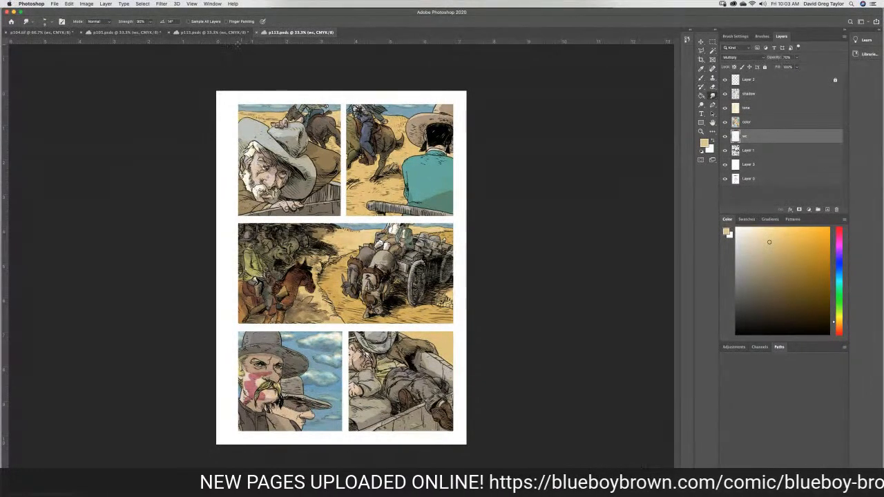
left_click(53, 4)
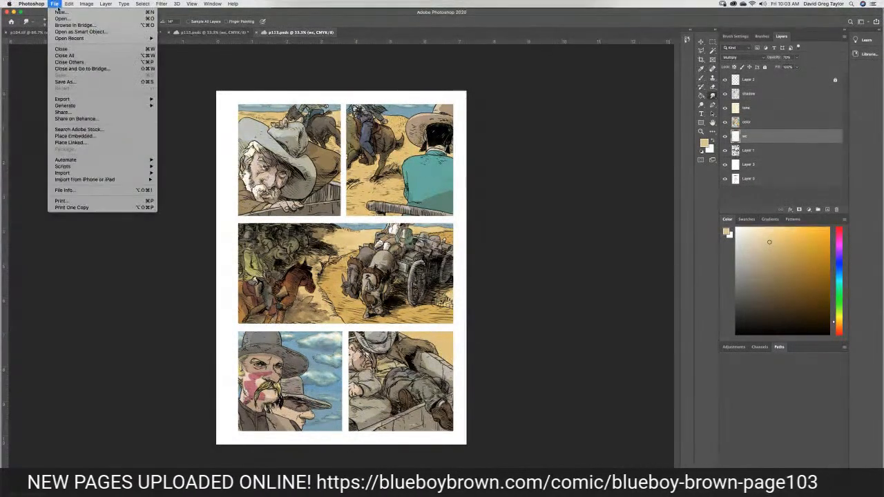
mouse_move(69, 39)
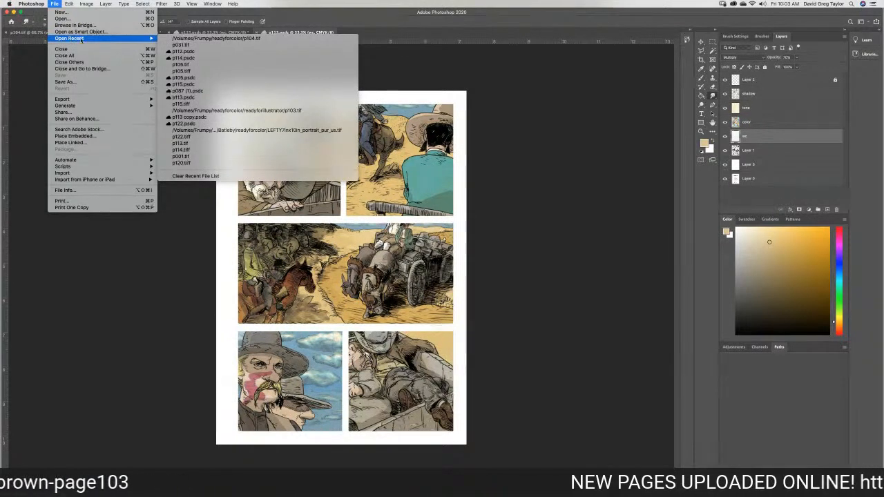
left_click(199, 152)
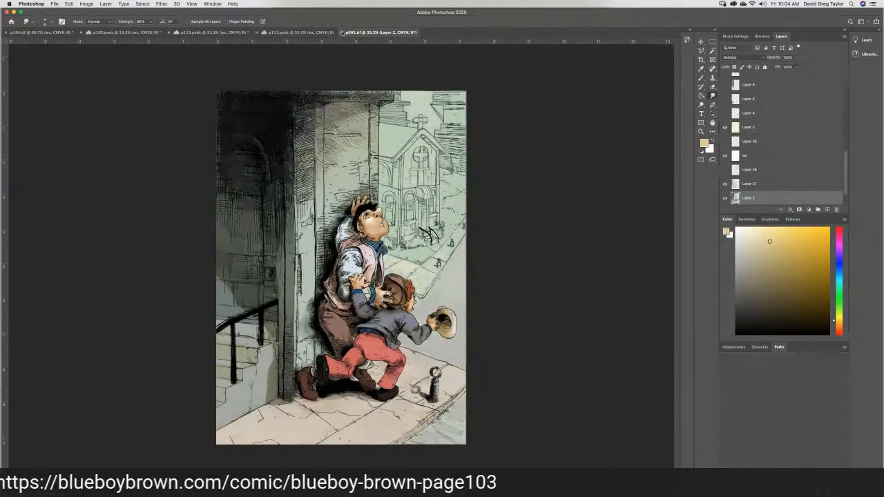
left_click(341, 32)
Open p114.tiff from the recent files and the colored p114 page from the cloud documents
left_click(54, 4)
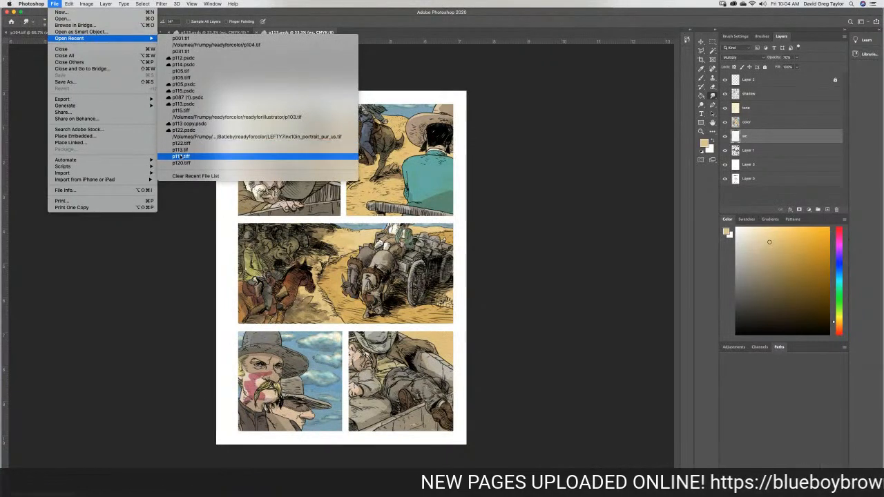
left_click(181, 157)
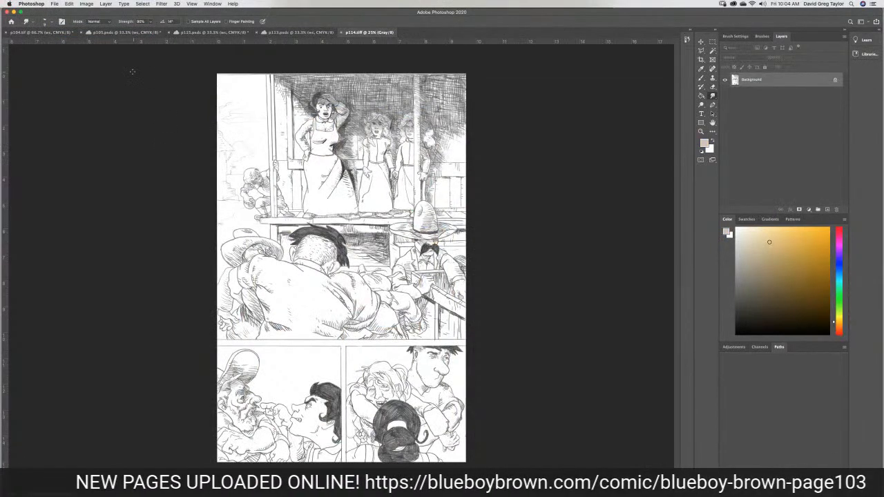
left_click(54, 4)
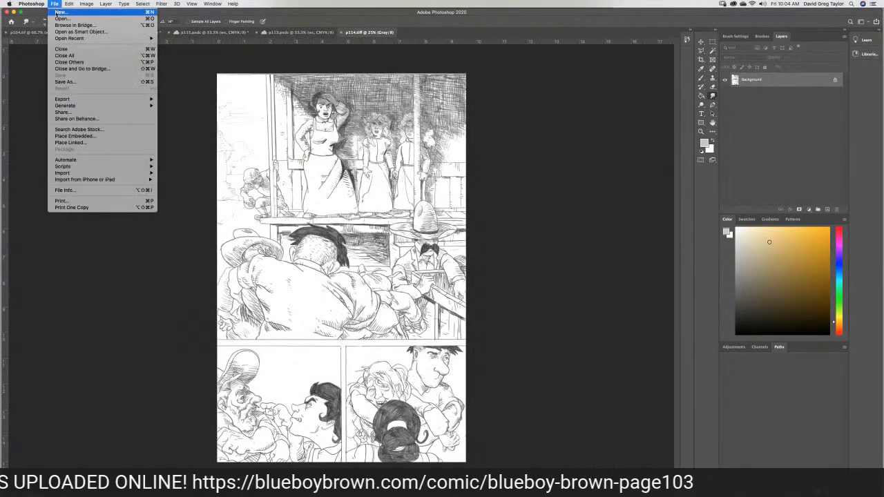
left_click(58, 18)
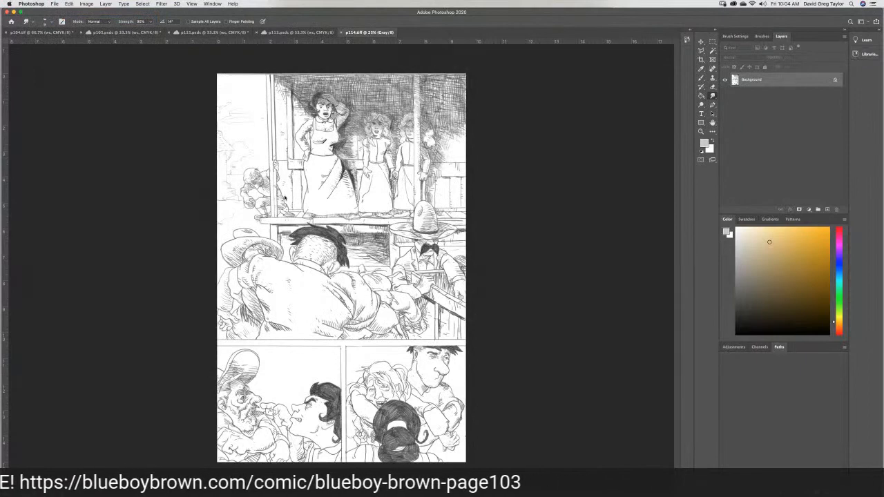
left_click(369, 270)
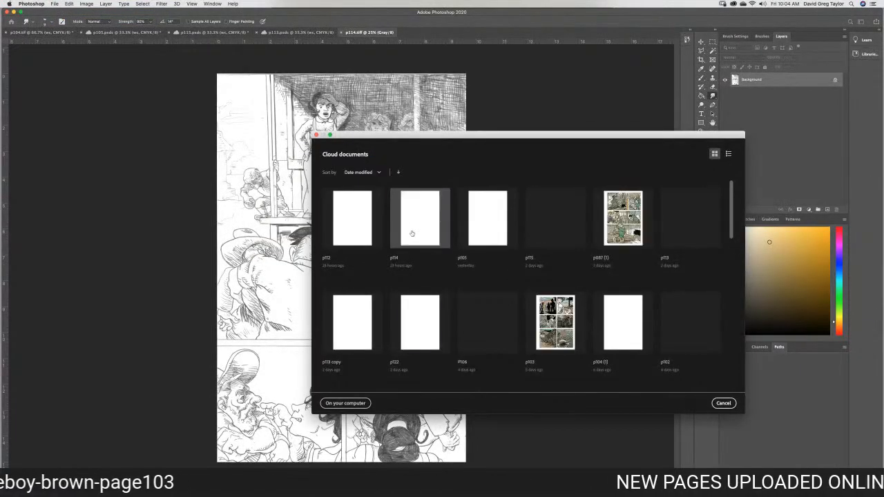
double_click(426, 239)
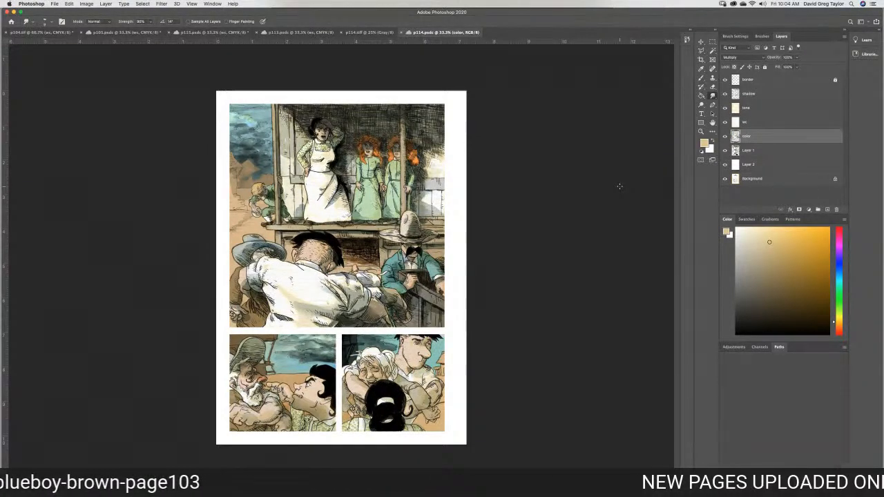
Return to p104.tif and make its color layer active
left_click(34, 33)
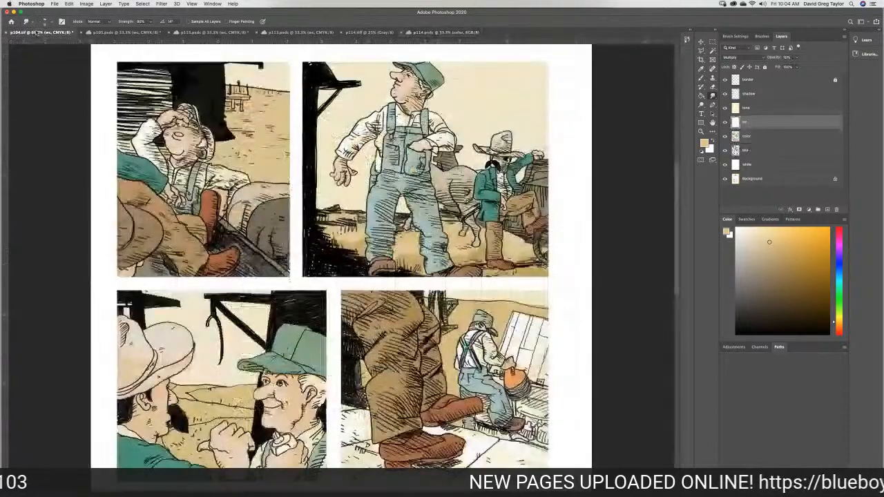
left_click_drag(365, 11, 367, 12)
left_click(772, 138)
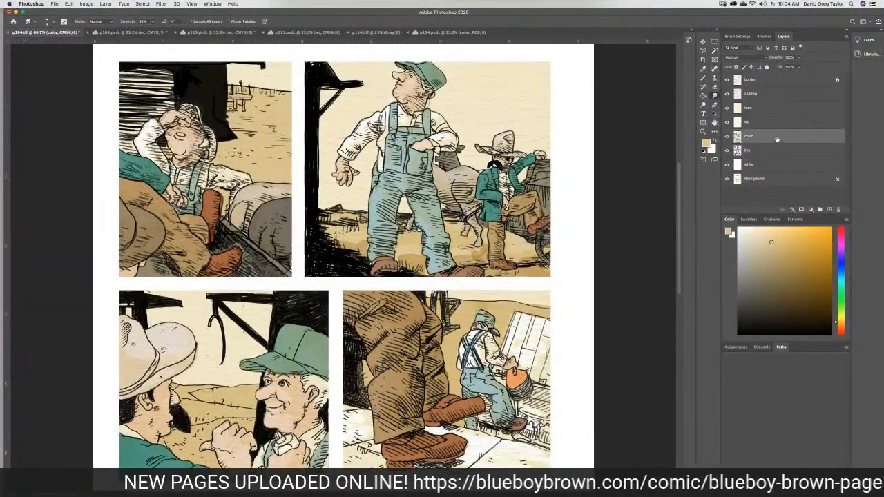
Close p114.tiff and return to the p104.tif page
left_click(374, 32)
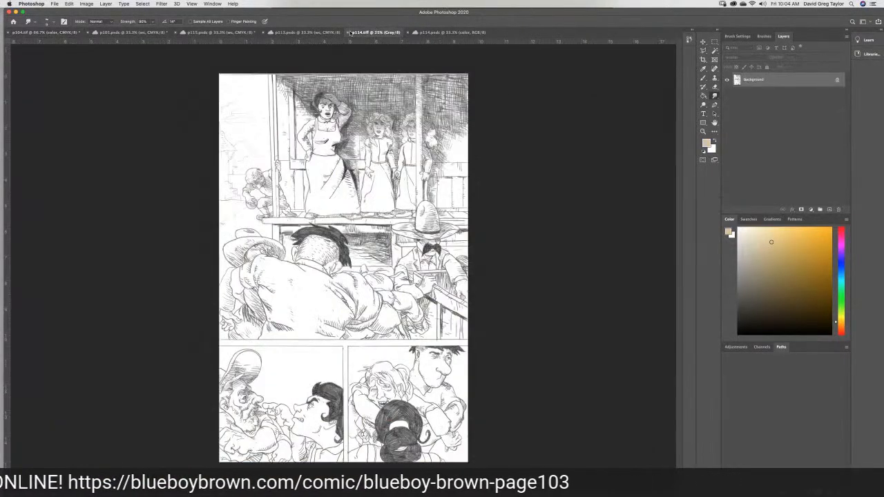
left_click(348, 32)
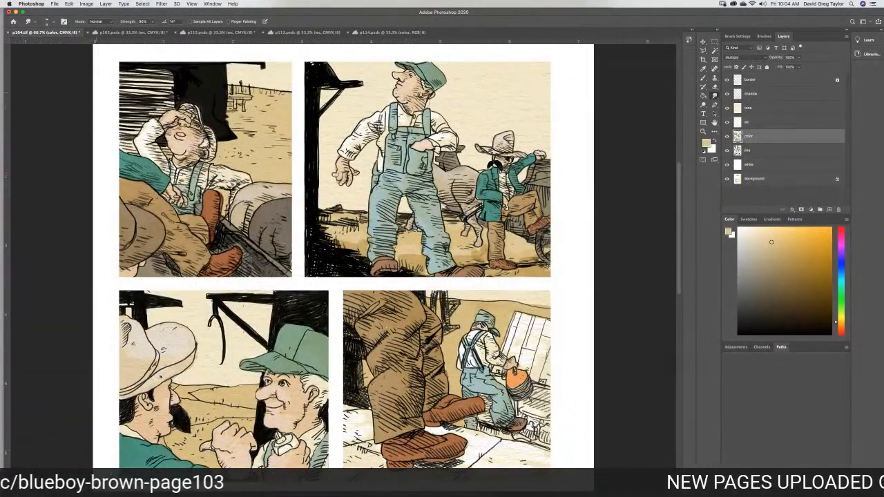
mouse_move(2, 81)
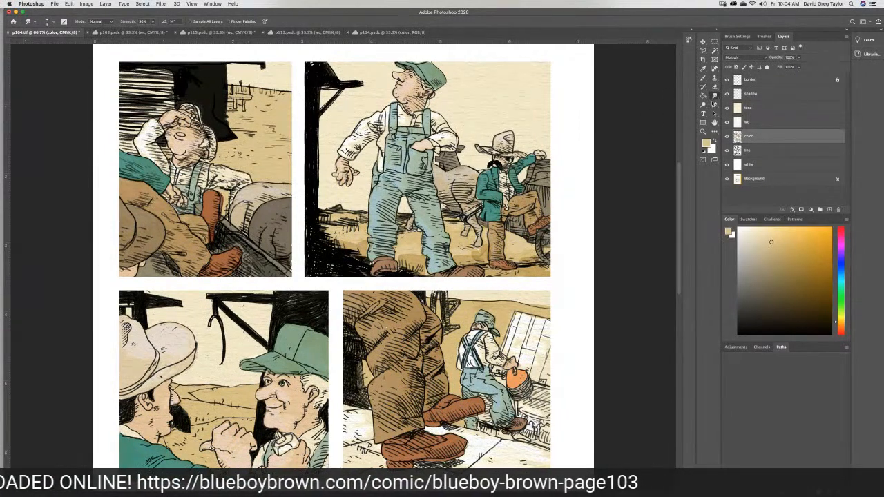
On the line layer, ink small black marks with the Brush on the ground around the boots in the middle-row panel
left_click(756, 153)
left_click(703, 78)
left_click(741, 324)
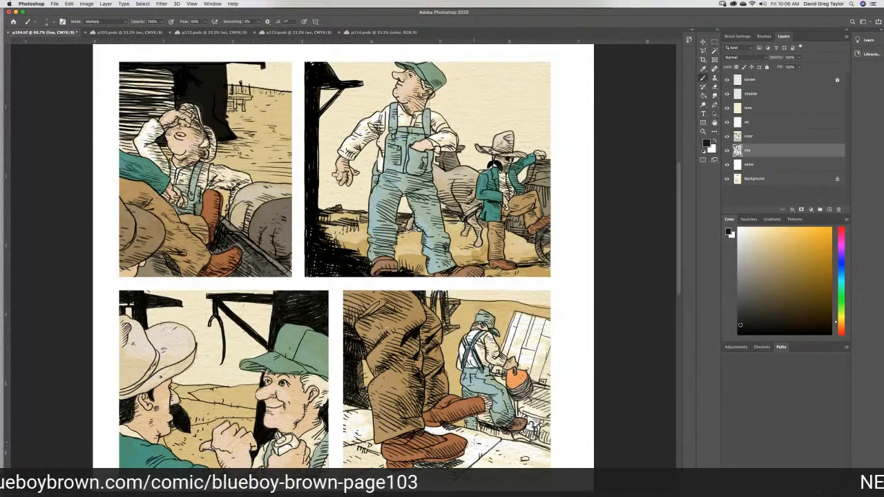
mouse_move(348, 428)
left_mouse_down()
mouse_move(370, 422)
mouse_move(365, 410)
mouse_move(345, 439)
left_mouse_up()
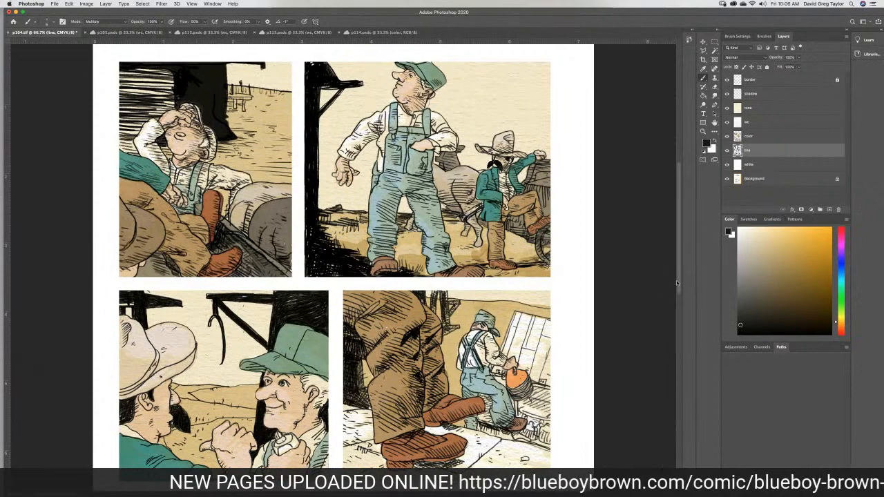
Make the color layer active and set the Brush's foreground color to a slightly yellowish mid gray, #95948d
scroll(629, 308, "down", 3)
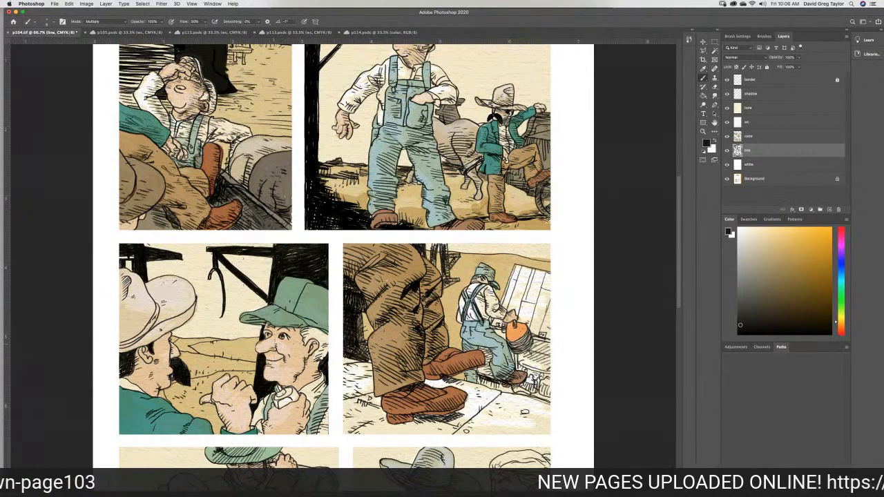
left_click(774, 138)
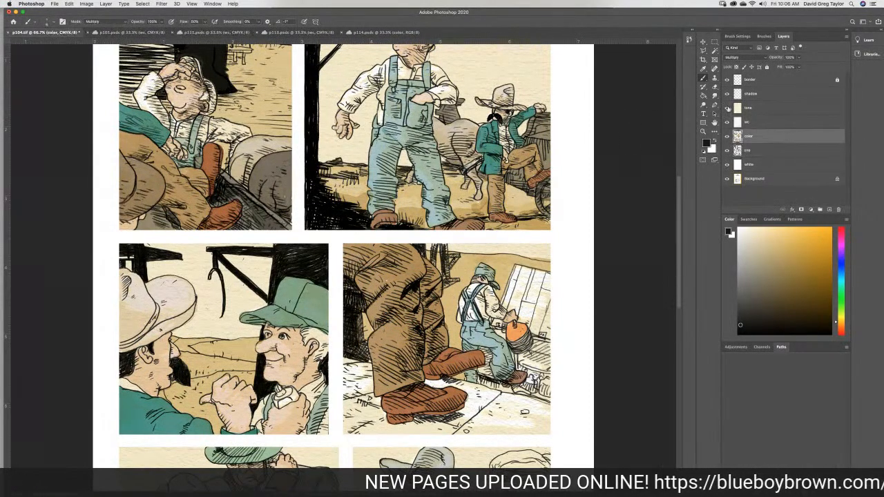
left_click(714, 96)
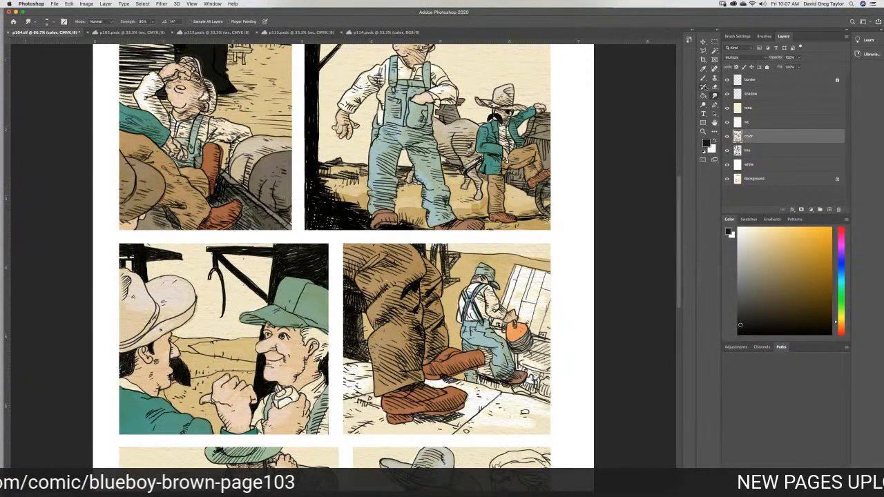
left_click(703, 78)
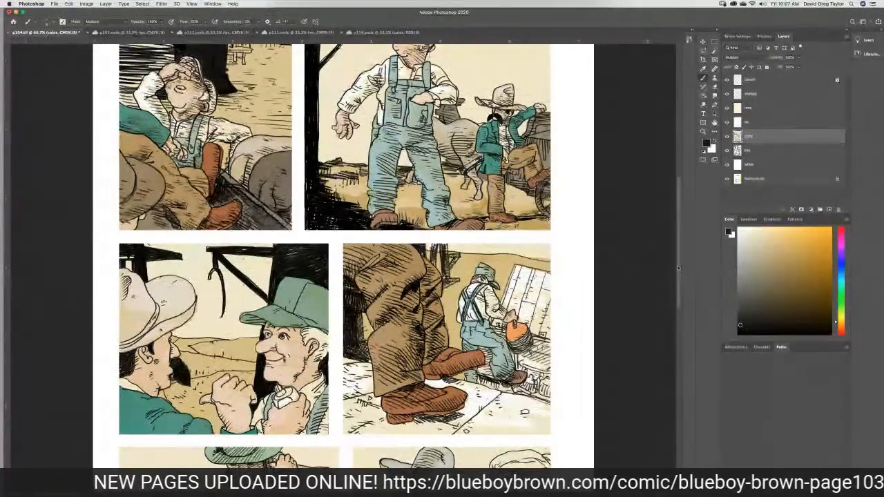
scroll(676, 263, "down", 6)
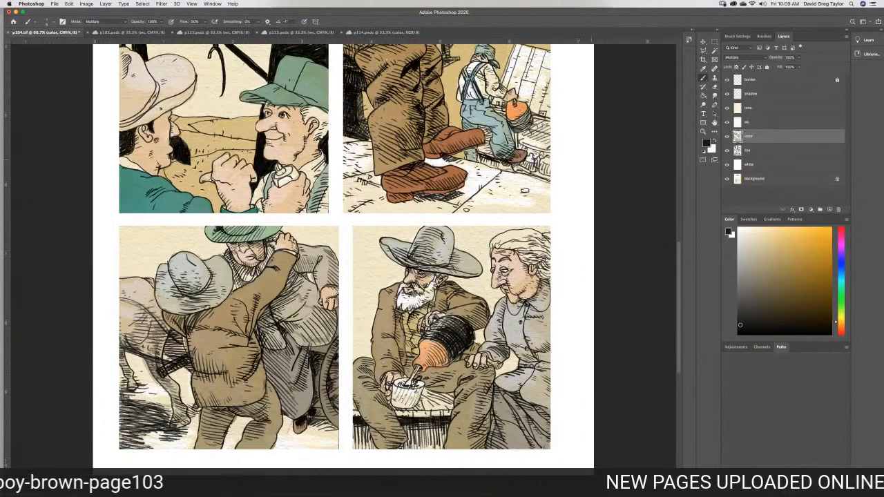
left_click_drag(678, 248, 646, 163)
scroll(647, 165, "down", 10)
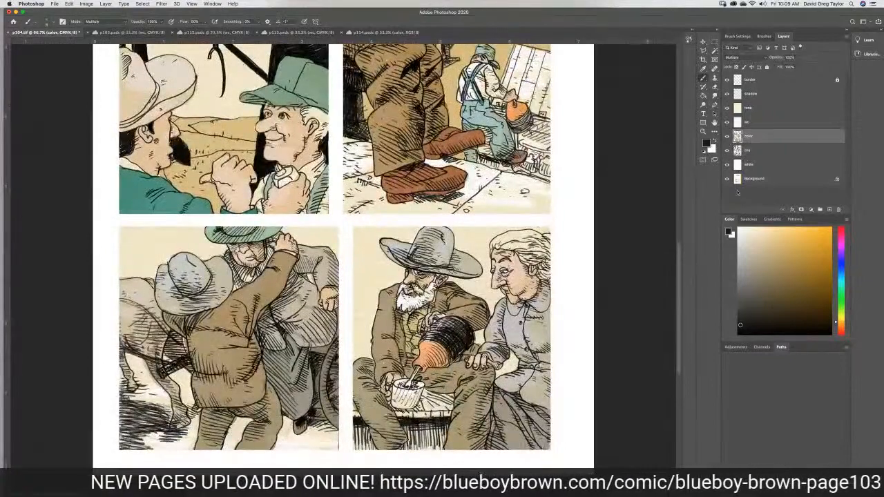
left_click(741, 267)
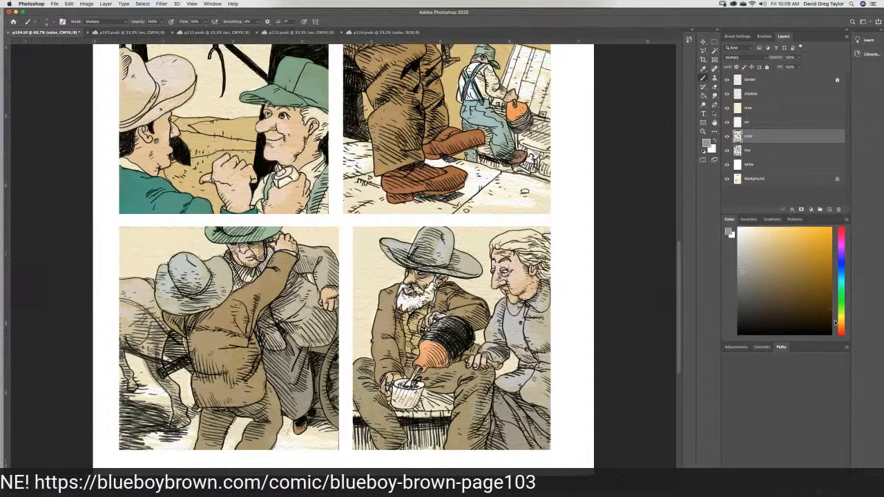
left_click_drag(835, 323, 836, 319)
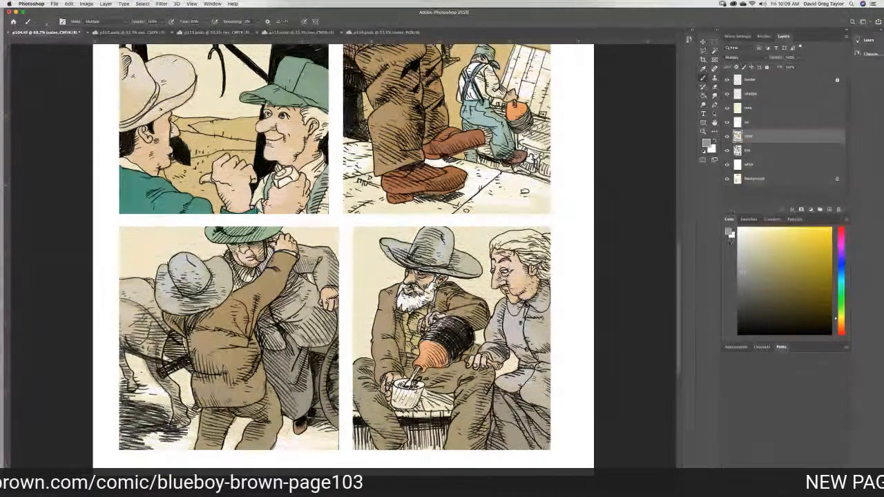
left_click(728, 233)
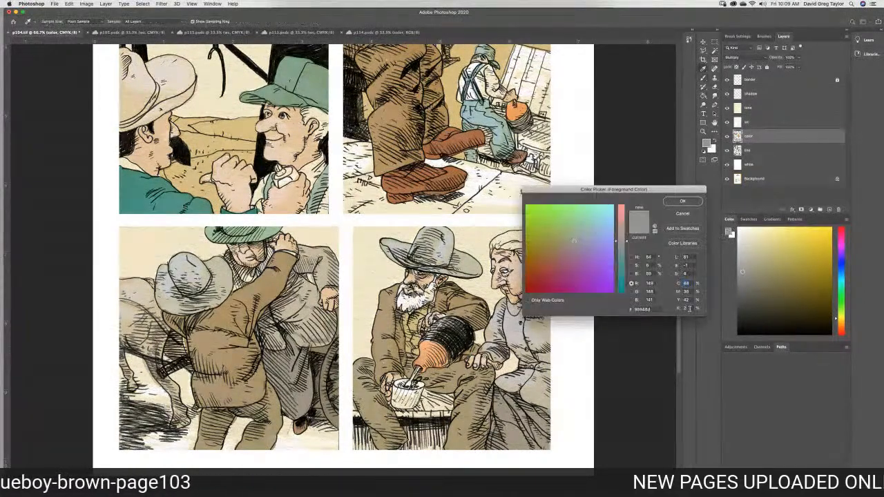
left_click_drag(689, 308, 687, 302)
type("0")
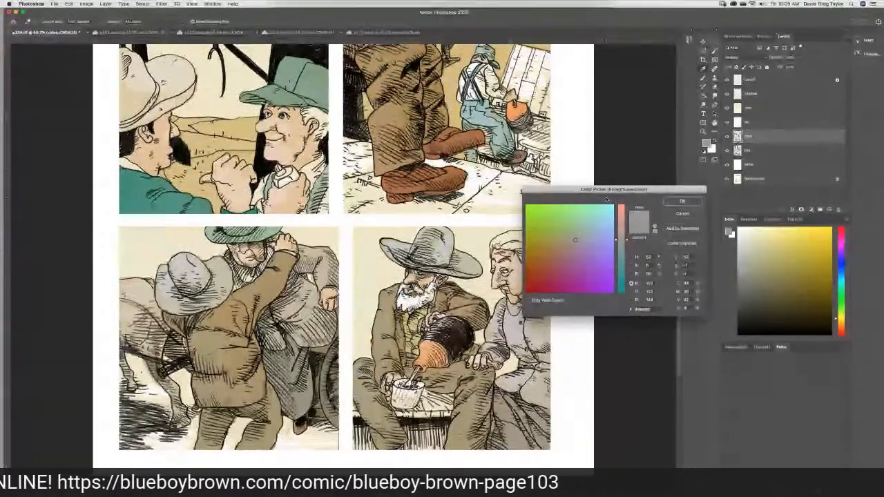
left_click_drag(628, 192, 640, 182)
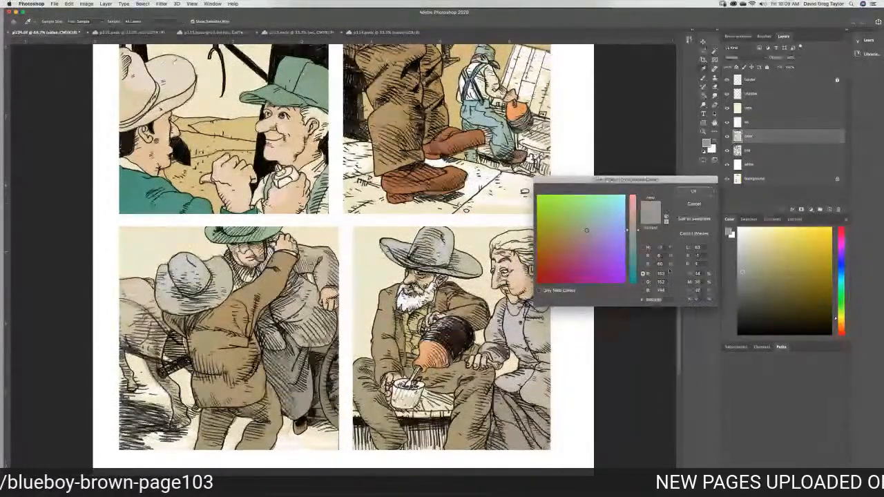
left_click(685, 204)
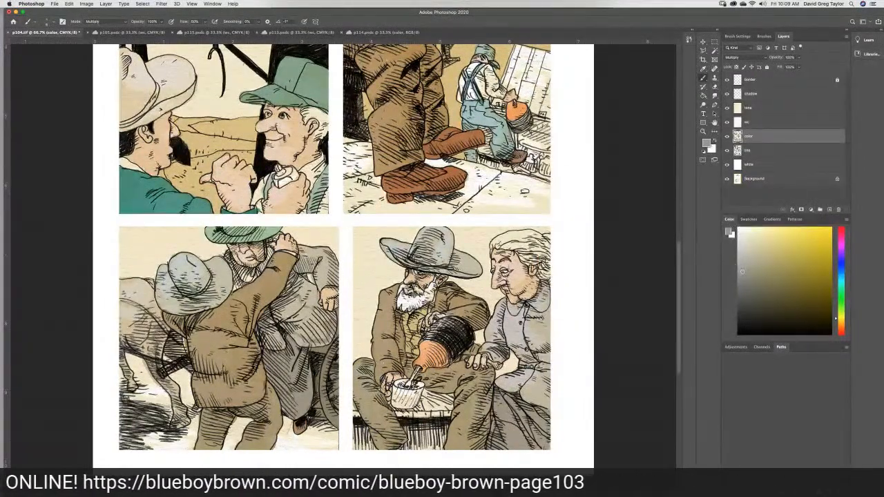
Accept the gray foreground color and paint the pavement around the boots on the color layer
left_click(730, 232)
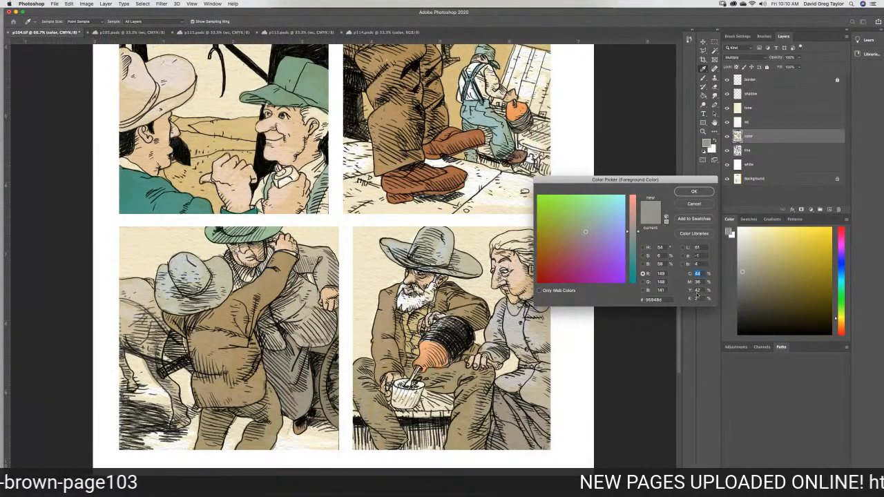
left_click(693, 191)
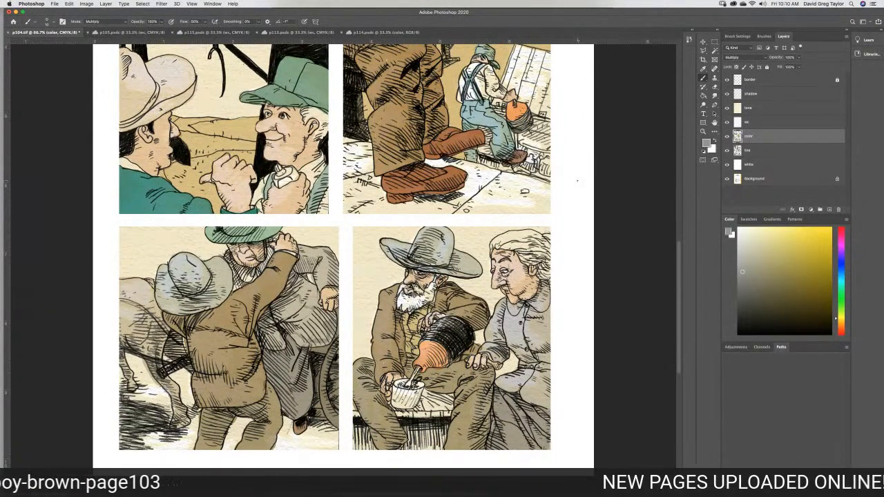
mouse_move(486, 178)
left_mouse_down()
mouse_move(517, 176)
mouse_move(518, 186)
mouse_move(539, 167)
mouse_move(551, 187)
mouse_move(547, 212)
mouse_move(452, 212)
mouse_move(467, 177)
left_mouse_up()
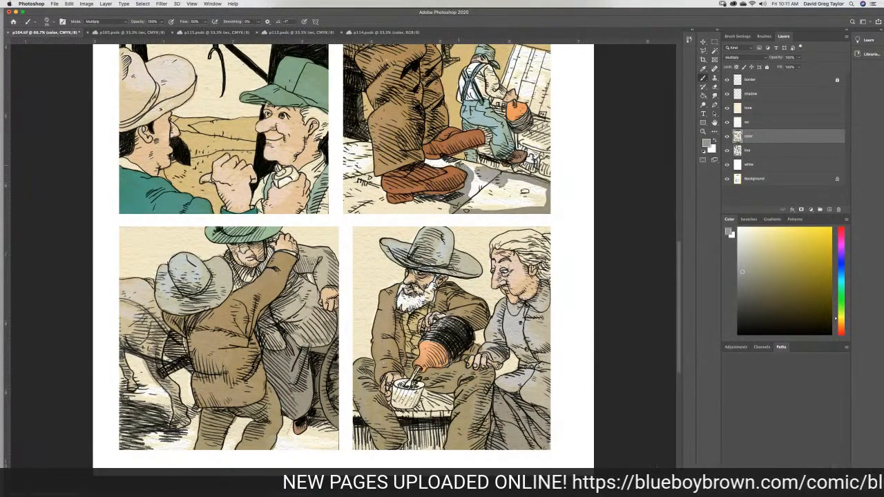
mouse_move(442, 164)
left_mouse_down()
mouse_move(481, 171)
mouse_move(472, 202)
mouse_move(498, 203)
mouse_move(485, 179)
mouse_move(551, 195)
mouse_move(487, 208)
mouse_move(435, 211)
mouse_move(428, 206)
mouse_move(449, 198)
mouse_move(437, 197)
mouse_move(386, 206)
mouse_move(411, 211)
mouse_move(428, 206)
mouse_move(368, 211)
mouse_move(382, 202)
left_mouse_up()
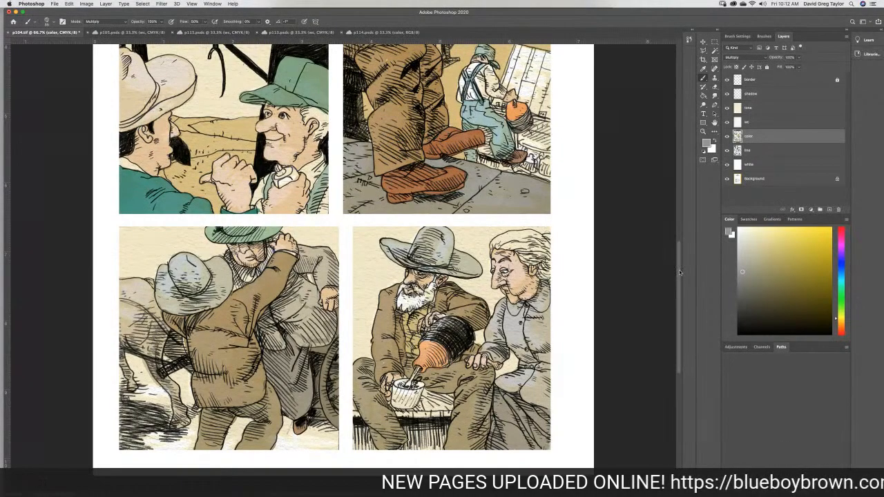
Paint the bench under the seated old man gray, covering its seat and slatted front, in the page's last panel
left_click_drag(678, 276, 678, 298)
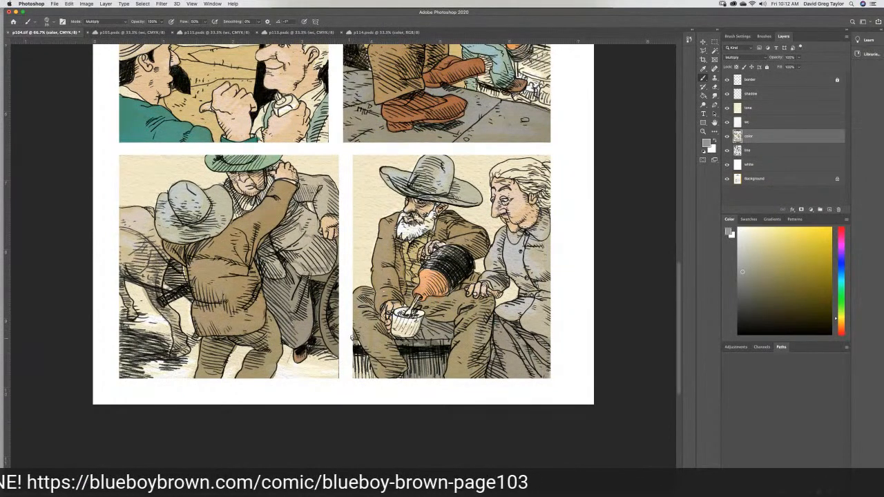
mouse_move(355, 348)
left_mouse_down()
mouse_move(372, 376)
mouse_move(356, 369)
left_mouse_up()
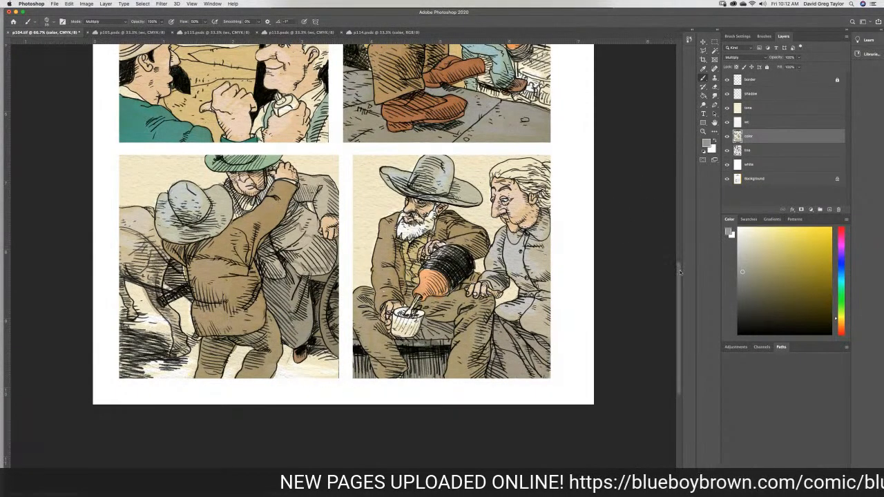
mouse_move(679, 275)
left_mouse_down()
mouse_move(667, 255)
mouse_move(665, 269)
left_mouse_up()
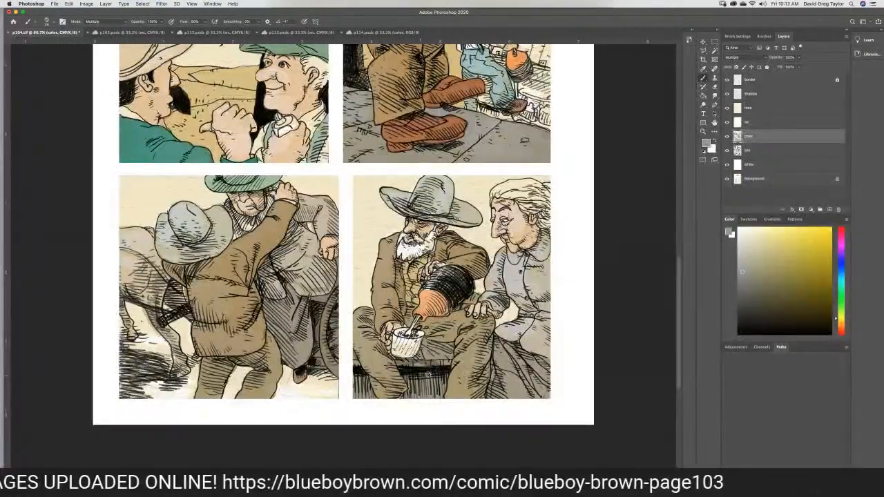
mouse_move(438, 380)
left_mouse_down()
mouse_move(442, 392)
mouse_move(439, 381)
mouse_move(412, 384)
mouse_move(411, 395)
left_mouse_up()
mouse_move(359, 378)
left_mouse_down()
mouse_move(363, 388)
mouse_move(353, 386)
left_mouse_up()
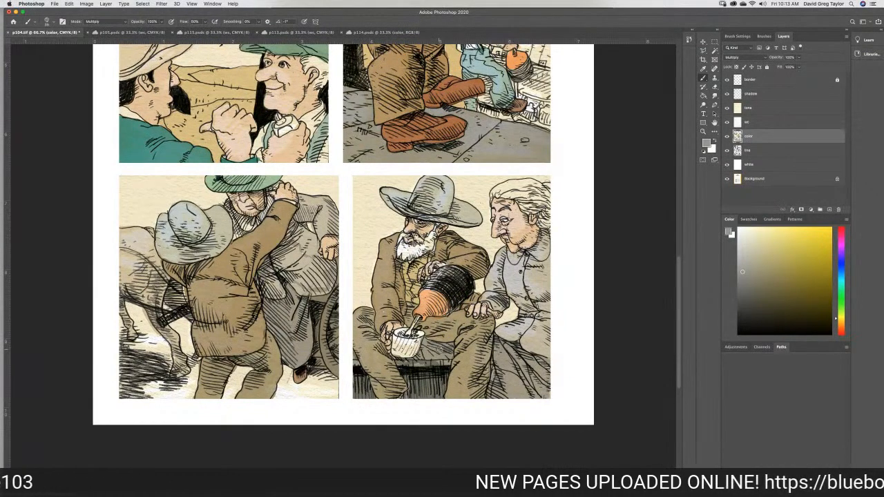
mouse_move(439, 345)
left_mouse_down()
mouse_move(425, 343)
mouse_move(424, 352)
mouse_move(442, 353)
mouse_move(395, 360)
mouse_move(412, 372)
left_mouse_up()
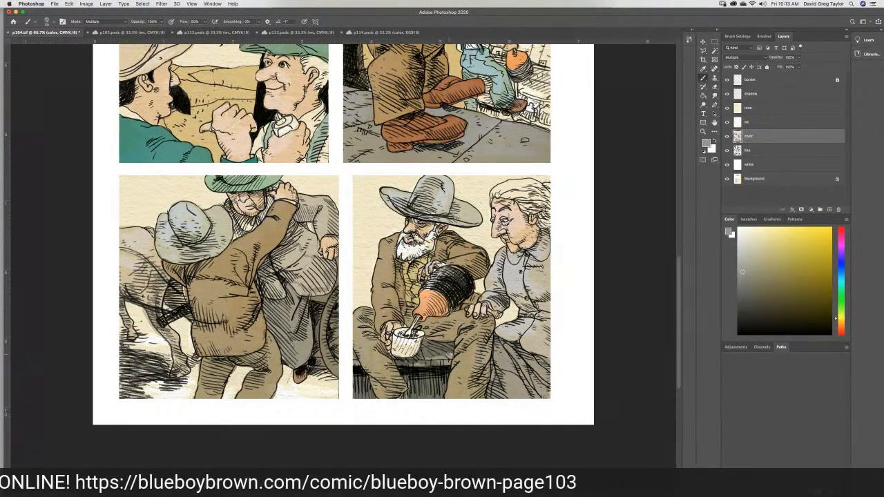
left_click_drag(451, 355, 447, 363)
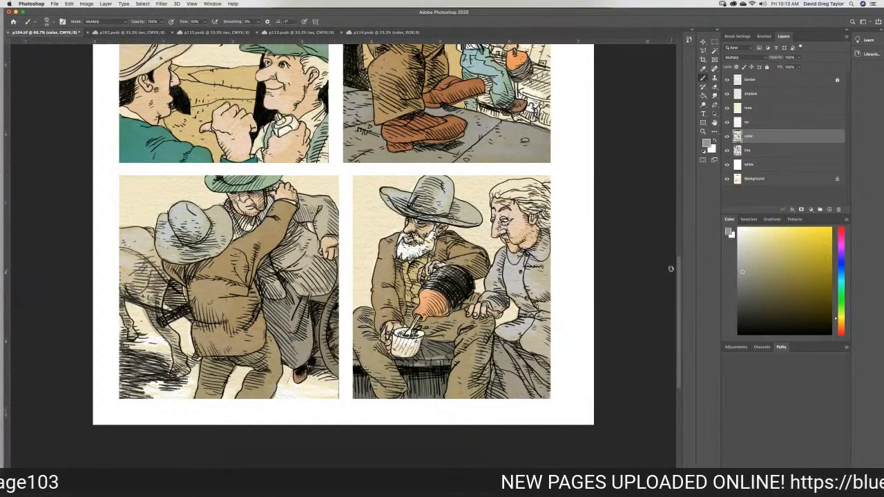
Make the tone layer active and select the Dodge tool for lightening highlights
left_click_drag(680, 271, 673, 223)
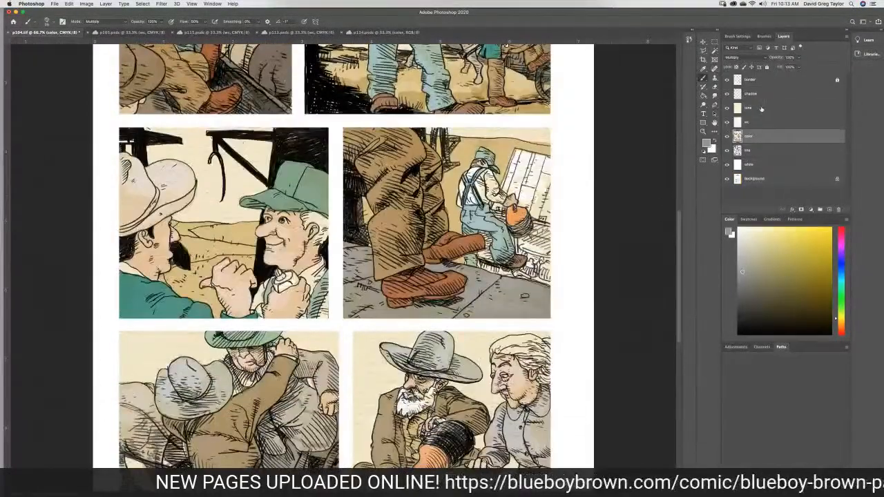
left_click(761, 108)
left_click(714, 109)
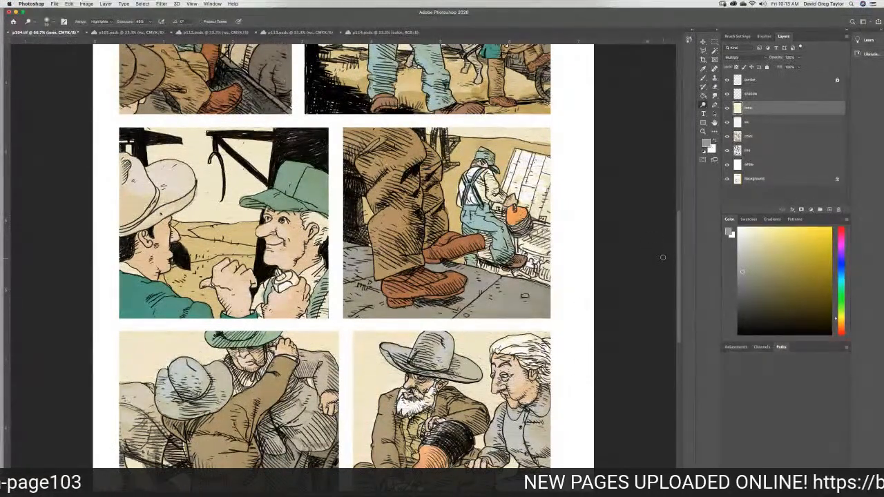
Review the whole page at print size and examine the middle and bottom panels up close
scroll(676, 257, "up", 5)
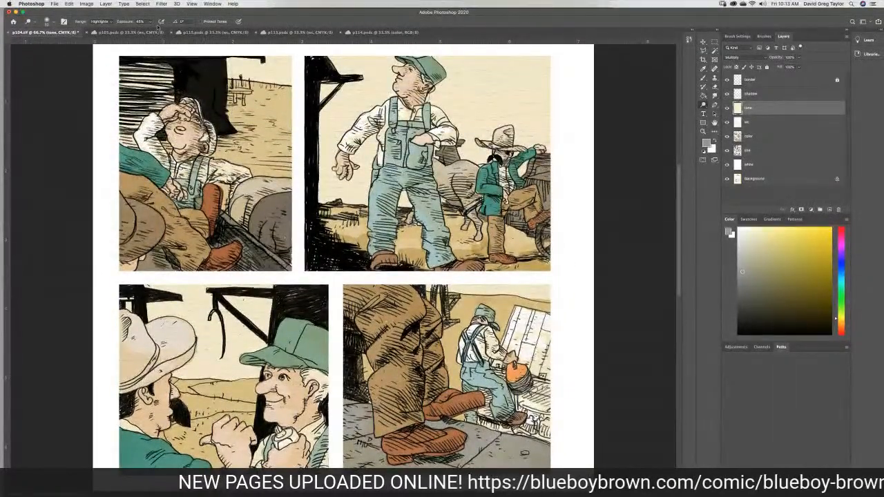
left_click(191, 4)
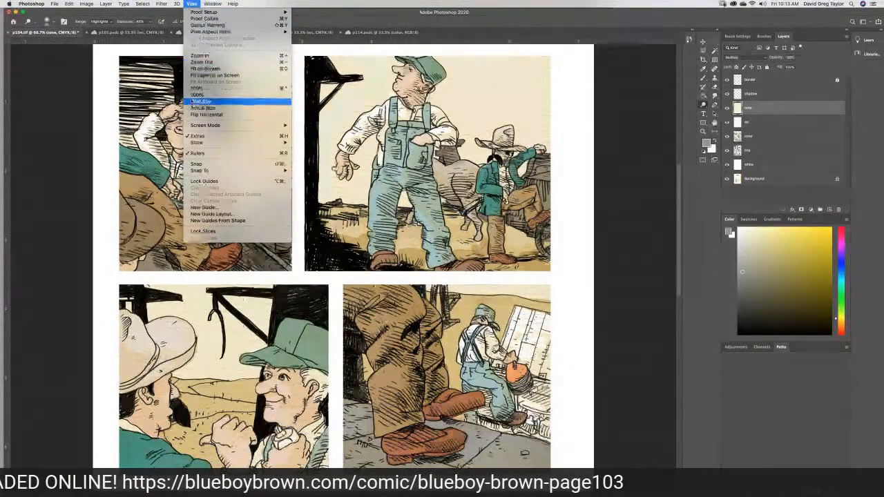
left_click(189, 100)
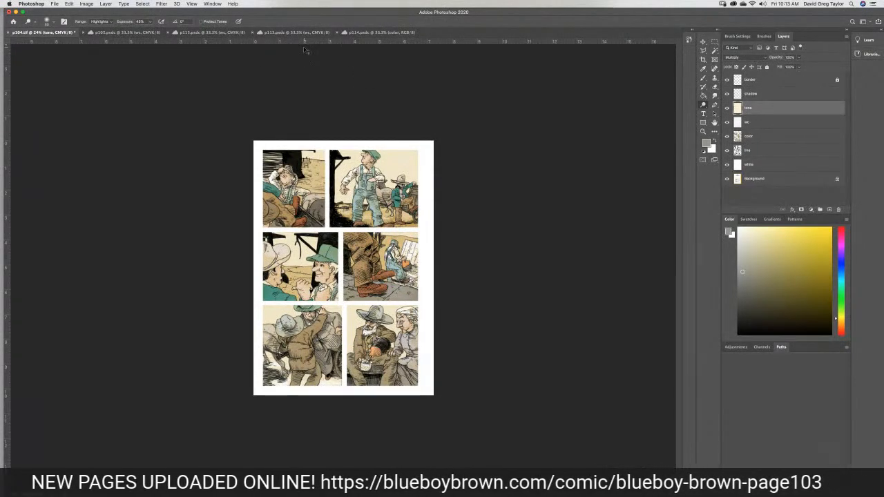
key("super+equal")
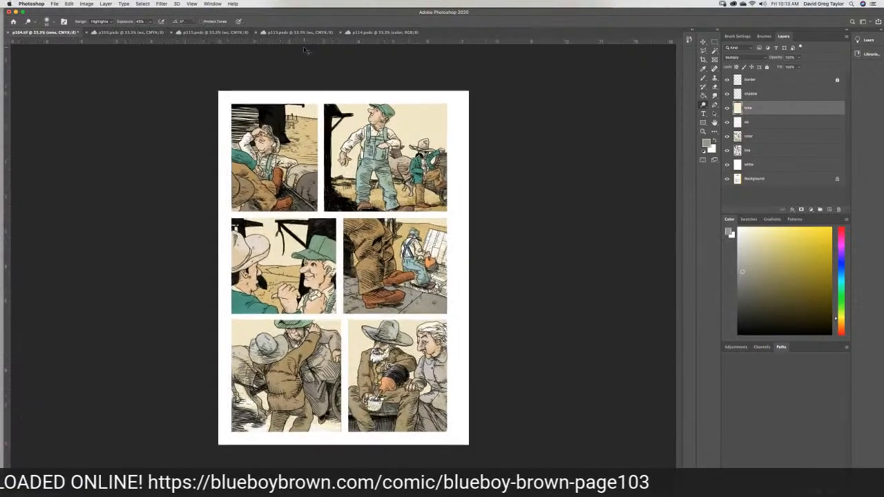
key("super+equal")
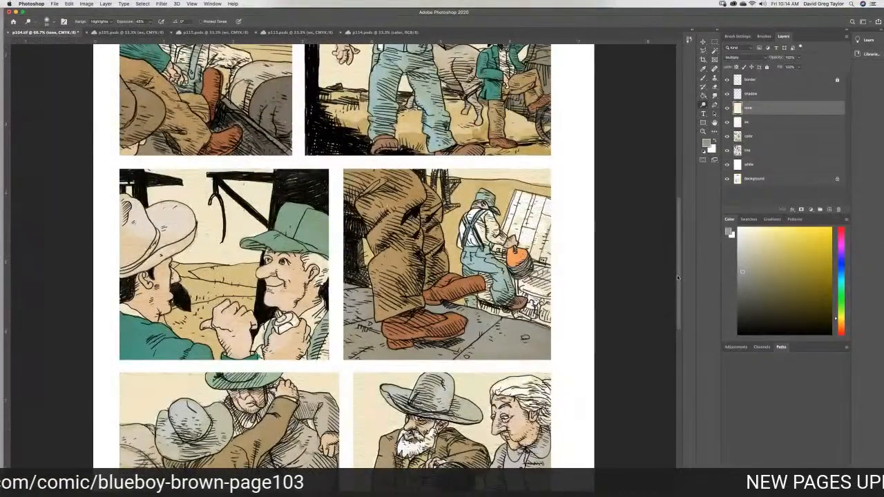
scroll(680, 282, "down", 5)
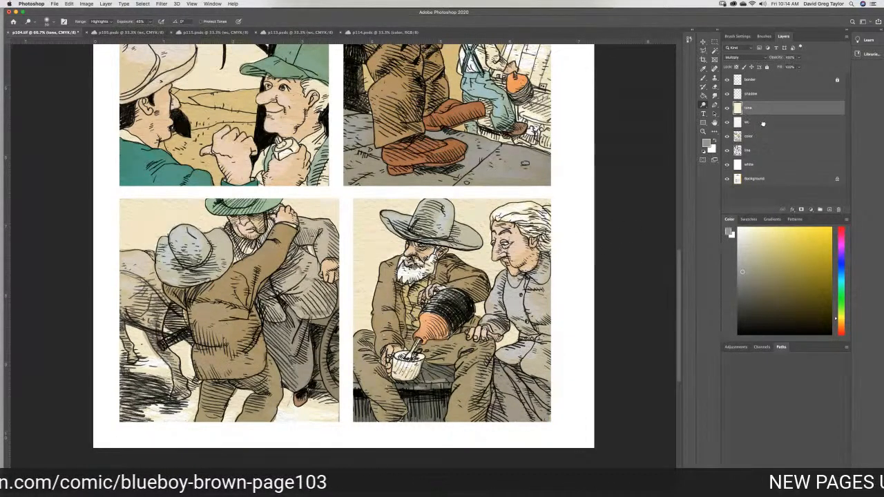
Make the color layer active and sample the gray of the embraced man's coat as the Brush color
left_click(760, 123)
left_click(763, 138)
left_click(714, 95)
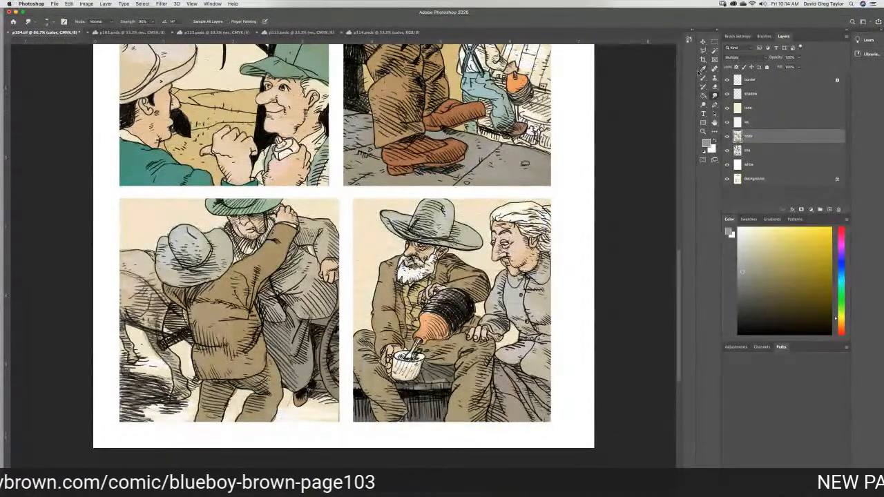
key("i")
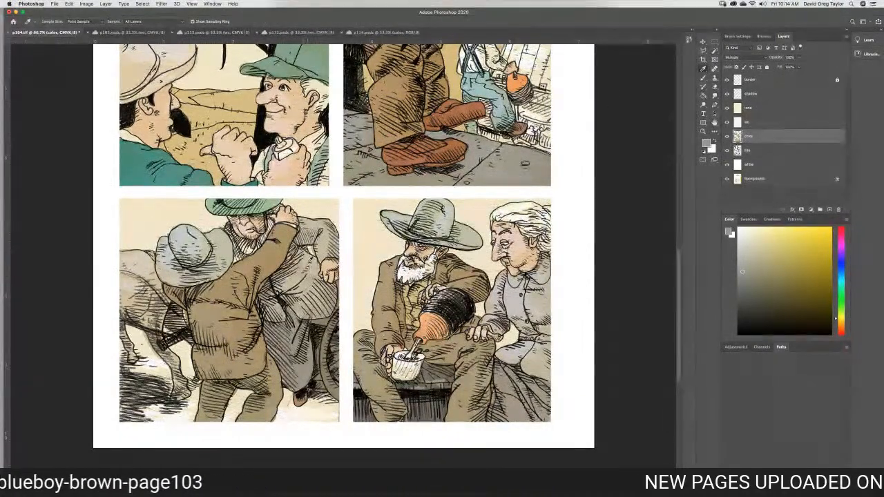
left_click(307, 259)
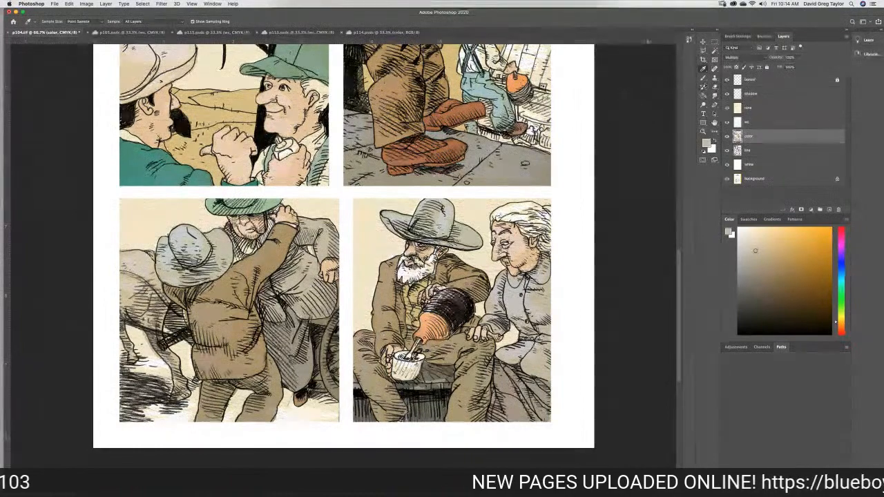
key("b")
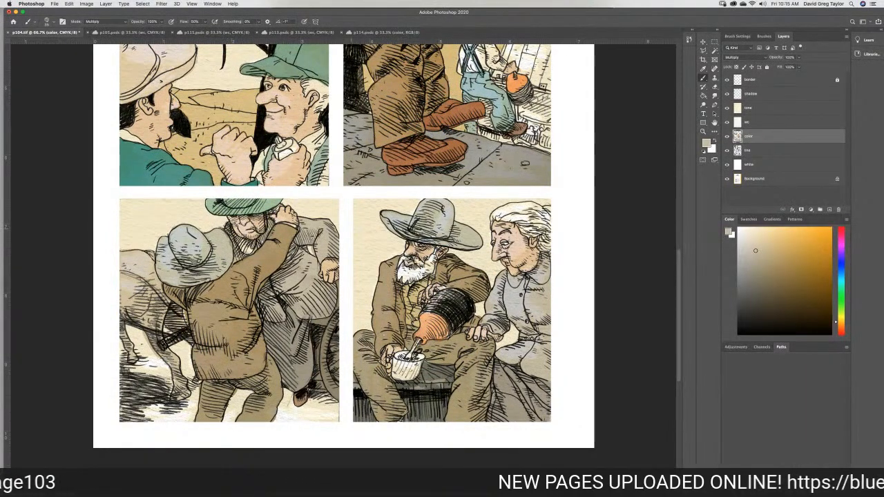
Touch up the painted color in the embrace panel with the Eraser and Smudge tools
left_click(714, 96)
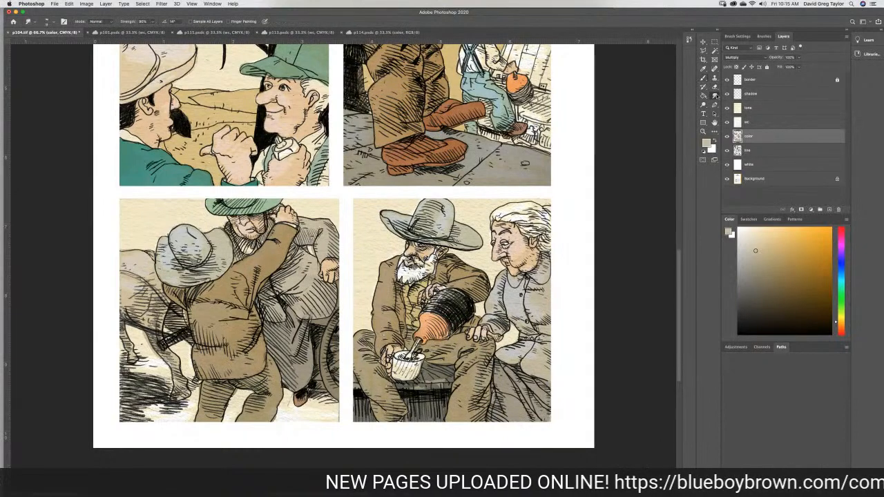
left_click(715, 79)
left_click(713, 87)
left_click(715, 96)
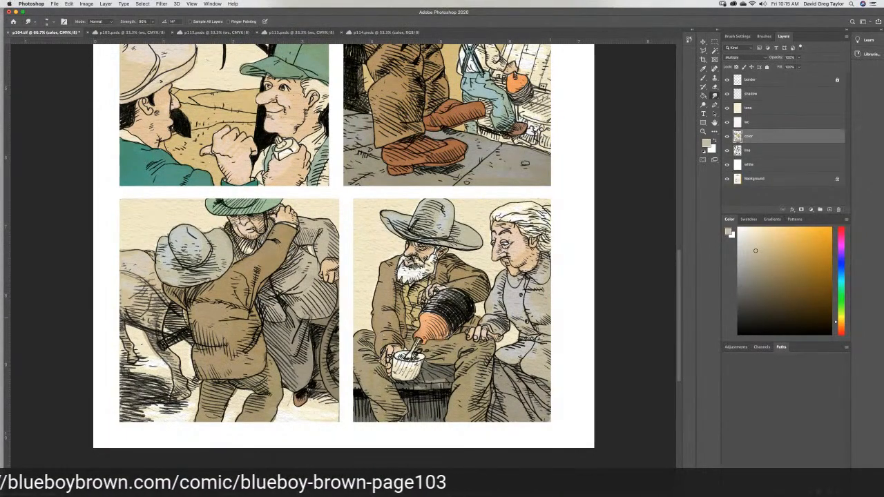
mouse_move(679, 307)
left_mouse_down()
mouse_move(690, 332)
mouse_move(684, 313)
left_mouse_up()
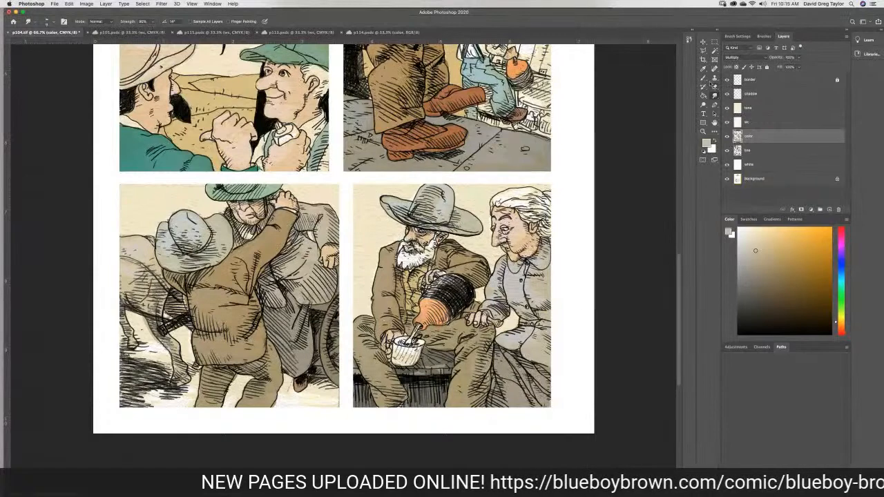
Sample the tan of the field in the panel above and paint the ground around the embracing men's feet
left_click(703, 69)
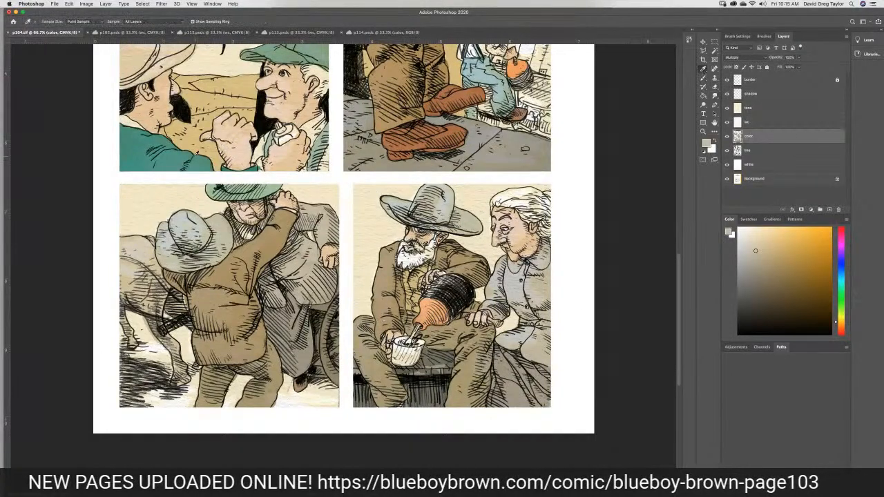
left_click(191, 137)
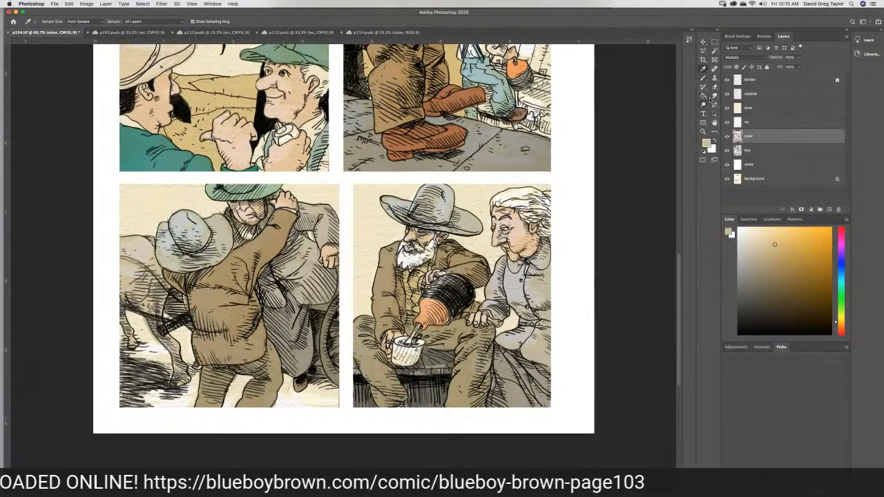
left_click(702, 79)
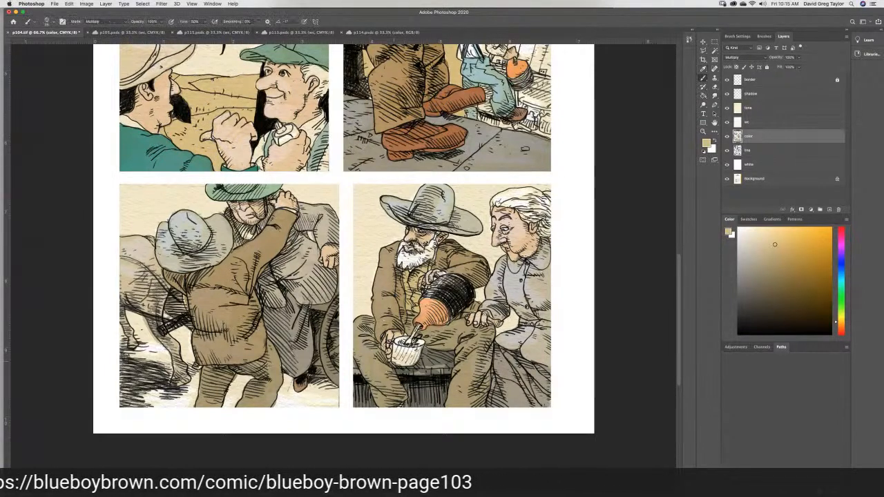
left_click_drag(320, 395, 314, 394)
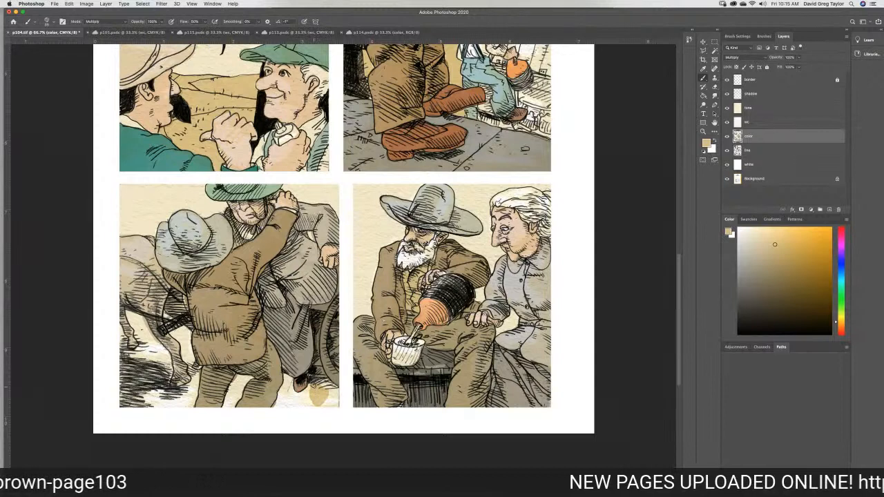
mouse_move(314, 384)
left_mouse_down()
mouse_move(336, 396)
mouse_move(304, 403)
mouse_move(284, 394)
left_mouse_up()
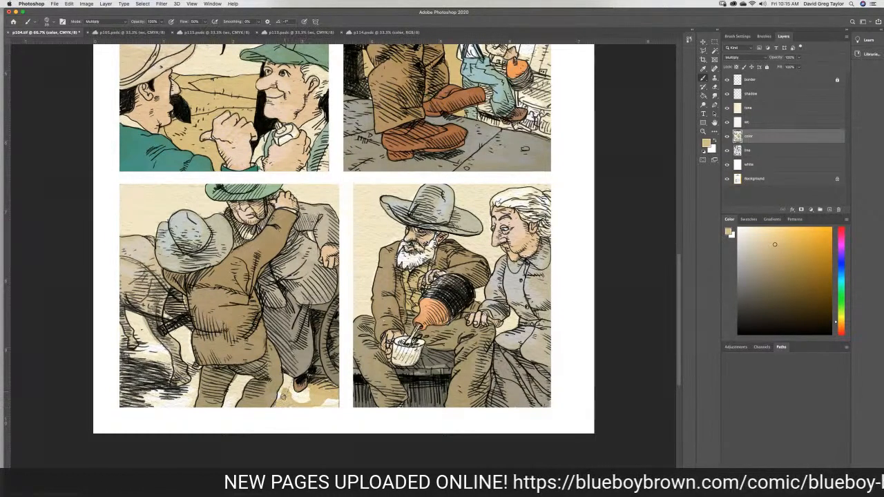
mouse_move(283, 392)
left_mouse_down()
mouse_move(287, 380)
mouse_move(297, 395)
mouse_move(309, 389)
mouse_move(296, 402)
mouse_move(341, 402)
mouse_move(286, 403)
left_mouse_up()
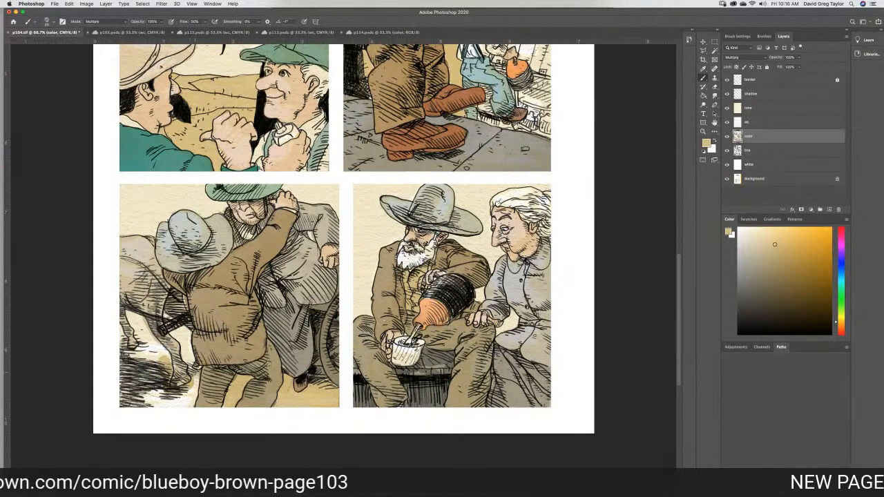
Extend the tan ground beneath the horse and paint a strip of tan hills behind the men's hats
mouse_move(196, 376)
left_mouse_down()
mouse_move(184, 404)
mouse_move(128, 405)
mouse_move(145, 409)
mouse_move(142, 383)
mouse_move(161, 395)
mouse_move(159, 361)
left_mouse_up()
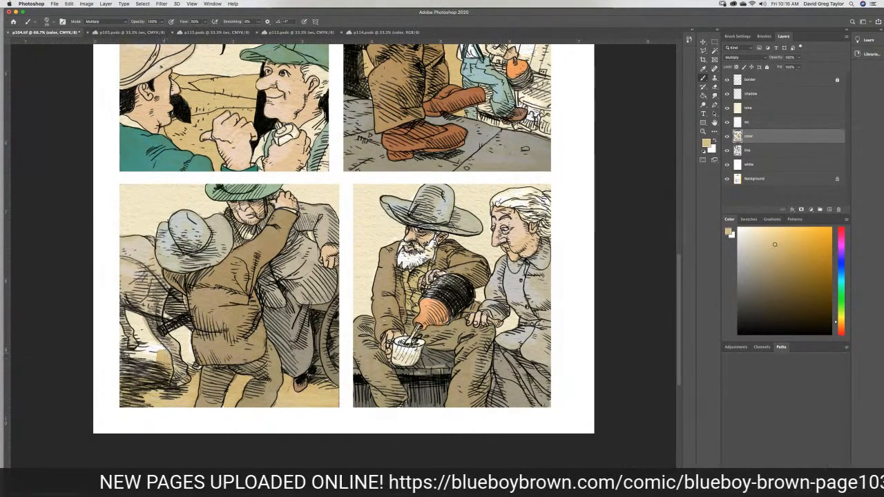
mouse_move(152, 340)
left_mouse_down()
mouse_move(141, 343)
mouse_move(153, 355)
left_mouse_up()
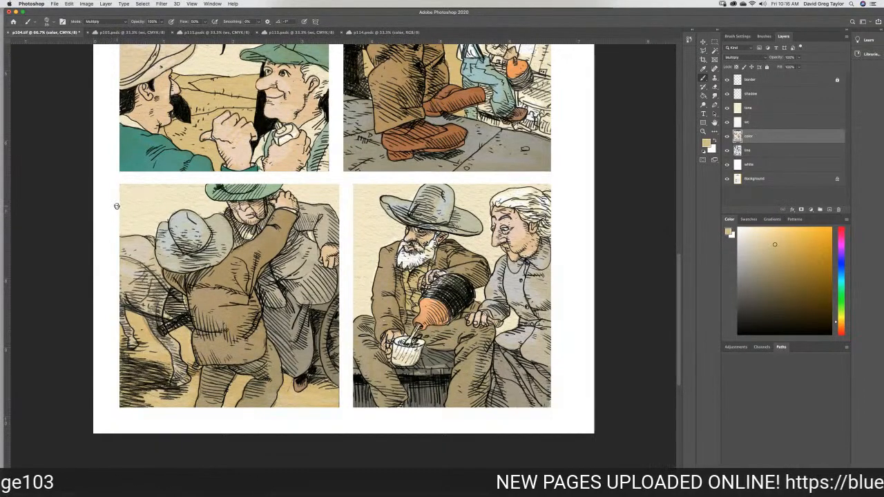
left_click_drag(109, 214, 163, 213)
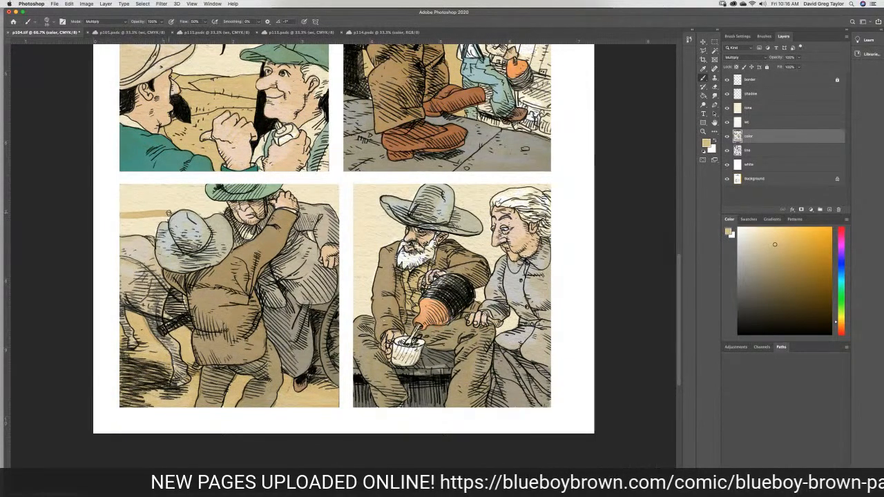
mouse_move(156, 223)
left_mouse_down()
mouse_move(142, 233)
mouse_move(124, 233)
mouse_move(148, 228)
mouse_move(117, 225)
mouse_move(164, 213)
left_mouse_up()
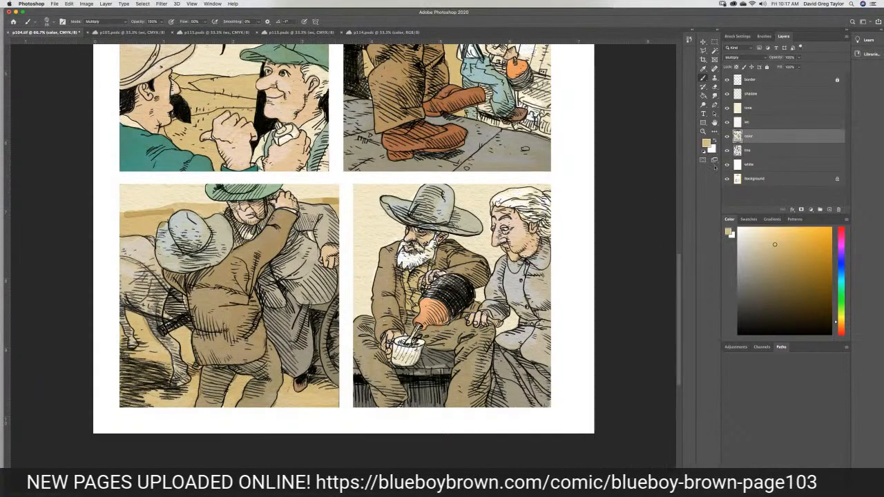
Pick a near-black color, then outline and fill a dark silhouette in the embrace panel's upper-left corner
left_click(740, 315)
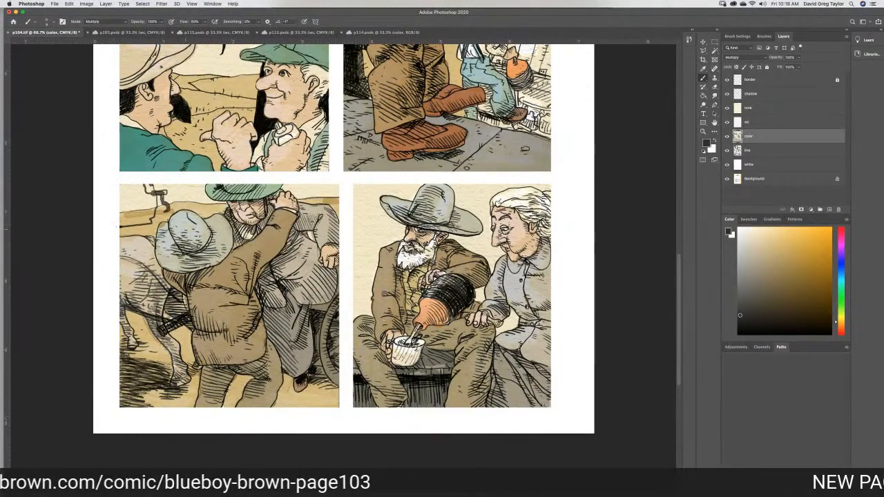
key("g")
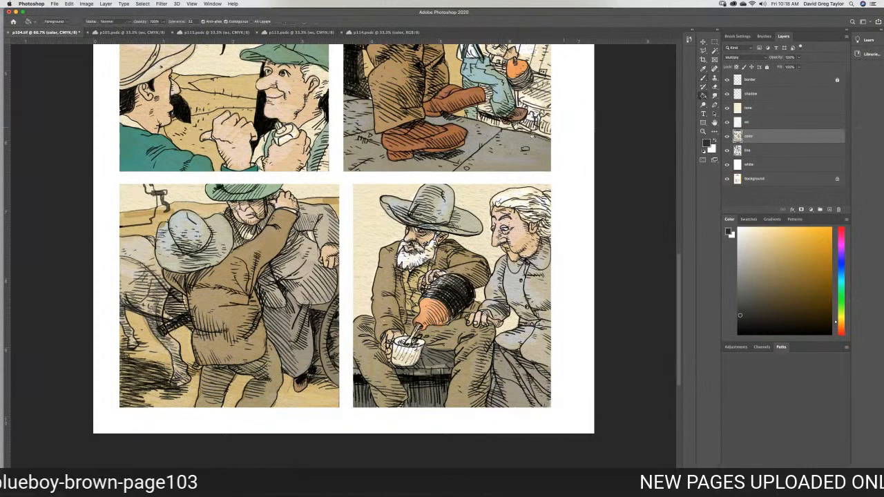
left_click(135, 207)
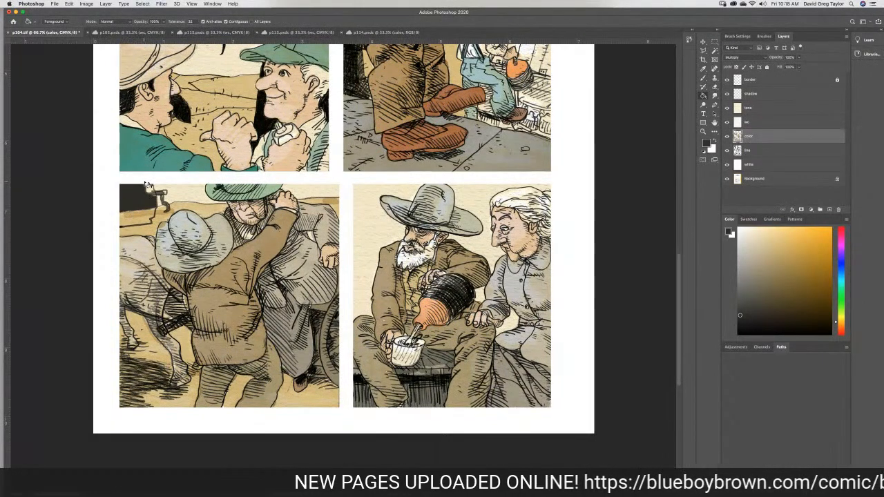
left_click(145, 218)
left_click(145, 218)
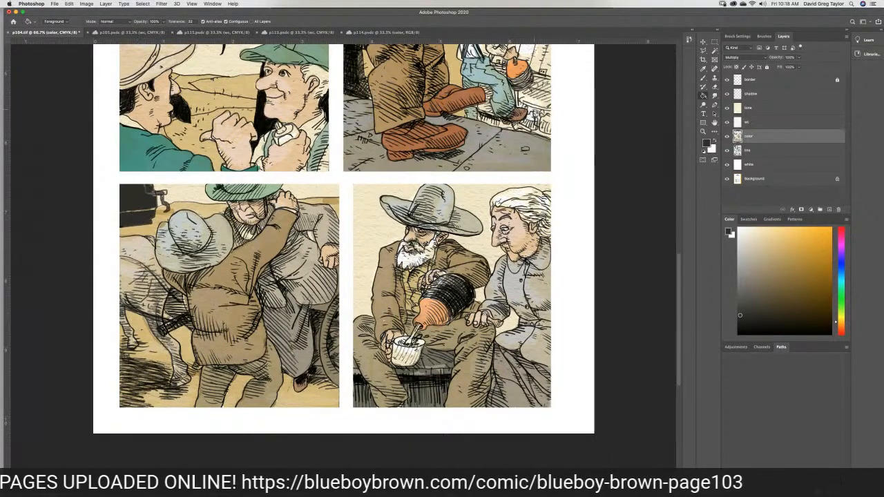
Complete the silhouette's dark fill and deepen it to solid black with overlapping Brush strokes
left_click(703, 78)
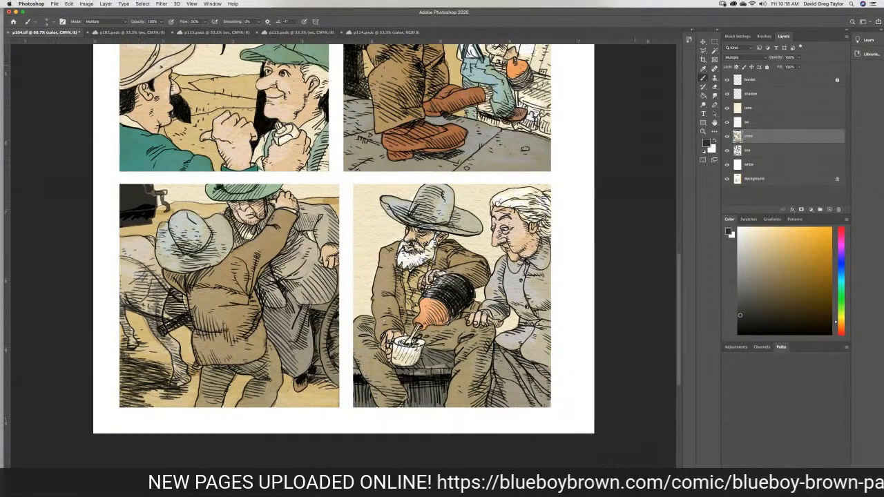
key("g")
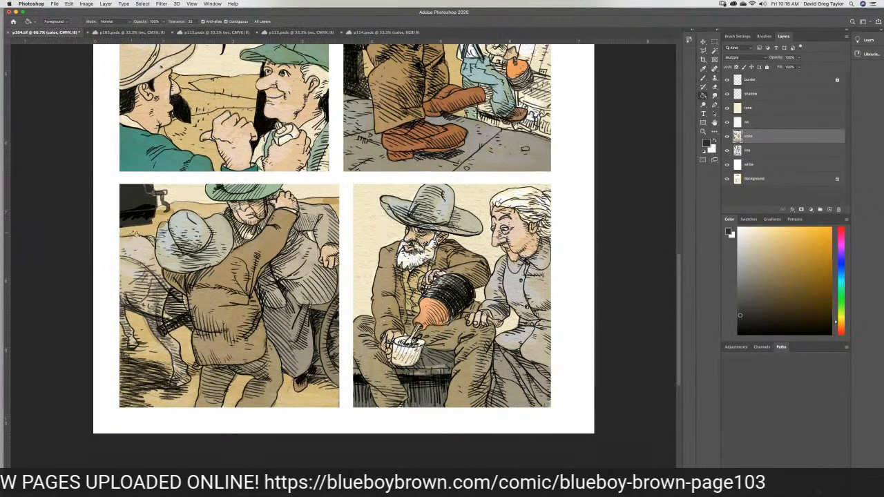
left_click(138, 226)
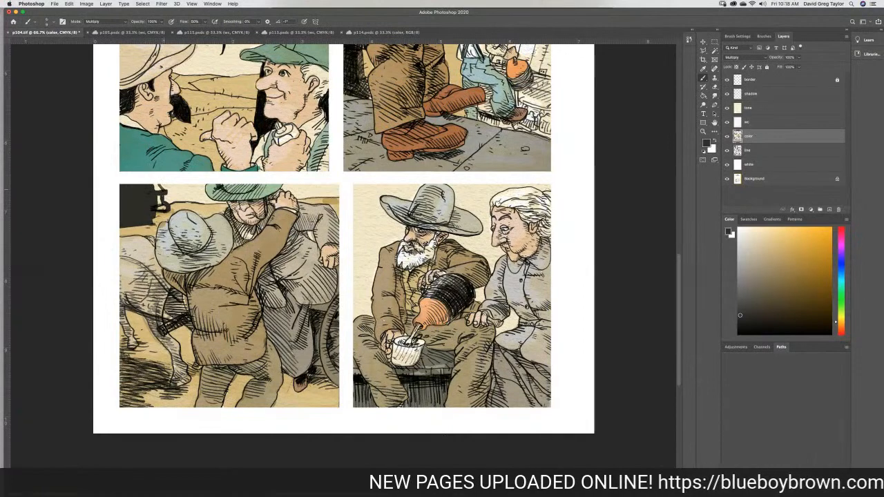
mouse_move(143, 200)
left_mouse_down()
mouse_move(125, 208)
mouse_move(142, 216)
left_mouse_up()
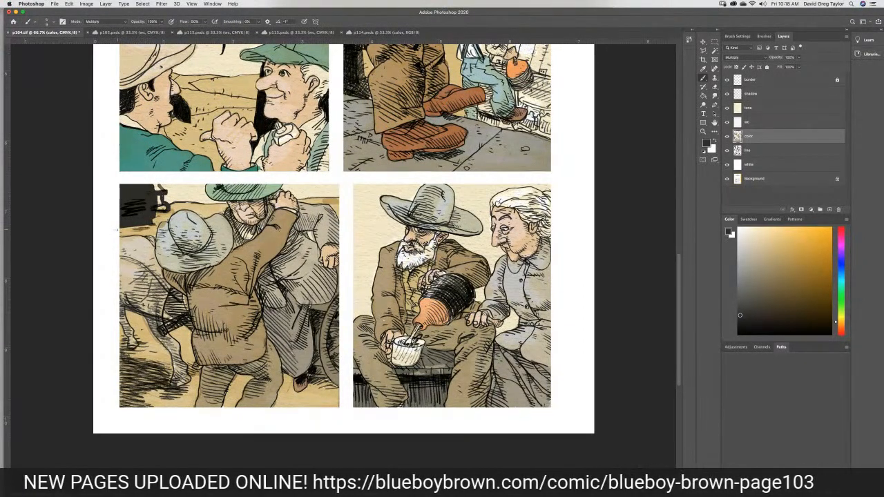
mouse_move(143, 216)
left_mouse_down()
mouse_move(122, 196)
mouse_move(150, 191)
left_mouse_up()
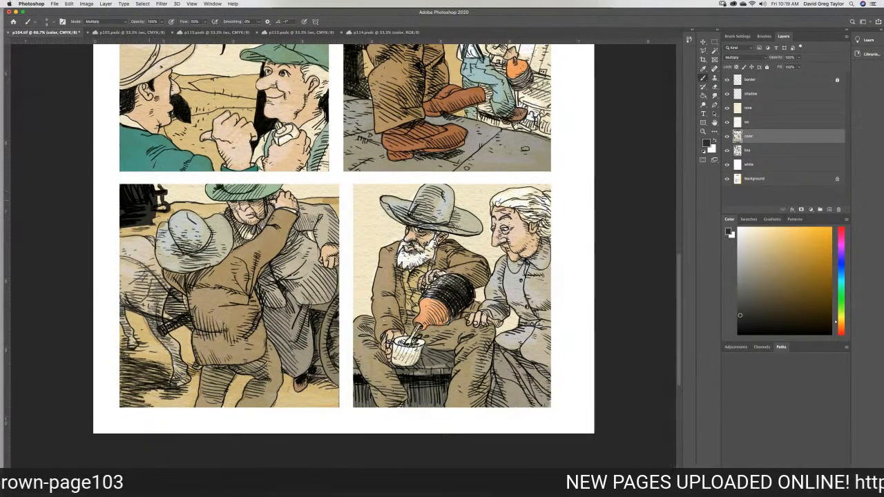
left_click_drag(149, 201, 153, 195)
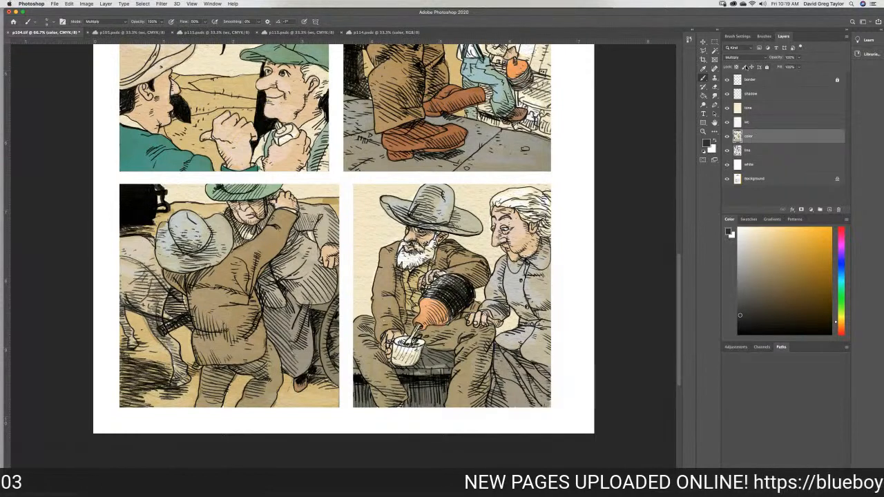
Sample the tan of the hills between the two hats and touch up the background with the Brush, Smudge and Eraser tools
left_click(714, 86)
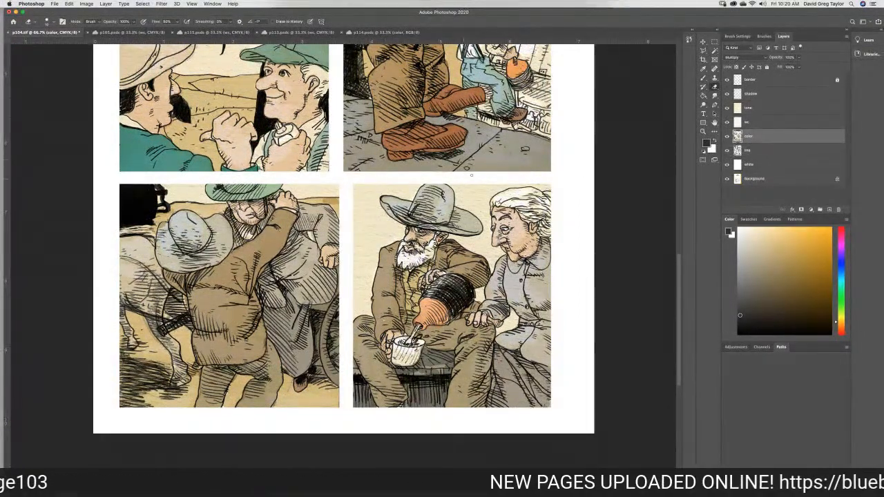
left_click(703, 70)
left_click(205, 211)
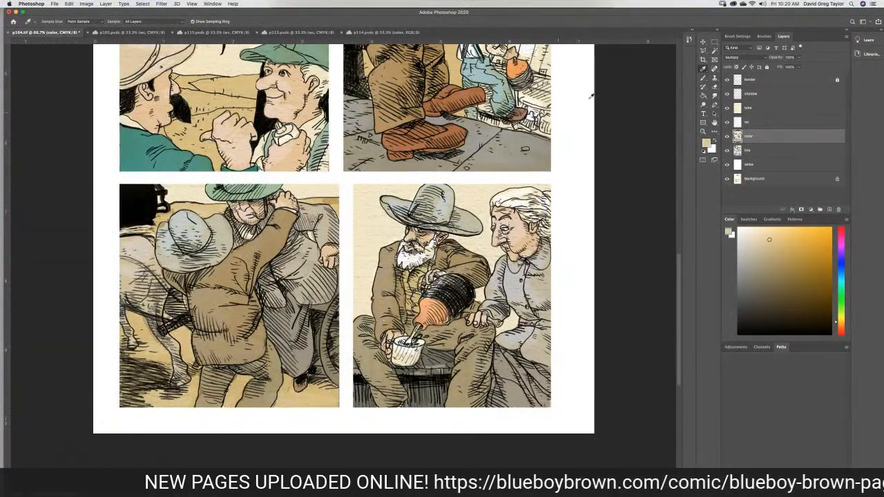
left_click(702, 78)
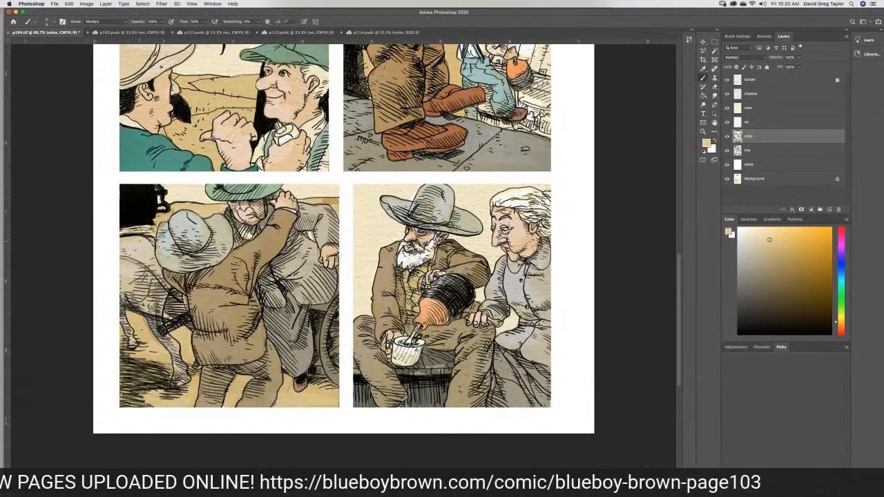
left_click(714, 86)
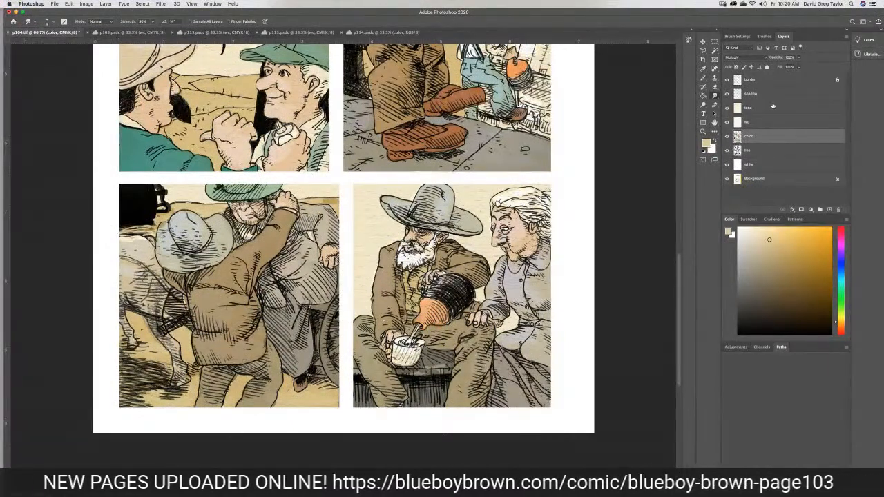
left_click(704, 87)
left_click(714, 86)
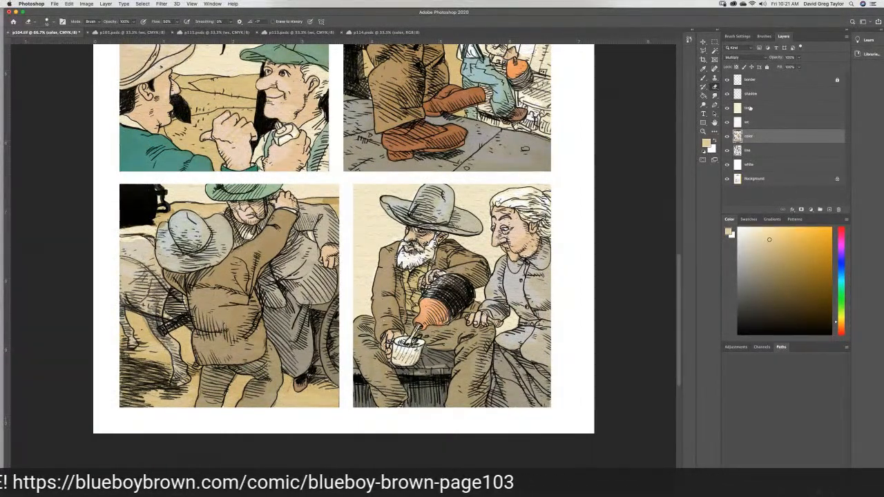
Resample the tan of the hills between the two hats and ready the Brush on the color layer
left_click(703, 69)
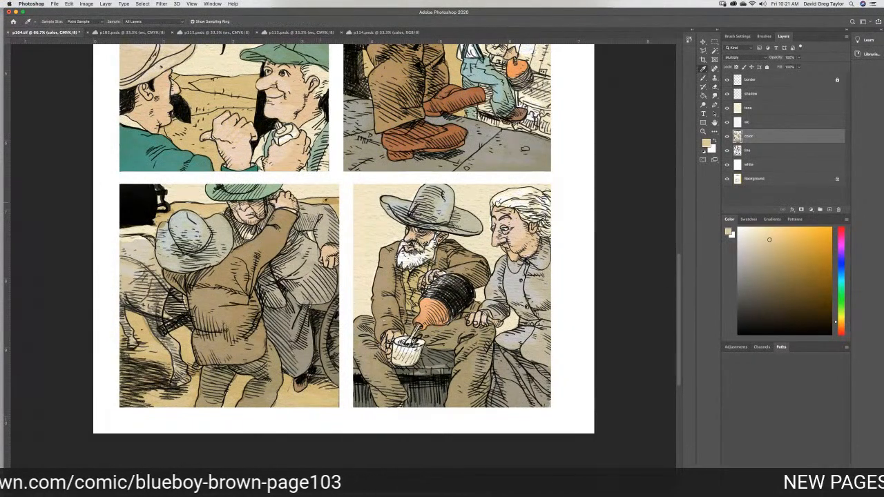
left_click(207, 210)
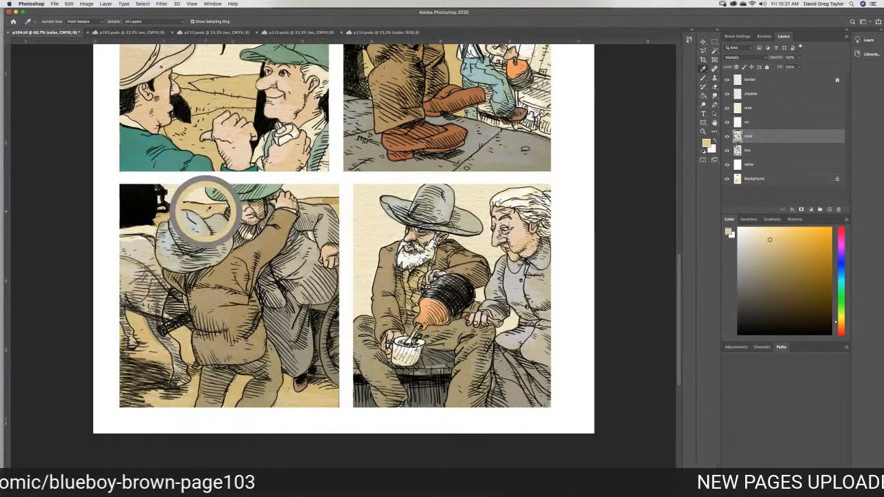
left_click(702, 77)
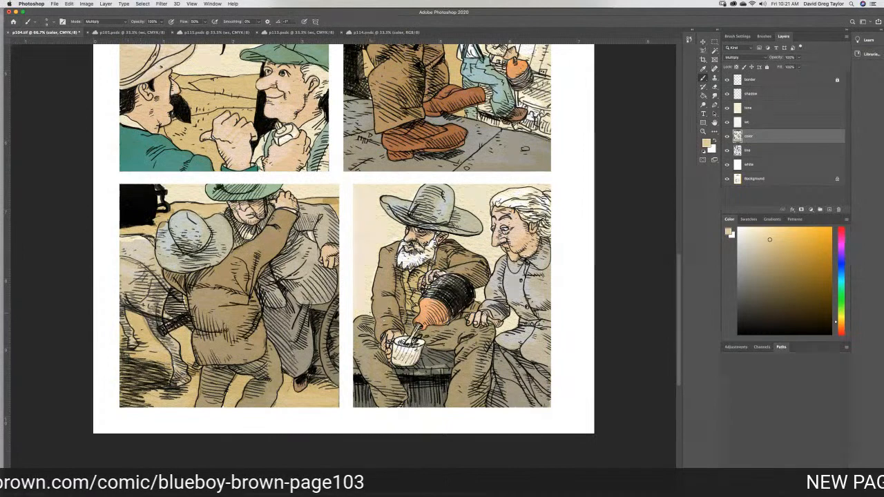
Touch up the embrace panel's linework in near-black on the line layer with the Brush and Eraser, cleaning the color layer alongside
left_click(768, 151)
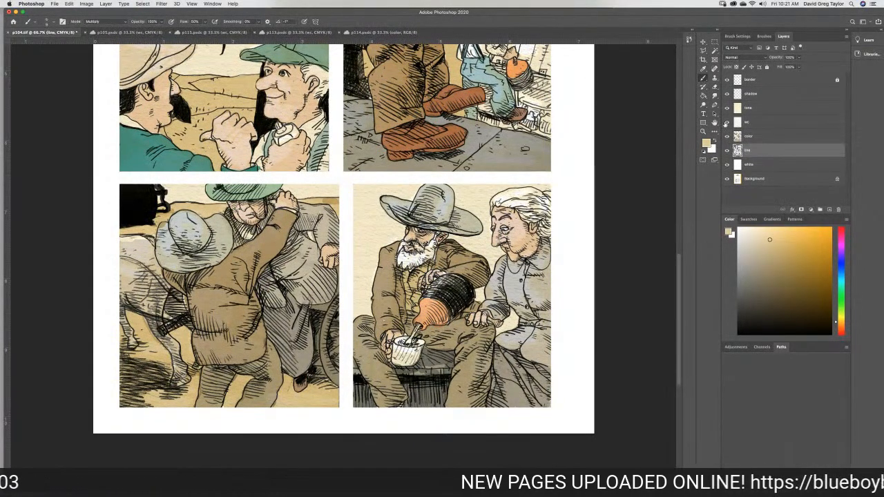
left_click(739, 324)
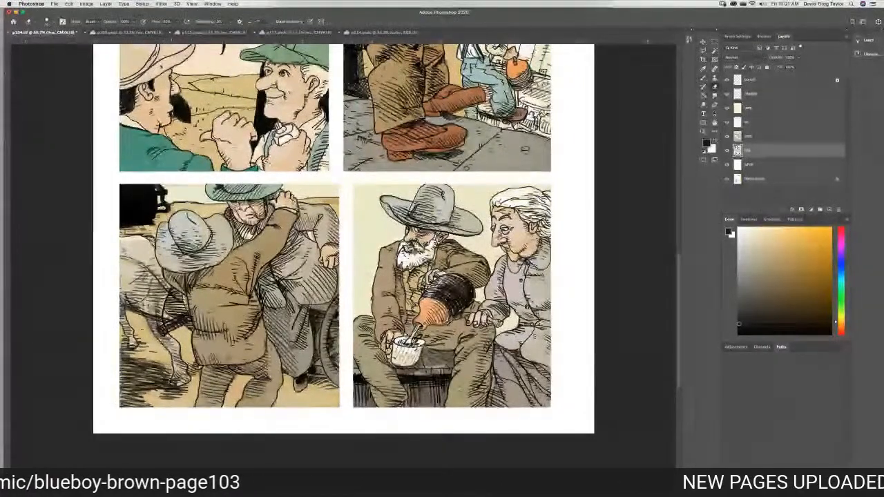
left_click(753, 136)
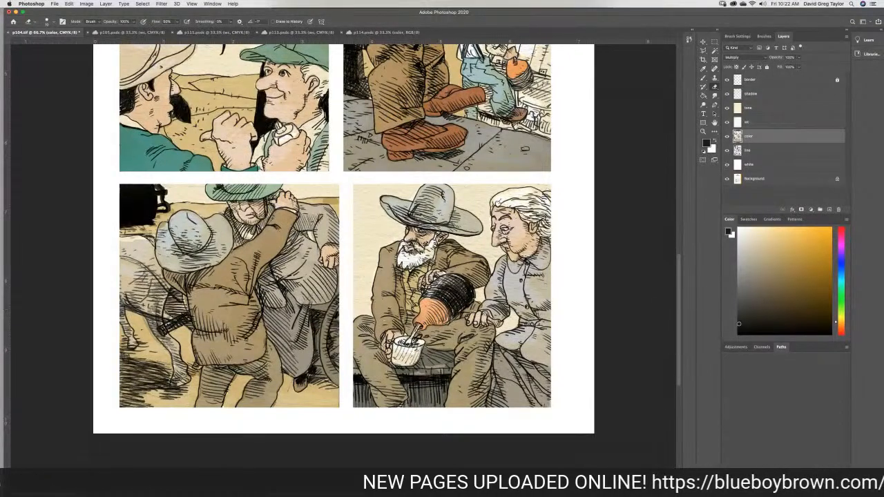
left_click(777, 151)
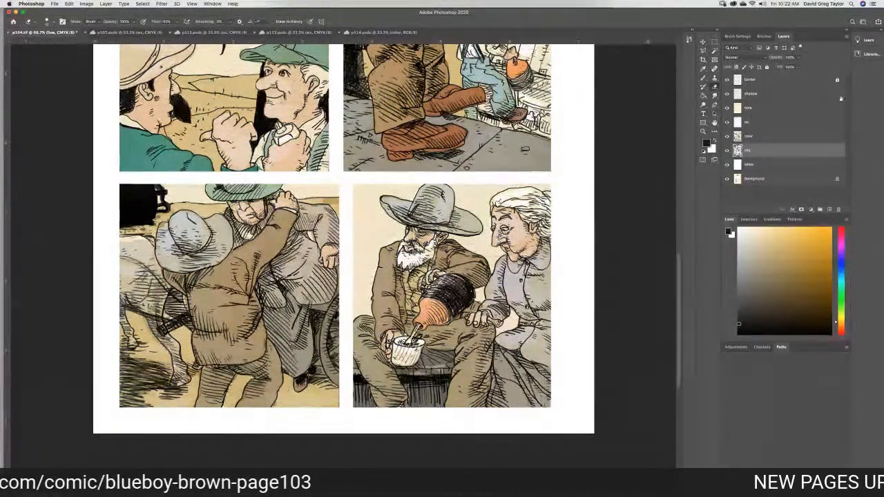
left_click(703, 77)
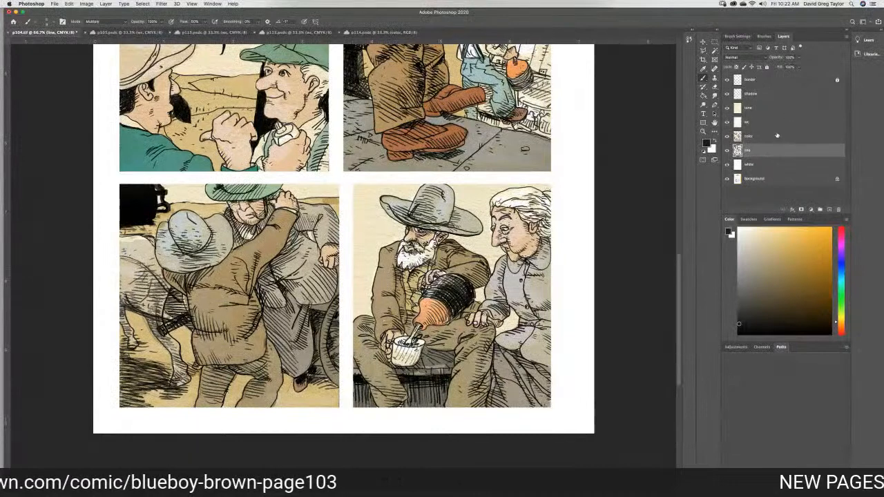
Draw thin near-black mesa and horizon outlines behind the seated couple on the line layer
left_click(749, 136)
left_click(714, 93)
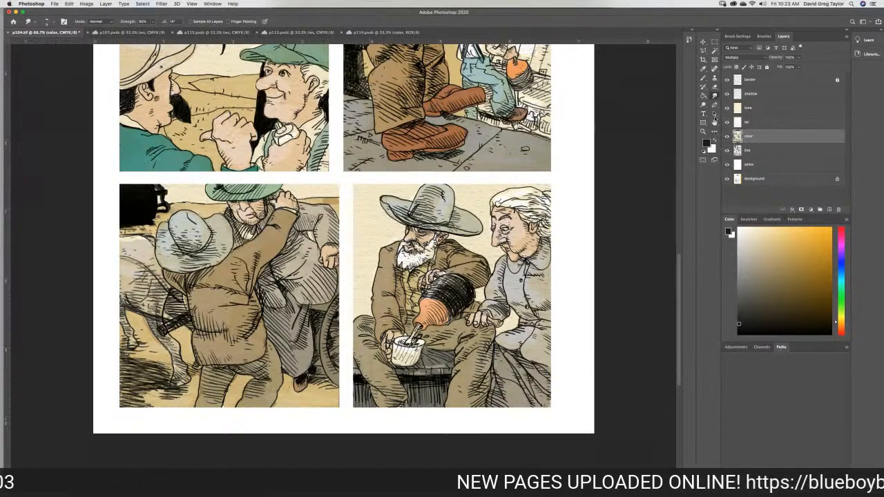
left_click(702, 79)
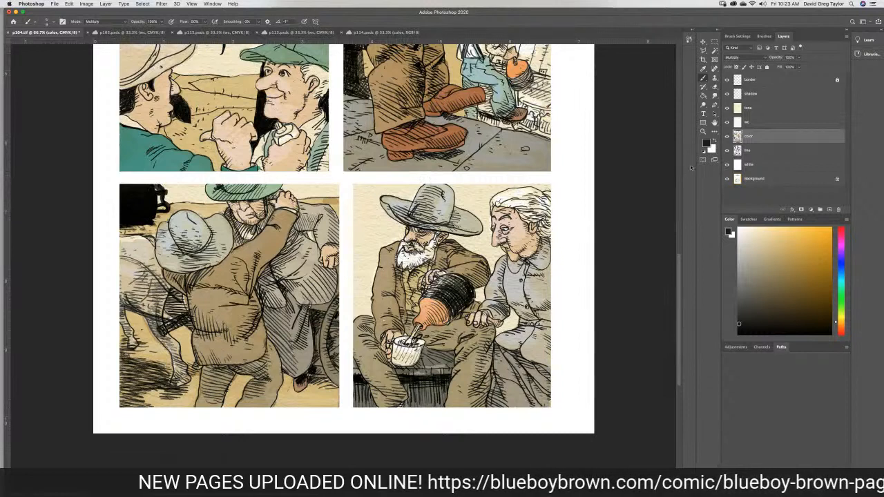
left_click(767, 152)
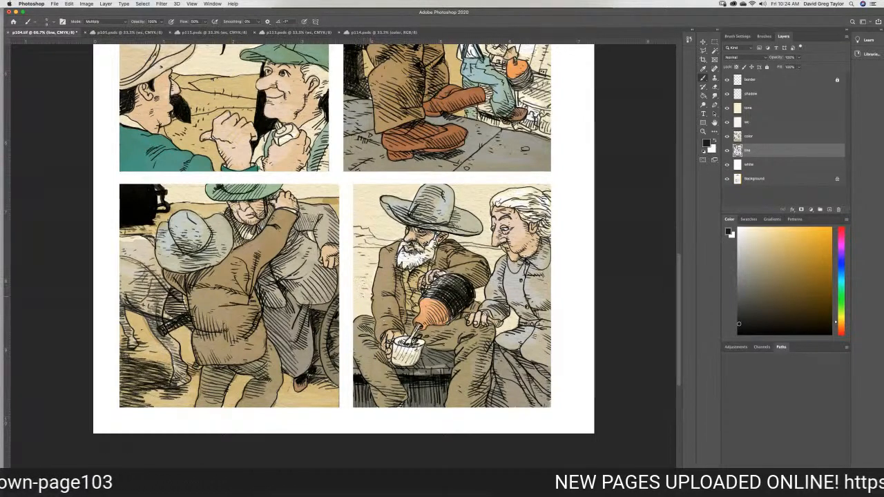
Sample the tan from the embrace panel's hills and paint the mesa and ground behind the seated couple on the color layer
left_click(759, 137)
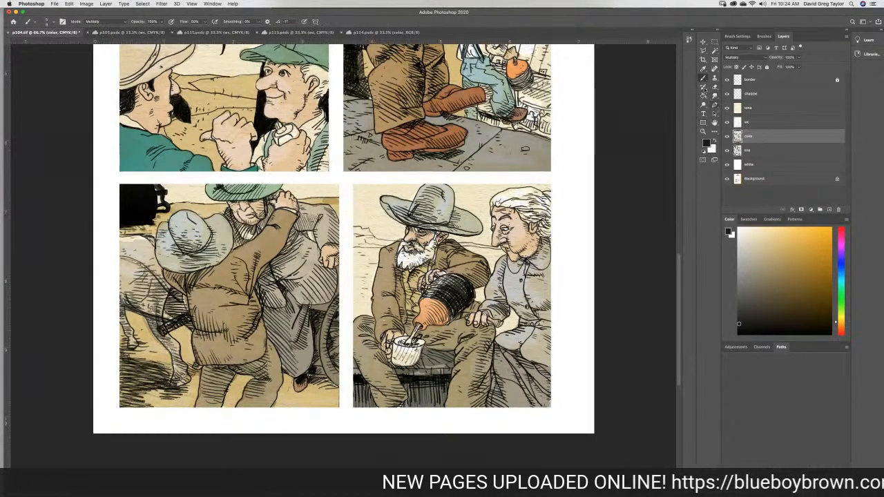
left_click(703, 70)
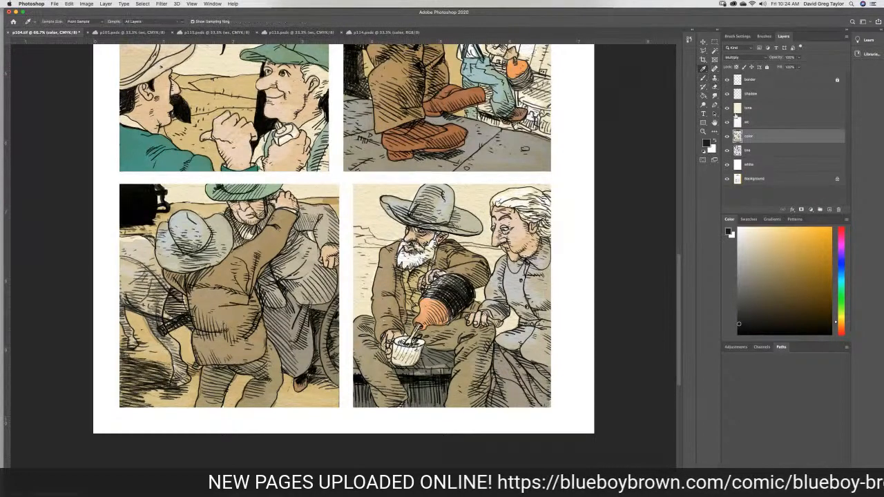
left_click(201, 207)
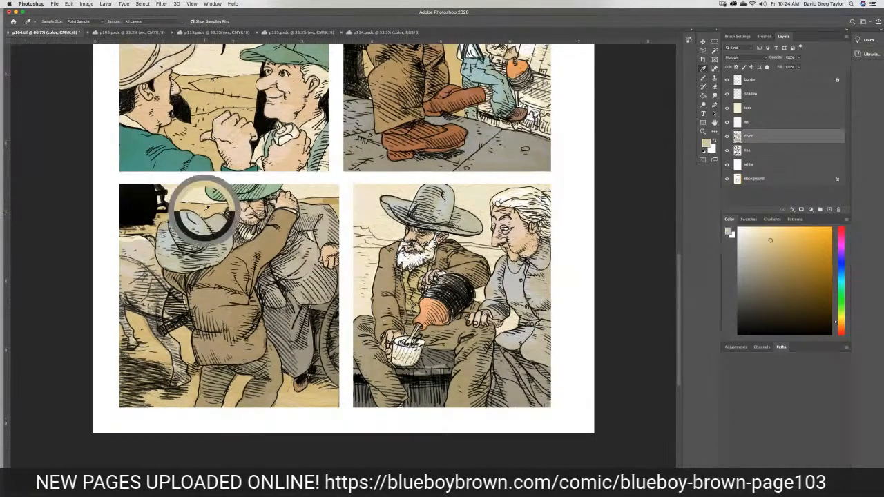
left_click(702, 78)
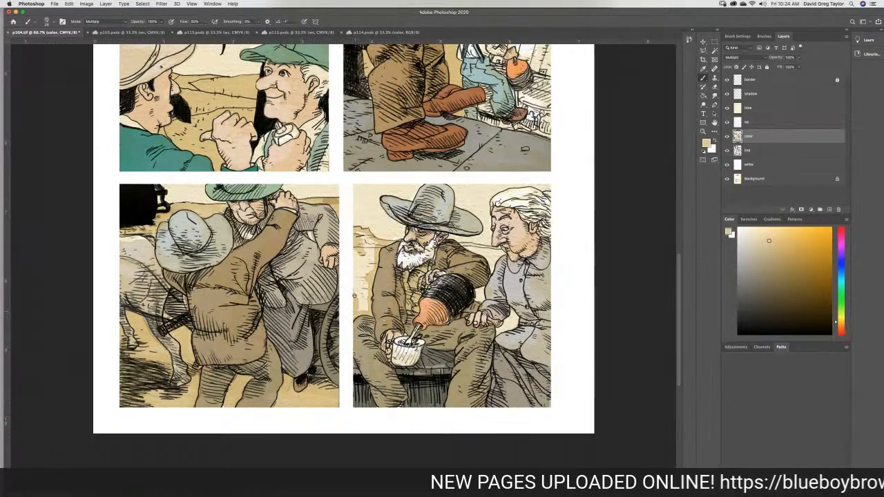
mouse_move(361, 308)
left_mouse_down()
mouse_move(365, 282)
mouse_move(360, 290)
mouse_move(352, 253)
mouse_move(360, 262)
mouse_move(370, 241)
mouse_move(364, 271)
left_mouse_up()
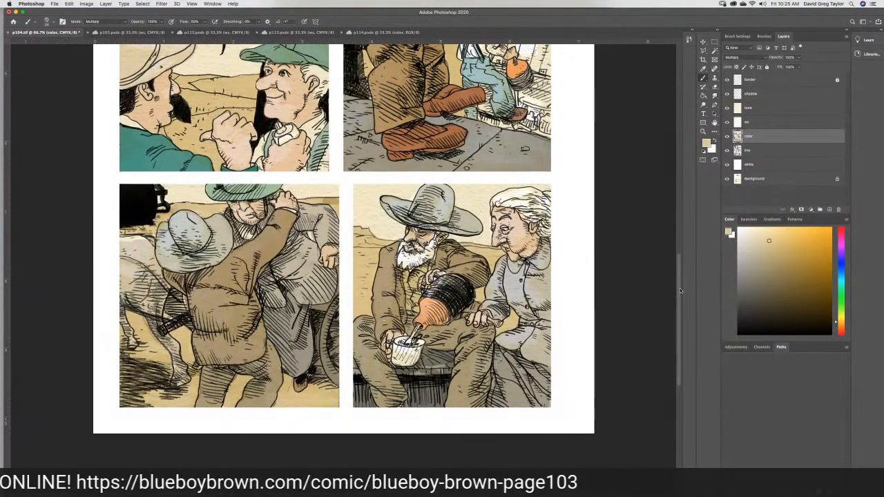
Set the foreground color to gray-green #8d9683, with cyan at 50% and yellow at 52%
left_click_drag(680, 288, 631, 191)
scroll(634, 192, "down", 1)
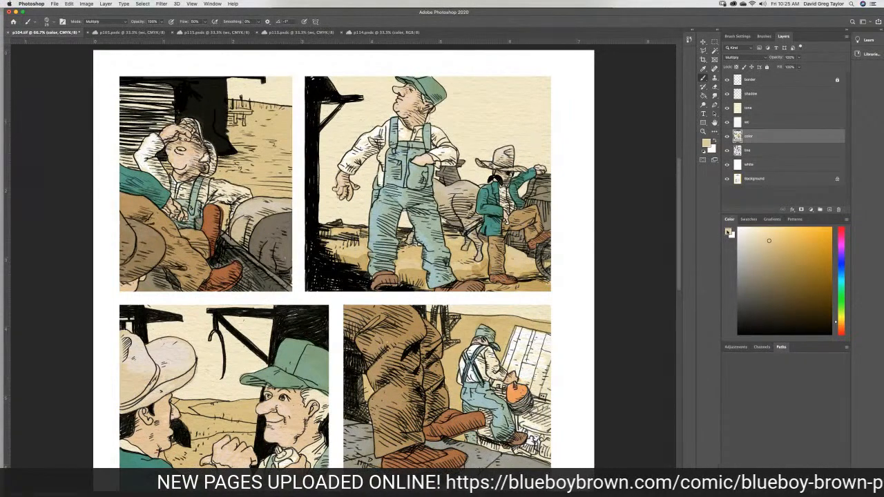
left_click(729, 234)
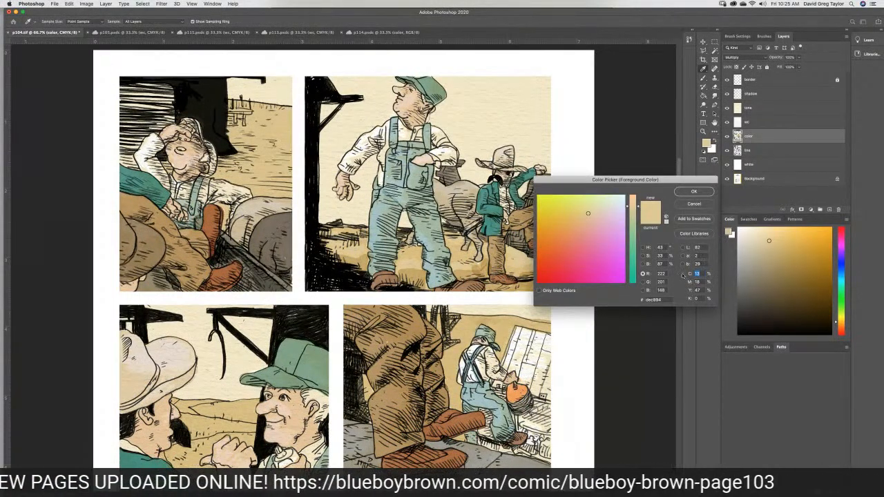
type("50")
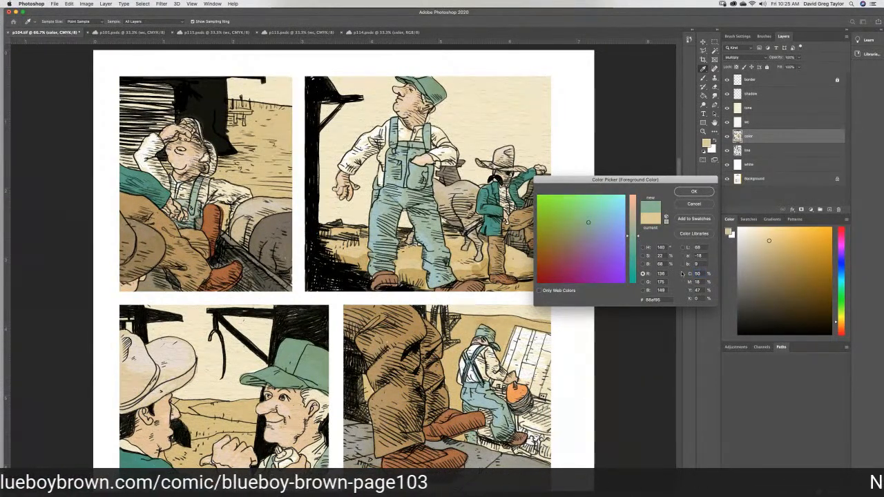
type("3")
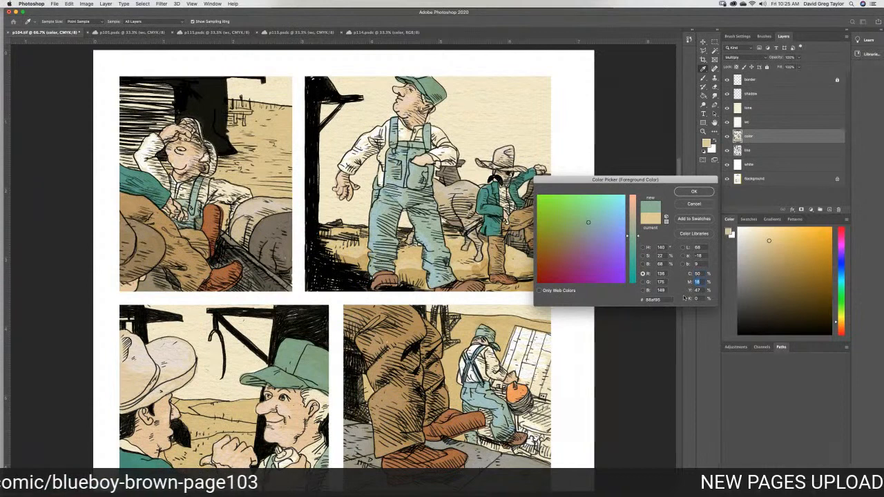
type("0")
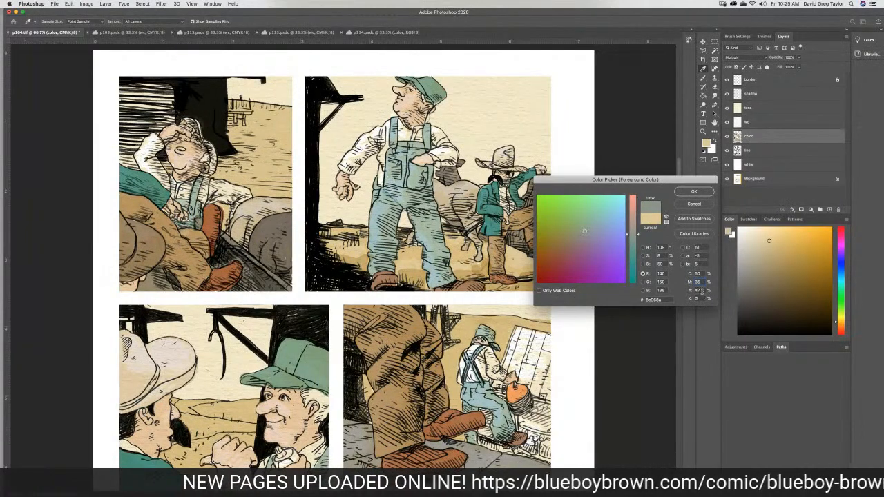
key("Tab")
type("52")
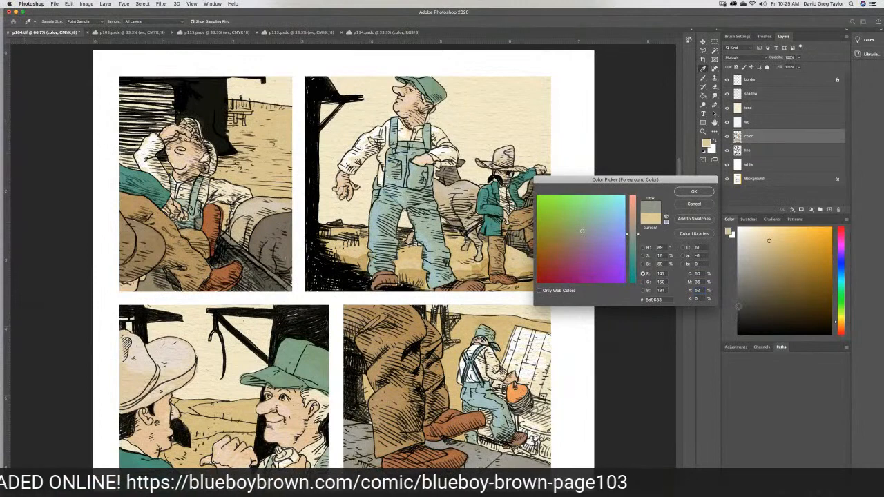
left_click(684, 193)
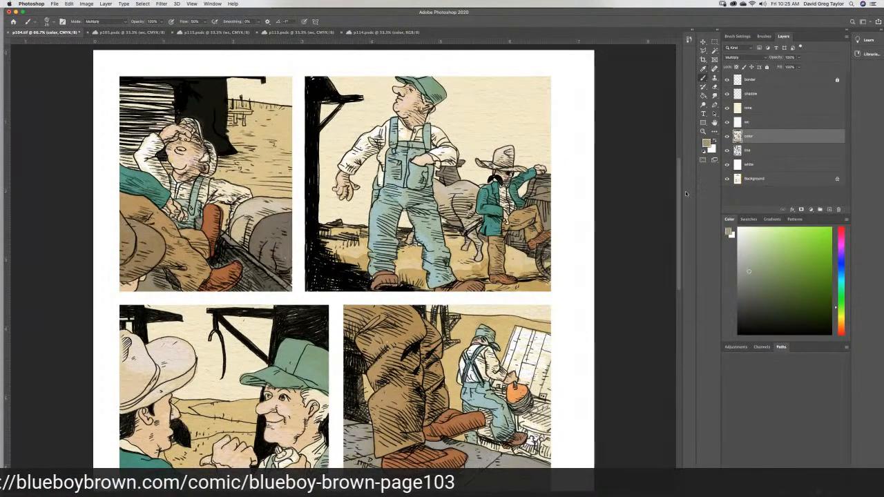
left_click(729, 233)
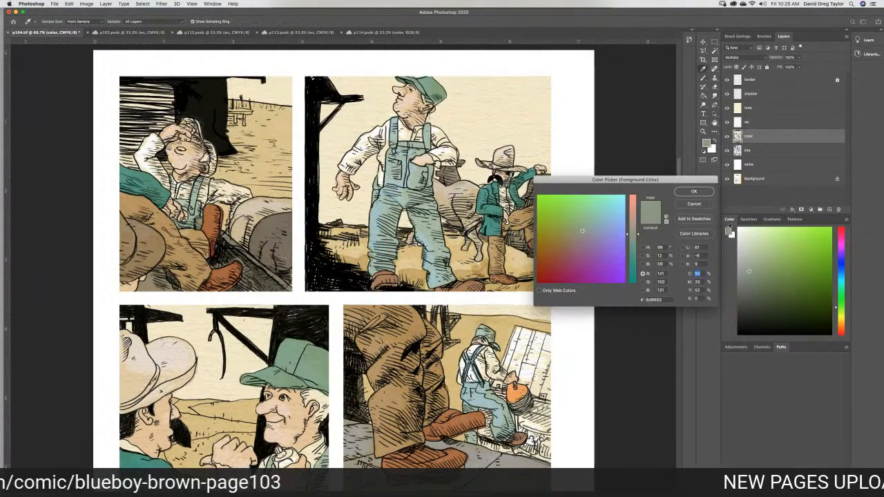
left_click(694, 191)
Paint the slanted planks and the boards behind the seated worker in overalls gray-green with the Brush
key("b")
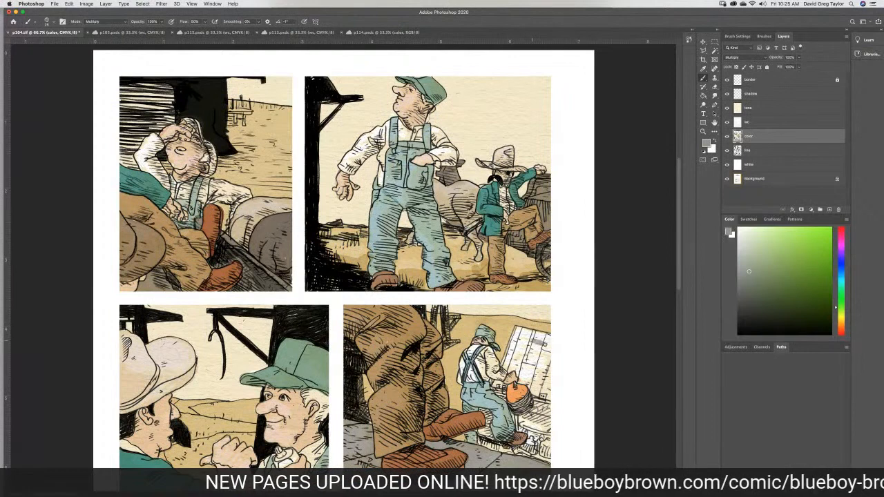
mouse_move(545, 345)
left_mouse_down()
mouse_move(529, 337)
mouse_move(553, 337)
mouse_move(522, 332)
left_mouse_up()
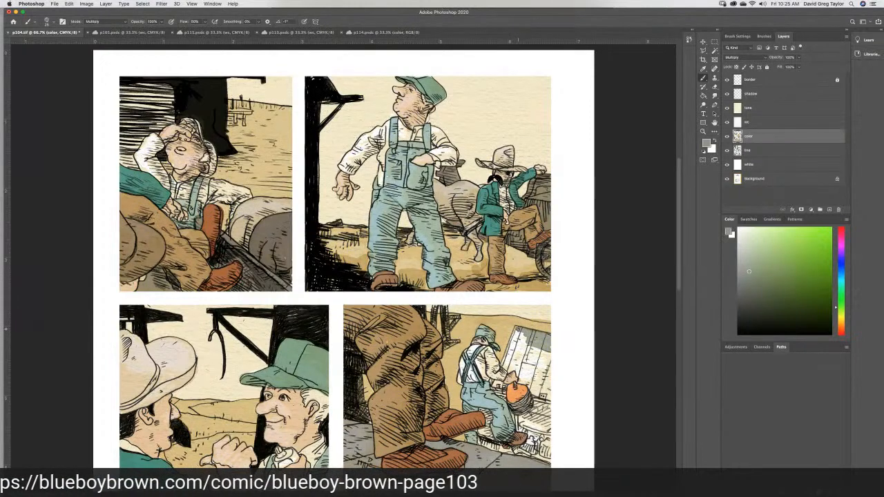
left_click_drag(515, 329, 504, 367)
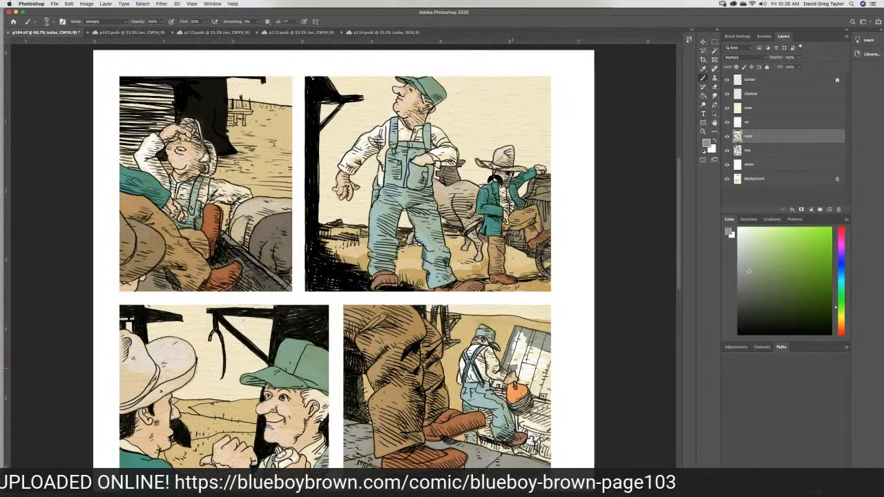
mouse_move(517, 371)
left_mouse_down()
mouse_move(545, 398)
mouse_move(549, 384)
mouse_move(523, 373)
left_mouse_up()
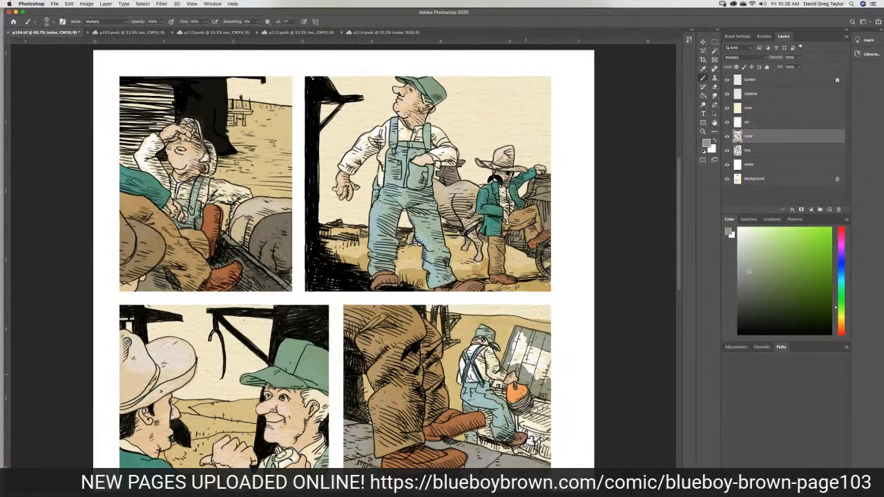
mouse_move(517, 333)
left_mouse_down()
mouse_move(549, 349)
mouse_move(531, 353)
mouse_move(546, 365)
mouse_move(542, 373)
mouse_move(530, 371)
mouse_move(527, 351)
mouse_move(515, 358)
mouse_move(525, 348)
mouse_move(527, 355)
left_mouse_up()
left_click_drag(548, 391, 539, 404)
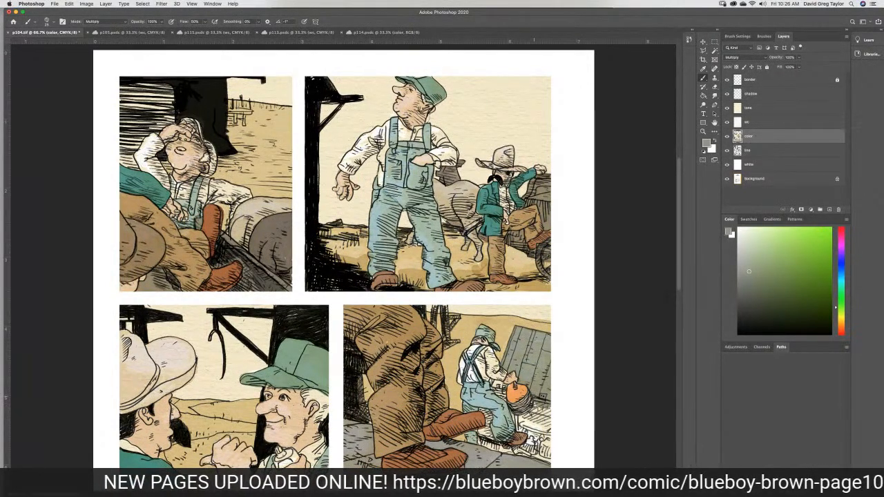
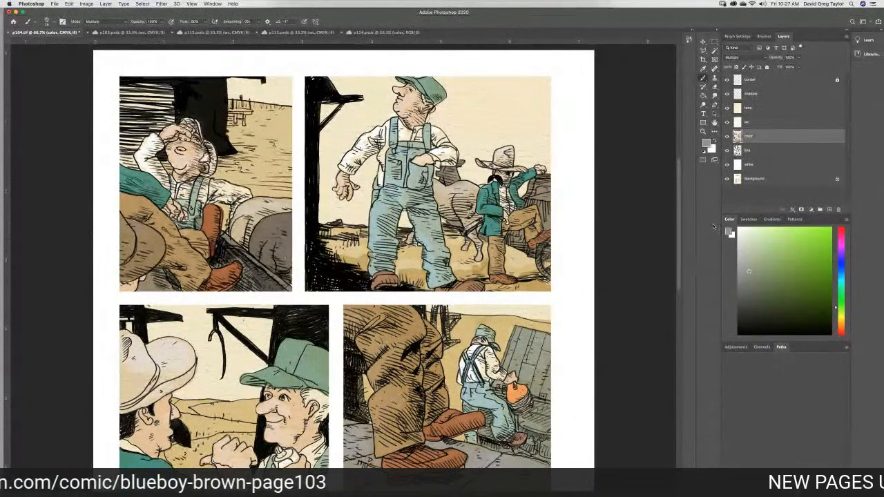
Sample the orange of the worker's jug for Brush touch-ups, and switch to the line layer for the lower panels
left_click(704, 70)
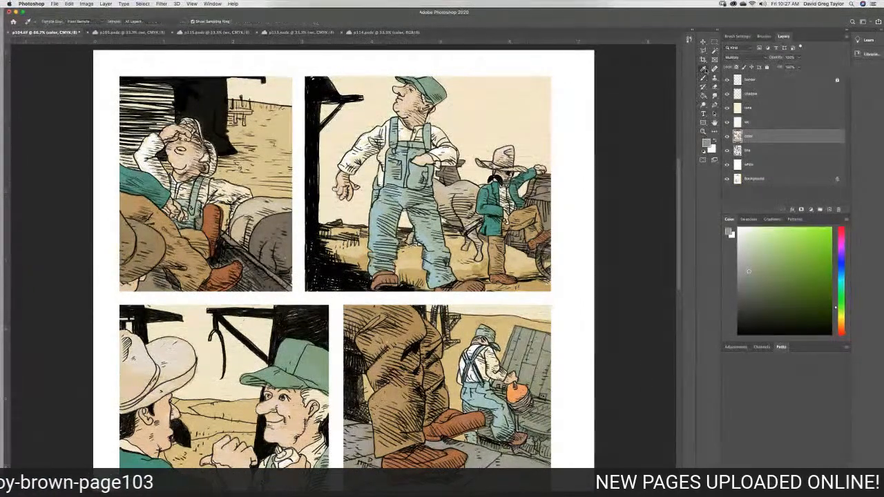
left_click(511, 388)
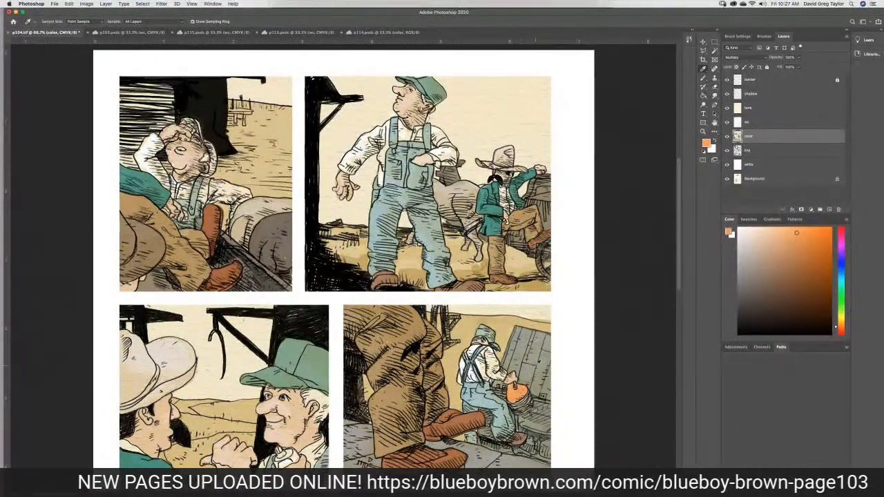
left_click(704, 78)
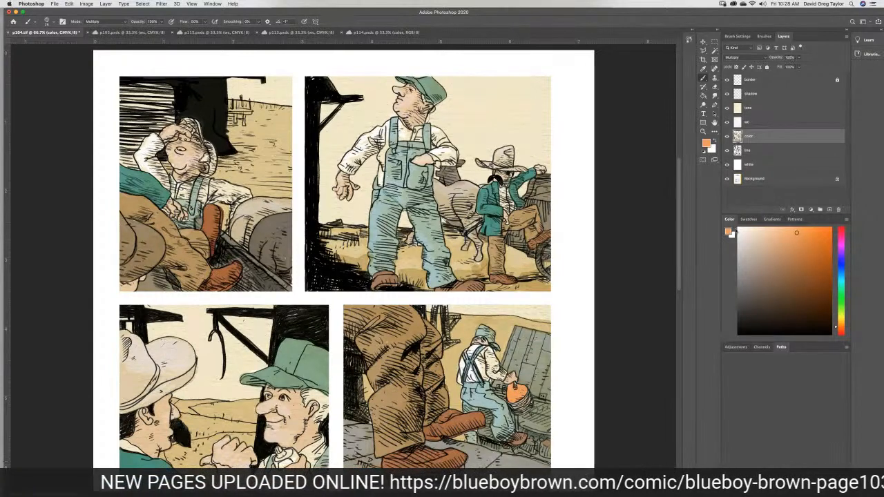
left_click(760, 150)
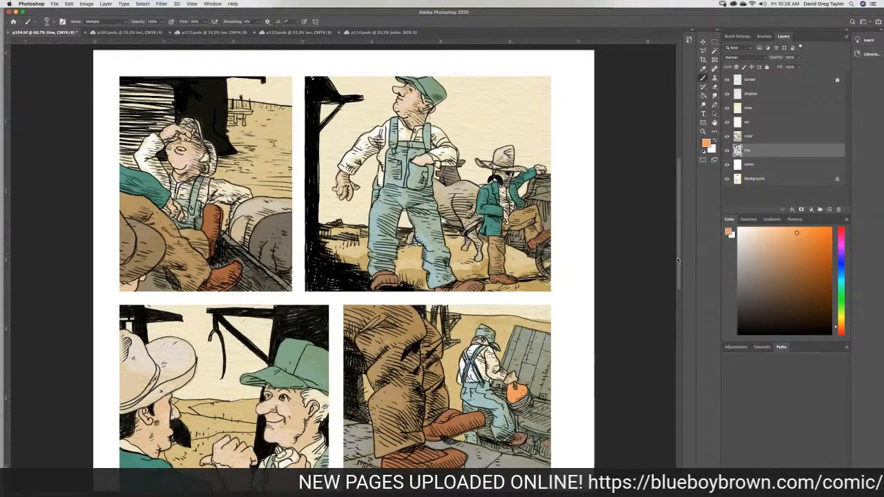
scroll(678, 260, "down", 5)
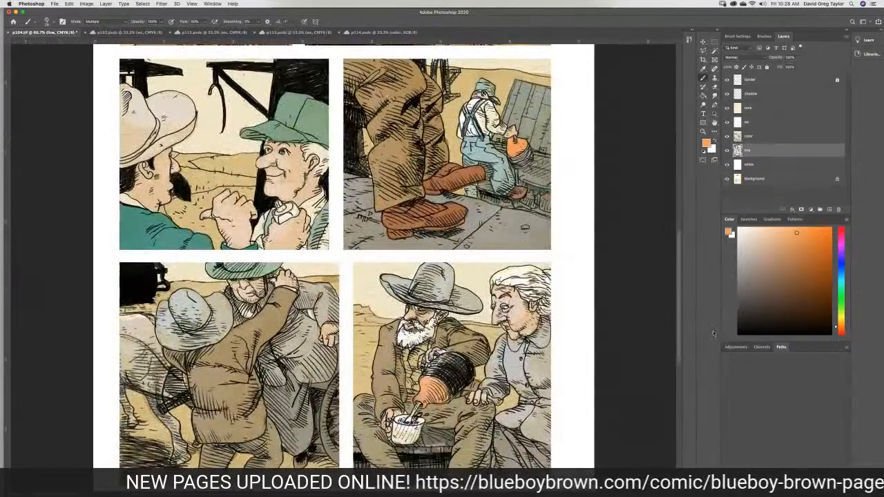
Pick a light gray and shade the white cup held by the seated bearded man on the line layer
scroll(714, 333, "down", 1)
scroll(713, 333, "up", 1)
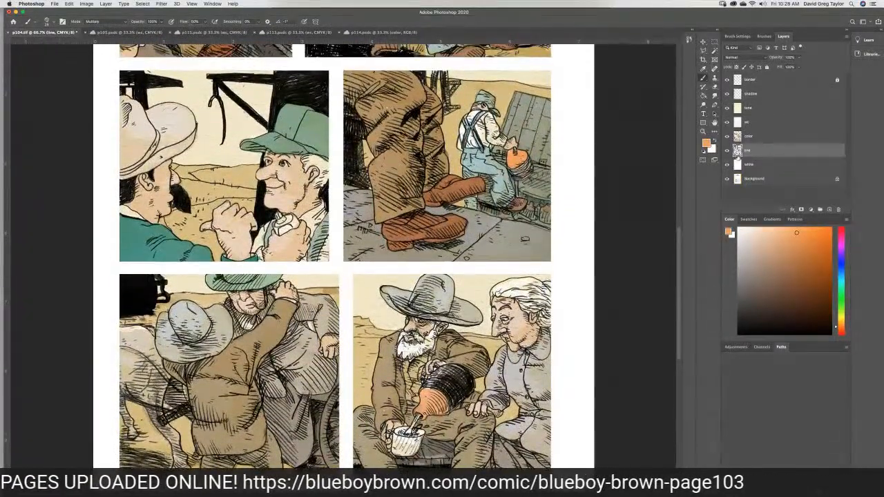
left_click(739, 255)
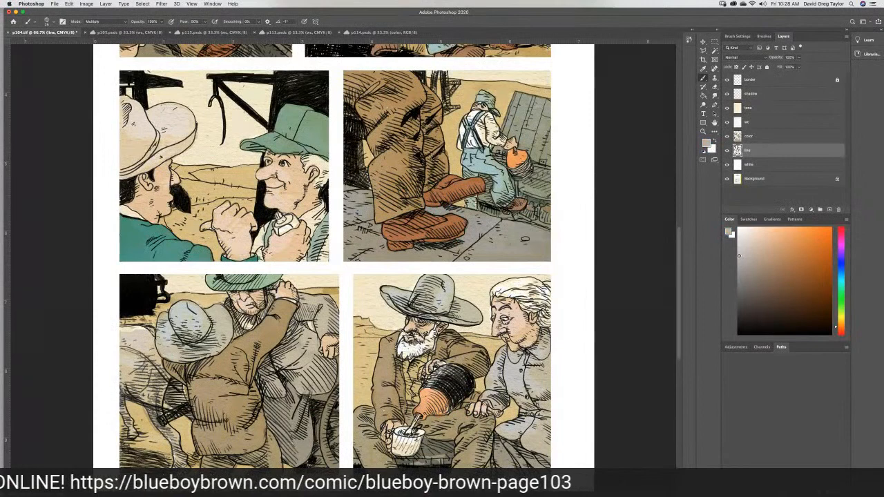
left_click_drag(739, 255, 741, 251)
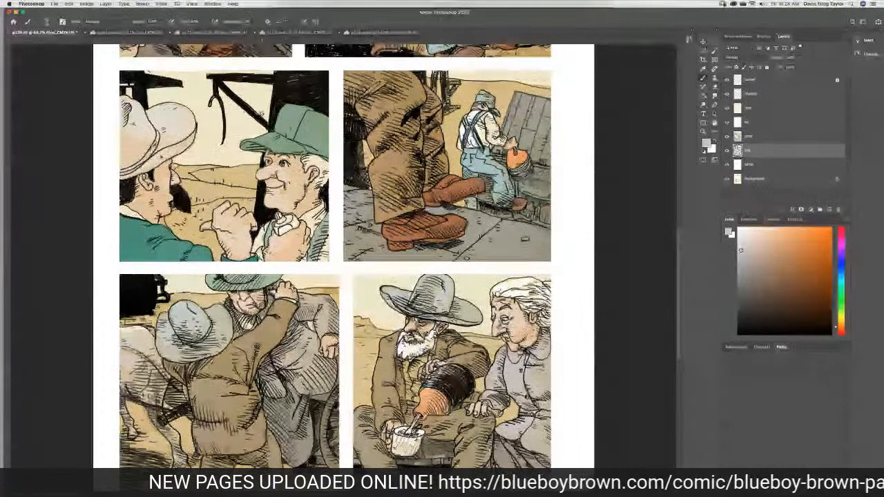
left_click(121, 33)
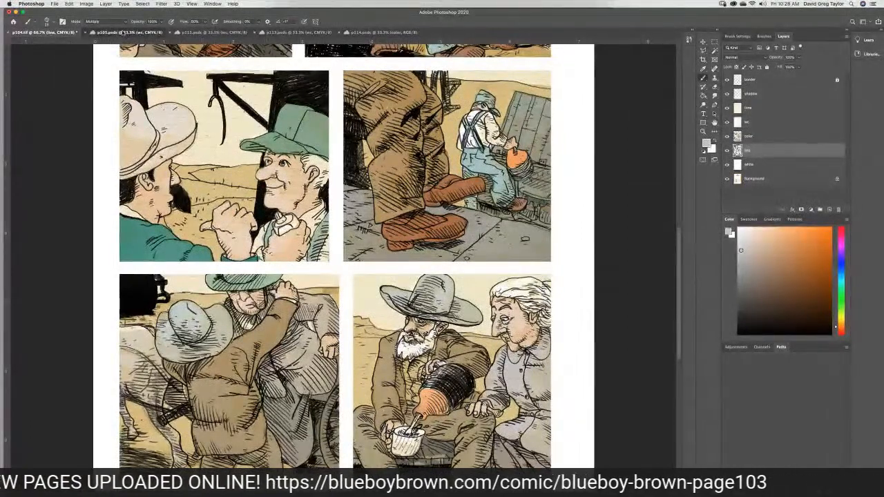
left_click(61, 33)
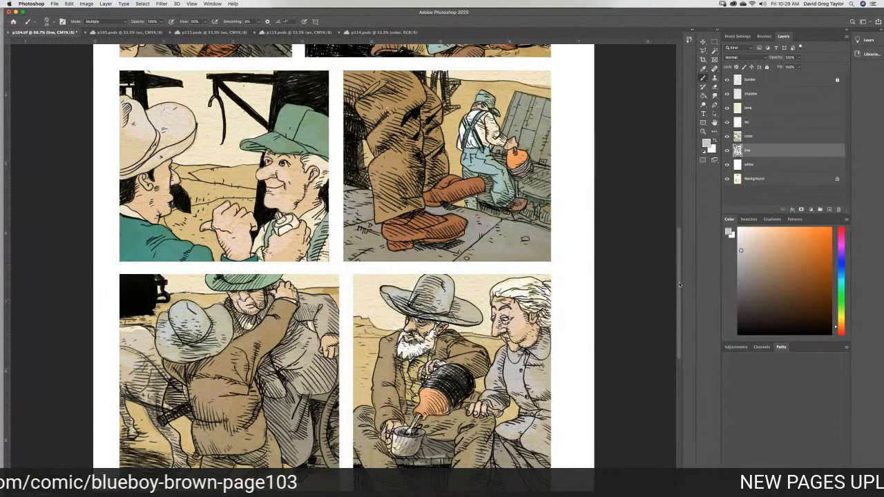
Pick a dark gray and sketch thin cloud outlines in the upper sky to the right of the standing man in overalls
left_click_drag(679, 285, 679, 279)
left_click(740, 316)
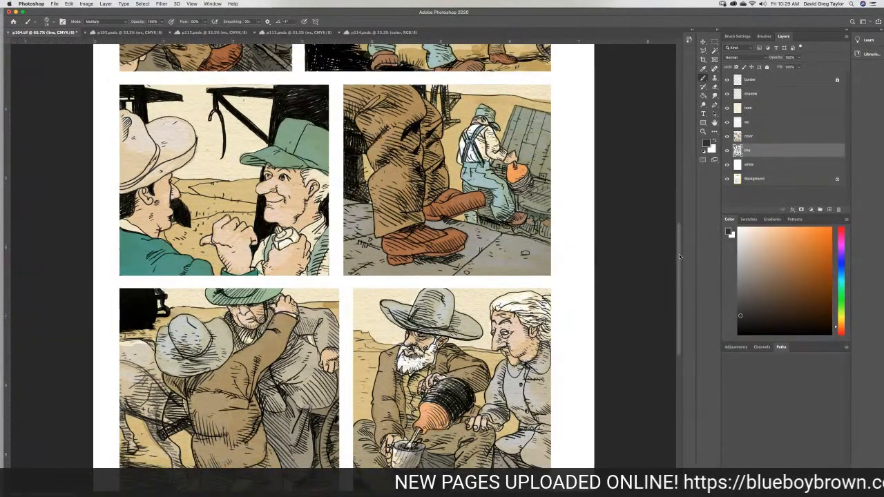
scroll(680, 256, "up", 10)
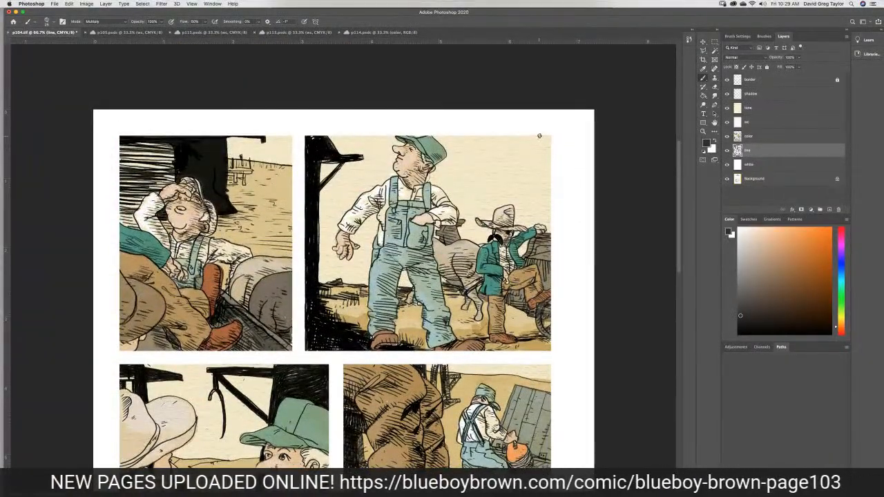
mouse_move(501, 137)
left_mouse_down()
mouse_move(475, 150)
mouse_move(544, 152)
left_mouse_up()
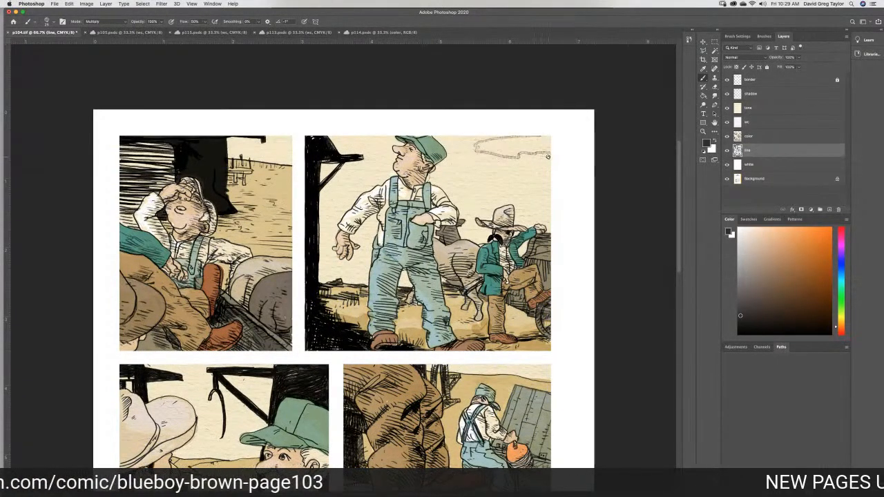
mouse_move(526, 156)
left_mouse_down()
mouse_move(504, 161)
mouse_move(551, 165)
mouse_move(535, 158)
mouse_move(539, 165)
left_mouse_up()
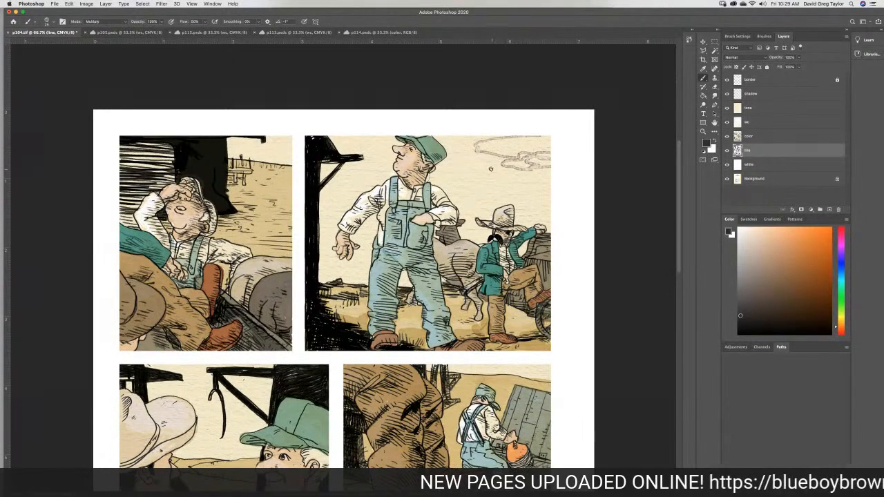
mouse_move(508, 143)
left_mouse_down()
mouse_move(546, 143)
mouse_move(462, 153)
mouse_move(464, 164)
mouse_move(430, 178)
mouse_move(476, 183)
mouse_move(501, 180)
mouse_move(481, 169)
mouse_move(505, 170)
mouse_move(472, 161)
left_mouse_up()
mouse_move(515, 182)
left_mouse_down()
mouse_move(540, 183)
mouse_move(506, 173)
mouse_move(551, 170)
left_mouse_up()
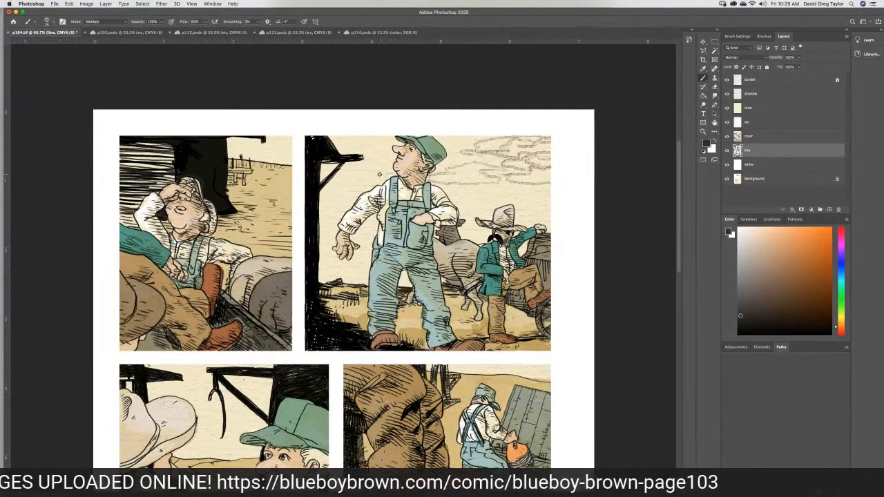
Extend the clouds across the rest of the standing man's sky, hatch their undersides, and add clouds to the reclining man's panel
mouse_move(360, 175)
left_mouse_down()
mouse_move(345, 178)
mouse_move(381, 181)
left_mouse_up()
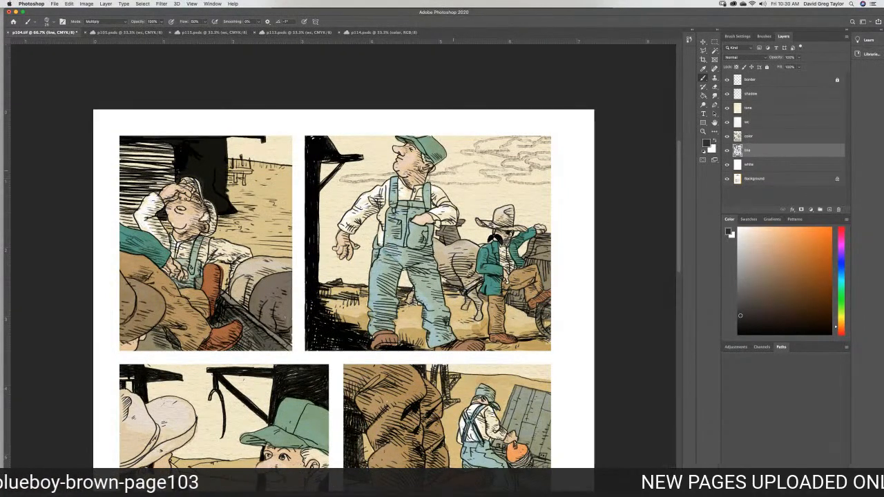
left_click_drag(503, 166, 525, 165)
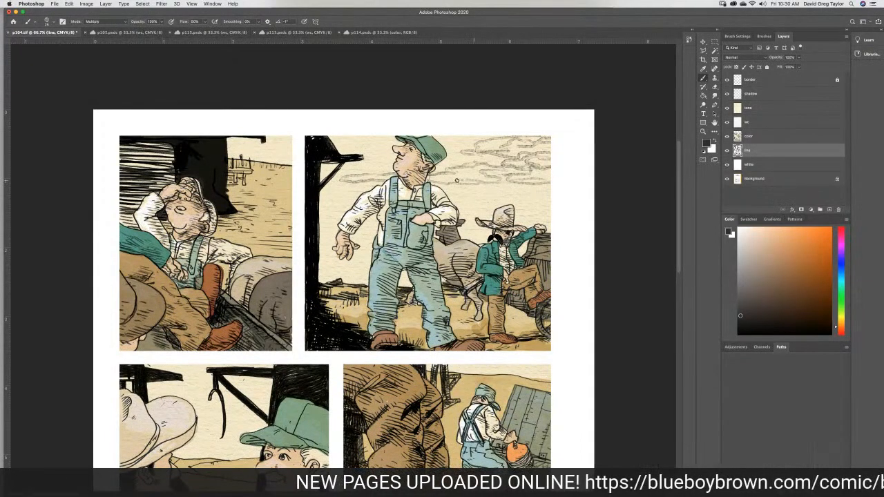
left_click_drag(443, 183, 544, 184)
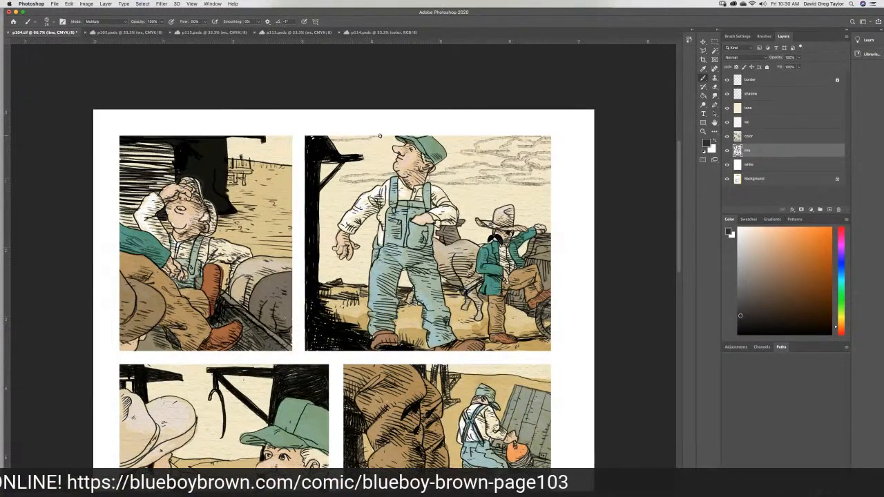
left_click_drag(390, 138, 345, 146)
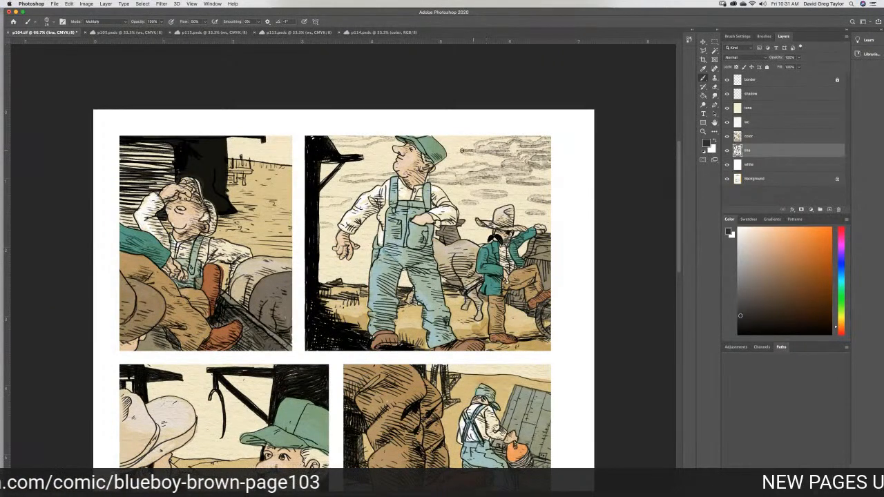
left_click_drag(349, 142, 370, 141)
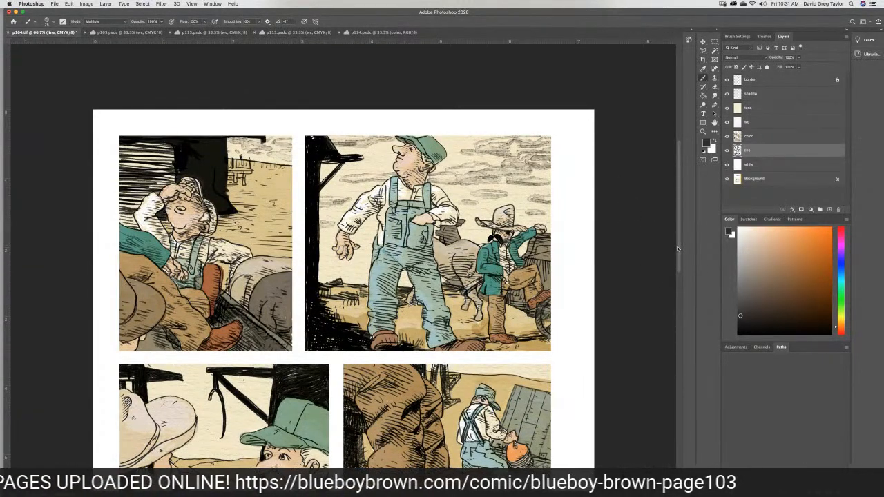
Draw matching hatched clouds in the skies of the middle and bottom row panels
scroll(677, 248, "down", 5)
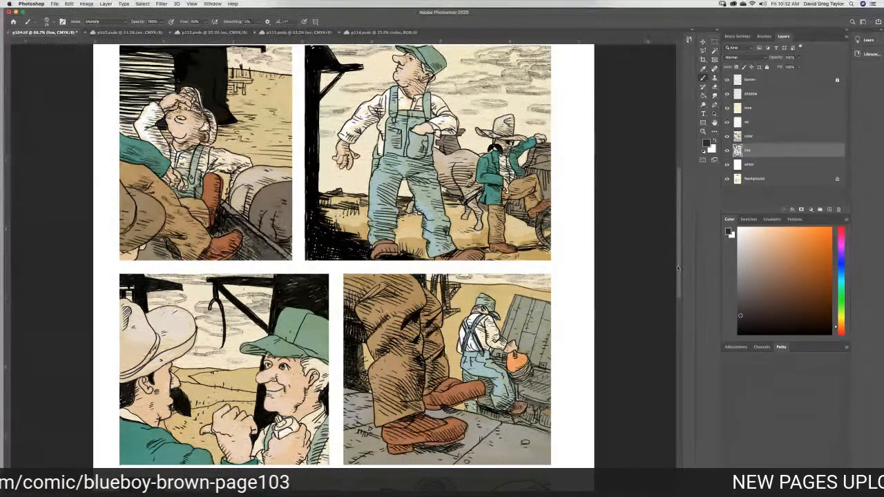
scroll(577, 270, "down", 3)
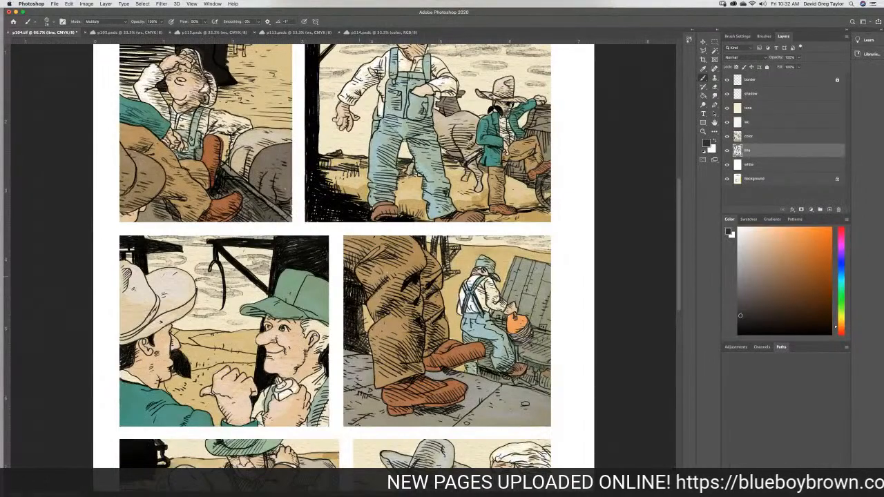
scroll(679, 281, "down", 5)
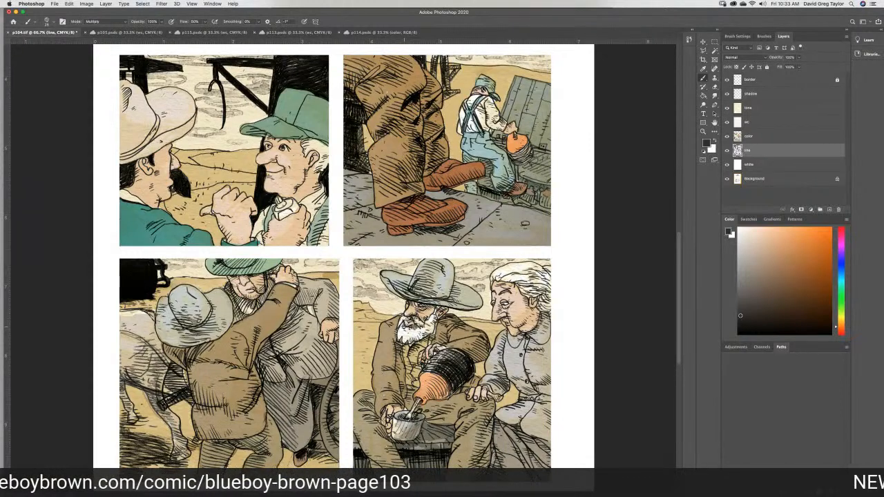
Soften the cloud hatching into gray tones with the Smudge tool, working from the bottom panels up to the top row
left_click(714, 97)
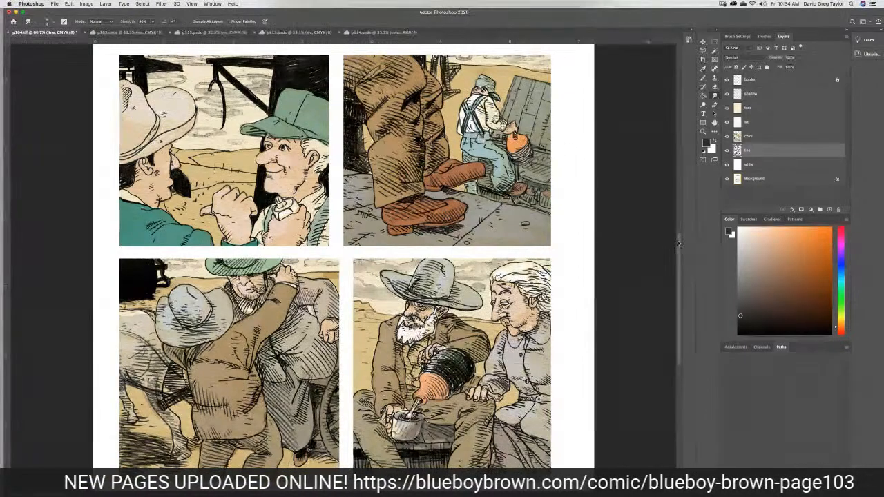
scroll(659, 213, "up", 3)
scroll(659, 213, "up", 2)
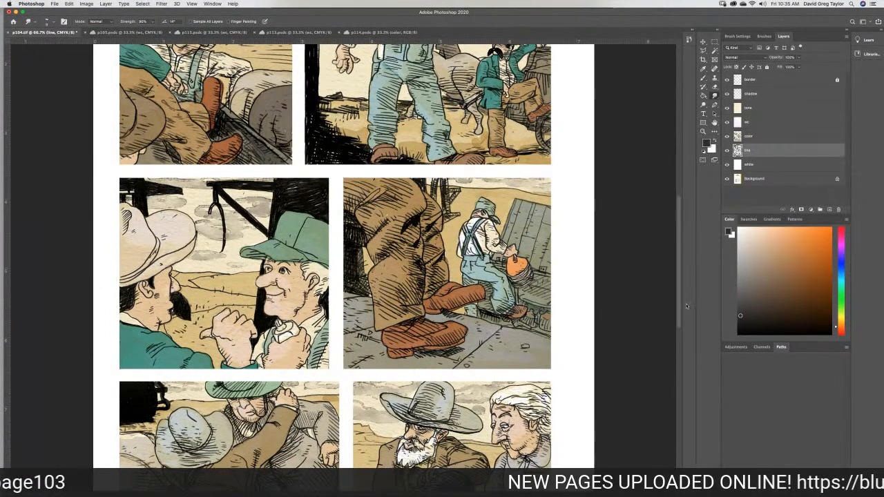
scroll(669, 294, "up", 2)
scroll(669, 294, "up", 4)
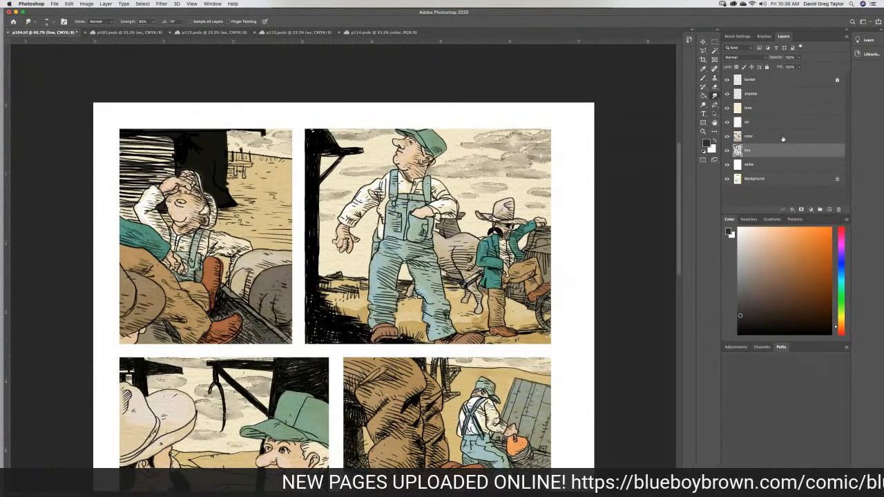
Pick a light sky blue and brush it over the sky to the right of the standing man on the color layer
left_click(786, 142)
left_click(841, 276)
left_click_drag(841, 277, 842, 274)
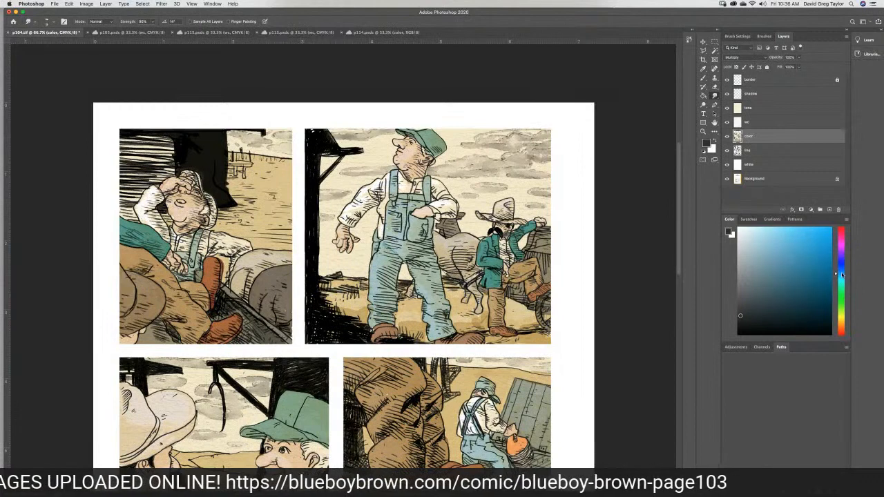
left_click(791, 246)
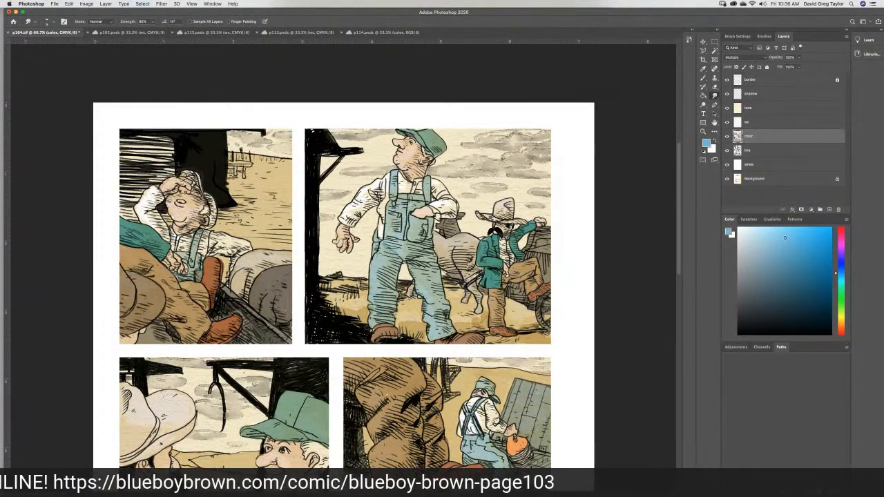
left_click(703, 76)
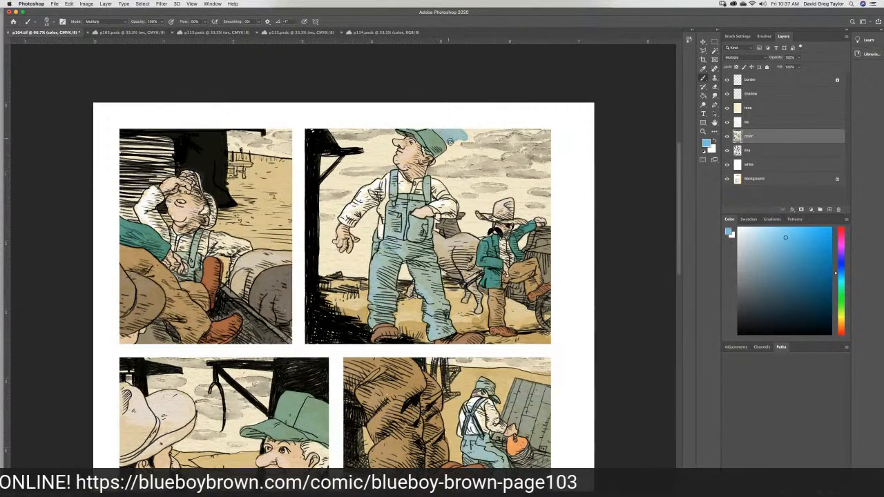
left_click_drag(446, 137, 448, 154)
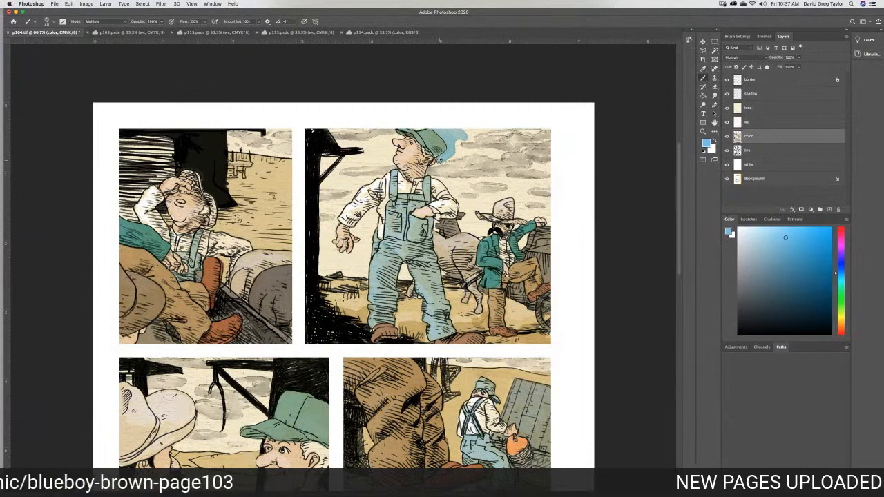
mouse_move(440, 163)
left_mouse_down()
mouse_move(429, 175)
mouse_move(447, 179)
mouse_move(470, 209)
mouse_move(464, 228)
mouse_move(485, 230)
left_mouse_up()
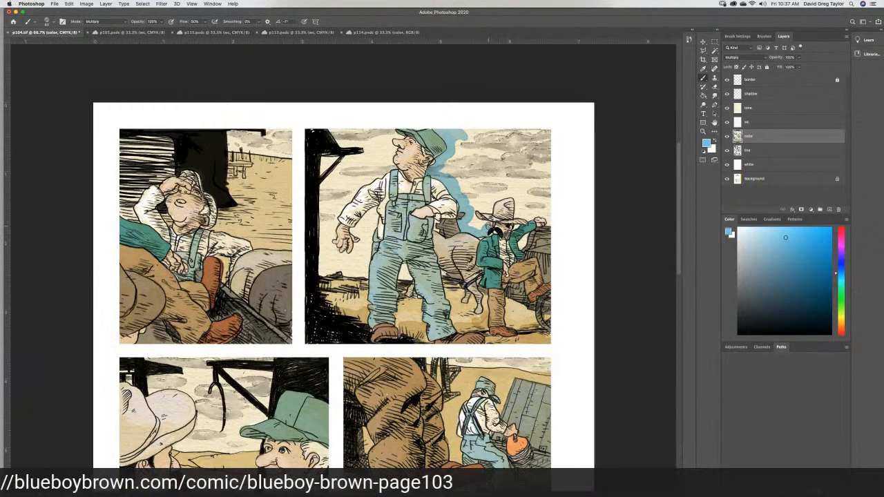
mouse_move(489, 225)
left_mouse_down()
mouse_move(470, 207)
mouse_move(487, 208)
mouse_move(514, 191)
mouse_move(503, 196)
mouse_move(515, 191)
mouse_move(545, 215)
left_mouse_up()
mouse_move(550, 223)
left_mouse_down()
mouse_move(549, 128)
mouse_move(456, 131)
mouse_move(544, 136)
mouse_move(507, 140)
mouse_move(542, 151)
mouse_move(527, 154)
mouse_move(551, 165)
mouse_move(532, 168)
mouse_move(546, 178)
mouse_move(537, 180)
mouse_move(543, 190)
mouse_move(522, 189)
mouse_move(520, 205)
mouse_move(544, 201)
mouse_move(544, 209)
mouse_move(530, 183)
mouse_move(489, 180)
mouse_move(511, 175)
mouse_move(485, 202)
mouse_move(472, 202)
mouse_move(458, 170)
mouse_move(443, 163)
mouse_move(437, 170)
mouse_move(460, 150)
mouse_move(455, 139)
mouse_move(490, 139)
mouse_move(481, 140)
mouse_move(505, 162)
mouse_move(462, 169)
mouse_move(474, 189)
mouse_move(496, 166)
mouse_move(488, 142)
mouse_move(454, 137)
mouse_move(467, 168)
mouse_move(486, 151)
left_mouse_up()
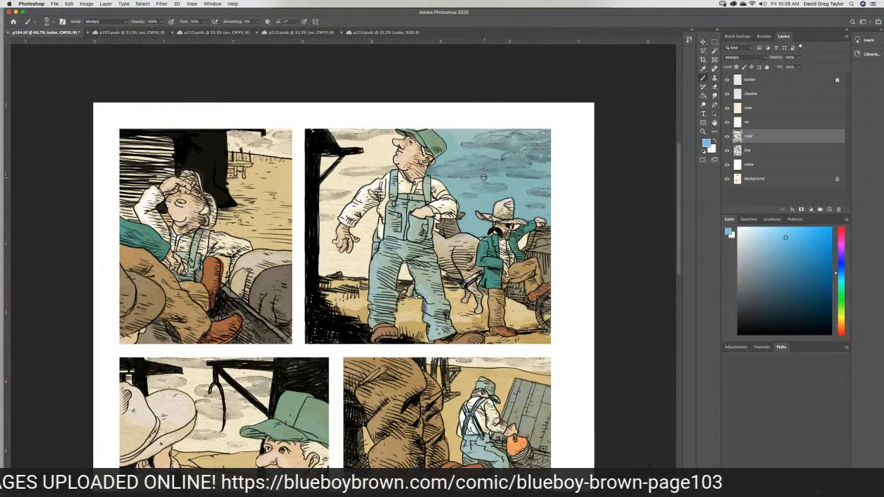
Paint the sky to the left of the standing man blue, around his arm and down to the horizon
mouse_move(354, 129)
left_mouse_down()
mouse_move(330, 123)
mouse_move(343, 144)
mouse_move(388, 146)
left_mouse_up()
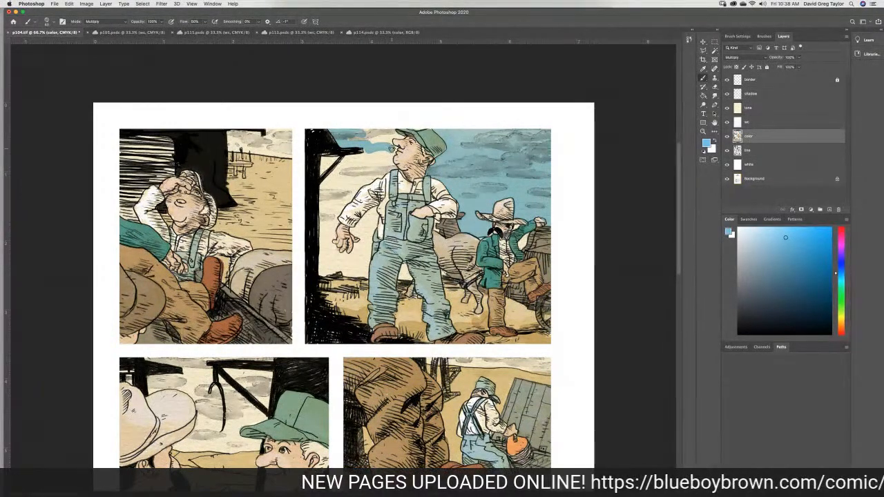
mouse_move(394, 149)
left_mouse_down()
mouse_move(387, 130)
mouse_move(352, 135)
mouse_move(353, 143)
mouse_move(379, 140)
mouse_move(381, 156)
mouse_move(388, 147)
mouse_move(388, 167)
mouse_move(352, 192)
mouse_move(331, 228)
mouse_move(322, 198)
mouse_move(323, 220)
left_mouse_up()
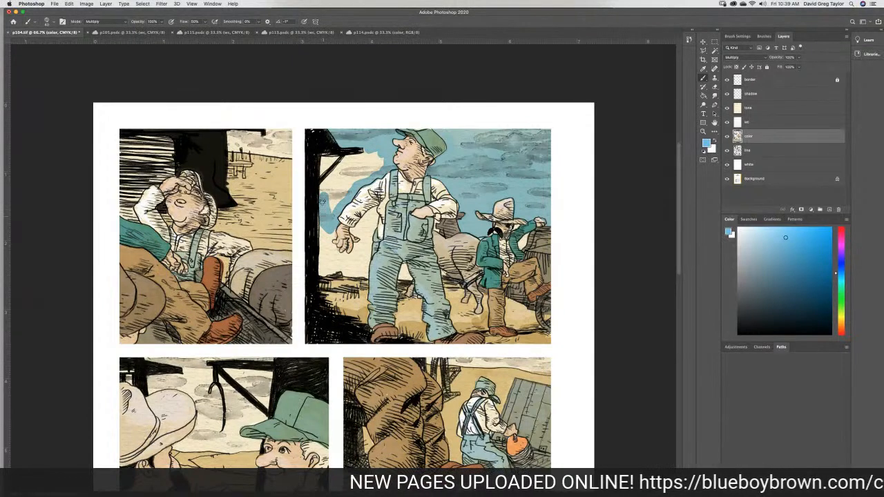
mouse_move(321, 190)
left_mouse_down()
mouse_move(325, 158)
mouse_move(328, 197)
mouse_move(375, 149)
mouse_move(349, 157)
mouse_move(380, 154)
mouse_move(379, 169)
mouse_move(372, 162)
mouse_move(348, 181)
mouse_move(352, 160)
mouse_move(325, 185)
mouse_move(326, 198)
mouse_move(332, 184)
mouse_move(341, 189)
mouse_move(336, 210)
mouse_move(342, 194)
mouse_move(329, 244)
mouse_move(364, 241)
left_mouse_up()
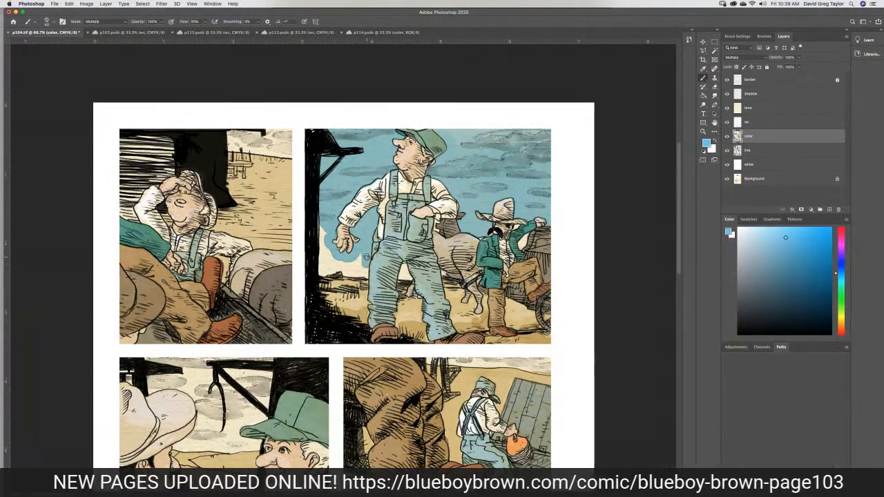
mouse_move(364, 275)
left_mouse_down()
mouse_move(322, 271)
mouse_move(322, 233)
mouse_move(328, 267)
mouse_move(328, 255)
mouse_move(340, 264)
mouse_move(359, 258)
mouse_move(357, 271)
mouse_move(410, 278)
left_mouse_up()
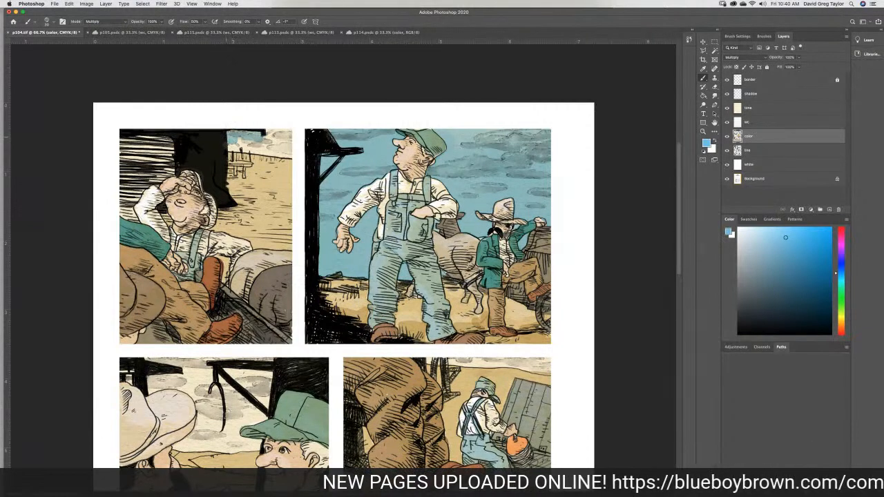
Paint the sky strips blue in the top-left panel and above the hill in the middle-right panel
mouse_move(223, 145)
left_mouse_down()
mouse_move(293, 156)
mouse_move(301, 141)
mouse_move(296, 129)
mouse_move(293, 140)
mouse_move(290, 130)
mouse_move(258, 128)
mouse_move(280, 135)
mouse_move(290, 151)
mouse_move(263, 148)
mouse_move(281, 154)
mouse_move(240, 141)
left_mouse_up()
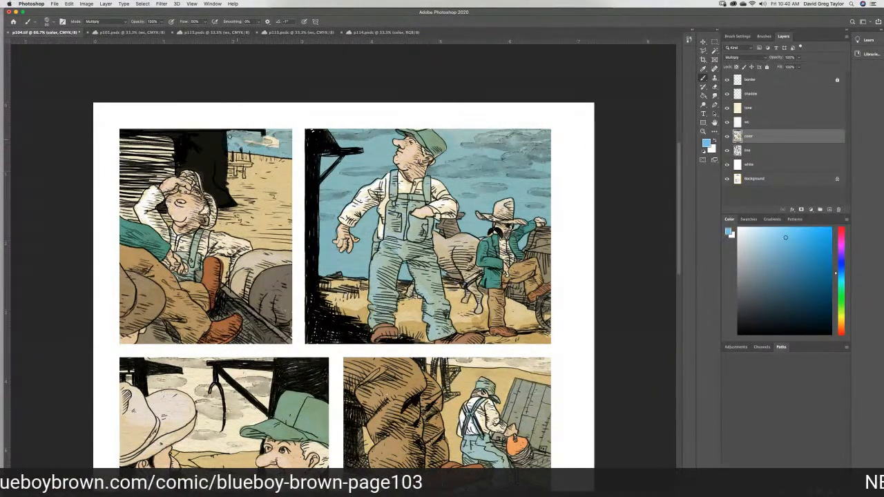
left_click_drag(263, 138, 276, 146)
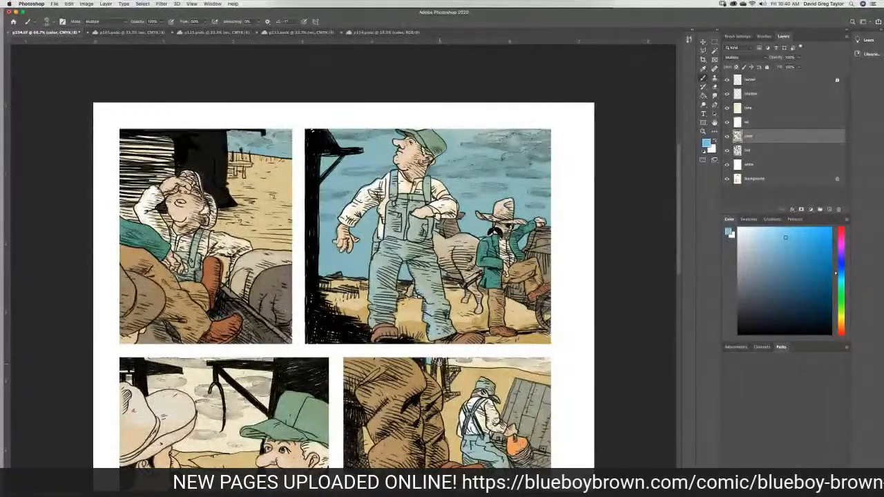
mouse_move(451, 362)
left_mouse_down()
mouse_move(558, 366)
mouse_move(450, 360)
left_mouse_up()
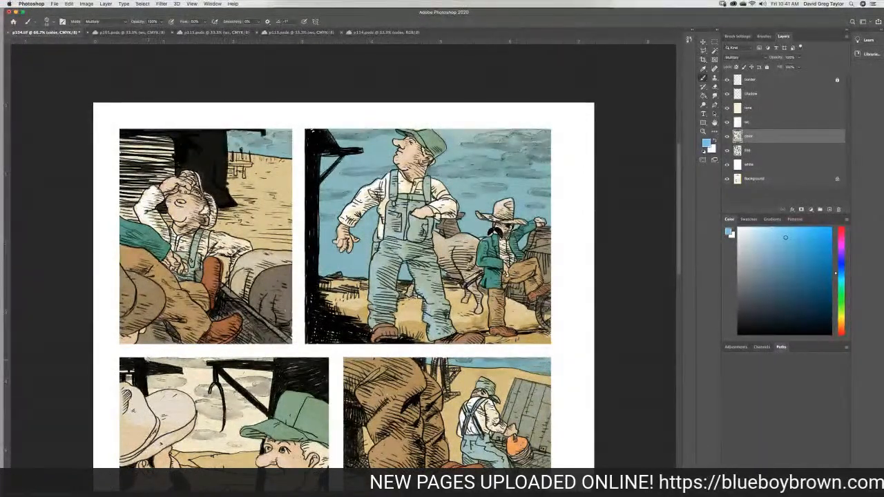
Fill the middle-left panel's sky with blue around the wooden beams, between the two men's hats and down to the hills
left_click_drag(159, 358, 246, 357)
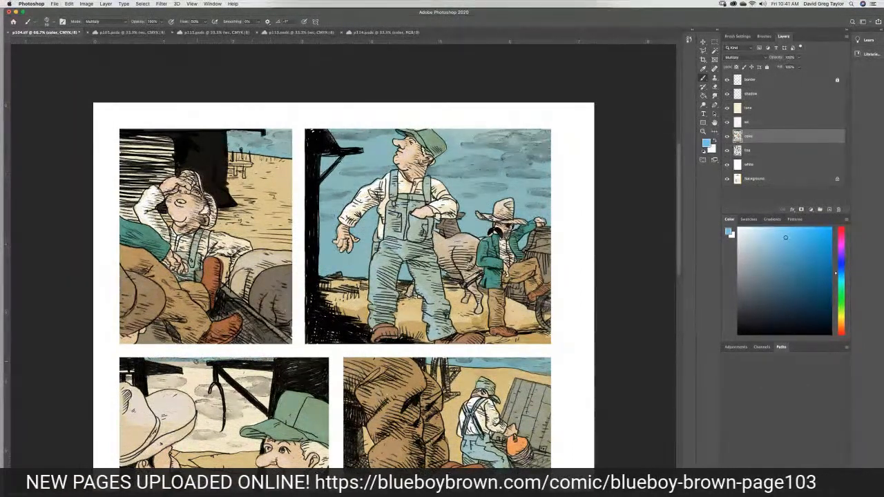
mouse_move(201, 365)
left_mouse_down()
mouse_move(257, 367)
mouse_move(270, 388)
left_mouse_up()
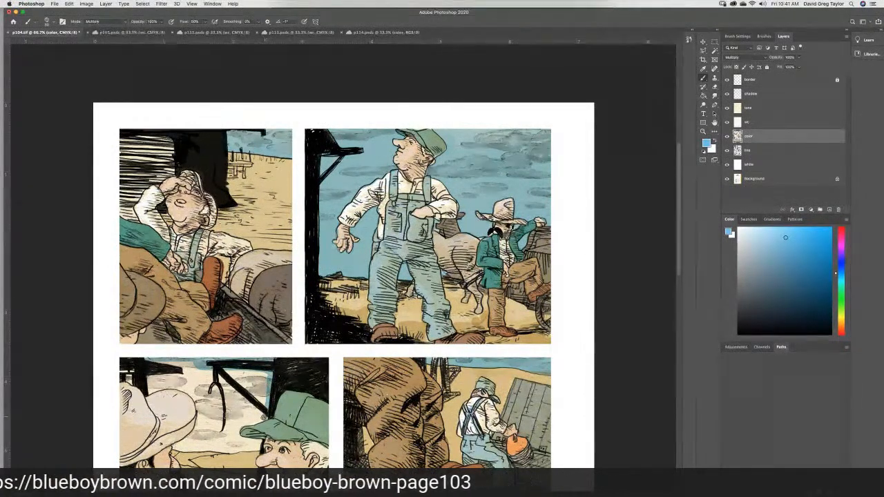
mouse_move(249, 423)
left_mouse_down()
mouse_move(238, 432)
mouse_move(256, 441)
left_mouse_up()
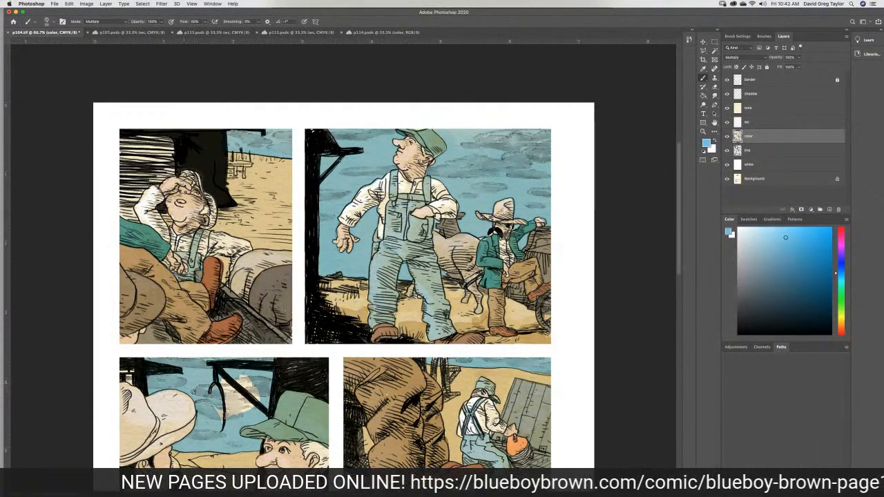
mouse_move(250, 396)
left_mouse_down()
mouse_move(236, 380)
mouse_move(243, 416)
mouse_move(230, 404)
mouse_move(228, 427)
left_mouse_up()
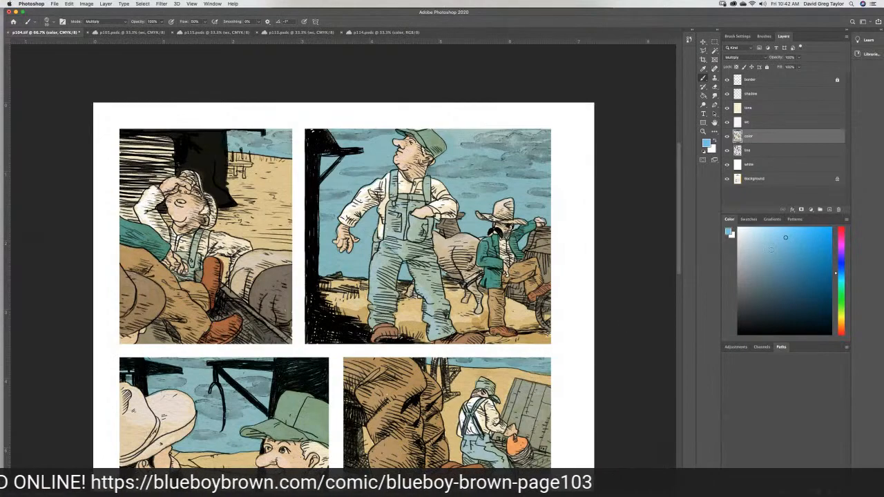
Paint the bottom row skies blue, finishing beside the dark shape in the left panel, and sample the sand color for the brush
scroll(680, 254, "down", 5)
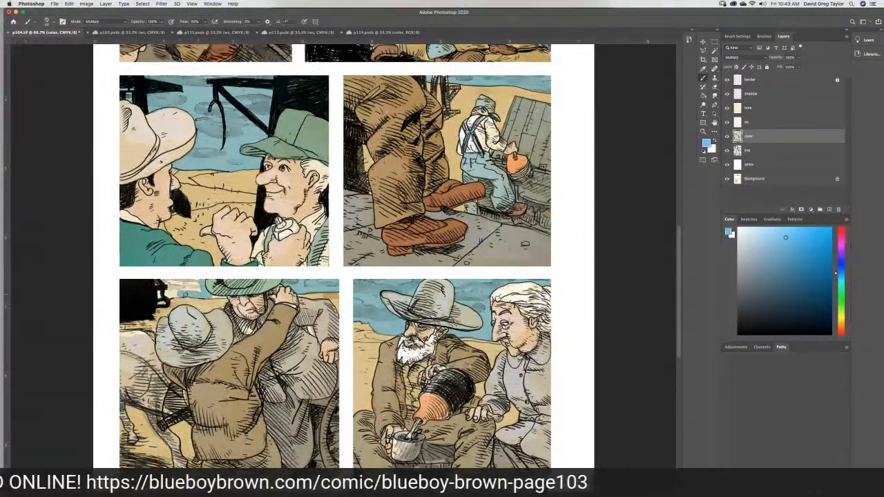
mouse_move(163, 283)
left_mouse_down()
mouse_move(196, 283)
mouse_move(170, 288)
mouse_move(188, 287)
left_mouse_up()
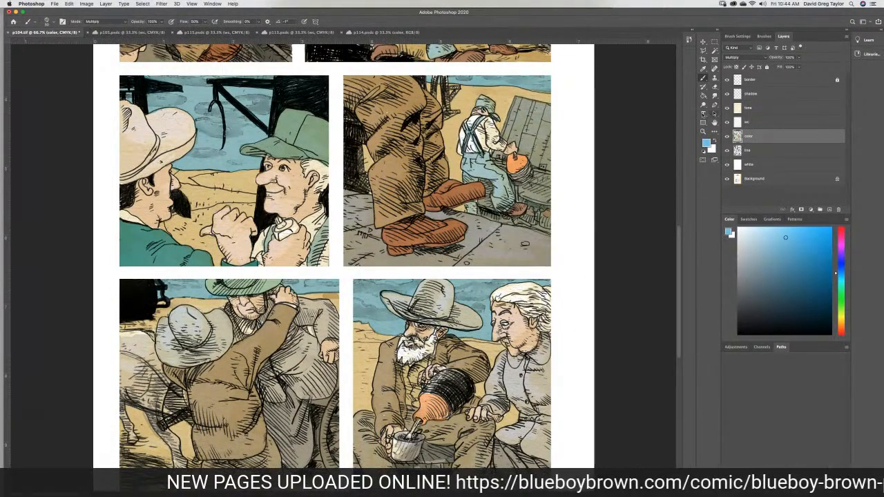
left_click(714, 96)
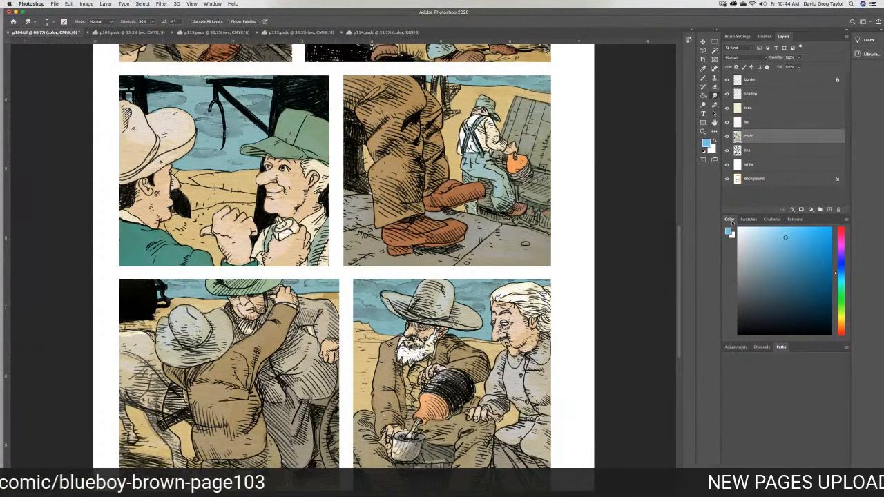
left_click(703, 68)
left_click(357, 361)
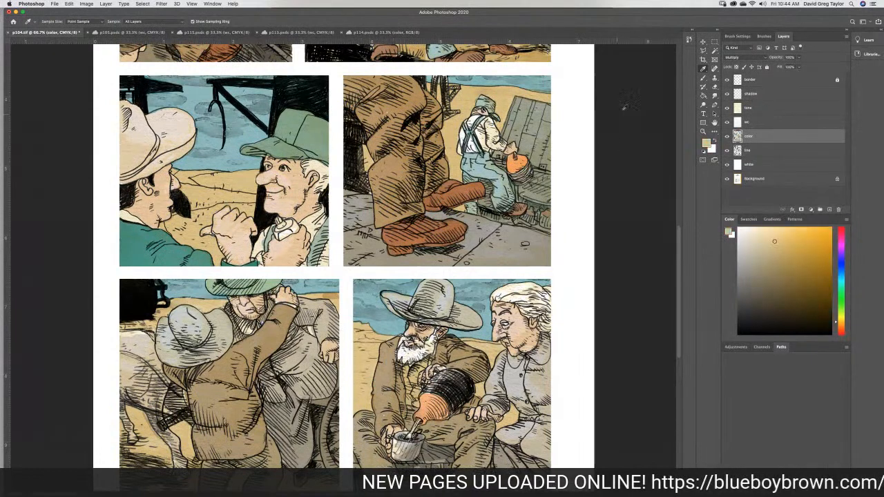
key("b")
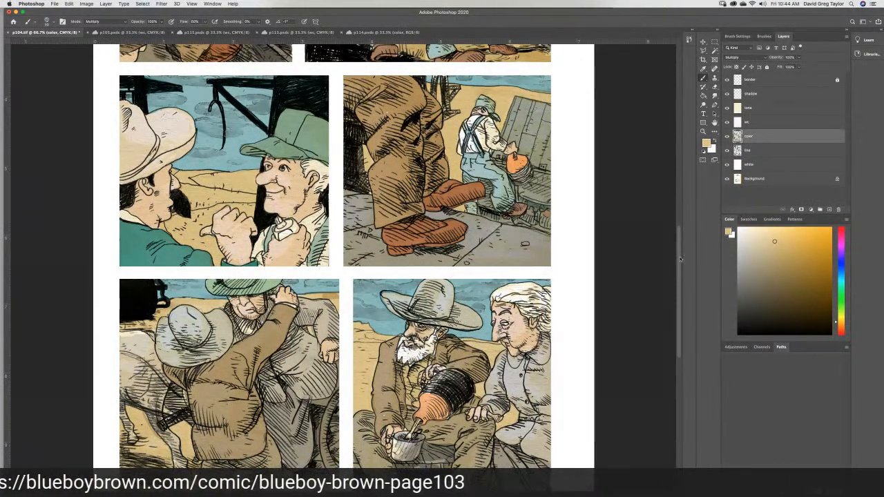
Lighten the clouds behind the standing man with the Dodge tool on the tone layer
left_click_drag(679, 248, 656, 207)
scroll(656, 207, "up", 3)
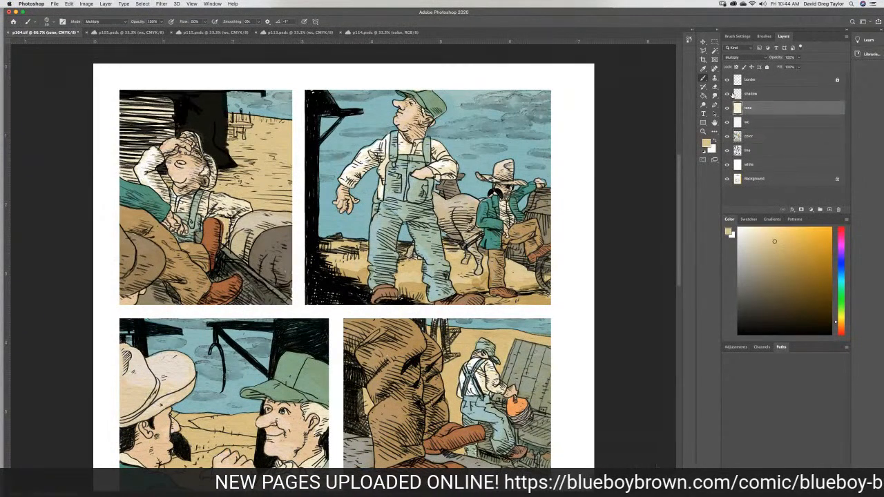
left_click(709, 105)
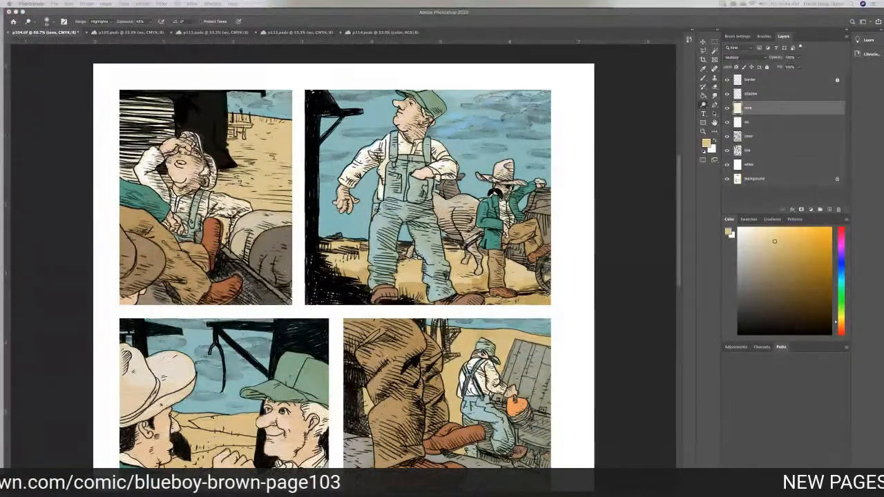
left_click(481, 147)
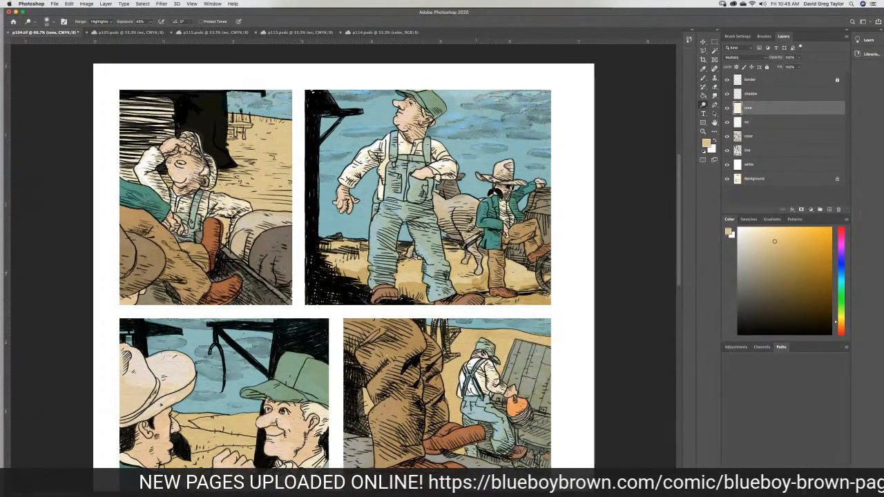
Dodge highlights into the clouds of the top row panels on the color layer
left_click(765, 136)
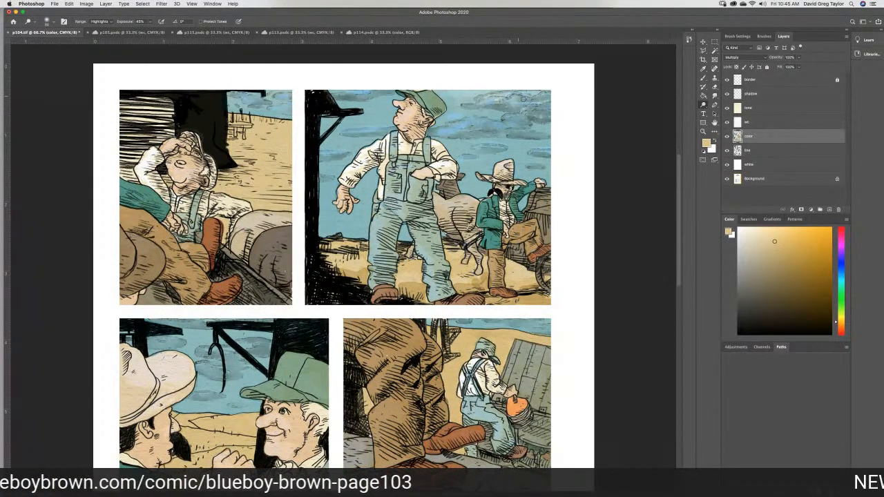
mouse_move(524, 100)
left_mouse_down()
mouse_move(537, 93)
mouse_move(513, 100)
left_mouse_up()
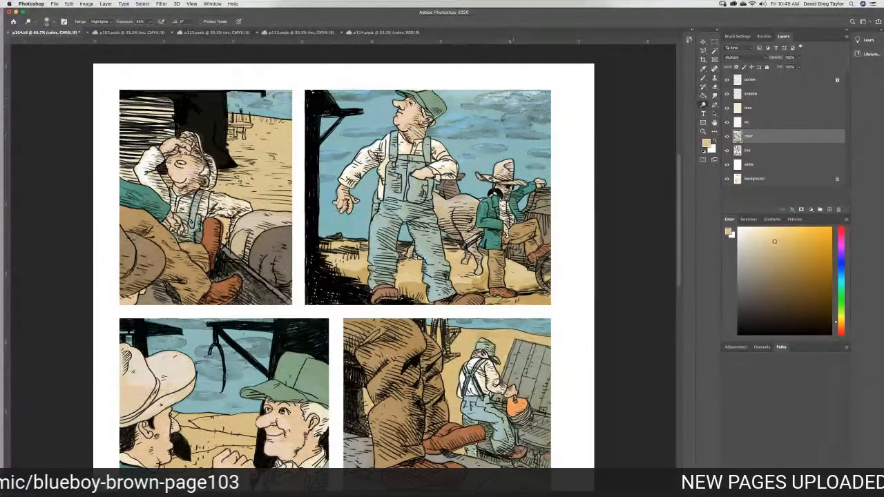
mouse_move(448, 129)
left_mouse_down()
mouse_move(503, 123)
mouse_move(439, 130)
mouse_move(469, 135)
left_mouse_up()
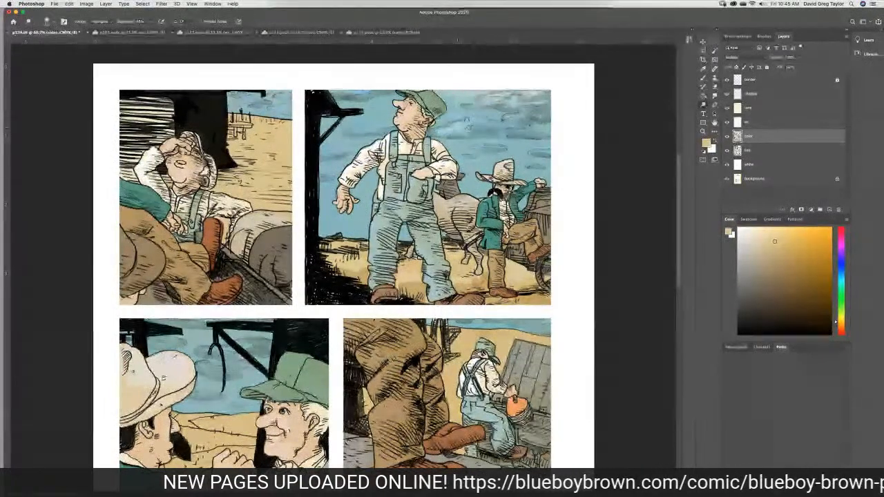
mouse_move(503, 120)
left_mouse_down()
mouse_move(551, 111)
mouse_move(538, 97)
left_mouse_up()
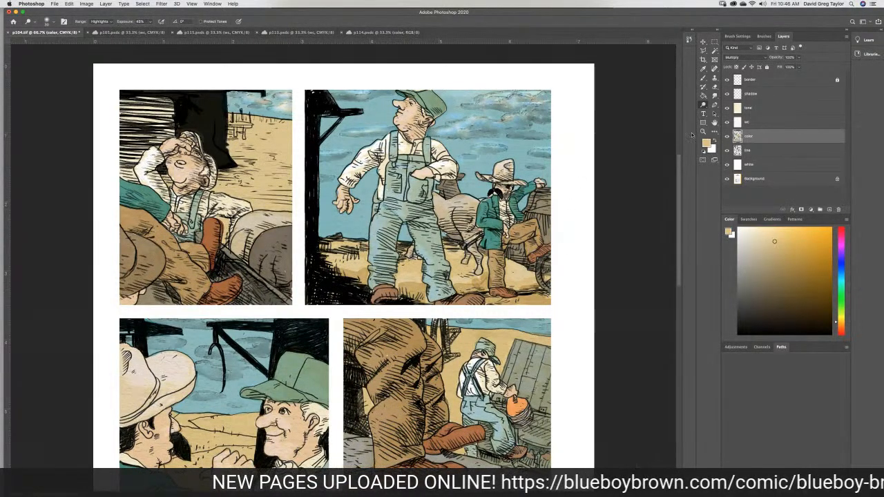
Darken the top row clouds on the line layer using the Burn tool with its range set to Shadows
left_click(702, 105)
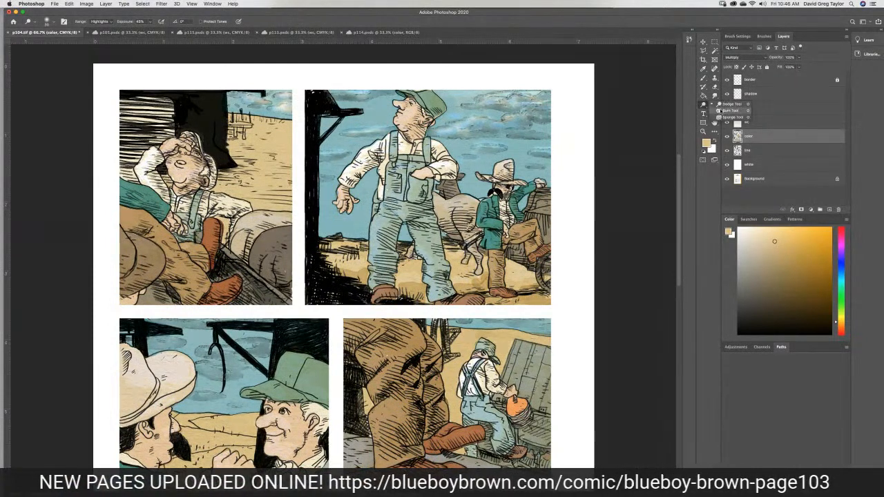
left_click(723, 111)
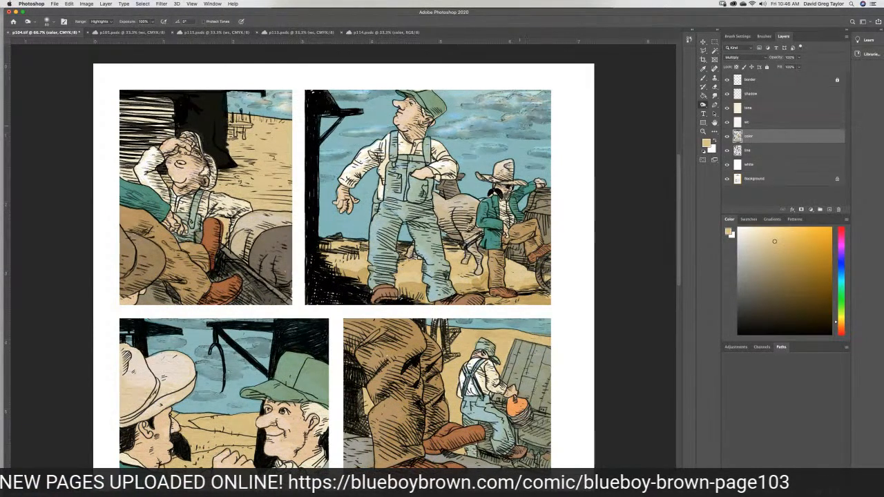
left_click(757, 150)
left_click_drag(513, 137, 535, 137)
key("super+z")
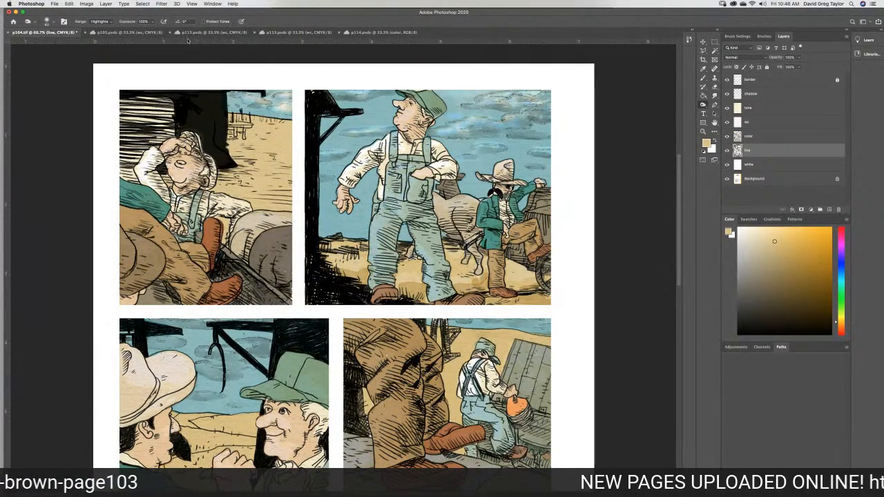
left_click(100, 21)
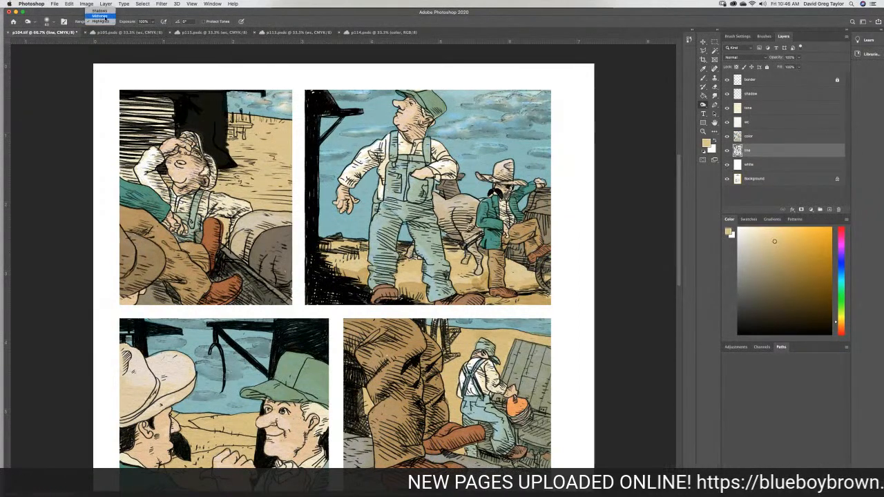
left_click(100, 11)
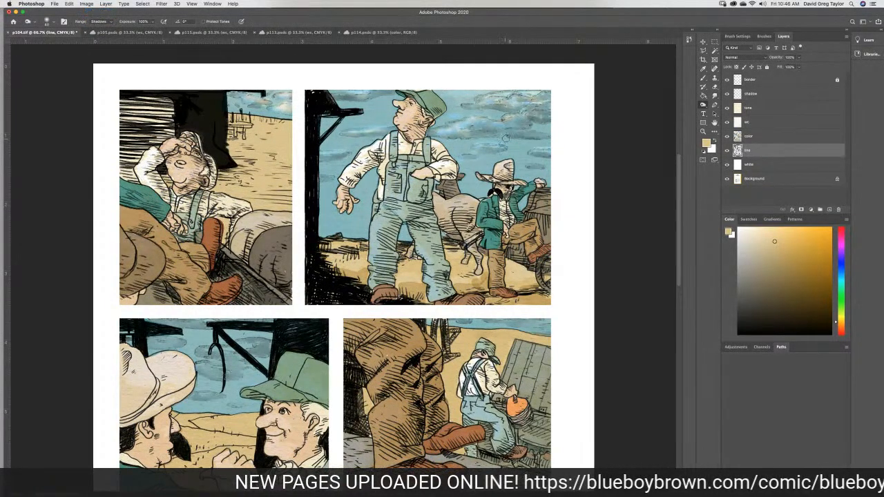
mouse_move(509, 135)
left_mouse_down()
mouse_move(547, 137)
mouse_move(485, 130)
mouse_move(444, 138)
mouse_move(556, 118)
mouse_move(519, 103)
mouse_move(464, 105)
left_mouse_up()
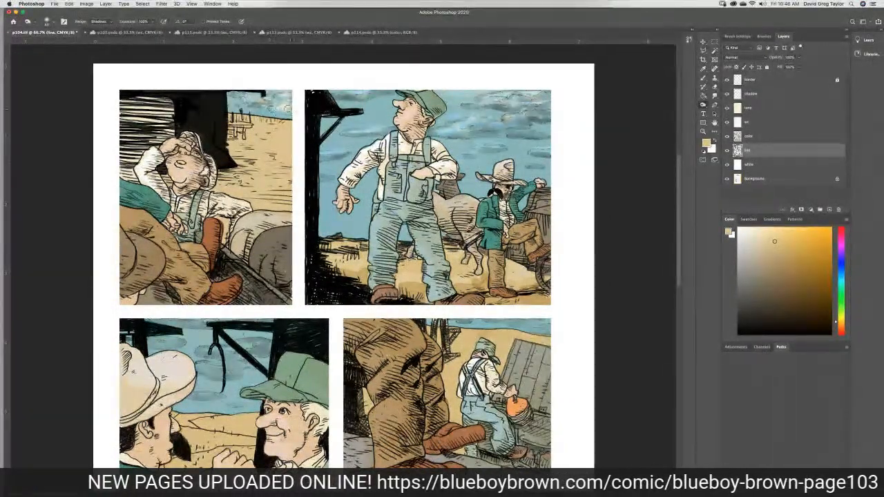
Blend the top row clouds with the Smudge tool on the color layer and on the line layer
left_click(769, 138)
key("r")
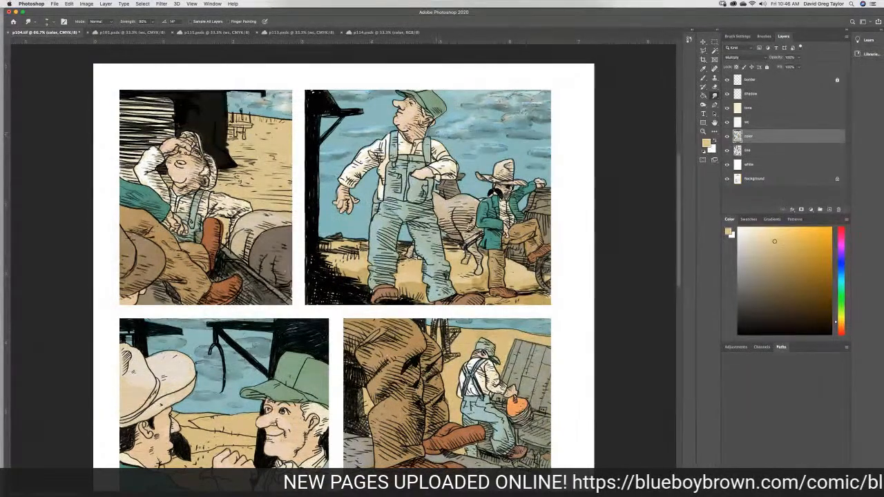
left_click(750, 149)
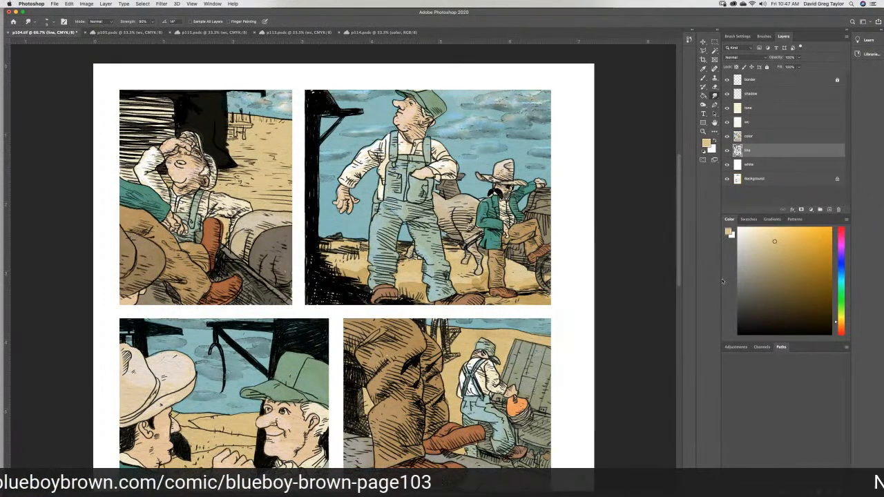
Return to the color layer and lighten the clouds around the standing man with the Dodge tool
left_click(774, 136)
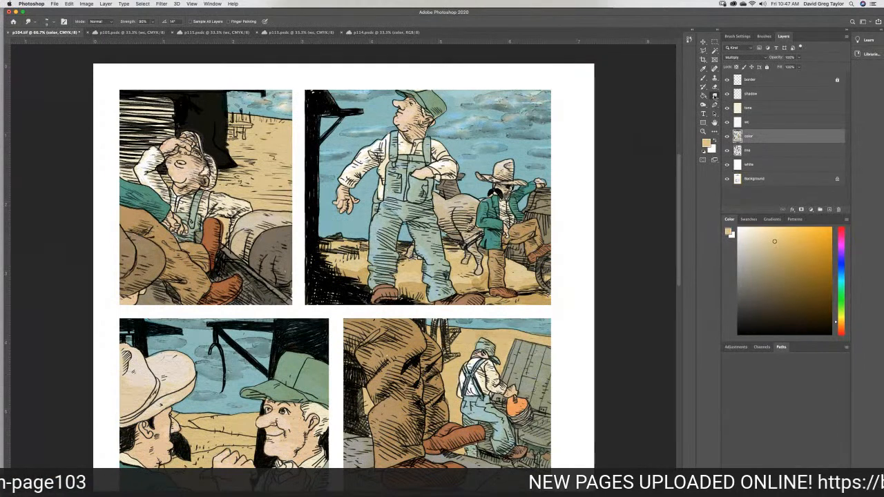
left_click(715, 86)
left_click(702, 103)
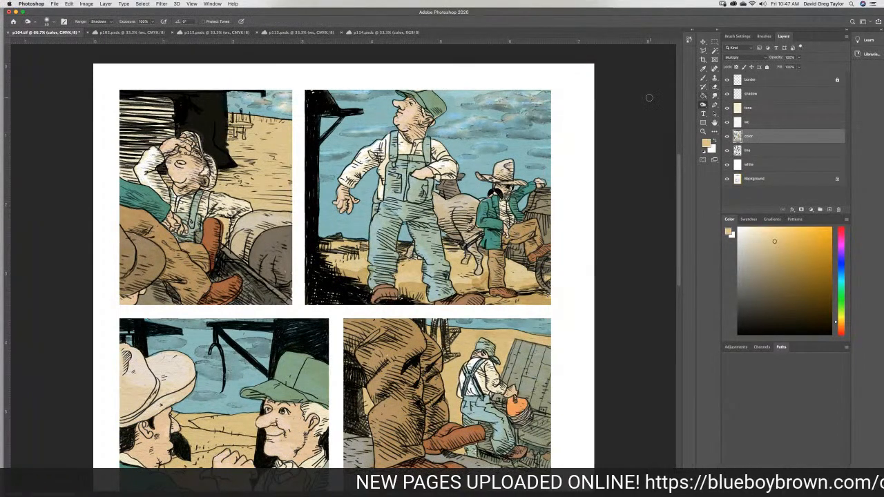
left_click(703, 105)
left_click(726, 104)
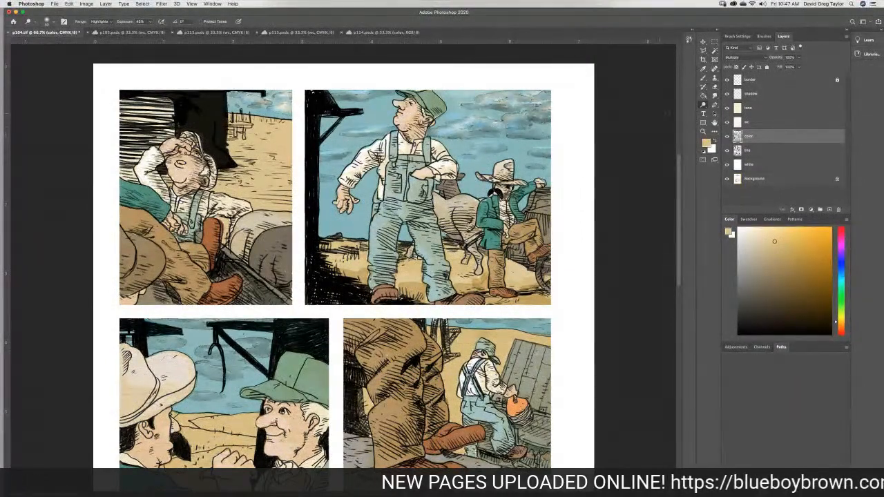
Brighten the standing man's sky and cloud edges with the Dodge tool on the tone, line and color layers
left_click(760, 112)
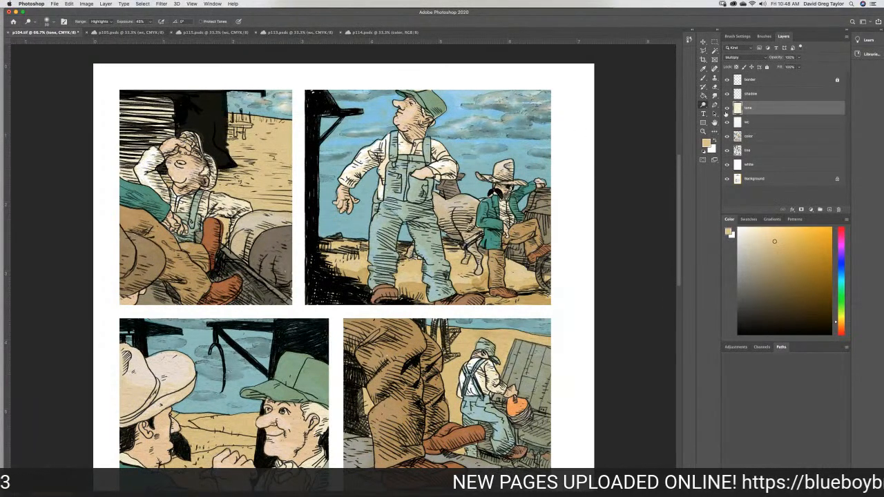
left_click(766, 150)
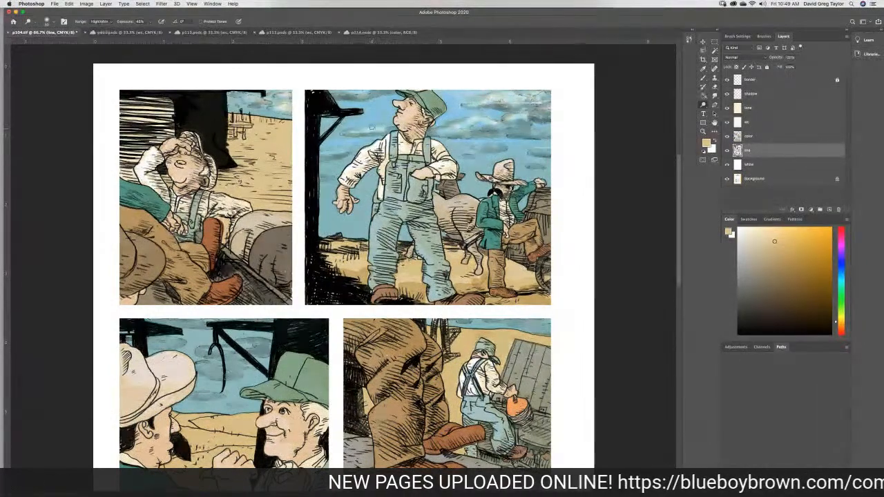
key("alt+bracketright")
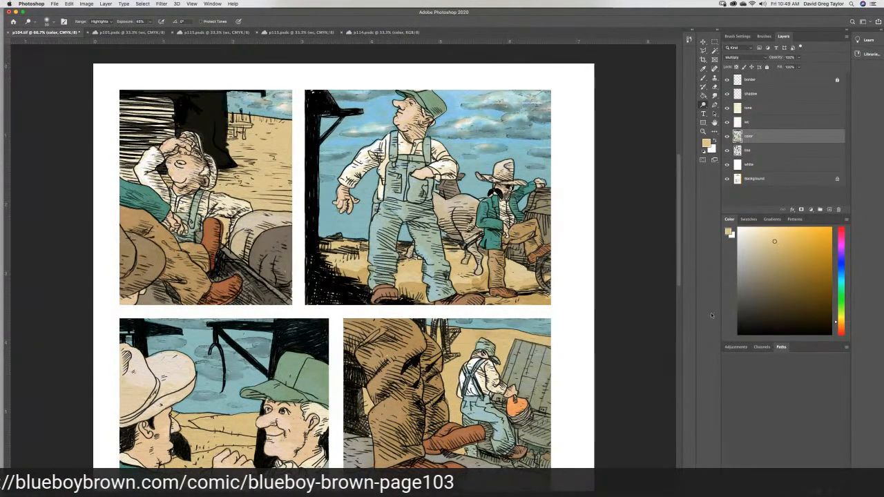
left_click(702, 105)
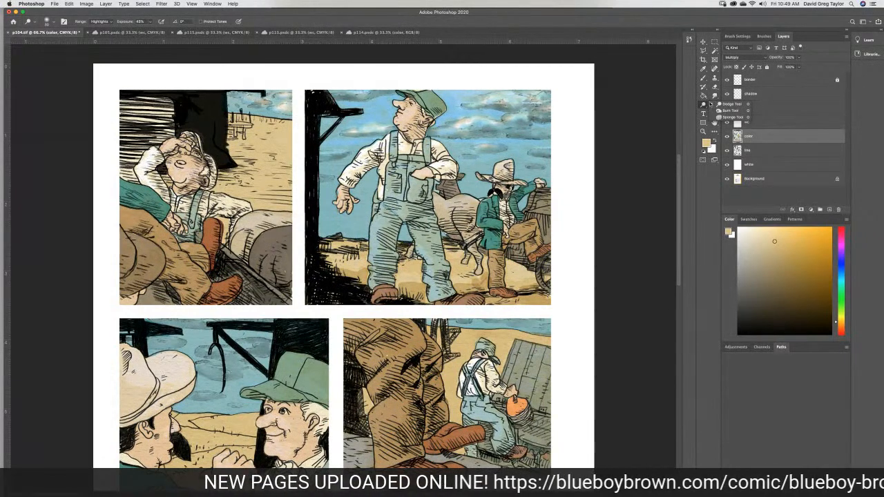
left_click(745, 111)
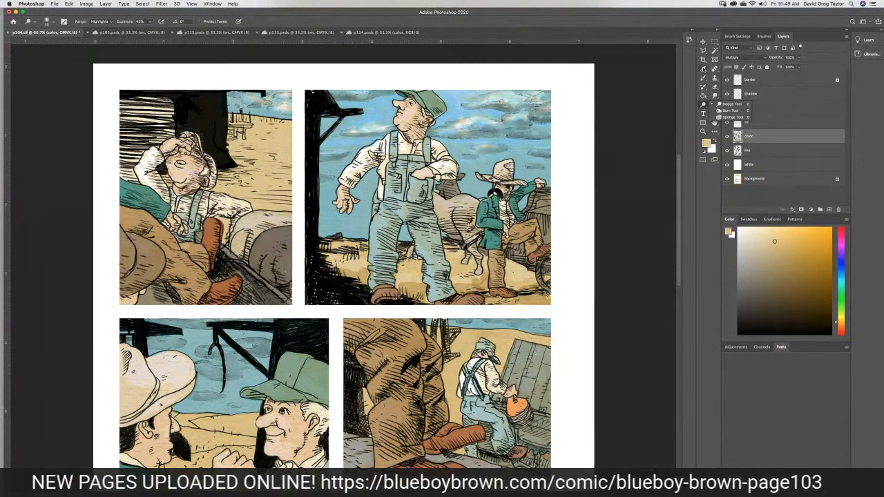
Sample the green of the standing man's cap, paint darker shading on the caps on the color layer, and blend it with the Smudge tool
left_click(703, 69)
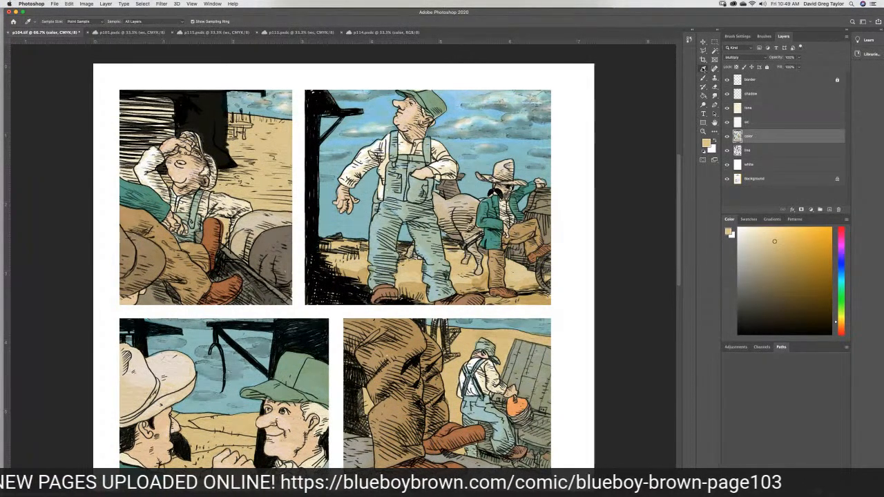
left_click(446, 104)
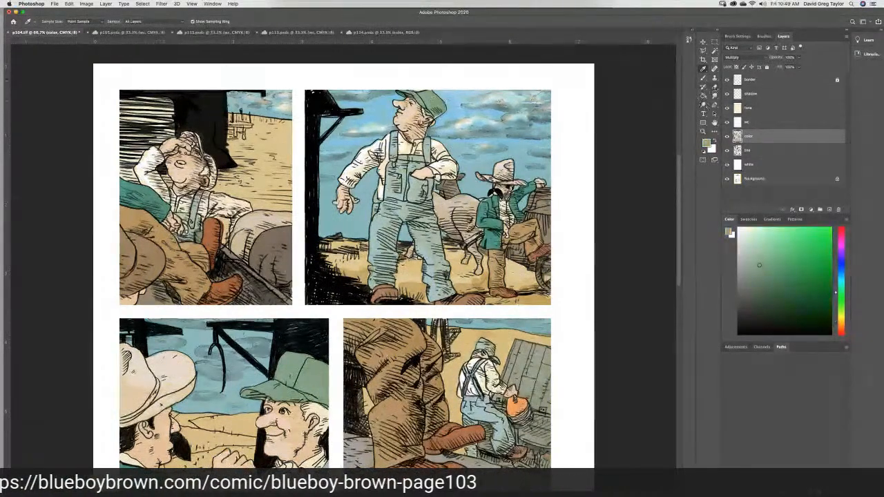
left_click(703, 78)
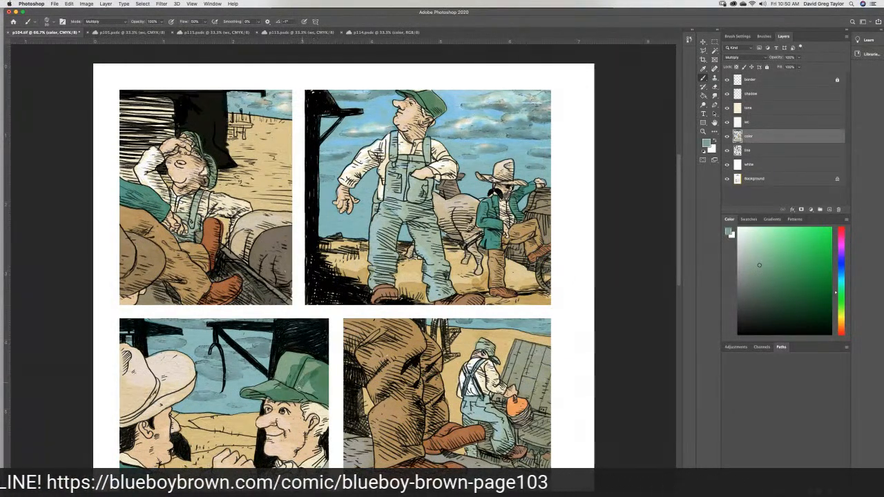
left_click(714, 95)
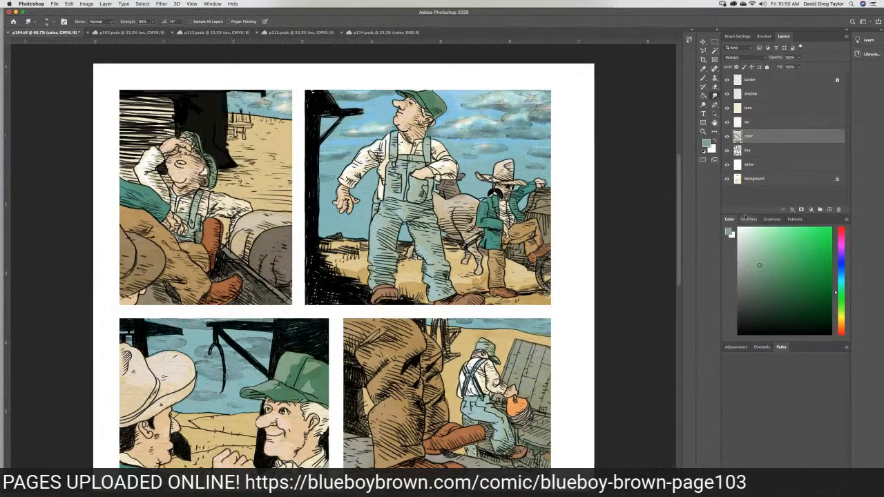
left_click(704, 78)
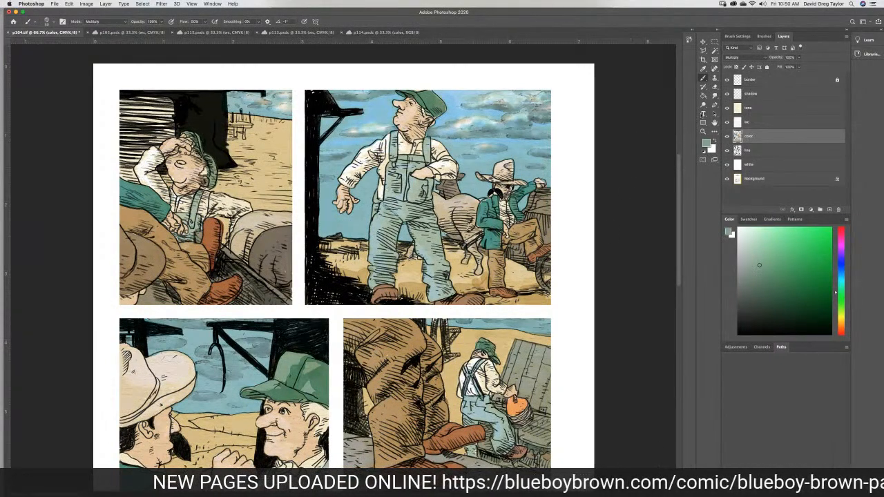
left_click(714, 96)
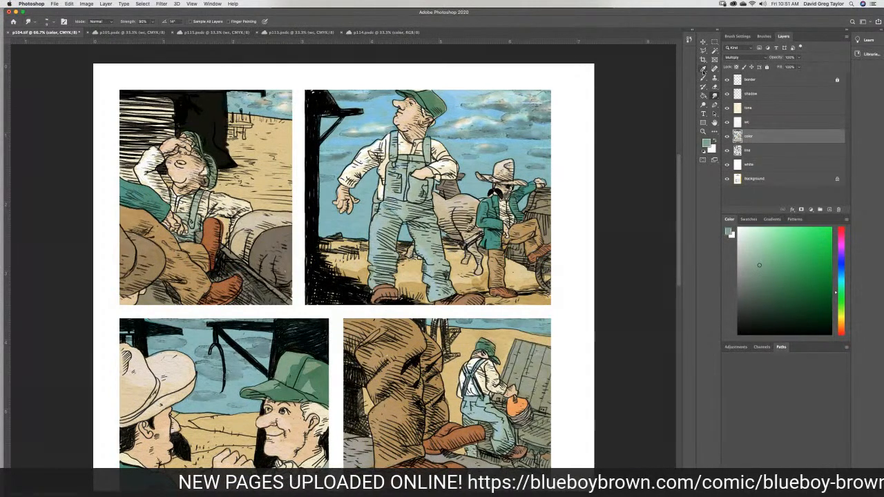
Lighten the middle row clouds with the Dodge tool on the color and tone layers, and smudge them on the line layer
left_click(759, 150)
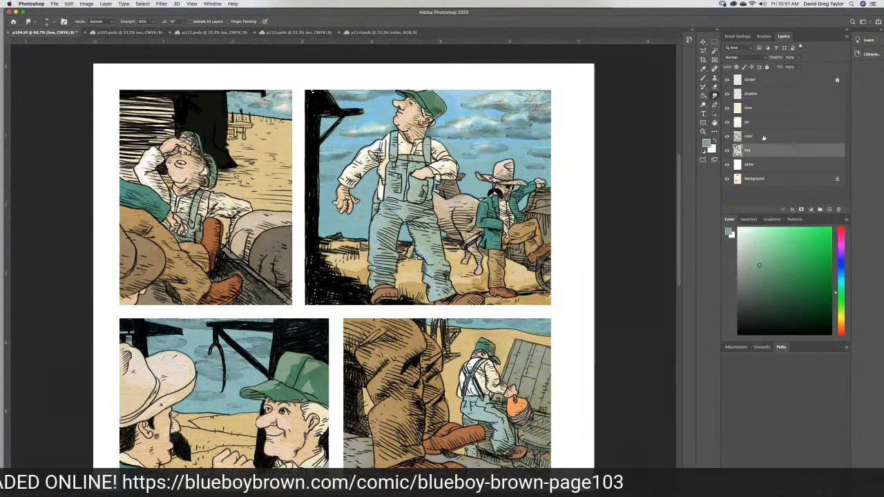
left_click(754, 135)
key("o")
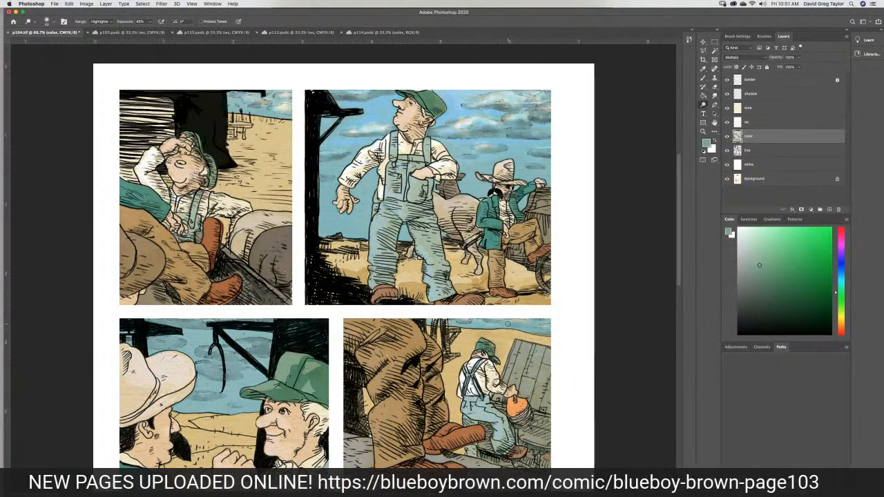
left_click(761, 111)
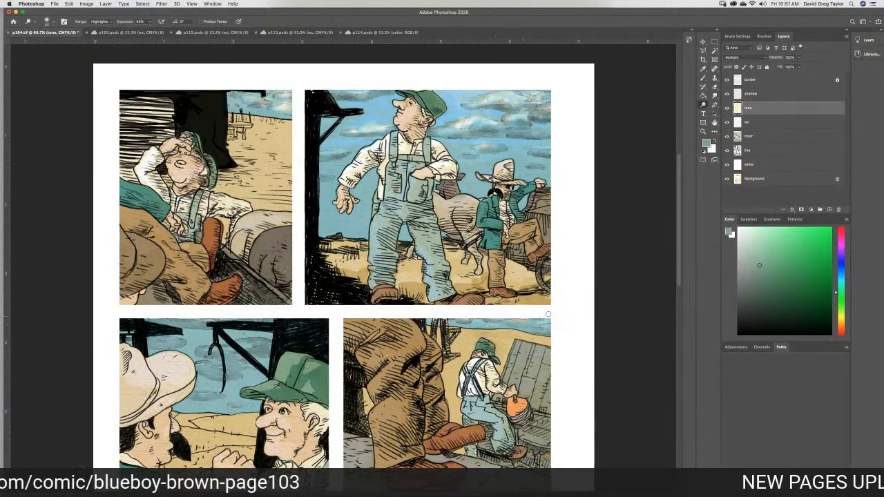
left_click(761, 137)
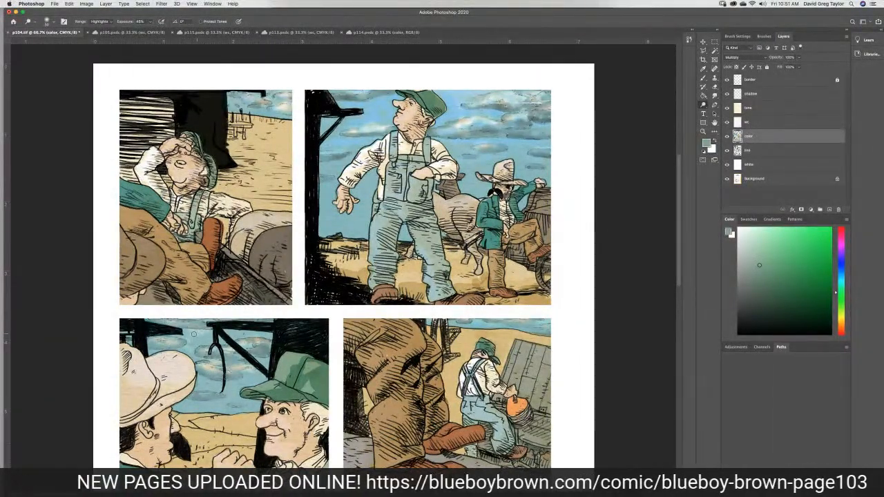
left_click(769, 150)
left_click(716, 96)
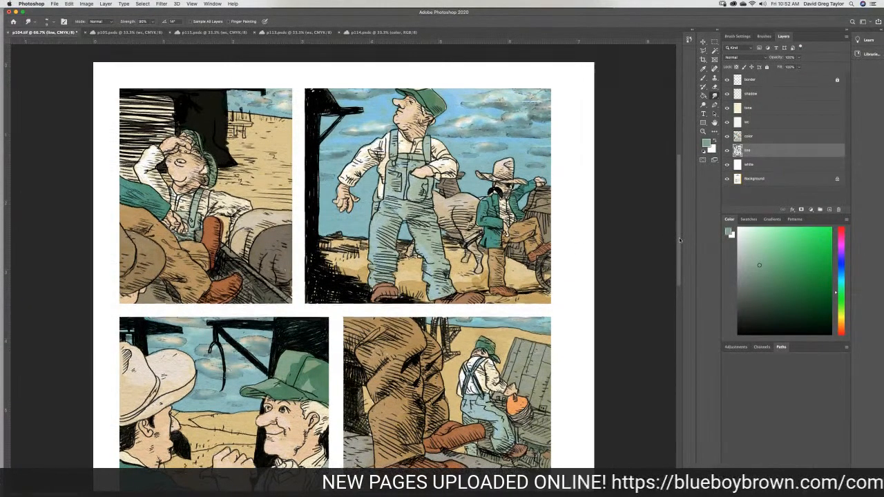
Smudge and dodge the bottom row clouds on the color layer, and continue the same blending on the line layer
scroll(679, 238, "down", 10)
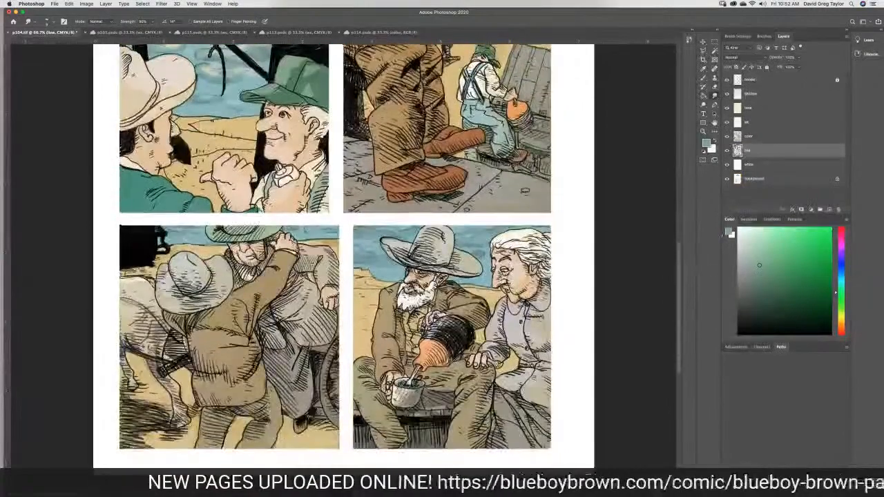
left_click(770, 137)
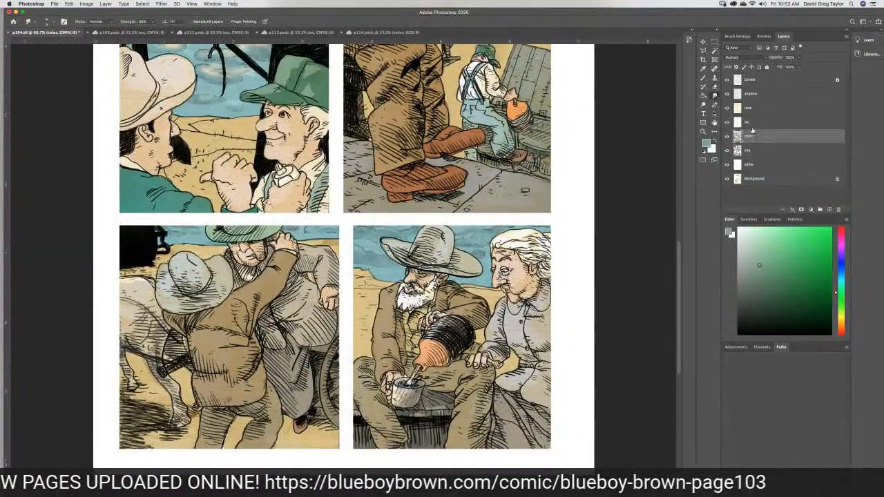
left_click(703, 104)
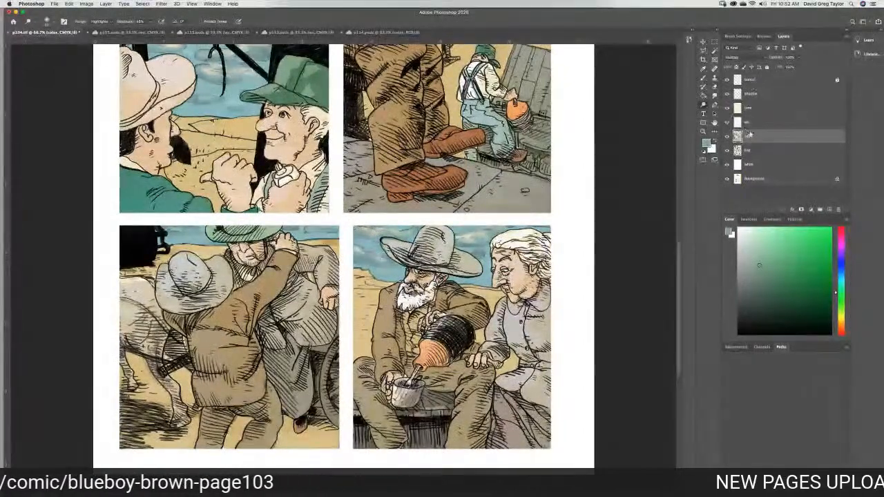
left_click(765, 147)
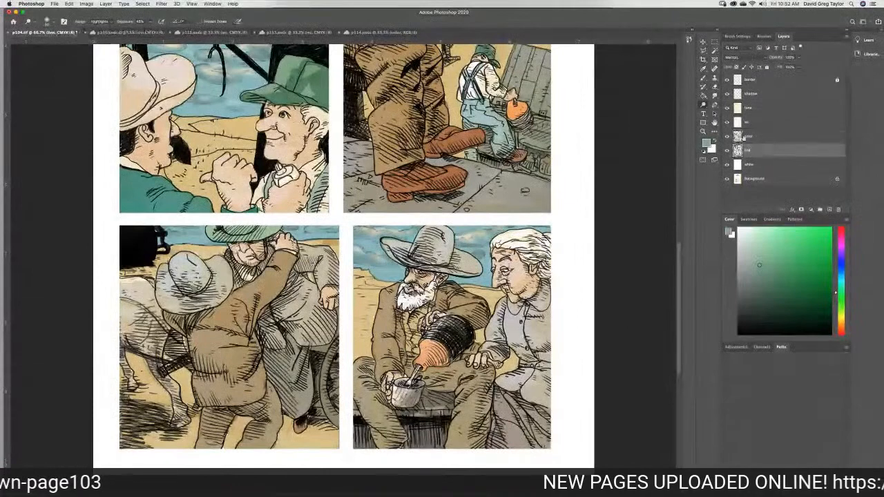
left_click(715, 95)
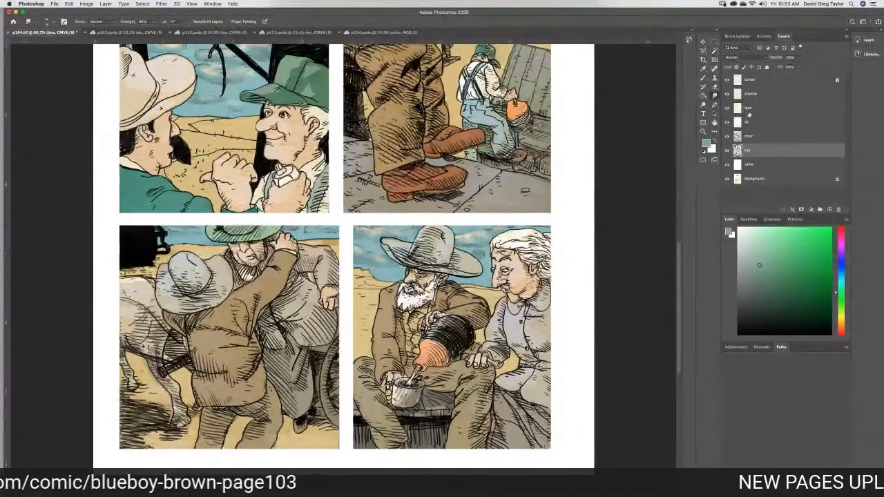
Refine the bottom row clouds with the Dodge tool on the color layer and the Smudge and Burn tools on the line layer
left_click(760, 136)
left_click(703, 104)
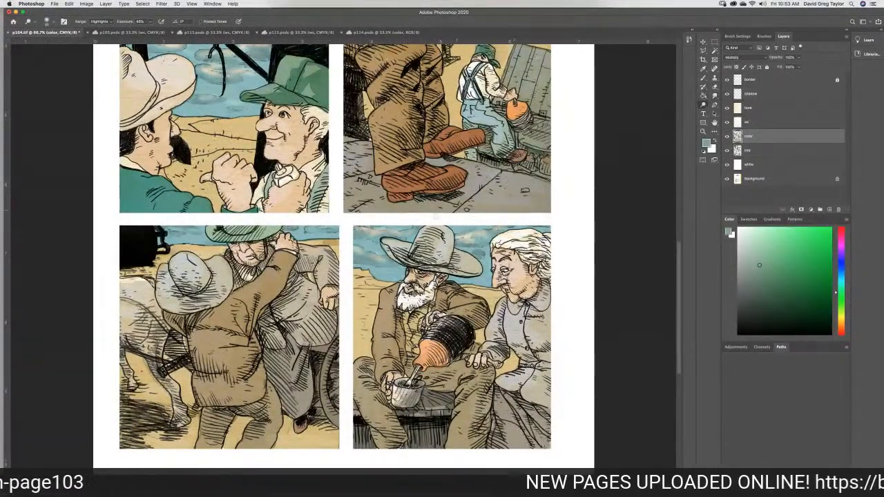
left_click(763, 150)
left_click(714, 96)
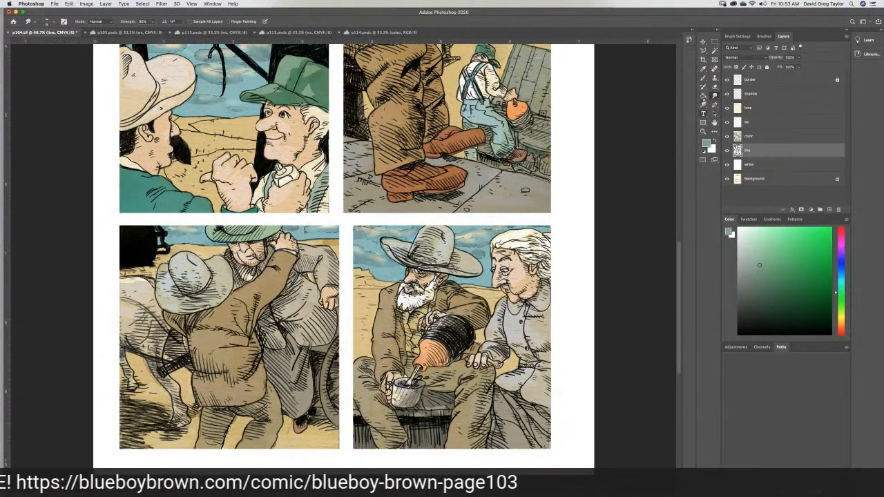
left_click(703, 104)
left_click(731, 111)
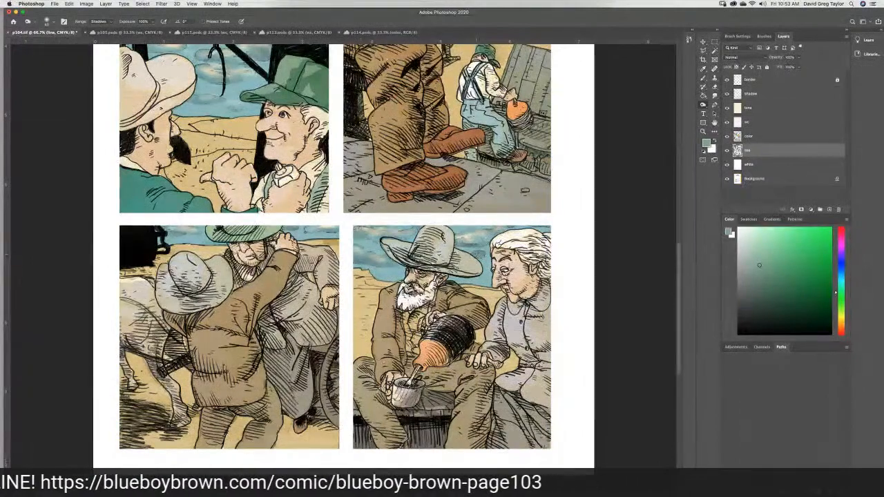
Select the shadow layer and set the foreground color to a warm gray of C 30, M 25, Y 35, K 0
scroll(658, 253, "up", 5)
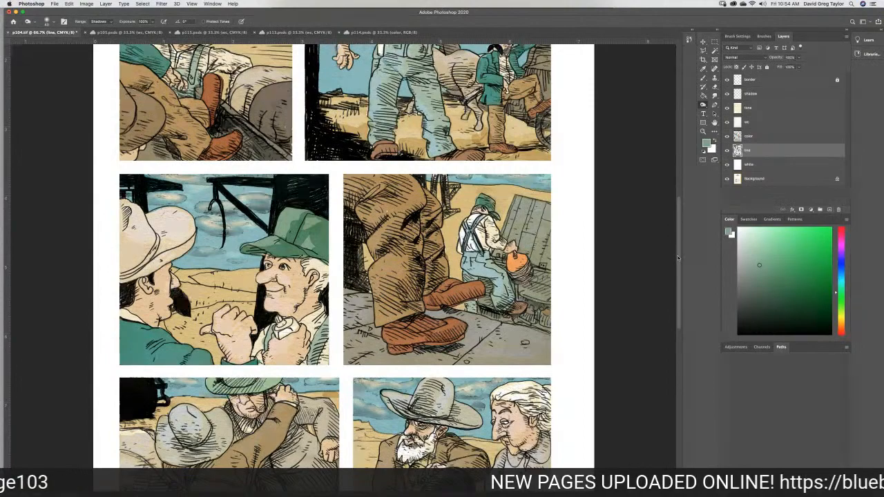
scroll(636, 196, "up", 5)
scroll(635, 195, "down", 4)
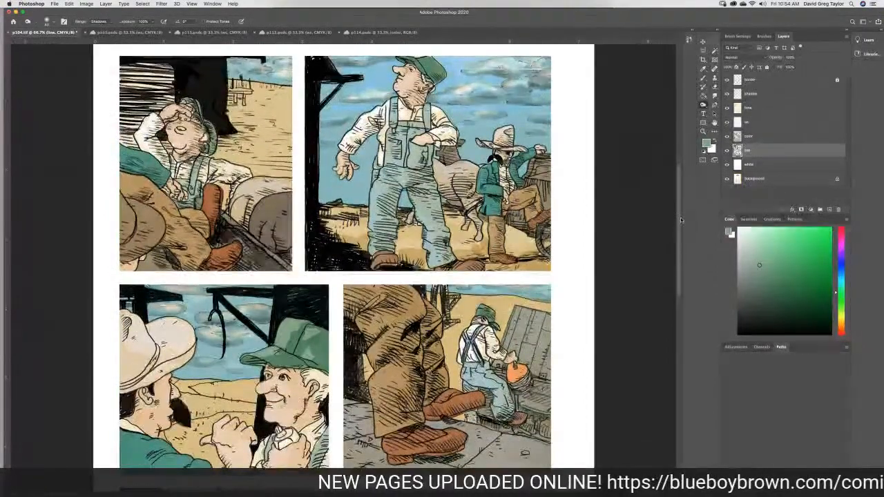
key("super+minus")
key("super+minus")
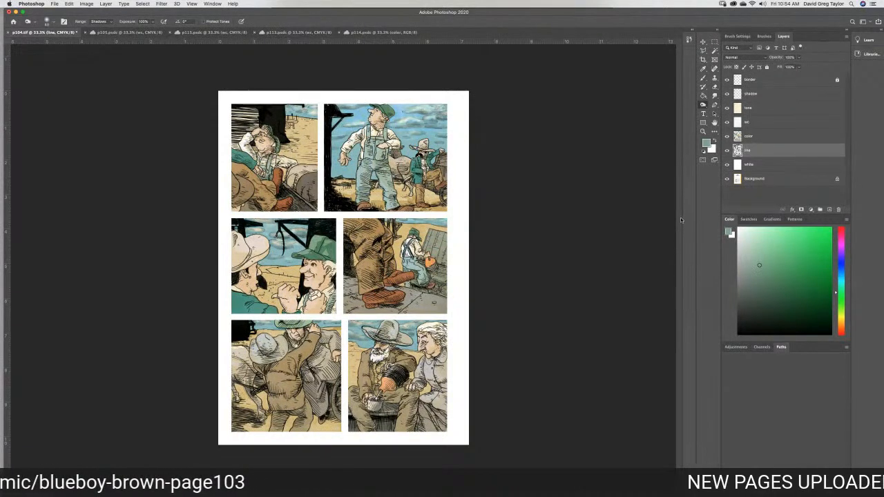
left_click(763, 93)
left_click(741, 257)
left_click(728, 232)
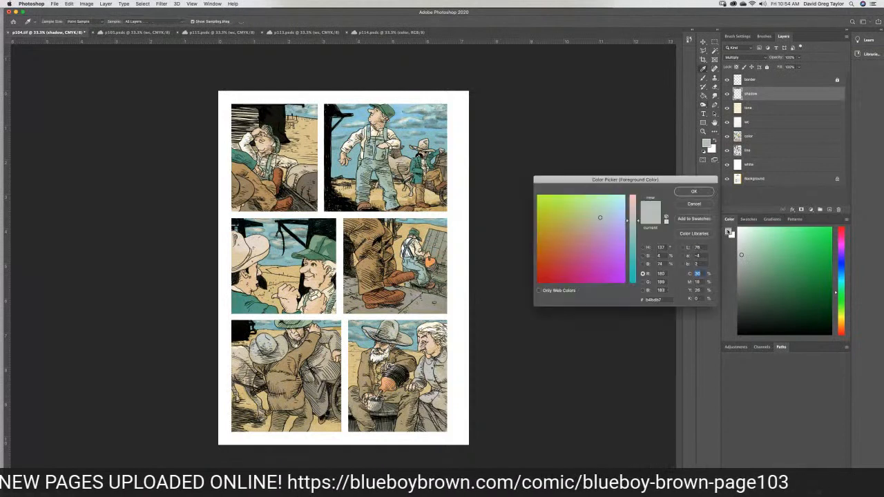
left_click_drag(703, 282, 692, 283)
type("25")
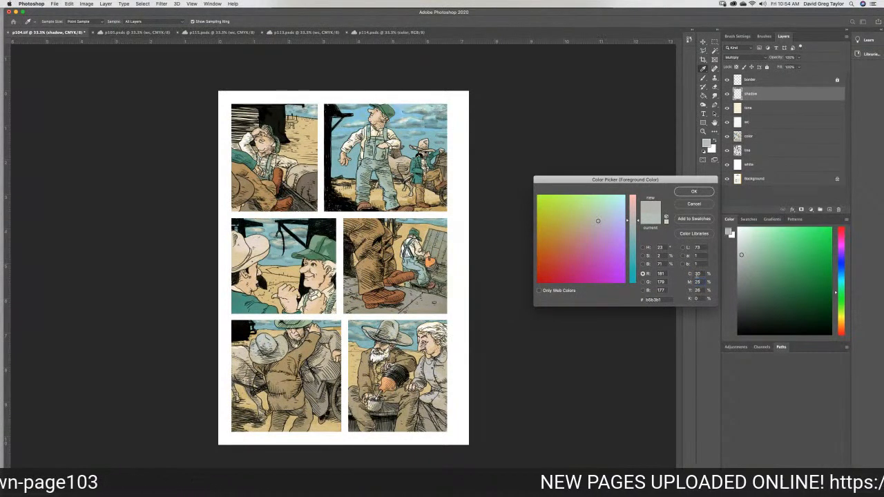
left_click_drag(699, 290, 689, 291)
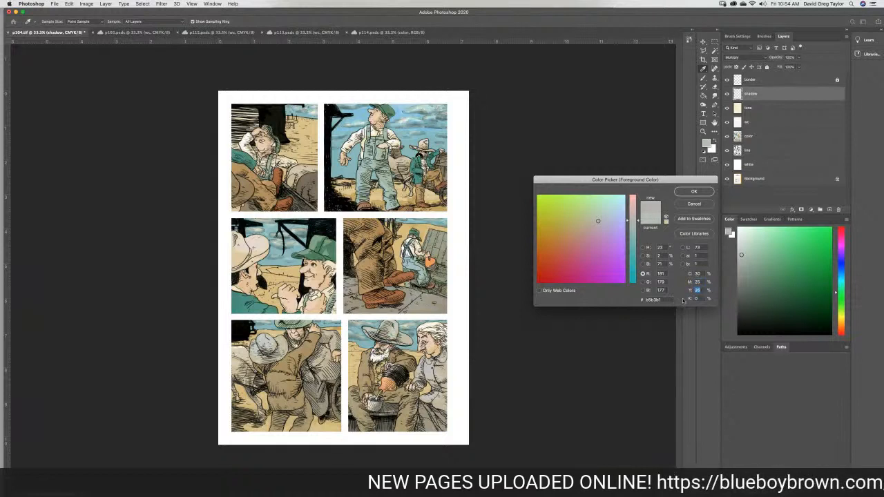
type("5")
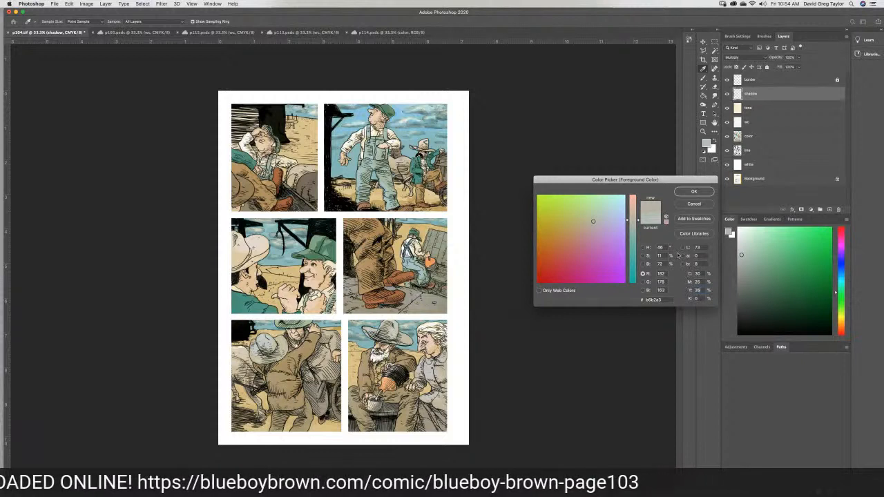
left_click(689, 193)
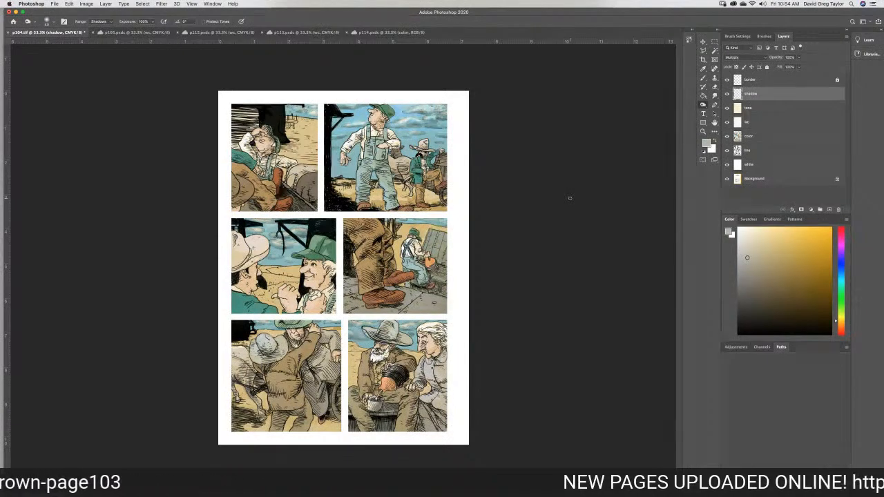
Brush gray shadows over the standing man's overalls, legs and shirt sleeve on the shadow layer
key("super+equal")
key("super+equal")
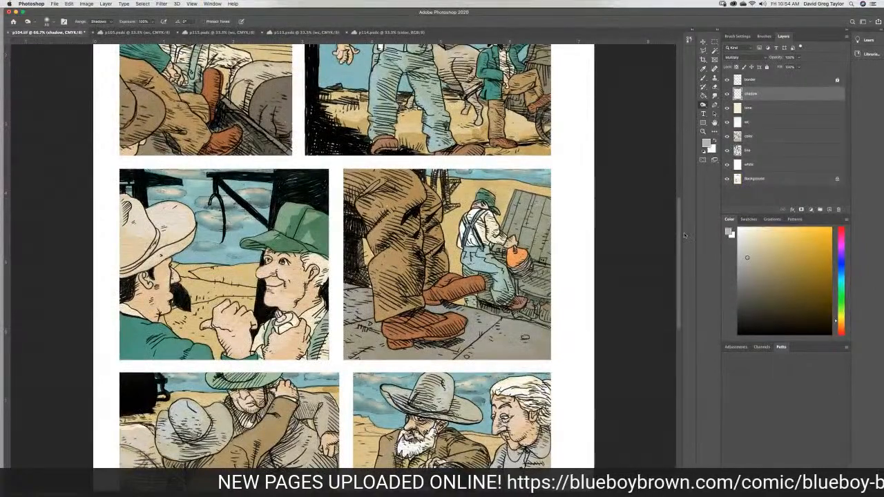
scroll(678, 237, "up", 6)
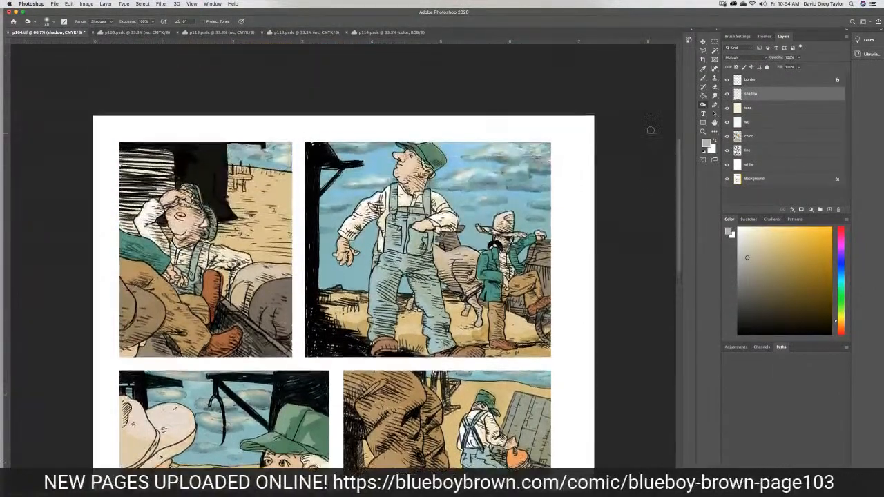
key("b")
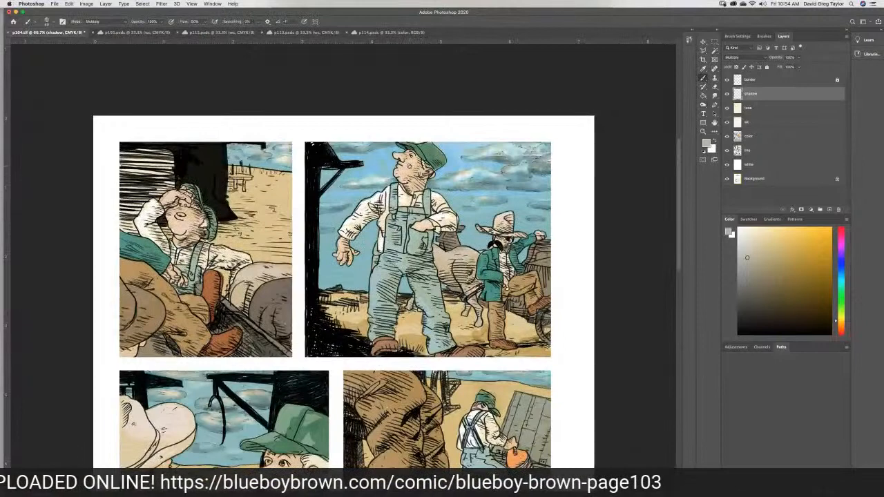
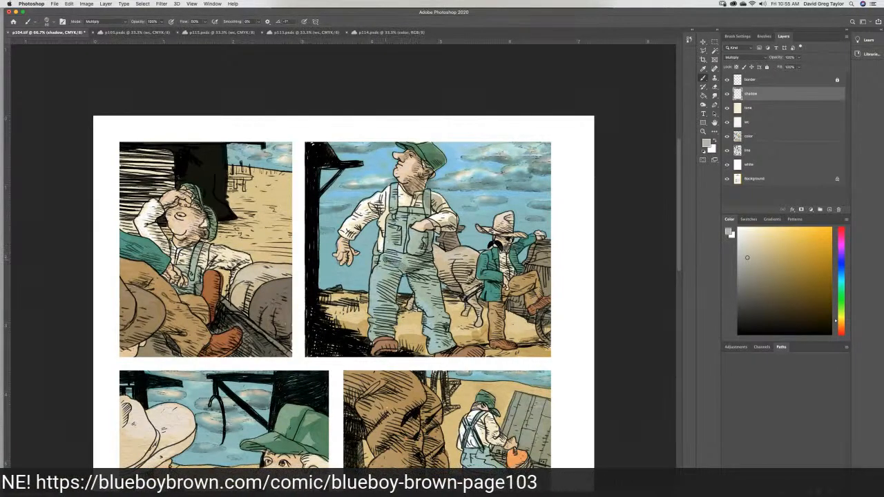
mouse_move(424, 275)
left_mouse_down()
mouse_move(446, 325)
mouse_move(435, 342)
left_mouse_up()
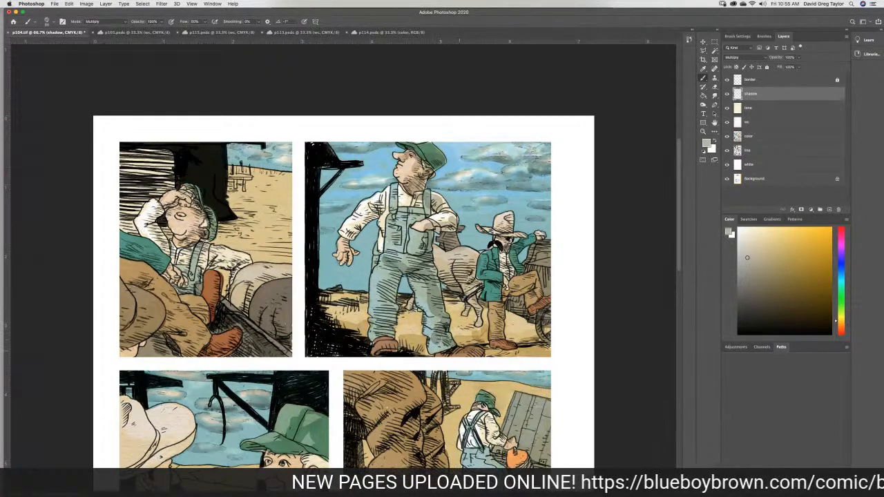
mouse_move(394, 271)
left_mouse_down()
mouse_move(393, 308)
mouse_move(389, 274)
left_mouse_up()
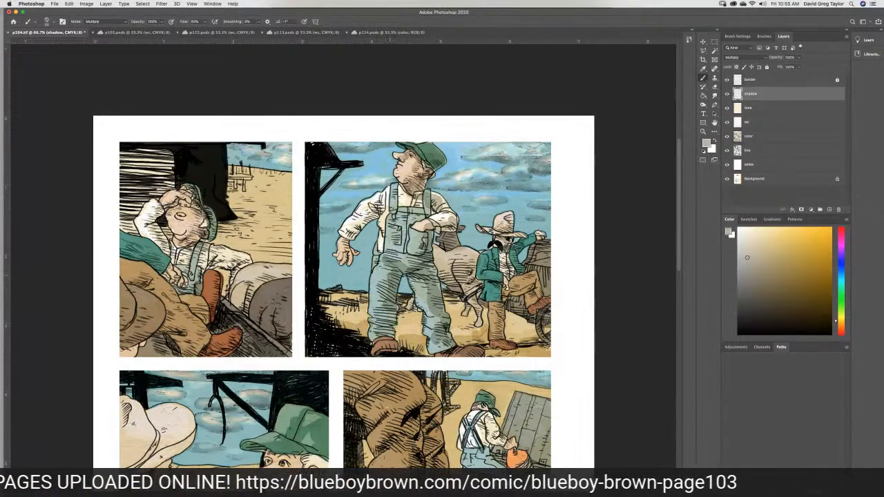
mouse_move(388, 306)
left_mouse_down()
mouse_move(397, 314)
mouse_move(384, 342)
left_mouse_up()
mouse_move(386, 210)
left_mouse_down()
mouse_move(366, 220)
mouse_move(347, 256)
left_mouse_up()
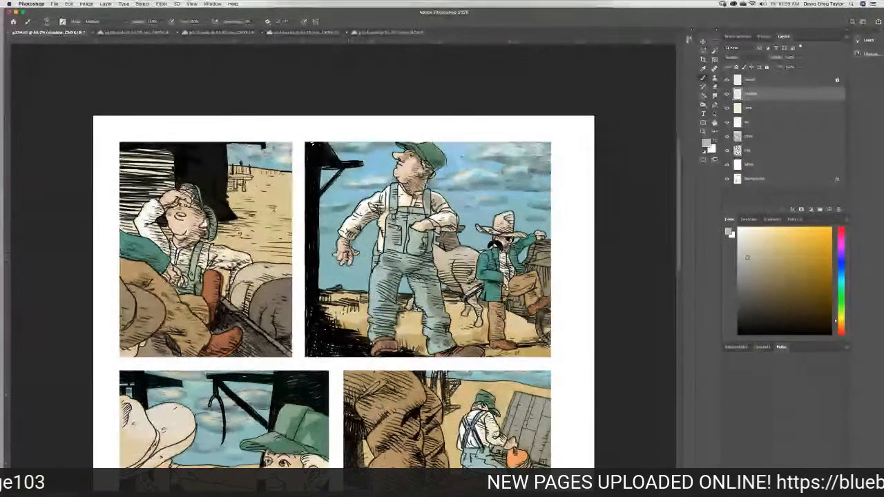
left_click_drag(390, 209, 377, 218)
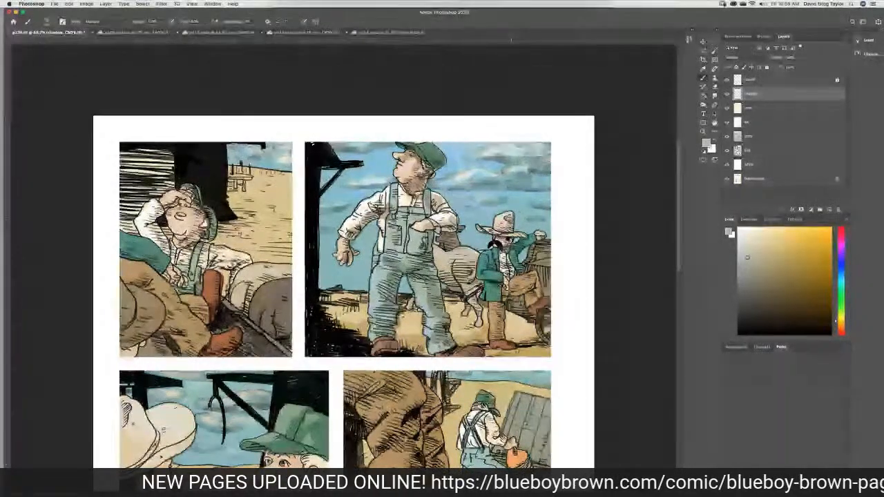
Brush gray shadows over the background man in the wide hat, the horse and the ground in the second panel
mouse_move(500, 226)
left_mouse_down()
mouse_move(516, 233)
mouse_move(513, 273)
mouse_move(502, 269)
mouse_move(508, 283)
mouse_move(543, 265)
mouse_move(546, 278)
left_mouse_up()
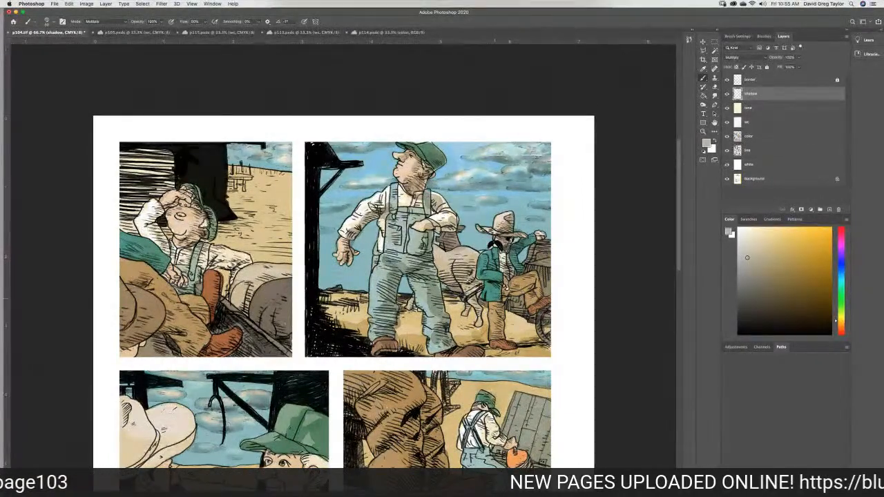
mouse_move(505, 295)
left_mouse_down()
mouse_move(527, 290)
mouse_move(519, 310)
mouse_move(545, 322)
mouse_move(501, 307)
mouse_move(496, 338)
mouse_move(554, 347)
left_mouse_up()
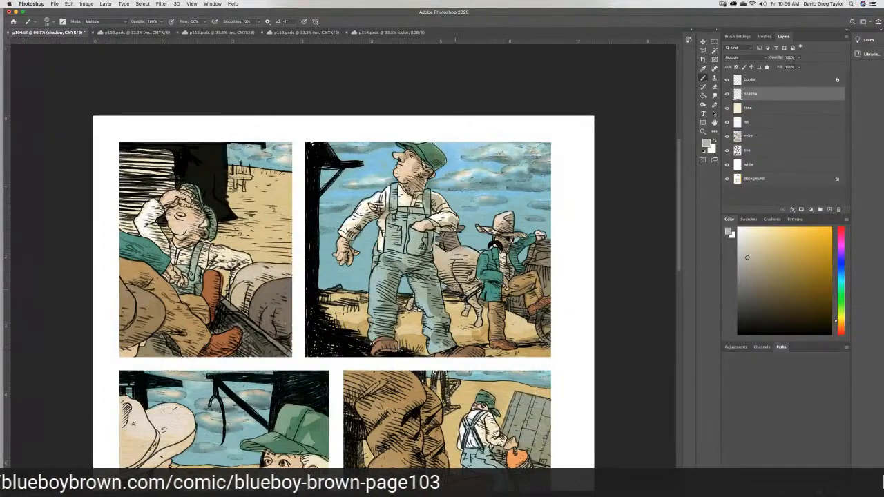
mouse_move(461, 274)
left_mouse_down()
mouse_move(451, 279)
mouse_move(471, 279)
mouse_move(461, 286)
mouse_move(481, 326)
mouse_move(514, 321)
left_mouse_up()
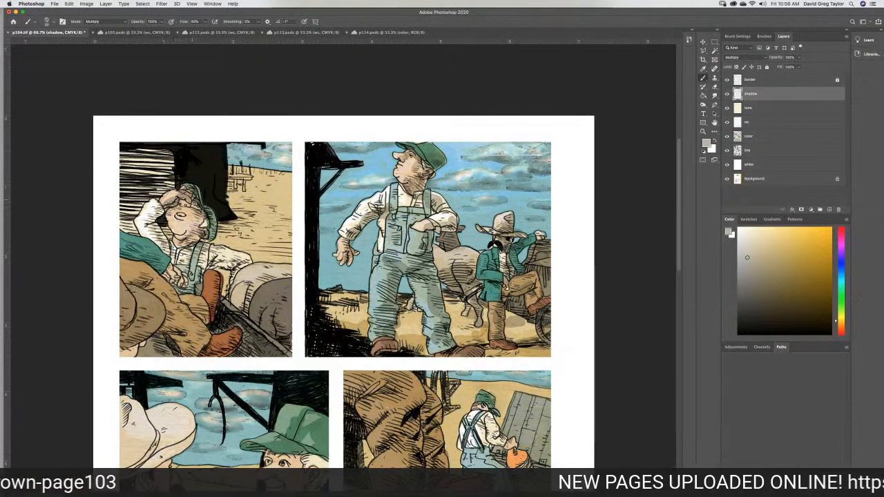
Brush gray shadows over the reclining man's face, shirt and trousers, the horses, and the foreground hat and coat in the first panel
mouse_move(191, 198)
left_mouse_down()
mouse_move(181, 205)
mouse_move(209, 221)
mouse_move(181, 237)
mouse_move(186, 243)
left_mouse_up()
mouse_move(160, 211)
left_mouse_down()
mouse_move(152, 222)
mouse_move(179, 262)
mouse_move(247, 262)
mouse_move(234, 274)
mouse_move(237, 260)
mouse_move(220, 255)
mouse_move(205, 268)
mouse_move(187, 256)
mouse_move(194, 265)
left_mouse_up()
mouse_move(219, 301)
left_mouse_down()
mouse_move(235, 304)
mouse_move(240, 292)
left_mouse_up()
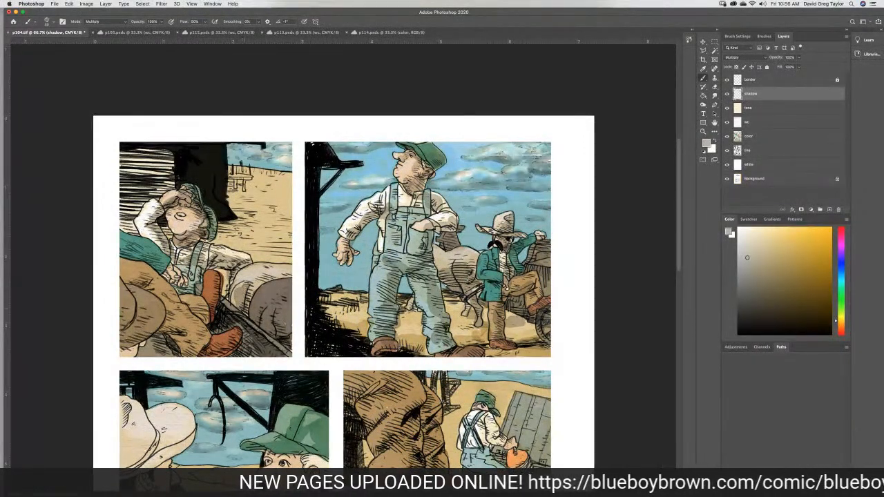
mouse_move(275, 314)
left_mouse_down()
mouse_move(290, 307)
mouse_move(285, 337)
left_mouse_up()
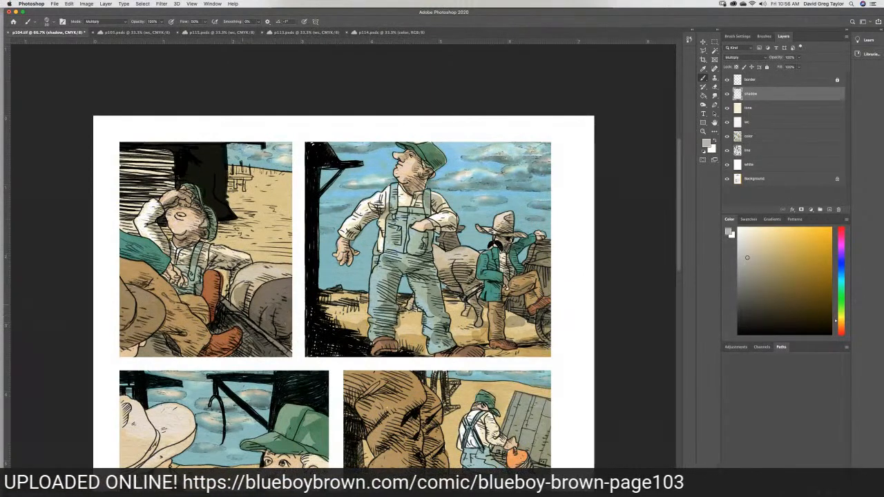
mouse_move(252, 289)
left_mouse_down()
mouse_move(278, 279)
mouse_move(239, 294)
mouse_move(236, 305)
left_mouse_up()
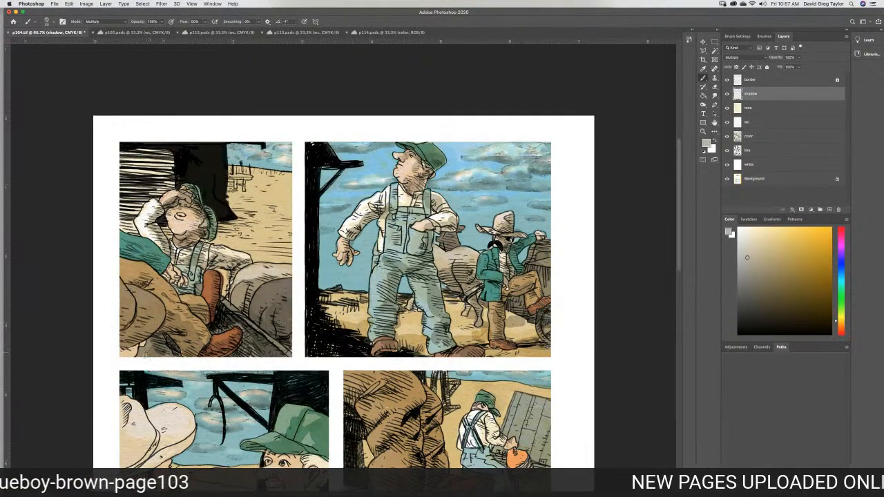
left_click_drag(167, 274, 182, 285)
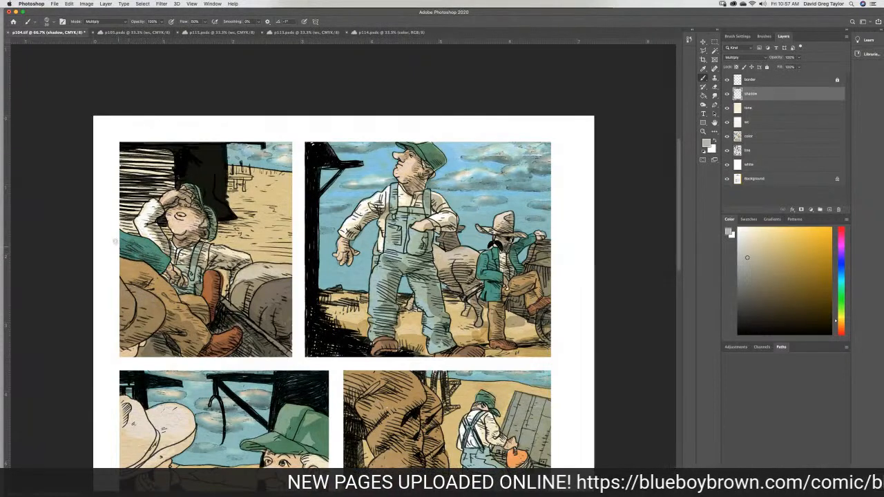
mouse_move(120, 282)
left_mouse_down()
mouse_move(137, 306)
mouse_move(162, 307)
mouse_move(148, 321)
mouse_move(160, 327)
mouse_move(128, 324)
left_mouse_up()
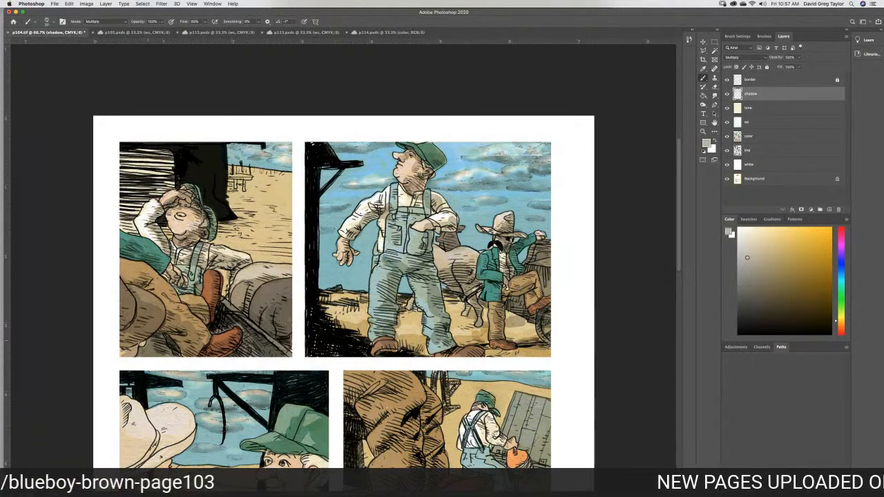
Shade the barn's plank wall and the sandy ground in the first panel with gray
mouse_move(120, 170)
left_mouse_down()
mouse_move(173, 153)
mouse_move(124, 177)
mouse_move(162, 187)
mouse_move(155, 192)
mouse_move(170, 185)
left_mouse_up()
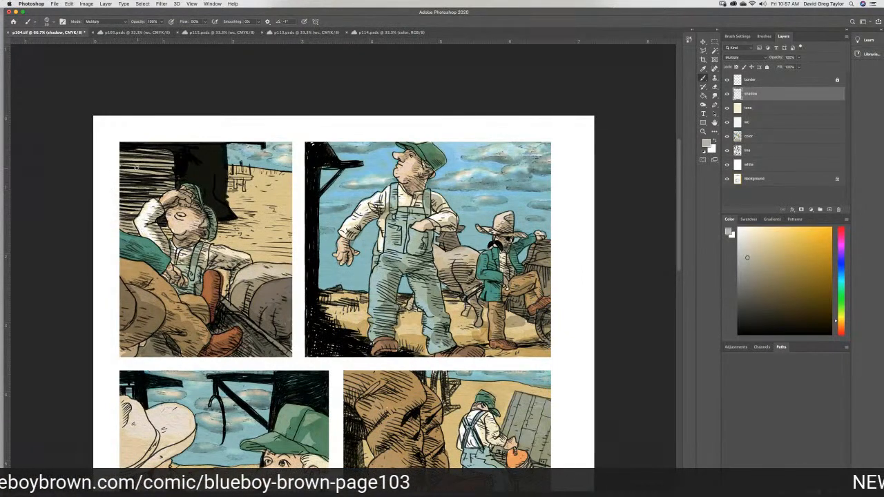
mouse_move(166, 143)
left_mouse_down()
mouse_move(142, 151)
mouse_move(149, 173)
mouse_move(133, 176)
mouse_move(160, 181)
mouse_move(153, 191)
left_mouse_up()
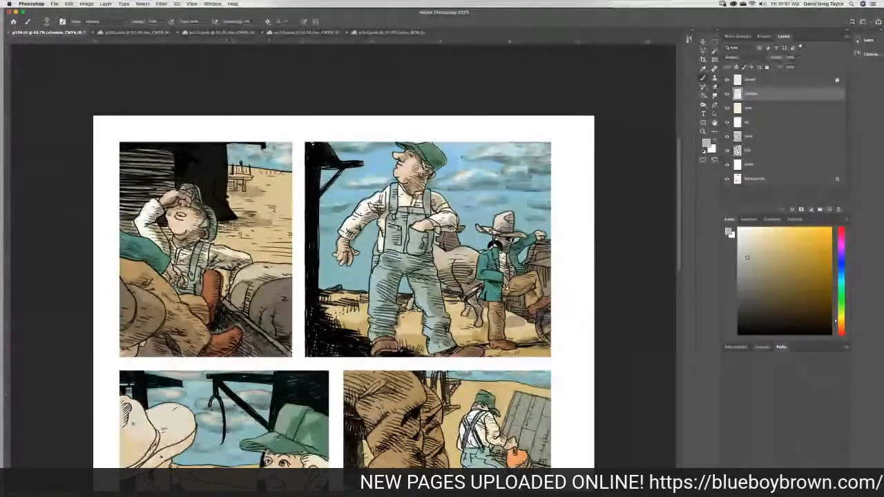
mouse_move(274, 209)
left_mouse_down()
mouse_move(290, 214)
mouse_move(254, 225)
mouse_move(272, 228)
mouse_move(221, 225)
left_mouse_up()
left_click_drag(275, 234, 260, 234)
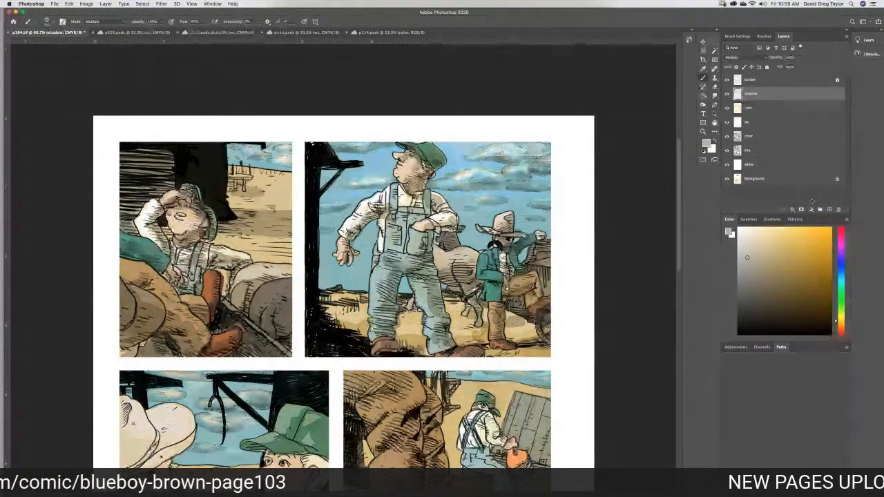
Brush gray shadows over the seated man with the jug, the large brown trousers and boots, and the pavement in the fourth panel
scroll(678, 216, "down", 5)
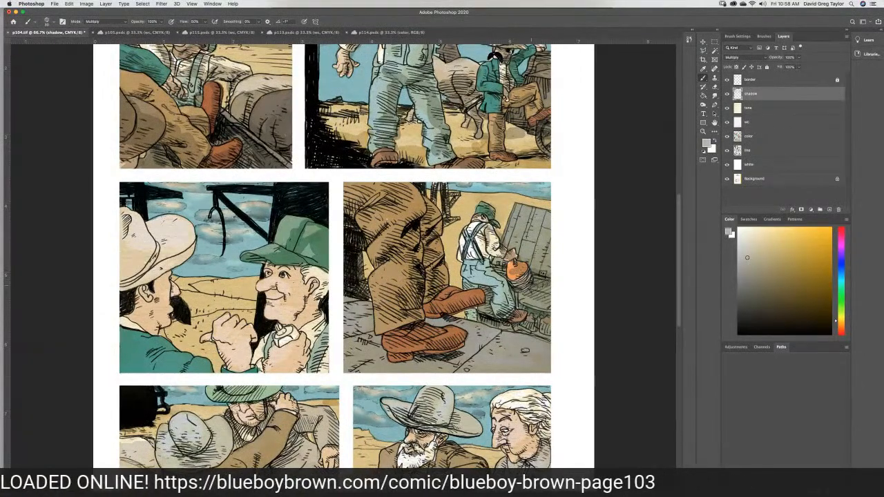
mouse_move(515, 292)
left_mouse_down()
mouse_move(511, 309)
mouse_move(528, 312)
mouse_move(488, 264)
left_mouse_up()
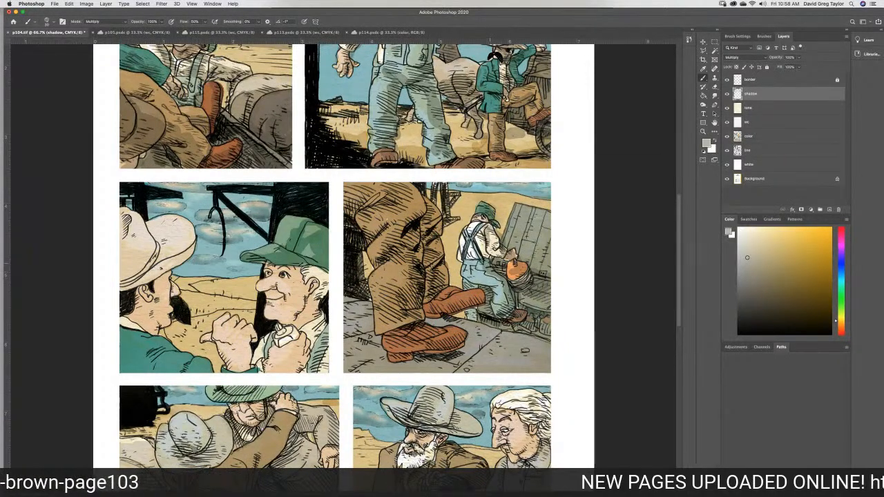
left_click_drag(486, 231, 495, 240)
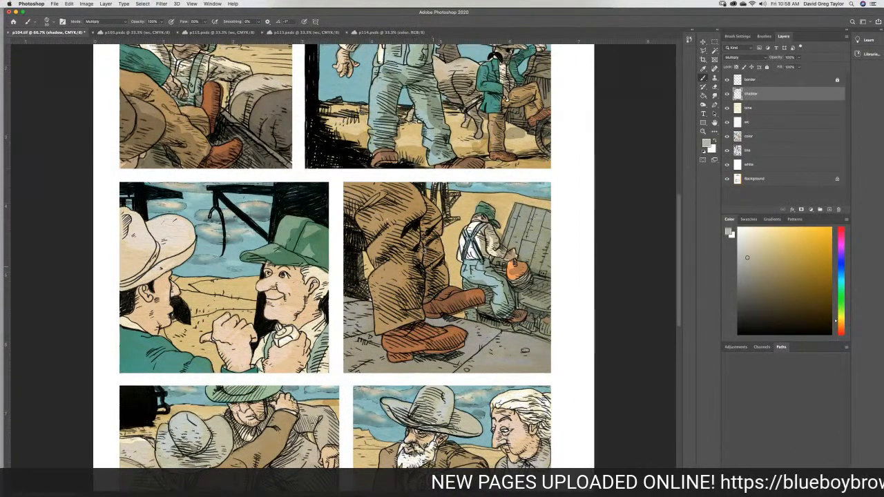
mouse_move(409, 217)
left_mouse_down()
mouse_move(423, 205)
mouse_move(404, 223)
mouse_move(410, 212)
mouse_move(395, 199)
mouse_move(415, 213)
mouse_move(402, 235)
mouse_move(408, 266)
mouse_move(395, 304)
mouse_move(412, 314)
mouse_move(415, 283)
mouse_move(410, 322)
mouse_move(430, 332)
mouse_move(417, 336)
mouse_move(436, 349)
mouse_move(423, 357)
mouse_move(483, 356)
mouse_move(461, 342)
mouse_move(516, 343)
mouse_move(504, 350)
mouse_move(506, 337)
mouse_move(492, 334)
mouse_move(529, 338)
mouse_move(465, 358)
left_mouse_up()
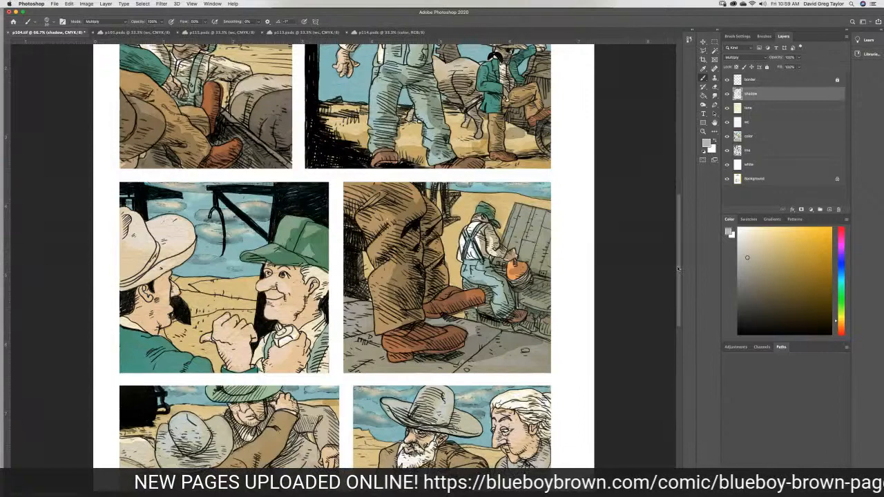
Brush gray shadows over both men's faces, hands, hat and clothing in the third panel
scroll(677, 266, "down", 5)
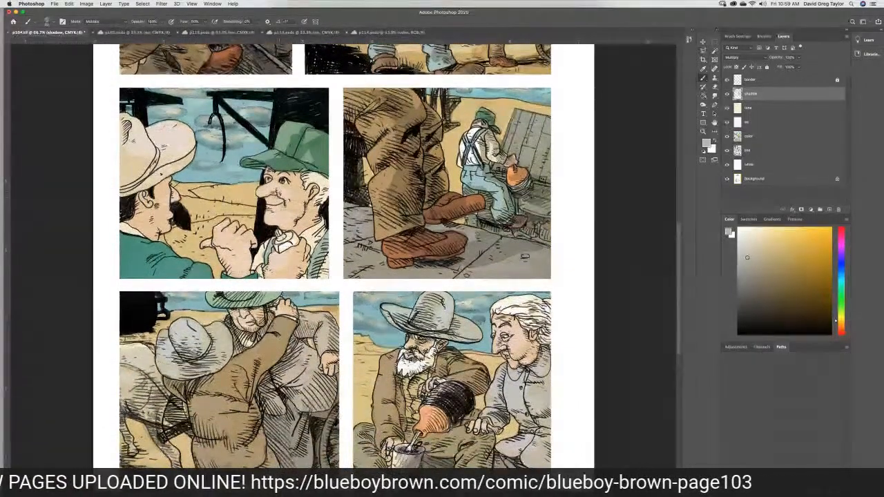
mouse_move(265, 176)
left_mouse_down()
mouse_move(302, 184)
mouse_move(282, 178)
mouse_move(296, 174)
left_mouse_up()
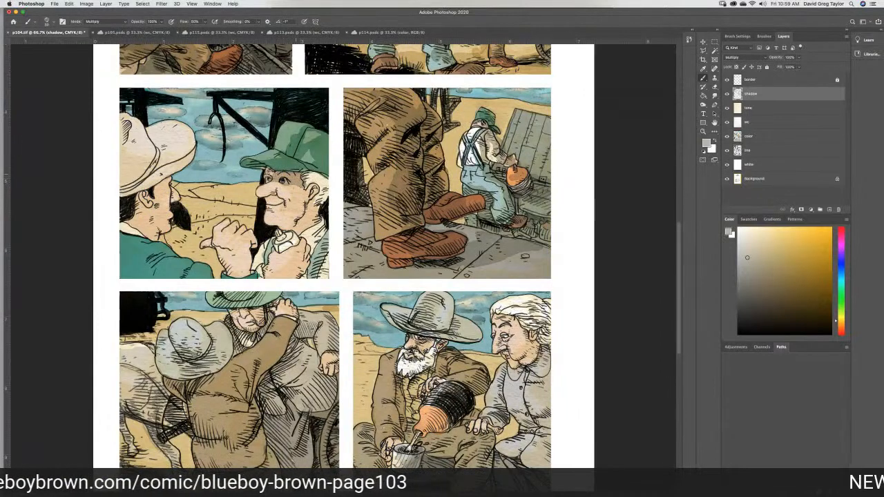
mouse_move(244, 162)
left_mouse_down()
mouse_move(319, 176)
mouse_move(319, 236)
mouse_move(303, 228)
mouse_move(309, 198)
mouse_move(259, 193)
mouse_move(270, 194)
left_mouse_up()
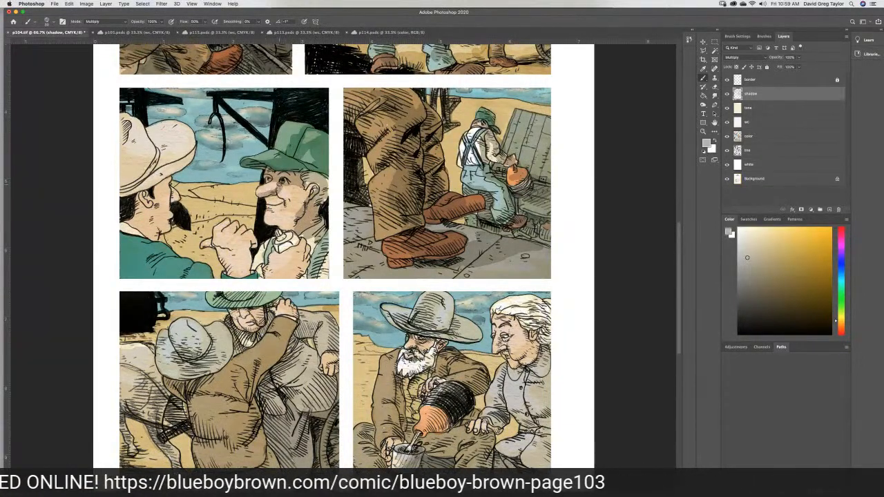
mouse_move(281, 195)
left_mouse_down()
mouse_move(284, 202)
mouse_move(278, 197)
left_mouse_up()
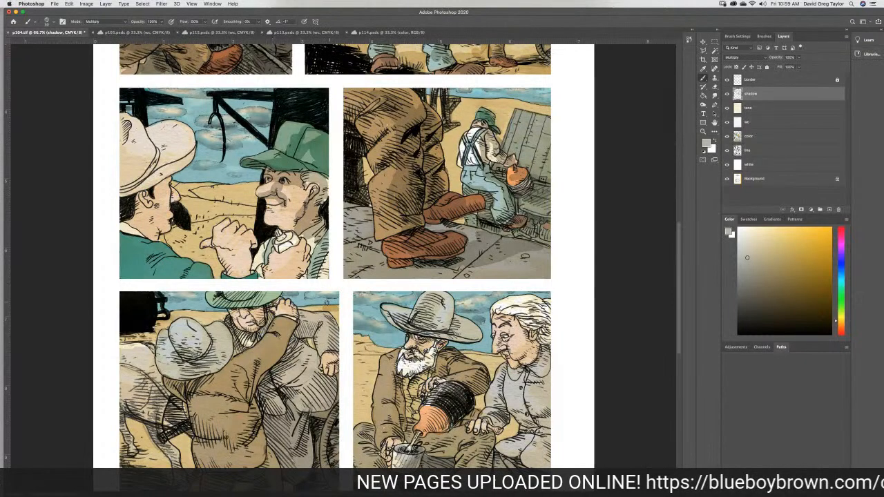
mouse_move(312, 263)
left_mouse_down()
mouse_move(321, 272)
mouse_move(280, 251)
mouse_move(298, 243)
left_mouse_up()
mouse_move(269, 274)
left_mouse_down()
mouse_move(278, 279)
mouse_move(270, 279)
left_mouse_up()
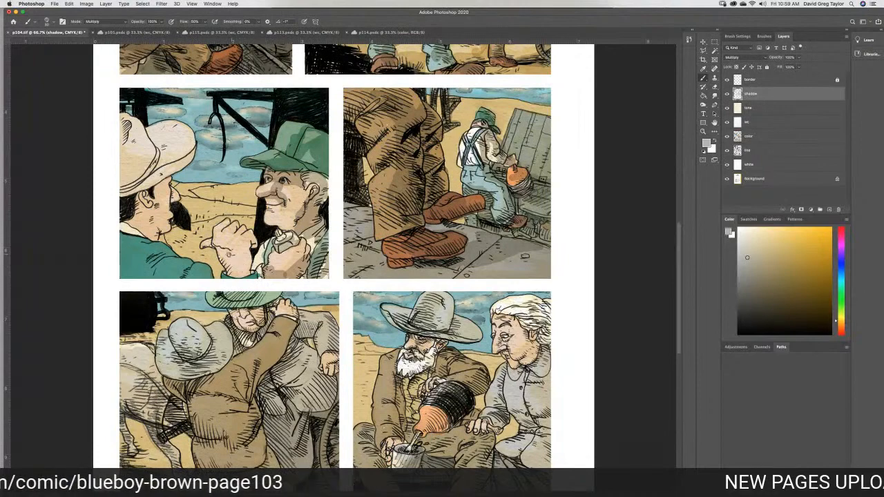
mouse_move(236, 242)
left_mouse_down()
mouse_move(249, 253)
mouse_move(248, 270)
mouse_move(238, 254)
left_mouse_up()
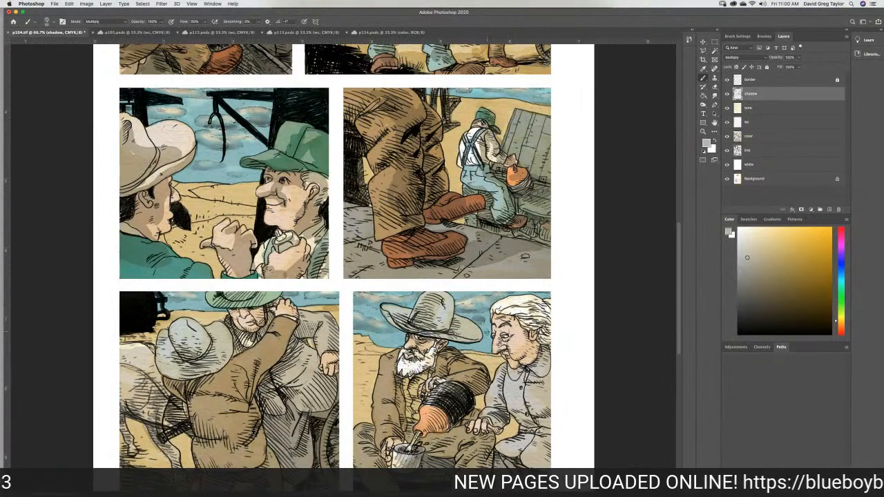
Brush gray shadows over the bearded man and the seated woman, including their clothes and the bench, in the last panel
left_click_drag(679, 298, 689, 315)
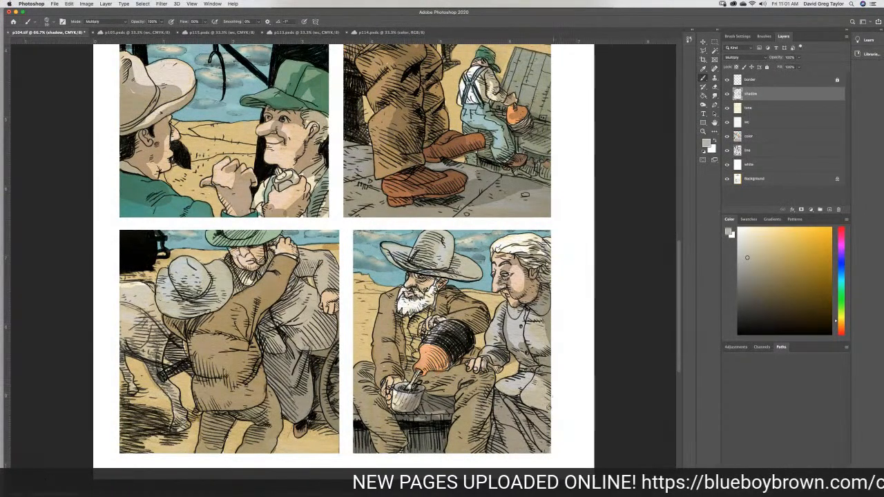
left_click_drag(518, 405, 554, 441)
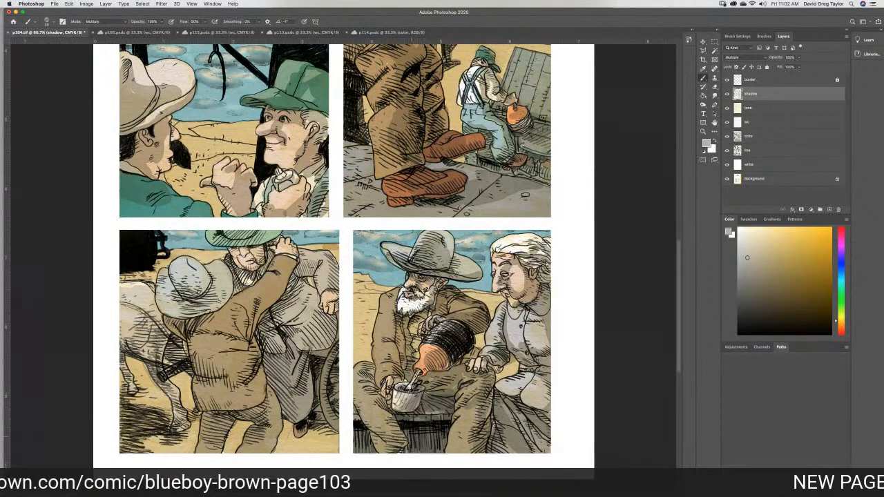
mouse_move(394, 436)
left_mouse_down()
mouse_move(387, 418)
mouse_move(387, 439)
mouse_move(364, 380)
mouse_move(380, 399)
mouse_move(379, 381)
left_mouse_up()
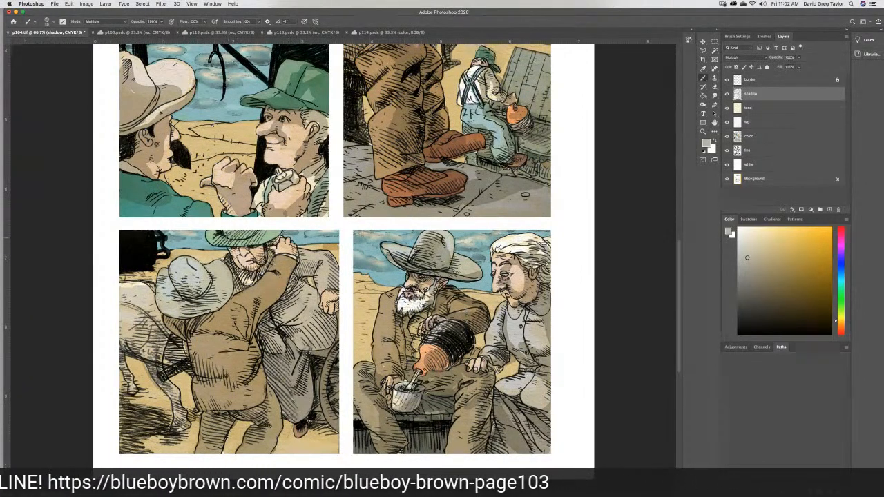
Brush gray shadows over the two embracing figures' faces, hats and coats in the fifth panel
mouse_move(234, 234)
left_mouse_down()
mouse_move(262, 250)
mouse_move(236, 253)
mouse_move(275, 254)
mouse_move(242, 275)
mouse_move(291, 259)
mouse_move(278, 308)
mouse_move(294, 295)
mouse_move(259, 313)
mouse_move(297, 299)
mouse_move(276, 339)
mouse_move(279, 327)
mouse_move(269, 331)
mouse_move(276, 351)
mouse_move(299, 360)
mouse_move(305, 400)
mouse_move(297, 366)
mouse_move(275, 353)
mouse_move(265, 366)
mouse_move(286, 404)
mouse_move(262, 385)
mouse_move(259, 394)
mouse_move(256, 373)
mouse_move(262, 375)
mouse_move(249, 384)
mouse_move(252, 315)
left_mouse_up()
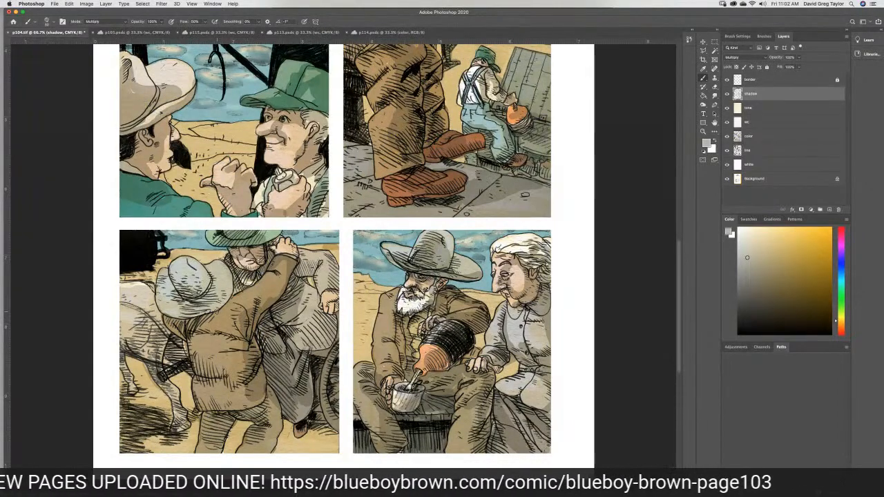
mouse_move(227, 321)
left_mouse_down()
mouse_move(223, 306)
mouse_move(178, 327)
mouse_move(227, 377)
mouse_move(221, 402)
mouse_move(203, 344)
mouse_move(214, 353)
mouse_move(206, 350)
mouse_move(197, 362)
mouse_move(201, 404)
mouse_move(219, 409)
mouse_move(208, 421)
mouse_move(222, 436)
mouse_move(206, 432)
mouse_move(248, 412)
mouse_move(240, 407)
mouse_move(270, 421)
mouse_move(253, 429)
mouse_move(261, 427)
left_mouse_up()
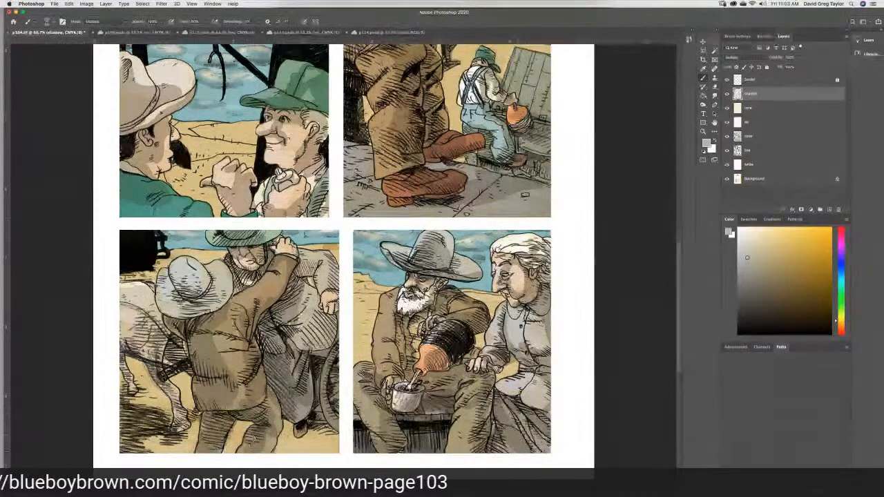
mouse_move(190, 302)
left_mouse_down()
mouse_move(181, 278)
mouse_move(200, 277)
mouse_move(212, 293)
mouse_move(188, 306)
mouse_move(179, 305)
mouse_move(198, 294)
mouse_move(166, 300)
left_mouse_up()
Shade the horse's body and legs and the ground beneath the figures in the fifth panel with gray
mouse_move(123, 332)
left_mouse_down()
mouse_move(144, 335)
mouse_move(160, 350)
mouse_move(135, 334)
mouse_move(158, 356)
mouse_move(193, 359)
mouse_move(158, 370)
mouse_move(151, 357)
left_mouse_up()
mouse_move(171, 386)
left_mouse_down()
mouse_move(194, 426)
mouse_move(108, 407)
mouse_move(128, 438)
left_mouse_up()
mouse_move(177, 422)
left_mouse_down()
mouse_move(157, 445)
mouse_move(148, 443)
left_mouse_up()
mouse_move(318, 384)
left_mouse_down()
mouse_move(327, 420)
mouse_move(319, 435)
mouse_move(304, 441)
mouse_move(283, 424)
mouse_move(226, 435)
left_mouse_up()
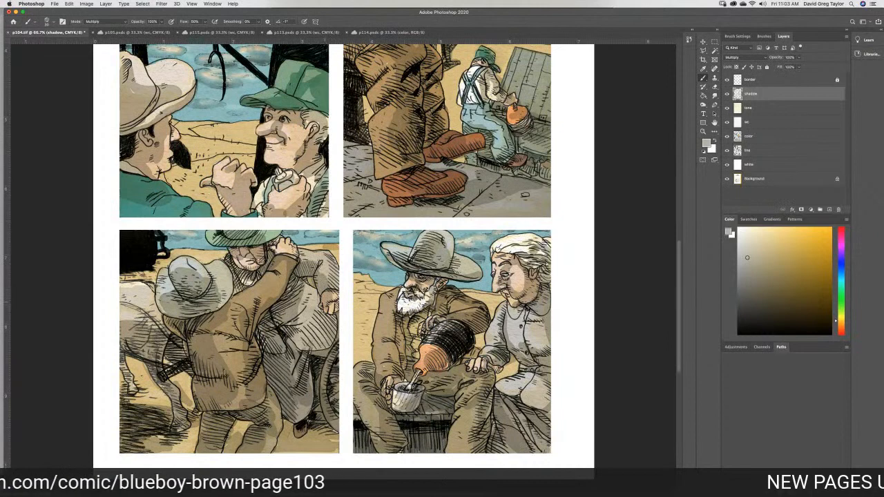
Add further gray shading to the gray coat's sleeve and the back of the brown coat in the fifth panel
mouse_move(316, 301)
left_mouse_down()
mouse_move(327, 327)
mouse_move(333, 312)
left_mouse_up()
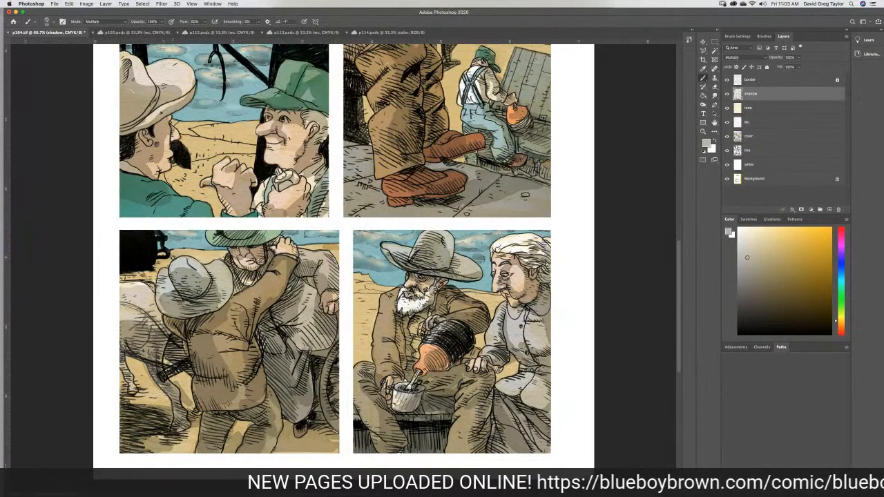
key("super+minus")
key("super+minus")
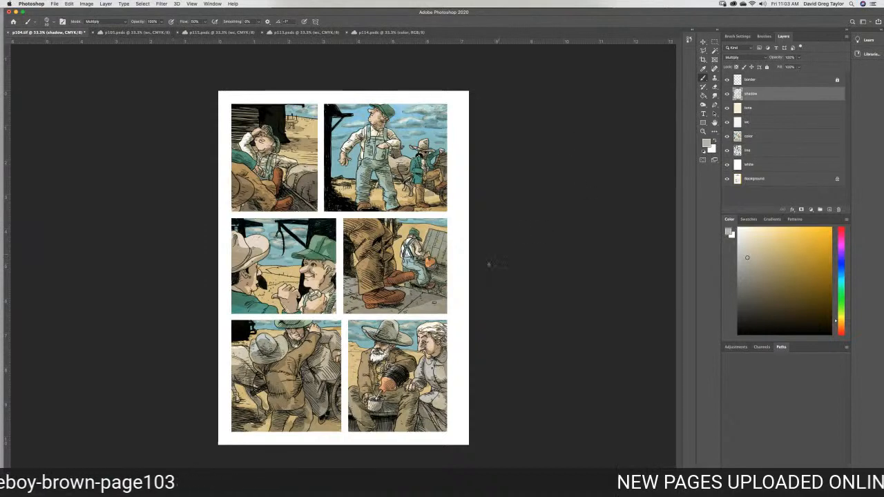
mouse_move(275, 376)
left_mouse_down()
mouse_move(296, 379)
mouse_move(304, 395)
mouse_move(278, 406)
left_mouse_up()
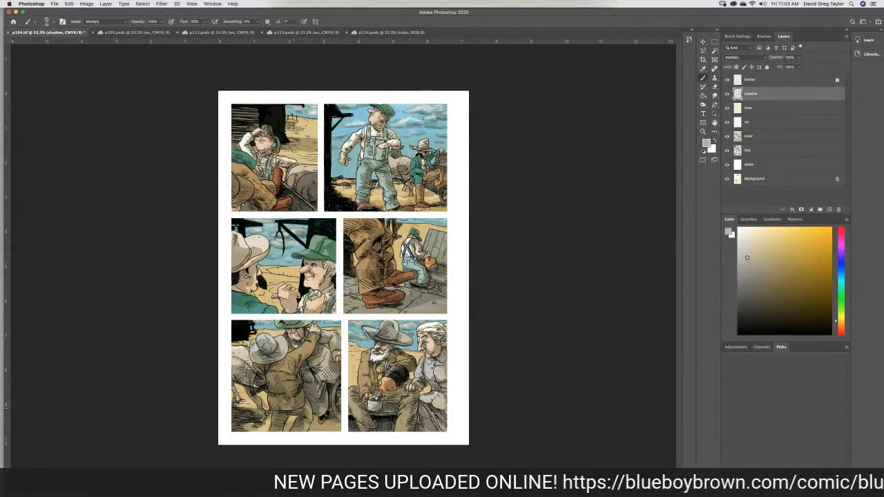
left_click(714, 96)
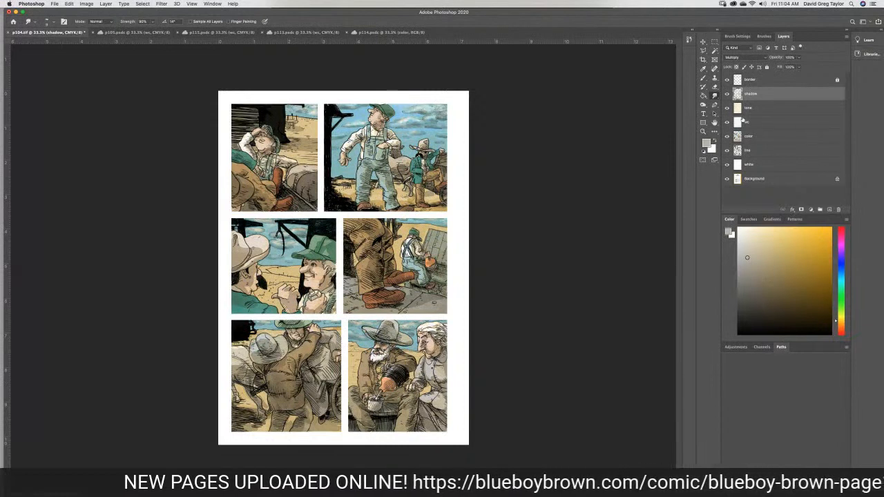
left_click(702, 78)
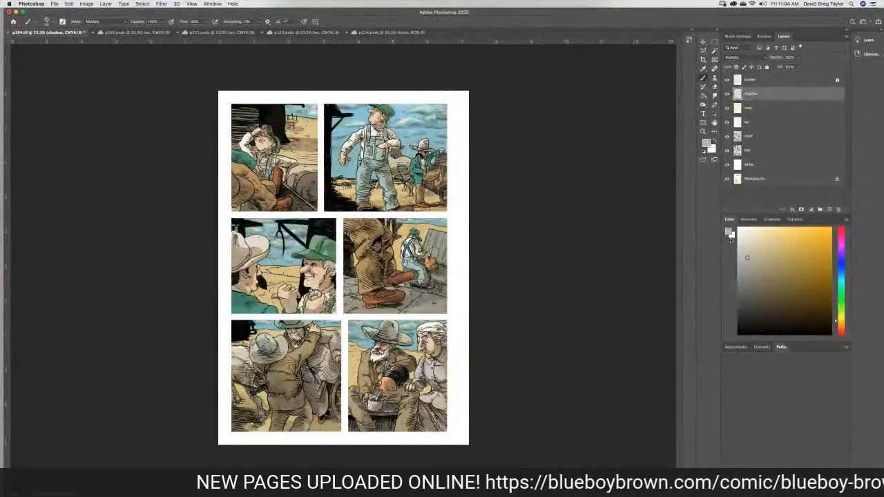
Ink near-black detail lines on the desert ground in the third panel on the line layer, undoing unwanted strokes
key("super+equal")
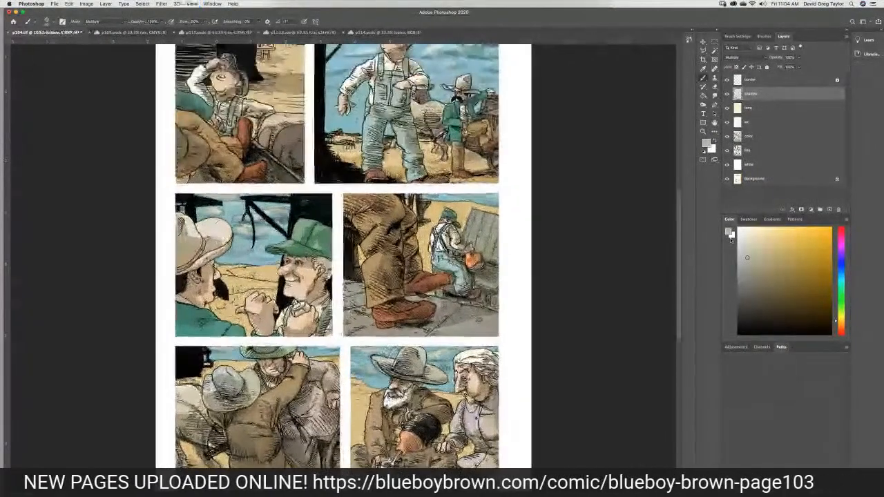
key("super+equal")
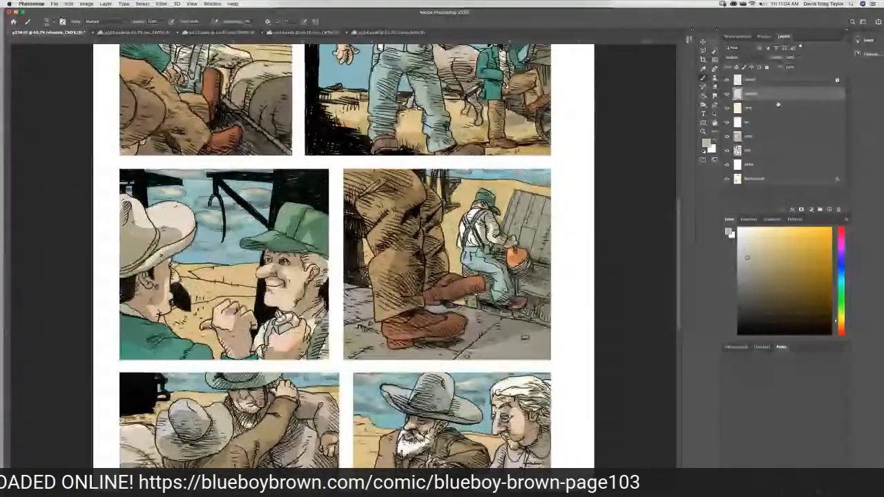
left_click(774, 150)
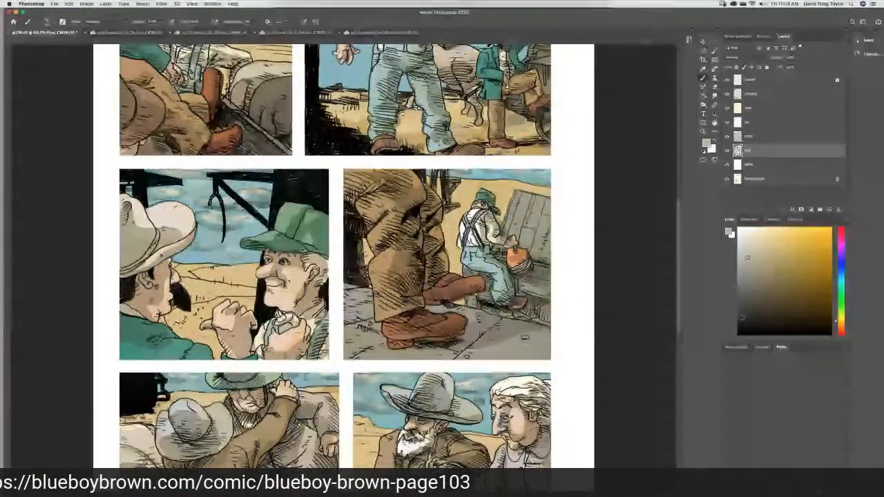
left_click(743, 317)
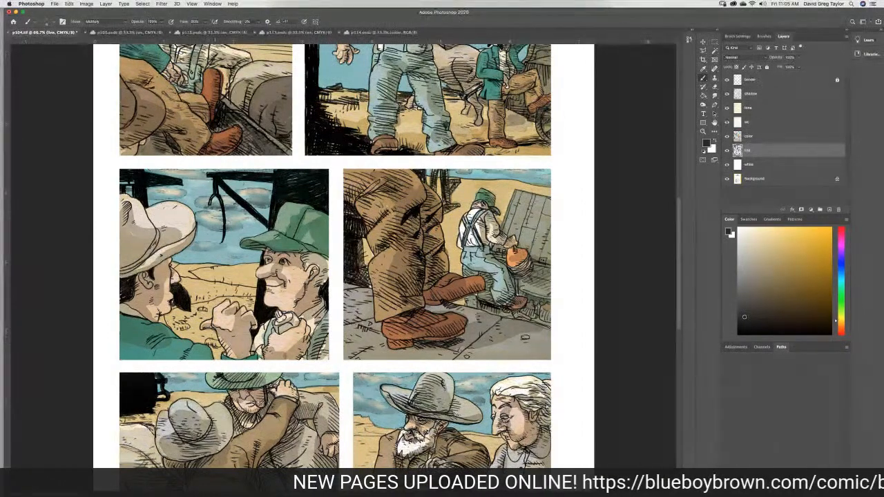
key("super+z")
key("super+z")
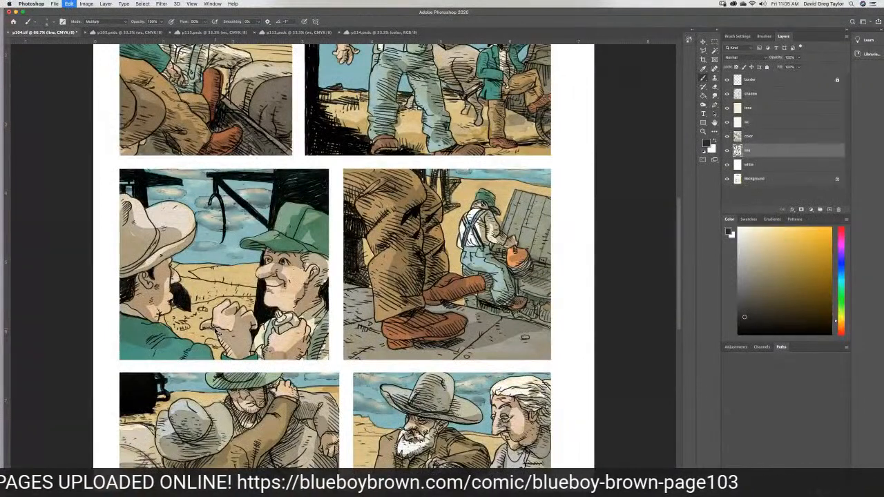
key("super+z")
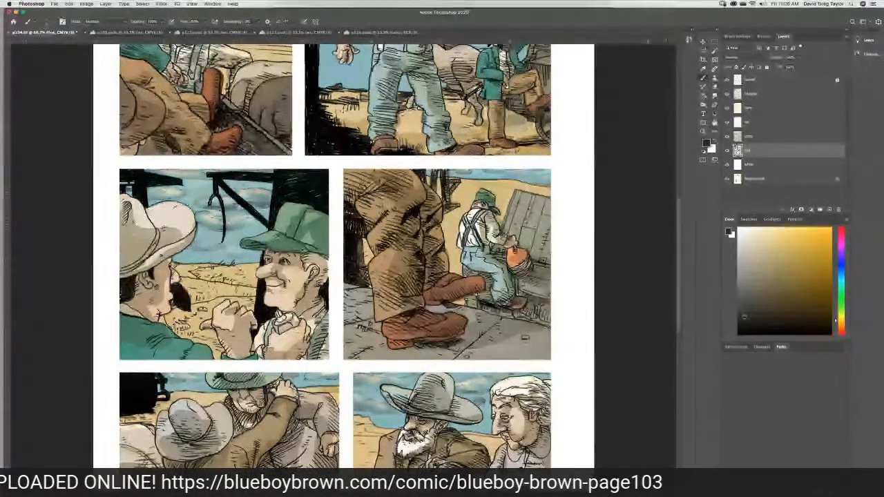
Make the color layer active and select the Smudge tool for blending its colors
scroll(681, 230, "down", 2)
scroll(682, 230, "down", 2)
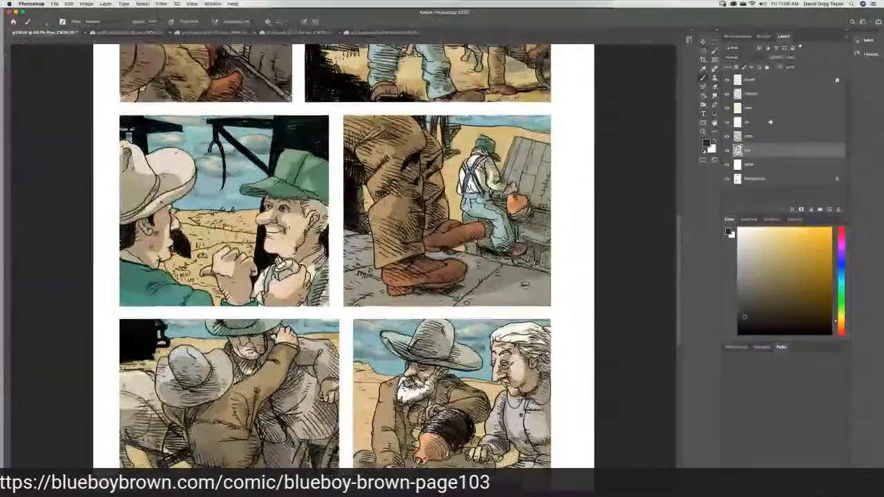
left_click(762, 136)
left_click(715, 96)
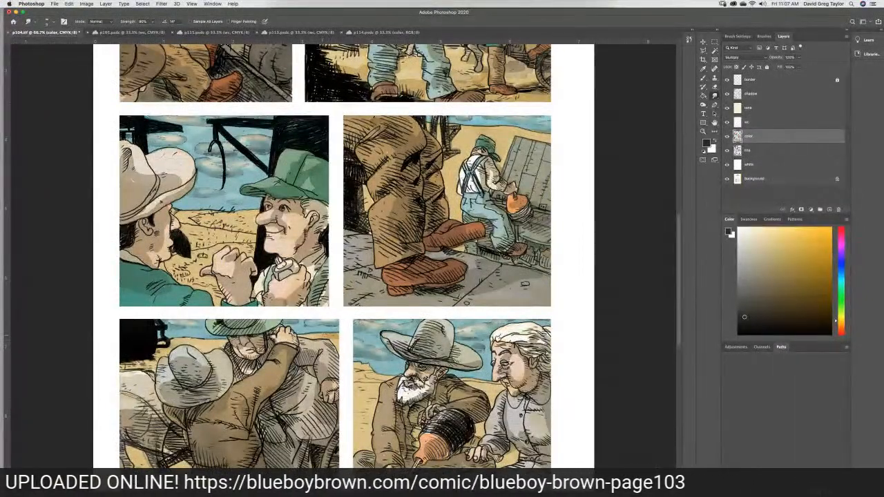
Return to the line layer with the Brush tool and set the foreground color to a light sandy tan
left_click(754, 151)
left_click(703, 78)
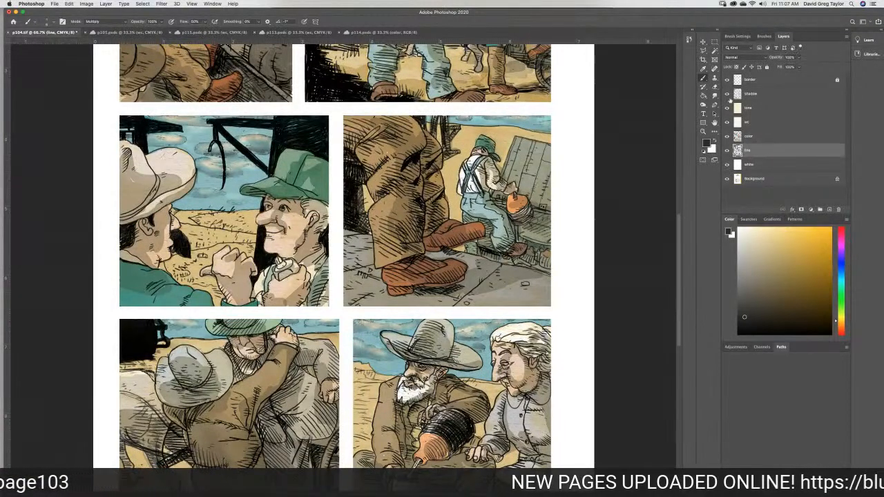
left_click(774, 256)
left_click_drag(774, 250, 778, 245)
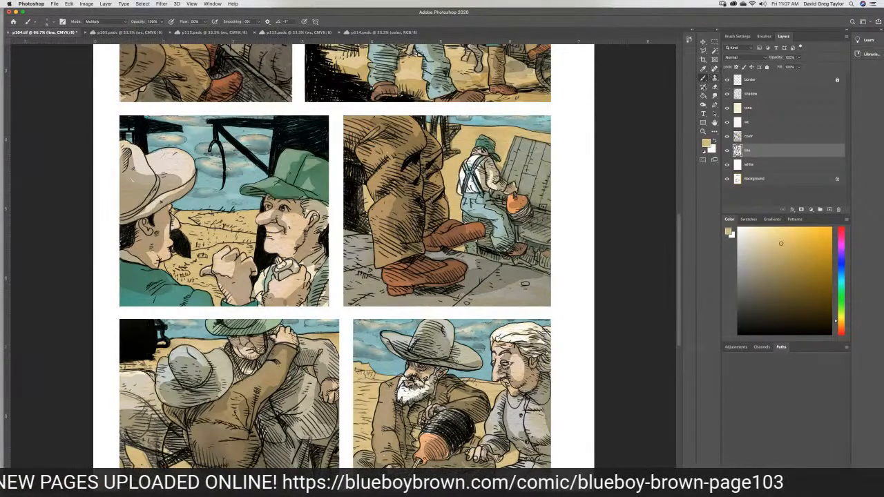
On the color layer, shade the desert ground in the upper panels with the Multiply brush and dodge its highlights
left_click(764, 139)
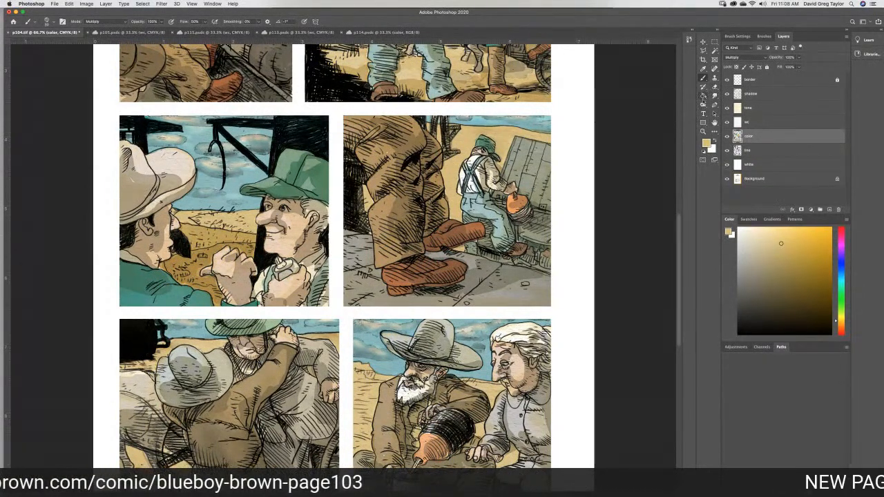
left_click(714, 105)
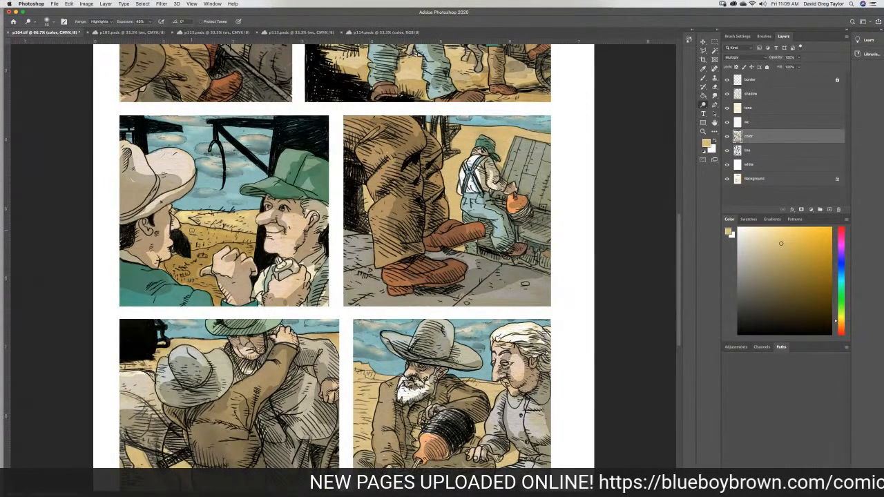
left_click_drag(679, 234, 677, 174)
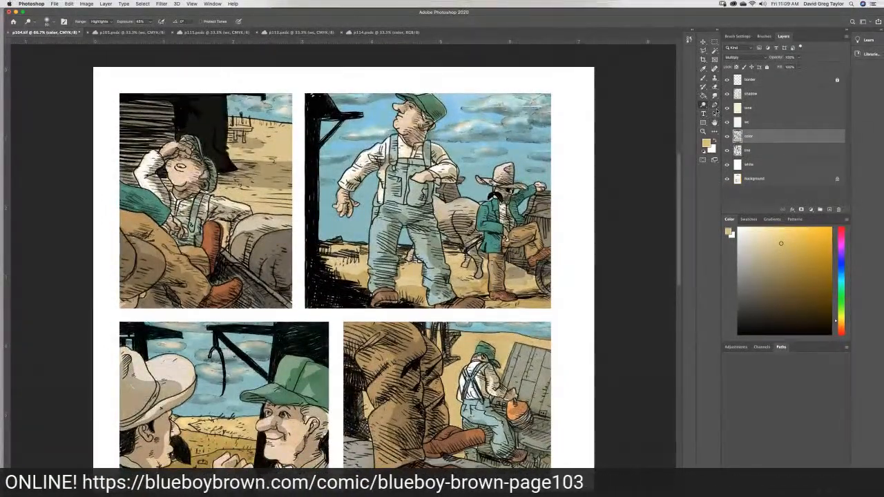
left_click(703, 77)
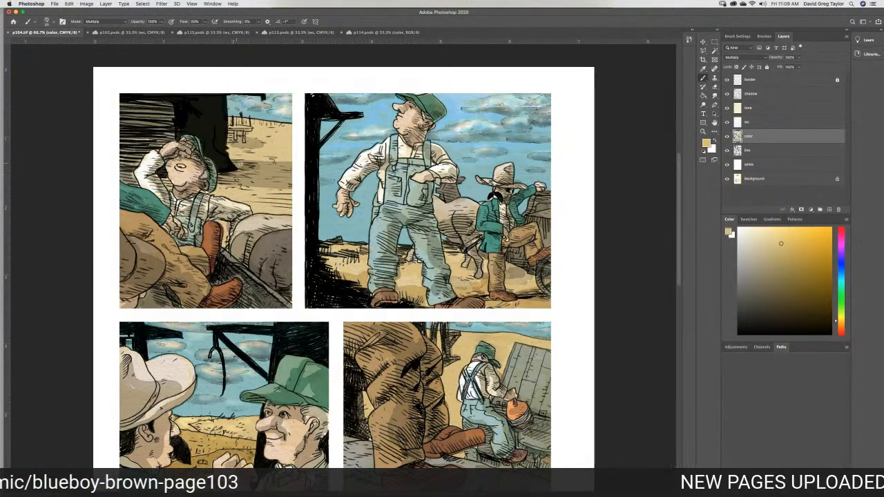
mouse_move(289, 168)
left_mouse_down()
mouse_move(246, 169)
mouse_move(246, 176)
mouse_move(293, 214)
mouse_move(252, 200)
mouse_move(256, 207)
mouse_move(222, 178)
mouse_move(229, 169)
mouse_move(257, 183)
mouse_move(261, 206)
left_mouse_up()
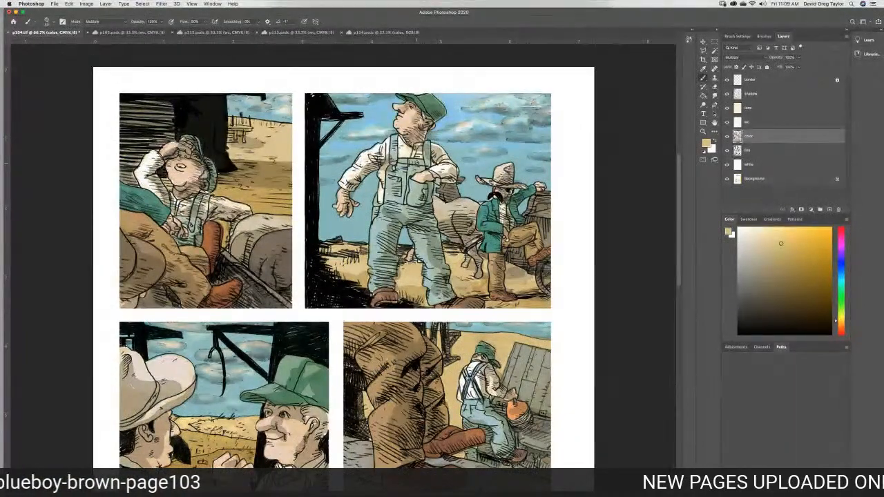
Blend the painted areas with the Smudge tool, going through the color, tone and shadow layers and returning to the color layer
left_click(713, 95)
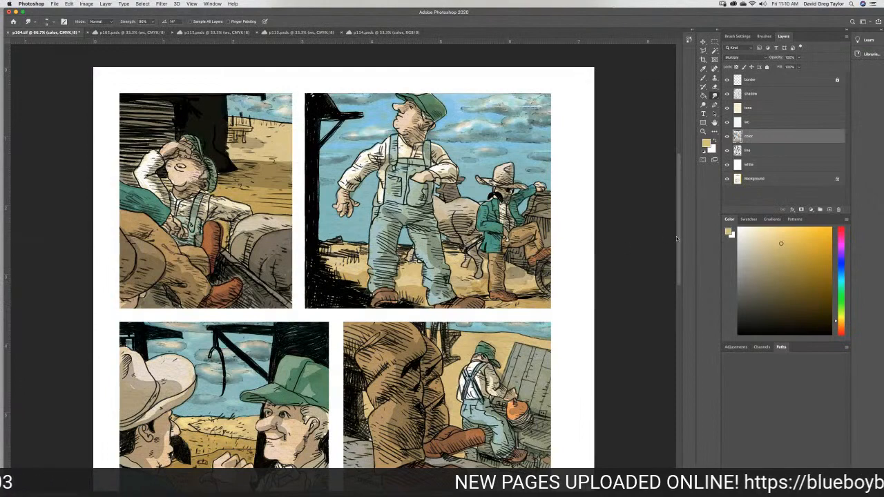
scroll(460, 92, "down", 1)
scroll(459, 92, "up", 1)
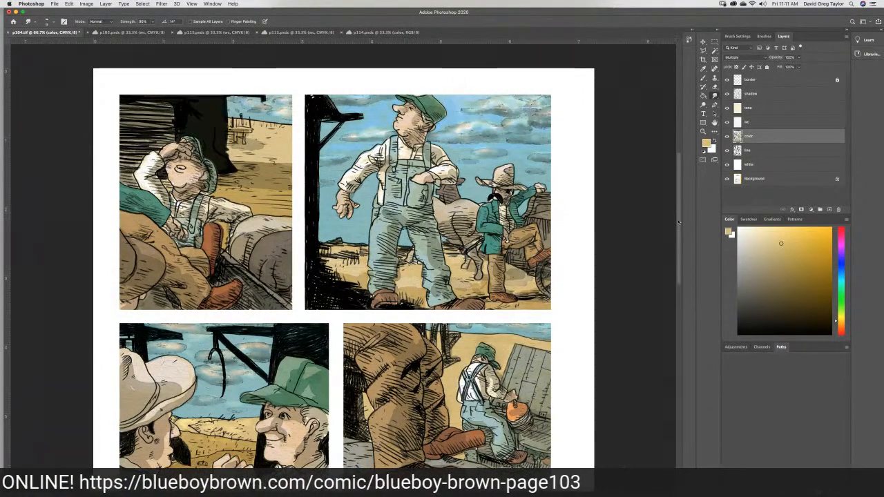
scroll(607, 211, "down", 5)
scroll(346, 256, "down", 1)
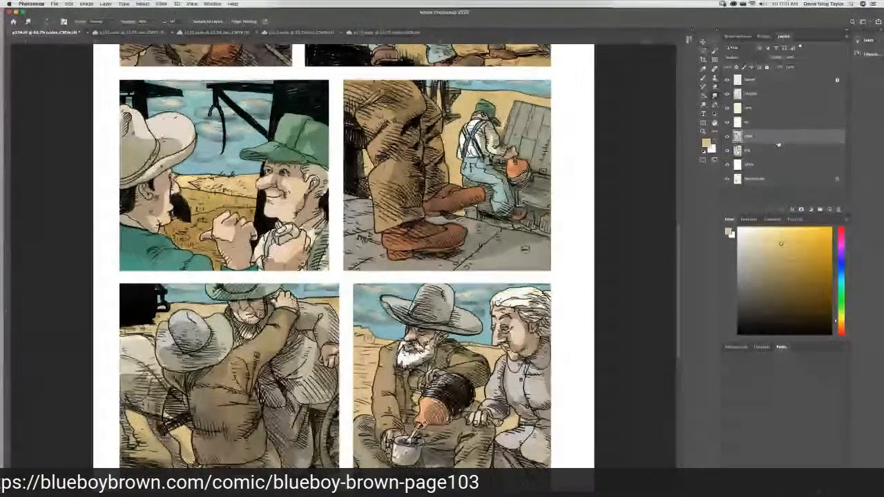
left_click(759, 108)
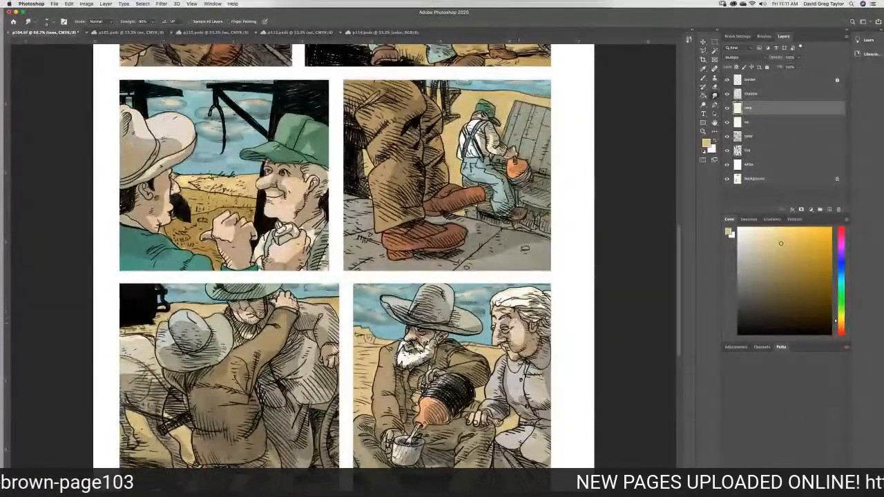
left_click(773, 92)
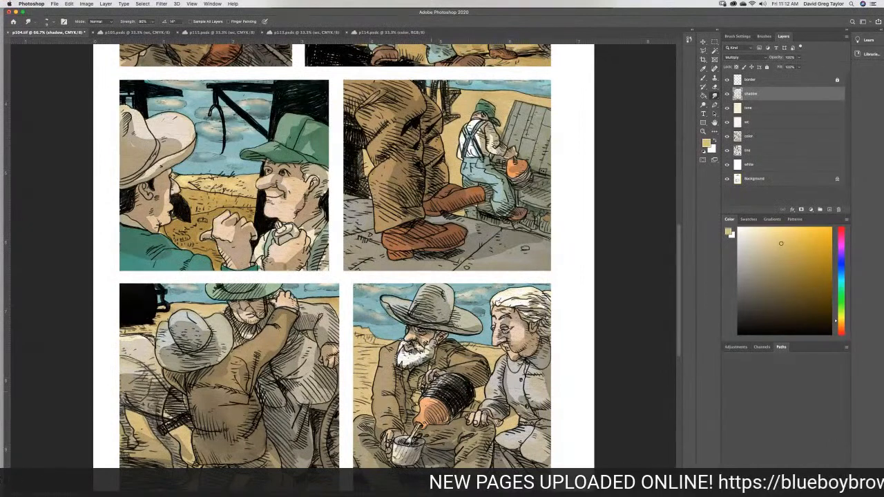
left_click(760, 138)
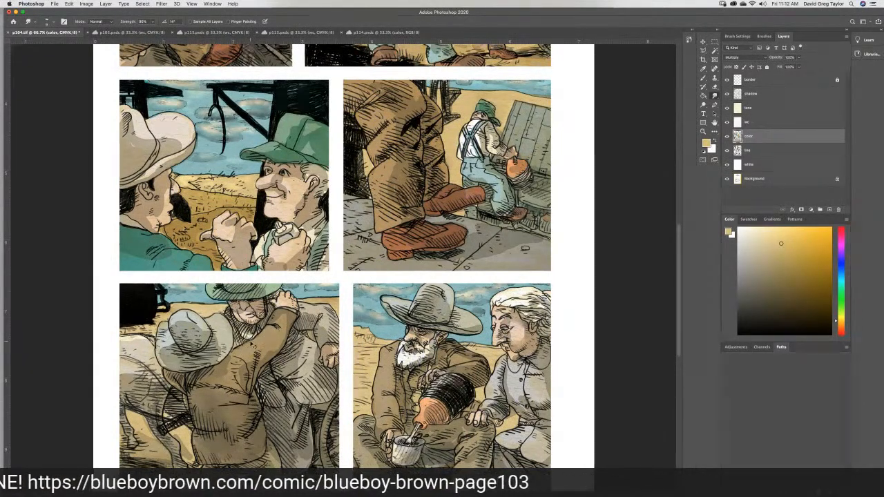
Fit the whole comic page in view and save p104.tif
key("super+minus")
key("super+minus")
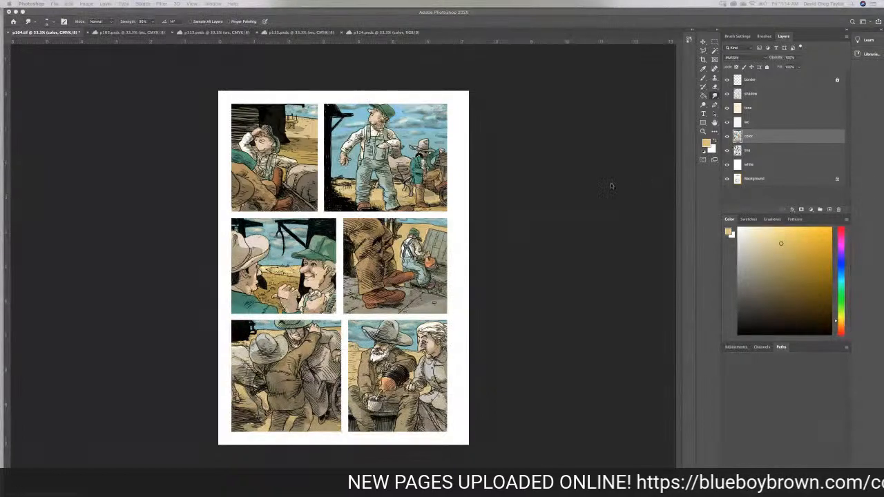
left_click(579, 194)
key("super+s")
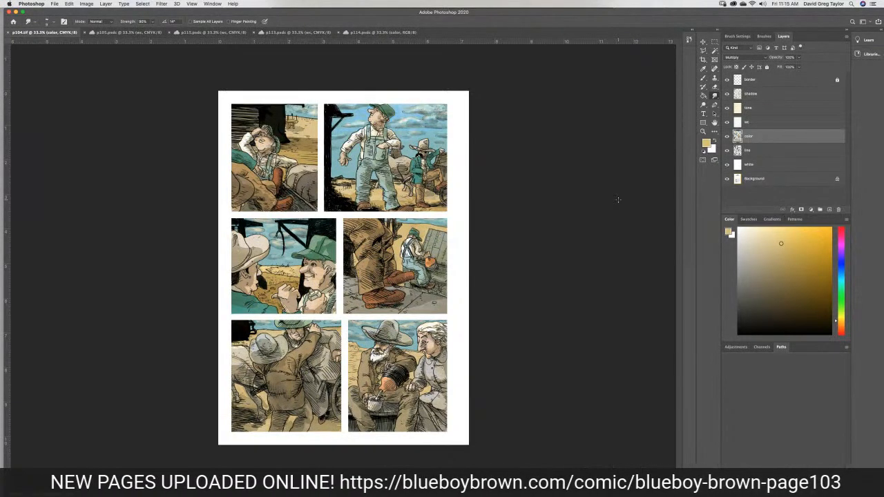
On the tone layer of p105.psdc, dodge the paper tone over the figures' faces, hats and clothing in the first panel
left_click(132, 34)
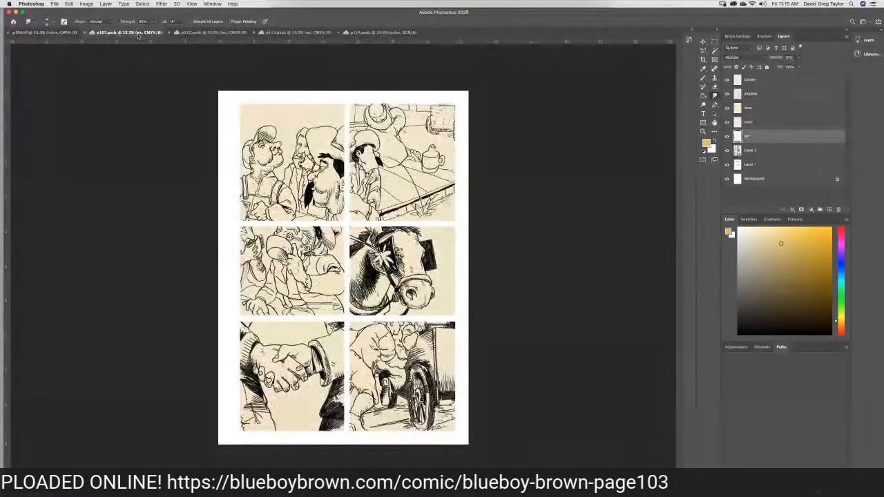
left_click(46, 32)
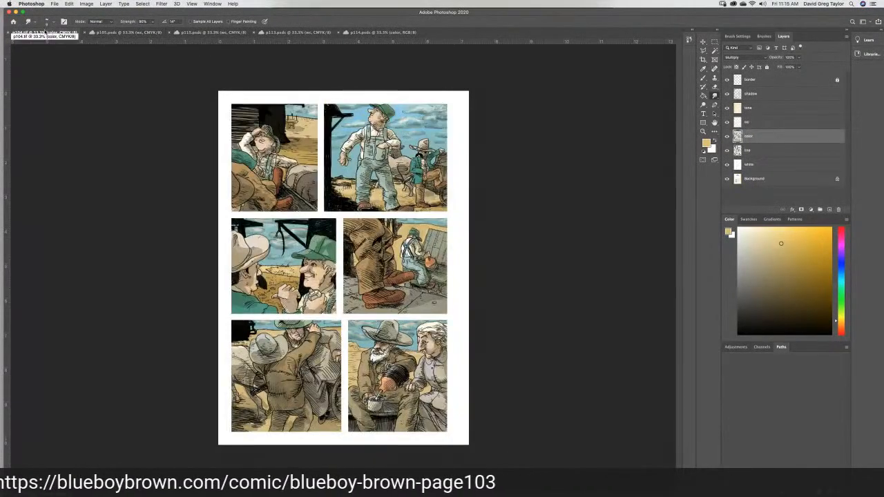
left_click(131, 32)
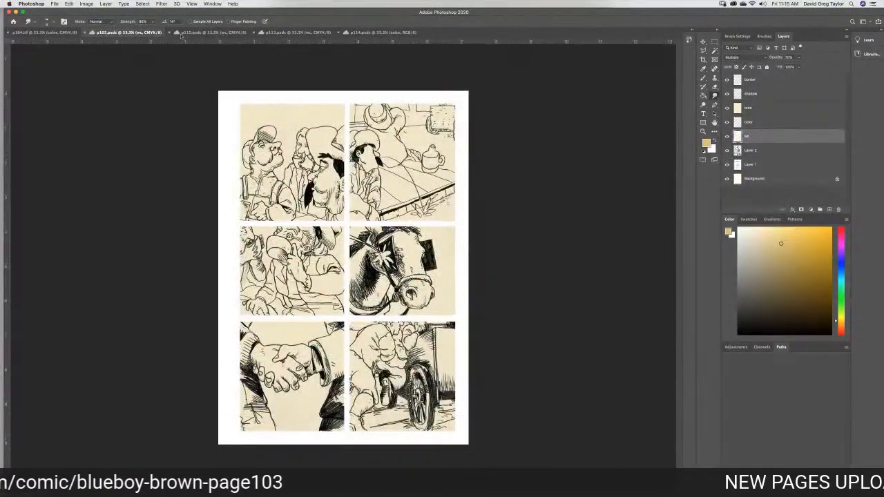
left_click(759, 109)
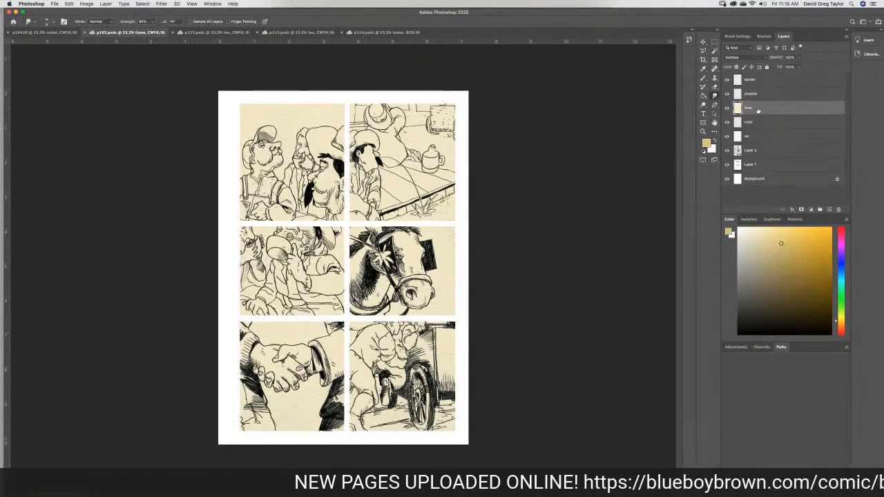
left_click(703, 105)
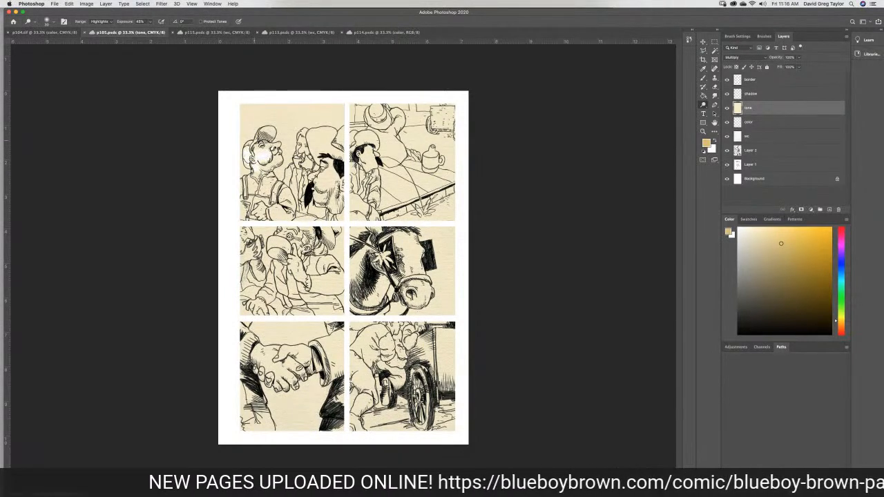
left_click(259, 155)
left_click_drag(262, 167, 267, 167)
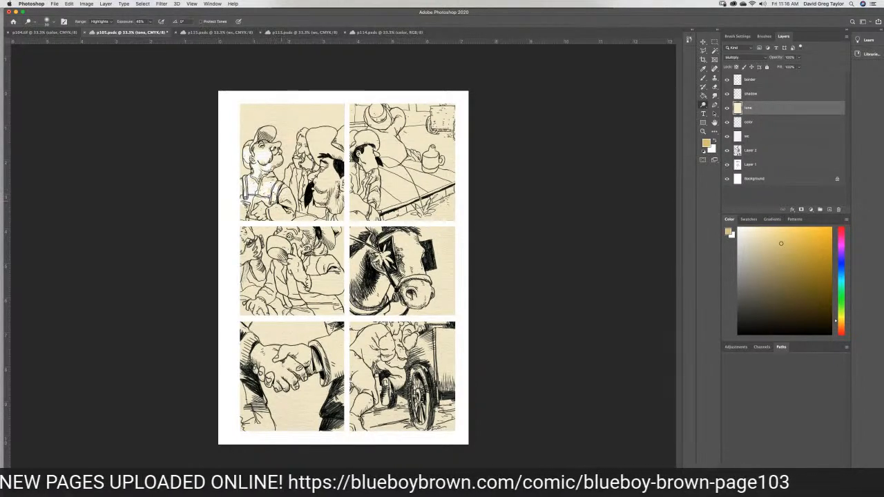
mouse_move(281, 198)
left_mouse_down()
mouse_move(270, 214)
mouse_move(250, 205)
left_mouse_up()
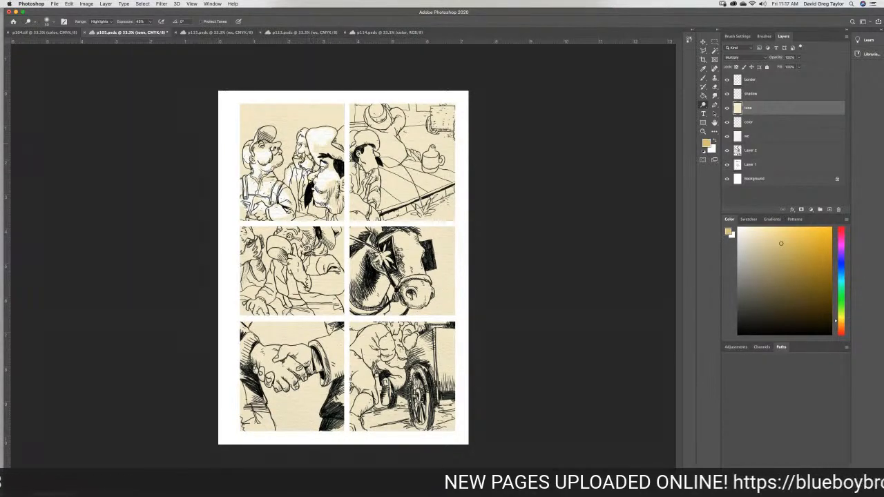
mouse_move(295, 189)
left_mouse_down()
mouse_move(290, 184)
mouse_move(280, 204)
mouse_move(246, 213)
left_mouse_up()
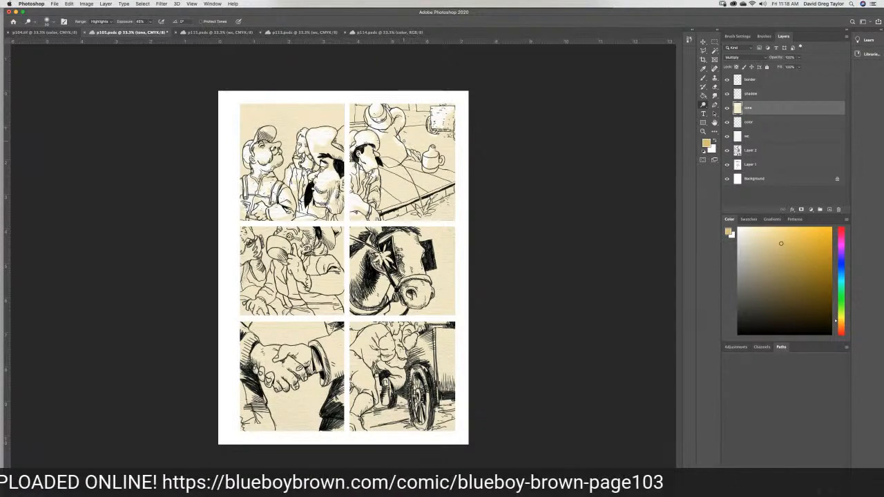
Dodge the tone around the table in the second panel, then on the wagon and handshake panels at the page's foot
left_click_drag(412, 135, 414, 129)
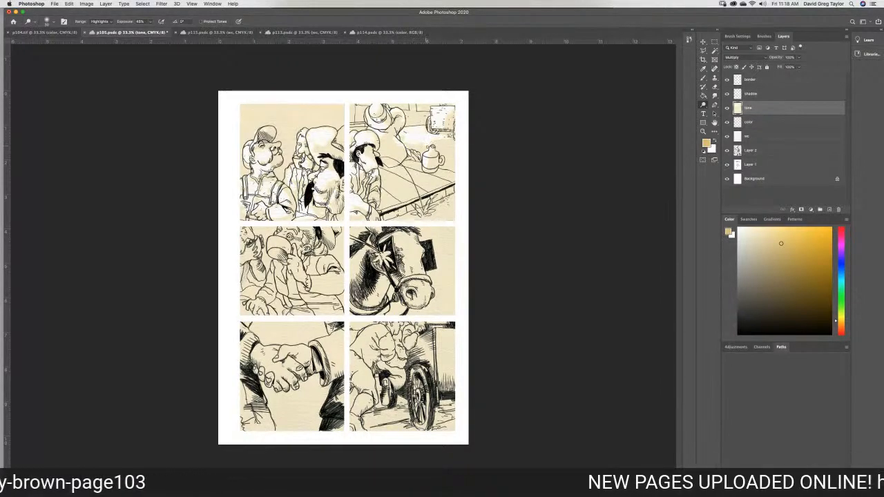
left_click_drag(418, 146, 407, 147)
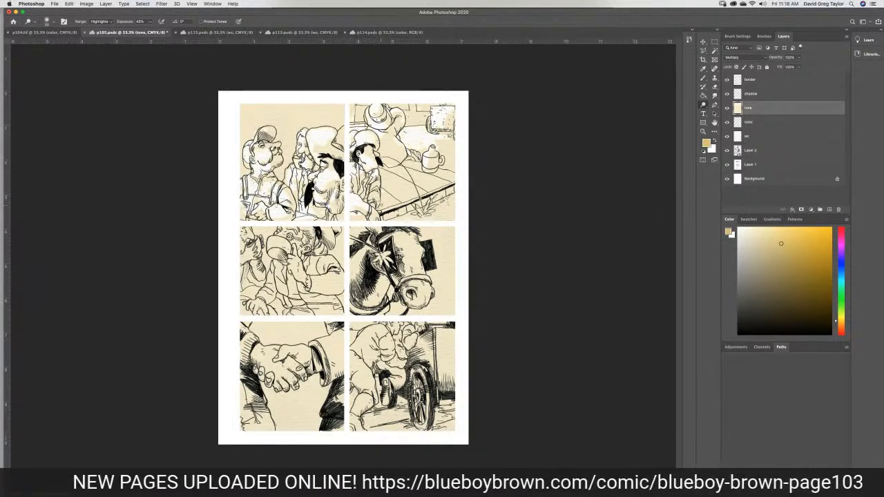
mouse_move(378, 173)
left_mouse_down()
mouse_move(436, 184)
mouse_move(402, 197)
mouse_move(401, 178)
mouse_move(384, 181)
mouse_move(392, 197)
left_mouse_up()
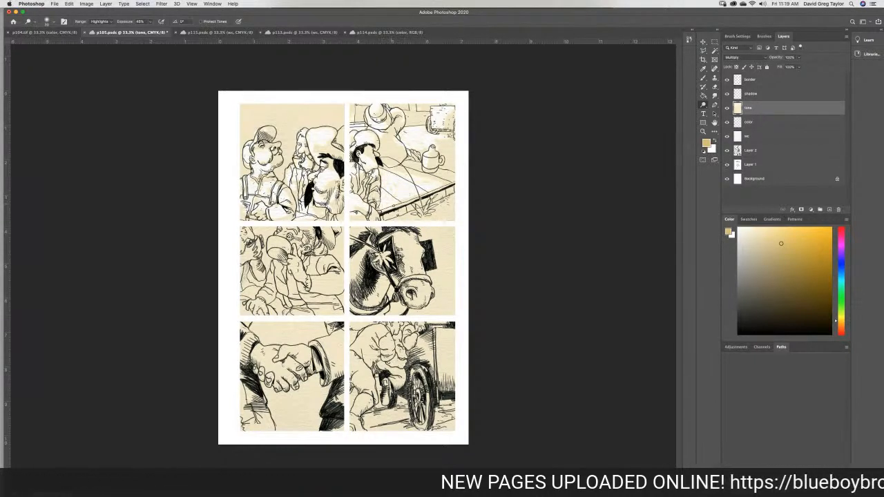
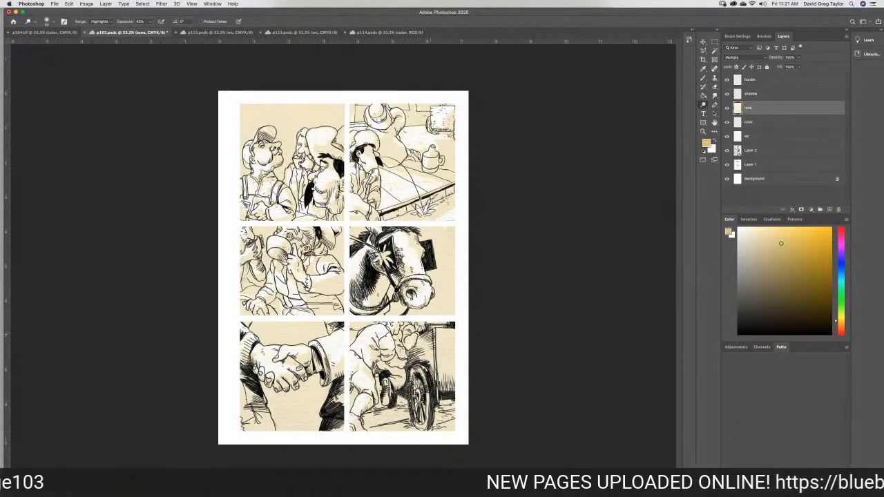
mouse_move(432, 354)
left_mouse_down()
mouse_move(451, 344)
mouse_move(437, 366)
left_mouse_up()
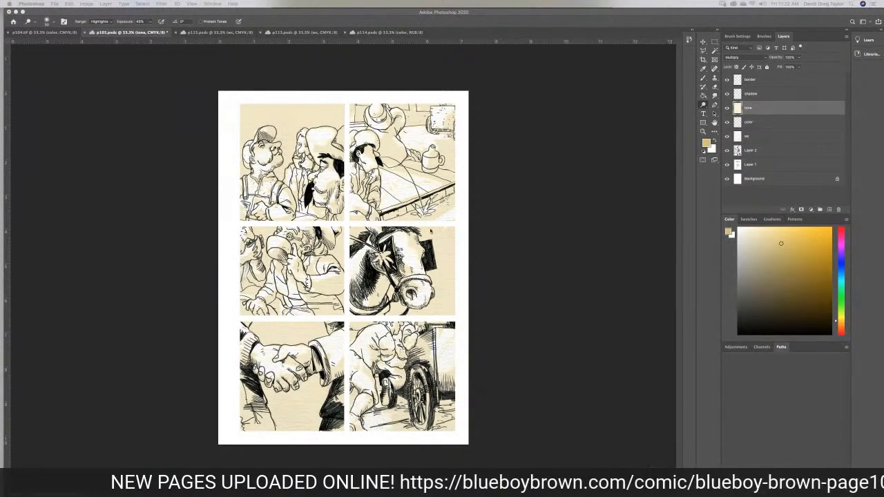
left_click(242, 412)
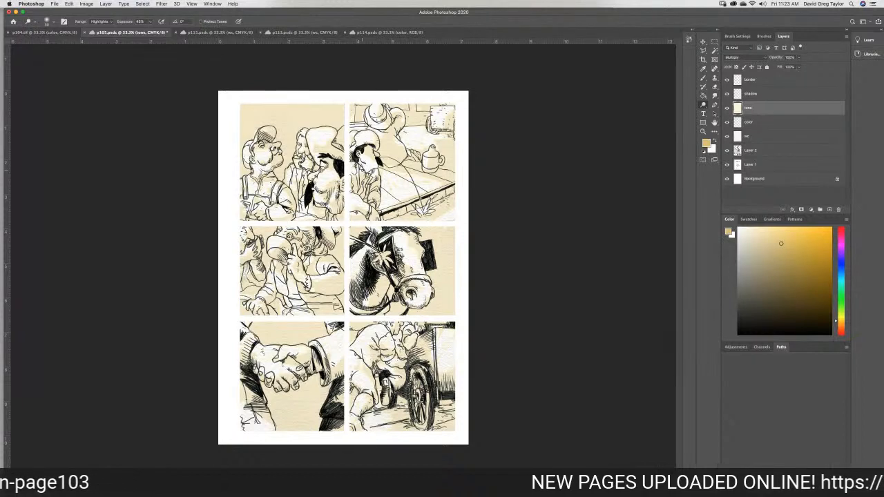
Sample the overalls man's skin tone from p104.tif and ready the Brush on the color layer of p105.psdc
left_click(770, 125)
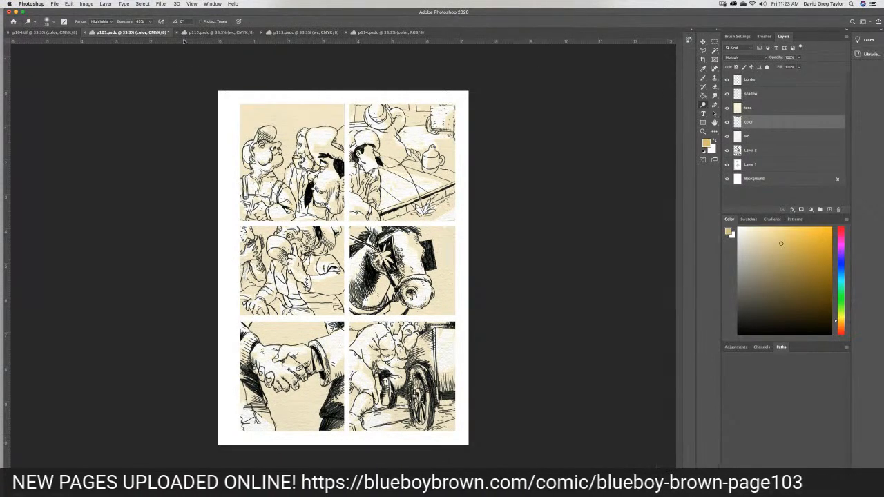
left_click(38, 32)
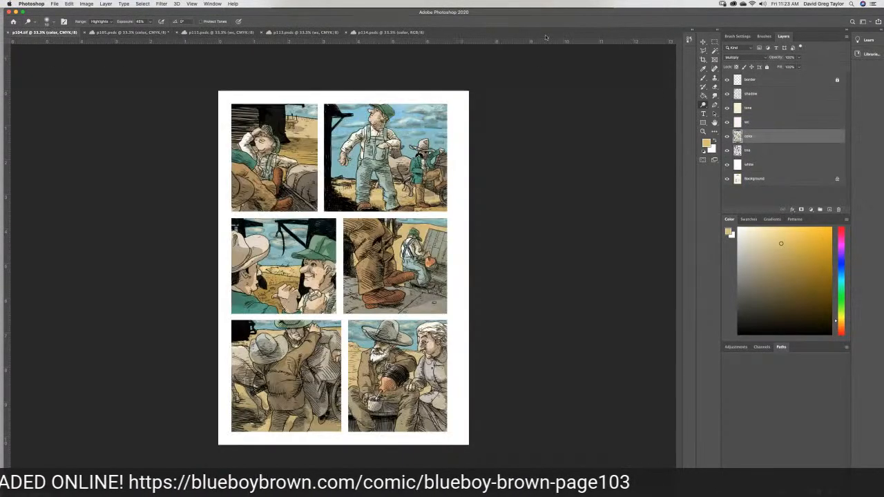
left_click(702, 68)
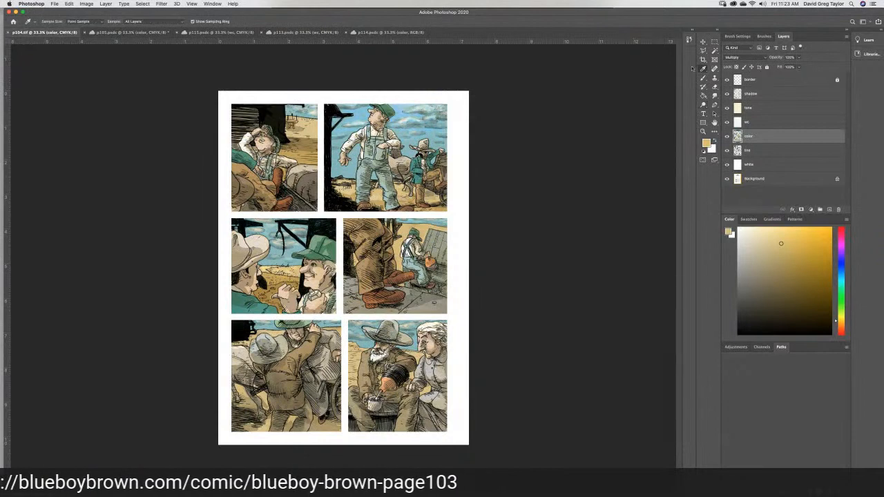
left_click(376, 116)
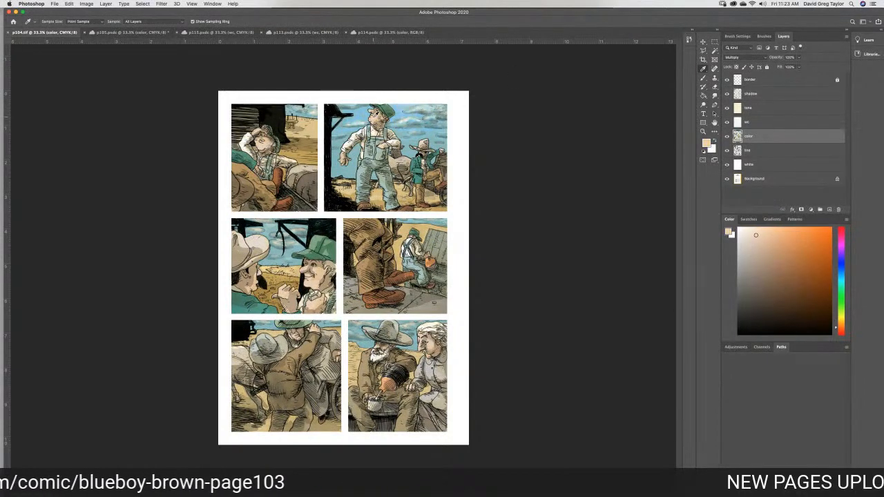
left_click(132, 34)
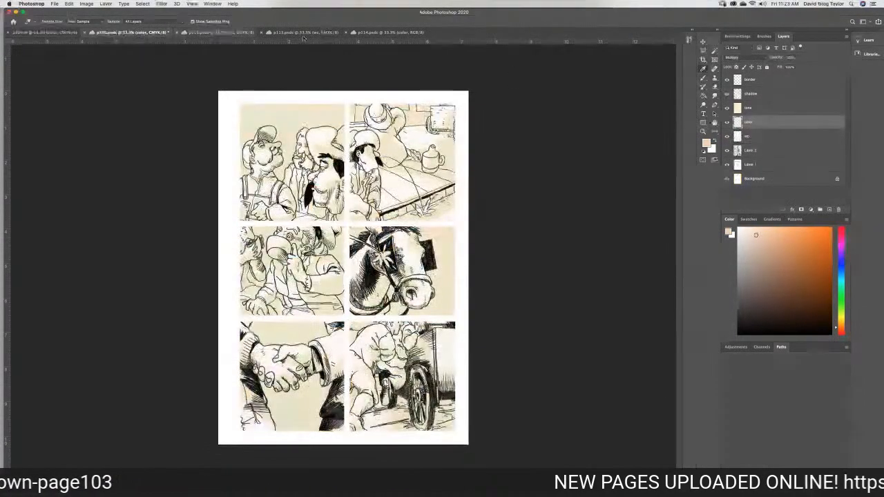
left_click(703, 78)
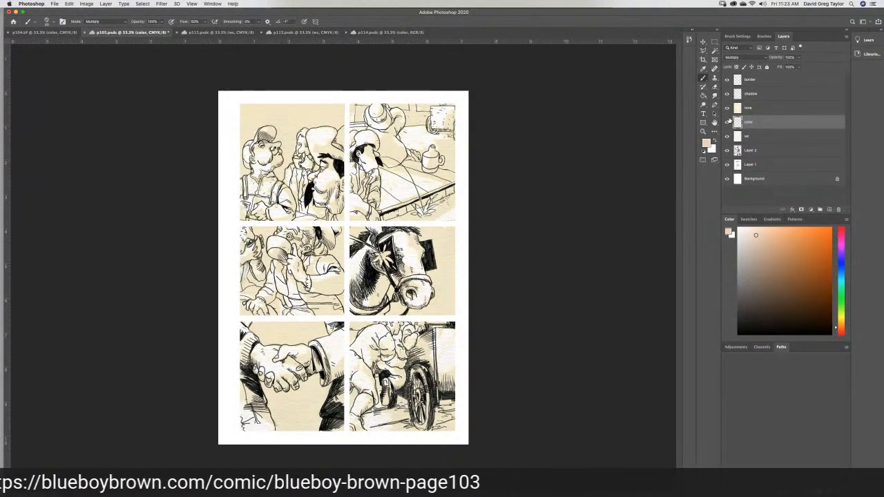
key("super+equal")
key("super+equal")
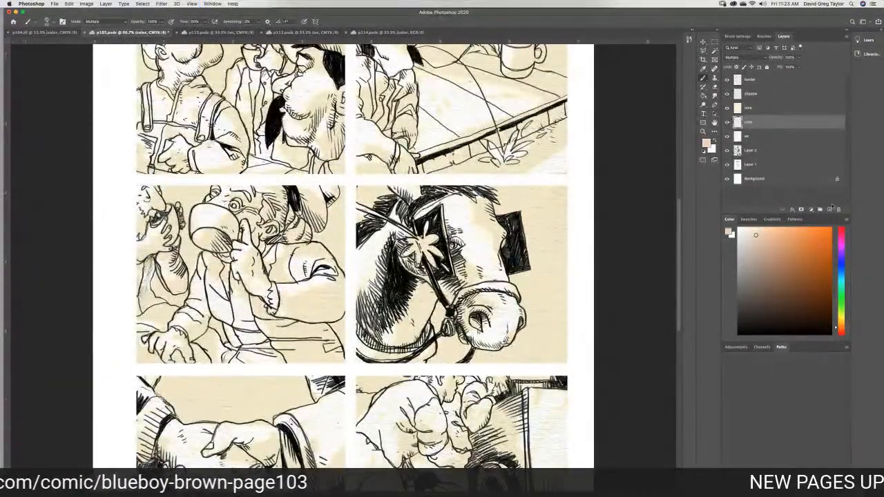
scroll(678, 249, "up", 2)
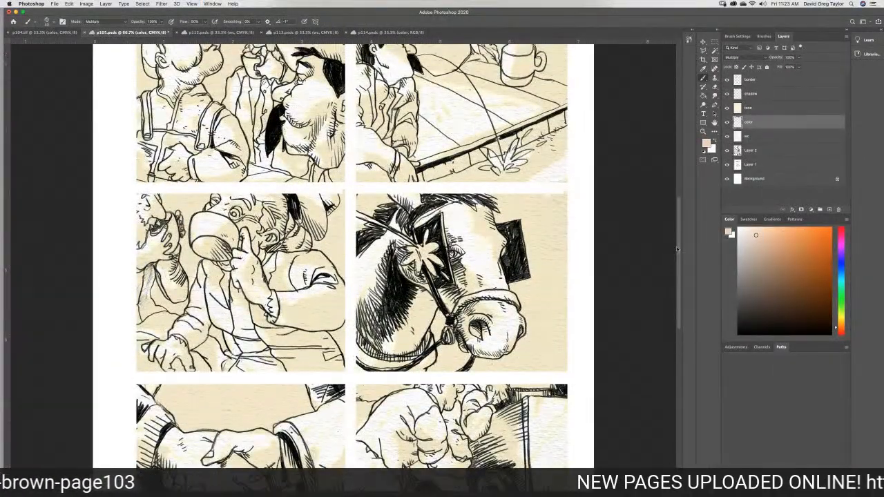
Paint the overalls man's face, neck and hand in the first panel with the sampled skin tone on the color layer
scroll(679, 249, "up", 5)
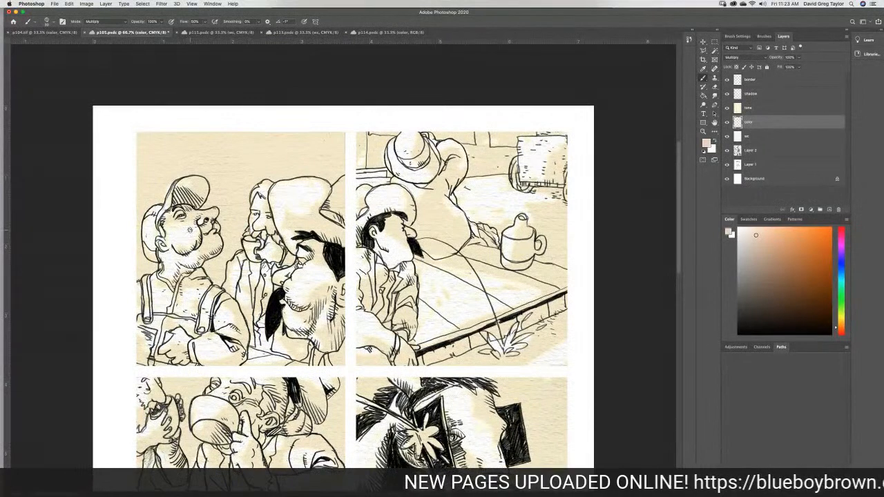
mouse_move(178, 228)
left_mouse_down()
mouse_move(164, 220)
mouse_move(181, 207)
mouse_move(216, 211)
mouse_move(220, 250)
mouse_move(173, 281)
mouse_move(164, 274)
mouse_move(165, 225)
mouse_move(165, 261)
mouse_move(173, 270)
mouse_move(185, 259)
mouse_move(190, 218)
mouse_move(175, 208)
mouse_move(183, 224)
mouse_move(209, 232)
mouse_move(204, 250)
mouse_move(219, 243)
mouse_move(188, 245)
mouse_move(201, 247)
left_mouse_up()
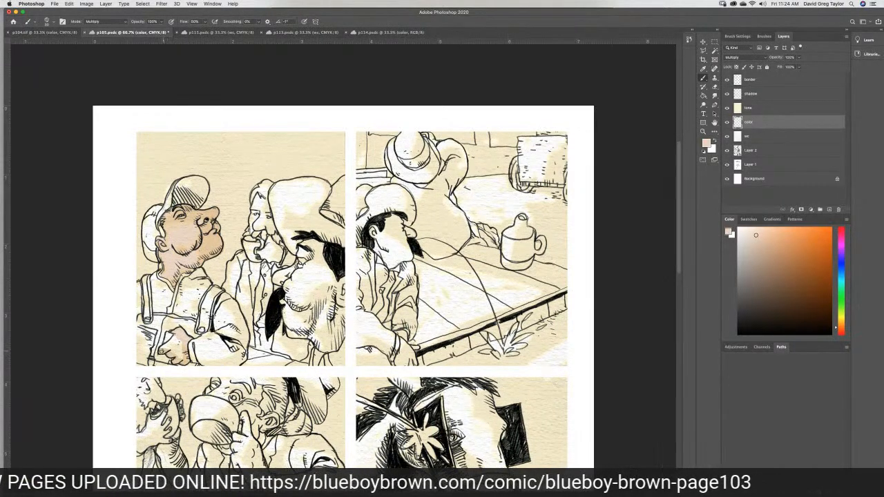
mouse_move(163, 350)
left_mouse_down()
mouse_move(176, 336)
mouse_move(180, 351)
mouse_move(171, 351)
left_mouse_up()
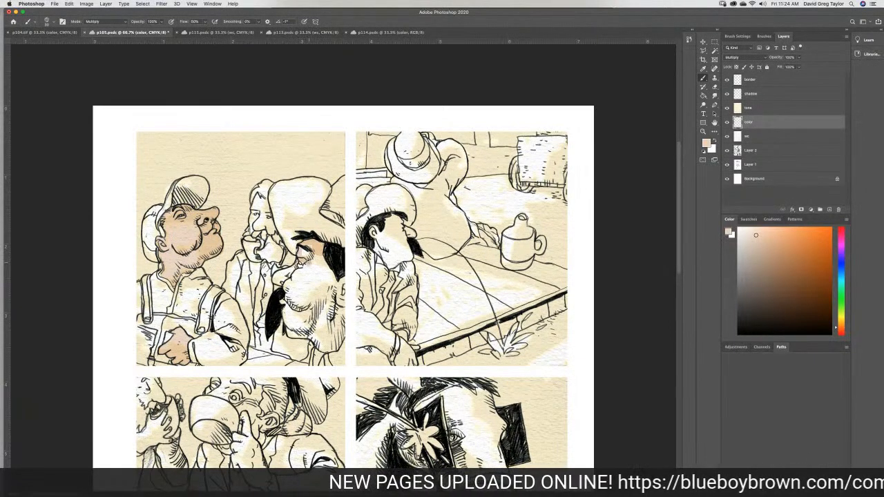
Paint the skin of the large black-haired, mustached man's face and neck in the first panel, and save the page
left_click_drag(314, 248, 311, 269)
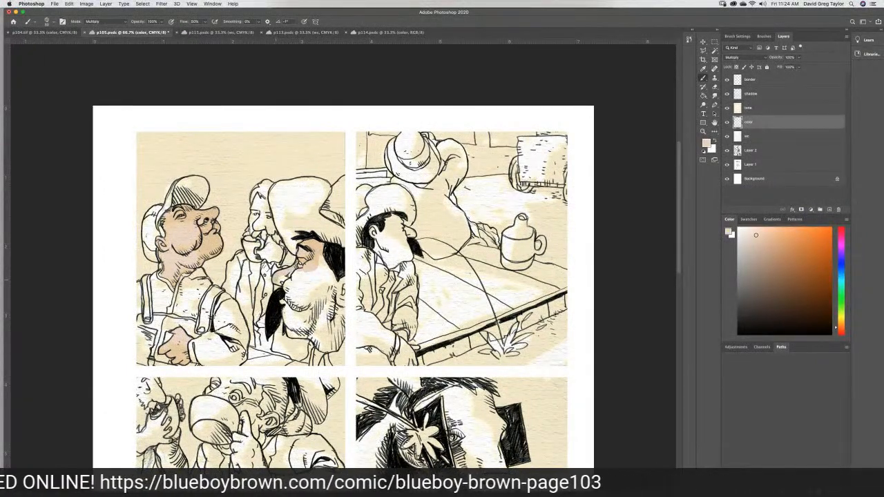
mouse_move(293, 274)
left_mouse_down()
mouse_move(315, 269)
mouse_move(321, 255)
mouse_move(329, 278)
mouse_move(337, 274)
mouse_move(346, 324)
left_mouse_up()
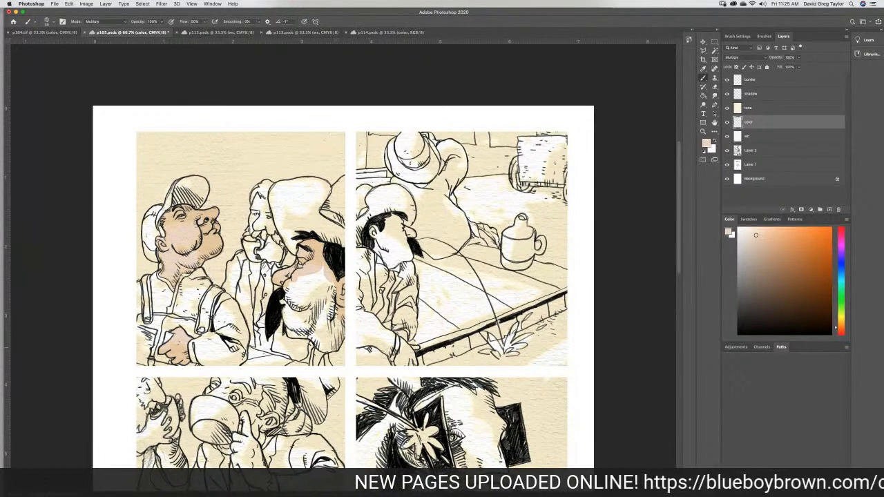
mouse_move(323, 351)
left_mouse_down()
mouse_move(290, 321)
mouse_move(285, 300)
mouse_move(304, 279)
mouse_move(326, 276)
mouse_move(332, 291)
left_mouse_up()
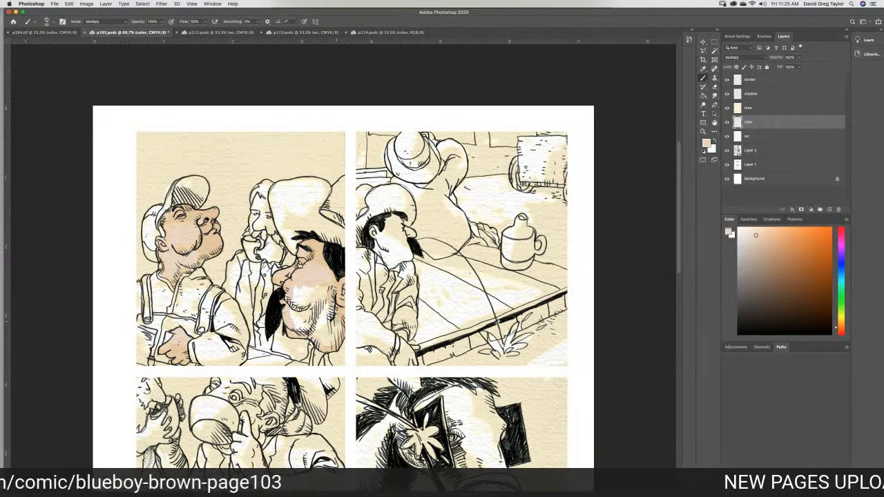
mouse_move(330, 341)
left_mouse_down()
mouse_move(327, 297)
mouse_move(292, 307)
mouse_move(294, 322)
mouse_move(312, 323)
left_mouse_up()
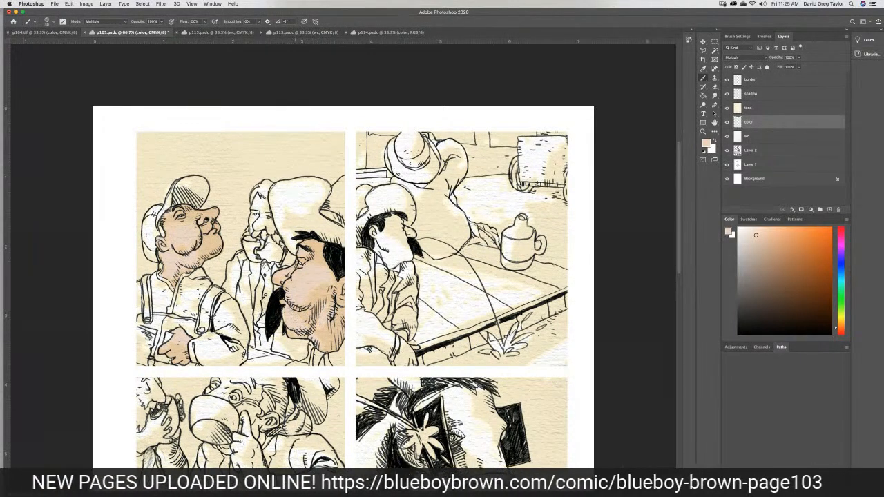
key("super+s")
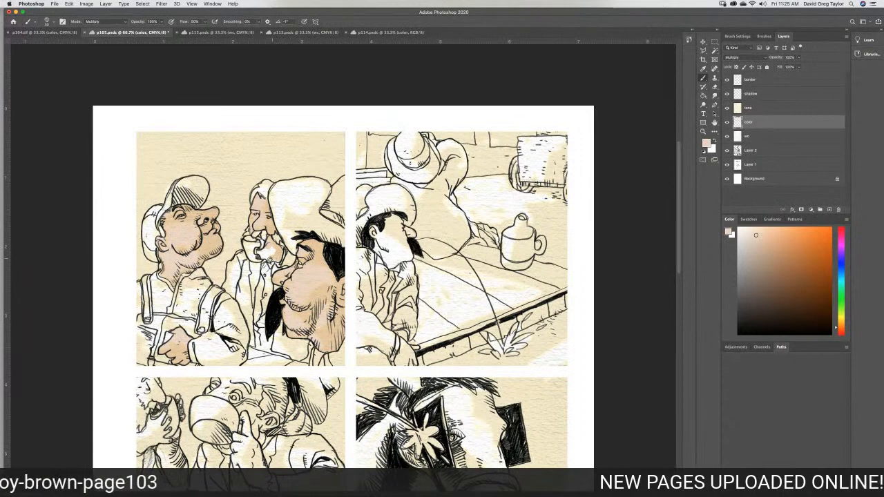
Add skin tone to the bearded man's face in the first panel and the mustached man's face and hand in the second
left_click_drag(265, 252, 270, 254)
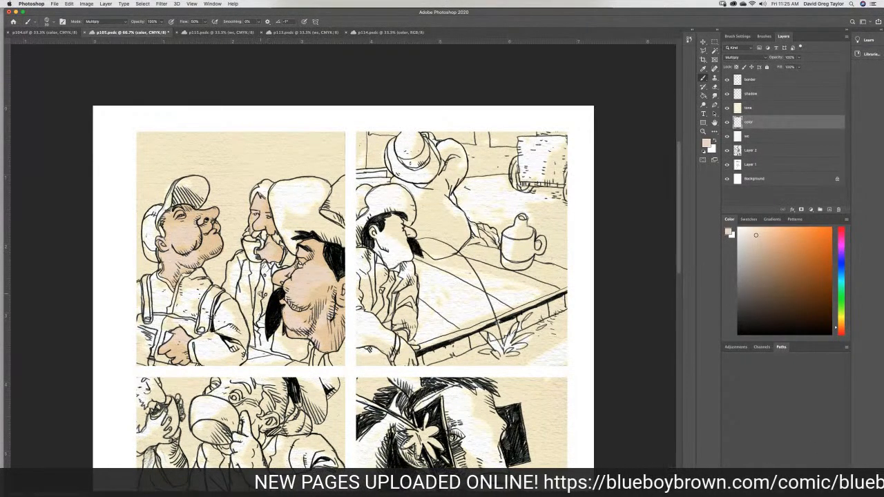
mouse_move(392, 224)
left_mouse_down()
mouse_move(395, 216)
mouse_move(411, 234)
mouse_move(406, 259)
mouse_move(412, 249)
mouse_move(394, 265)
mouse_move(373, 230)
mouse_move(404, 235)
mouse_move(400, 253)
mouse_move(387, 253)
mouse_move(374, 232)
mouse_move(397, 247)
mouse_move(375, 235)
mouse_move(395, 257)
left_mouse_up()
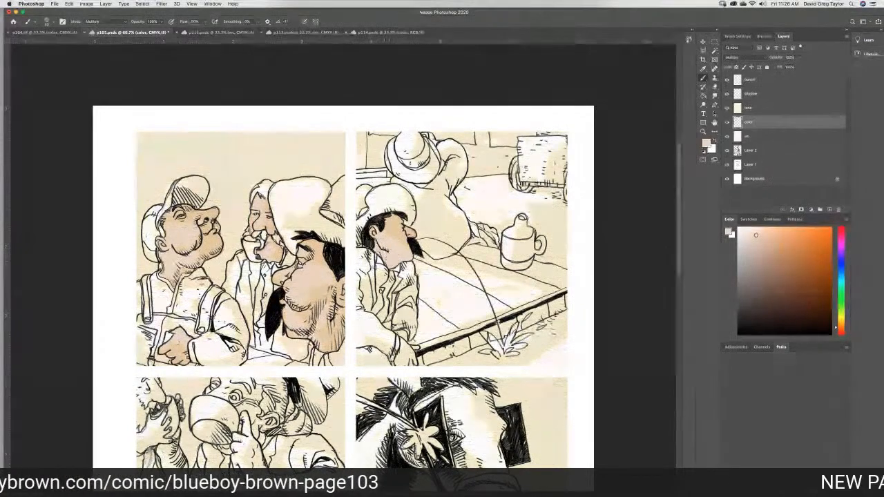
mouse_move(401, 334)
left_mouse_down()
mouse_move(413, 348)
mouse_move(408, 360)
mouse_move(402, 349)
mouse_move(398, 366)
mouse_move(412, 358)
left_mouse_up()
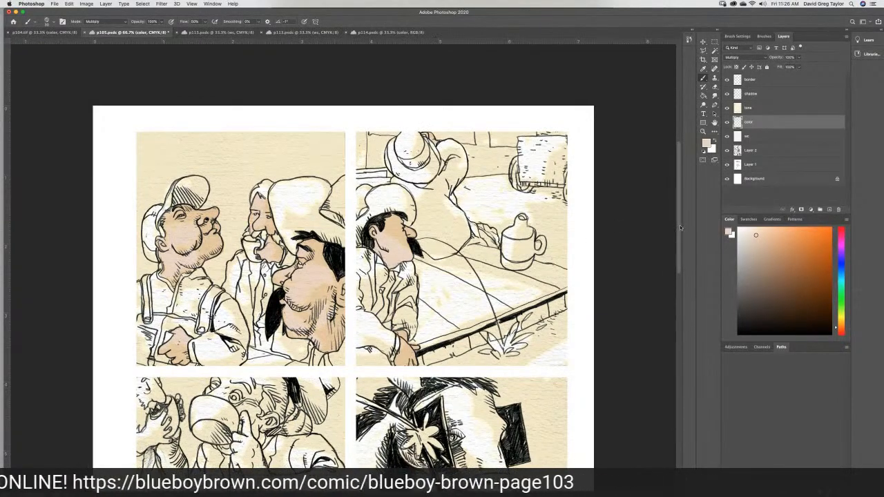
Paint skin tone on the faces and hands of the drinking man and his bearded neighbor in the third panel
scroll(680, 227, "down", 5)
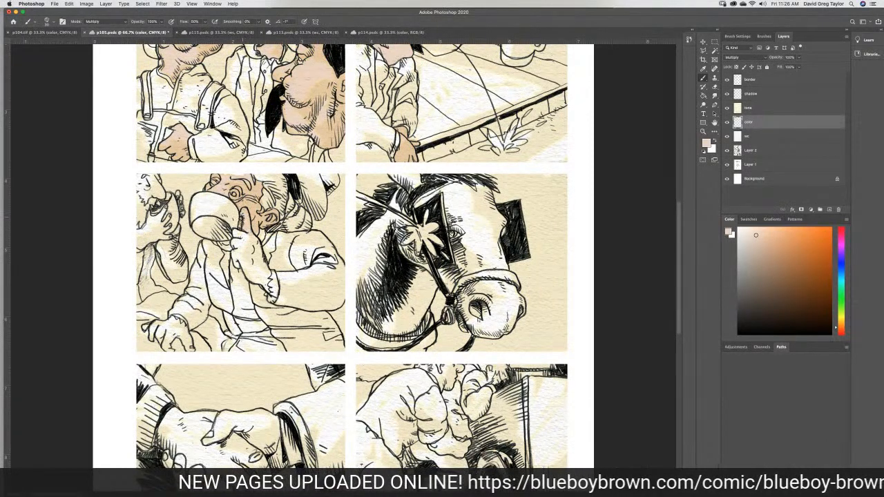
mouse_move(241, 242)
left_mouse_down()
mouse_move(257, 244)
mouse_move(260, 257)
left_mouse_up()
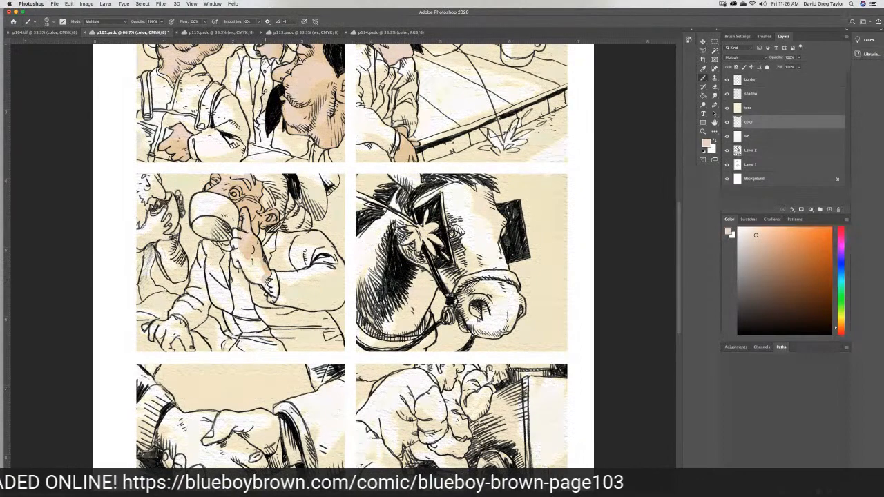
mouse_move(264, 286)
left_mouse_down()
mouse_move(241, 264)
mouse_move(236, 234)
mouse_move(256, 257)
mouse_move(254, 272)
mouse_move(250, 261)
left_mouse_up()
mouse_move(171, 324)
left_mouse_down()
mouse_move(191, 348)
mouse_move(156, 335)
mouse_move(158, 325)
mouse_move(171, 329)
left_mouse_up()
mouse_move(165, 229)
left_mouse_down()
mouse_move(159, 216)
mouse_move(167, 217)
mouse_move(158, 232)
mouse_move(166, 237)
mouse_move(151, 214)
mouse_move(138, 233)
mouse_move(154, 239)
mouse_move(136, 241)
left_mouse_up()
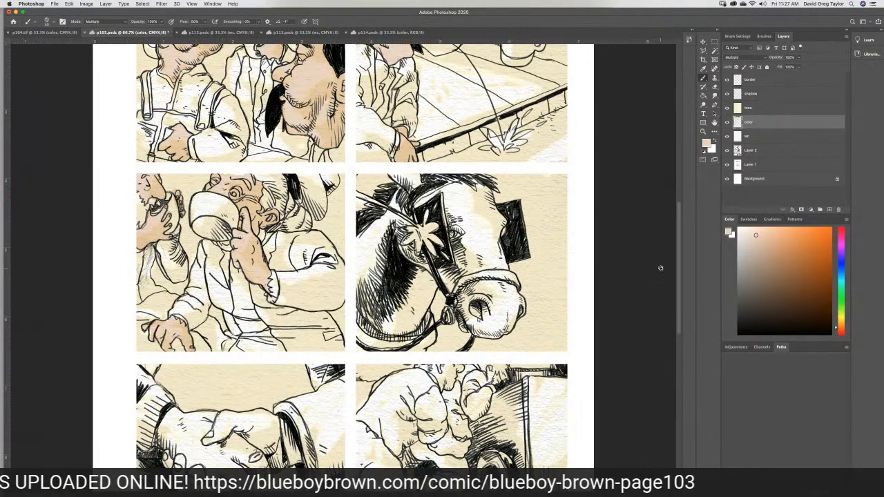
Paint skin tone on the clasped hands in the handshake panel and the figure's face and hand in the wagon panel
left_click_drag(678, 245, 718, 307)
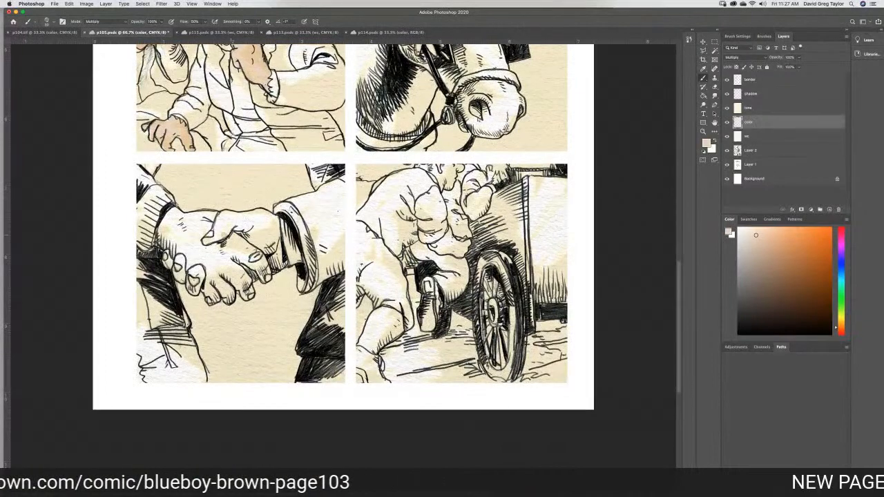
left_click_drag(178, 221, 170, 213)
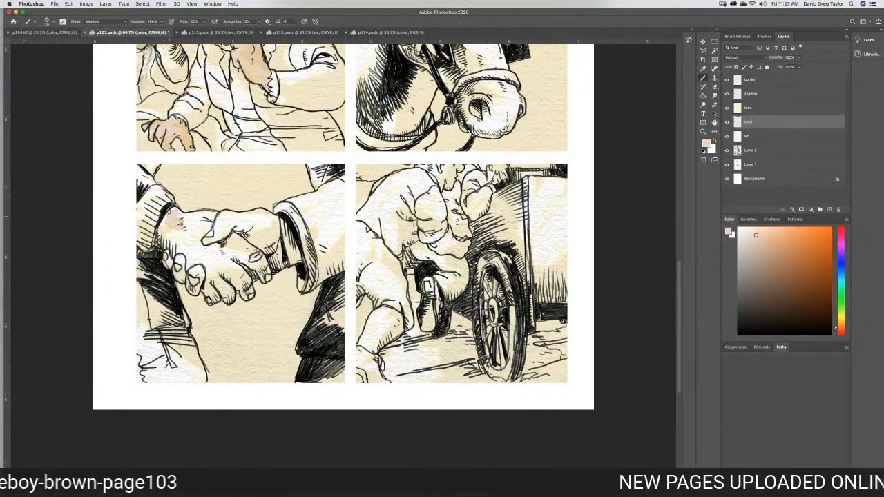
mouse_move(184, 215)
left_mouse_down()
mouse_move(273, 214)
mouse_move(283, 254)
mouse_move(262, 258)
mouse_move(260, 275)
left_mouse_up()
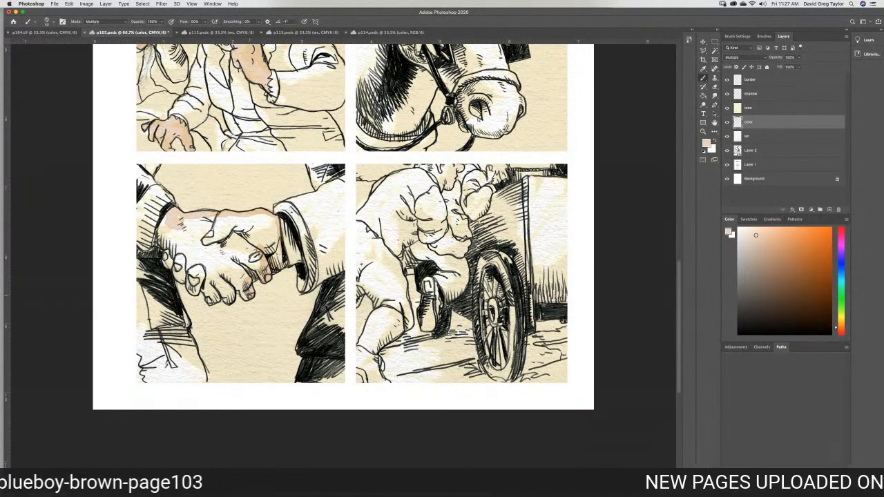
left_click_drag(244, 295, 213, 299)
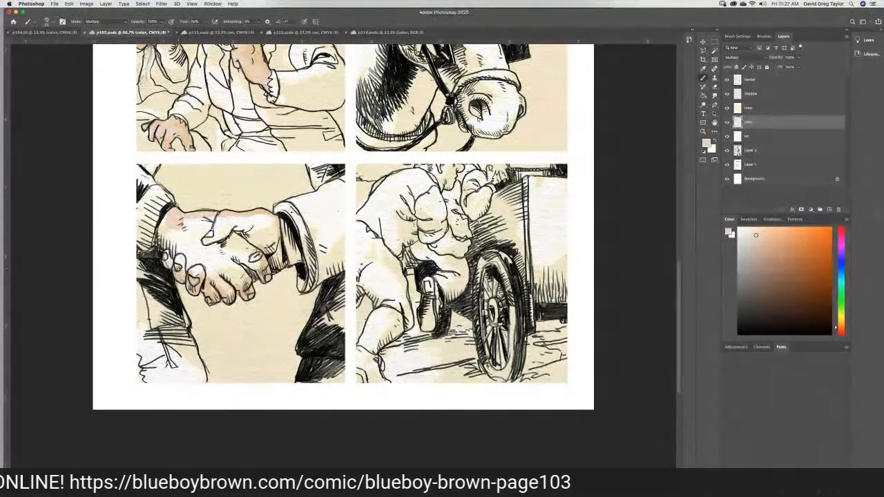
mouse_move(164, 255)
left_mouse_down()
mouse_move(223, 262)
mouse_move(209, 275)
mouse_move(226, 279)
mouse_move(234, 296)
mouse_move(222, 274)
mouse_move(239, 279)
mouse_move(233, 258)
mouse_move(250, 263)
mouse_move(247, 255)
mouse_move(212, 249)
mouse_move(187, 272)
mouse_move(214, 286)
mouse_move(232, 250)
mouse_move(244, 264)
mouse_move(250, 241)
mouse_move(275, 243)
mouse_move(279, 261)
mouse_move(255, 226)
mouse_move(272, 220)
mouse_move(214, 222)
mouse_move(246, 228)
mouse_move(203, 243)
mouse_move(165, 239)
mouse_move(169, 220)
mouse_move(163, 222)
mouse_move(160, 237)
mouse_move(253, 220)
left_mouse_up()
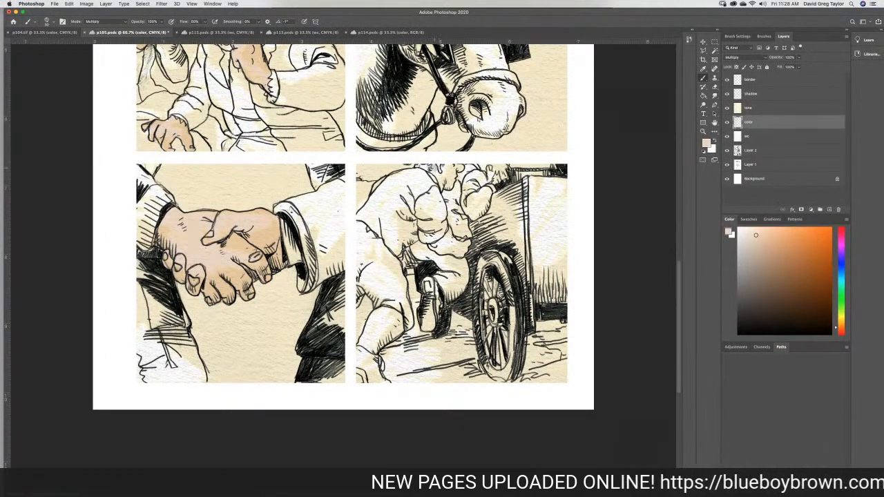
mouse_move(417, 165)
left_mouse_down()
mouse_move(438, 173)
mouse_move(449, 166)
left_mouse_up()
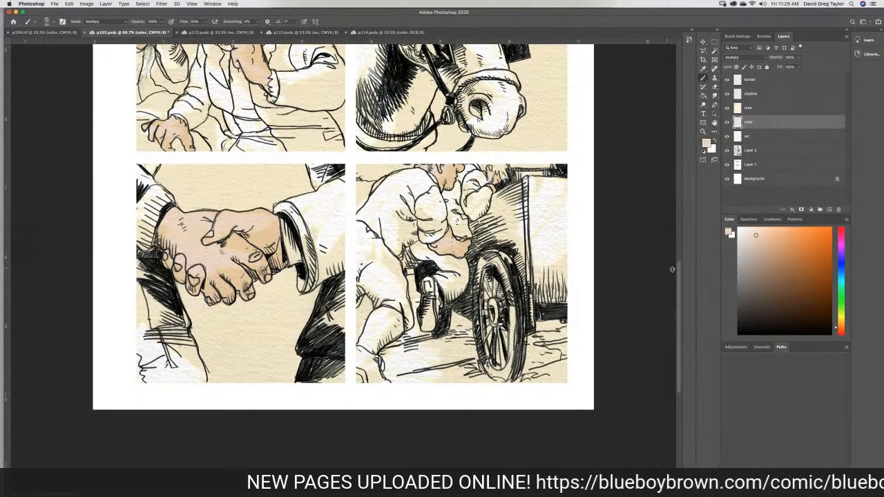
Sample the cap's green from p104.tif and brush it over the overalls man's cap in the first panel of p105.psdc
left_click_drag(678, 275, 653, 115)
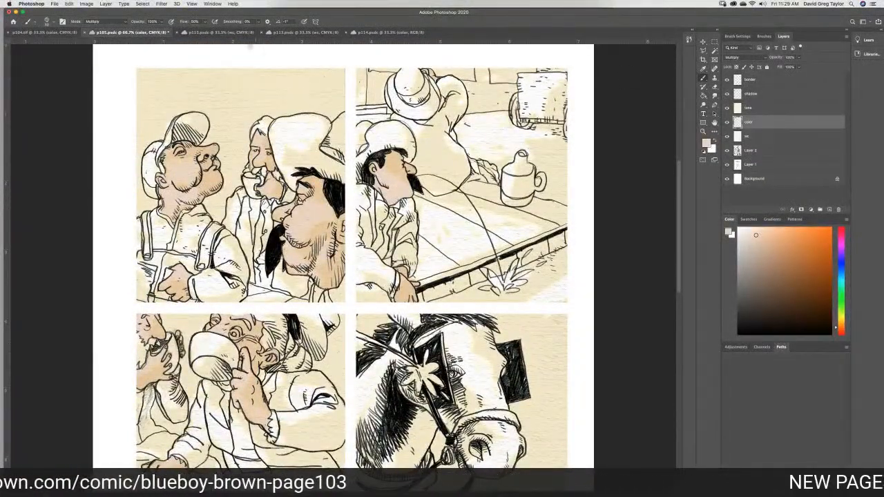
left_click(40, 33)
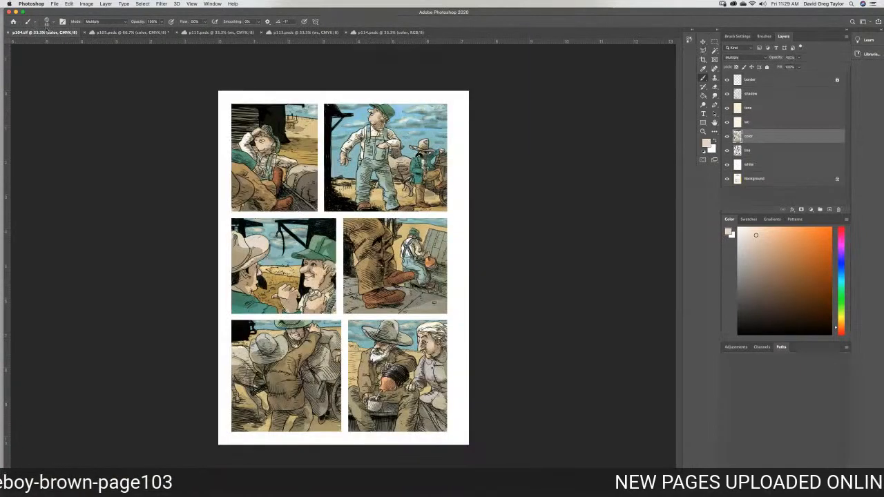
left_click(703, 70)
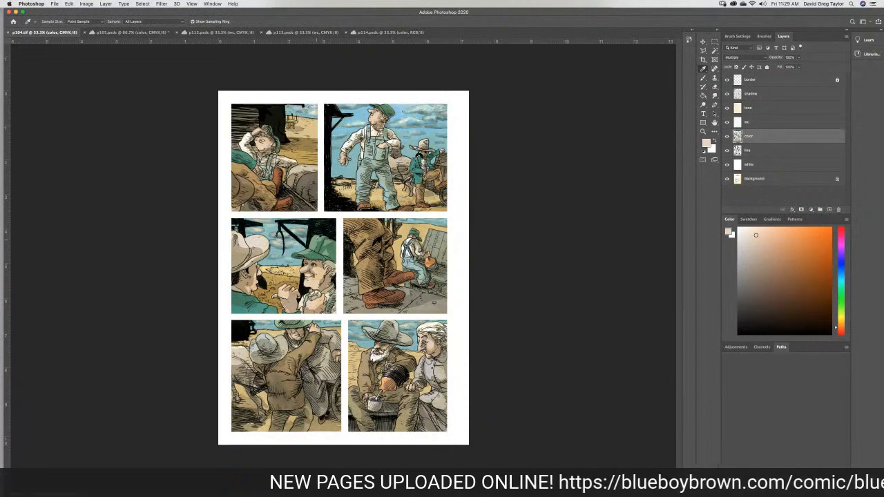
left_click(316, 240)
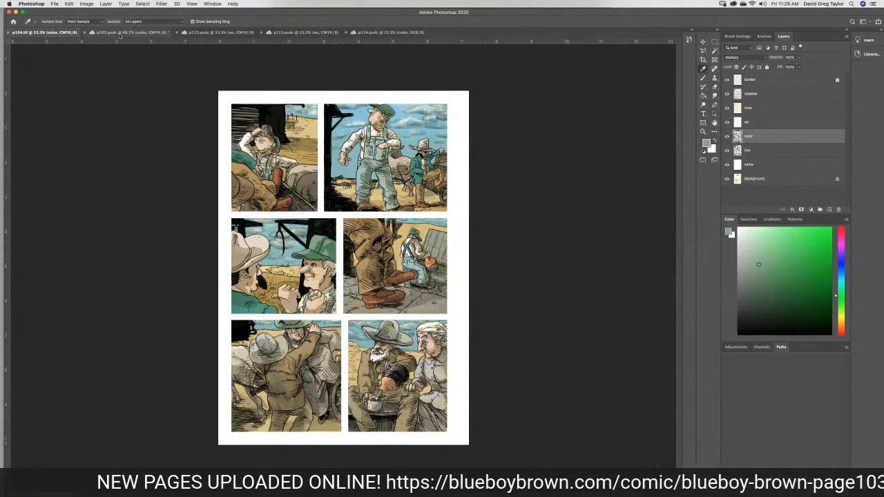
left_click(125, 33)
left_click(704, 78)
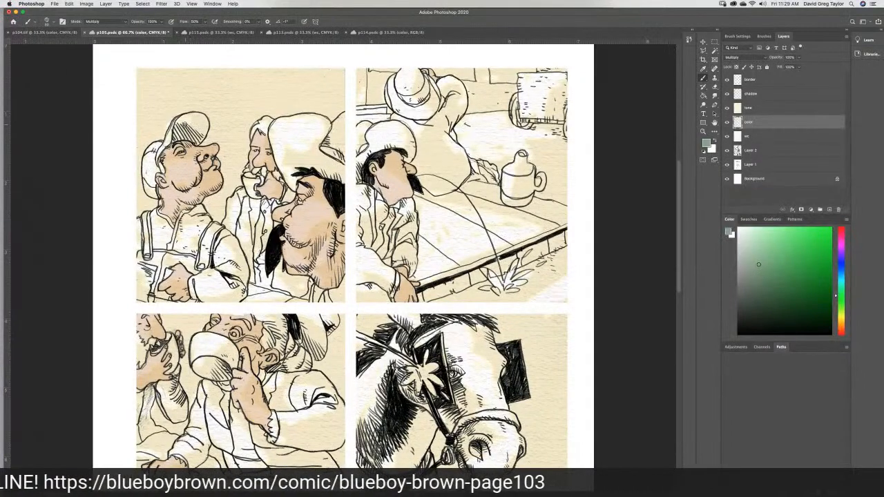
mouse_move(175, 127)
left_mouse_down()
mouse_move(205, 119)
mouse_move(198, 141)
mouse_move(171, 141)
mouse_move(174, 127)
mouse_move(196, 130)
mouse_move(152, 148)
mouse_move(156, 167)
left_mouse_up()
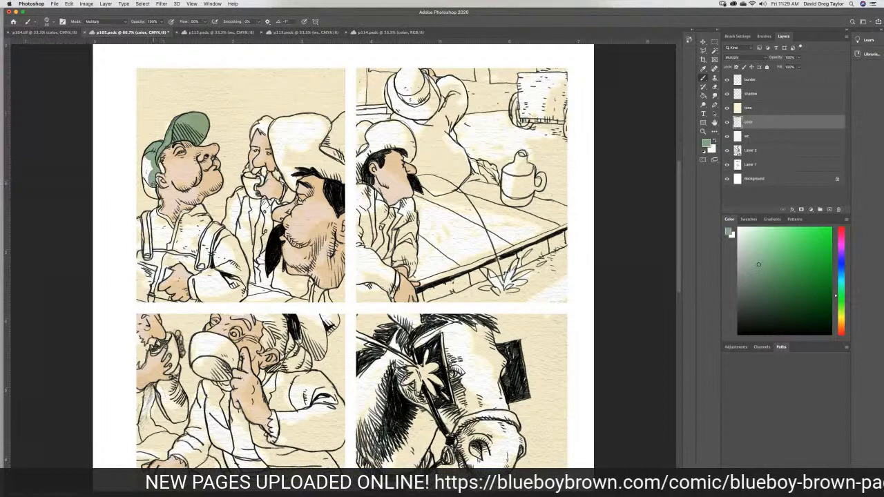
mouse_move(153, 184)
left_mouse_down()
mouse_move(154, 196)
mouse_move(147, 158)
mouse_move(149, 172)
left_mouse_up()
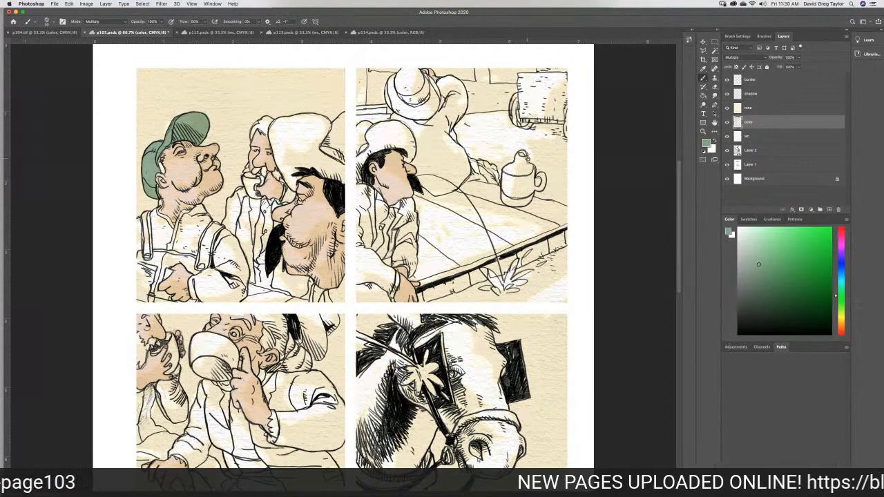
Sample the overalls' blue-green from p104.tif with its tone layer hidden, and paint the overalls and straps in p105.psdc's first panel
left_click_drag(679, 221, 685, 199)
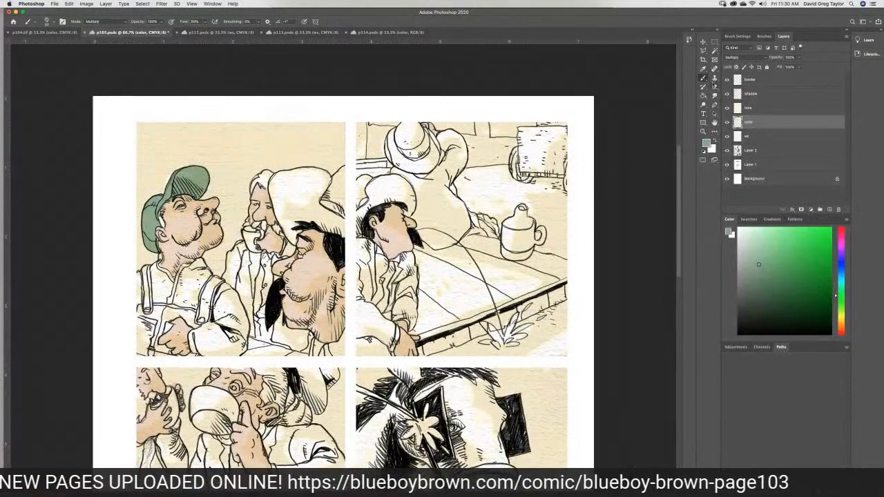
left_click(703, 69)
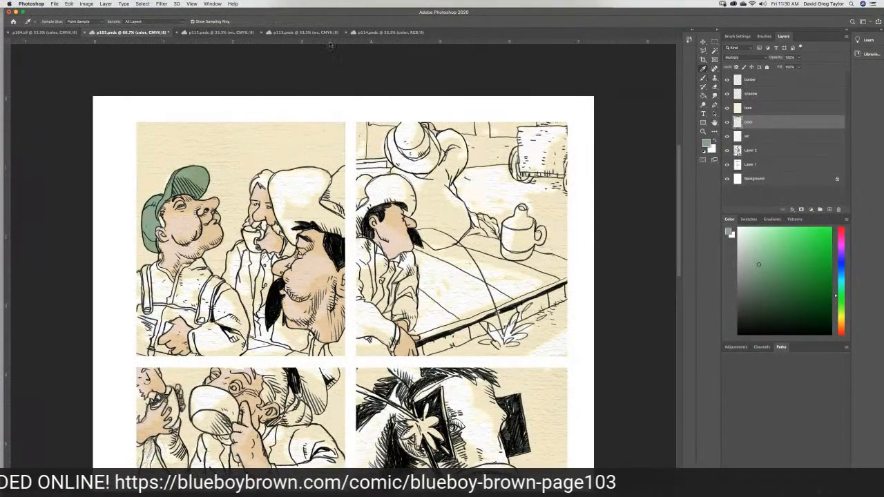
left_click(43, 33)
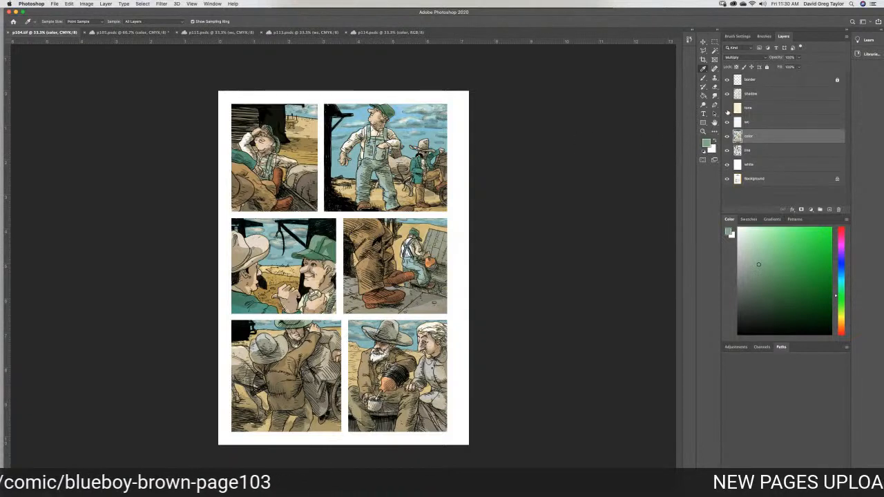
left_click(360, 172)
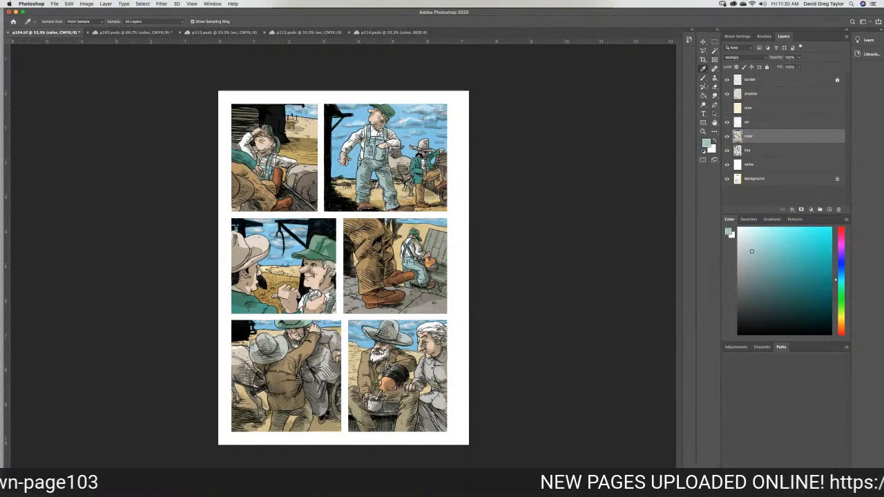
left_click(131, 32)
key("b")
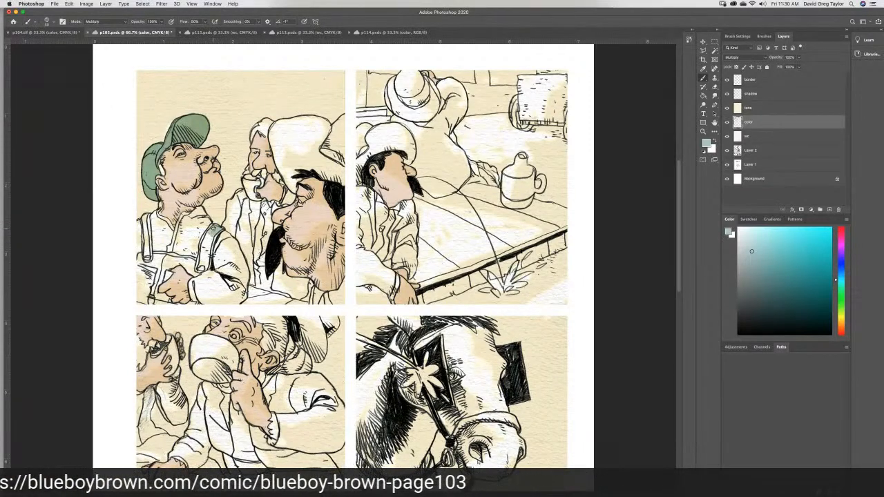
mouse_move(209, 232)
left_mouse_down()
mouse_move(201, 272)
mouse_move(215, 236)
mouse_move(203, 266)
mouse_move(157, 256)
mouse_move(181, 259)
mouse_move(166, 270)
mouse_move(162, 296)
mouse_move(193, 304)
mouse_move(142, 302)
mouse_move(140, 290)
mouse_move(147, 282)
mouse_move(152, 289)
mouse_move(163, 266)
mouse_move(145, 261)
mouse_move(138, 279)
mouse_move(148, 220)
left_mouse_up()
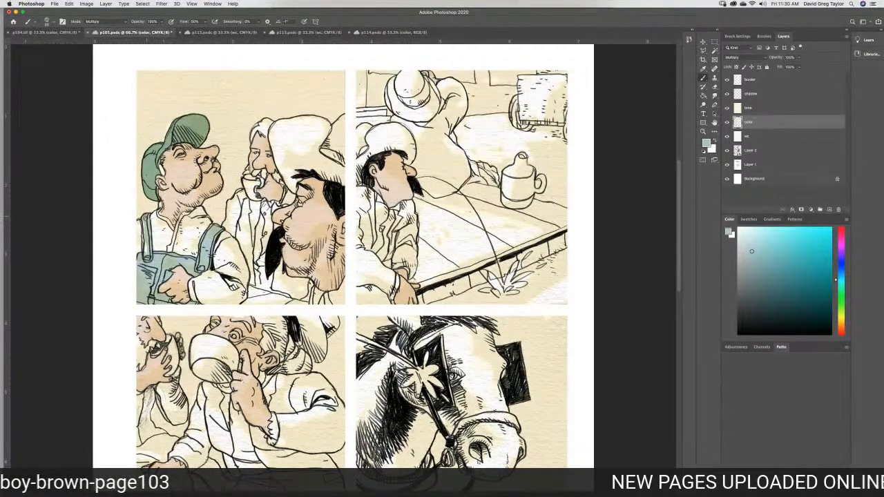
left_click_drag(146, 224, 144, 257)
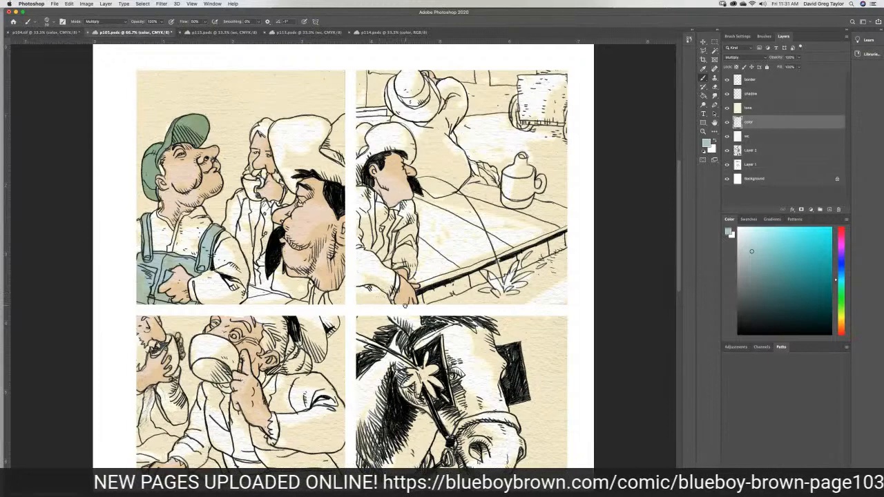
Sample the bearded man's jacket brown from p104.tif and paint his jacket in the first panel of p105.psdc
left_click(206, 34)
left_click(53, 33)
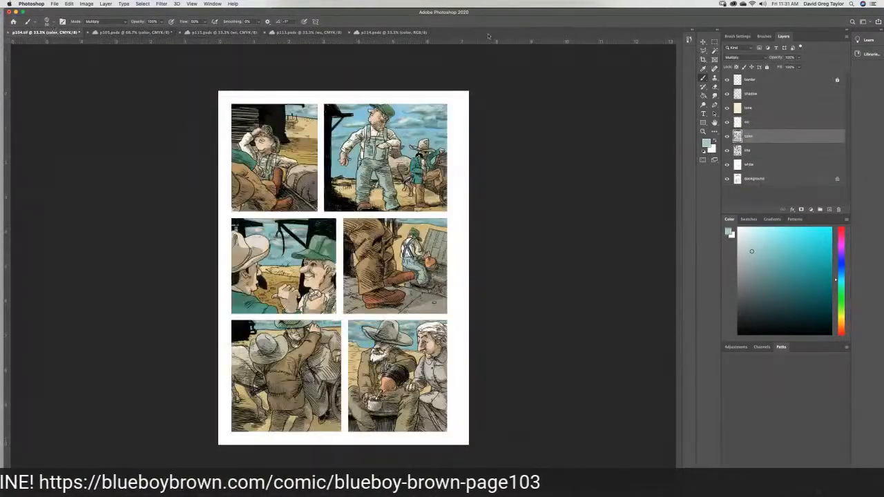
left_click(703, 68)
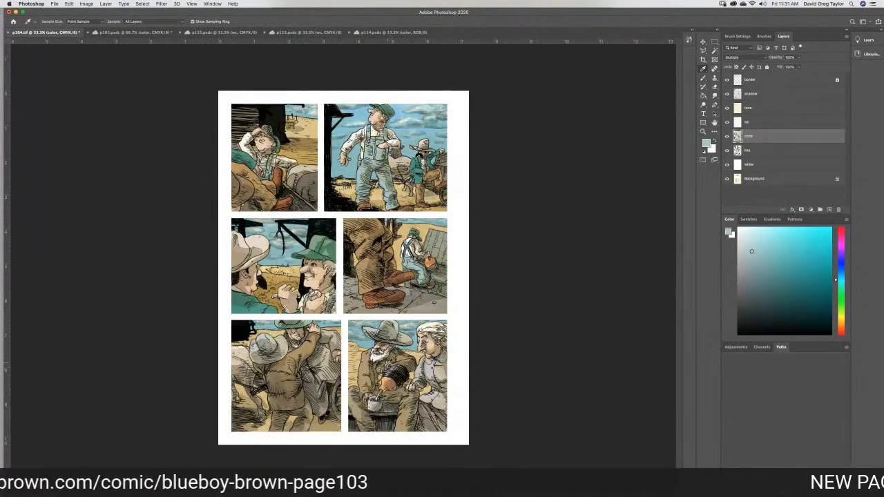
left_click(363, 370)
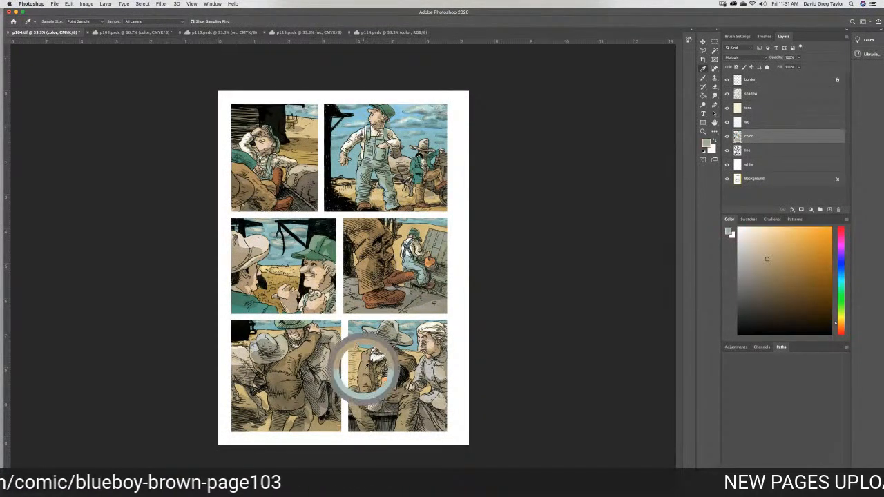
left_click(121, 33)
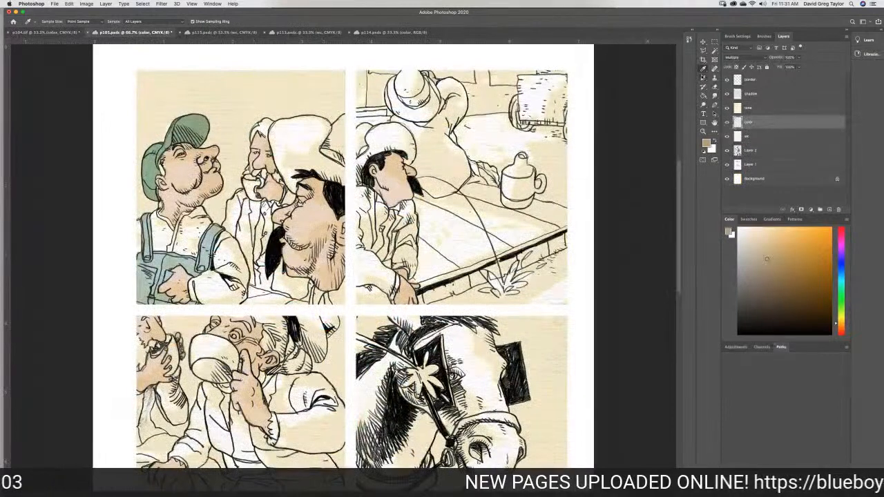
left_click(703, 78)
mouse_move(230, 216)
left_mouse_down()
mouse_move(240, 192)
mouse_move(245, 200)
left_mouse_up()
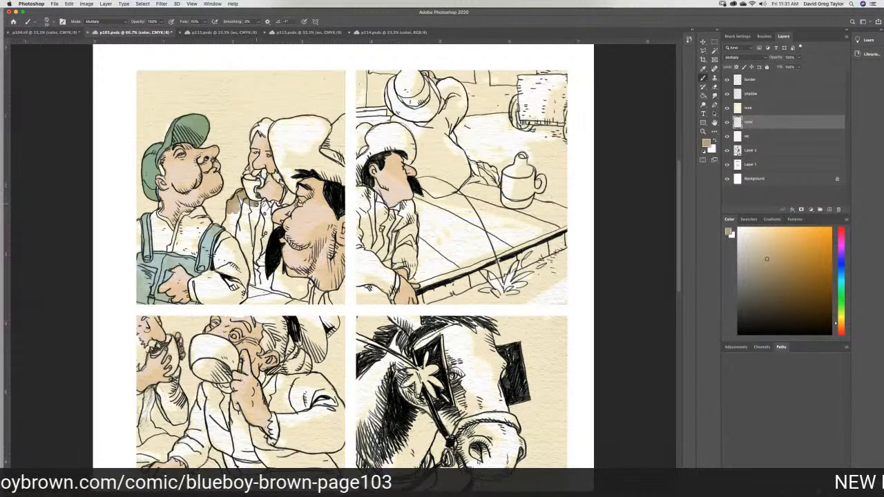
mouse_move(259, 205)
left_mouse_down()
mouse_move(250, 250)
mouse_move(226, 224)
mouse_move(239, 201)
mouse_move(255, 216)
mouse_move(234, 219)
mouse_move(245, 238)
mouse_move(248, 228)
mouse_move(254, 280)
left_mouse_up()
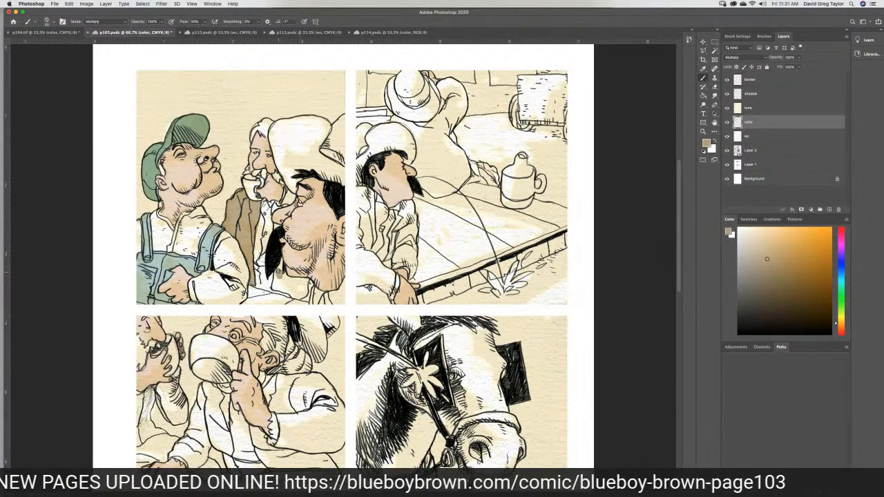
mouse_move(281, 260)
left_mouse_down()
mouse_move(275, 287)
mouse_move(306, 290)
mouse_move(305, 277)
mouse_move(283, 276)
mouse_move(299, 290)
mouse_move(294, 285)
left_mouse_up()
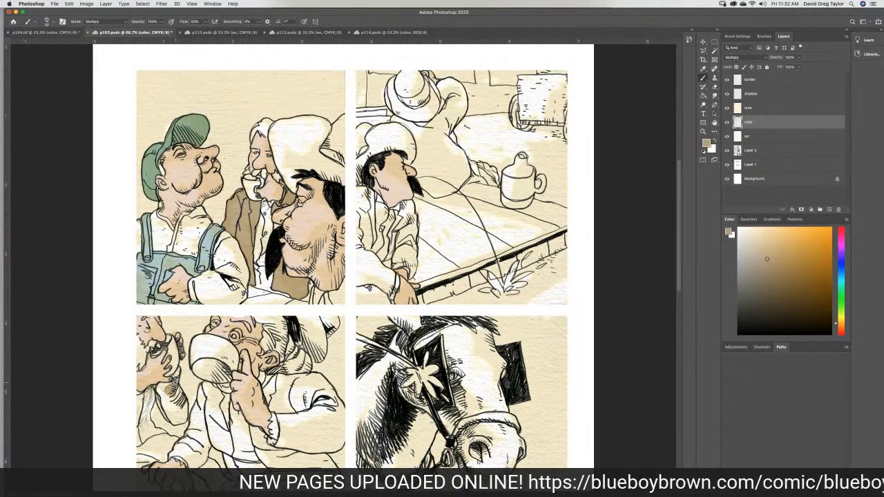
Paint the same brown on the bearded man's jacket in the third panel and on the rear figure's jacket in the wagon panel
mouse_move(158, 387)
left_mouse_down()
mouse_move(167, 419)
mouse_move(184, 417)
mouse_move(177, 386)
mouse_move(174, 410)
mouse_move(181, 407)
mouse_move(153, 390)
mouse_move(148, 396)
mouse_move(144, 438)
mouse_move(160, 433)
mouse_move(150, 421)
mouse_move(151, 400)
mouse_move(146, 411)
left_mouse_up()
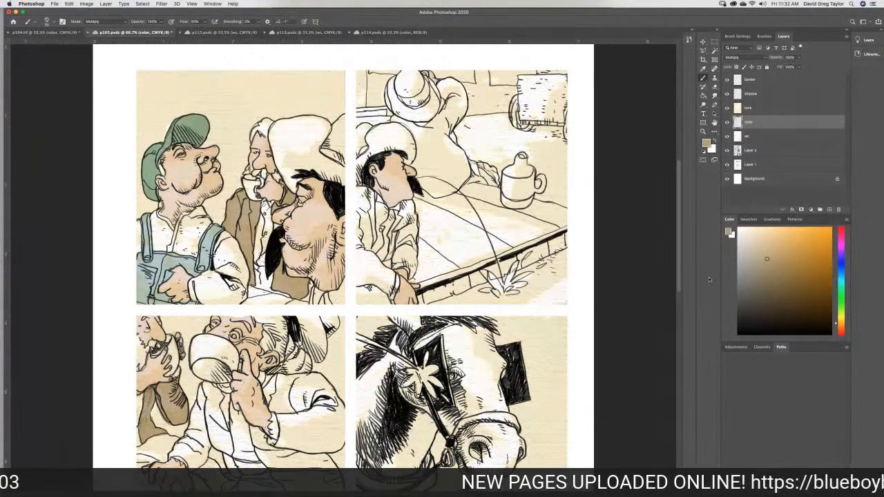
left_click_drag(679, 279, 680, 280)
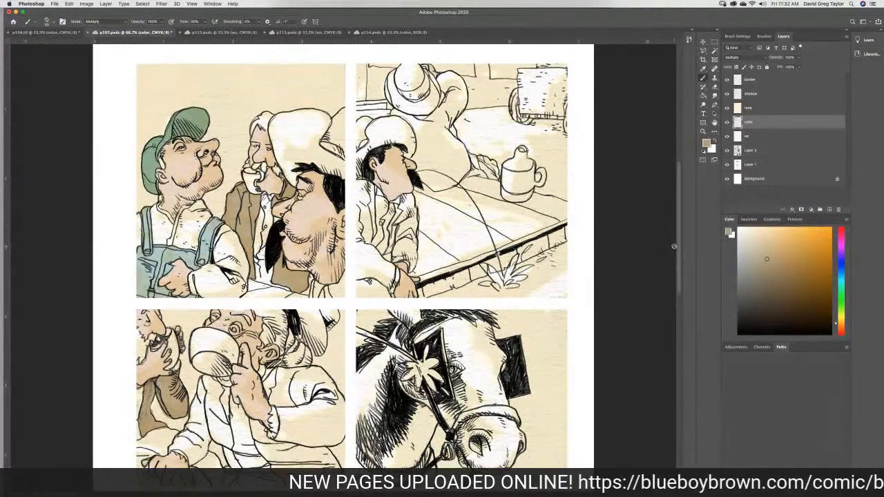
left_click_drag(679, 246, 680, 357)
mouse_move(469, 207)
left_mouse_down()
mouse_move(472, 195)
mouse_move(481, 200)
left_mouse_up()
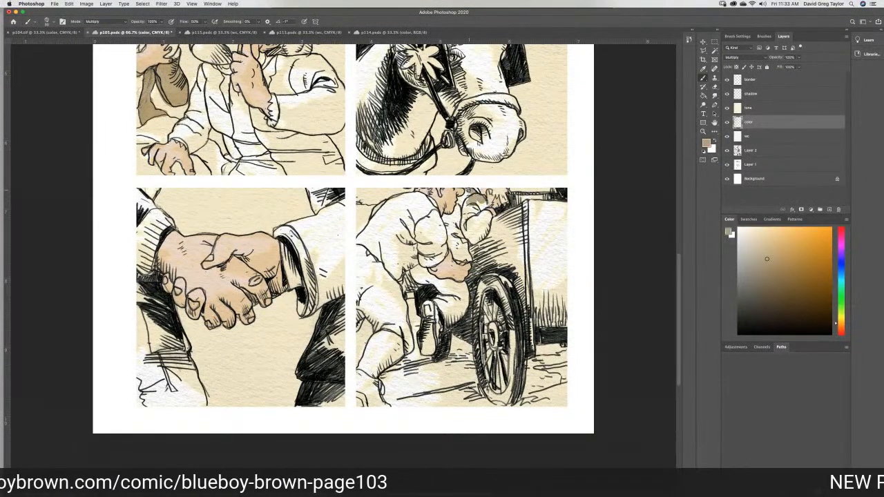
mouse_move(467, 193)
left_mouse_down()
mouse_move(444, 217)
mouse_move(463, 259)
mouse_move(464, 241)
mouse_move(455, 238)
mouse_move(462, 255)
mouse_move(459, 229)
mouse_move(450, 224)
mouse_move(465, 200)
mouse_move(488, 215)
mouse_move(476, 240)
mouse_move(465, 217)
mouse_move(481, 235)
mouse_move(466, 228)
left_mouse_up()
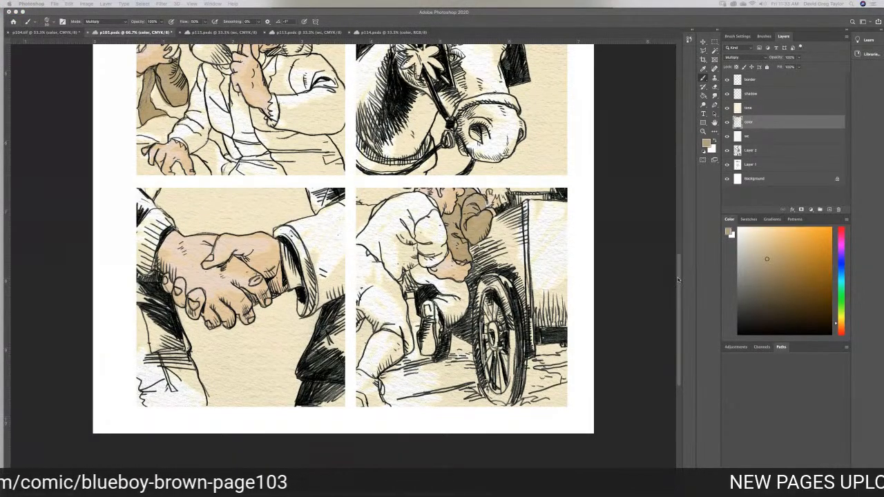
Sample the bearded man's trouser brown from p104.tif and brush it onto his clothing below the jacket in p105.psdc's first panel
left_click_drag(678, 279, 639, 204)
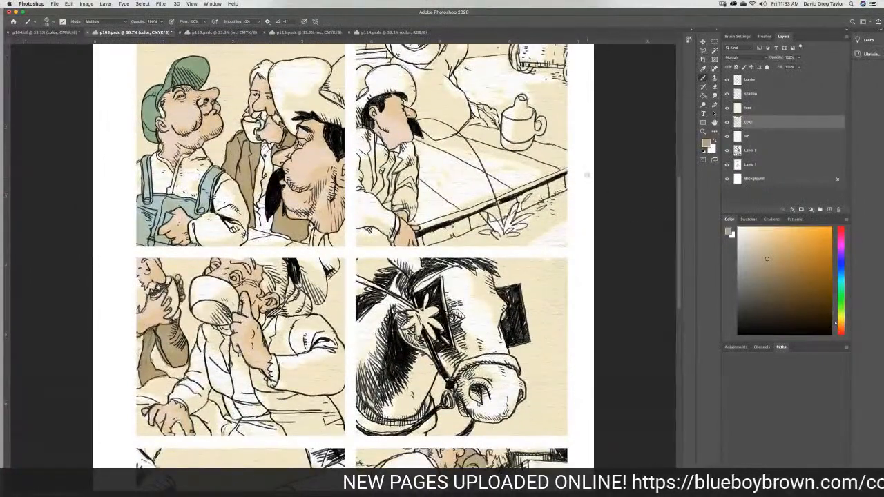
left_click(36, 33)
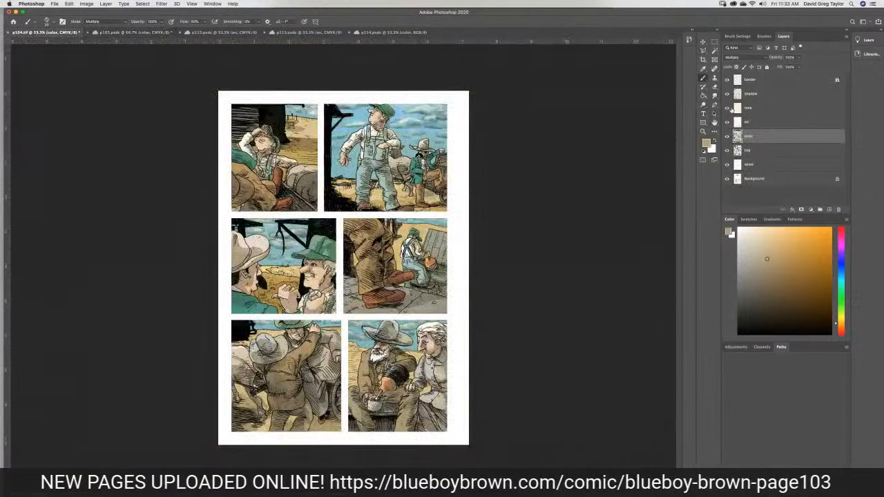
left_click(703, 69)
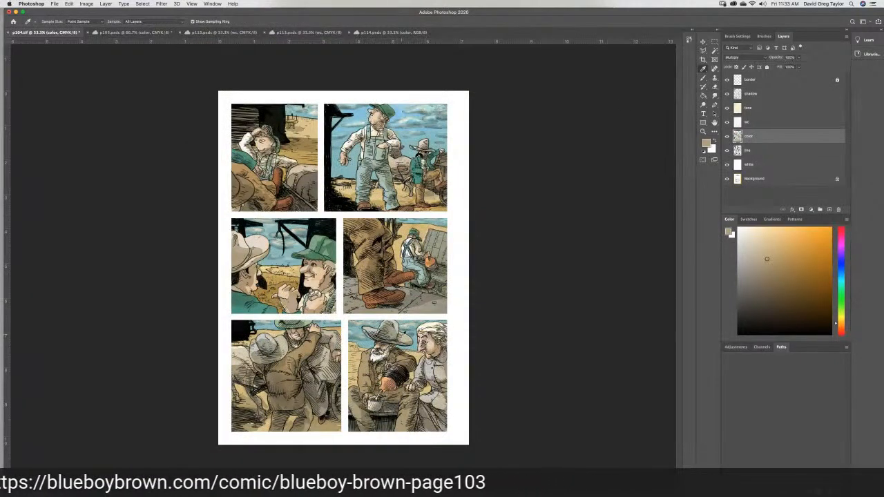
left_click(406, 411)
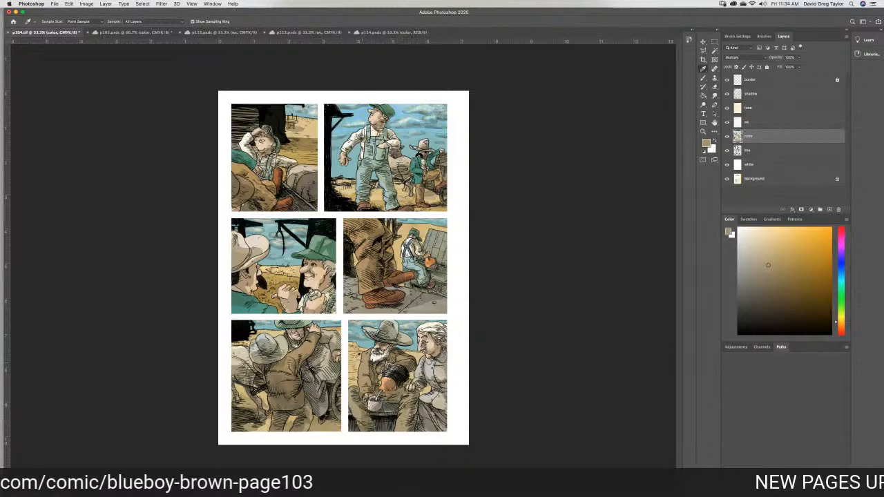
left_click(133, 34)
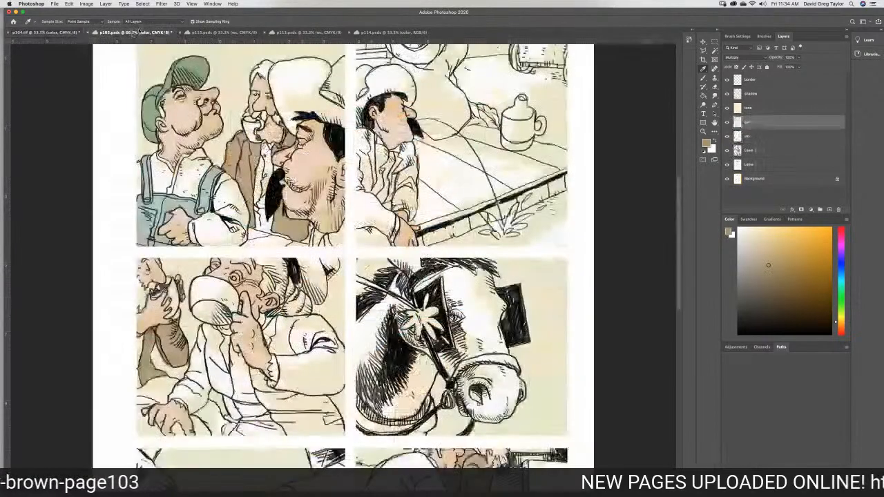
left_click(703, 78)
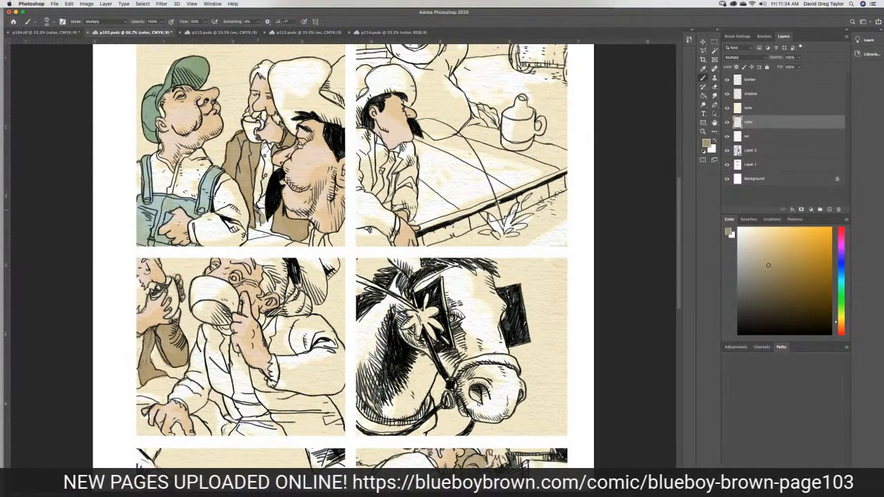
mouse_move(255, 207)
left_mouse_down()
mouse_move(269, 218)
mouse_move(258, 225)
mouse_move(284, 237)
left_mouse_up()
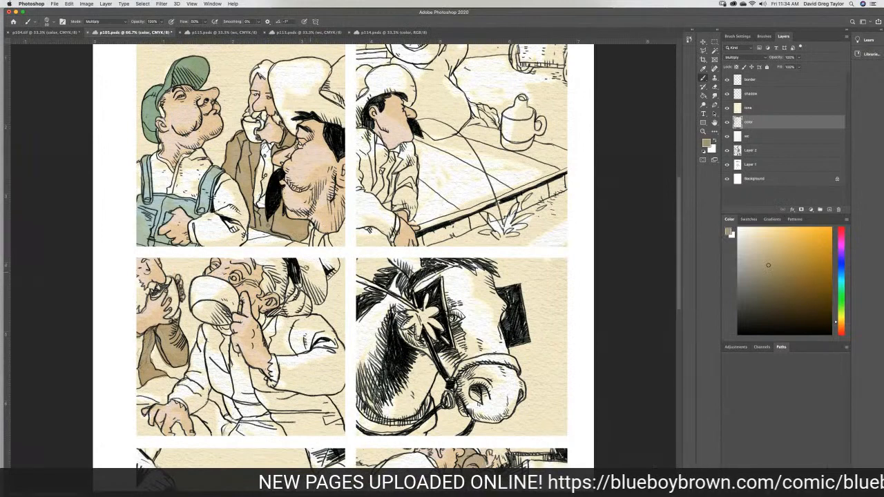
left_click_drag(268, 220, 270, 227)
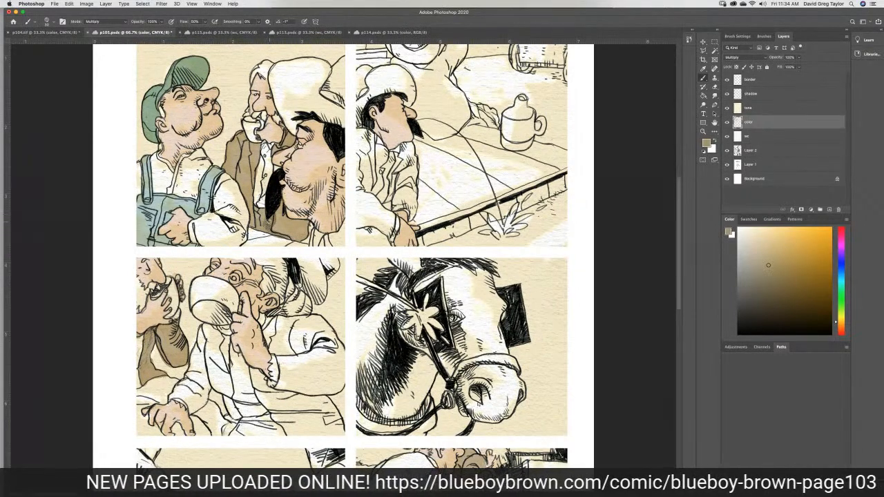
left_click(44, 32)
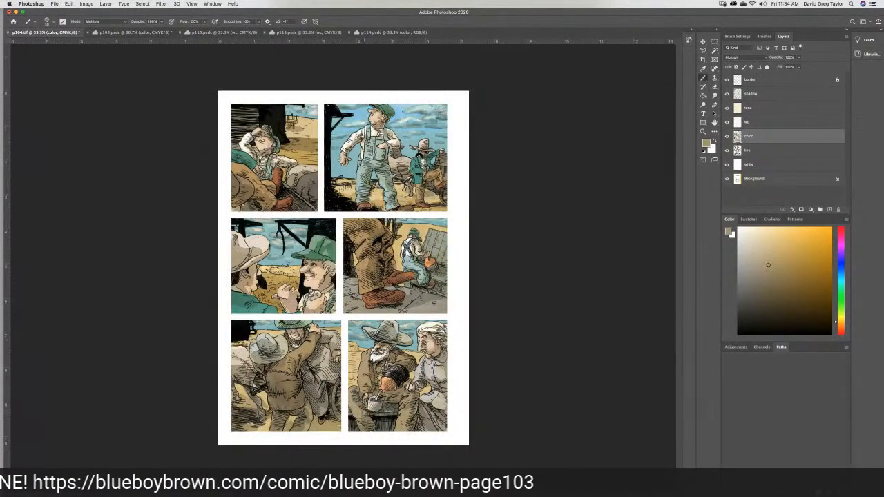
left_click(126, 33)
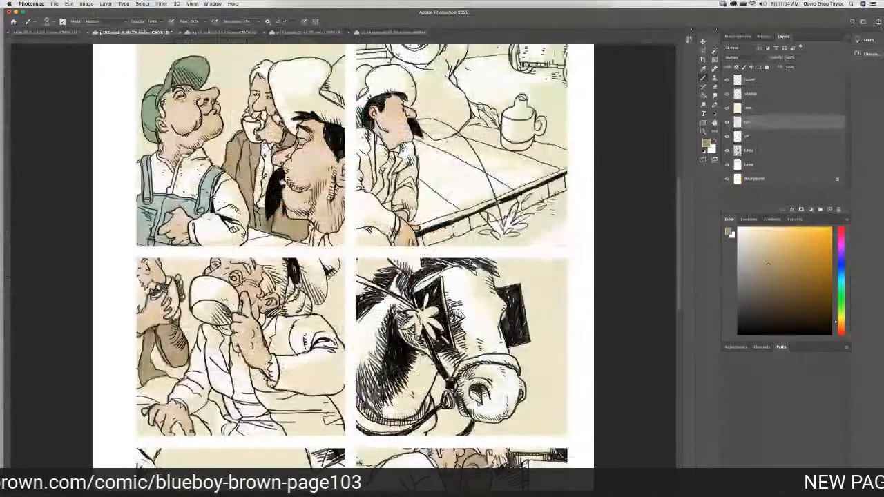
left_click_drag(256, 211, 261, 226)
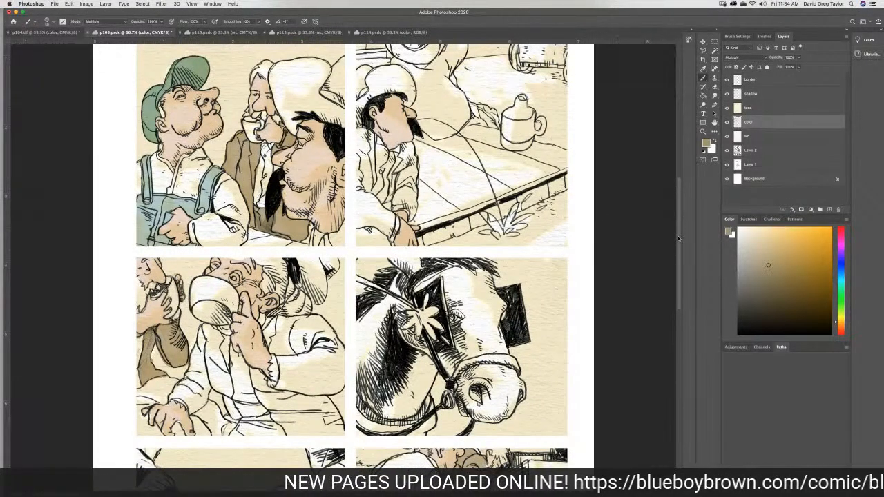
Paint the bearded man's trousers brown around his hand in the lower corner of the third panel
scroll(678, 235, "down", 3)
mouse_move(152, 319)
left_mouse_down()
mouse_move(143, 327)
mouse_move(160, 335)
mouse_move(173, 313)
mouse_move(165, 310)
mouse_move(141, 339)
mouse_move(140, 330)
mouse_move(139, 348)
left_mouse_up()
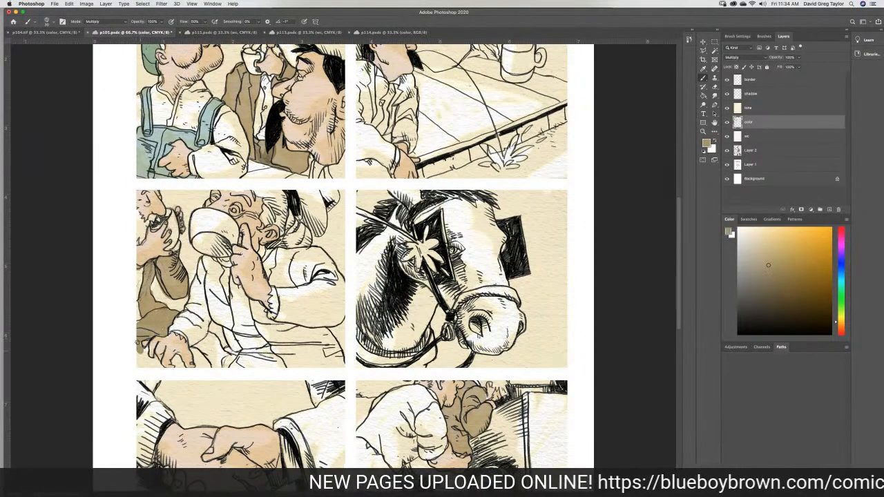
mouse_move(148, 358)
left_mouse_down()
mouse_move(157, 359)
mouse_move(141, 362)
left_mouse_up()
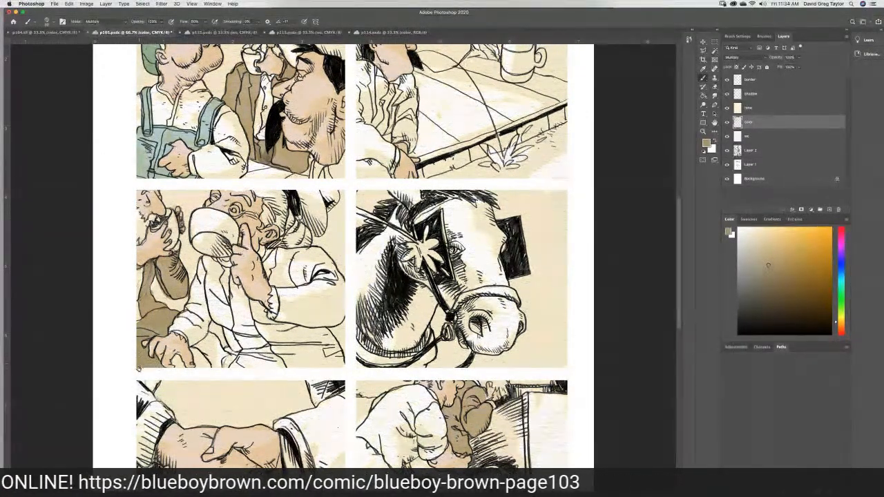
mouse_move(177, 366)
left_mouse_down()
mouse_move(178, 358)
mouse_move(182, 368)
left_mouse_up()
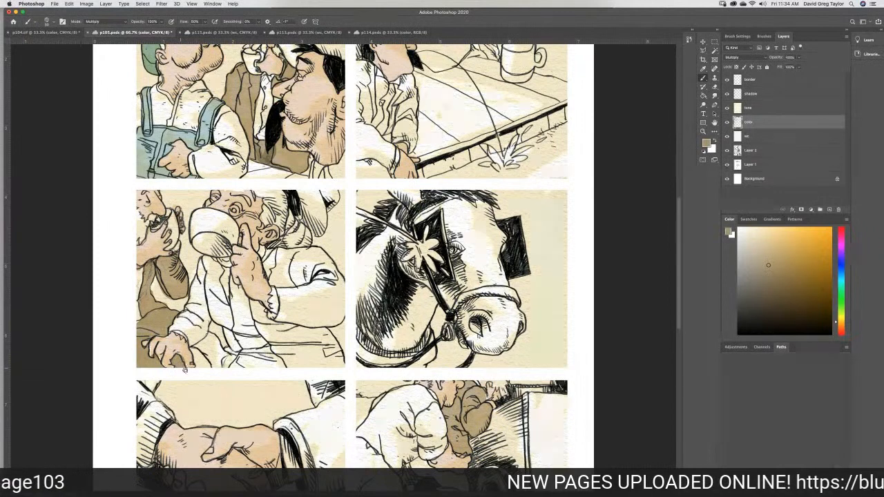
mouse_move(197, 362)
left_mouse_down()
mouse_move(194, 350)
mouse_move(210, 366)
mouse_move(199, 359)
left_mouse_up()
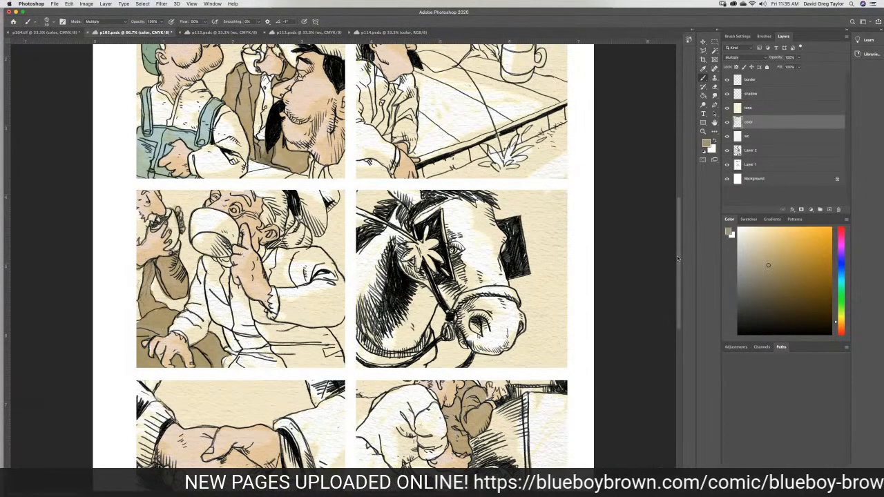
Paint the rear figure's trousers in the wagon panel with the same brown and save p105.psdc
scroll(677, 256, "down", 5)
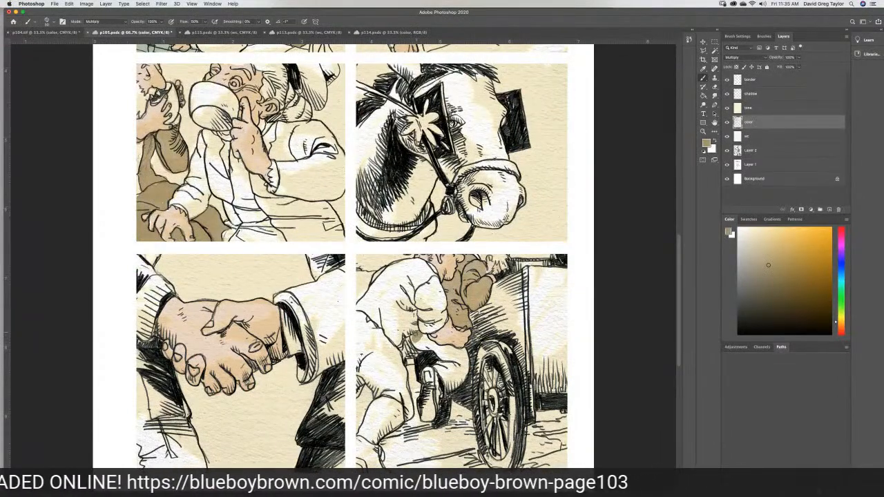
mouse_move(412, 338)
left_mouse_down()
mouse_move(464, 355)
mouse_move(454, 391)
mouse_move(439, 373)
left_mouse_up()
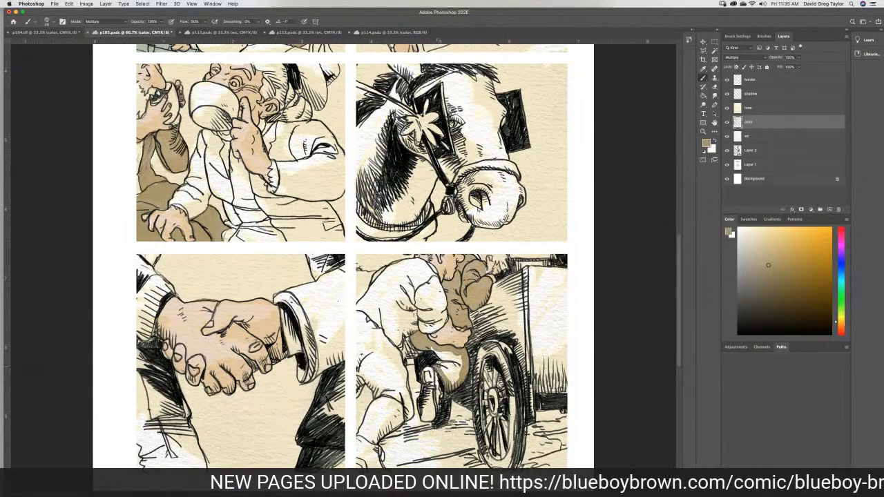
mouse_move(439, 355)
left_mouse_down()
mouse_move(428, 347)
mouse_move(457, 359)
mouse_move(457, 376)
mouse_move(453, 366)
mouse_move(443, 369)
left_mouse_up()
key("super+s")
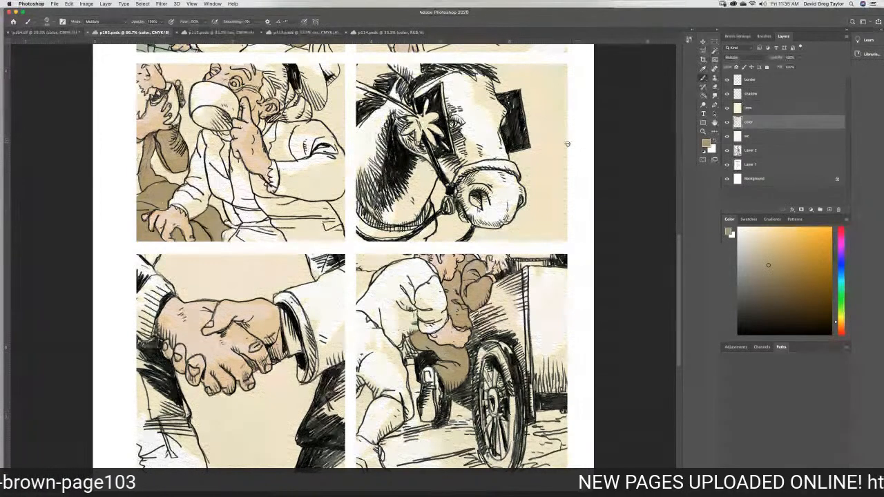
Sample the white-haired figure's grey clothing from p104.tif and color the cup drinker's near sleeve and lower coat in p105.psdc's third panel
left_click(60, 33)
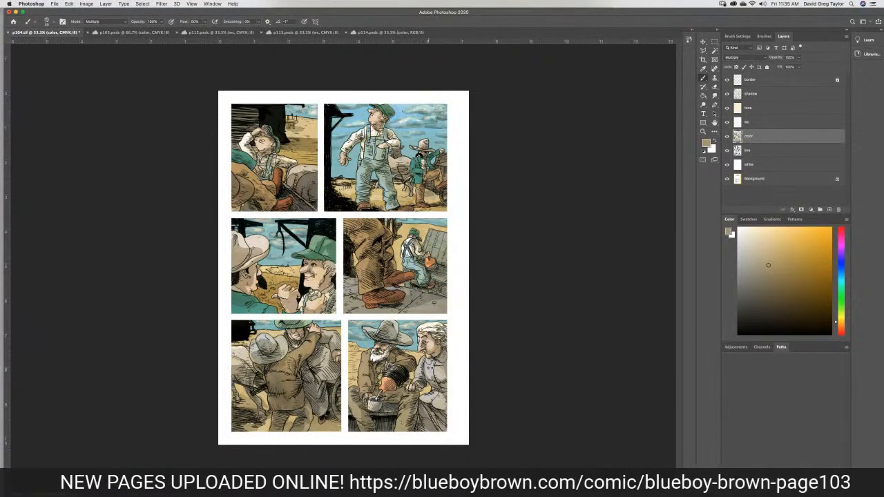
left_click(702, 68)
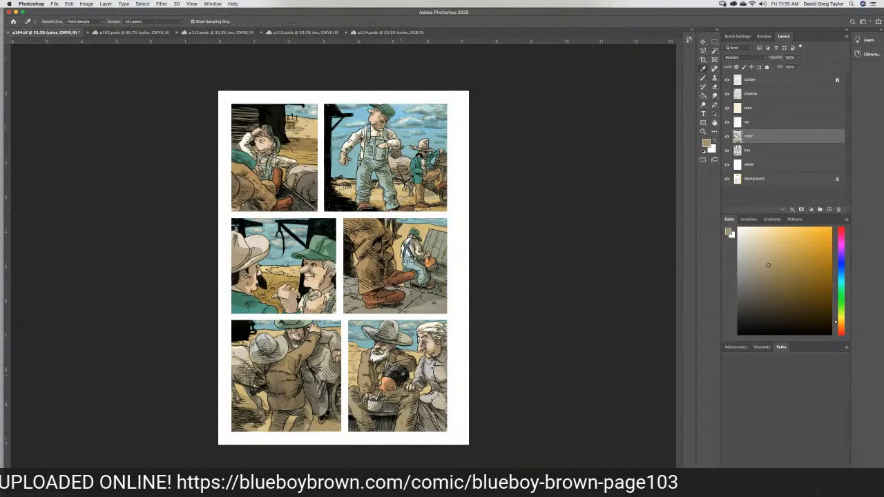
left_click(428, 369)
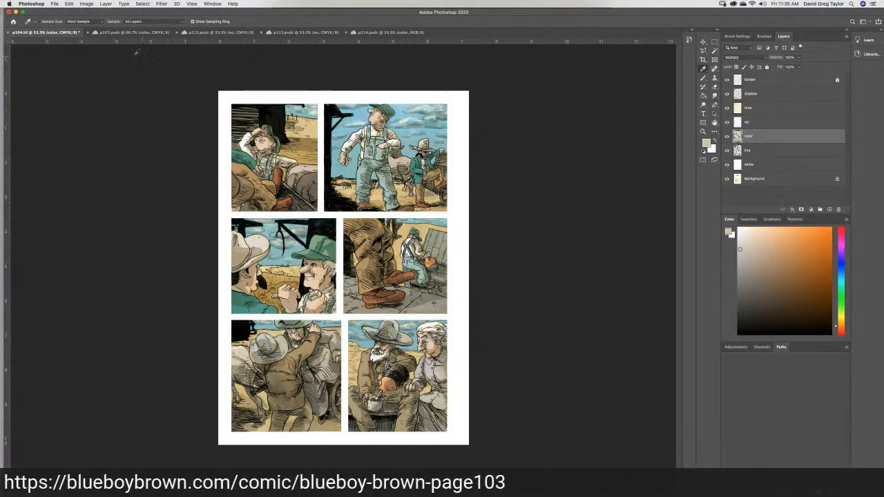
left_click(121, 34)
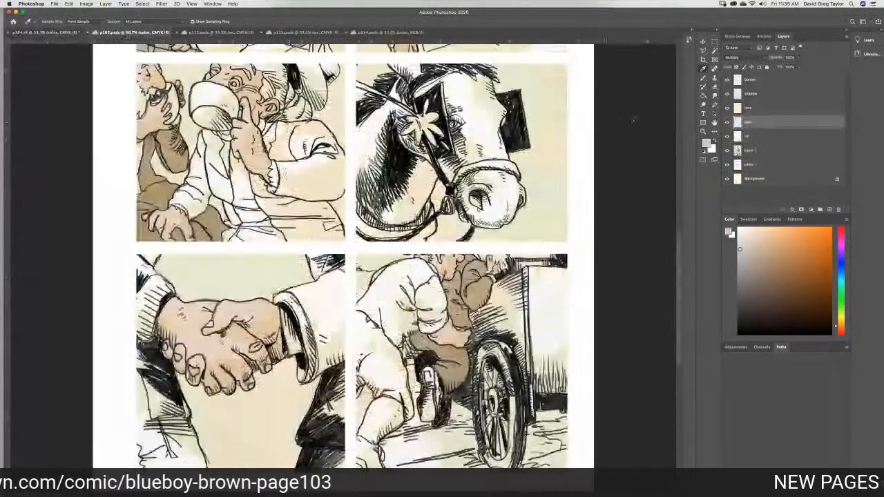
key("b")
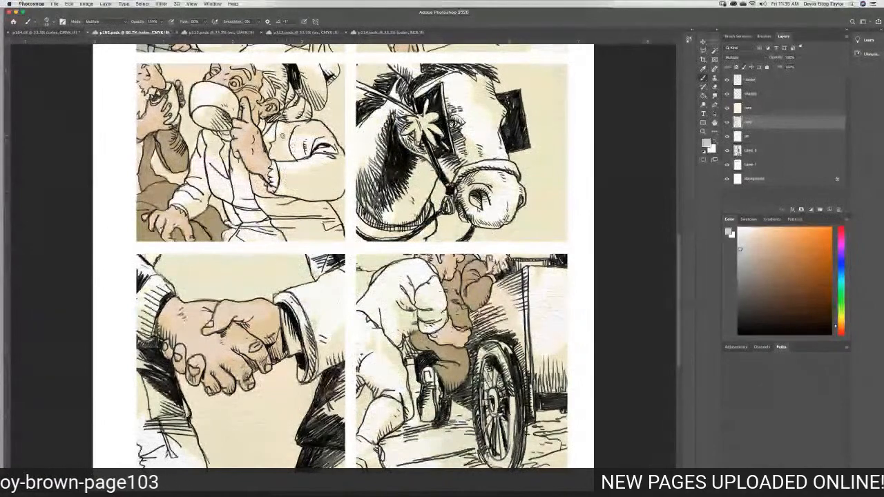
mouse_move(280, 129)
left_mouse_down()
mouse_move(266, 141)
mouse_move(276, 158)
mouse_move(297, 156)
mouse_move(281, 138)
mouse_move(285, 150)
mouse_move(275, 141)
mouse_move(276, 149)
mouse_move(286, 152)
mouse_move(279, 127)
mouse_move(315, 124)
mouse_move(337, 150)
mouse_move(341, 182)
mouse_move(342, 158)
mouse_move(341, 190)
mouse_move(325, 199)
mouse_move(340, 235)
mouse_move(289, 241)
mouse_move(285, 232)
left_mouse_up()
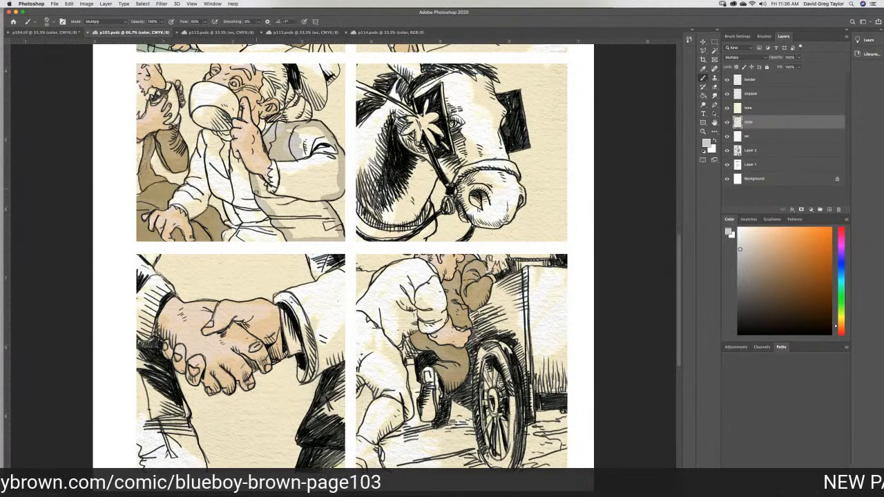
mouse_move(255, 178)
left_mouse_down()
mouse_move(278, 194)
mouse_move(280, 164)
mouse_move(299, 160)
left_mouse_up()
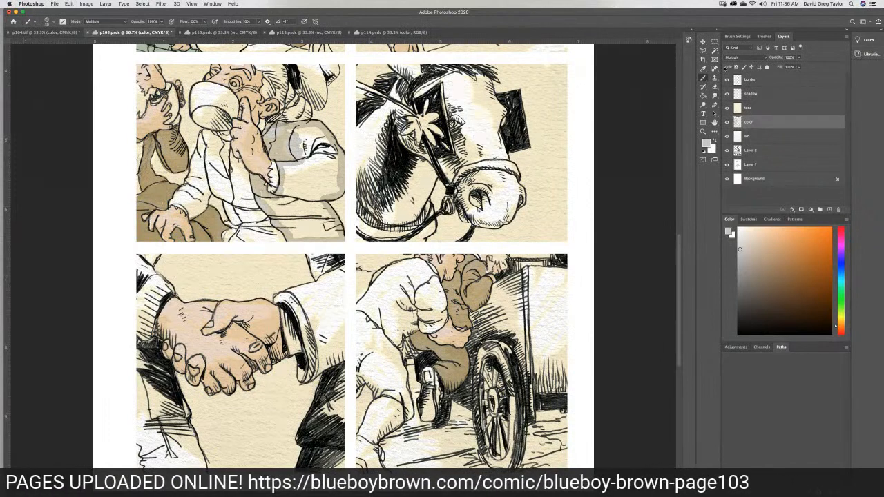
key("g")
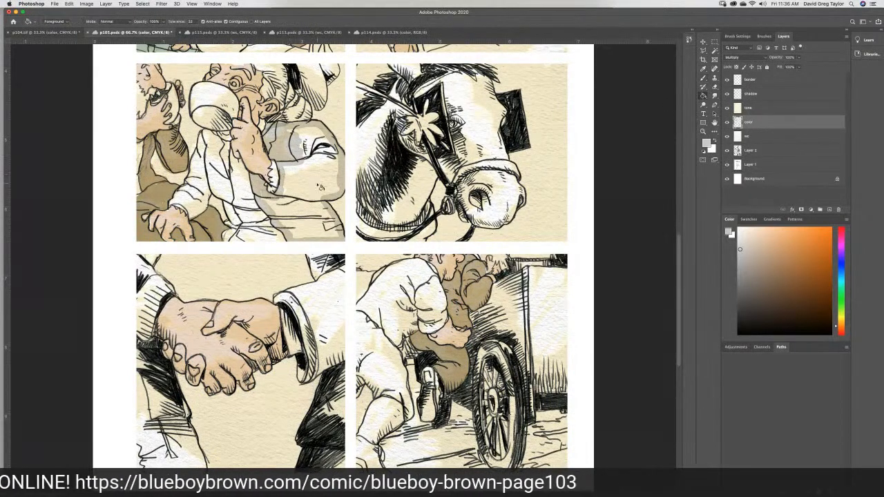
left_click(312, 185)
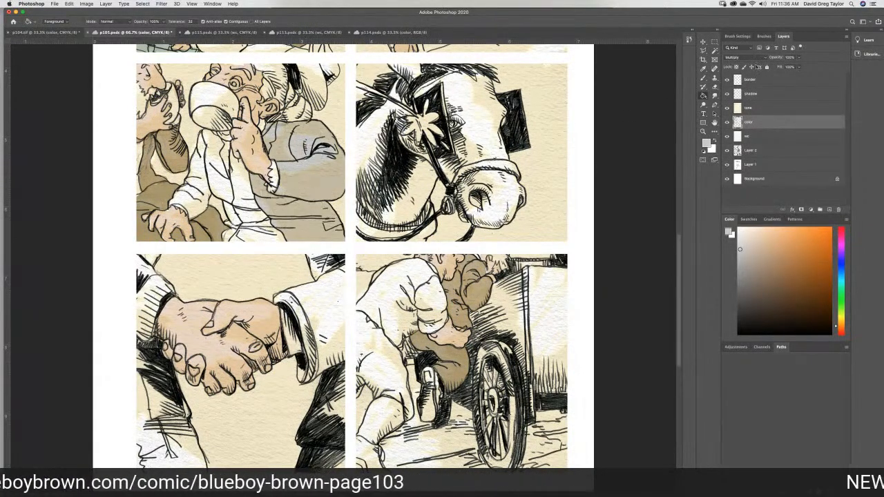
Brush and fill the rest of the cup drinker's coat, including the far sleeve and front, and his trousers with the same grey
left_click(703, 78)
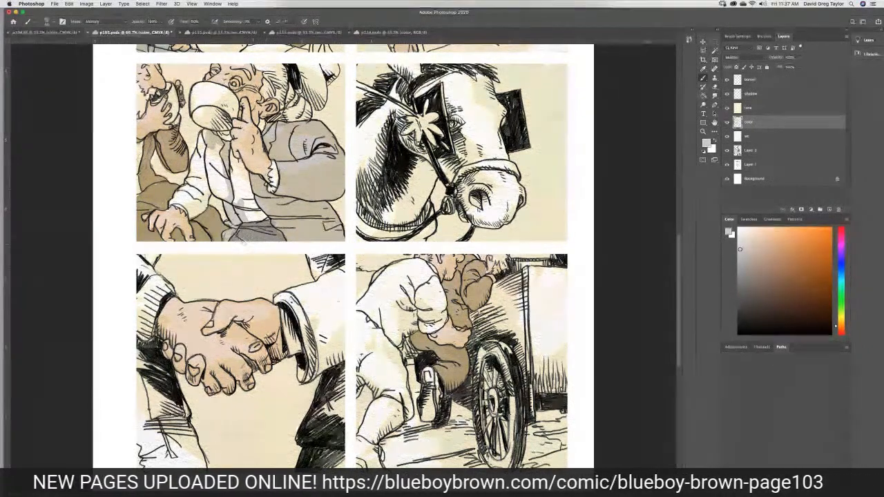
mouse_move(206, 134)
left_mouse_down()
mouse_move(194, 182)
mouse_move(177, 194)
mouse_move(185, 211)
mouse_move(220, 196)
left_mouse_up()
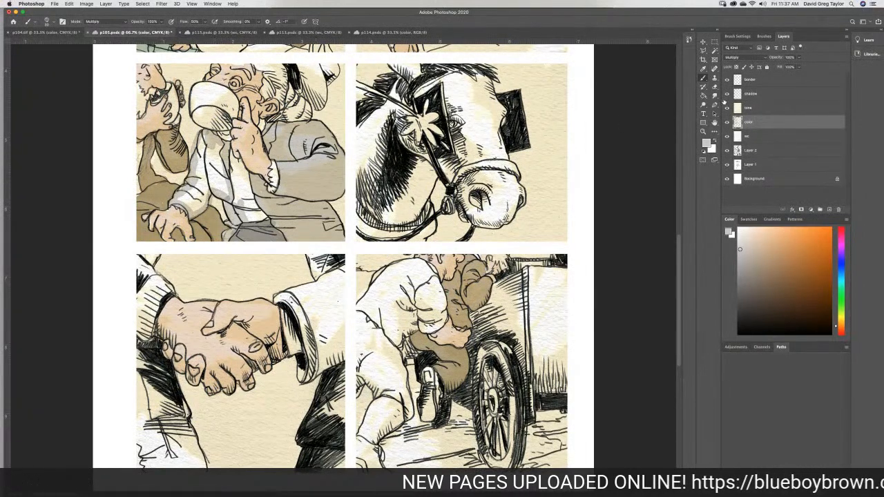
left_click(705, 95)
left_click(213, 168)
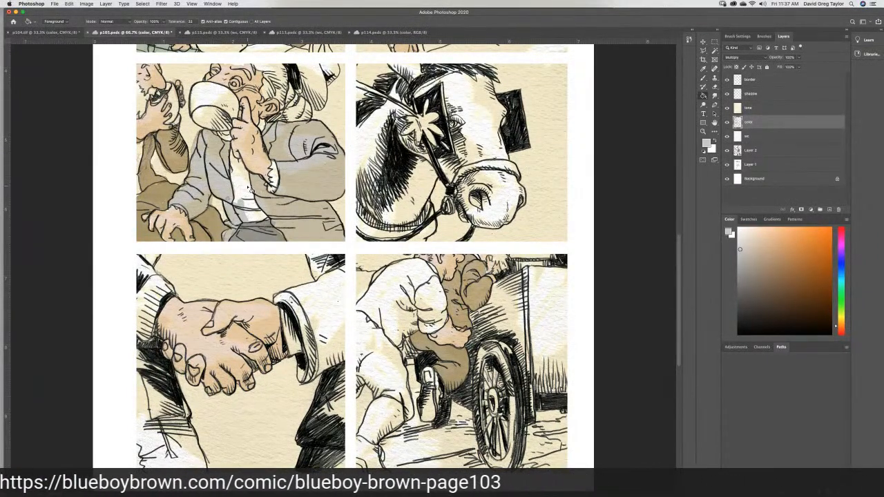
Erase the grey that spills onto the cup drinker's white shirt front in the third panel
left_click(704, 87)
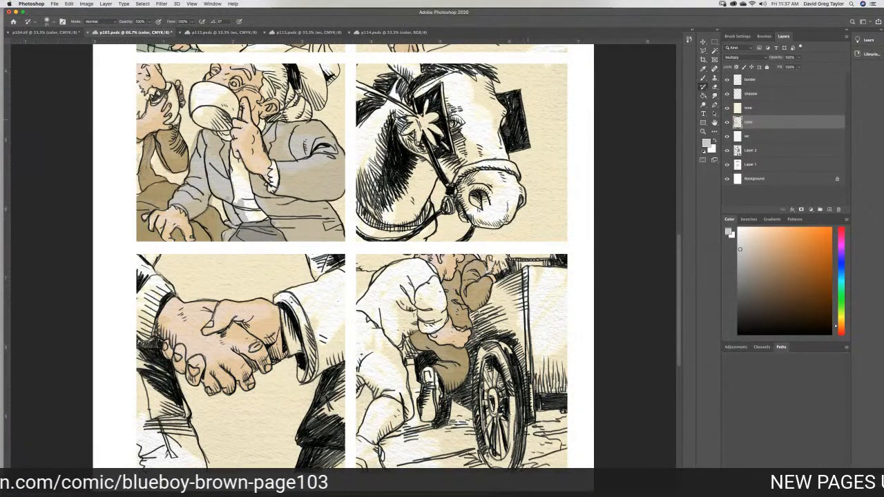
left_click(714, 87)
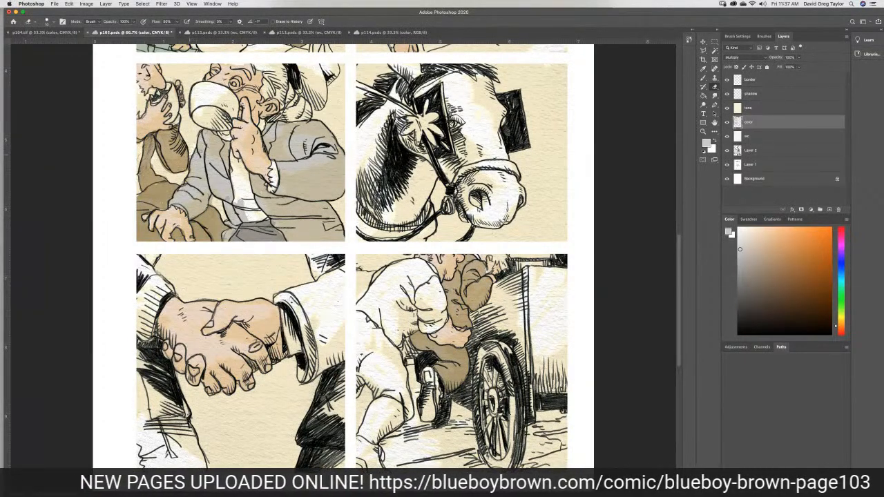
left_click_drag(241, 197, 238, 204)
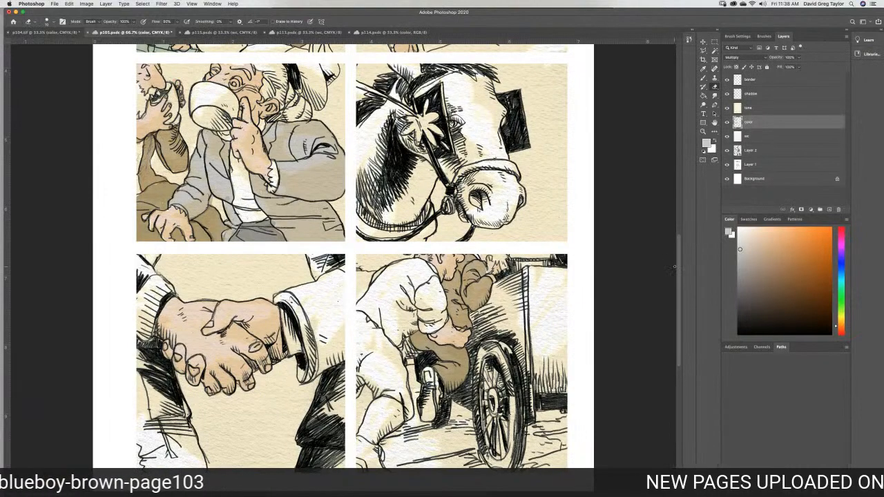
Sample the teal jacket color from p104.tif's second panel and brush it over the moustached man's jacket in p105.psdc's second panel
scroll(656, 219, "up", 5)
scroll(656, 219, "up", 2)
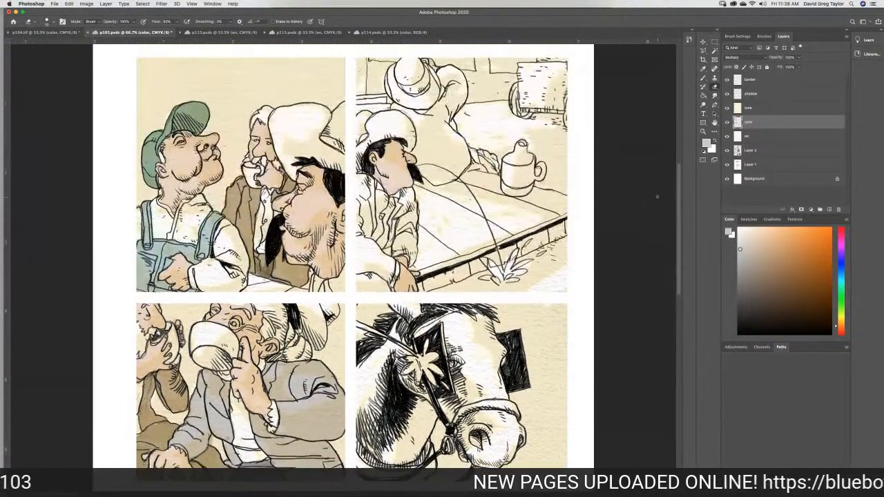
left_click(703, 69)
left_click(47, 33)
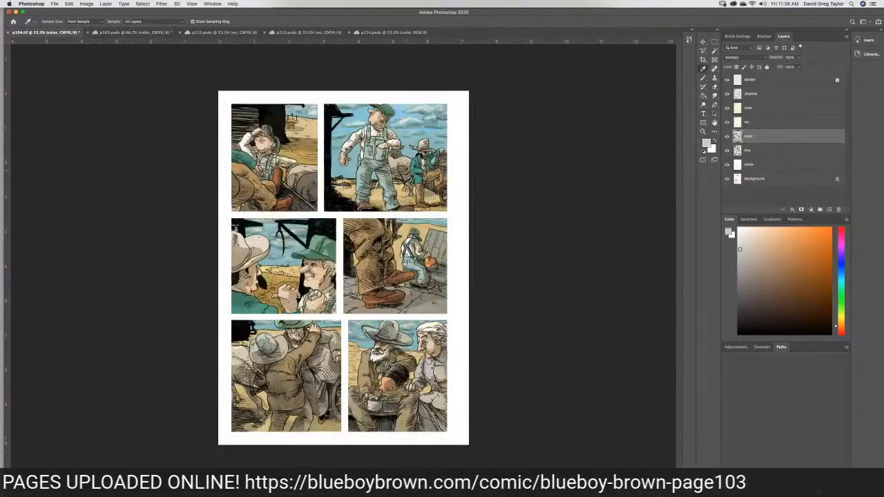
left_click(418, 169)
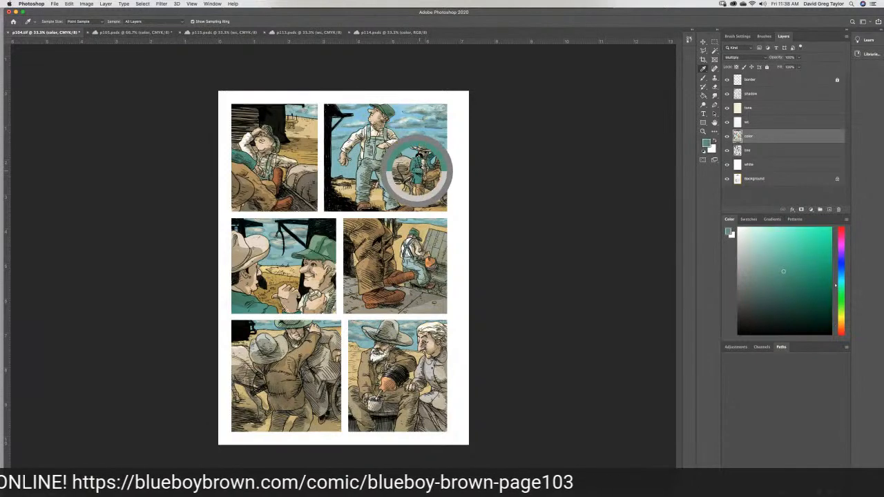
left_click(158, 33)
left_click(702, 78)
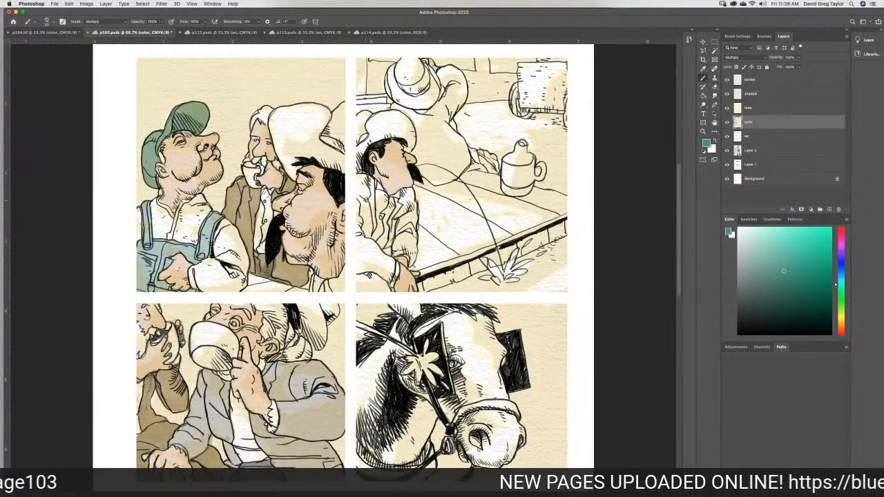
mouse_move(360, 193)
left_mouse_down()
mouse_move(364, 177)
mouse_move(370, 220)
left_mouse_up()
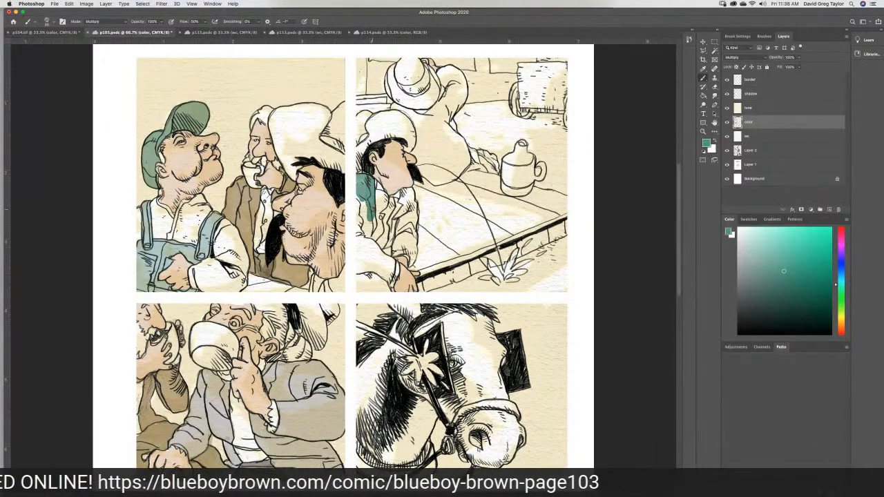
mouse_move(373, 221)
left_mouse_down()
mouse_move(369, 234)
mouse_move(391, 262)
mouse_move(390, 281)
left_mouse_up()
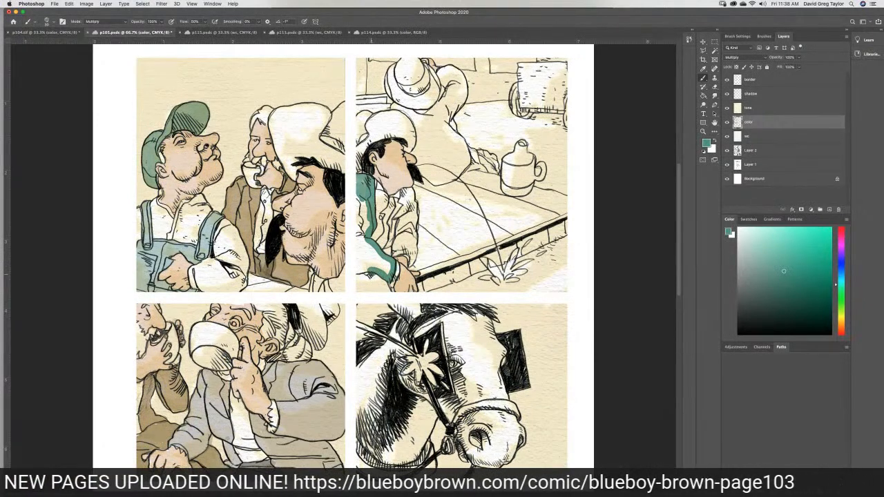
mouse_move(371, 274)
left_mouse_down()
mouse_move(381, 286)
mouse_move(370, 289)
mouse_move(364, 278)
mouse_move(358, 287)
mouse_move(360, 248)
mouse_move(384, 259)
mouse_move(382, 271)
mouse_move(372, 261)
mouse_move(353, 191)
left_mouse_up()
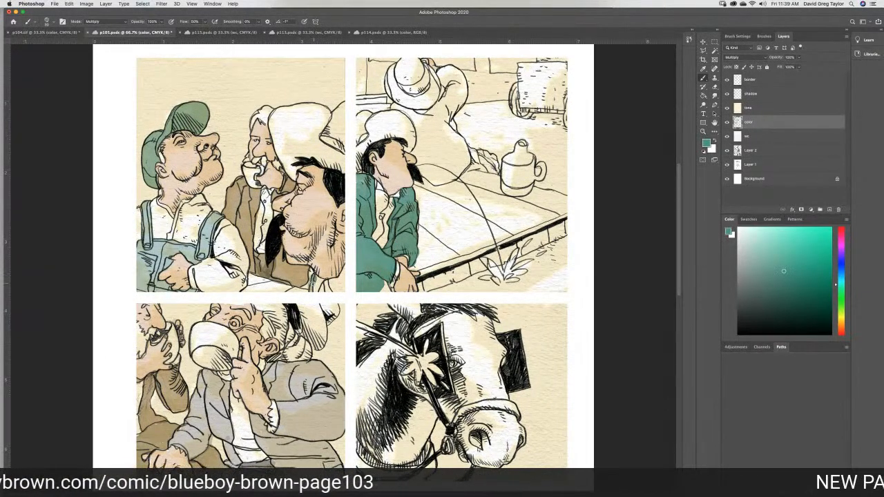
key("e")
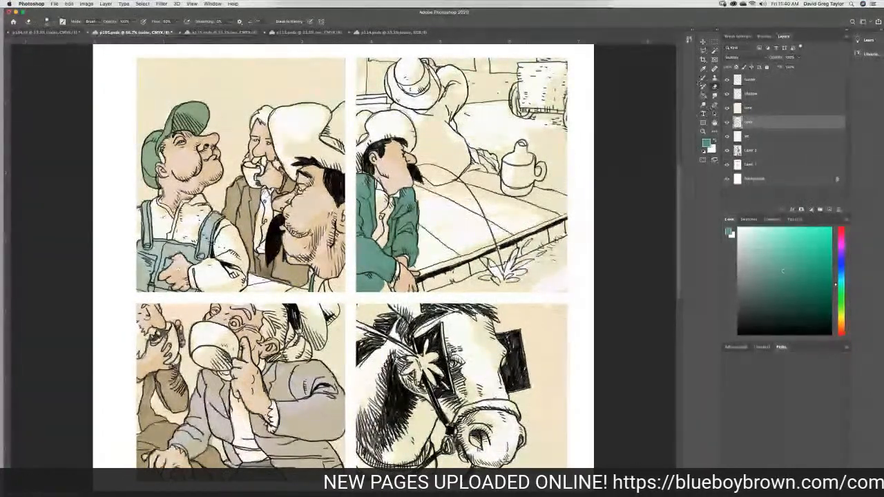
Sample the grey coat in the third panel and brush it along the seated rear figure's back outline and raised arm in the second panel
left_click(703, 69)
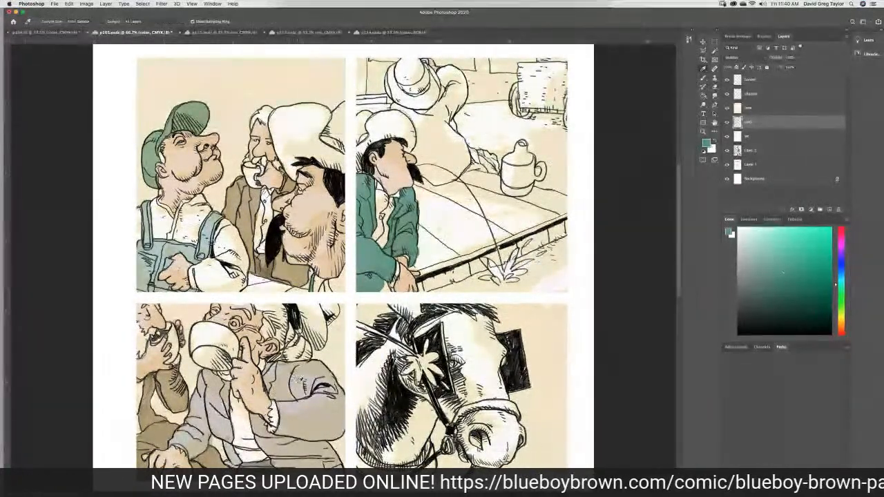
left_click(318, 391)
left_click(309, 354)
left_click(312, 376)
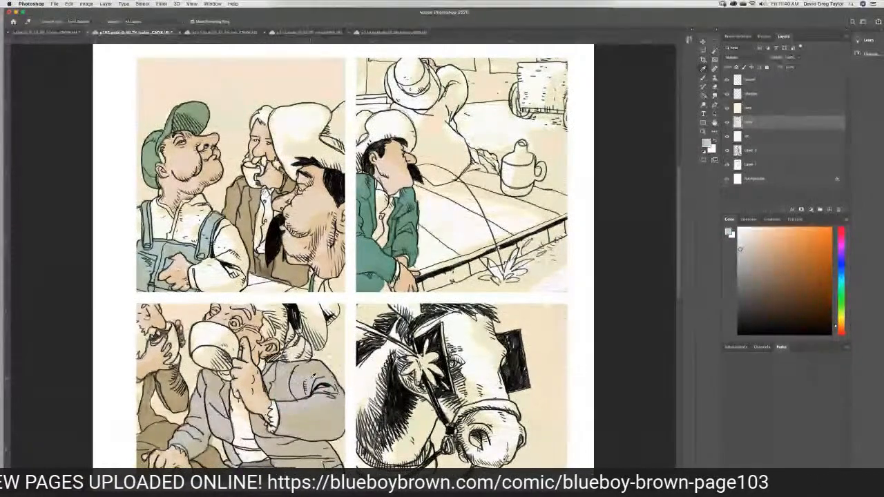
left_click(703, 79)
mouse_move(441, 116)
left_mouse_down()
mouse_move(407, 112)
mouse_move(418, 147)
mouse_move(460, 135)
mouse_move(464, 111)
mouse_move(417, 158)
mouse_move(441, 181)
mouse_move(469, 160)
mouse_move(448, 127)
mouse_move(463, 85)
left_mouse_up()
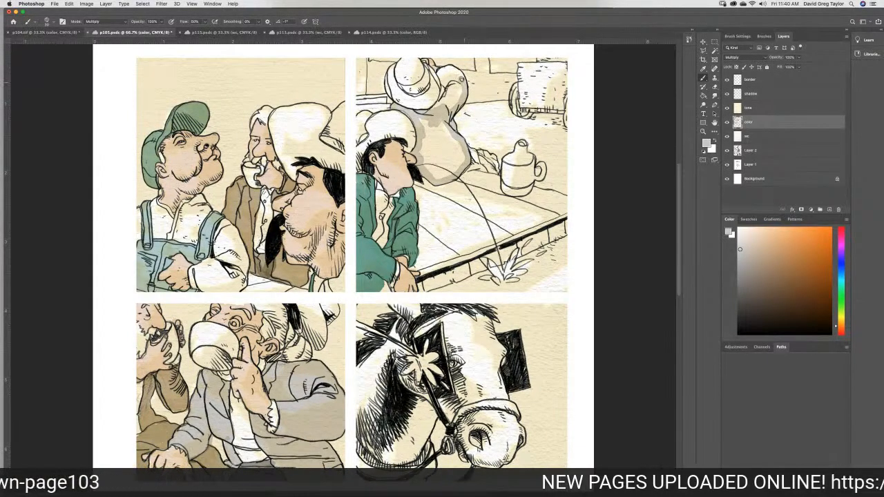
left_click_drag(460, 74, 439, 69)
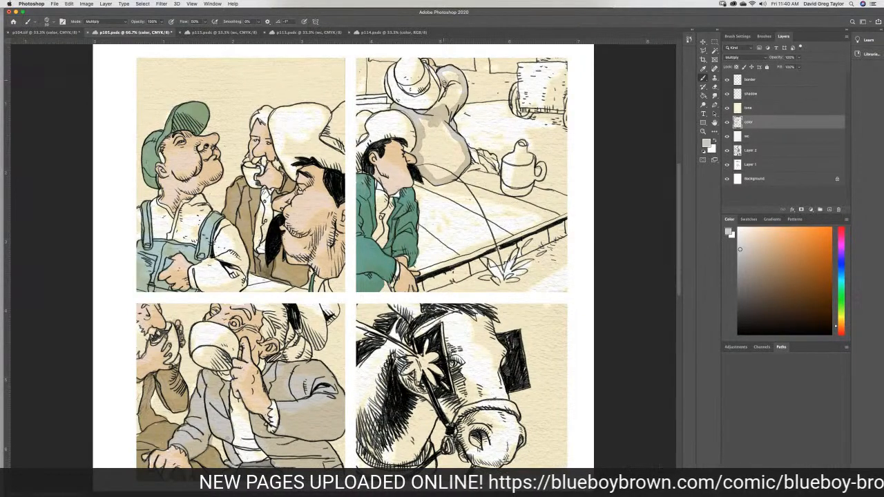
mouse_move(449, 92)
left_mouse_down()
mouse_move(453, 102)
mouse_move(450, 74)
mouse_move(457, 81)
left_mouse_up()
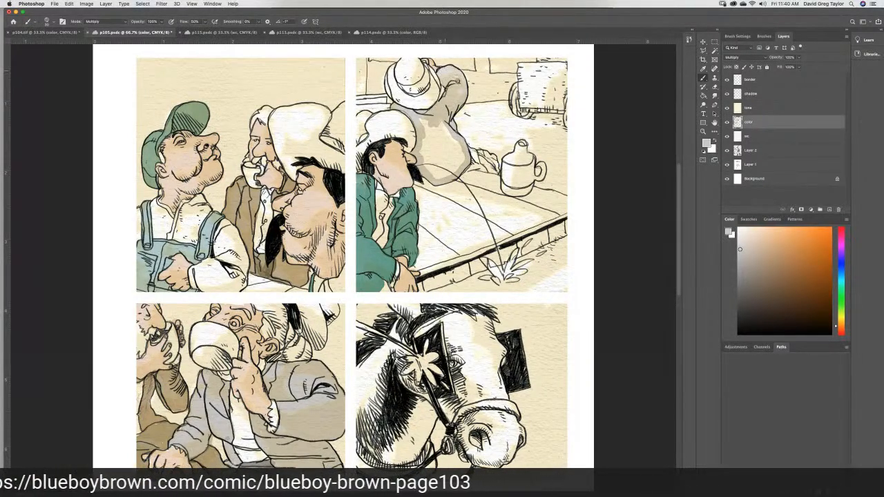
Fill the inside of the seated rear figure's back in the second panel with the same grey
left_click(703, 96)
left_click(445, 157)
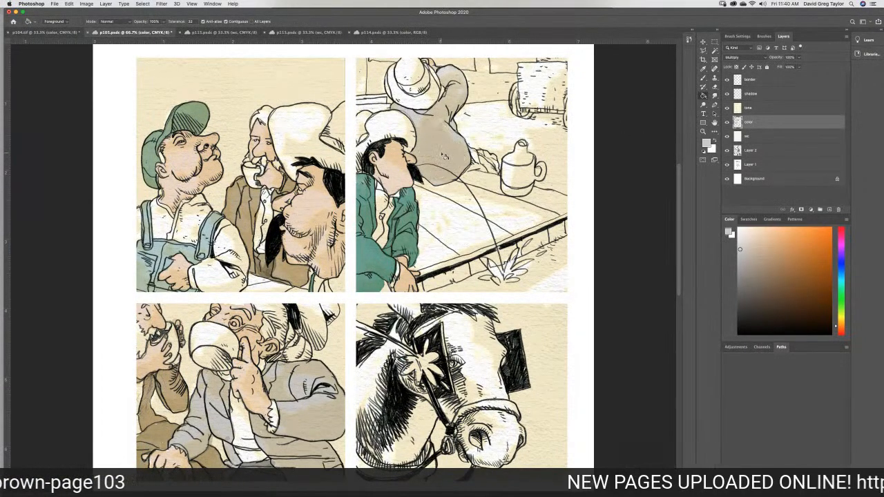
left_click(448, 160)
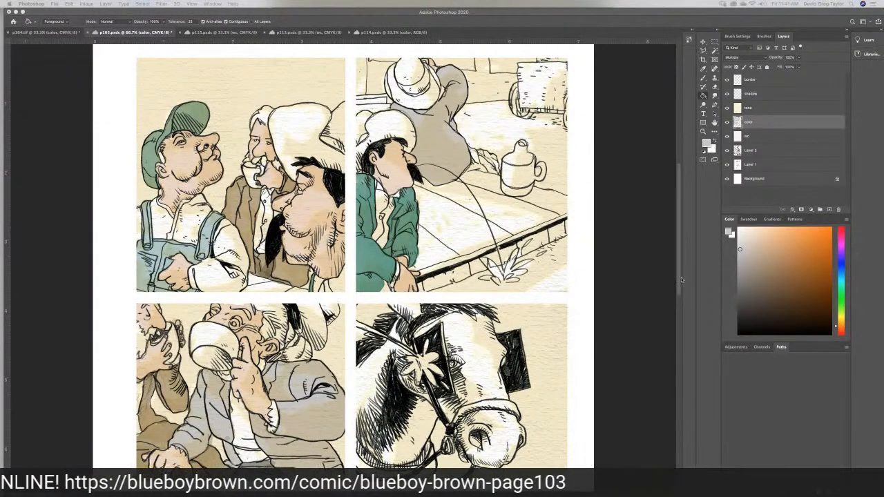
Sample the cream hat color from p104.tif's second panel and brush it over the moustached man's hat in p105.psdc's first two panels
scroll(679, 278, "up", 3)
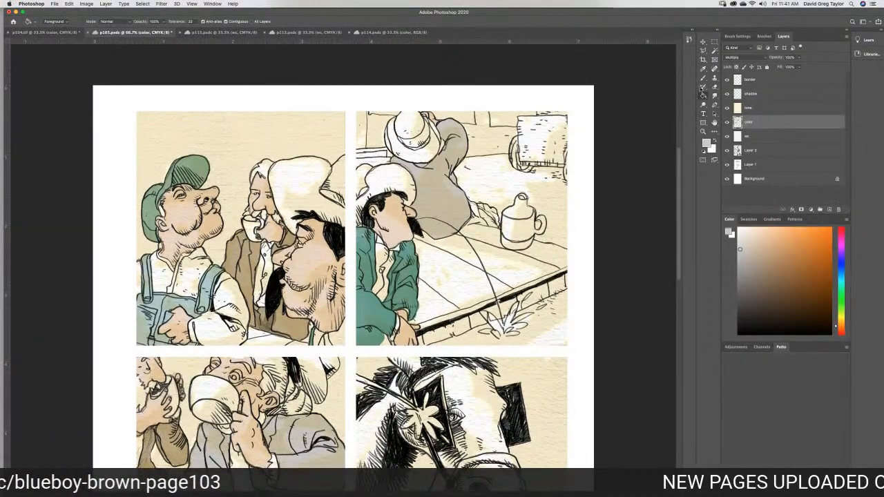
left_click(703, 79)
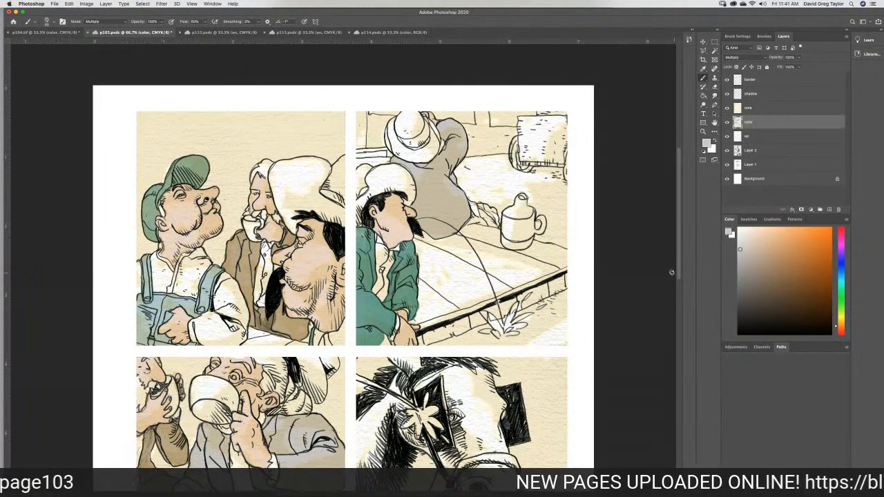
scroll(671, 276, "down", 3)
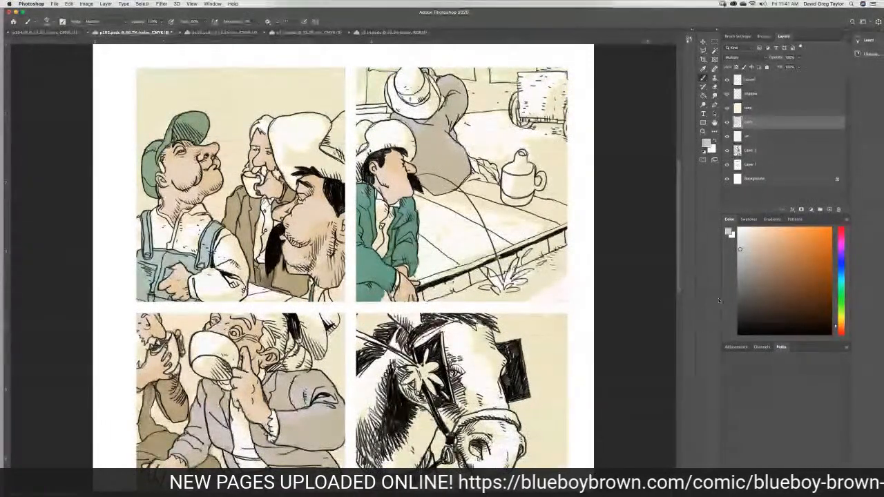
left_click(46, 33)
key("i")
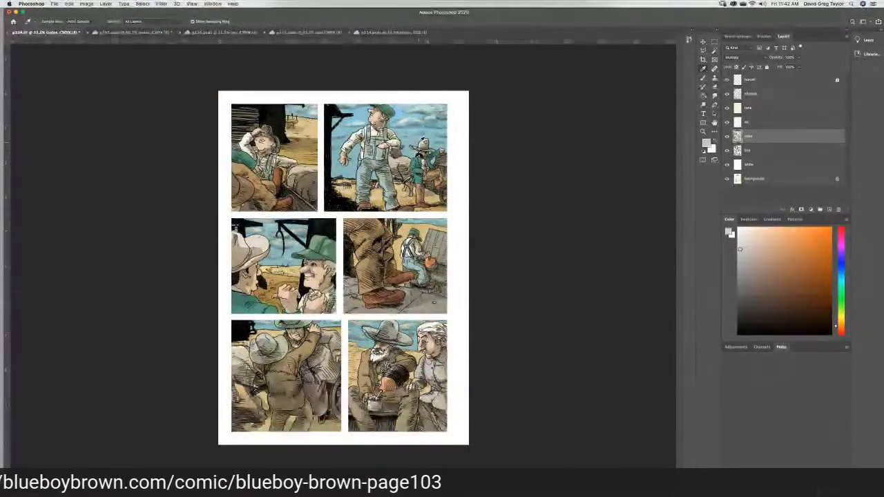
left_click(420, 144)
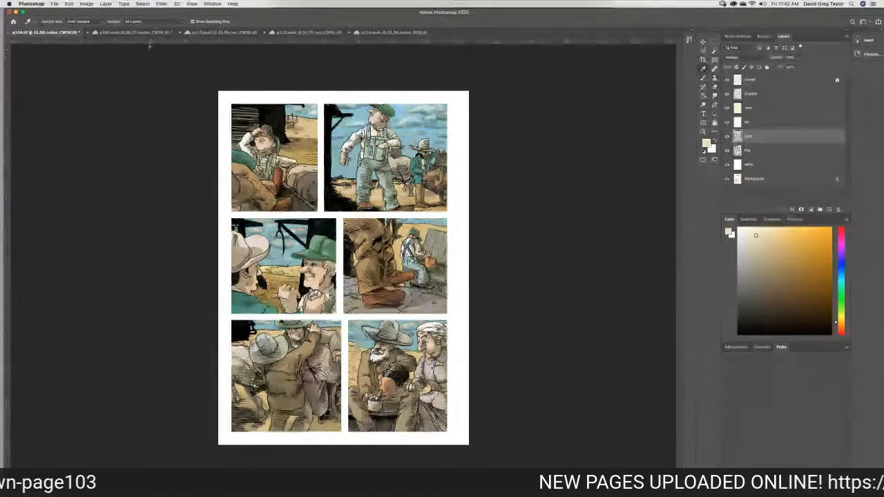
left_click(127, 33)
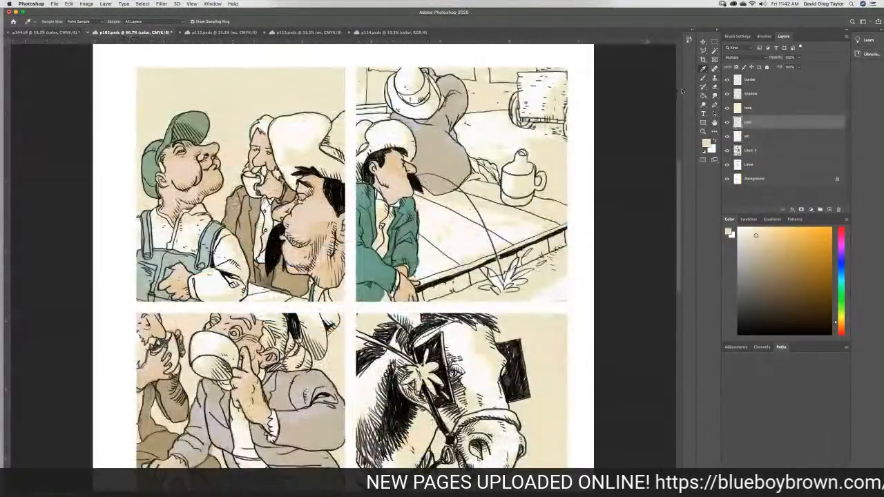
key("b")
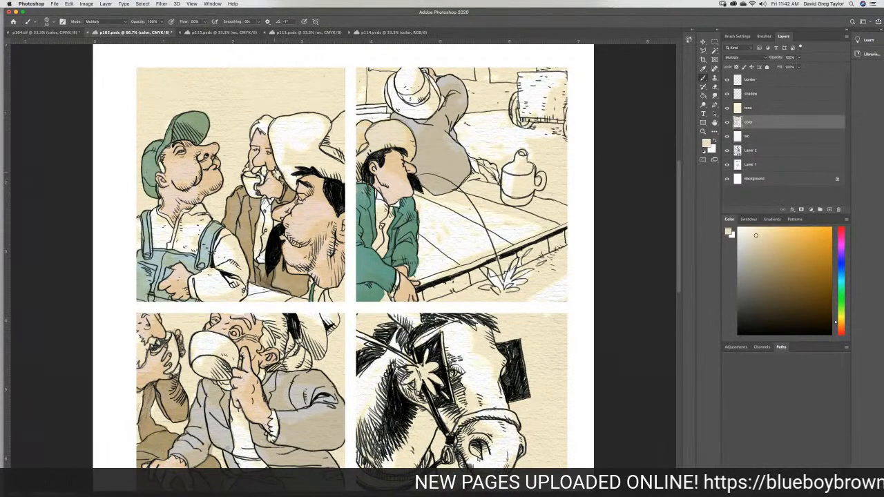
mouse_move(291, 141)
left_mouse_down()
mouse_move(275, 121)
mouse_move(276, 155)
mouse_move(272, 139)
mouse_move(292, 185)
mouse_move(300, 172)
mouse_move(278, 139)
mouse_move(338, 163)
mouse_move(332, 174)
mouse_move(306, 156)
mouse_move(323, 121)
mouse_move(290, 118)
mouse_move(278, 132)
mouse_move(307, 120)
mouse_move(318, 132)
mouse_move(342, 134)
mouse_move(346, 141)
mouse_move(332, 143)
mouse_move(343, 151)
mouse_move(346, 115)
mouse_move(339, 125)
left_mouse_up()
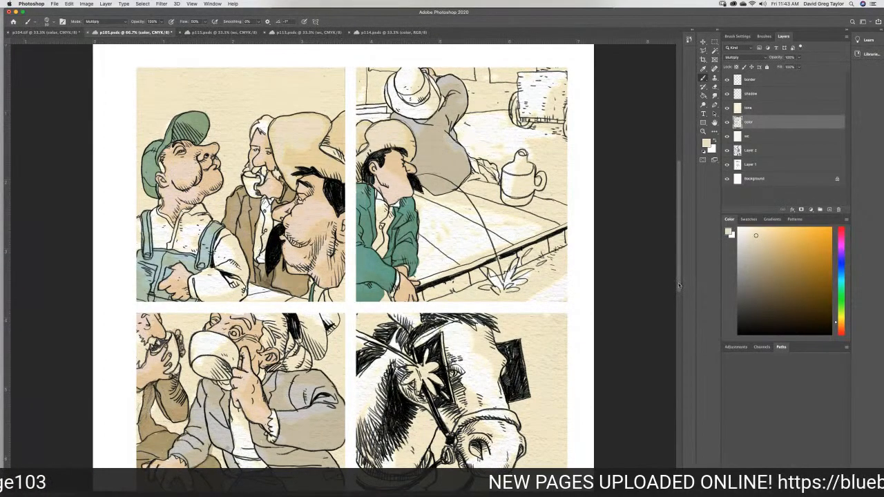
Hide the tone layer, sample the teal of the moustached man's jacket in the second panel, and show the tone layer again
left_click_drag(679, 283, 720, 355)
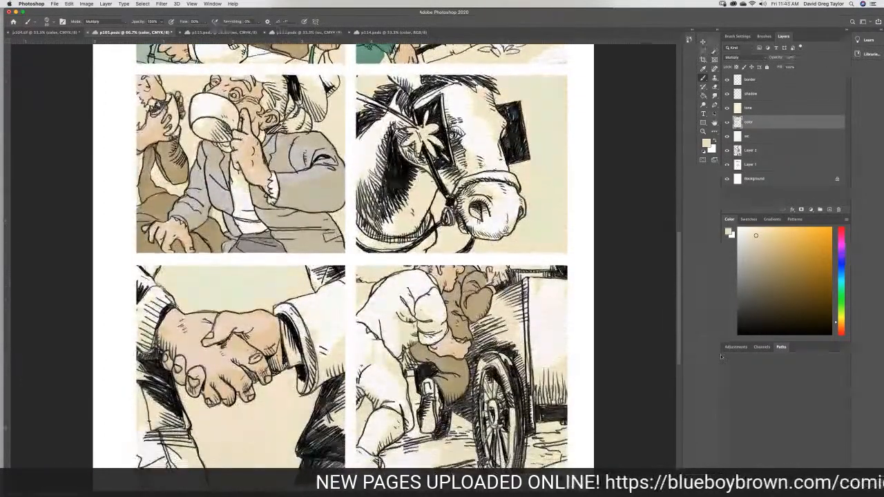
left_click(702, 69)
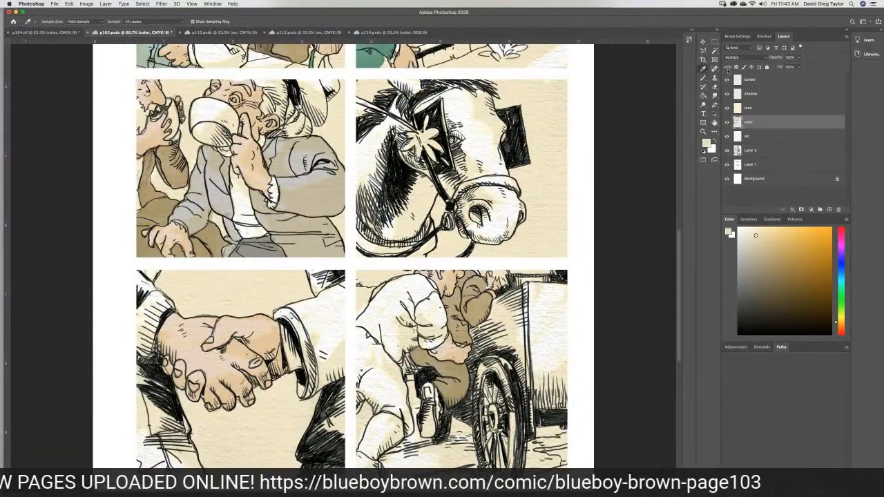
left_click(727, 107)
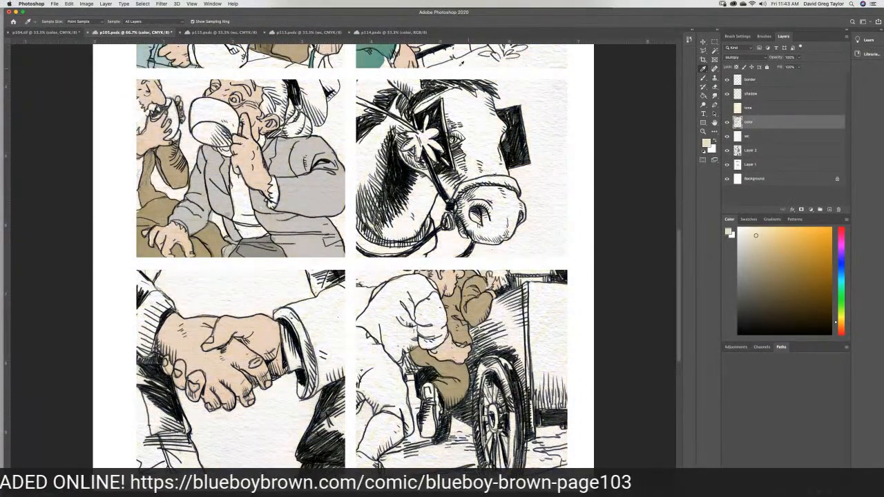
left_click(371, 53)
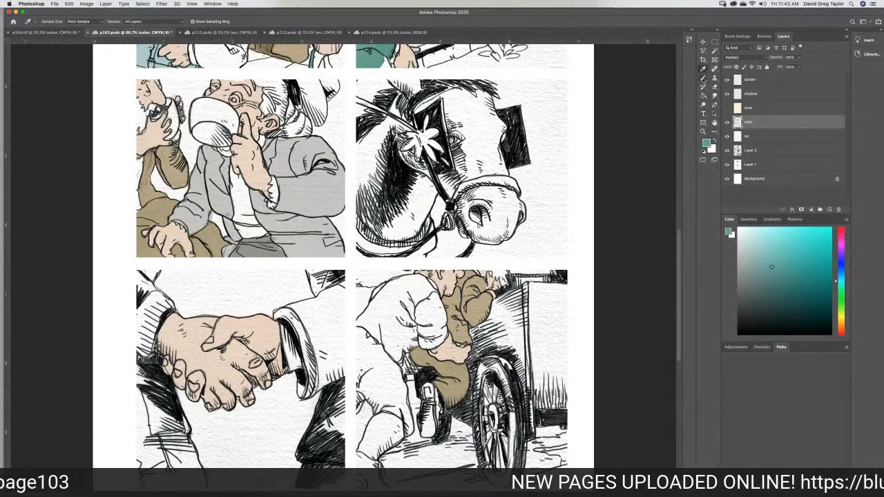
left_click(704, 79)
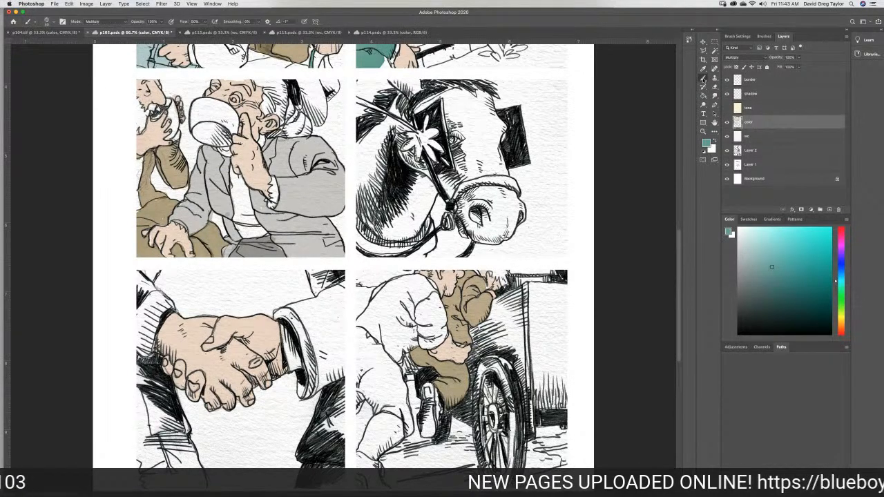
left_click(727, 108)
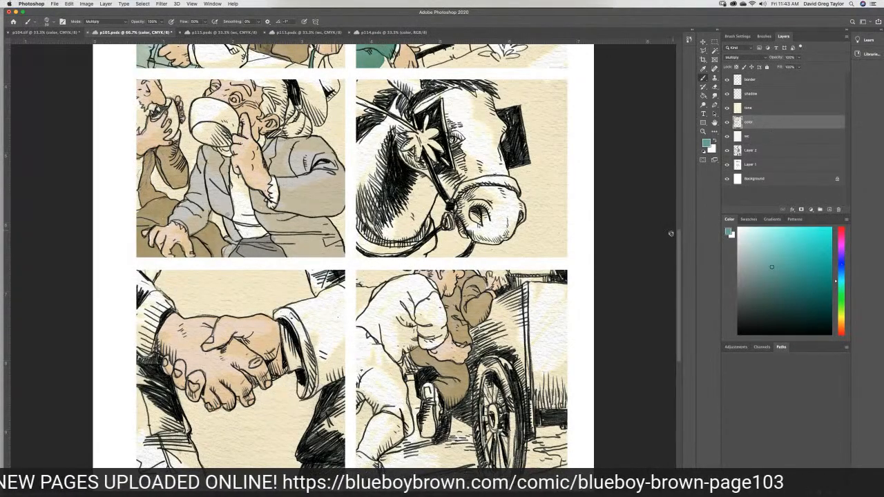
Brush the sampled teal over the jacket sleeve of the right-hand man in the handshake panel, leaving the shirt cuff uncolored
scroll(654, 188, "up", 5)
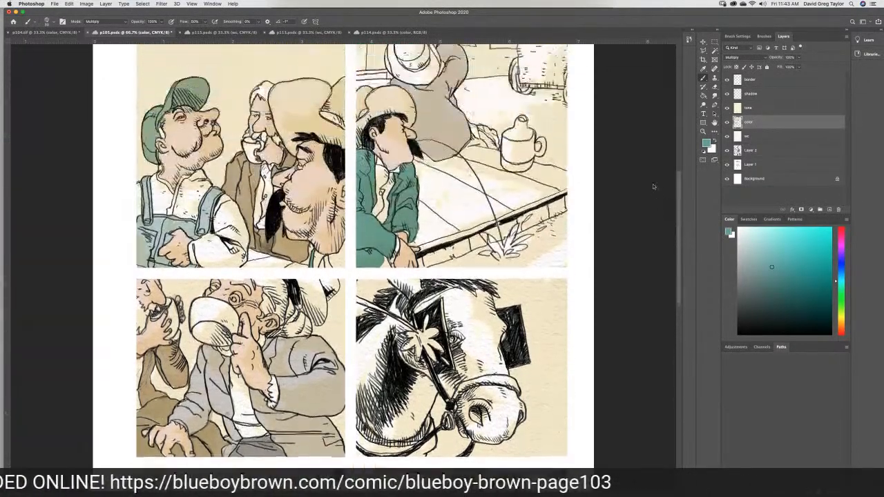
left_click(703, 96)
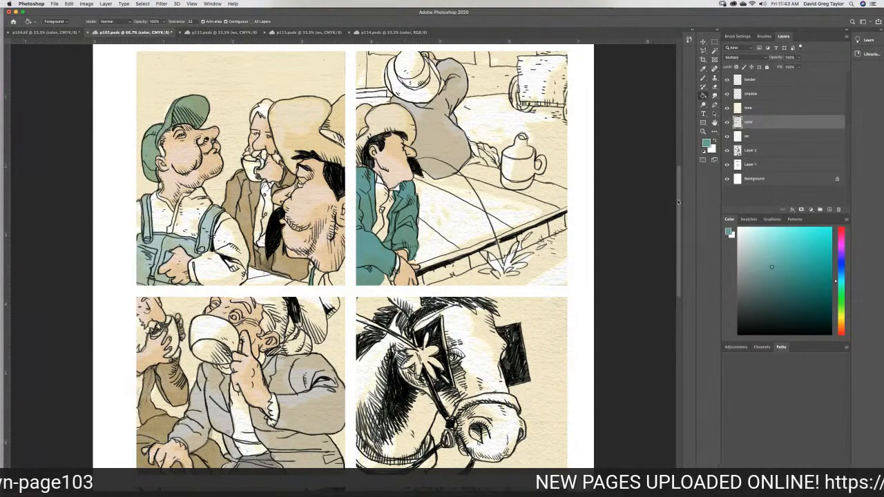
scroll(680, 204, "down", 10)
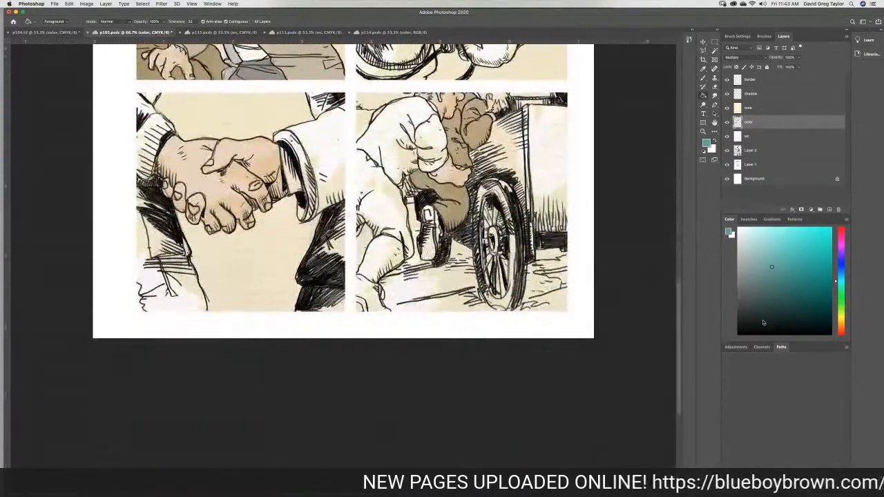
left_click(703, 78)
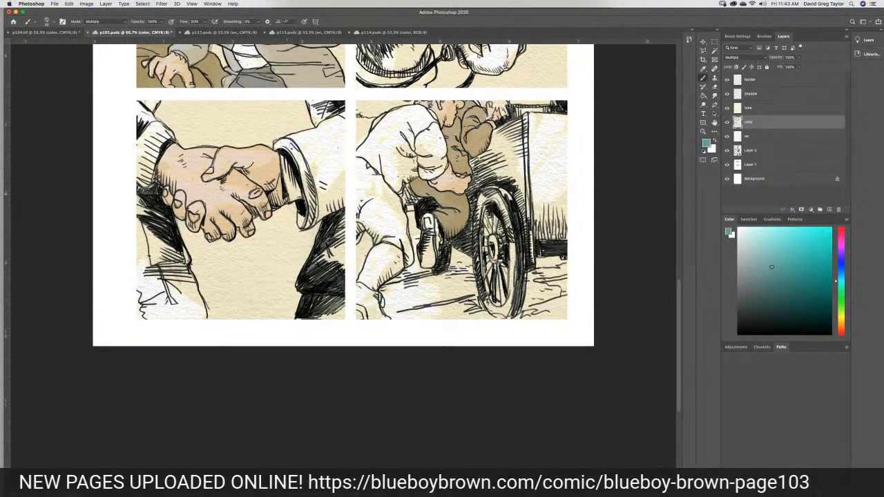
mouse_move(319, 161)
left_mouse_down()
mouse_move(308, 152)
mouse_move(319, 208)
left_mouse_up()
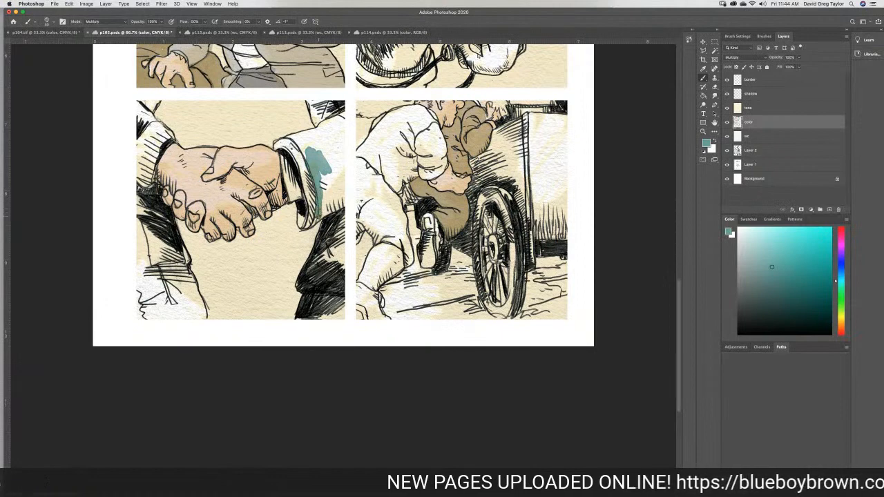
mouse_move(319, 211)
left_mouse_down()
mouse_move(343, 206)
mouse_move(343, 117)
left_mouse_up()
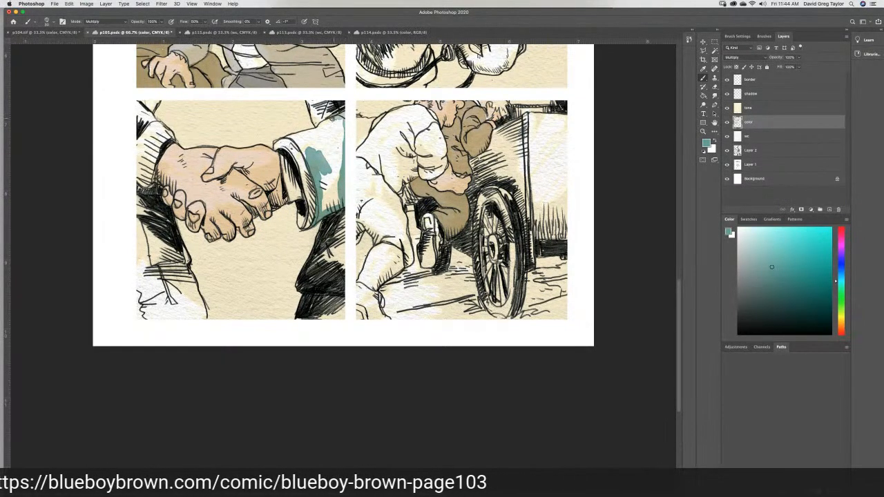
mouse_move(322, 124)
left_mouse_down()
mouse_move(295, 138)
mouse_move(308, 161)
mouse_move(318, 131)
mouse_move(341, 122)
mouse_move(325, 128)
mouse_move(339, 122)
mouse_move(344, 135)
mouse_move(332, 149)
mouse_move(326, 131)
mouse_move(311, 146)
mouse_move(335, 161)
mouse_move(338, 186)
mouse_move(333, 193)
mouse_move(320, 174)
mouse_move(338, 192)
left_mouse_up()
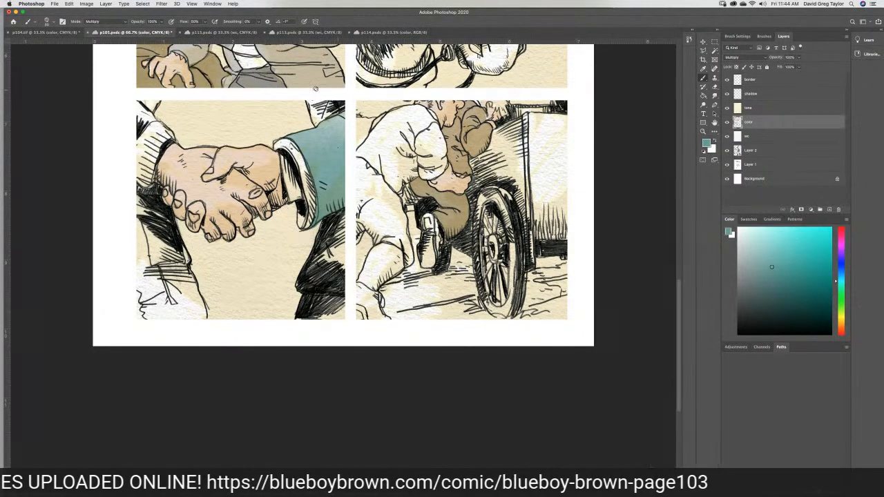
Sample a tan brown from the wagon scene in p113.psdc's middle panel and brush it over the white-shirted man's trousers in p105.psdc's sixth panel
left_click(38, 32)
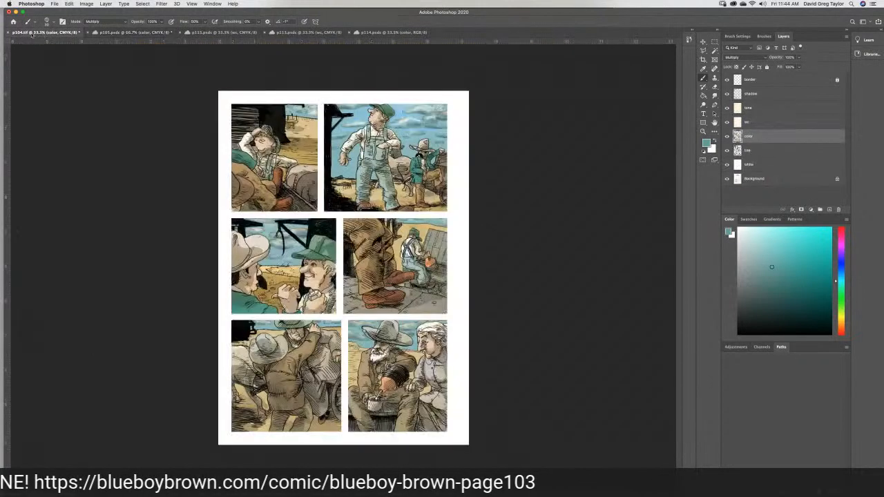
left_click(702, 69)
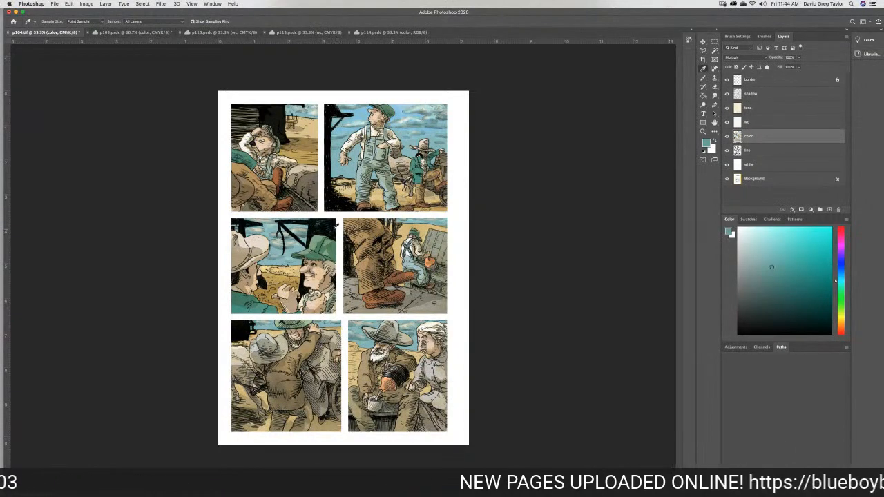
left_click(305, 33)
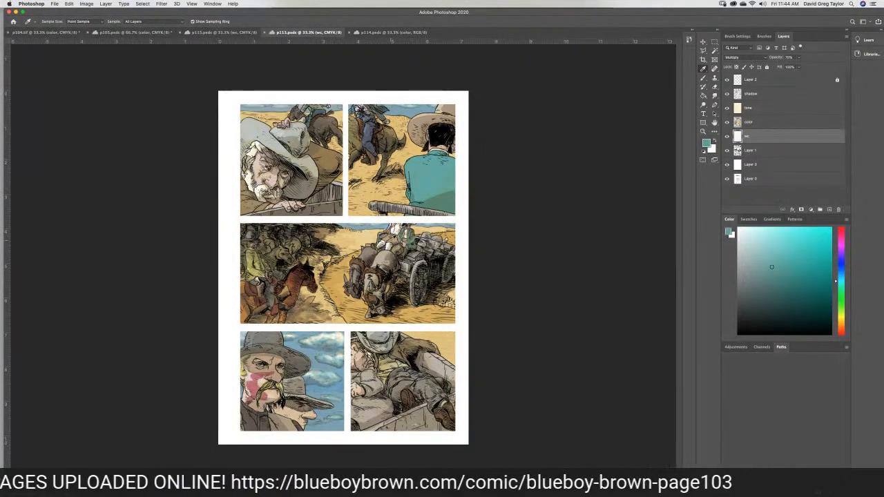
left_click_drag(393, 241, 393, 242)
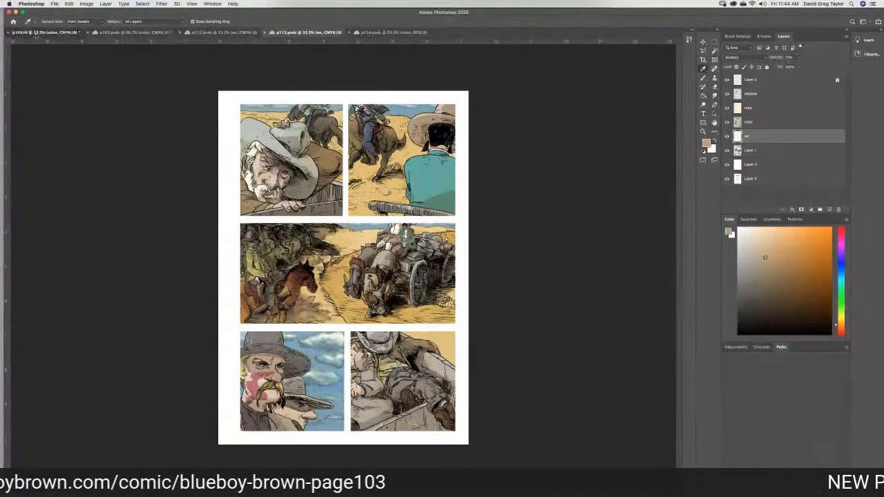
left_click(80, 32)
left_click(110, 31)
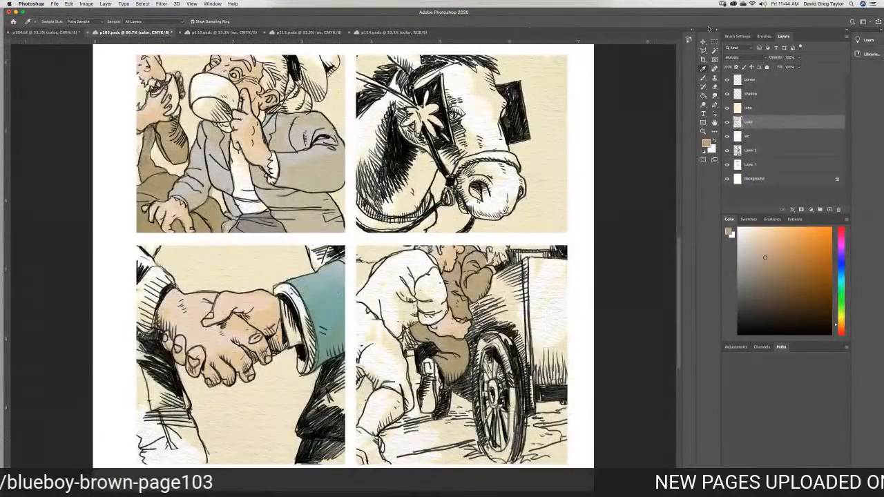
left_click(703, 77)
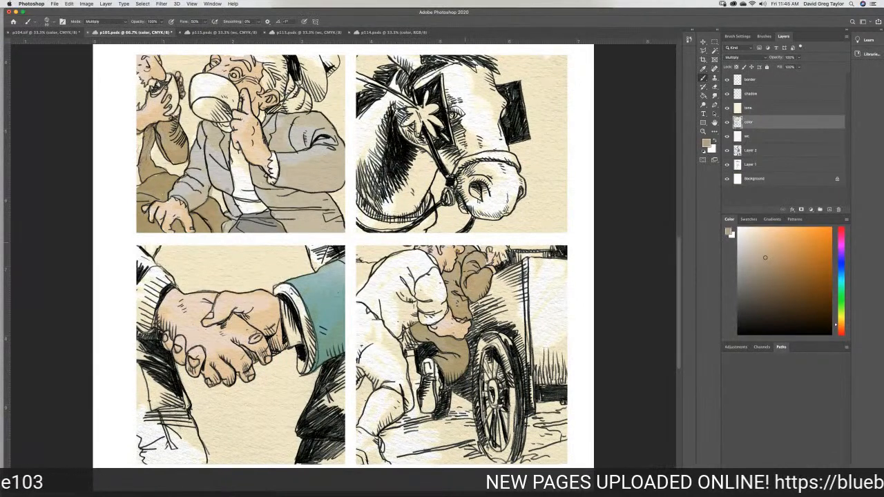
mouse_move(376, 336)
left_mouse_down()
mouse_move(360, 330)
mouse_move(359, 308)
mouse_move(399, 345)
mouse_move(408, 410)
mouse_move(396, 389)
mouse_move(357, 370)
mouse_move(355, 376)
mouse_move(355, 338)
mouse_move(354, 366)
mouse_move(371, 338)
mouse_move(359, 366)
mouse_move(402, 384)
mouse_move(396, 350)
mouse_move(398, 363)
mouse_move(371, 321)
mouse_move(379, 364)
mouse_move(398, 377)
left_mouse_up()
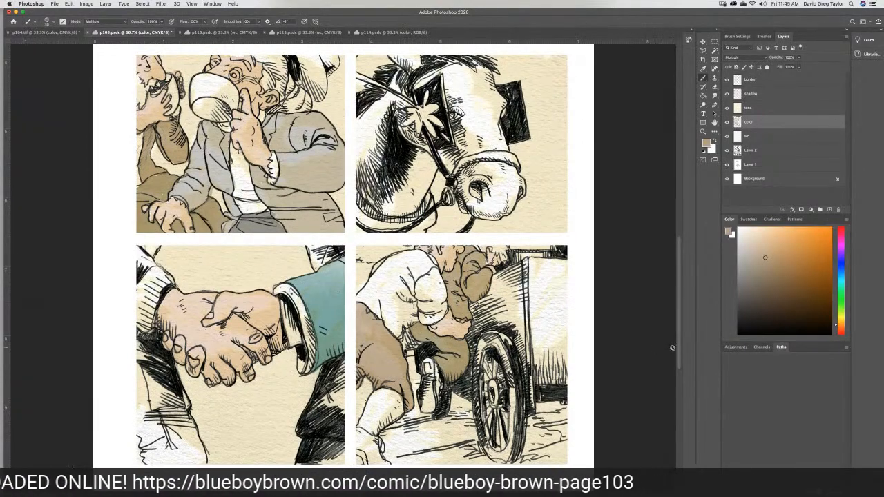
Save the colored page p105.psdc
scroll(663, 325, "up", 5)
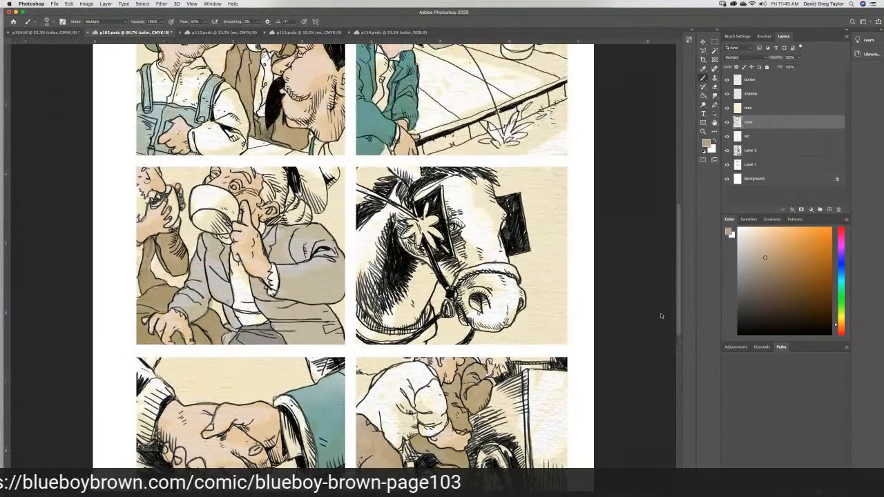
scroll(649, 290, "up", 8)
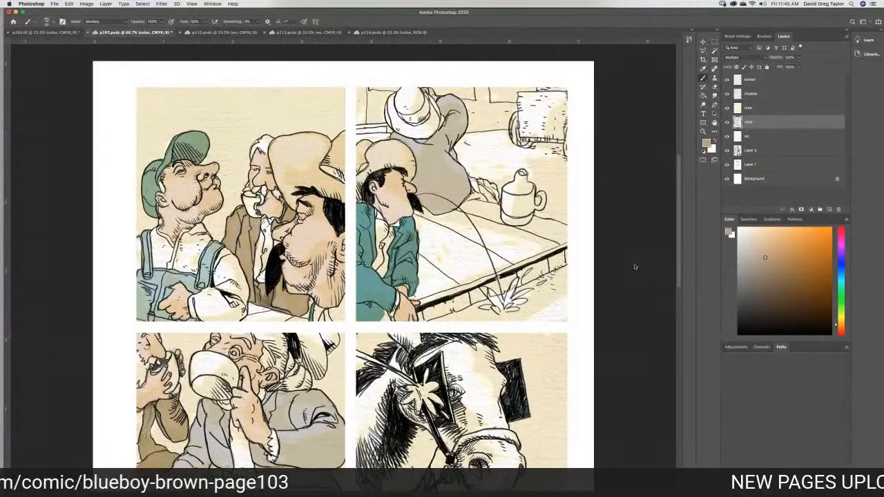
key("super+s")
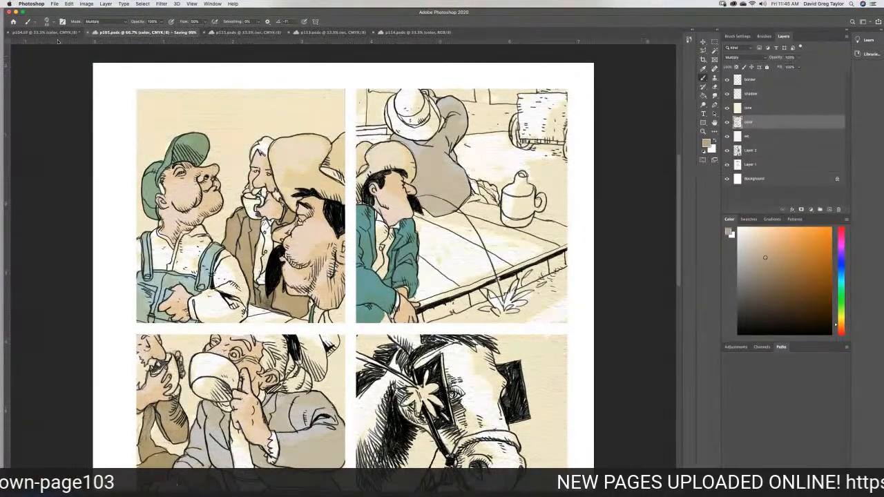
Sample the orange from p104.tif's fourth panel and brush it over the neck and shoulder of the jug in p105.psdc's second panel
left_click(45, 33)
left_click(703, 69)
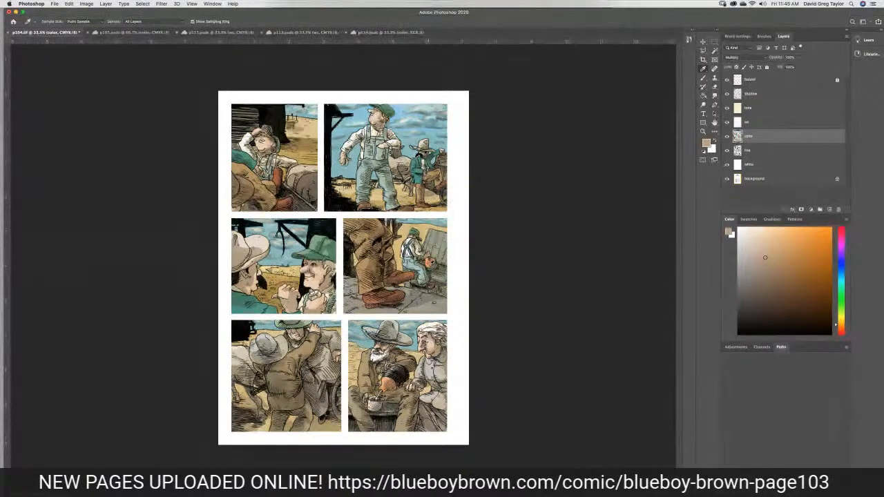
left_click(426, 265)
left_click(145, 35)
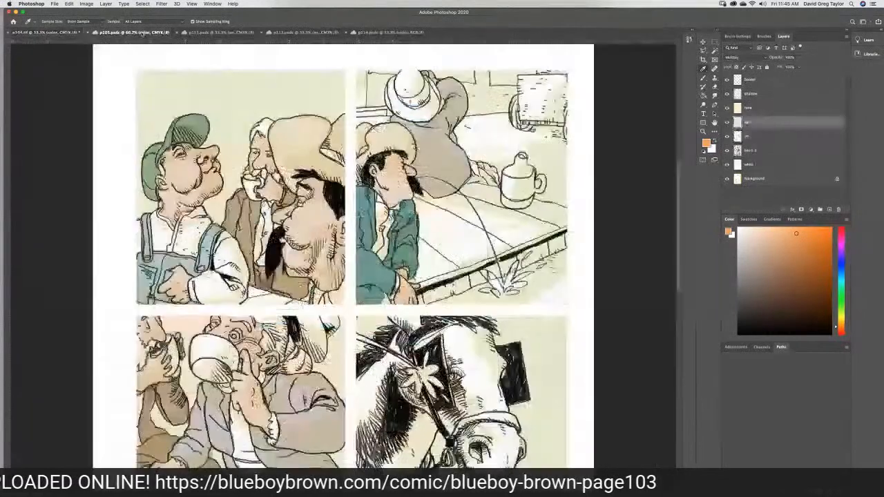
left_click(703, 78)
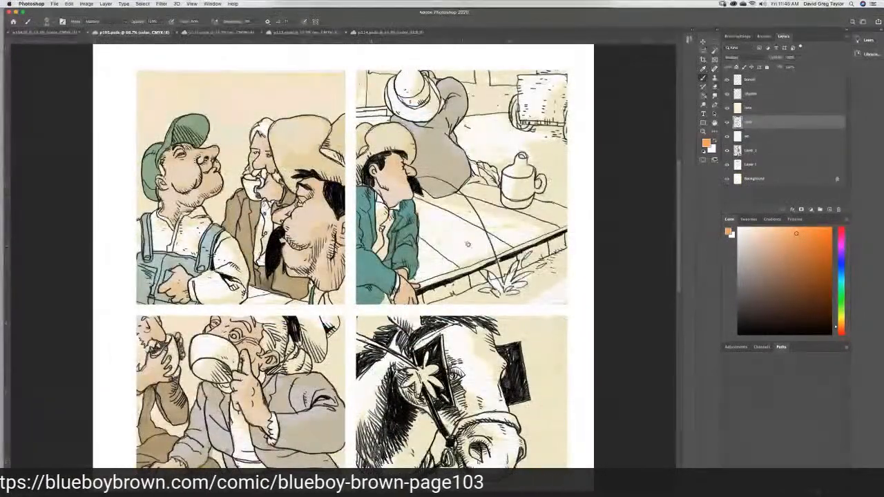
mouse_move(519, 166)
left_mouse_down()
mouse_move(519, 156)
mouse_move(530, 173)
mouse_move(504, 173)
mouse_move(531, 171)
left_mouse_up()
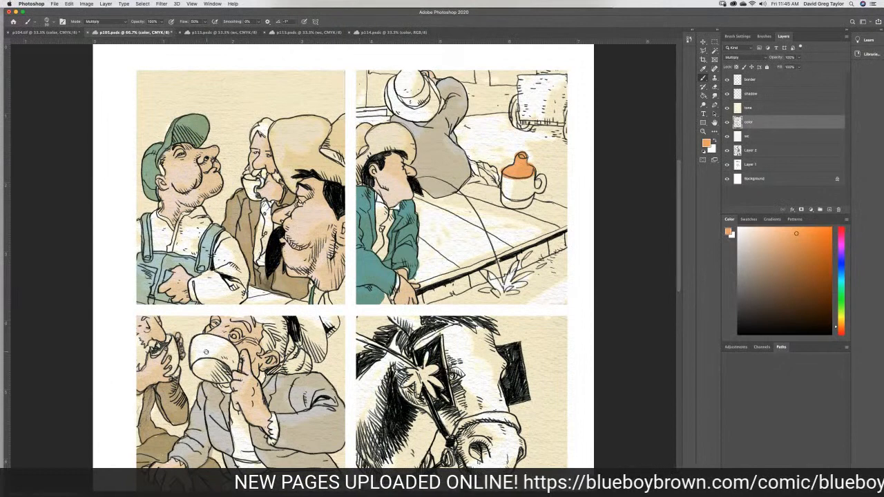
Pick a neutral gray as the foreground color, set its black value to 0%, and ready the Brush for painting
left_click_drag(677, 284, 677, 282)
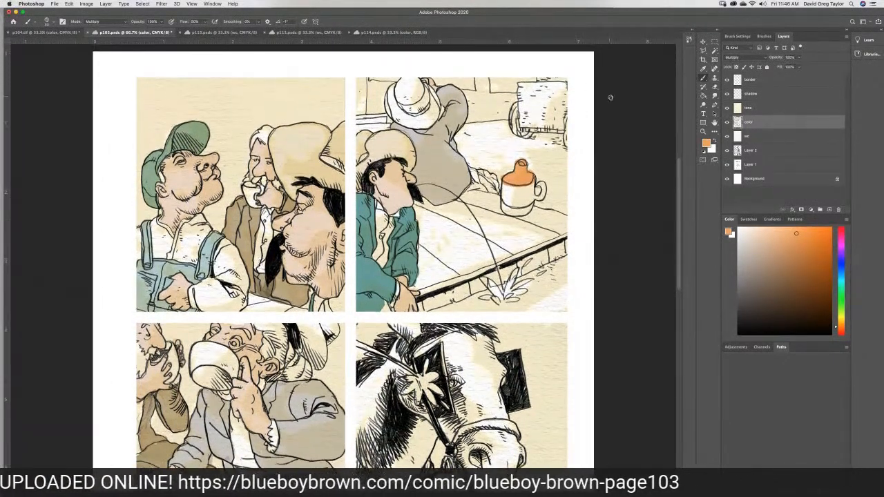
left_click(739, 284)
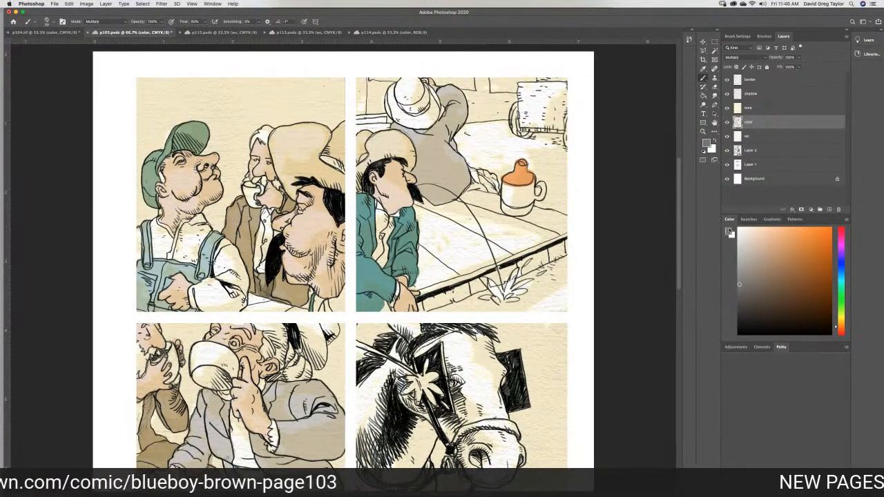
left_click(730, 234)
double_click(697, 298)
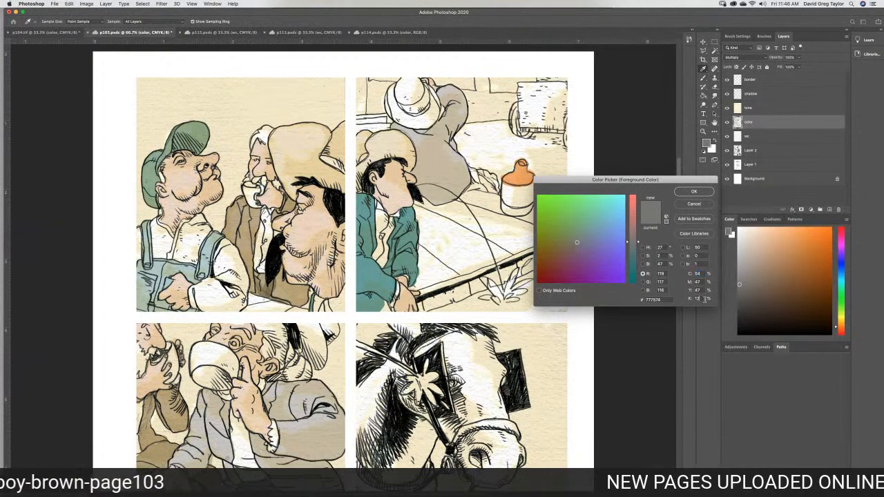
type("0")
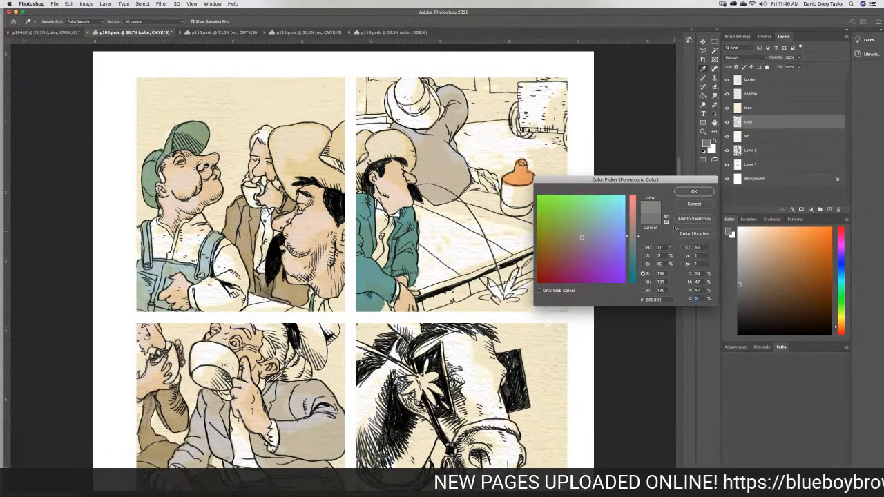
left_click(685, 193)
left_click(703, 77)
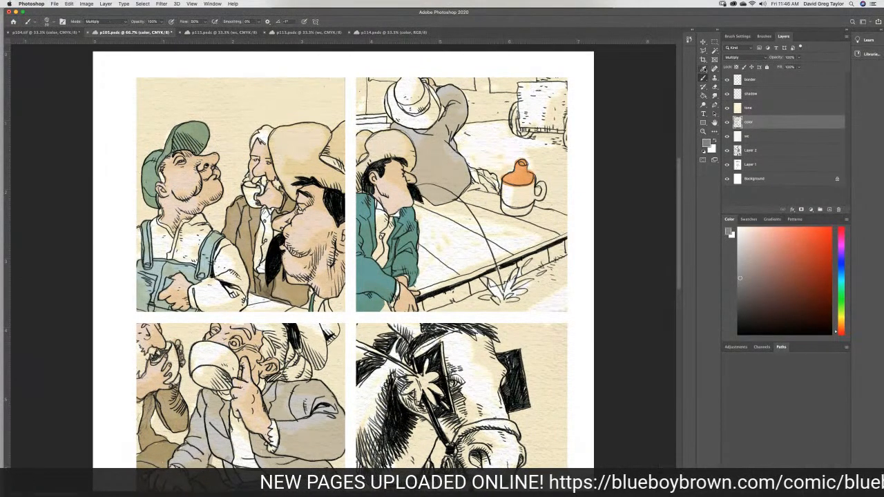
Brush the gray over the lower body and handle of the jug in the second panel
mouse_move(522, 196)
left_mouse_down()
mouse_move(509, 189)
mouse_move(535, 185)
mouse_move(524, 211)
mouse_move(505, 207)
mouse_move(505, 192)
mouse_move(525, 202)
left_mouse_up()
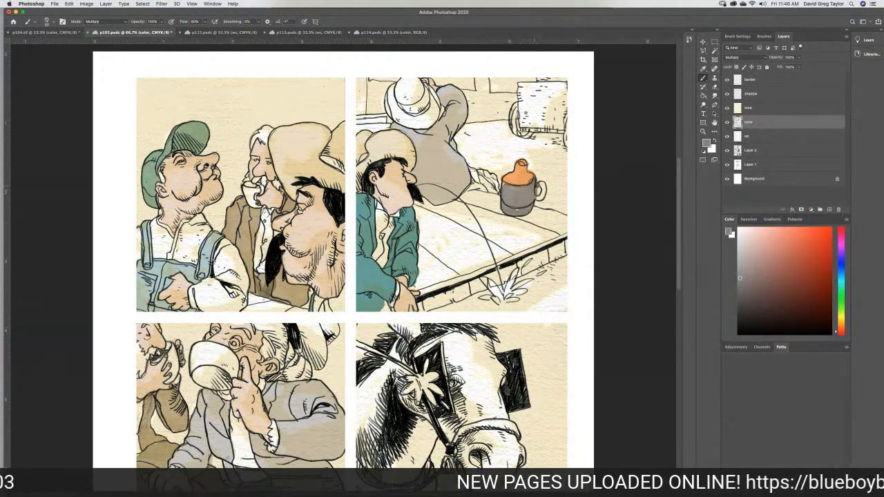
left_click_drag(543, 189, 533, 198)
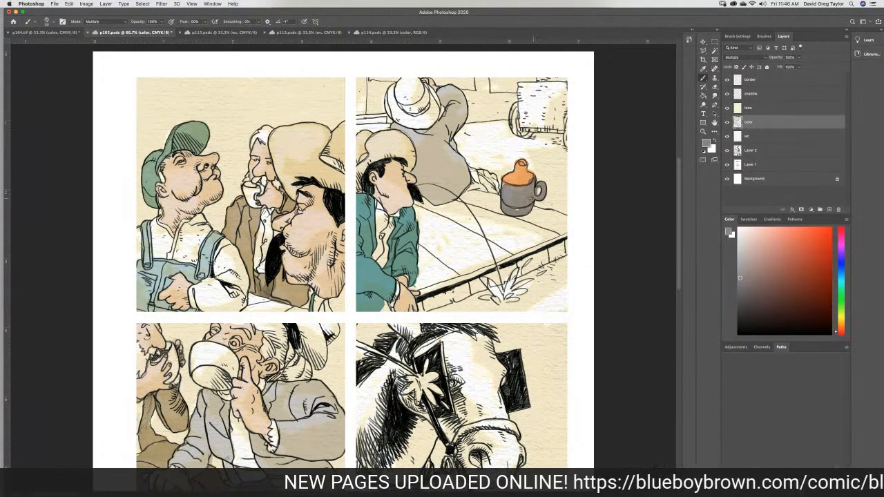
mouse_move(506, 186)
left_mouse_down()
mouse_move(520, 186)
mouse_move(513, 191)
left_mouse_up()
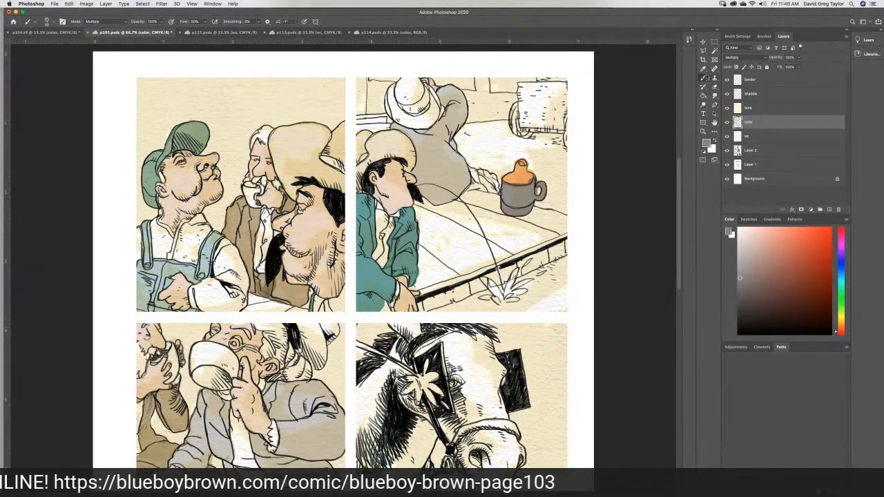
Smudge and erase along the jug's color edges to clean up its orange and gray areas
left_click(714, 95)
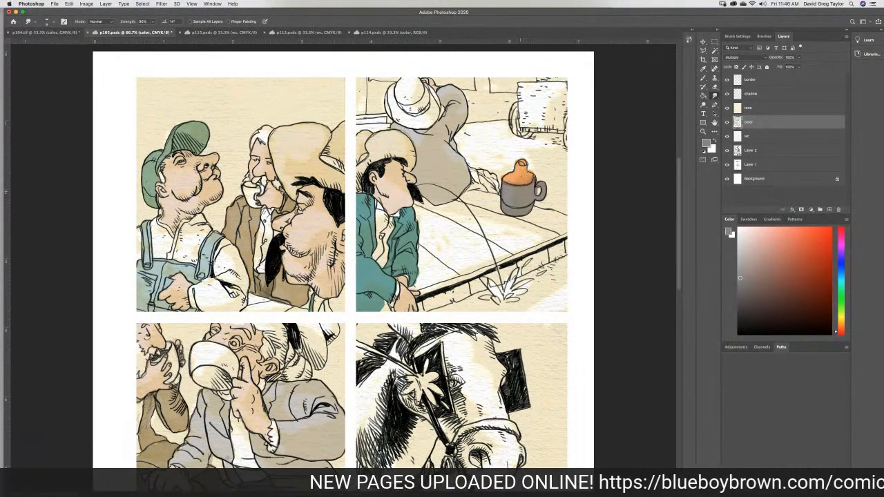
left_click(714, 87)
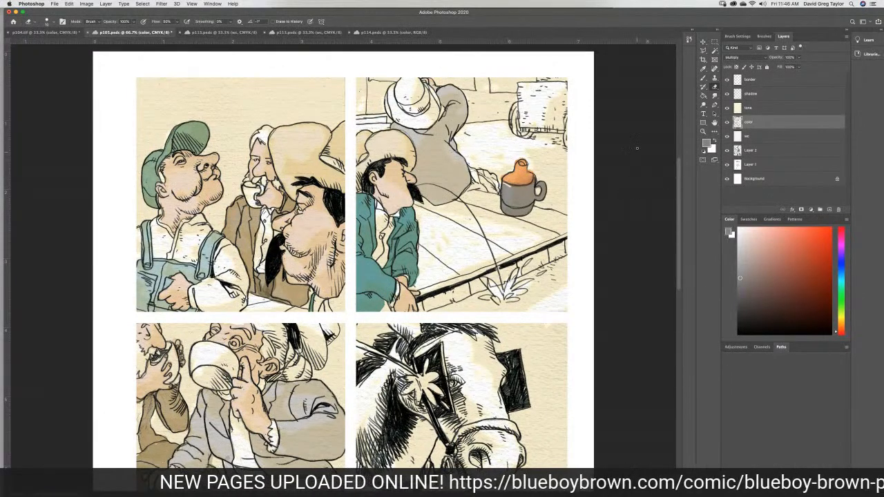
left_click(713, 95)
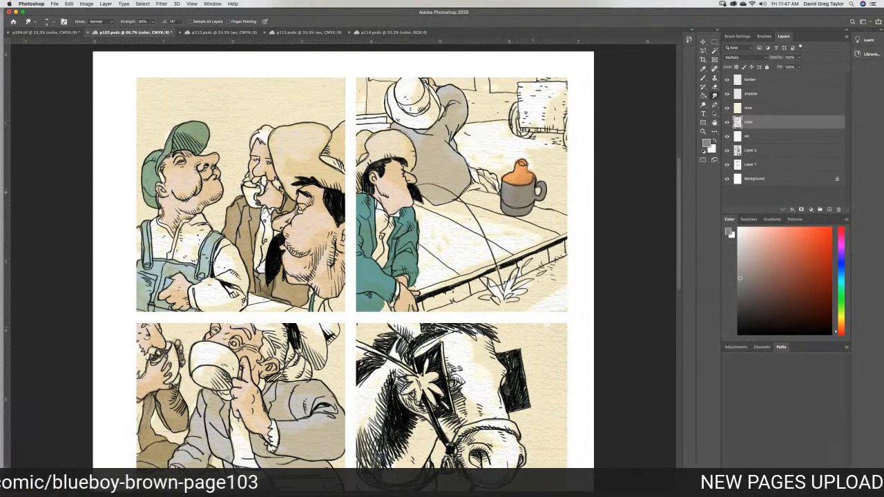
left_click(714, 87)
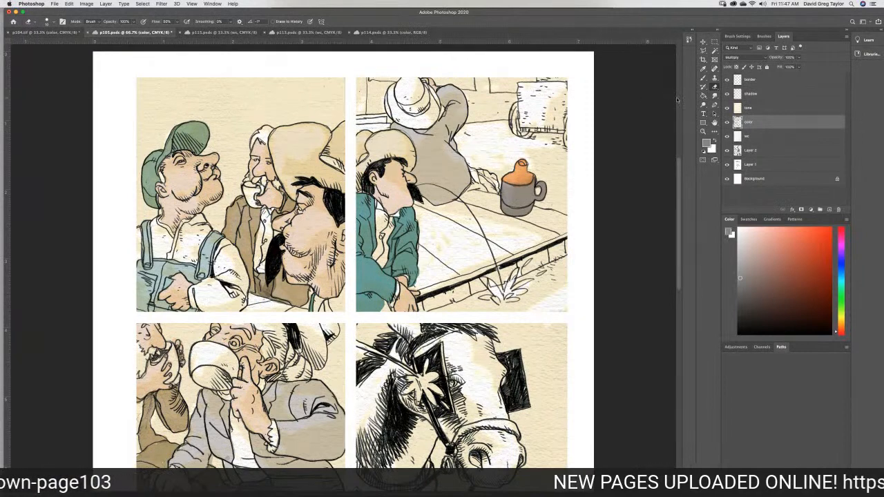
Sample the gray of the wooden floor in p104.tif's fourth panel and return to p105.psdc with the Brush
left_click(704, 78)
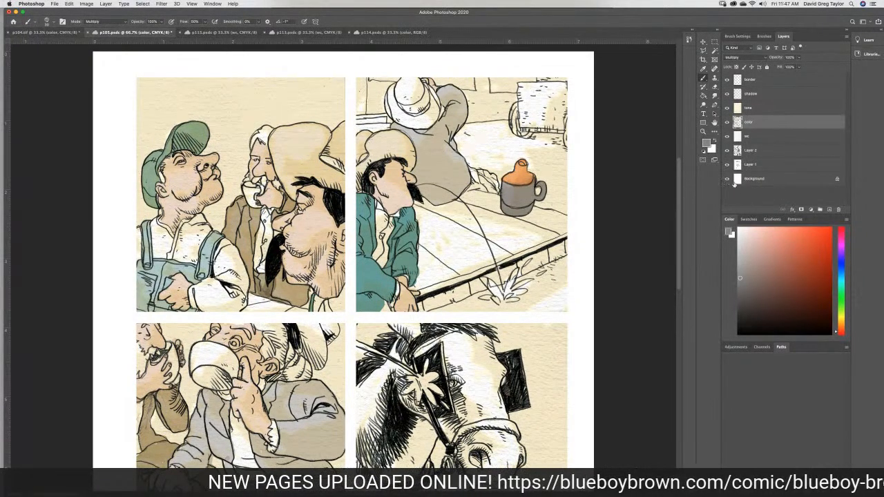
left_click(58, 33)
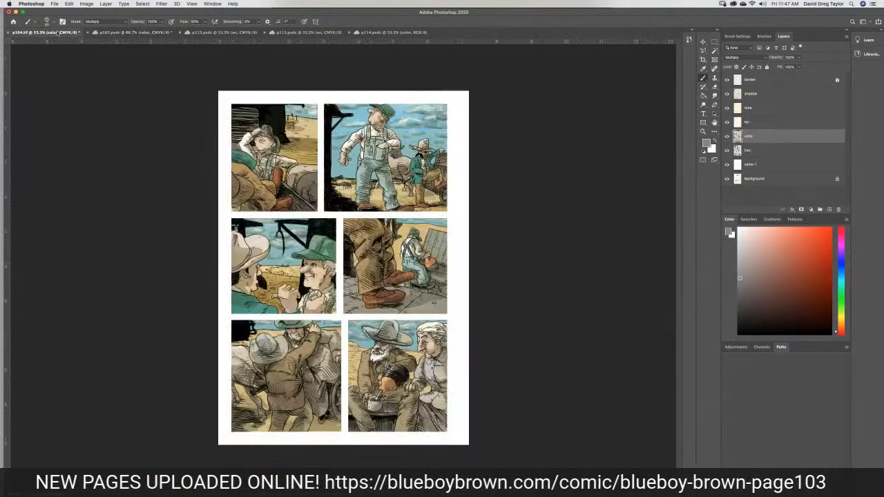
left_click(703, 70)
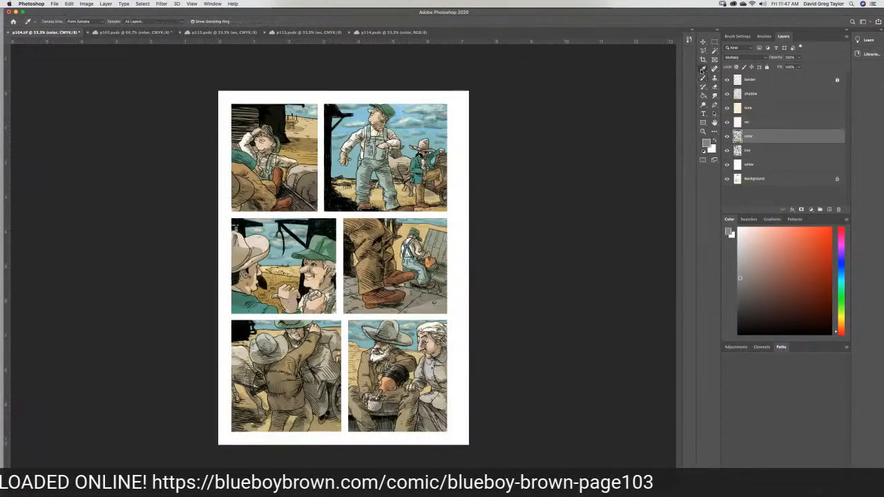
left_click(433, 302)
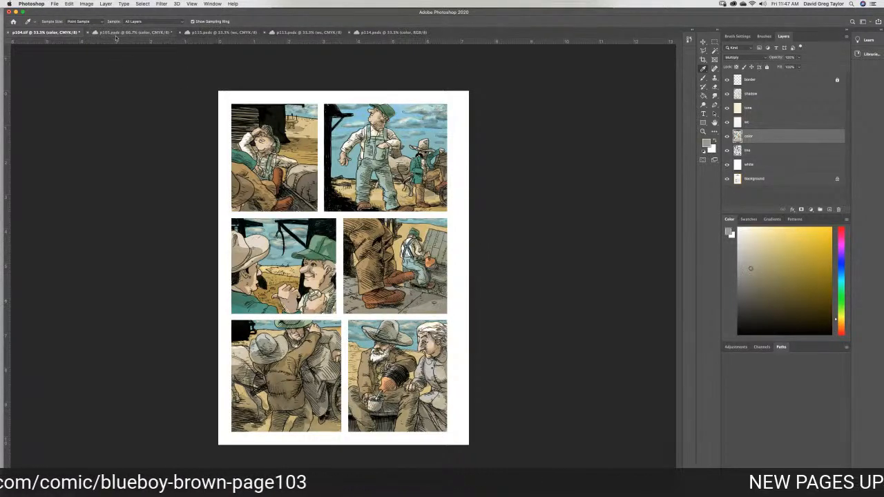
left_click(118, 35)
left_click(703, 78)
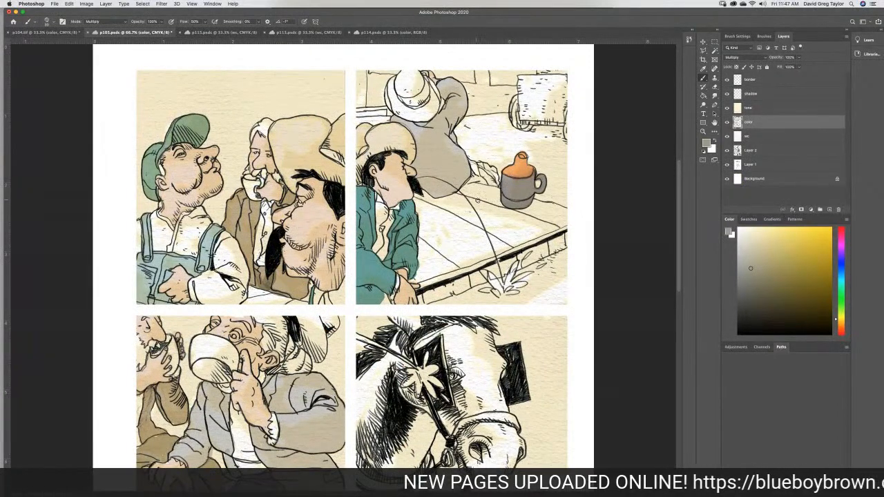
Brush the sampled gray along the inside edges of the wooden platform in the second panel, around the jug and the teal-jacketed man
mouse_move(480, 193)
left_mouse_down()
mouse_move(463, 190)
mouse_move(490, 189)
mouse_move(513, 212)
mouse_move(534, 207)
left_mouse_up()
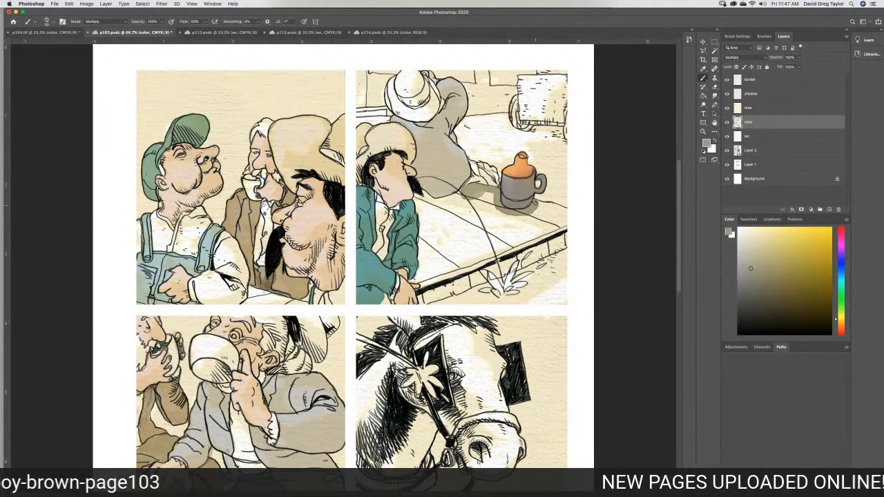
mouse_move(533, 205)
left_mouse_down()
mouse_move(567, 211)
mouse_move(564, 243)
left_mouse_up()
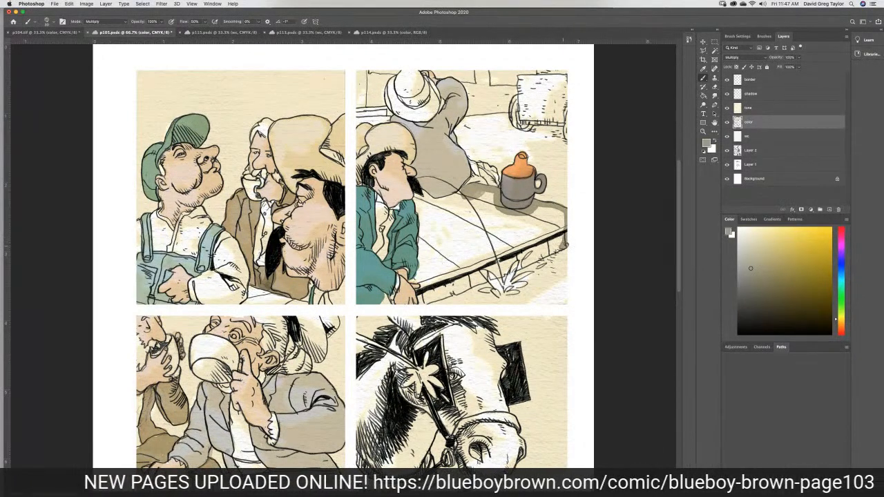
mouse_move(565, 244)
left_mouse_down()
mouse_move(422, 304)
mouse_move(418, 206)
left_mouse_up()
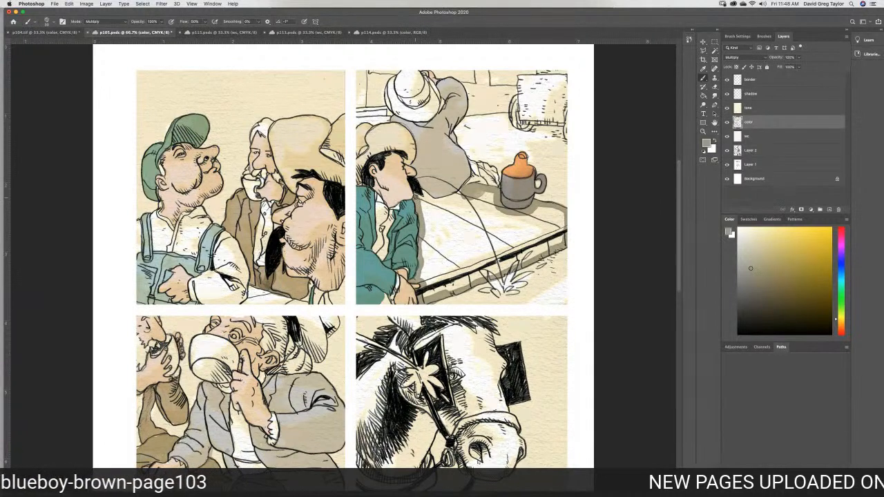
left_click_drag(423, 195, 457, 195)
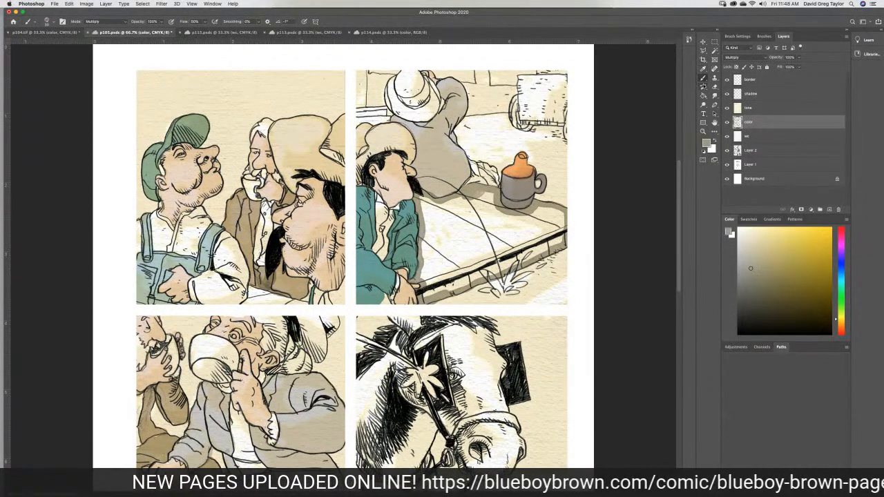
Fill the outlined wooden platform with the gray using the Paint Bucket, and touch up its edges by smudging and erasing
left_click(704, 96)
left_click(483, 224)
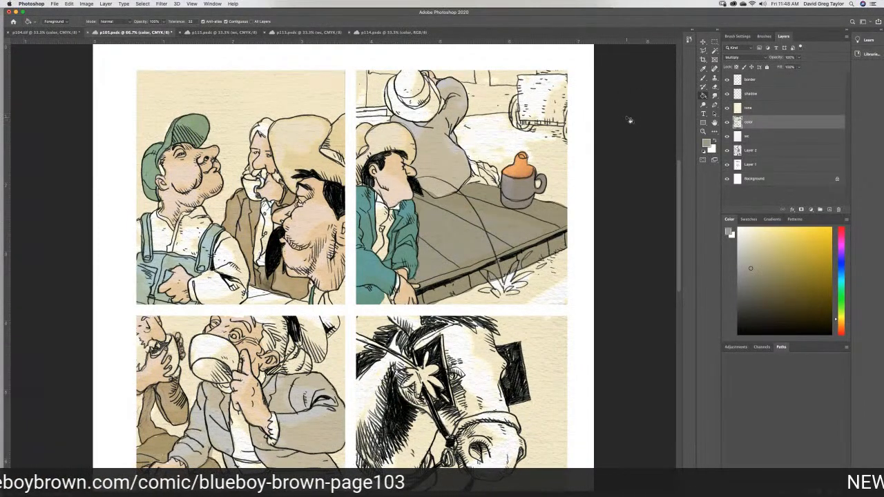
left_click(714, 96)
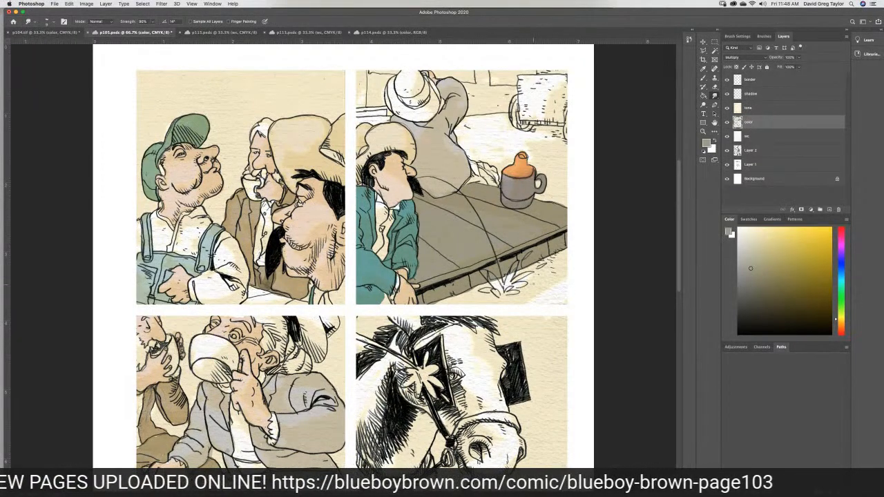
left_click(714, 87)
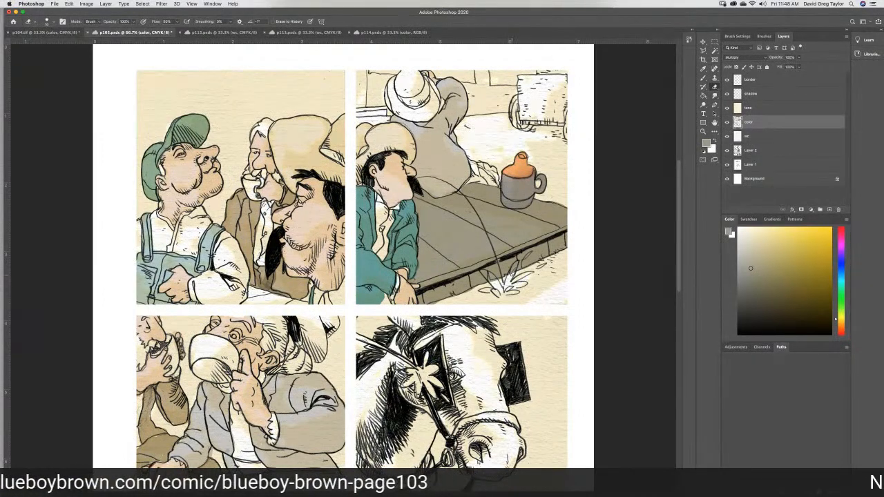
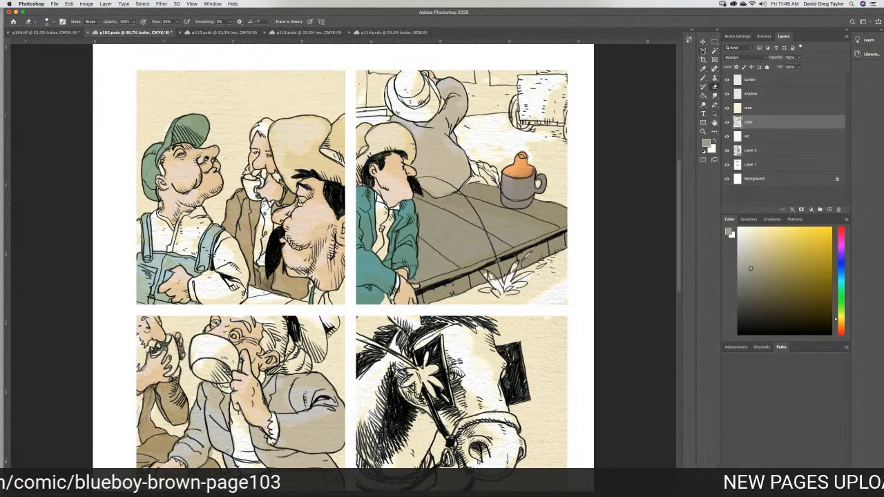
Sample the pale green from the hat in p104.tif's fifth panel and brush it over the rear man's hat in p105.psdc's second panel
left_click(703, 69)
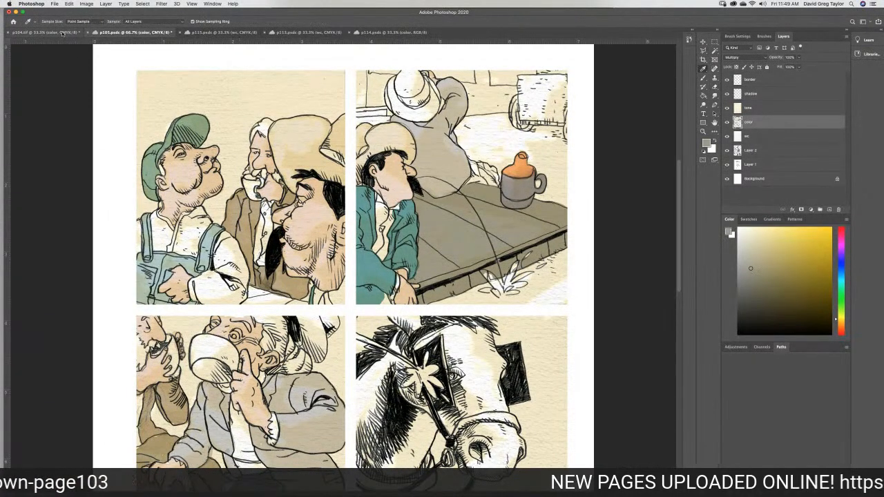
left_click(66, 33)
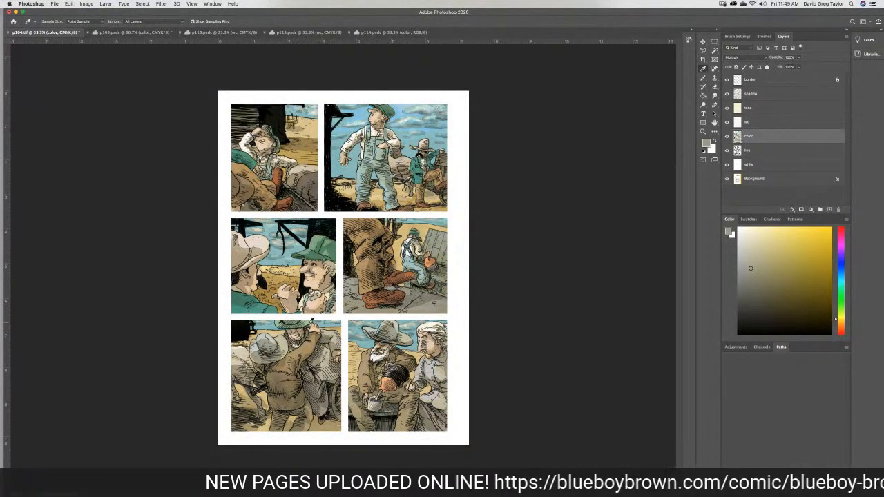
left_click(292, 314)
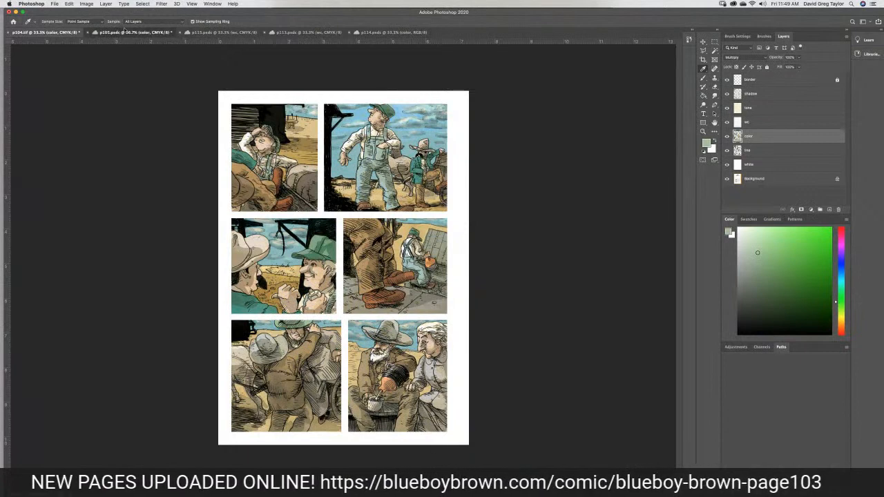
left_click(125, 32)
left_click(703, 77)
mouse_move(405, 91)
left_mouse_down()
mouse_move(394, 80)
mouse_move(388, 90)
mouse_move(402, 115)
mouse_move(425, 118)
mouse_move(437, 101)
left_mouse_up()
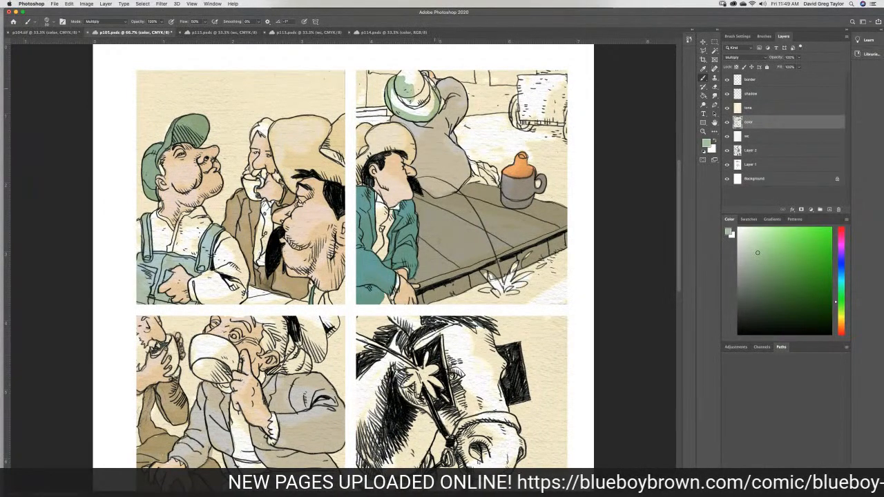
mouse_move(416, 73)
left_mouse_down()
mouse_move(400, 76)
mouse_move(431, 91)
mouse_move(431, 102)
mouse_move(398, 107)
mouse_move(391, 94)
mouse_move(422, 99)
mouse_move(427, 89)
left_mouse_up()
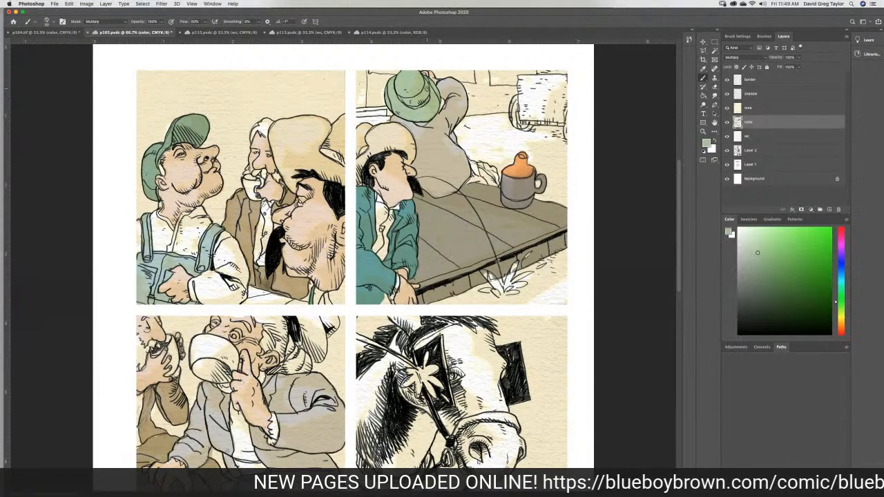
Sample the gray of the rear man's coat in the second panel and brush it over the hatched area between him and the jug
key("i")
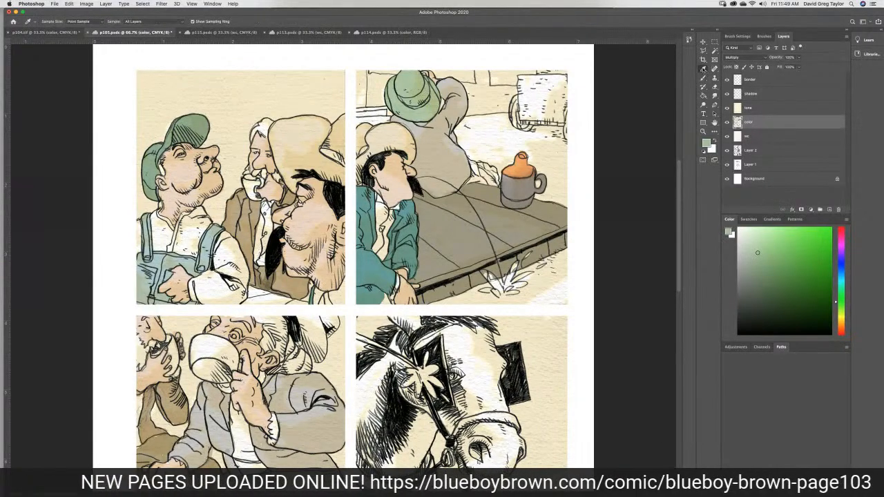
left_click(451, 144)
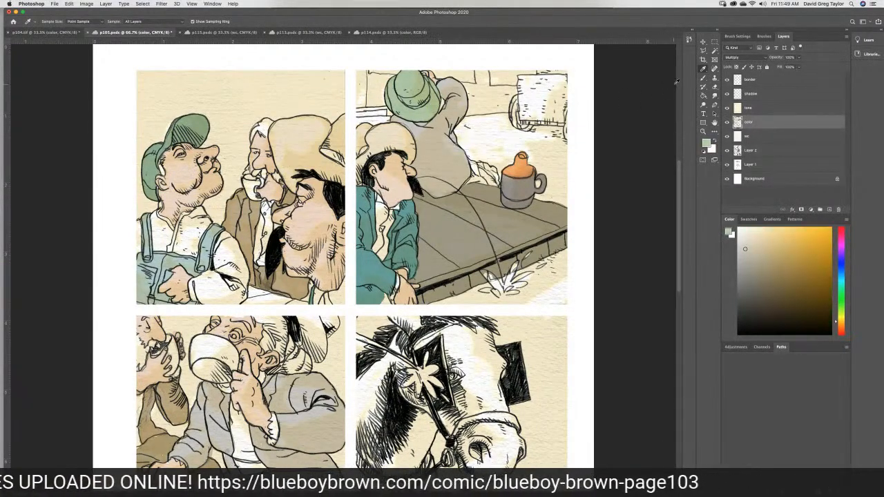
key("b")
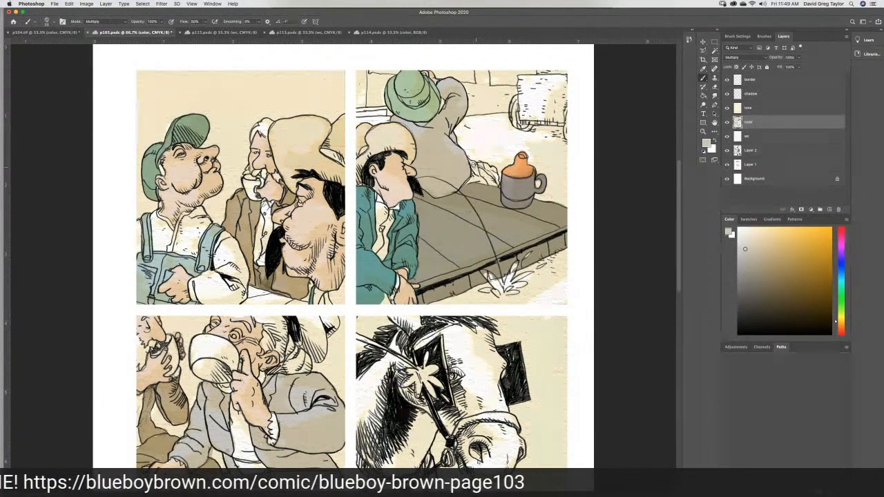
mouse_move(471, 163)
left_mouse_down()
mouse_move(496, 182)
mouse_move(473, 179)
mouse_move(477, 171)
mouse_move(487, 176)
mouse_move(472, 165)
mouse_move(469, 182)
mouse_move(492, 183)
mouse_move(492, 171)
left_mouse_up()
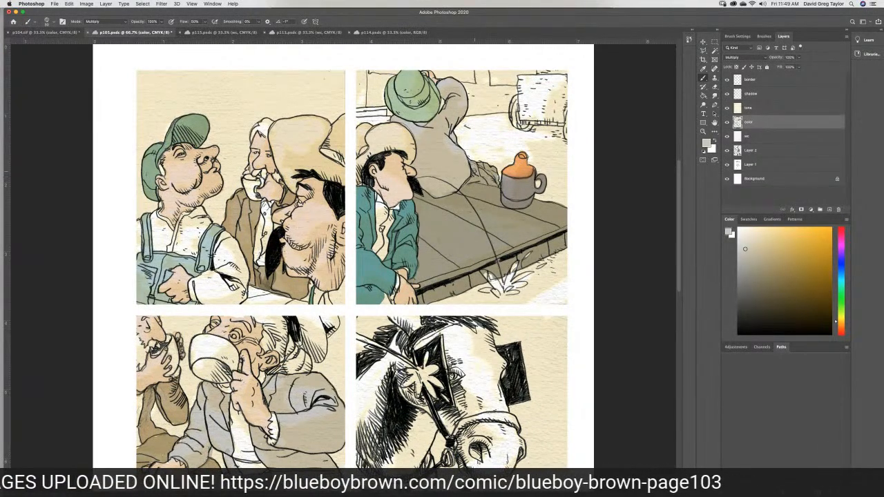
mouse_move(492, 171)
left_mouse_down()
mouse_move(490, 181)
mouse_move(480, 172)
left_mouse_up()
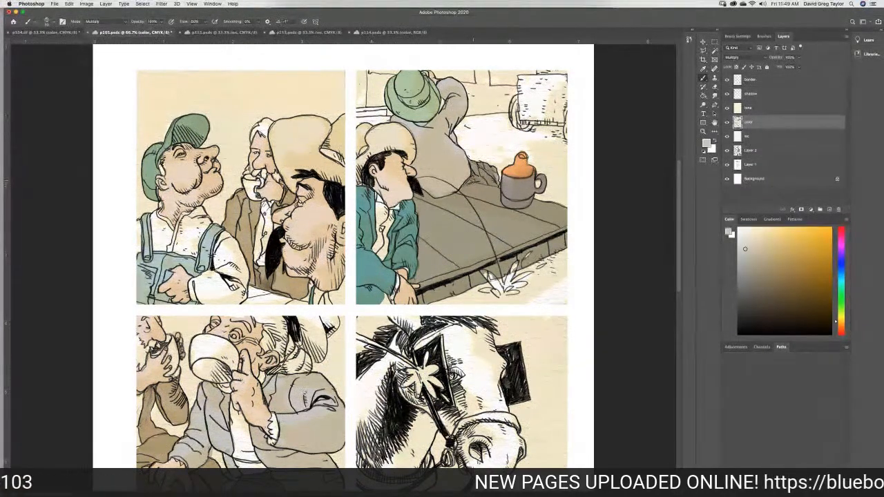
Sample the gray-brown beside the wagon wheel in p104.tif's fifth panel and brush it over the wagon in p105.psdc's second panel
key("i")
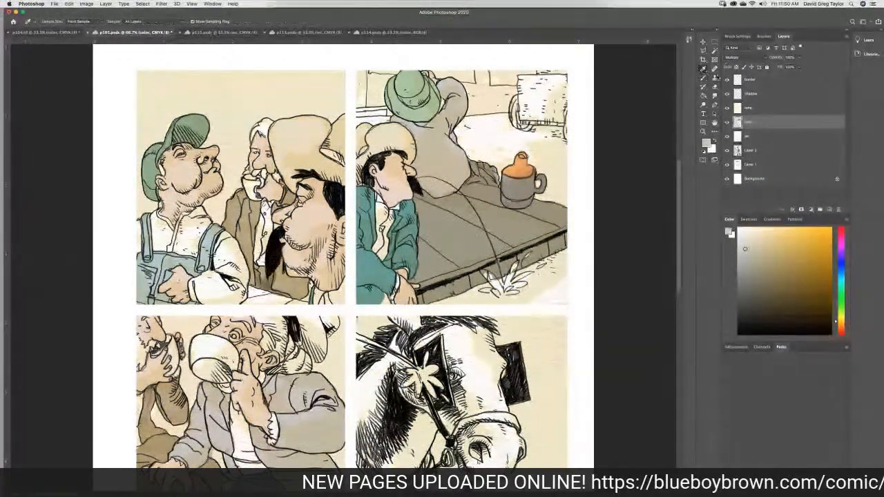
left_click(53, 35)
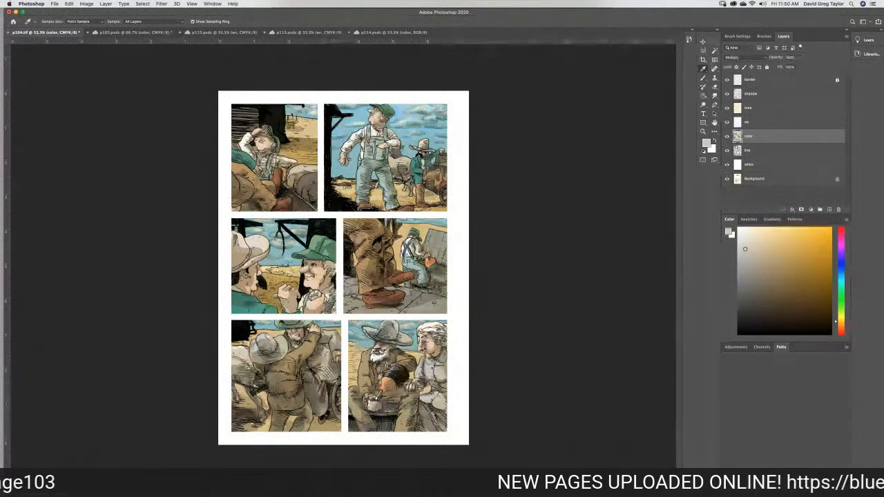
mouse_move(337, 379)
left_mouse_down()
mouse_move(347, 374)
mouse_move(337, 379)
left_mouse_up()
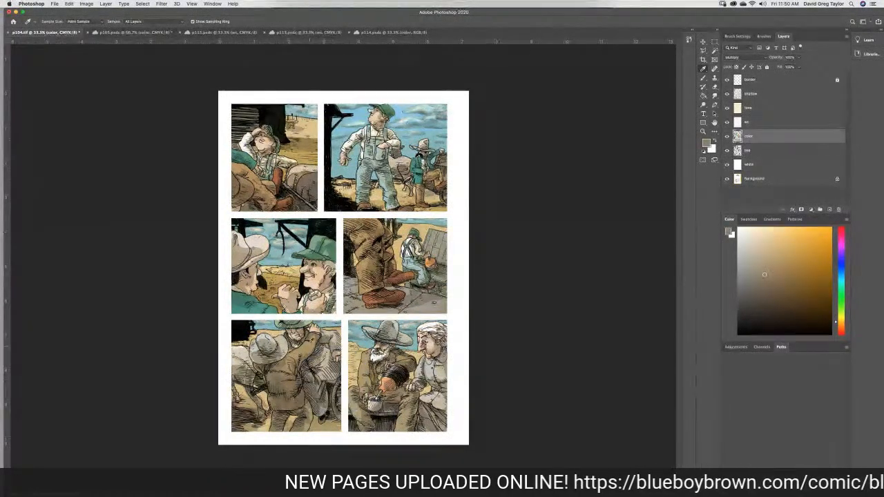
left_click(133, 33)
left_click(703, 78)
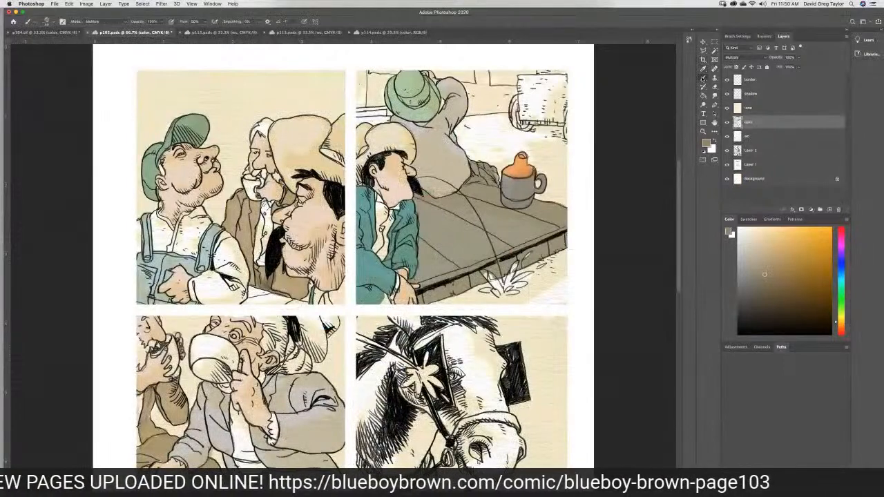
mouse_move(528, 93)
left_mouse_down()
mouse_move(558, 84)
mouse_move(530, 83)
mouse_move(545, 78)
mouse_move(562, 88)
mouse_move(569, 138)
mouse_move(568, 121)
mouse_move(520, 124)
left_mouse_up()
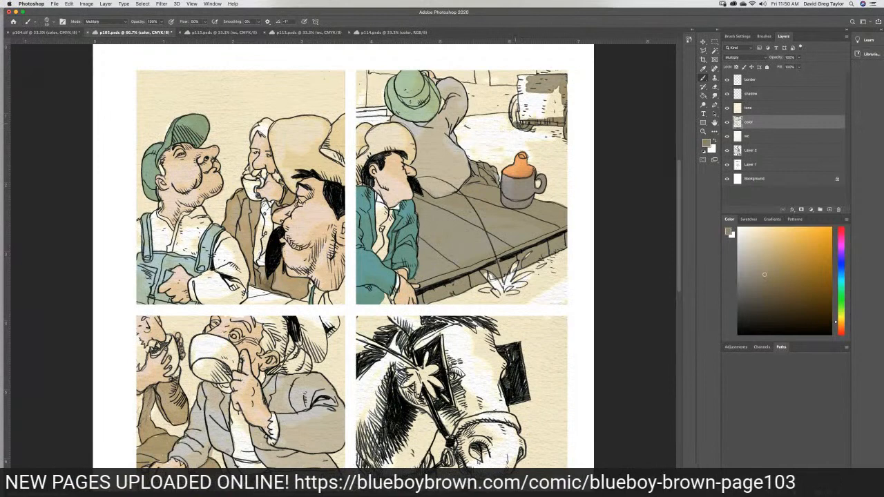
left_click_drag(519, 126, 509, 112)
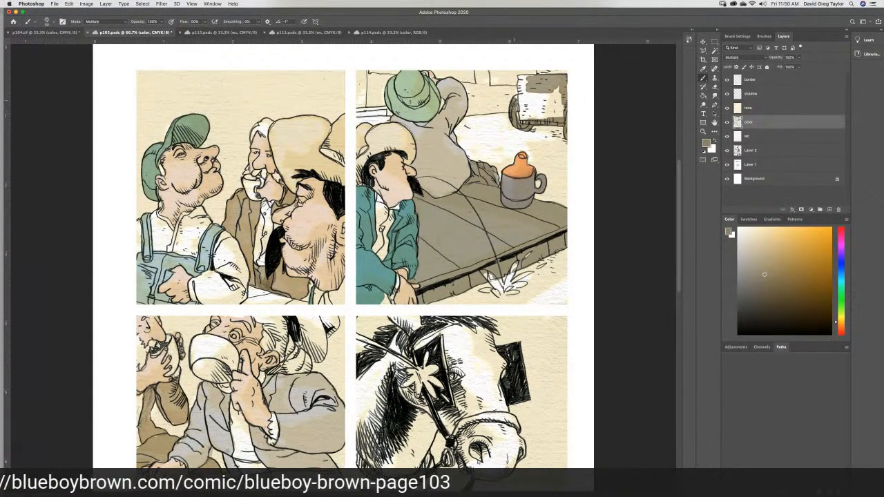
mouse_move(514, 100)
left_mouse_down()
mouse_move(520, 120)
mouse_move(535, 117)
mouse_move(519, 90)
left_mouse_up()
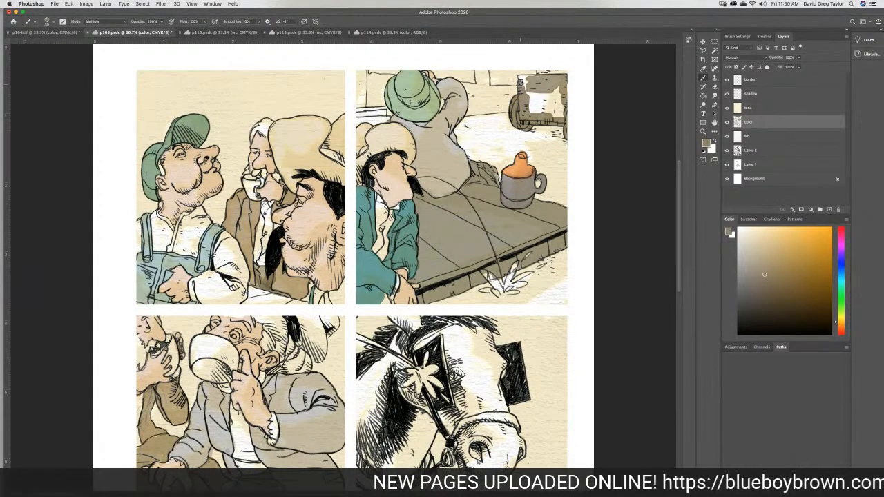
mouse_move(524, 76)
left_mouse_down()
mouse_move(540, 76)
mouse_move(526, 87)
mouse_move(530, 111)
mouse_move(561, 114)
mouse_move(546, 107)
mouse_move(559, 91)
mouse_move(538, 111)
mouse_move(531, 83)
mouse_move(566, 71)
left_mouse_up()
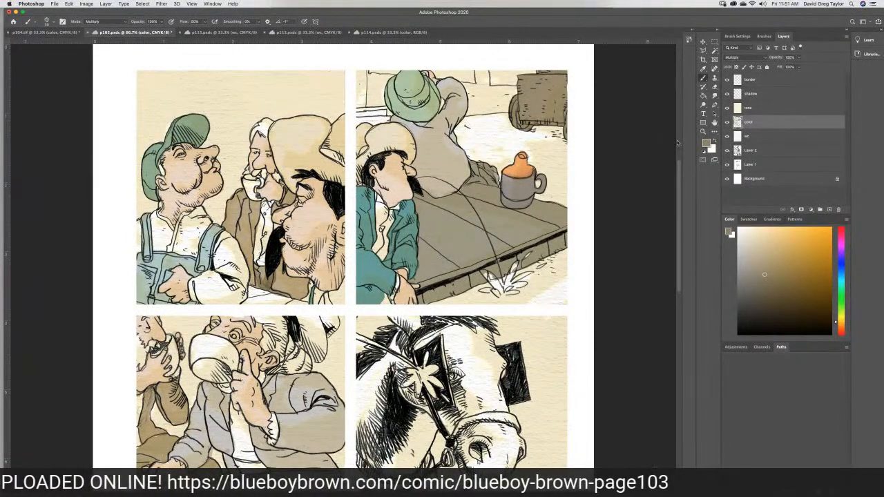
Sample the brown of the bearded man's clothing in p104.tif's sixth panel and return to p105.psdc with the Brush
left_click(703, 69)
left_click(45, 33)
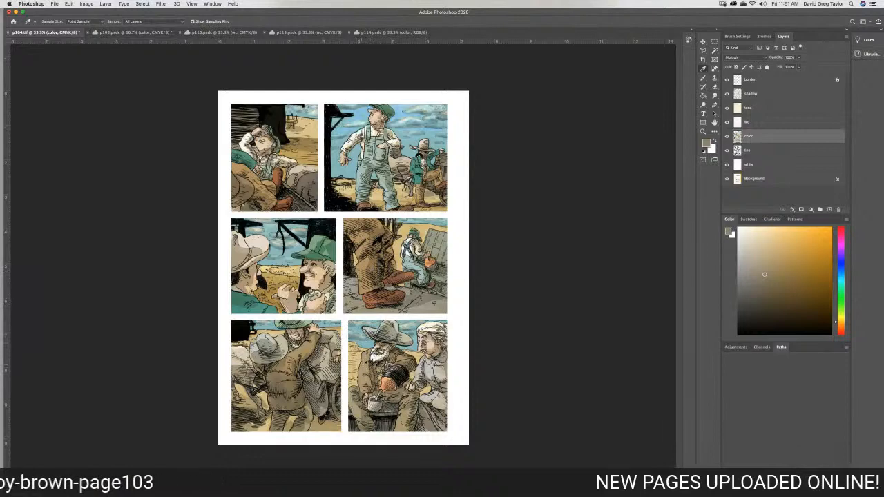
left_click(380, 378)
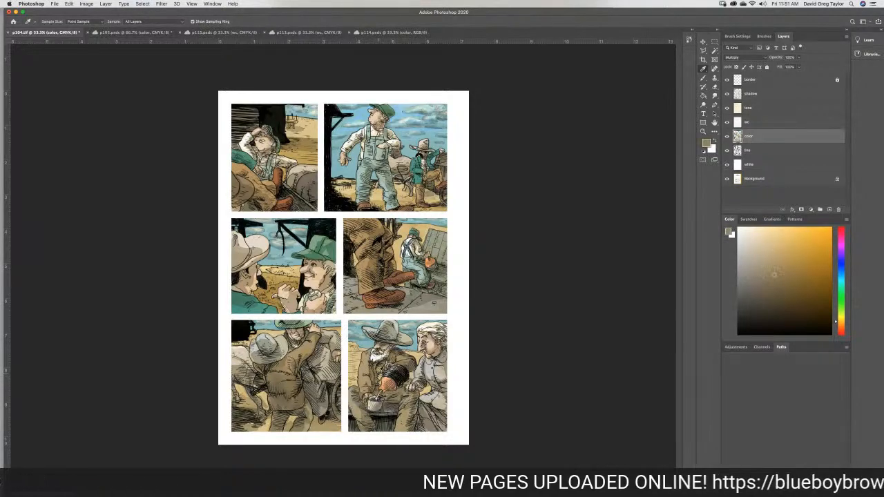
left_click(132, 32)
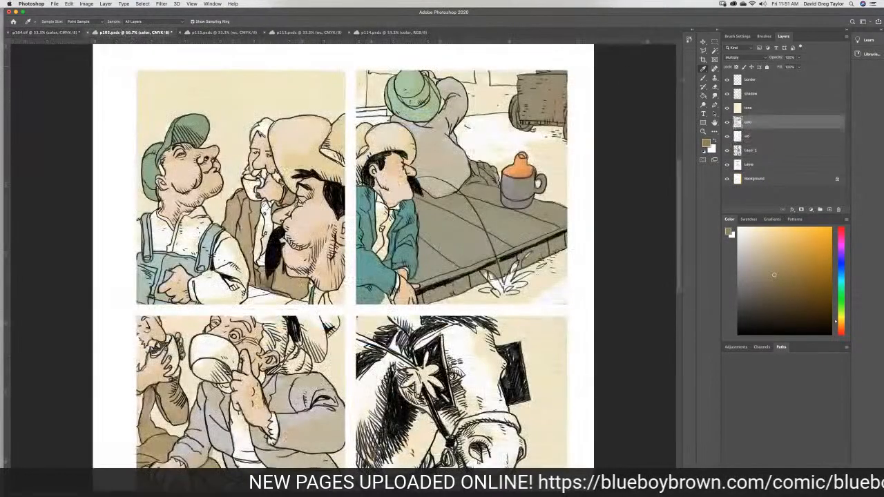
left_click(703, 78)
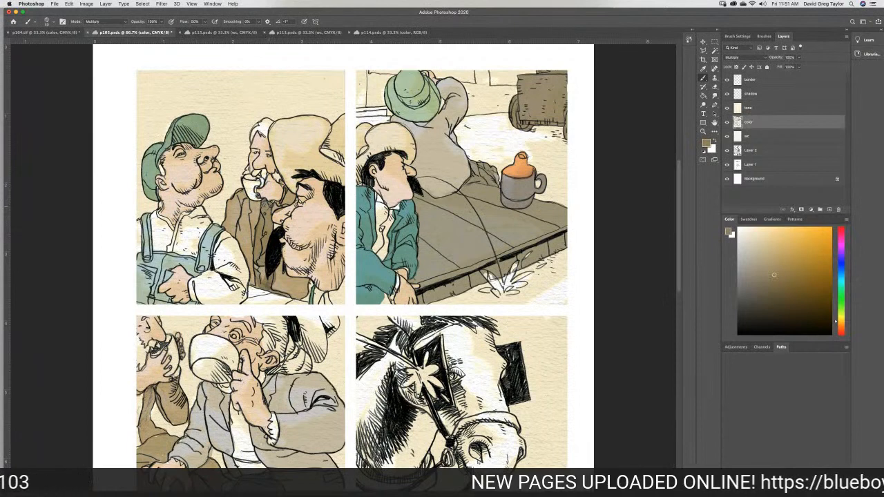
Sample the light tan from the bearded man in p104.tif's sixth panel and fill the white-haired man's vest in p105.psdc's first panel
left_click(47, 33)
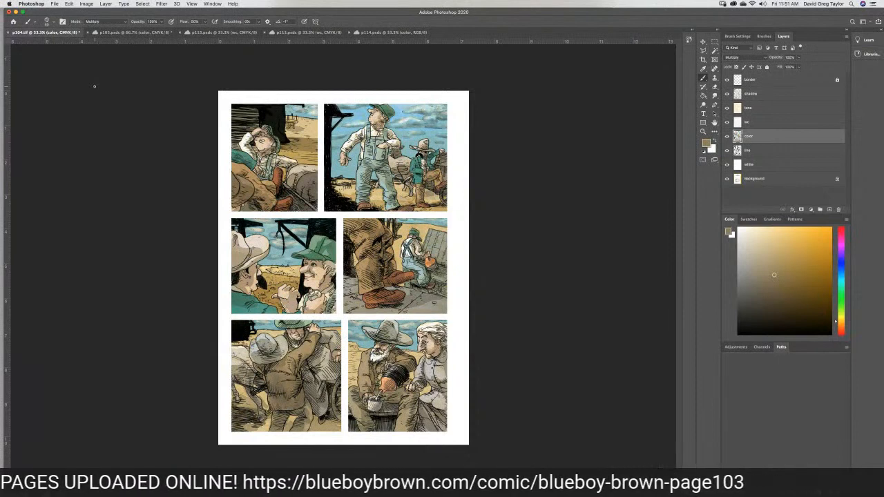
key("i")
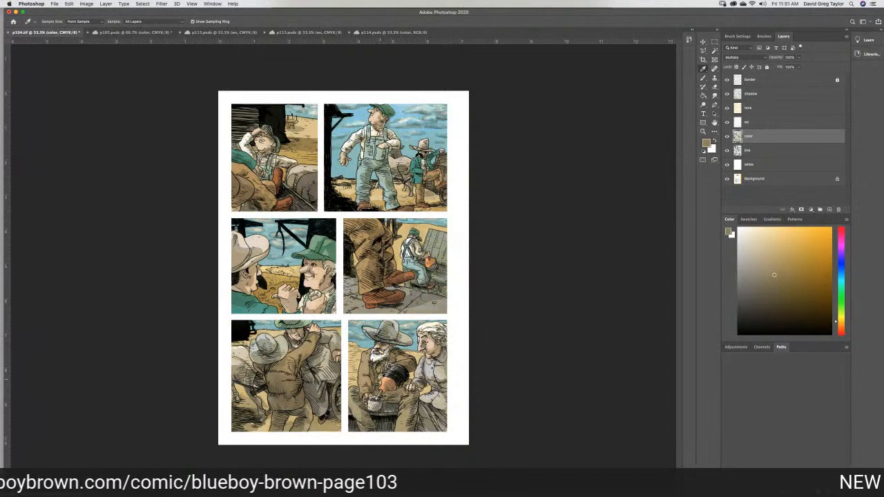
left_click(379, 378)
left_click_drag(379, 378, 375, 365)
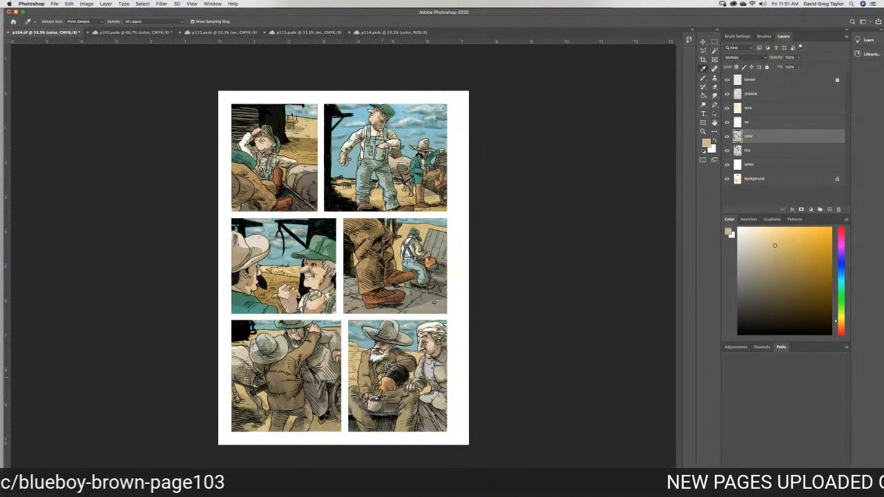
left_click(132, 33)
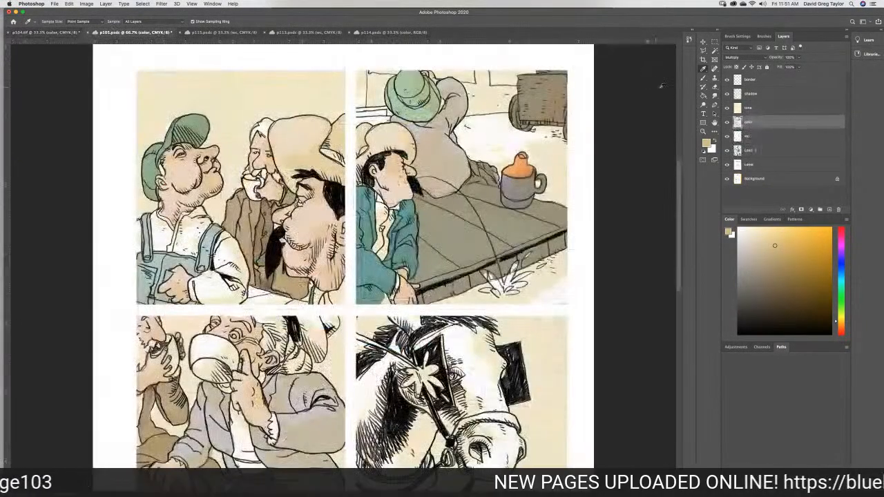
key("g")
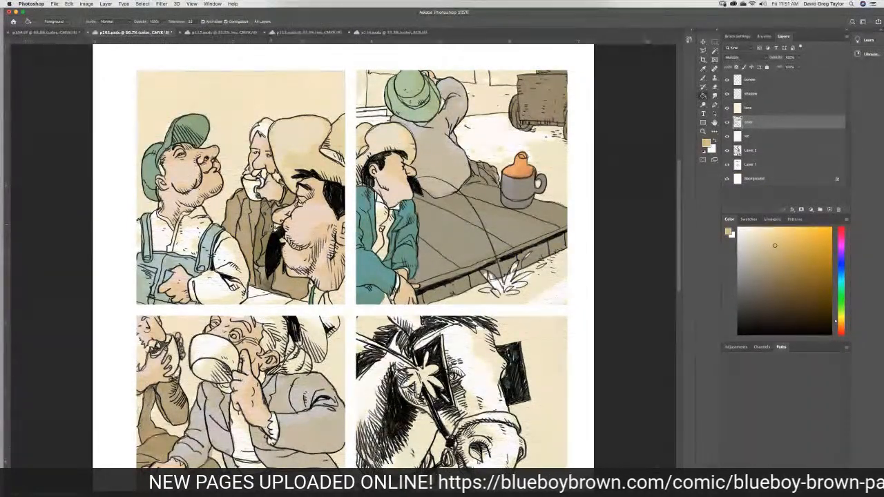
left_click(274, 229)
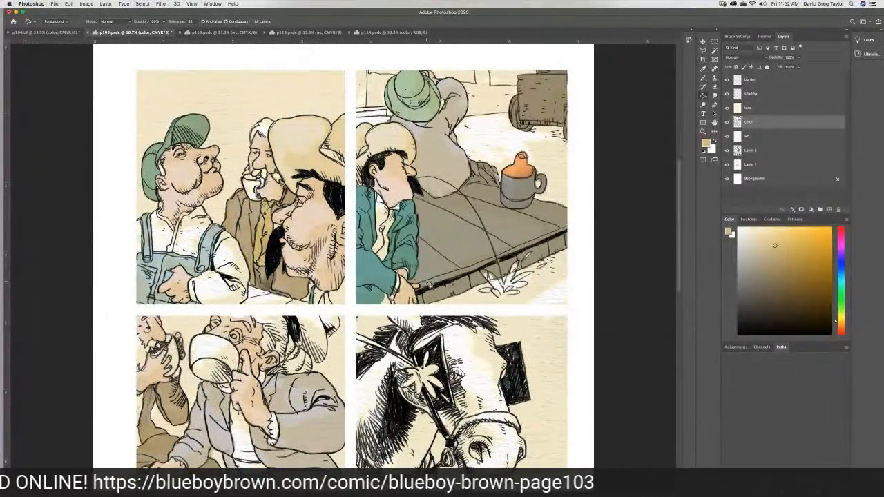
left_click(703, 79)
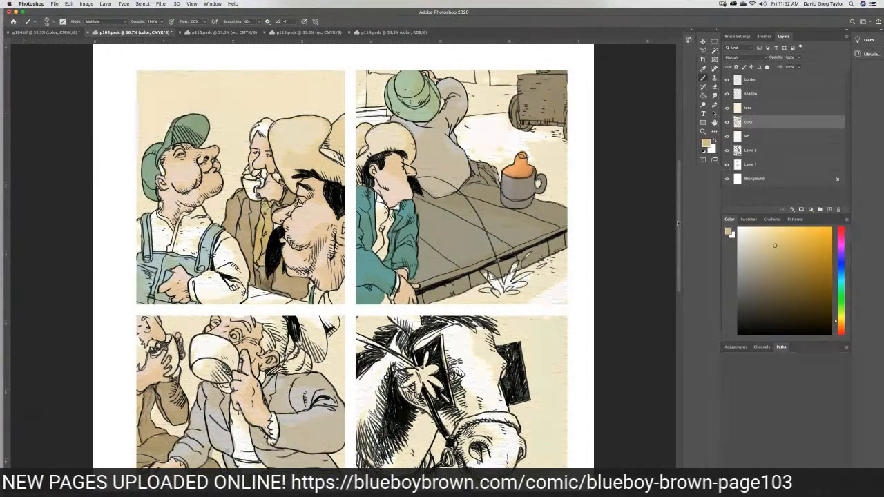
Sample the pale blue of the capped man's overalls in the first panel and brush it over his trouser leg in the handshake panel
scroll(688, 240, "down", 5)
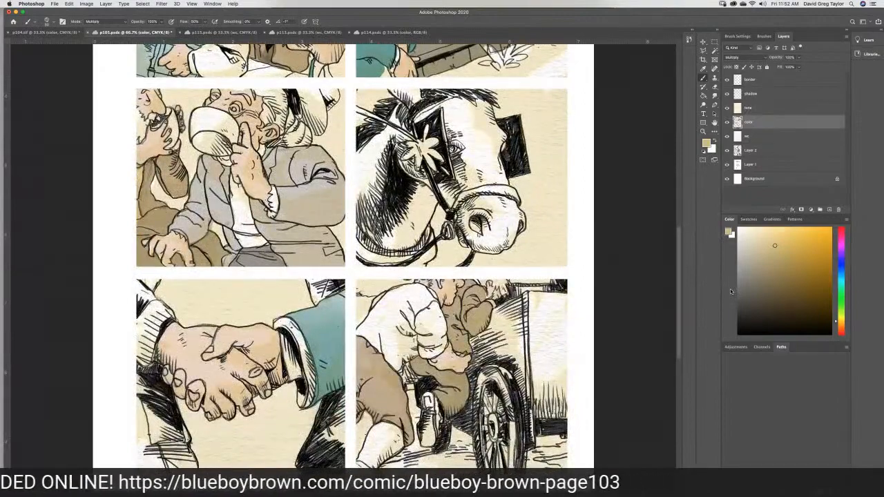
scroll(731, 289, "up", 2)
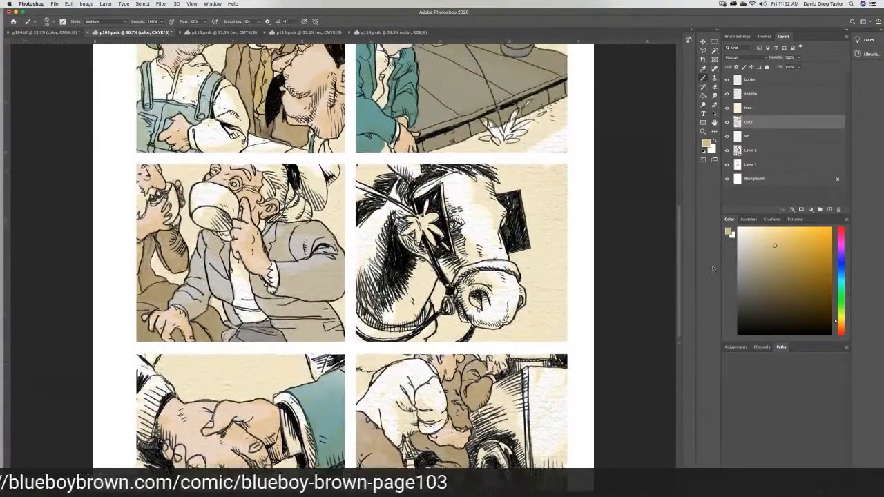
scroll(733, 288, "down", 2)
scroll(700, 240, "up", 1)
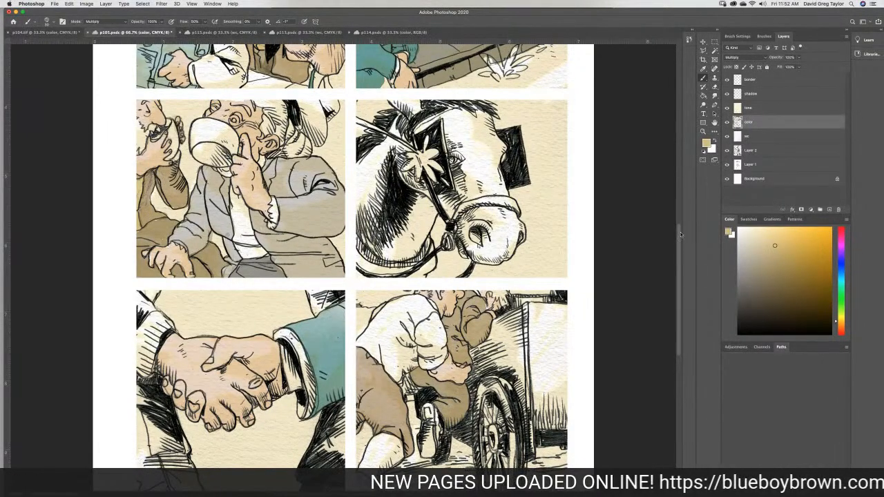
scroll(674, 225, "up", 5)
left_click(703, 69)
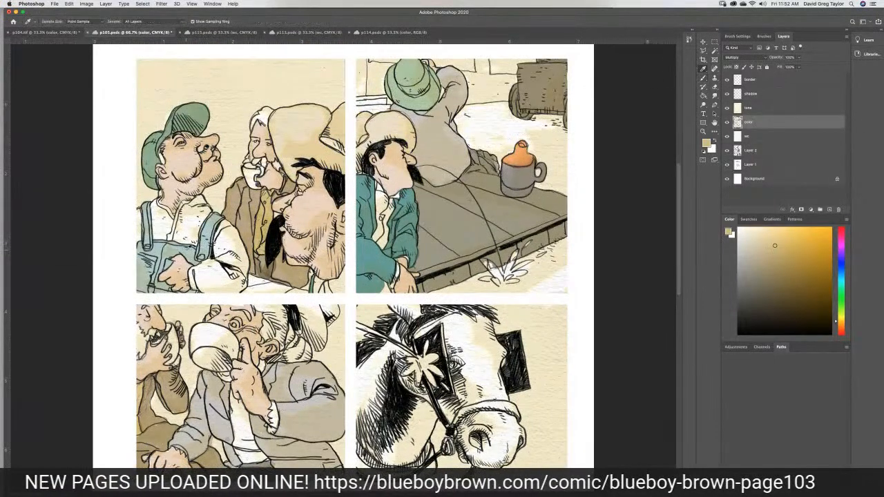
left_click(191, 250)
left_click(703, 78)
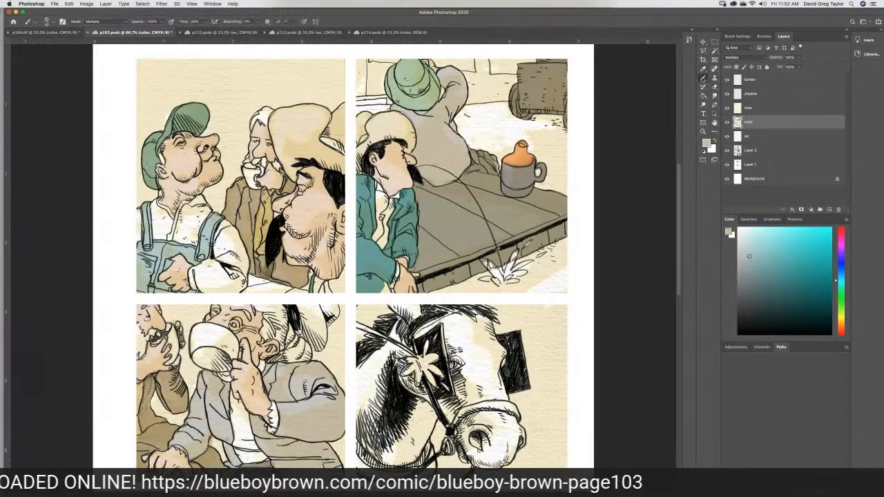
scroll(678, 188, "down", 10)
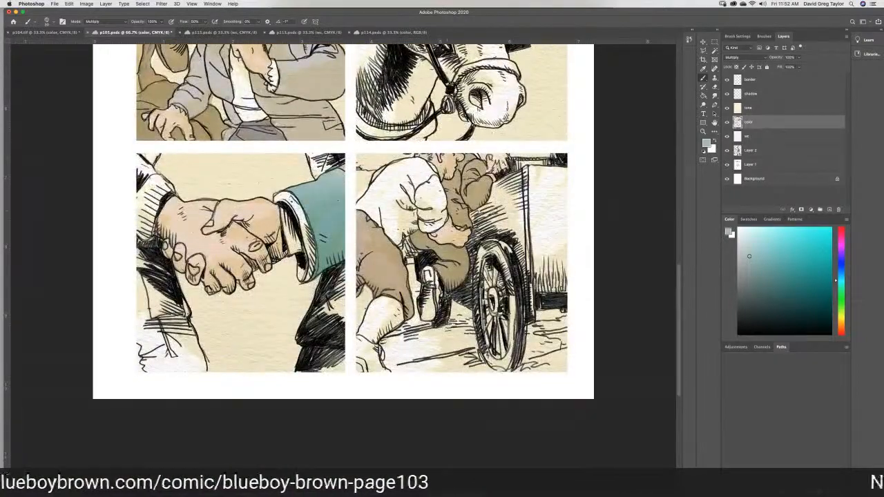
mouse_move(196, 314)
left_mouse_down()
mouse_move(149, 305)
mouse_move(141, 266)
left_mouse_up()
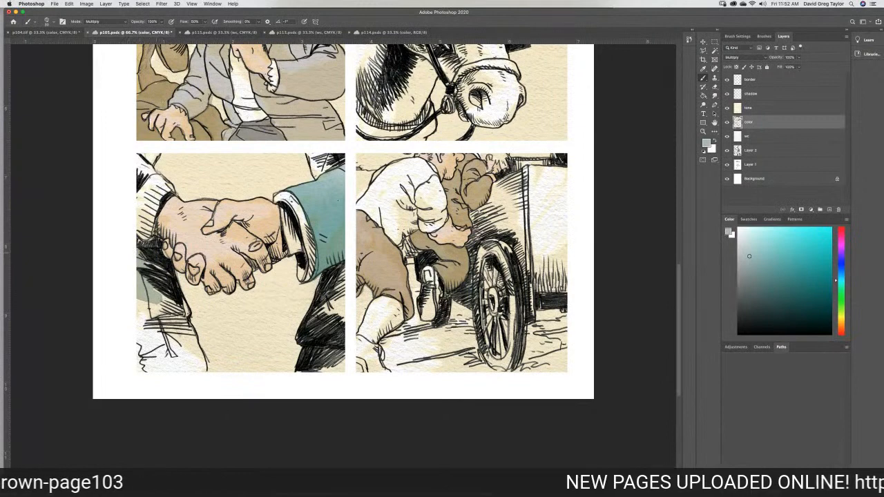
mouse_move(180, 294)
left_mouse_down()
mouse_move(202, 371)
mouse_move(133, 370)
mouse_move(146, 365)
mouse_move(124, 301)
mouse_move(146, 340)
mouse_move(131, 294)
mouse_move(170, 314)
mouse_move(165, 270)
mouse_move(202, 359)
mouse_move(180, 328)
mouse_move(184, 374)
mouse_move(162, 368)
left_mouse_up()
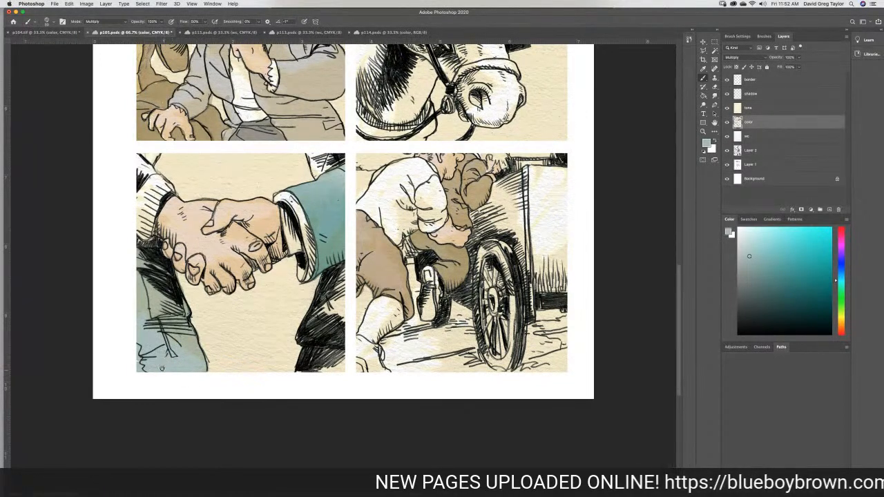
Sample the teal of the sleeve in the handshake panel and brush it over that man's dark trouser leg and the clothing above his arm
left_click(703, 68)
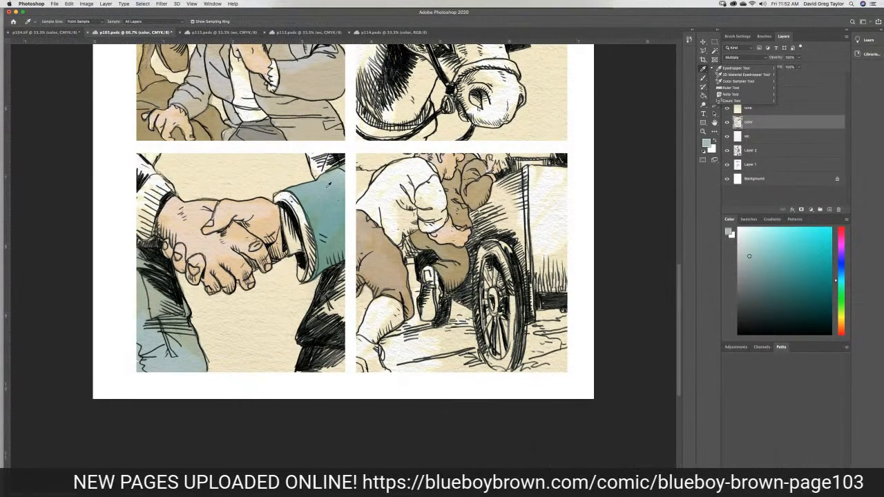
left_click(314, 190)
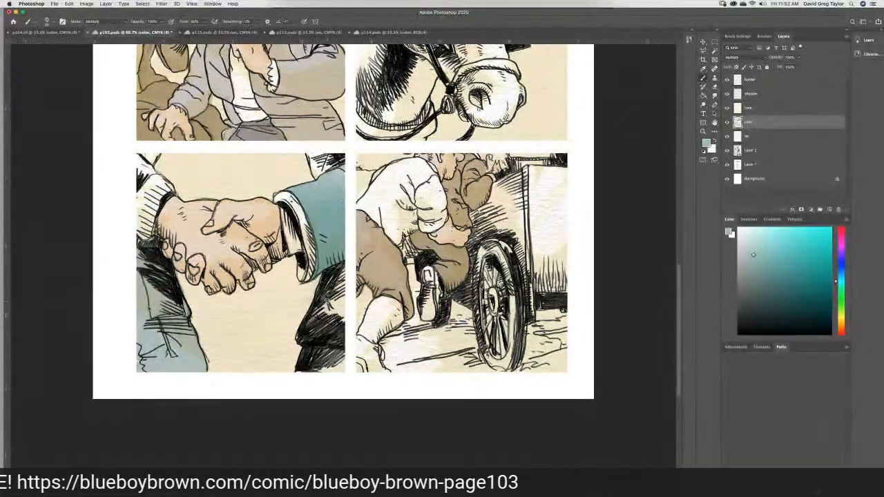
mouse_move(330, 297)
left_mouse_down()
mouse_move(341, 278)
mouse_move(334, 271)
mouse_move(312, 327)
mouse_move(304, 330)
mouse_move(303, 319)
mouse_move(310, 338)
left_mouse_up()
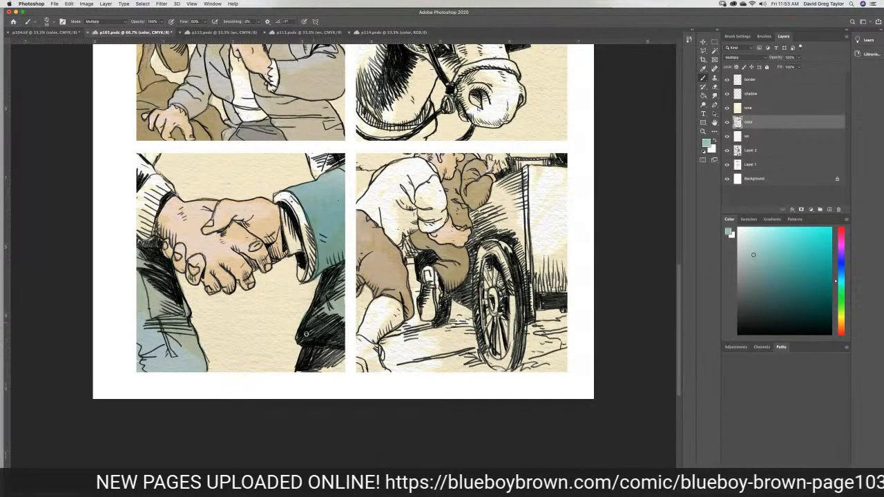
mouse_move(317, 161)
left_mouse_down()
mouse_move(324, 163)
mouse_move(308, 150)
left_mouse_up()
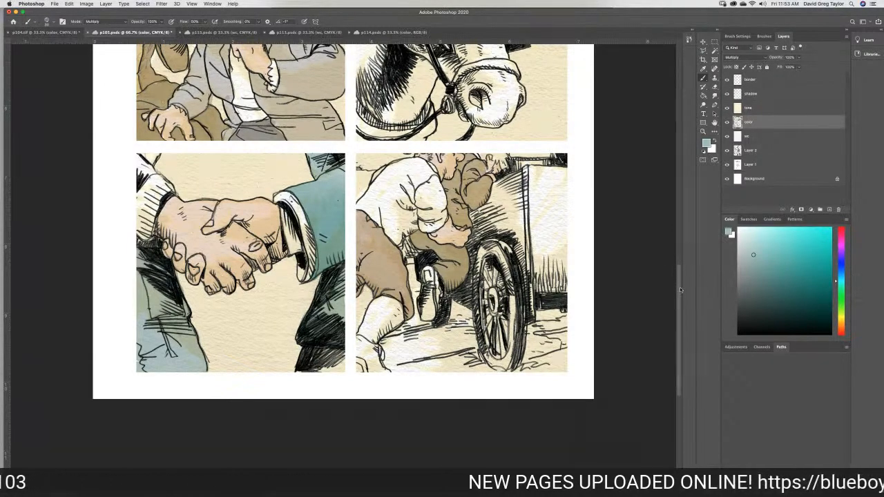
Sample the sandy yellow ground in p104.tif's fourth panel and fill the ground behind the orange-topped mug in p105.psdc's second panel
left_click_drag(680, 291, 631, 185)
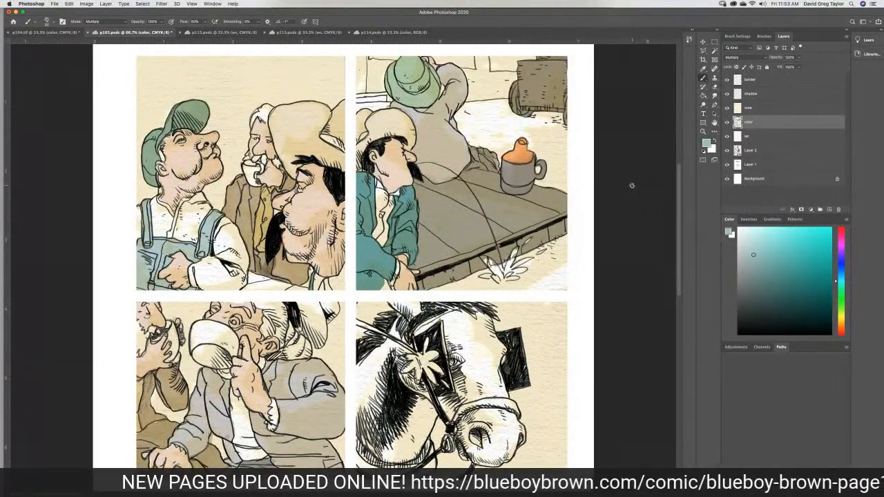
left_click(43, 32)
left_click(704, 70)
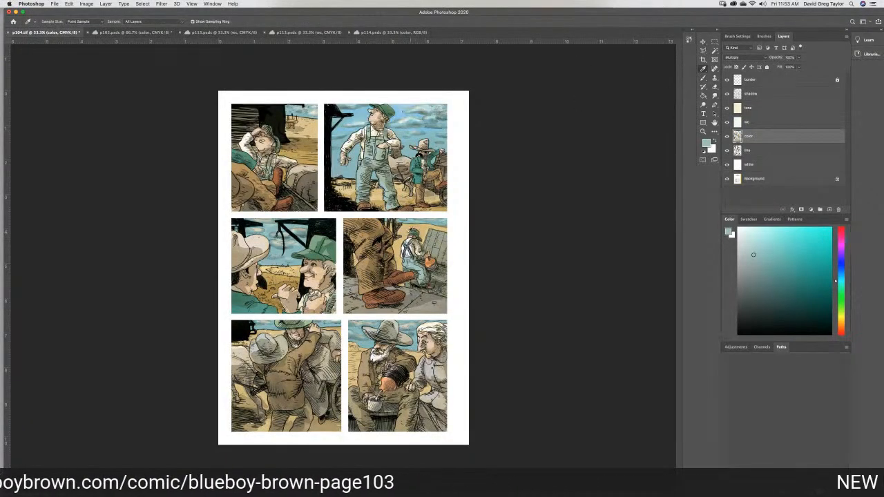
left_click(406, 229)
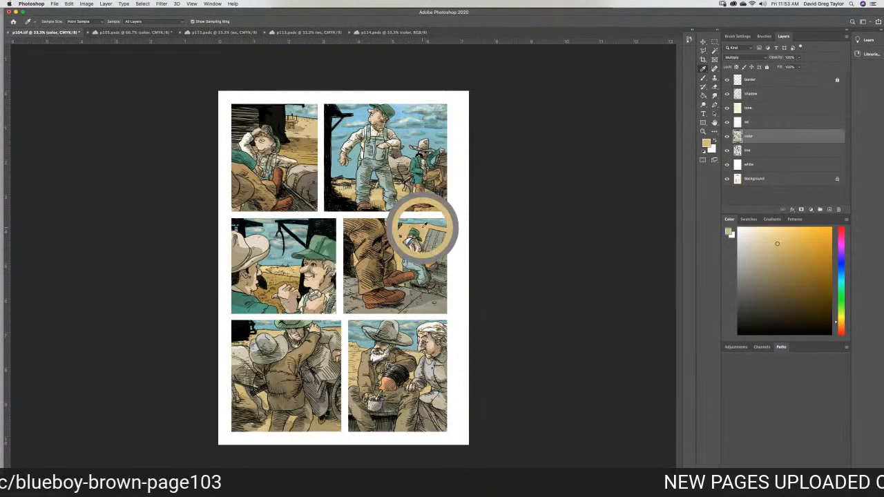
left_click(118, 33)
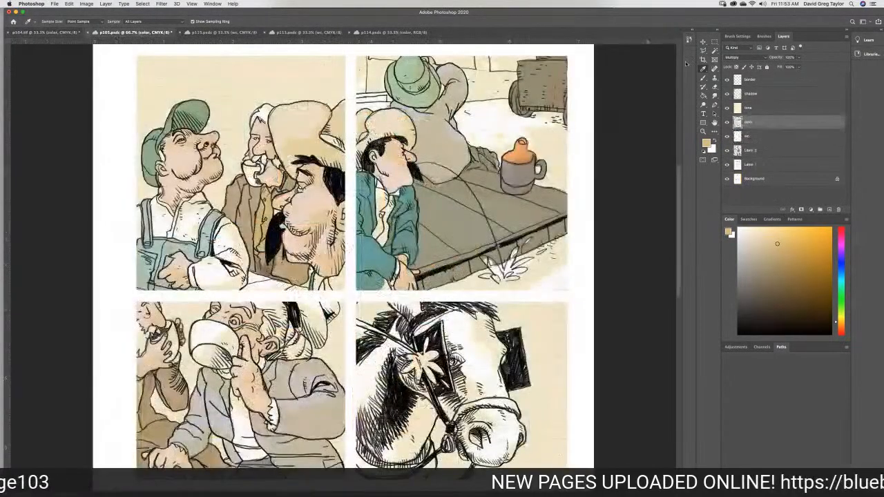
key("b")
mouse_move(478, 116)
left_mouse_down()
mouse_move(472, 105)
mouse_move(463, 110)
mouse_move(461, 127)
left_mouse_up()
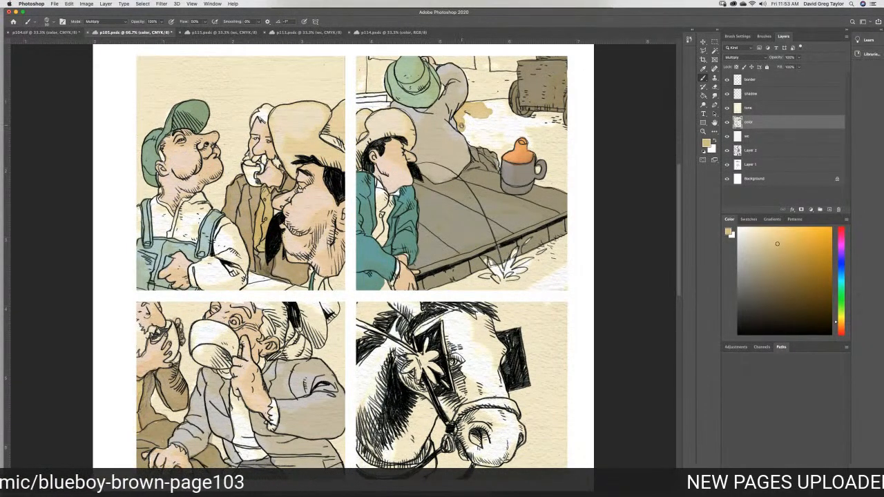
left_click_drag(459, 128, 500, 151)
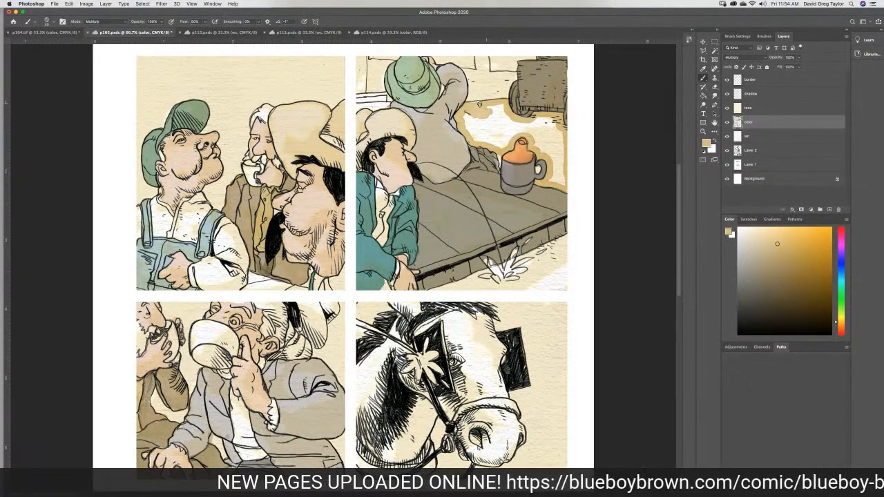
key("g")
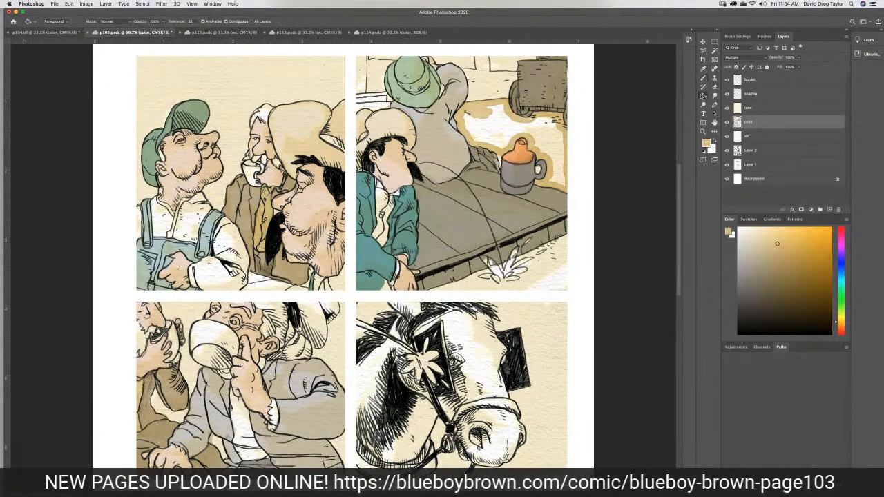
left_click(502, 129)
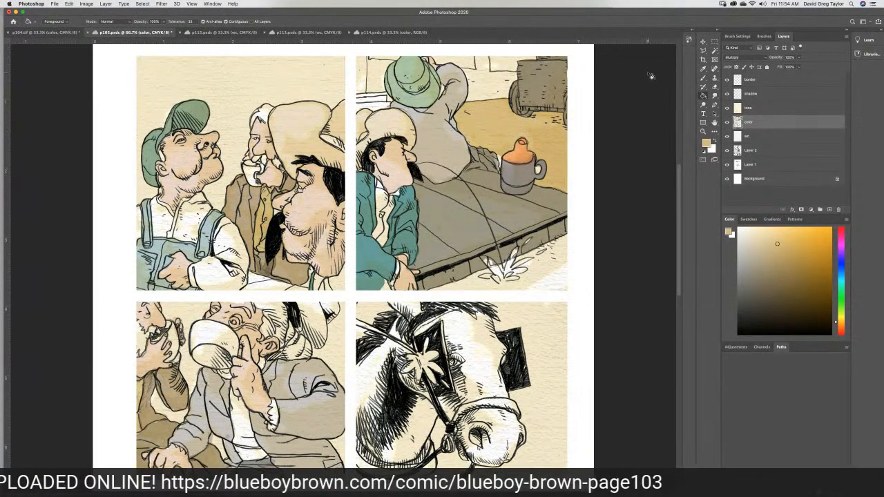
Brush the same sandy yellow over the ground in front of the wooden platform in the second panel
left_click(701, 78)
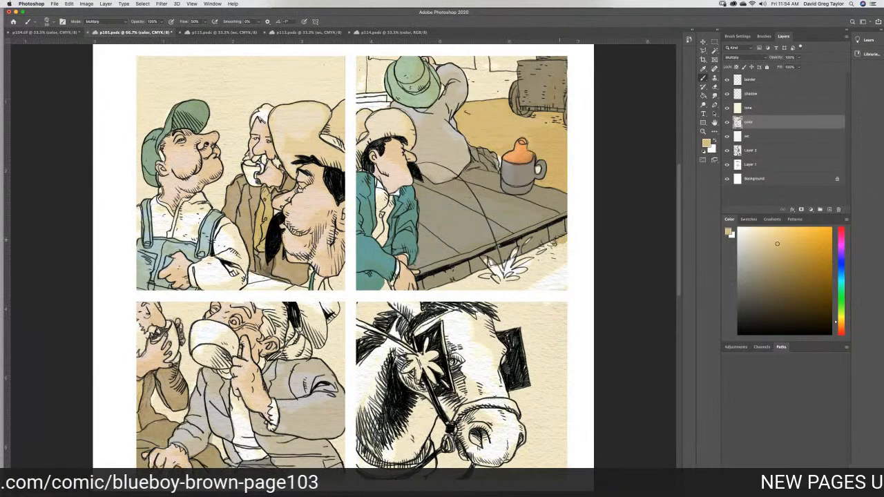
mouse_move(551, 246)
left_mouse_down()
mouse_move(525, 245)
mouse_move(445, 288)
left_mouse_up()
mouse_move(428, 293)
left_mouse_down()
mouse_move(567, 290)
mouse_move(564, 243)
mouse_move(462, 284)
mouse_move(571, 286)
mouse_move(555, 278)
mouse_move(560, 272)
mouse_move(533, 269)
mouse_move(551, 249)
left_mouse_up()
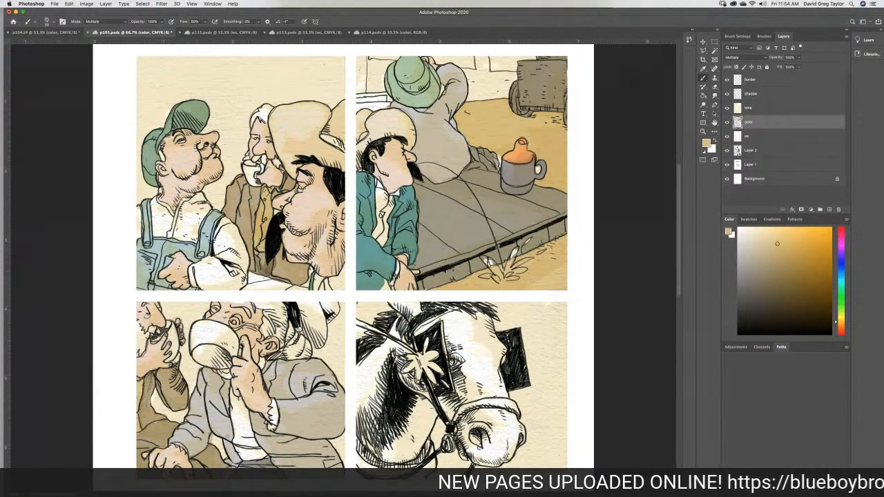
Clear the color from the arcing spit stream and its splash with the Eraser and Smudge tools, and save the page
left_click(714, 87)
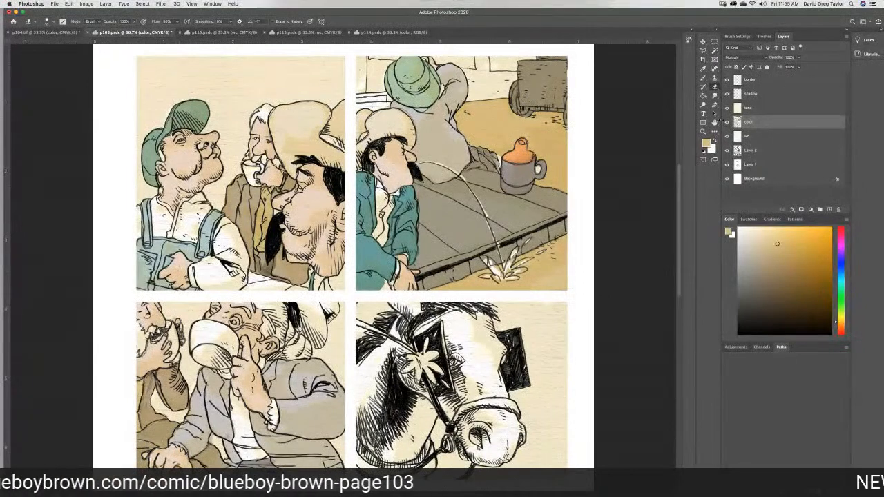
left_click(715, 96)
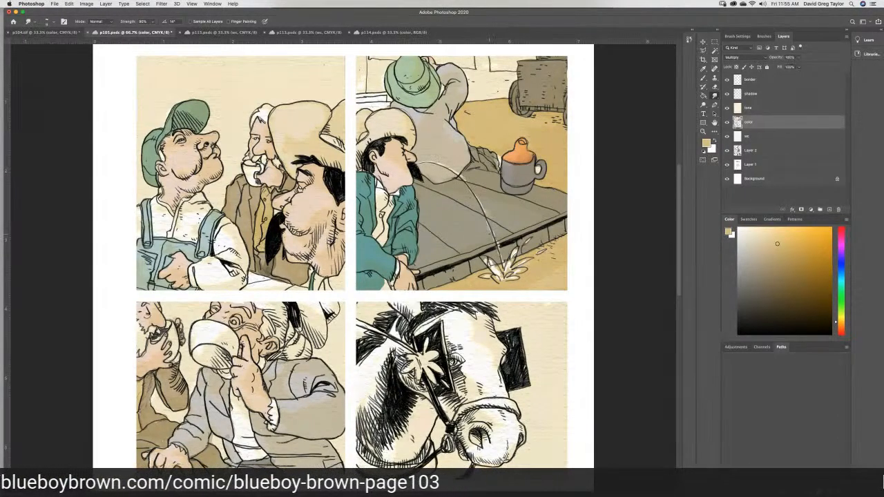
key("super+s")
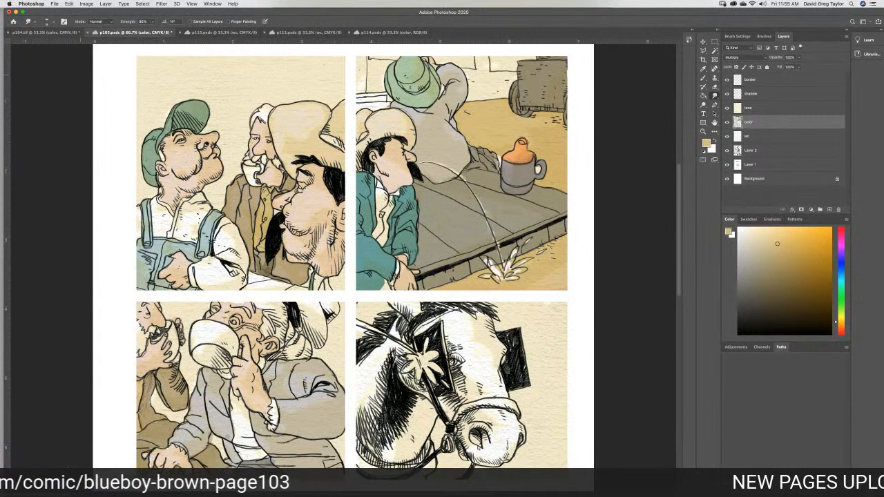
Sample the horse's tan in p104.tif's second panel and brush it over the horse's face, muzzle and neck in p105.psdc's fourth panel
left_click(52, 33)
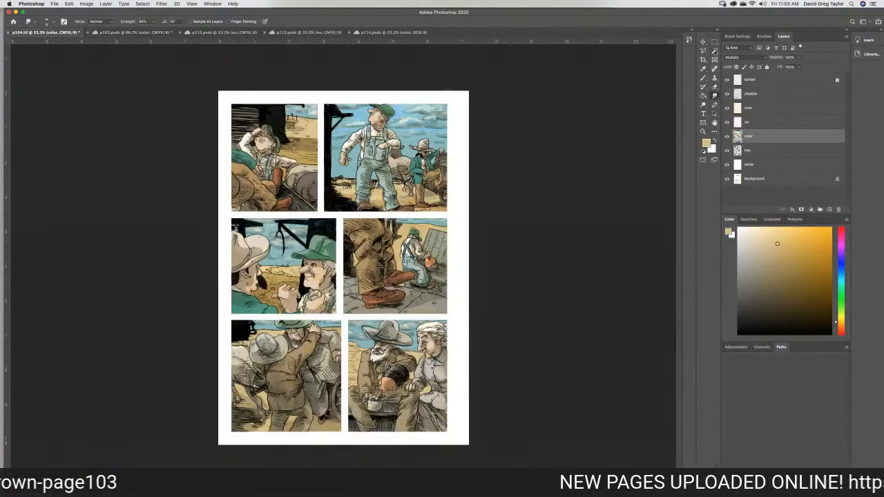
left_click(703, 70)
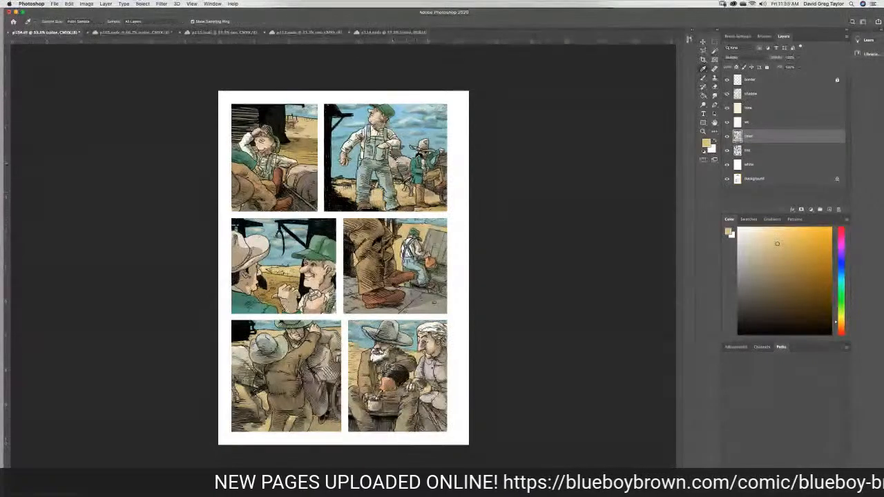
left_click(394, 163)
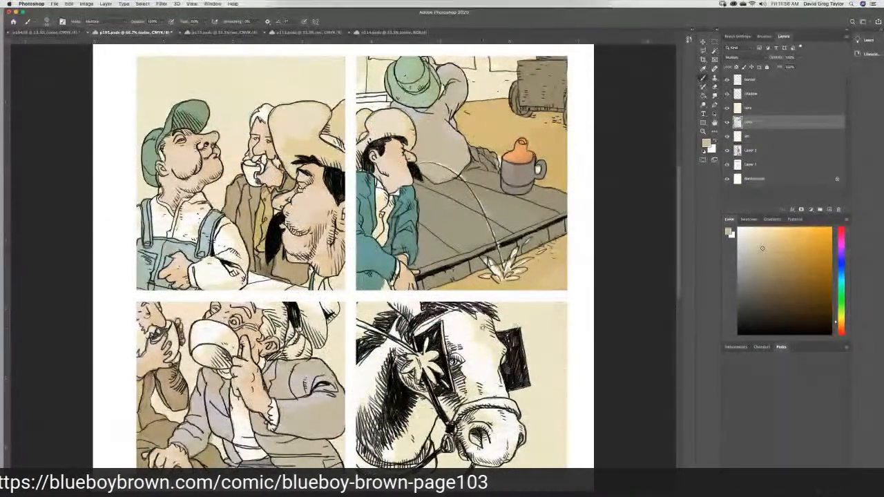
mouse_move(471, 330)
left_mouse_down()
mouse_move(445, 319)
mouse_move(419, 330)
mouse_move(432, 321)
mouse_move(467, 358)
mouse_move(456, 370)
mouse_move(471, 404)
mouse_move(459, 392)
mouse_move(447, 416)
left_mouse_up()
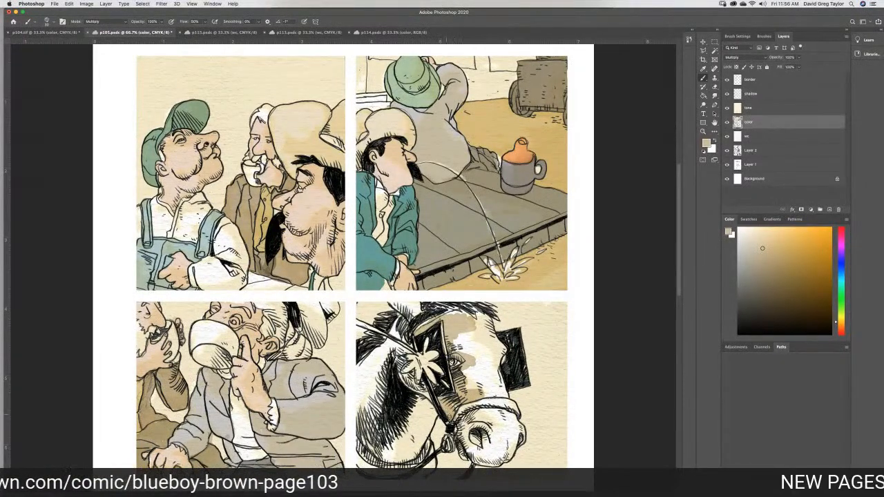
left_click_drag(485, 395, 502, 389)
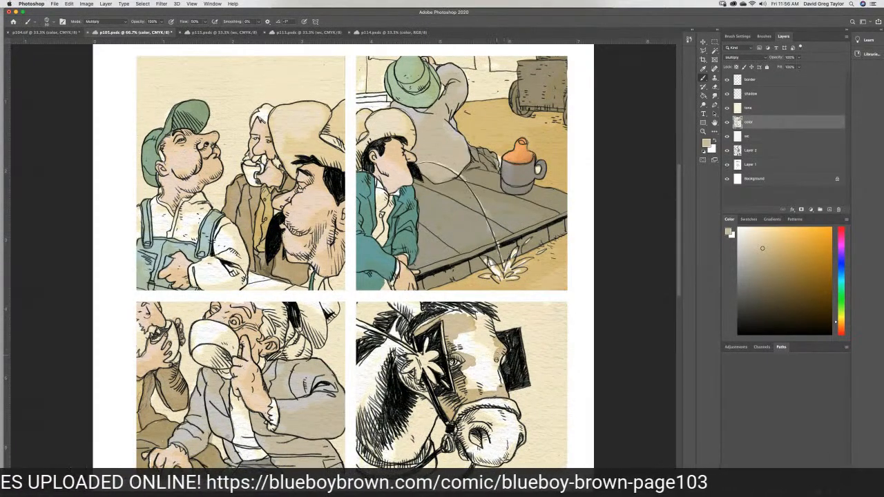
mouse_move(494, 368)
left_mouse_down()
mouse_move(499, 383)
mouse_move(469, 387)
mouse_move(475, 377)
mouse_move(466, 371)
mouse_move(493, 345)
mouse_move(489, 318)
mouse_move(493, 337)
mouse_move(481, 318)
mouse_move(449, 317)
mouse_move(476, 331)
mouse_move(481, 350)
mouse_move(455, 345)
left_mouse_up()
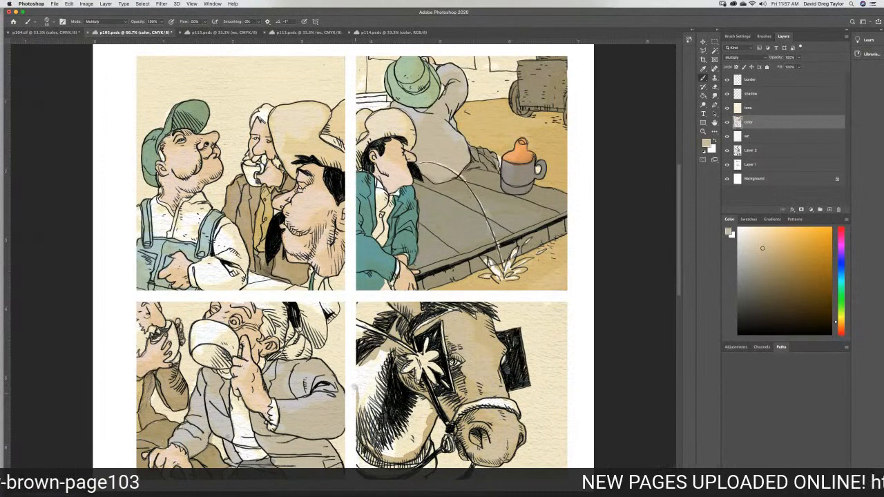
left_click_drag(357, 366, 364, 363)
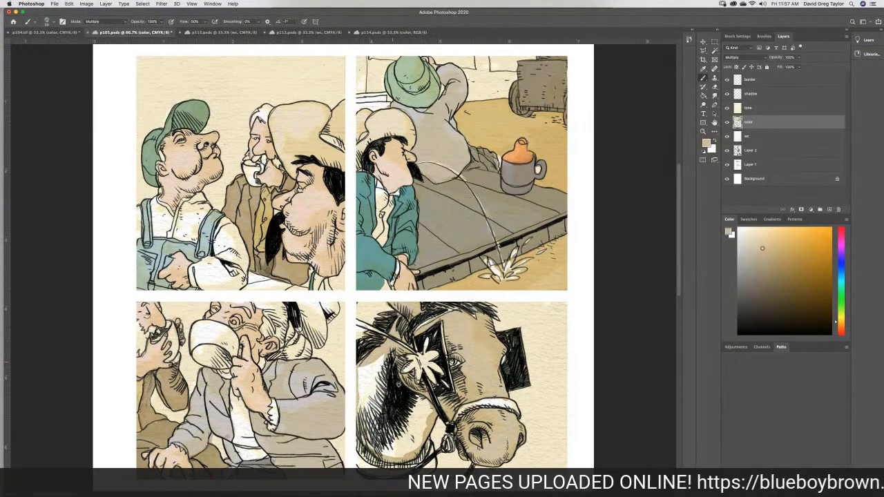
left_click_drag(427, 405, 414, 417)
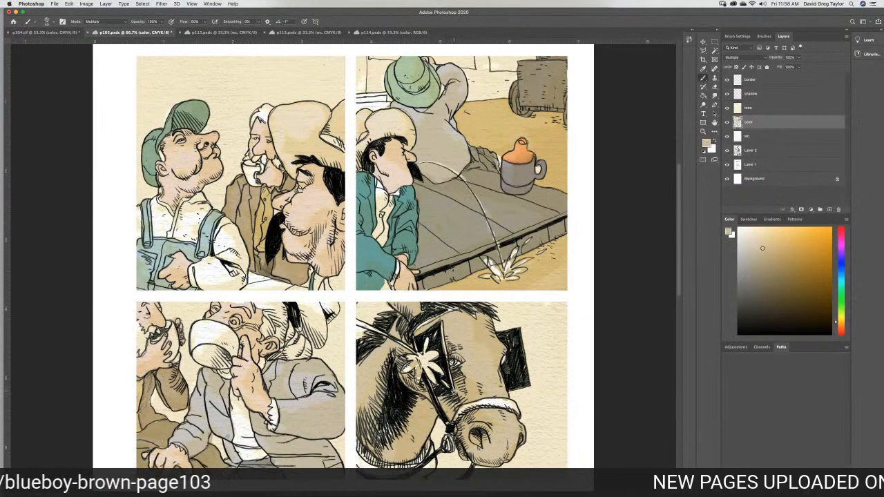
Brush a second pass of the same tan as shading over the horse's neck, face, muzzle and ear
mouse_move(410, 387)
left_mouse_down()
mouse_move(430, 400)
mouse_move(411, 409)
mouse_move(432, 402)
mouse_move(388, 438)
left_mouse_up()
left_click_drag(404, 373, 414, 384)
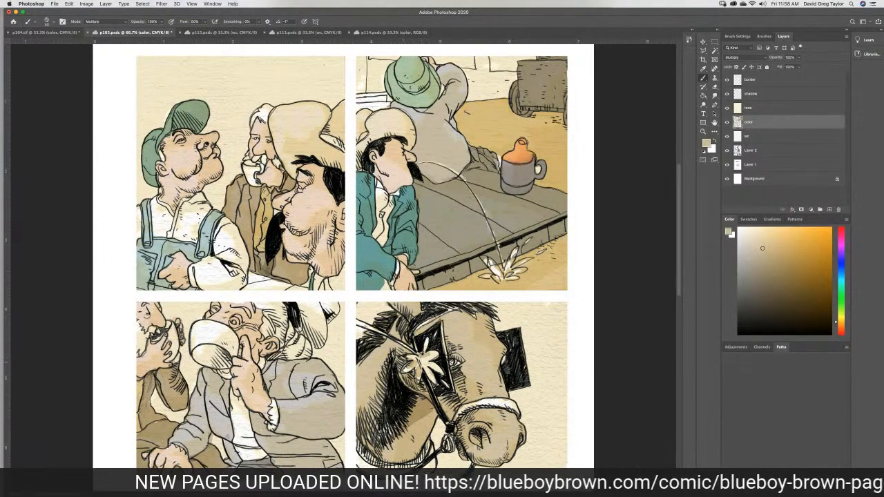
mouse_move(393, 348)
left_mouse_down()
mouse_move(371, 386)
mouse_move(385, 352)
mouse_move(362, 376)
mouse_move(382, 411)
mouse_move(366, 402)
mouse_move(362, 418)
left_mouse_up()
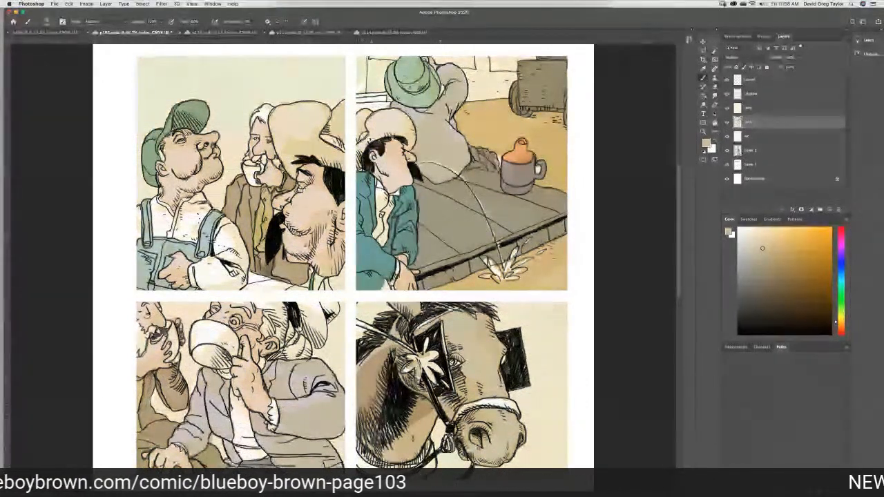
mouse_move(462, 380)
left_mouse_down()
mouse_move(477, 382)
mouse_move(462, 387)
mouse_move(467, 399)
mouse_move(451, 410)
mouse_move(468, 418)
mouse_move(460, 428)
mouse_move(486, 437)
mouse_move(467, 436)
mouse_move(514, 430)
left_mouse_up()
mouse_move(482, 399)
left_mouse_down()
mouse_move(444, 323)
mouse_move(455, 315)
mouse_move(418, 328)
mouse_move(414, 315)
mouse_move(386, 307)
left_mouse_up()
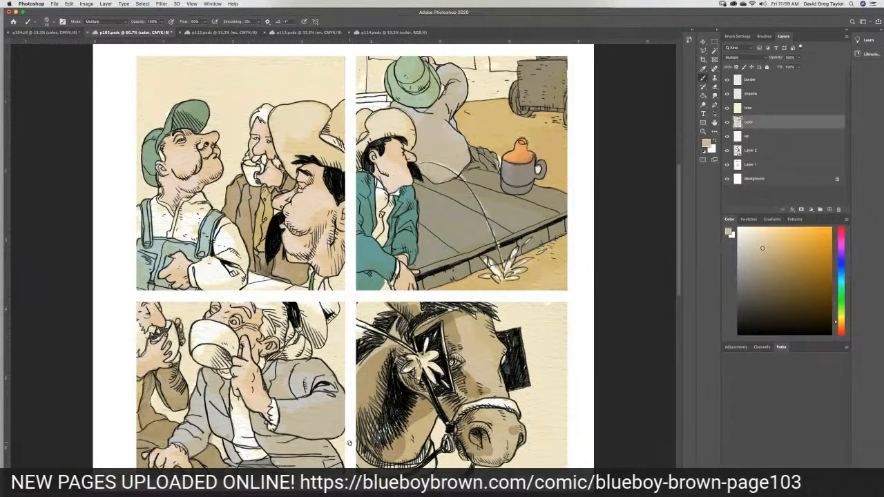
Sample the gray of the wooden platform in the second panel and brush it over the white surface below the men in the first panel
key("i")
left_click(519, 222)
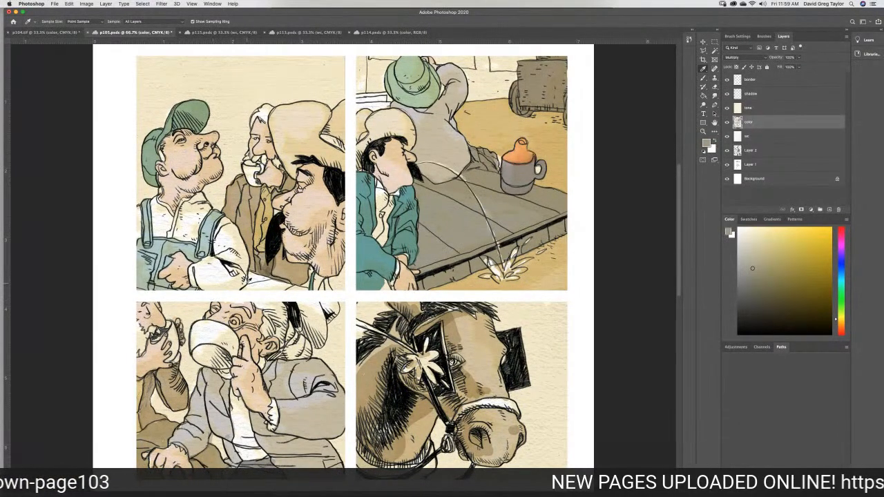
left_click(703, 77)
mouse_move(250, 279)
left_mouse_down()
mouse_move(268, 282)
mouse_move(250, 275)
mouse_move(245, 288)
mouse_move(293, 288)
left_mouse_up()
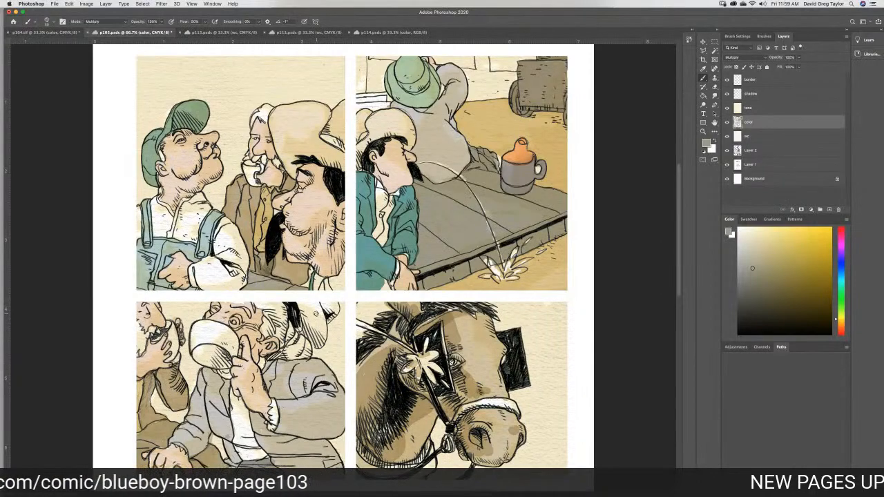
Sample the wagon's gray-brown in p104.tif's second panel and brush it over the upper part of the wagon in p105.psdc's sixth panel
scroll(681, 248, "down", 10)
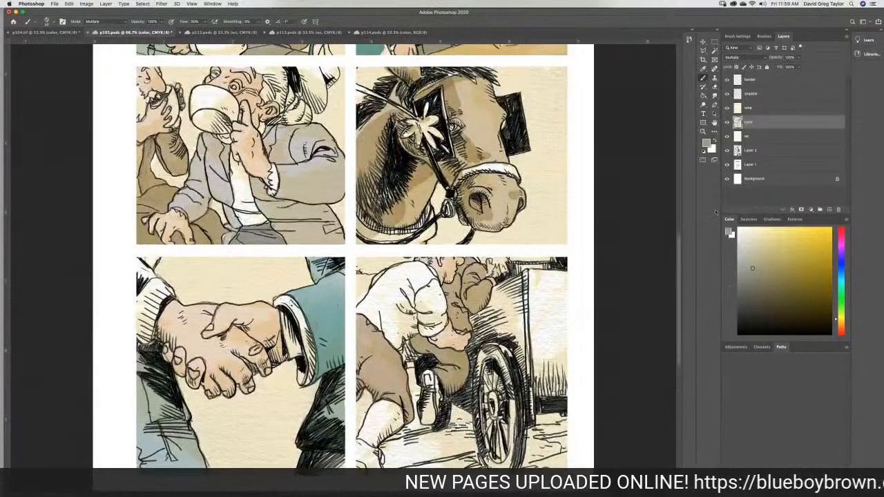
left_click(58, 33)
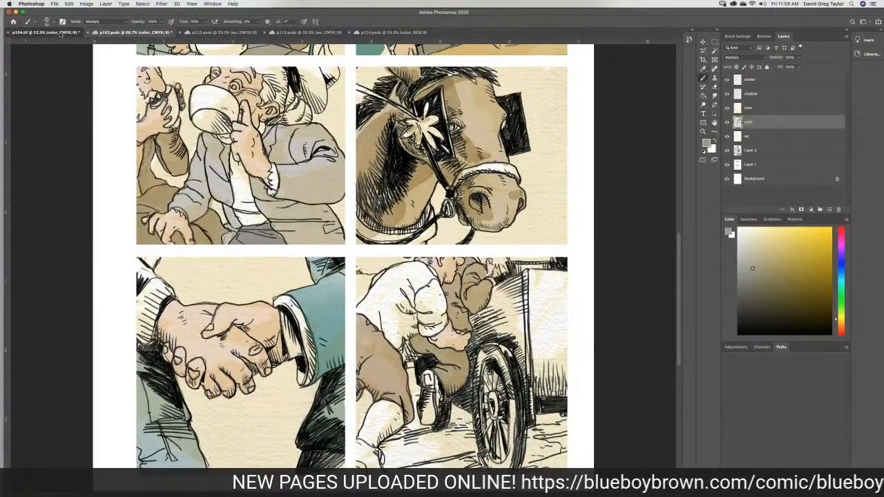
left_click(704, 68)
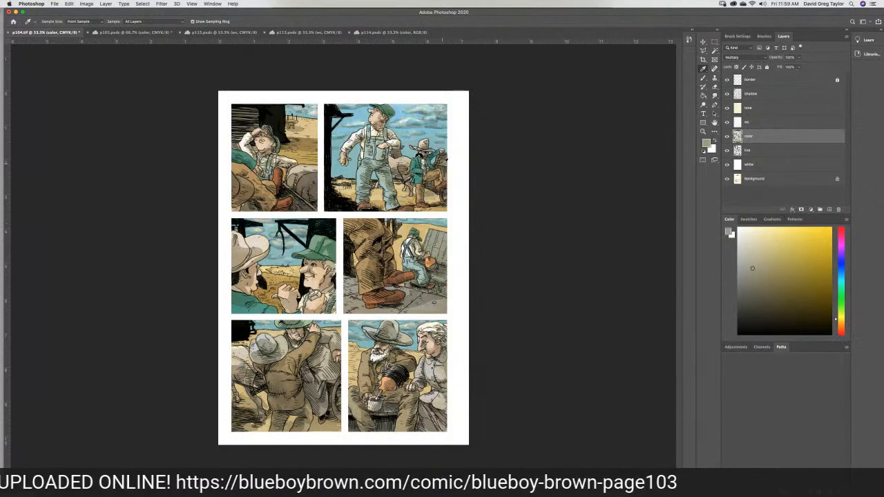
left_click(448, 161)
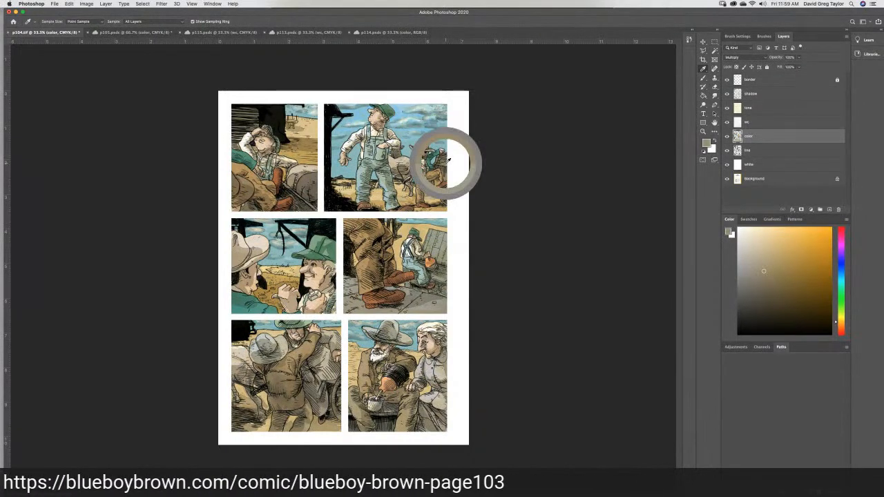
left_click(124, 32)
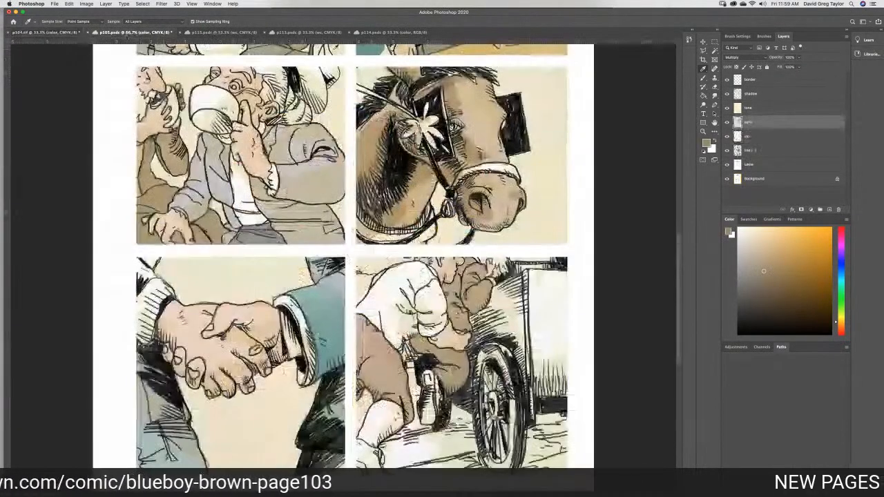
left_click(702, 78)
left_click_drag(531, 290, 516, 282)
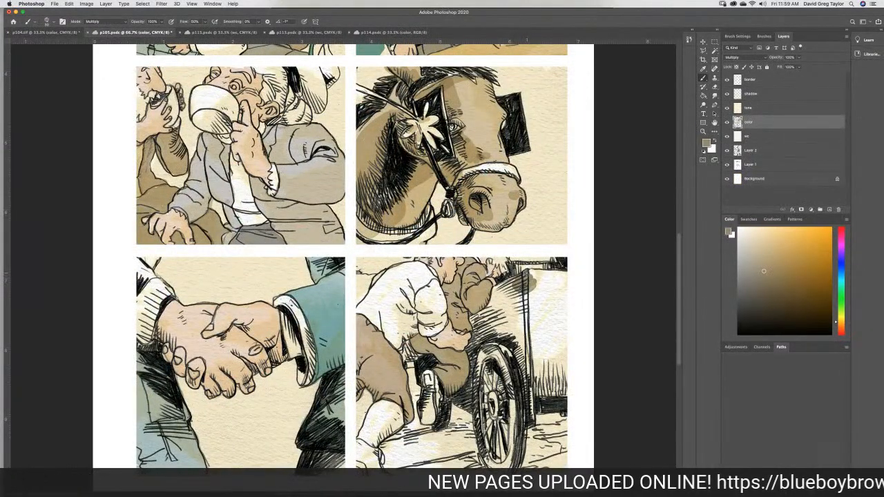
left_click(536, 272)
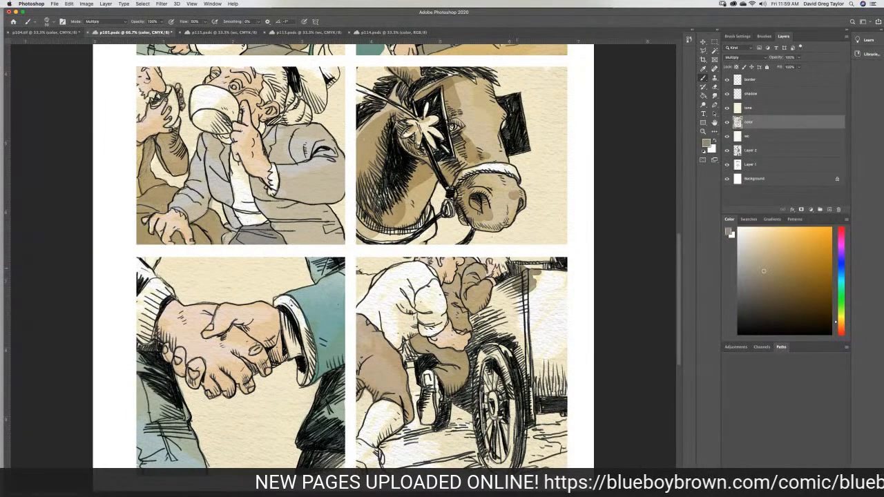
left_click(509, 278)
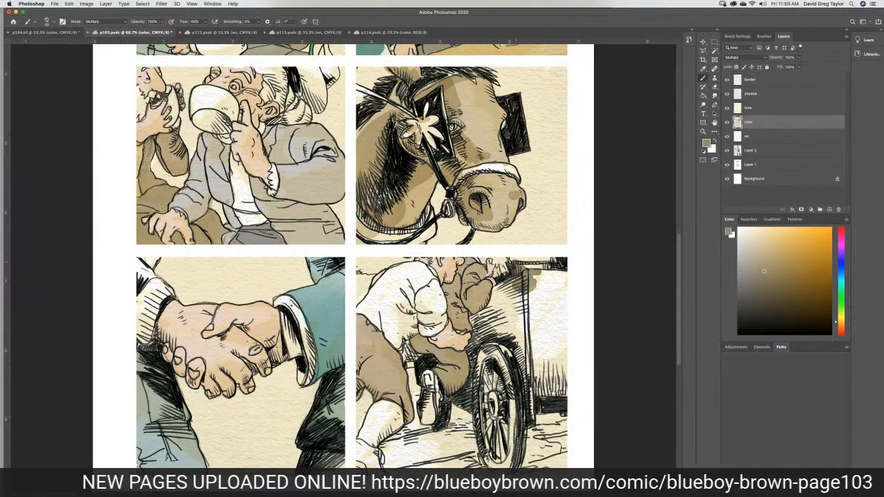
mouse_move(521, 259)
left_mouse_down()
mouse_move(561, 257)
mouse_move(539, 265)
mouse_move(562, 286)
mouse_move(561, 272)
mouse_move(567, 286)
mouse_move(547, 304)
mouse_move(533, 281)
mouse_move(525, 324)
mouse_move(517, 304)
mouse_move(509, 317)
mouse_move(512, 279)
mouse_move(502, 314)
mouse_move(497, 280)
mouse_move(511, 284)
left_mouse_up()
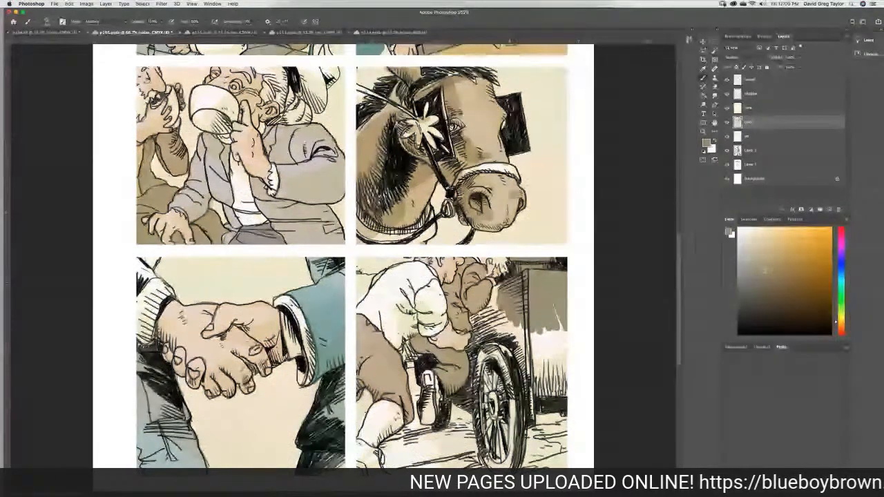
Brush the same gray-brown over the wagon's hatched end and the rest of its side panel down to the lower edge
mouse_move(506, 285)
left_mouse_down()
mouse_move(496, 290)
mouse_move(491, 281)
mouse_move(488, 312)
mouse_move(474, 319)
left_mouse_up()
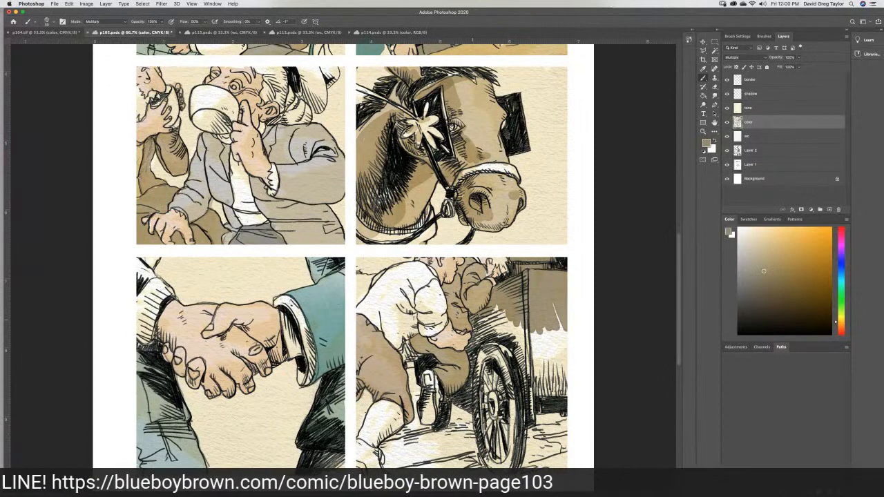
left_click_drag(481, 328, 479, 340)
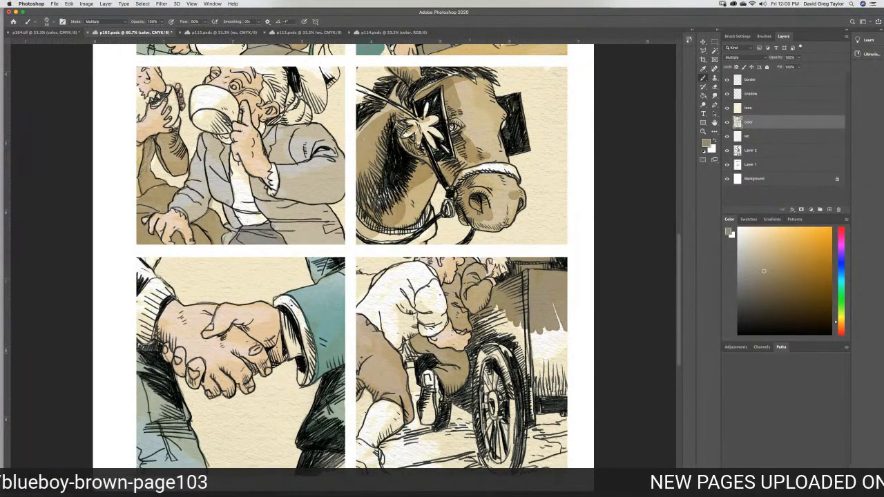
mouse_move(480, 359)
left_mouse_down()
mouse_move(493, 314)
mouse_move(499, 338)
mouse_move(510, 328)
mouse_move(549, 350)
mouse_move(563, 319)
mouse_move(576, 359)
mouse_move(546, 398)
mouse_move(548, 408)
mouse_move(529, 407)
mouse_move(535, 424)
left_mouse_up()
mouse_move(526, 373)
left_mouse_down()
mouse_move(528, 395)
mouse_move(533, 365)
mouse_move(565, 366)
left_mouse_up()
mouse_move(506, 350)
left_mouse_down()
mouse_move(504, 365)
mouse_move(499, 356)
mouse_move(510, 381)
left_mouse_up()
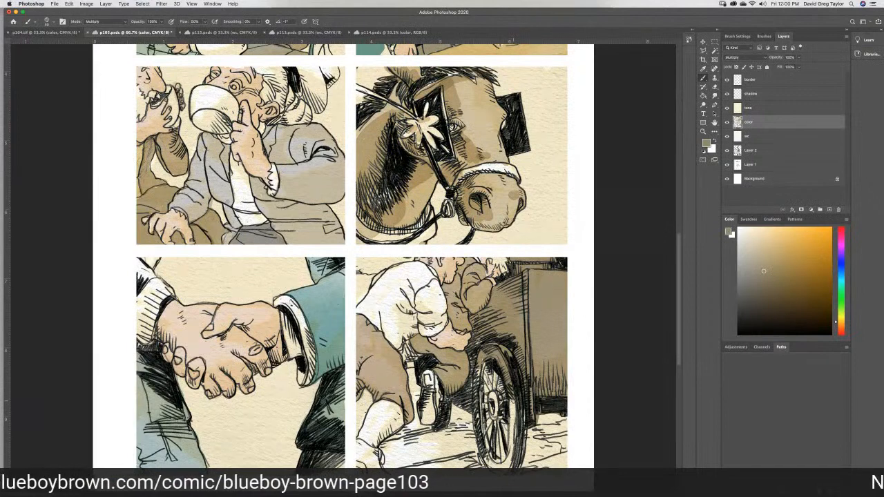
Brush the gray-brown over the wagon wheel's rim, spokes and hub in the sixth panel
mouse_move(518, 418)
left_mouse_down()
mouse_move(516, 408)
mouse_move(514, 434)
left_mouse_up()
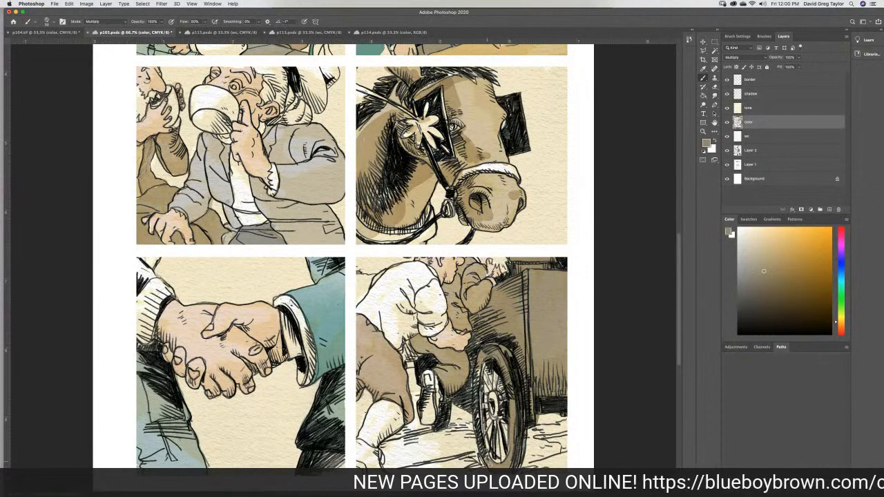
mouse_move(485, 452)
left_mouse_down()
mouse_move(473, 357)
mouse_move(474, 391)
mouse_move(470, 384)
mouse_move(442, 426)
left_mouse_up()
mouse_move(483, 393)
left_mouse_down()
mouse_move(485, 376)
mouse_move(502, 413)
mouse_move(490, 414)
mouse_move(486, 430)
mouse_move(495, 438)
mouse_move(496, 416)
left_mouse_up()
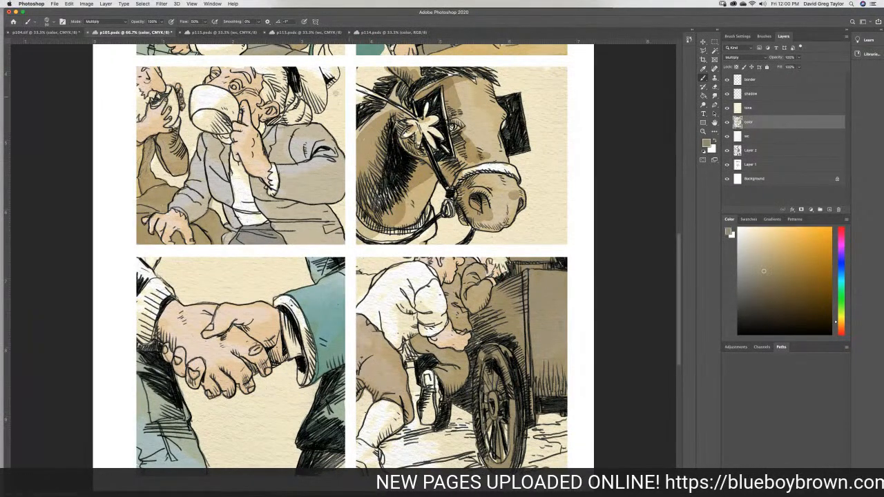
Sample a lighter gray-brown from the last panel of p113.psdc and fill the wagon in p105.psdc's sixth panel with it using the Paint Bucket
left_click(55, 4)
mouse_move(70, 38)
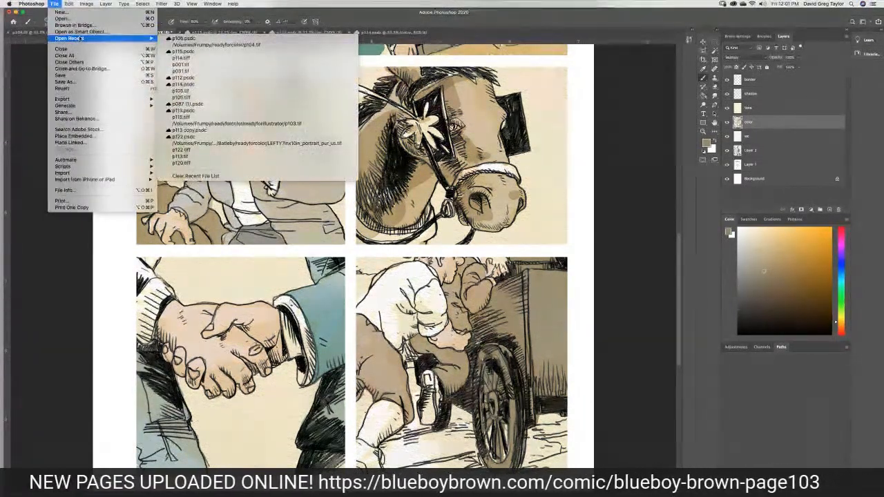
left_click(177, 110)
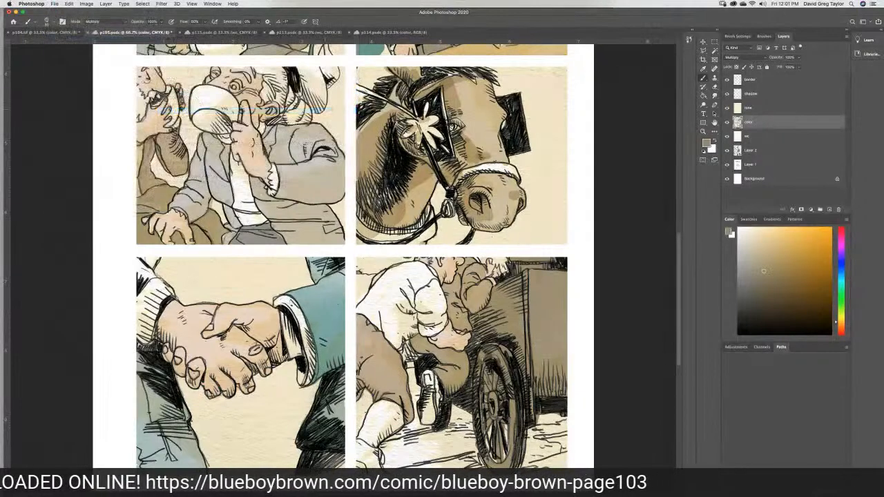
left_click(703, 69)
left_click(437, 366)
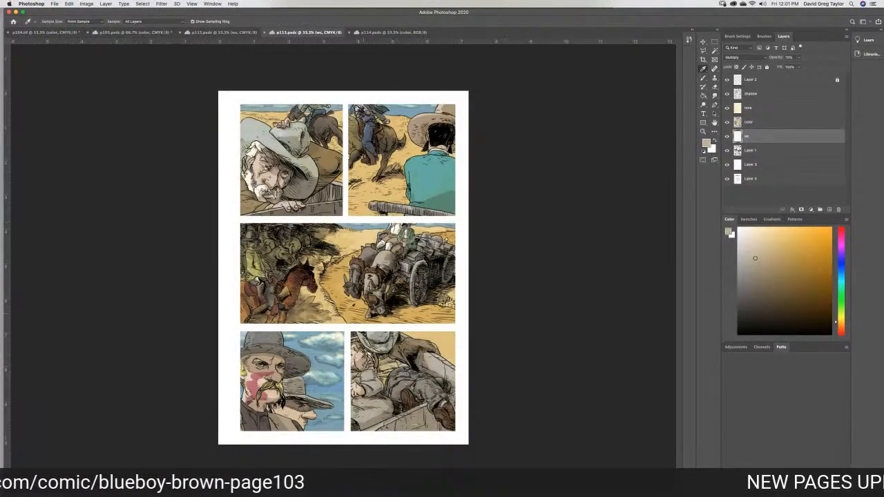
left_click(114, 33)
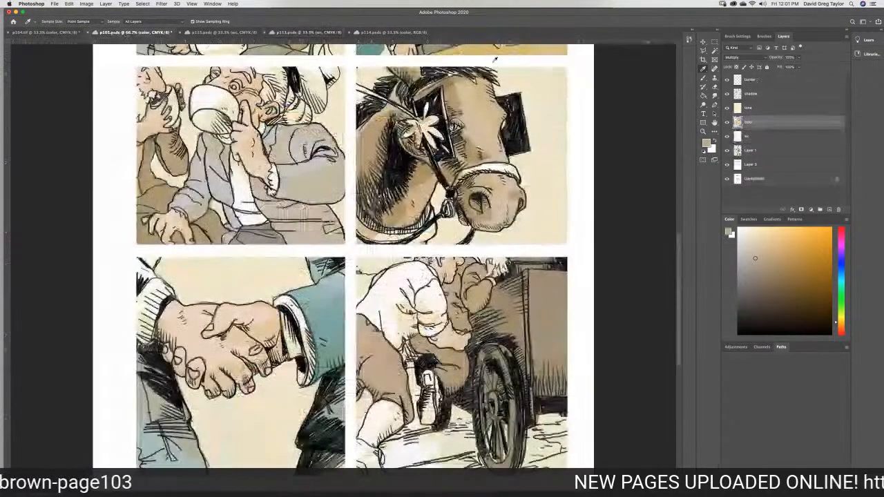
left_click(704, 97)
left_click(546, 317)
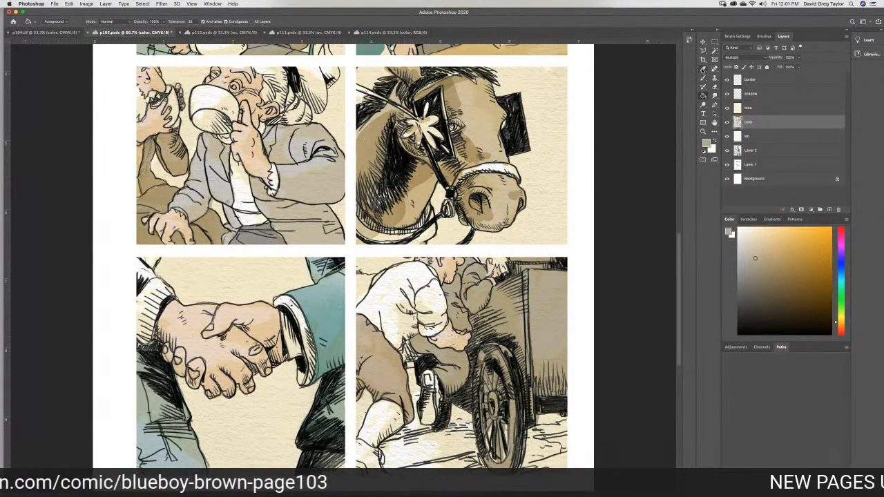
Brush a second pass of the sampled gray-brown as shading over the wagon's hatched end, wheel and top edge
left_click(703, 77)
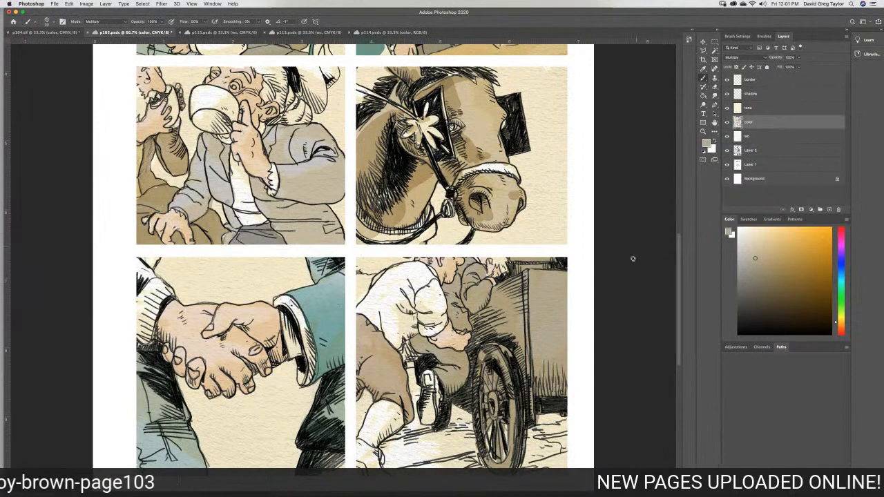
mouse_move(516, 317)
left_mouse_down()
mouse_move(515, 280)
mouse_move(494, 285)
mouse_move(491, 306)
left_mouse_up()
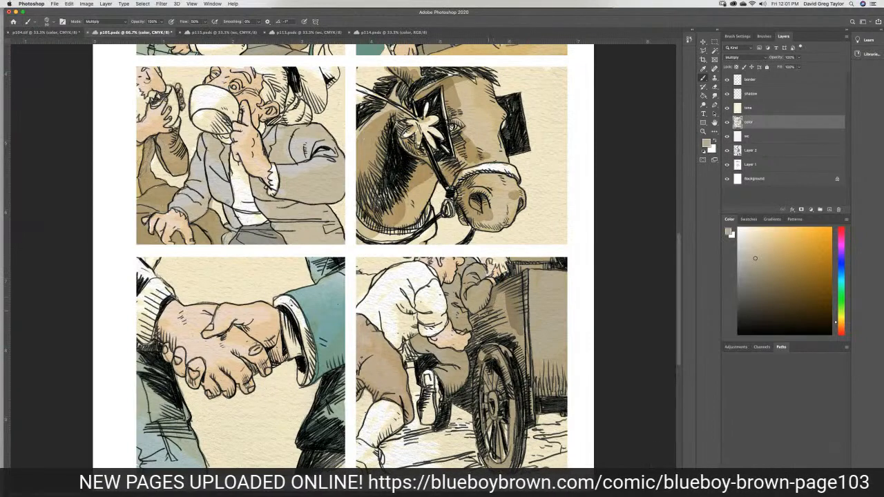
mouse_move(476, 347)
left_mouse_down()
mouse_move(504, 365)
mouse_move(482, 361)
mouse_move(498, 345)
mouse_move(517, 359)
mouse_move(523, 339)
mouse_move(535, 414)
left_mouse_up()
mouse_move(510, 300)
left_mouse_down()
mouse_move(500, 331)
mouse_move(488, 321)
left_mouse_up()
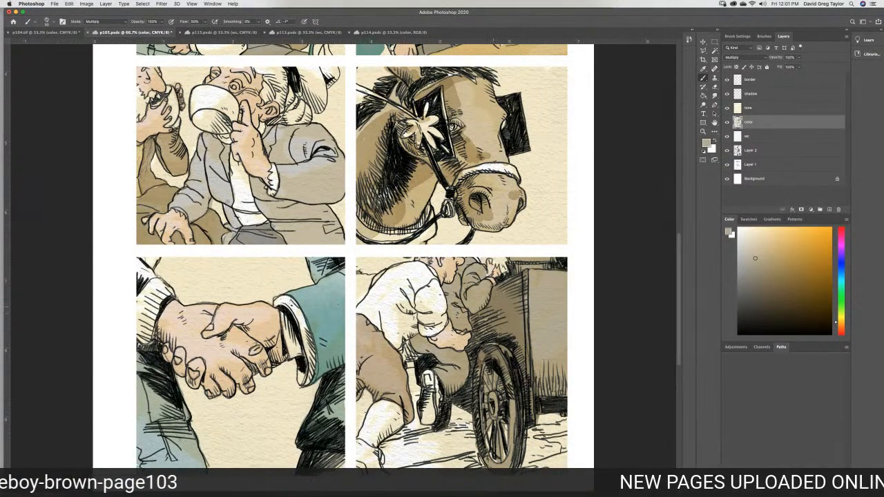
mouse_move(495, 363)
left_mouse_down()
mouse_move(489, 380)
mouse_move(481, 367)
mouse_move(516, 431)
left_mouse_up()
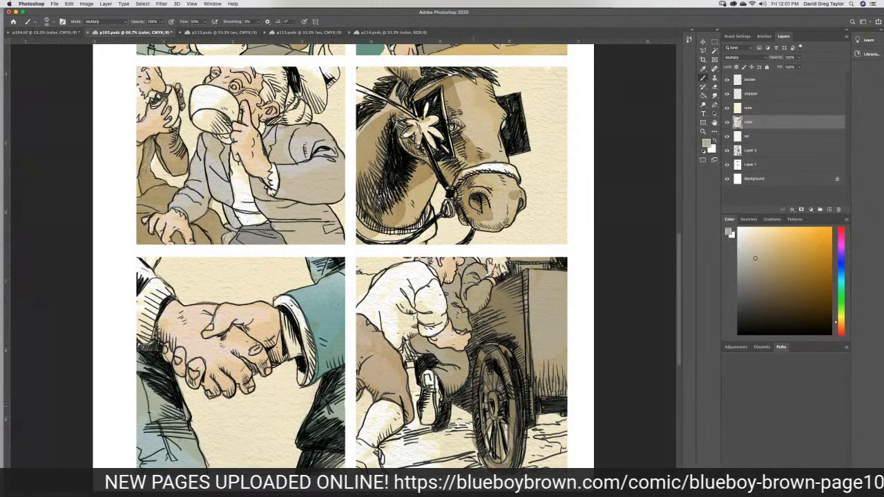
left_click_drag(509, 269, 556, 263)
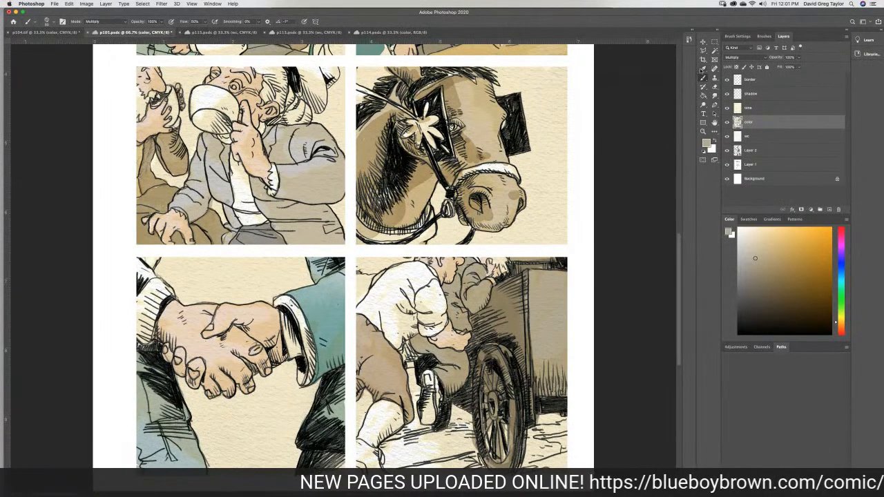
Sample a sandy tan with the tone layer temporarily hidden and paint the ground around the wagon wheel on the color layer
left_click(703, 69)
left_click(727, 108)
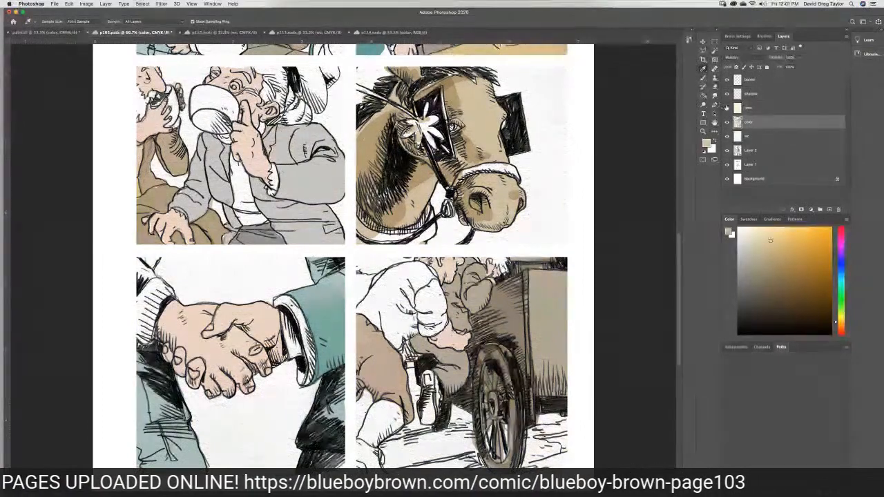
left_click(726, 108)
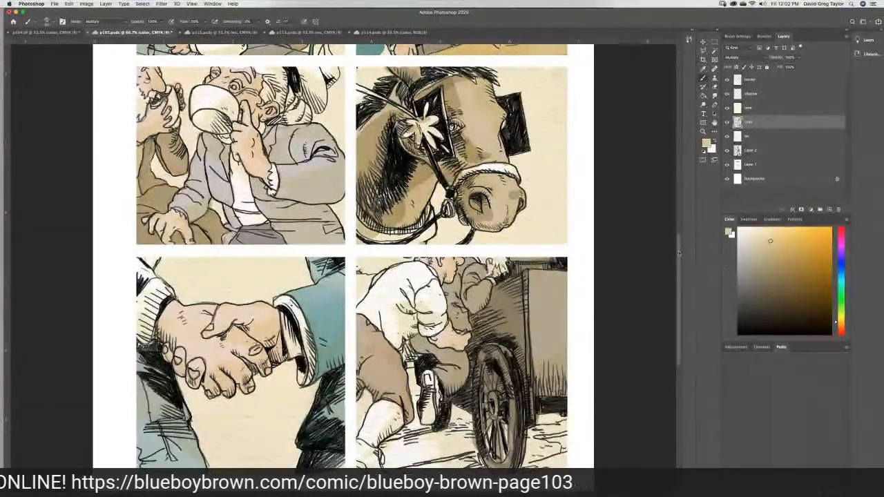
left_click_drag(678, 252, 712, 295)
mouse_move(567, 299)
left_mouse_down()
mouse_move(558, 297)
mouse_move(562, 274)
mouse_move(541, 268)
mouse_move(518, 327)
mouse_move(532, 317)
mouse_move(563, 322)
mouse_move(563, 272)
mouse_move(552, 322)
mouse_move(540, 314)
mouse_move(537, 283)
left_mouse_up()
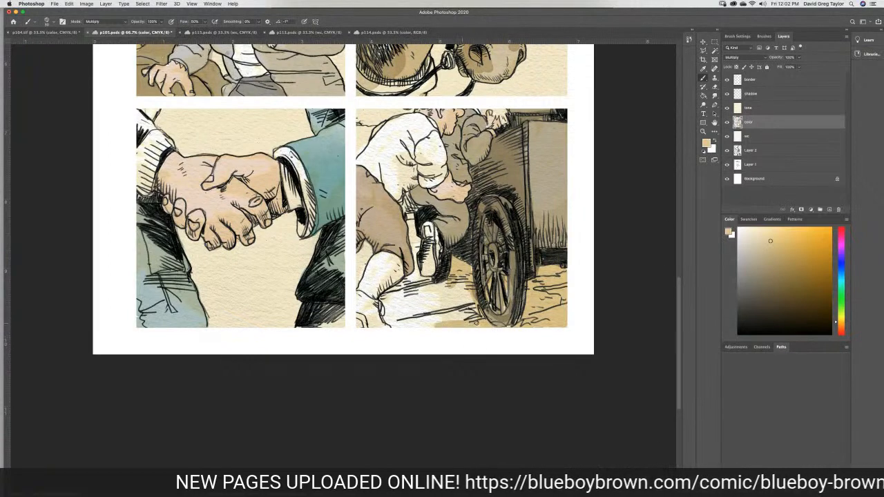
mouse_move(458, 283)
left_mouse_down()
mouse_move(438, 302)
mouse_move(418, 280)
mouse_move(383, 294)
mouse_move(389, 323)
mouse_move(457, 321)
mouse_move(450, 303)
mouse_move(415, 304)
mouse_move(414, 292)
mouse_move(394, 310)
mouse_move(422, 307)
mouse_move(398, 321)
left_mouse_up()
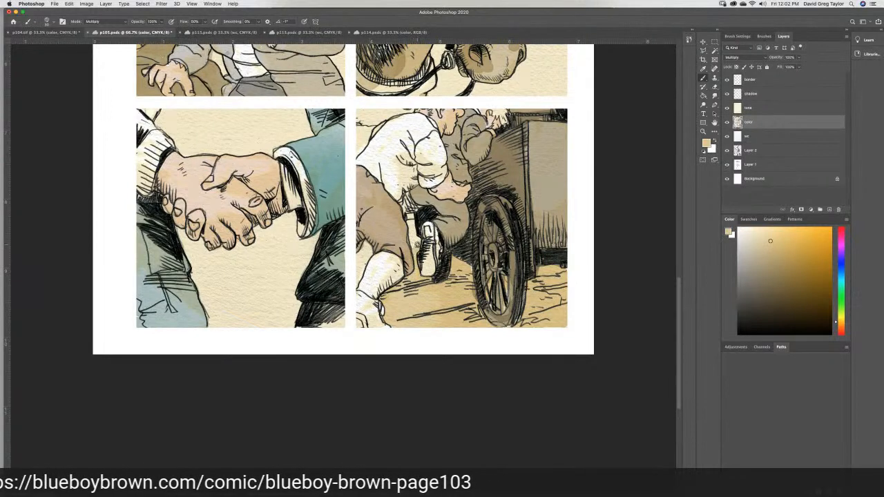
left_click_drag(414, 236, 408, 223)
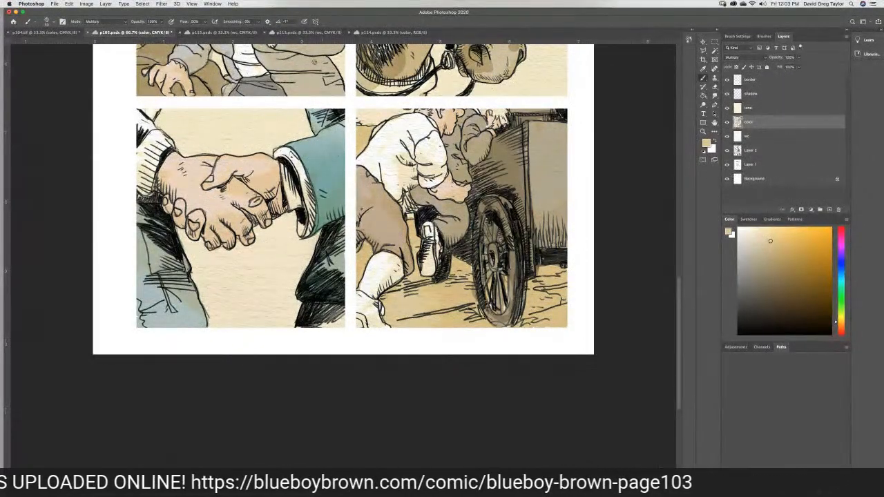
Sample the dark brown of the wagon horse in p113.psdc and return to p105.psdc
left_click(301, 33)
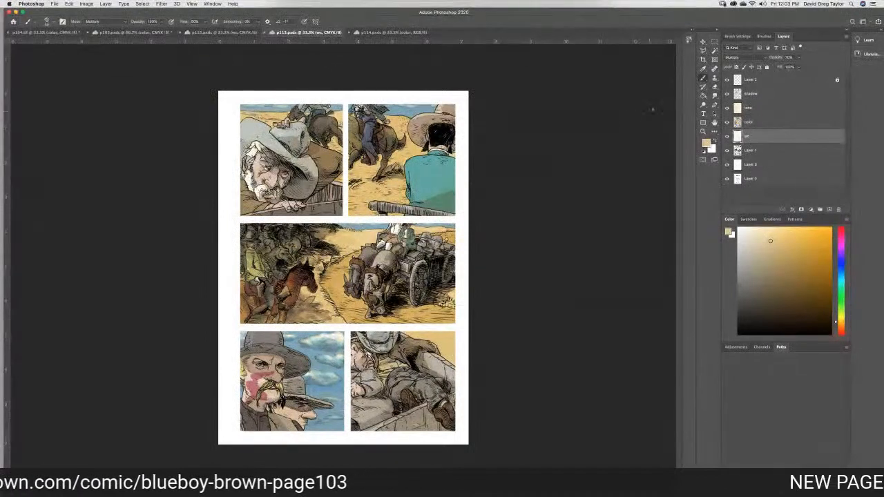
key("i")
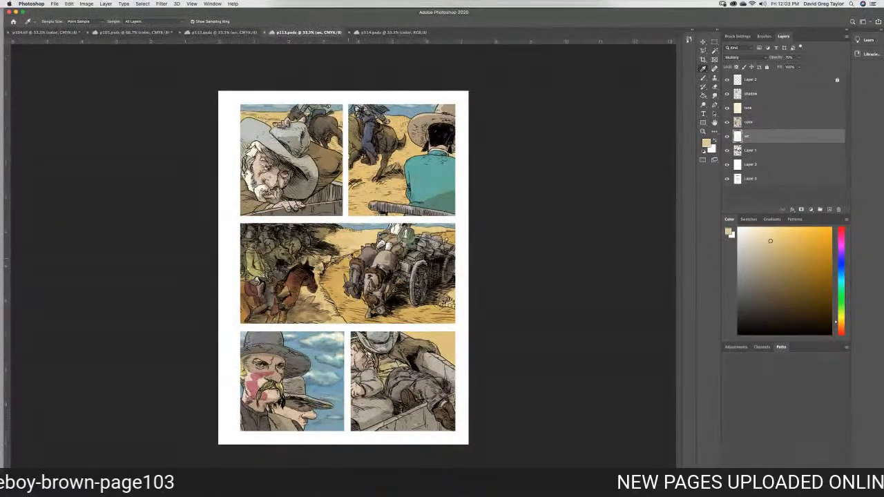
left_click(373, 249)
left_click(373, 247)
left_click_drag(373, 245, 374, 247)
left_click(42, 32)
left_click(119, 33)
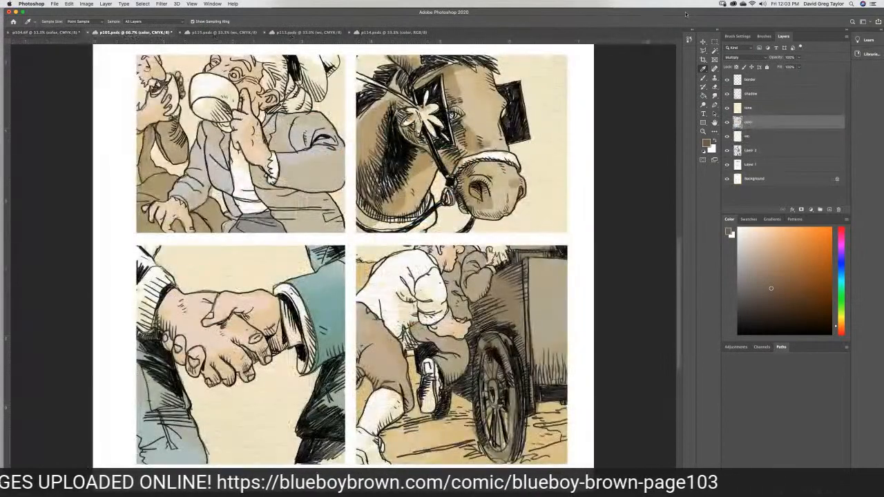
Paint both shoes of the men pushing the wagon dark brown on the color layer
key("b")
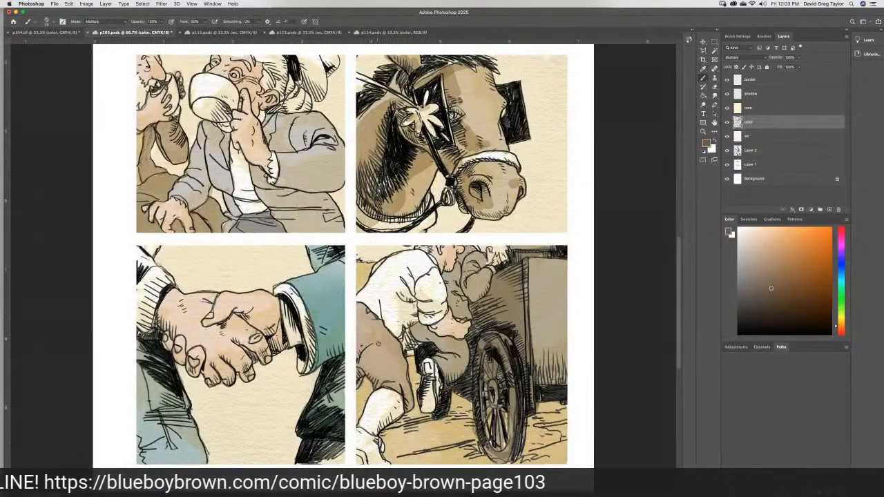
left_click_drag(360, 434, 363, 436)
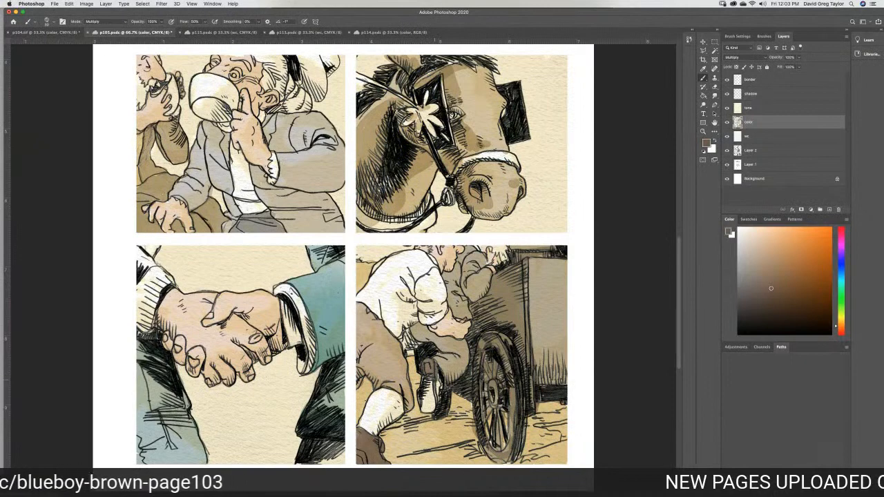
left_click_drag(437, 390, 431, 408)
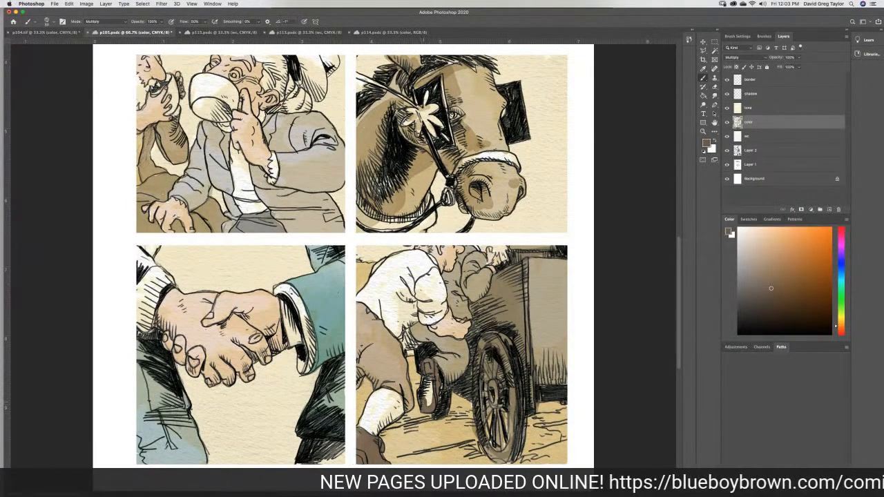
left_click_drag(421, 399, 430, 380)
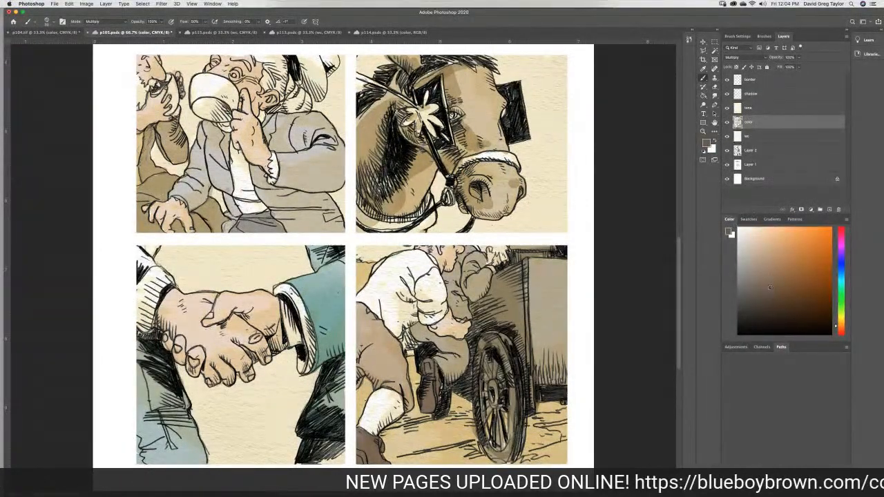
Paint the horse's noseband, collar and blinder in a muted grey-brown
mouse_move(475, 159)
left_mouse_down()
mouse_move(515, 157)
mouse_move(460, 160)
mouse_move(453, 178)
mouse_move(430, 141)
mouse_move(435, 159)
left_mouse_up()
mouse_move(429, 196)
left_mouse_down()
mouse_move(432, 223)
mouse_move(417, 230)
mouse_move(422, 211)
mouse_move(386, 221)
mouse_move(356, 202)
mouse_move(377, 214)
mouse_move(357, 213)
mouse_move(373, 226)
mouse_move(406, 231)
left_mouse_up()
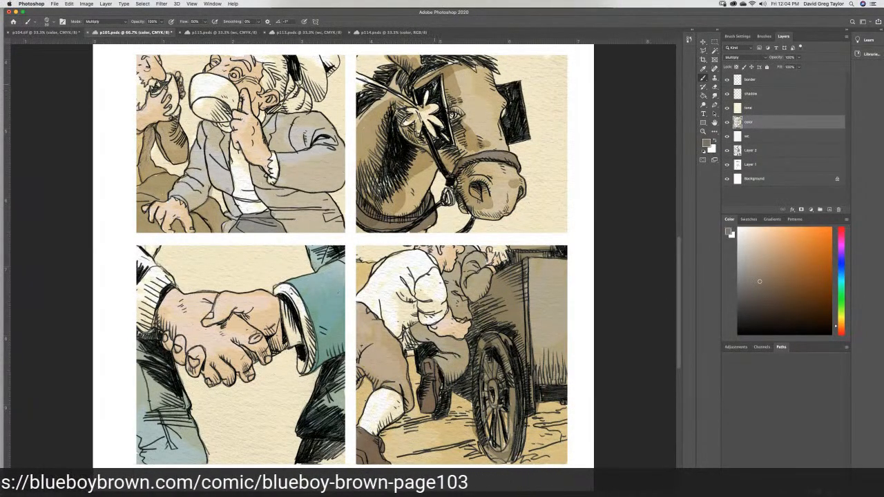
left_click_drag(438, 81, 446, 145)
mouse_move(430, 83)
left_mouse_down()
mouse_move(415, 96)
mouse_move(428, 70)
mouse_move(447, 63)
left_mouse_up()
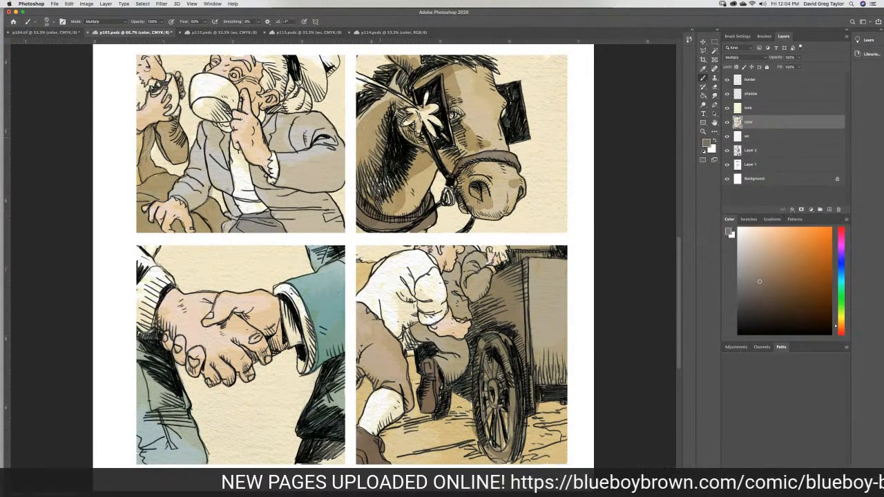
Sample the light tan of the horse's coat and brush further shading over its neck and head
left_click(713, 96)
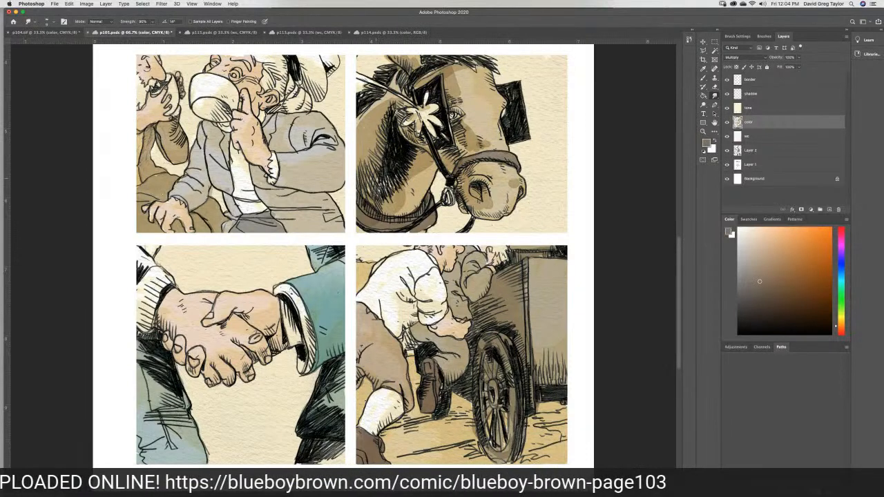
left_click(703, 69)
left_click(428, 171)
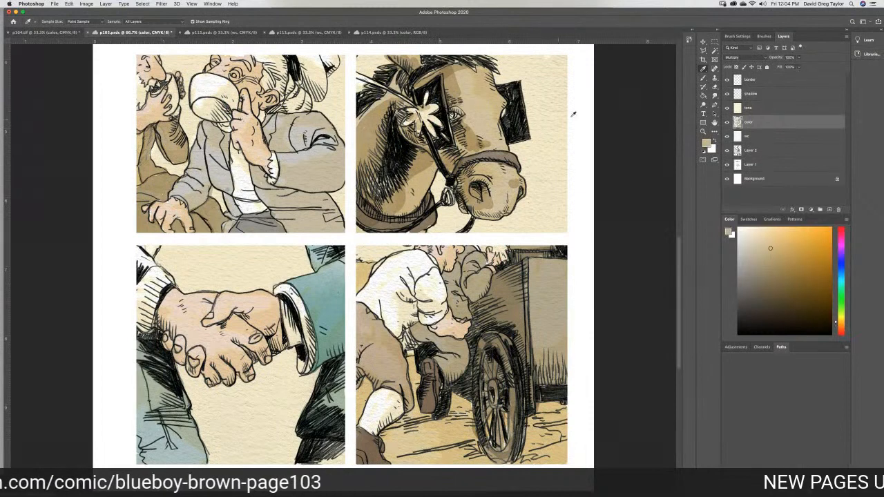
left_click(702, 80)
mouse_move(384, 163)
left_mouse_down()
mouse_move(366, 182)
mouse_move(378, 165)
mouse_move(404, 188)
mouse_move(372, 181)
mouse_move(373, 192)
mouse_move(407, 130)
mouse_move(446, 146)
mouse_move(463, 209)
mouse_move(484, 216)
mouse_move(471, 206)
mouse_move(473, 185)
mouse_move(463, 169)
left_mouse_up()
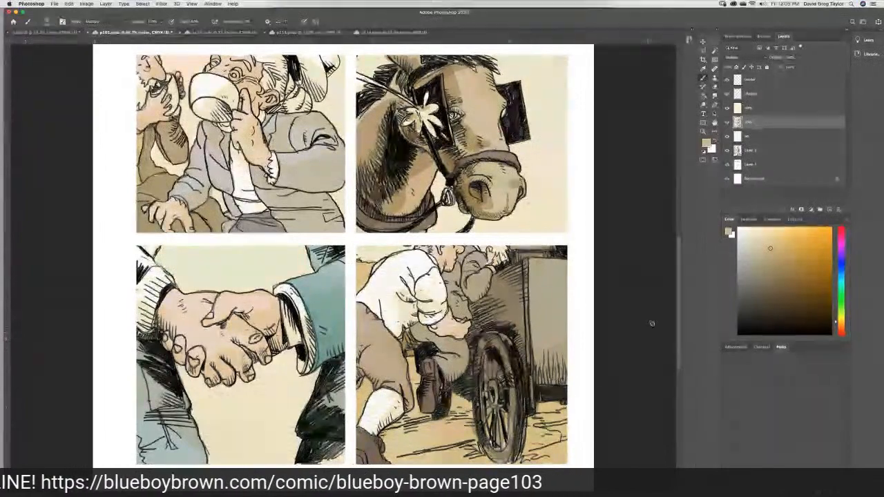
Paint the building behind the seated man in the second panel dark grey-brown and save the page
scroll(667, 315, "up", 2)
scroll(667, 315, "up", 5)
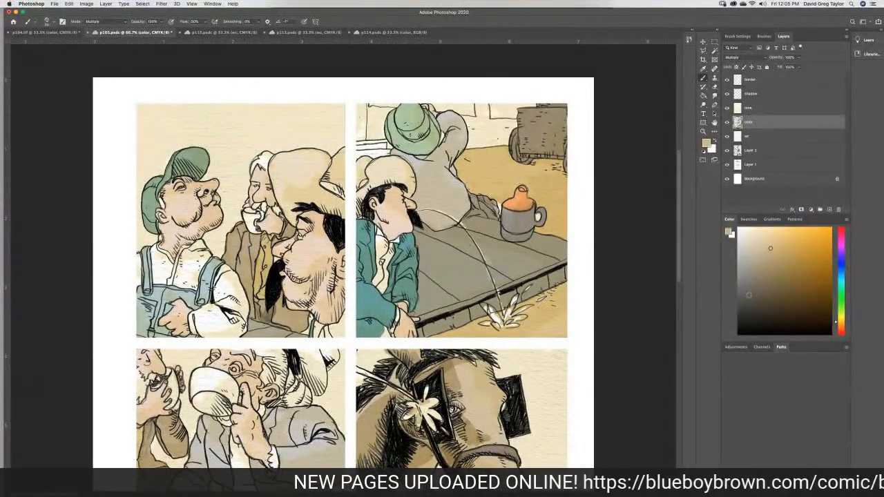
left_click(743, 300)
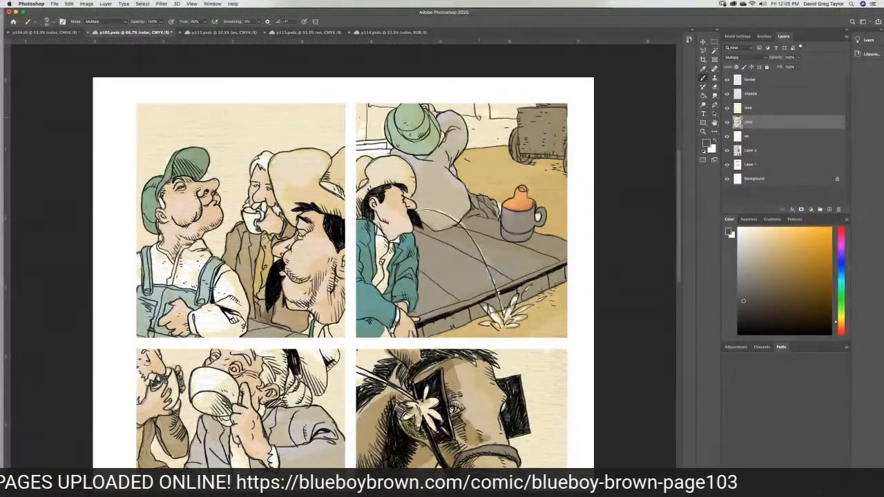
mouse_move(483, 106)
left_mouse_down()
mouse_move(481, 119)
mouse_move(483, 107)
mouse_move(489, 116)
mouse_move(481, 110)
mouse_move(478, 118)
mouse_move(515, 125)
mouse_move(505, 142)
mouse_move(467, 148)
mouse_move(469, 117)
mouse_move(491, 132)
mouse_move(502, 128)
mouse_move(494, 141)
mouse_move(475, 141)
left_mouse_up()
key("super+s")
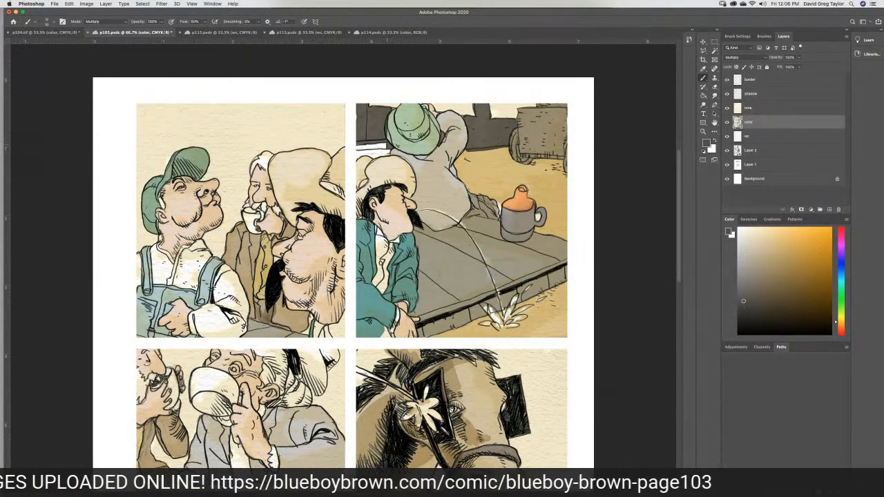
mouse_move(363, 151)
left_mouse_down()
mouse_move(378, 147)
mouse_move(366, 146)
left_mouse_up()
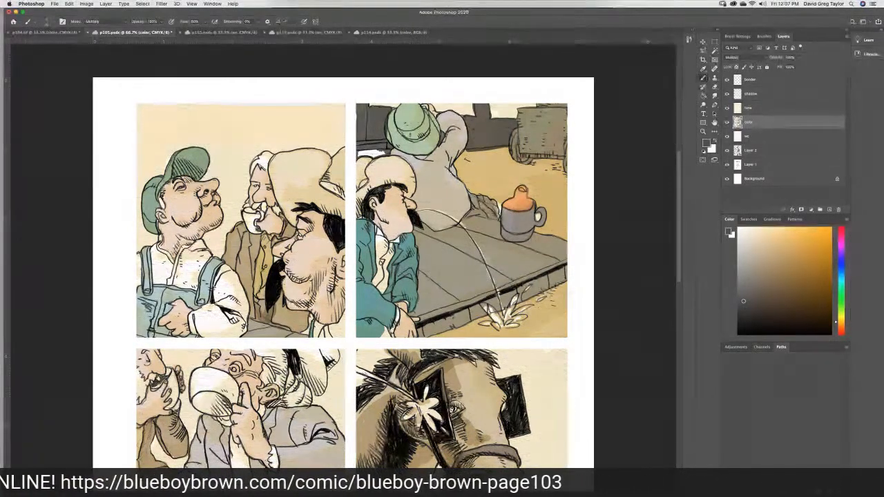
Choose a medium warm grey and paint the building's remaining light areas in the second panel, undoing a stray stroke
left_click(703, 95)
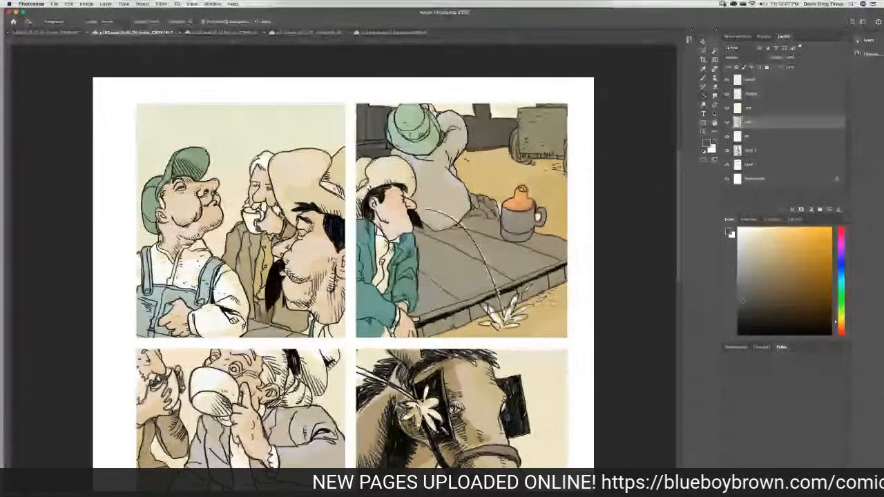
left_click(766, 253)
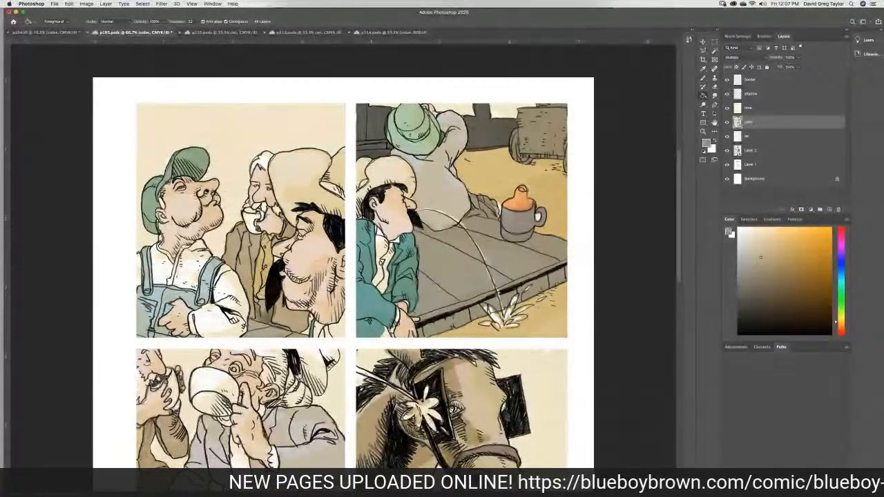
left_click(754, 263)
key("b")
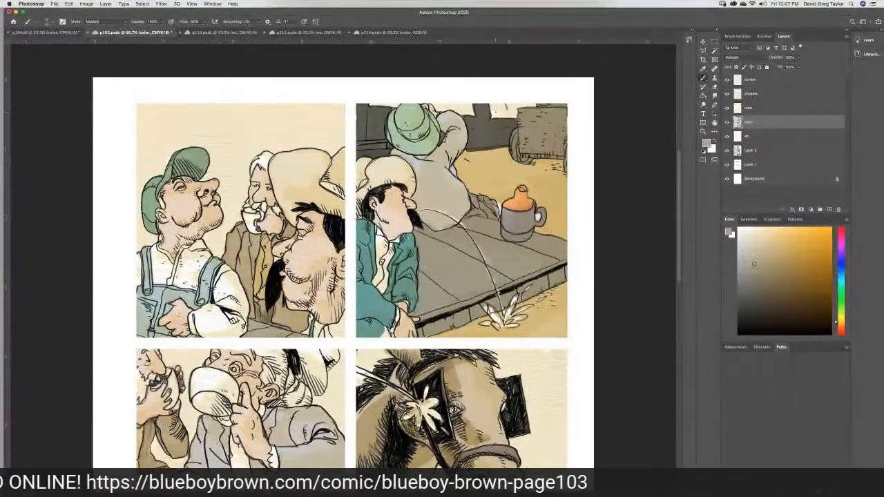
key("super+z")
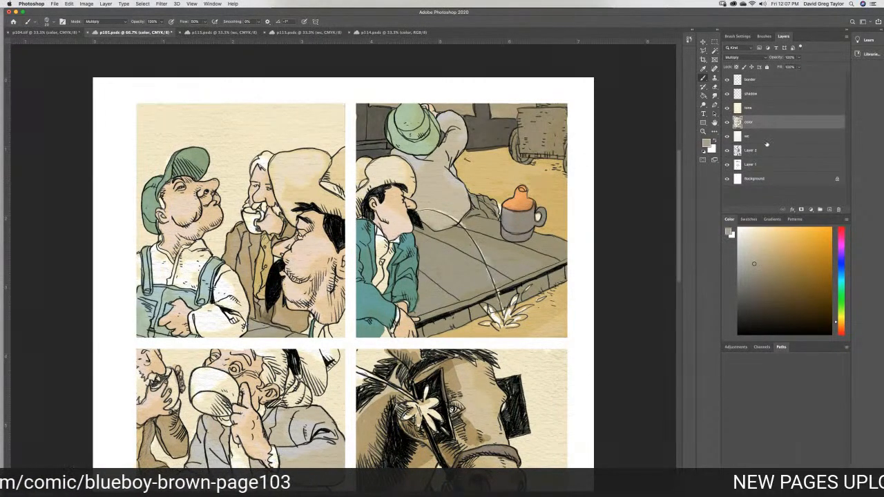
Sample the second panel's sandy ground colour with the tone layer temporarily hidden and ready the Brush tool
left_click(703, 69)
left_click(559, 203)
left_click(727, 107)
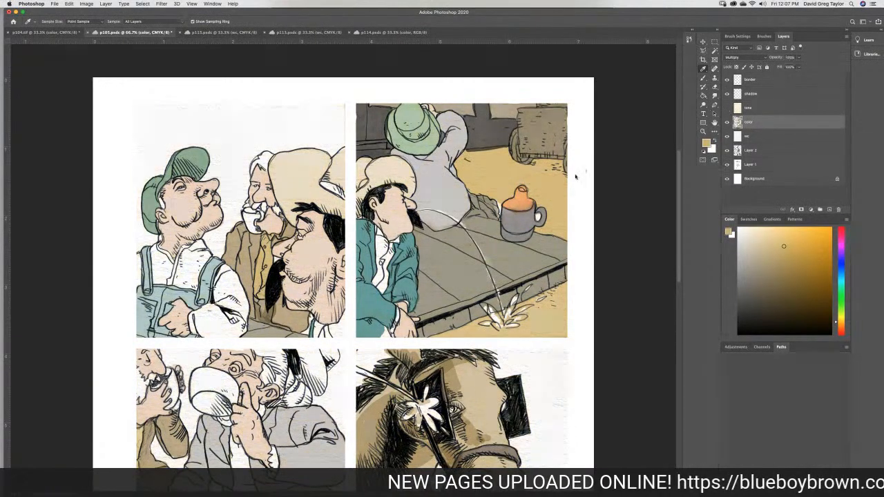
left_click(727, 107)
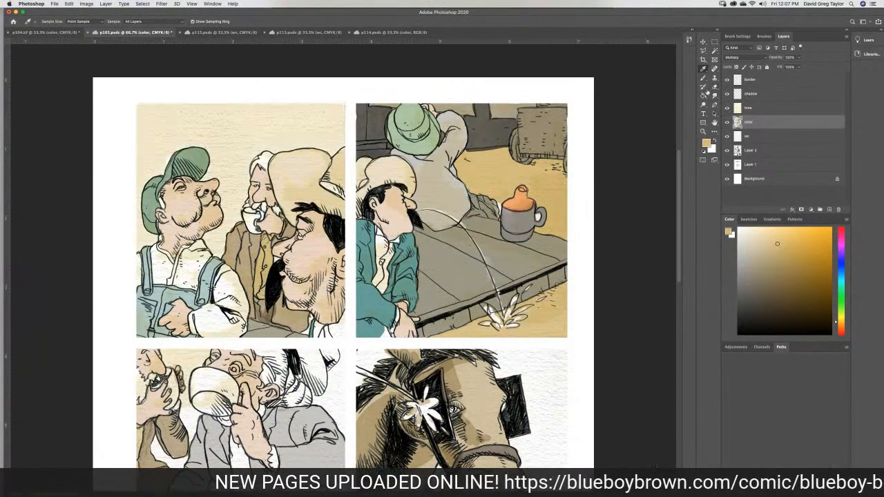
key("b")
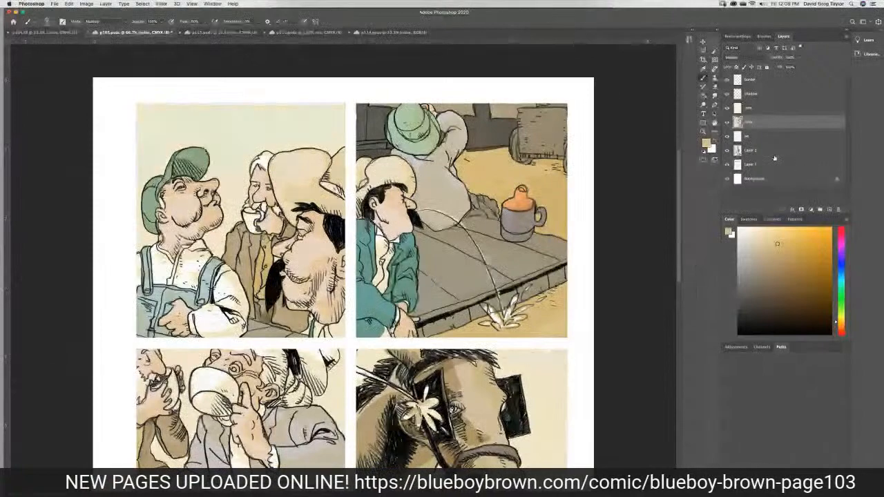
Draw black ink lines for the background behind the three men in the first panel on Layer 2
left_click(704, 151)
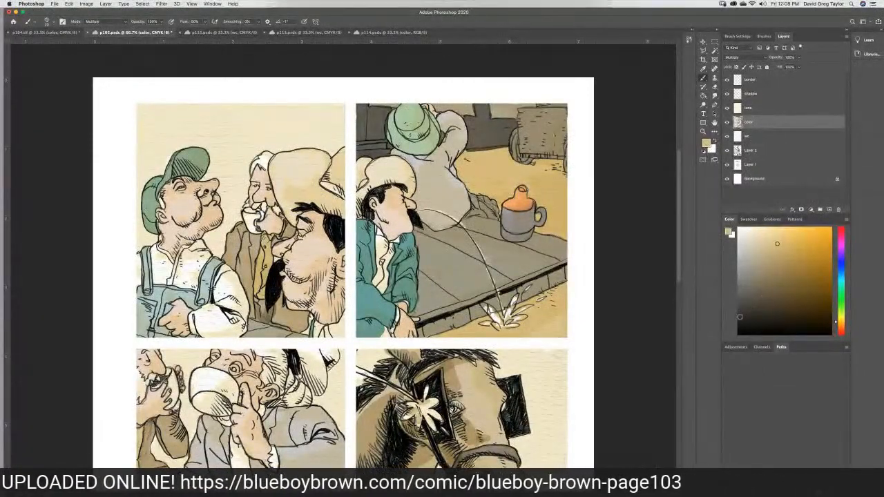
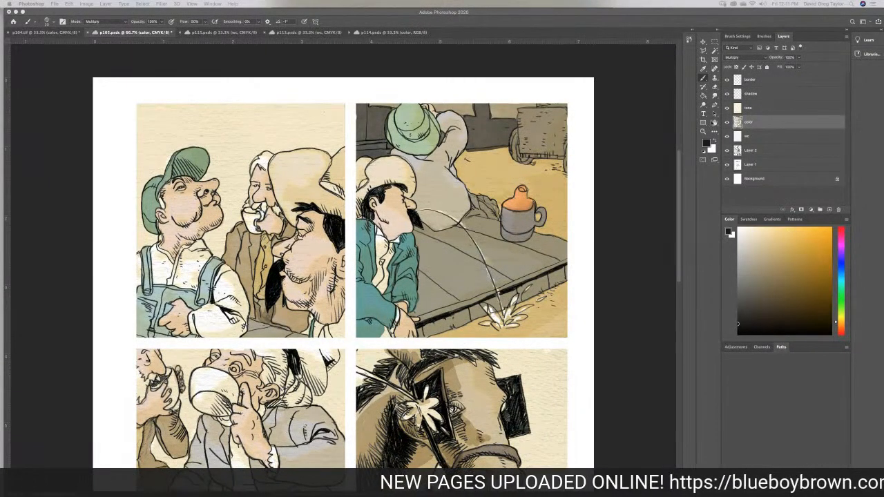
left_click(759, 151)
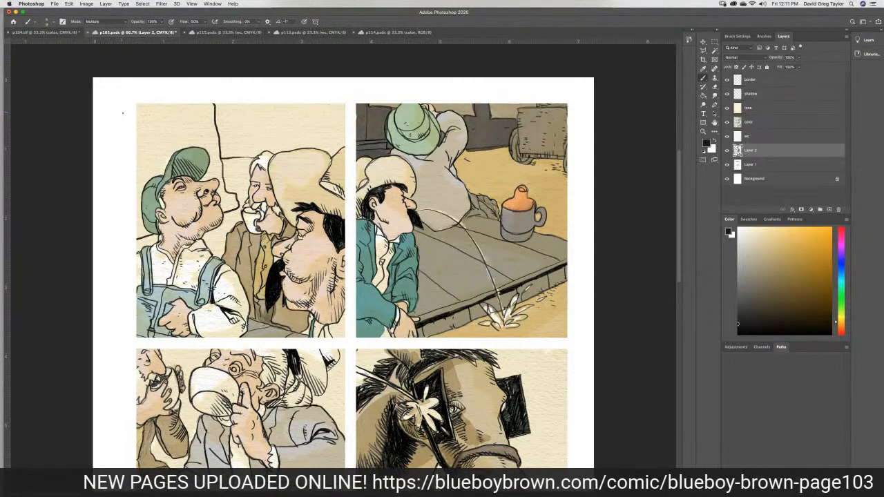
left_click_drag(137, 112, 156, 111)
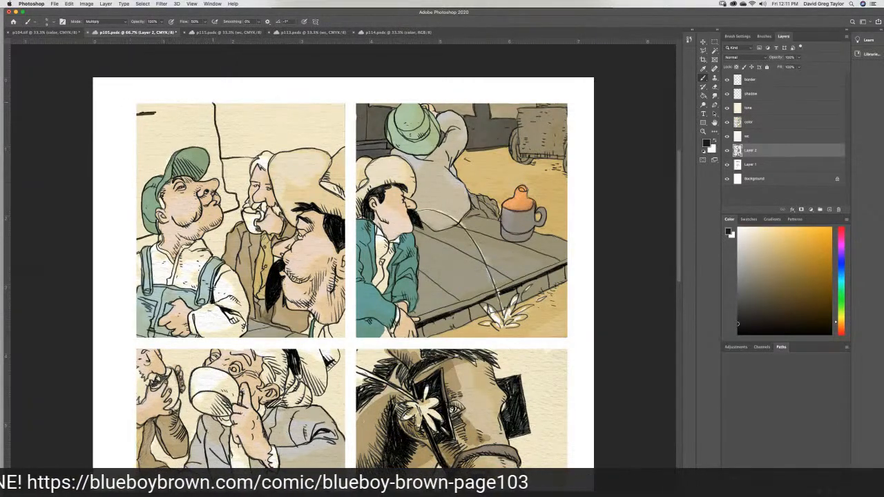
mouse_move(206, 104)
left_mouse_down()
mouse_move(149, 104)
mouse_move(139, 148)
left_mouse_up()
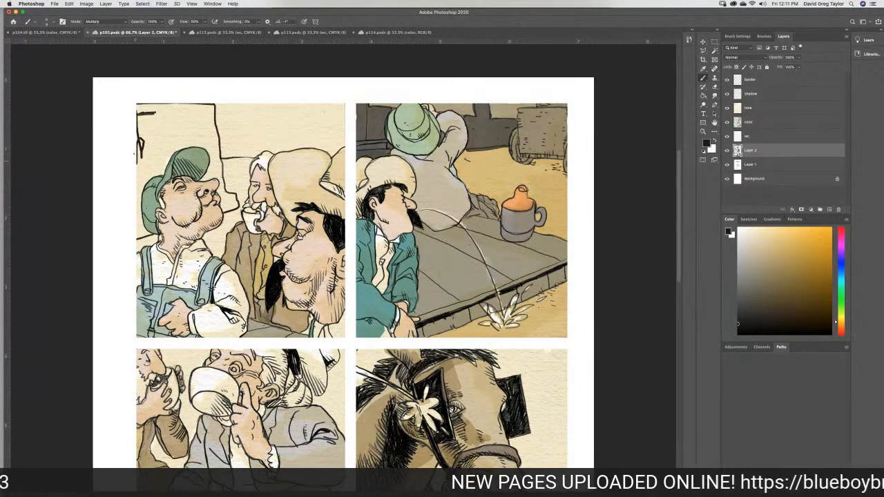
left_click_drag(136, 136, 141, 142)
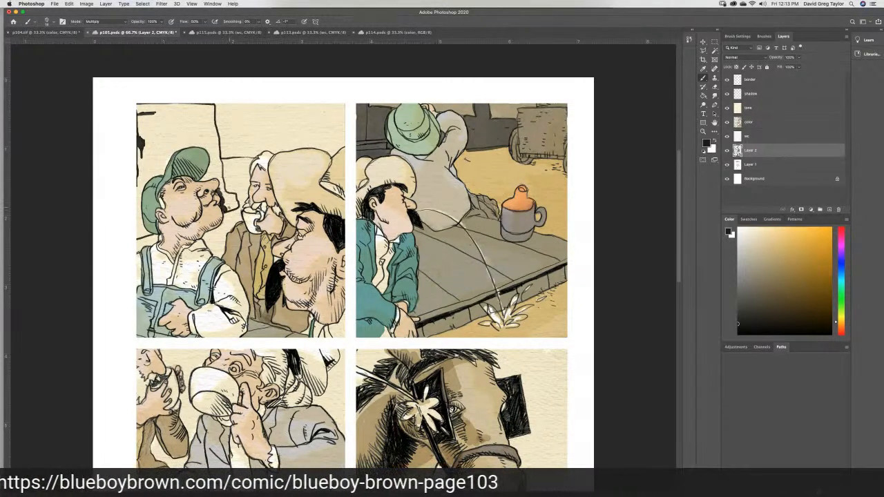
key("super+equal")
key("super+equal")
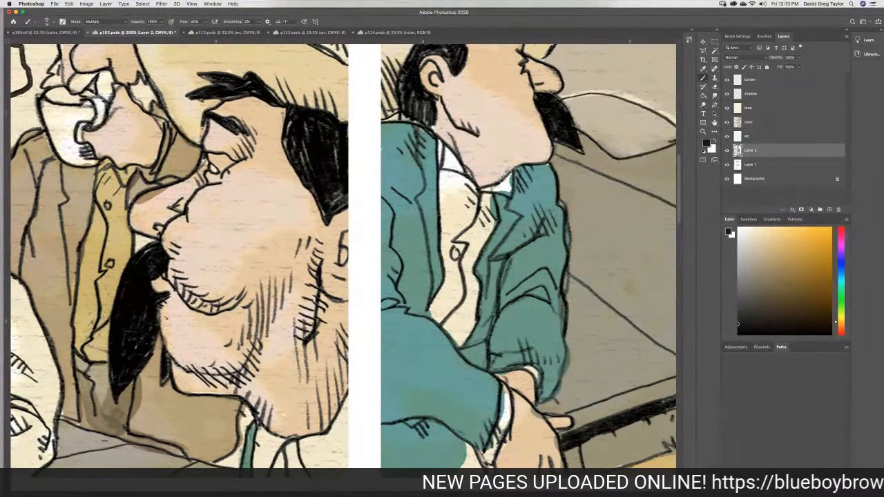
Outline the dark area behind the capped man in the first panel with black strokes and fill it with solid black on Layer 2
scroll(343, 255, "right", 2)
scroll(343, 255, "left", 10)
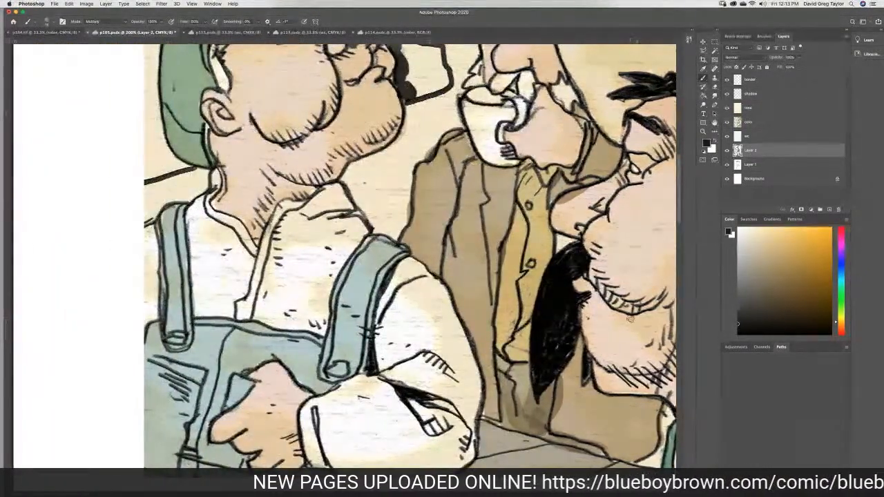
scroll(679, 216, "up", 5)
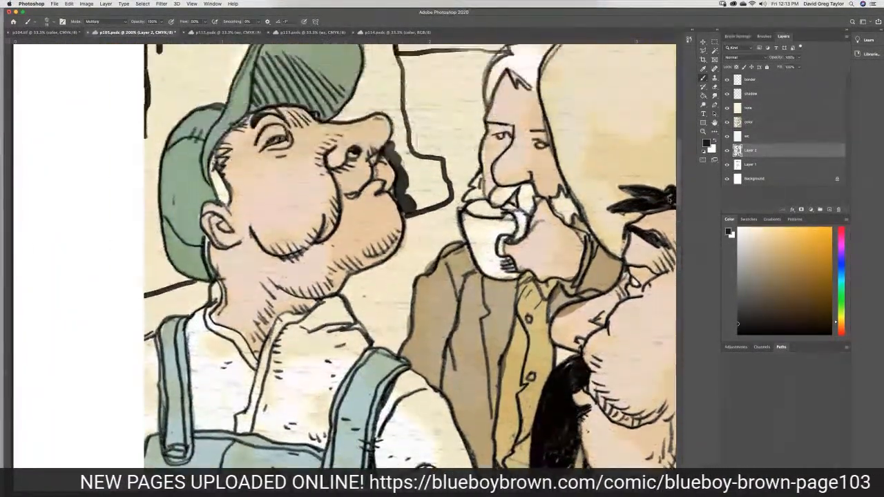
mouse_move(357, 230)
left_mouse_down()
mouse_move(345, 250)
mouse_move(374, 241)
mouse_move(363, 248)
mouse_move(397, 248)
mouse_move(397, 296)
mouse_move(386, 280)
mouse_move(394, 243)
mouse_move(365, 231)
mouse_move(365, 207)
mouse_move(358, 221)
mouse_move(364, 166)
mouse_move(366, 183)
mouse_move(357, 161)
mouse_move(373, 191)
mouse_move(360, 165)
mouse_move(325, 147)
mouse_move(345, 154)
mouse_move(290, 148)
mouse_move(329, 149)
mouse_move(276, 150)
mouse_move(250, 164)
mouse_move(301, 148)
mouse_move(249, 167)
mouse_move(256, 164)
mouse_move(222, 233)
mouse_move(226, 218)
mouse_move(188, 242)
mouse_move(159, 278)
mouse_move(151, 319)
mouse_move(158, 370)
mouse_move(173, 401)
mouse_move(198, 417)
left_mouse_up()
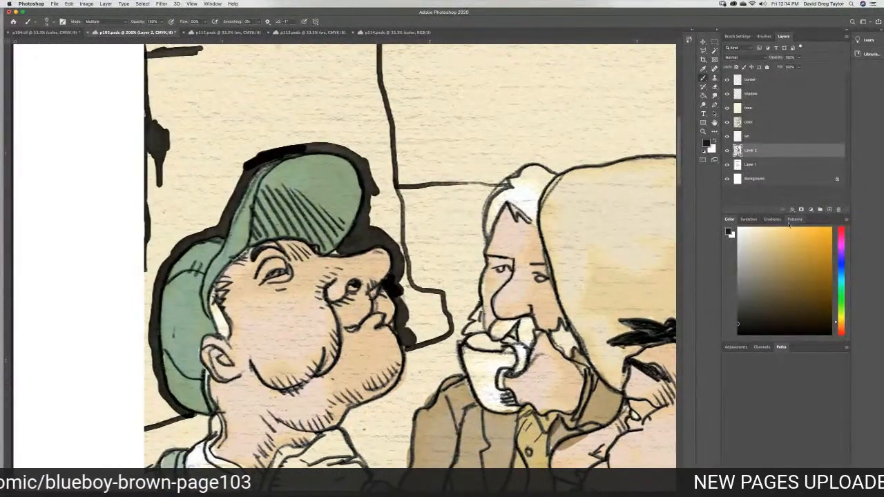
key("super+0")
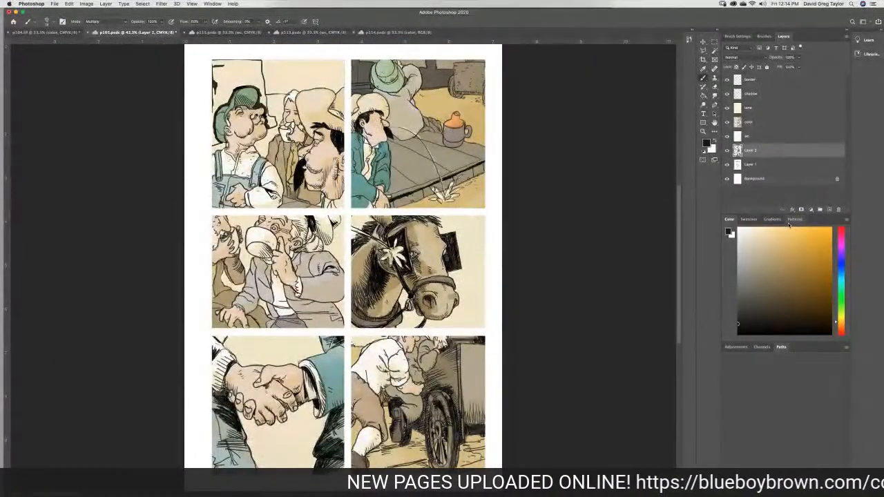
left_click(704, 96)
left_click(238, 75)
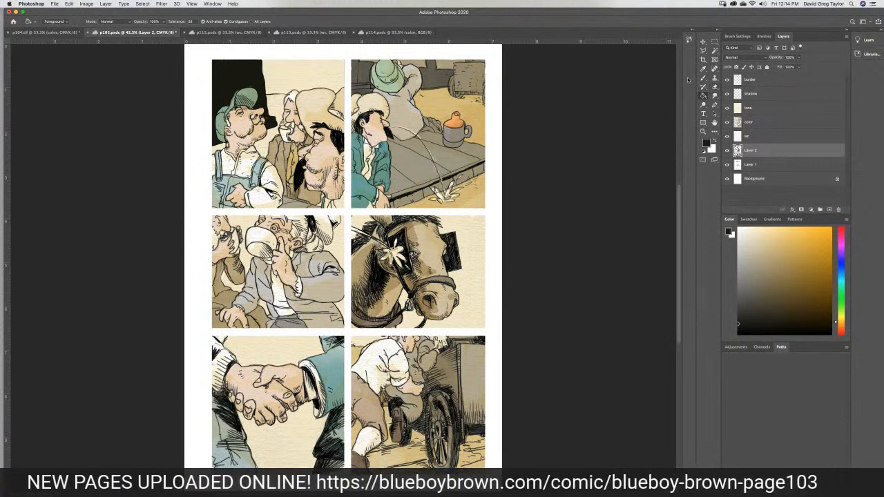
Sample the second panel's sandy ground colour, paint the ground behind the men in the first panel on the color layer, and save the page
left_click(703, 69)
left_click(442, 100)
left_click(703, 78)
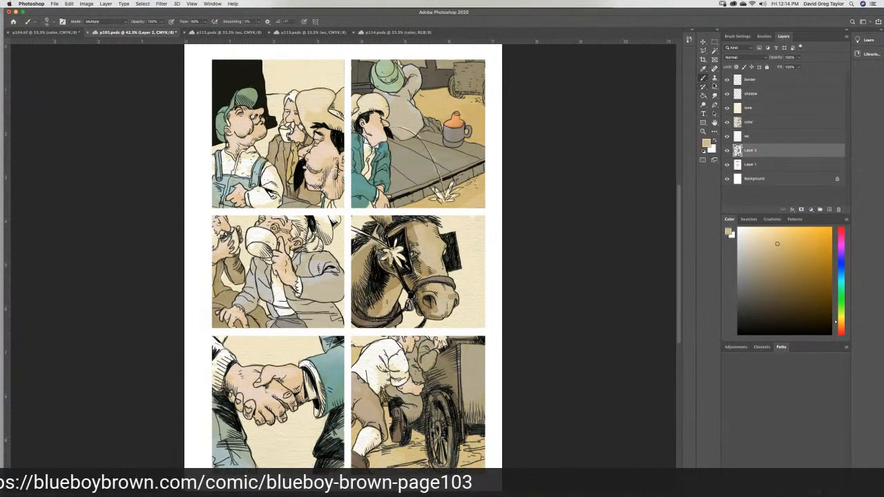
left_click(770, 137)
left_click(766, 122)
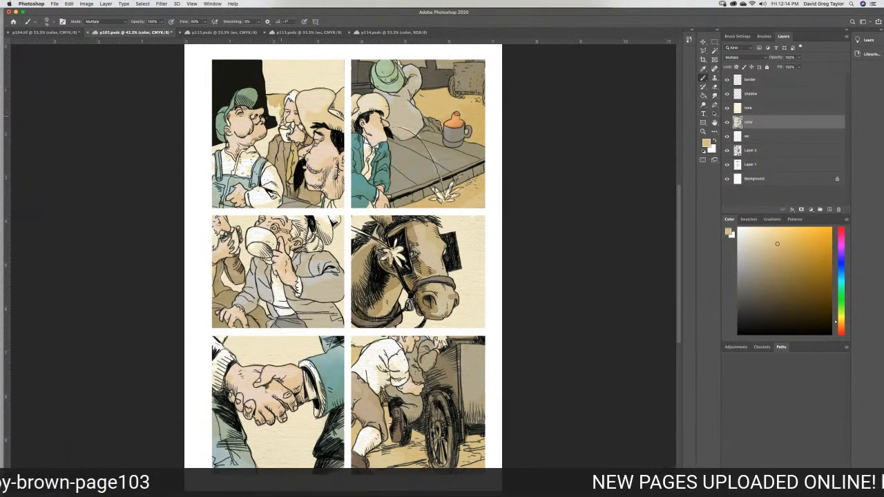
mouse_move(280, 118)
left_mouse_down()
mouse_move(269, 104)
mouse_move(280, 103)
left_mouse_up()
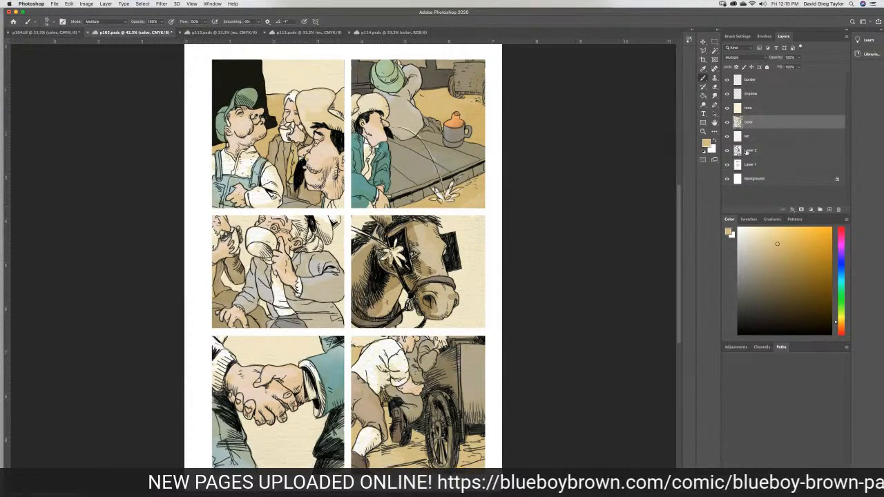
key("super+s")
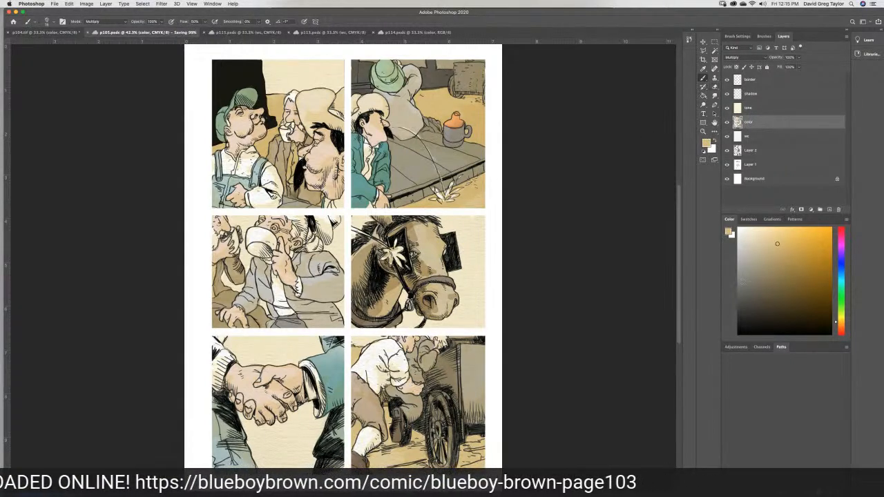
Add dark background line art to the third panel on Layer 2 and paint its ground with the sampled sandy colour on the color layer
left_click(740, 319)
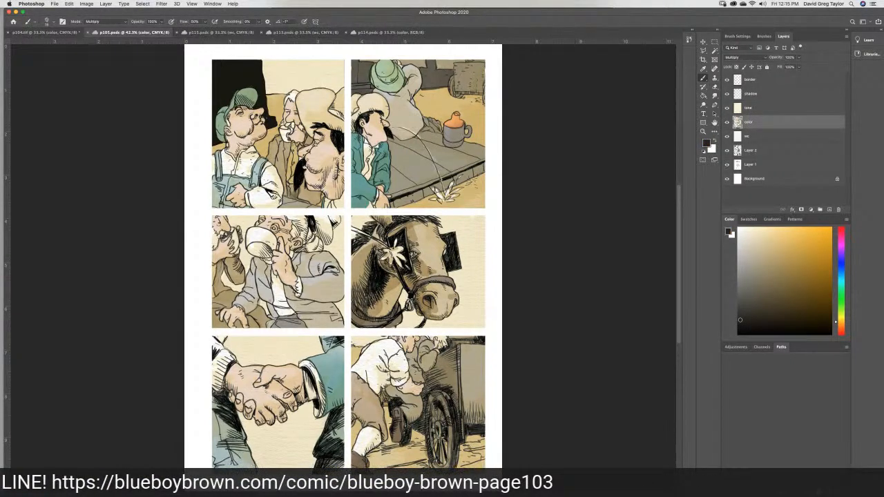
left_click(760, 149)
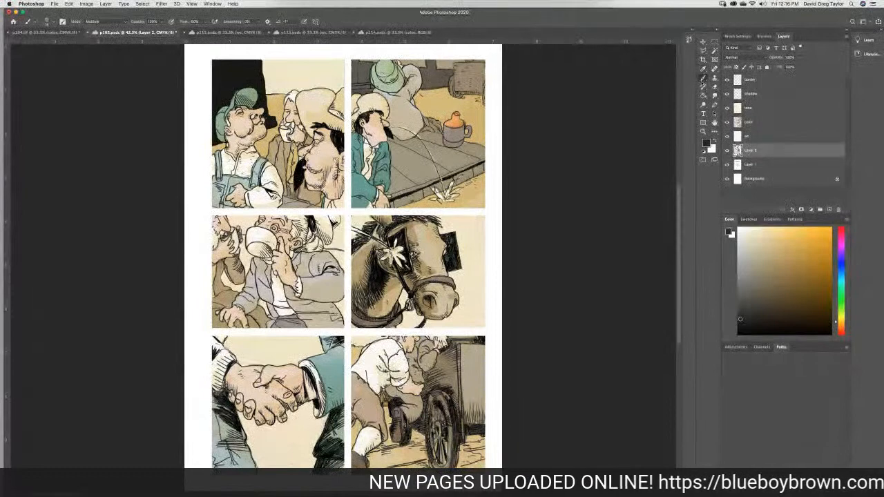
left_click(703, 69)
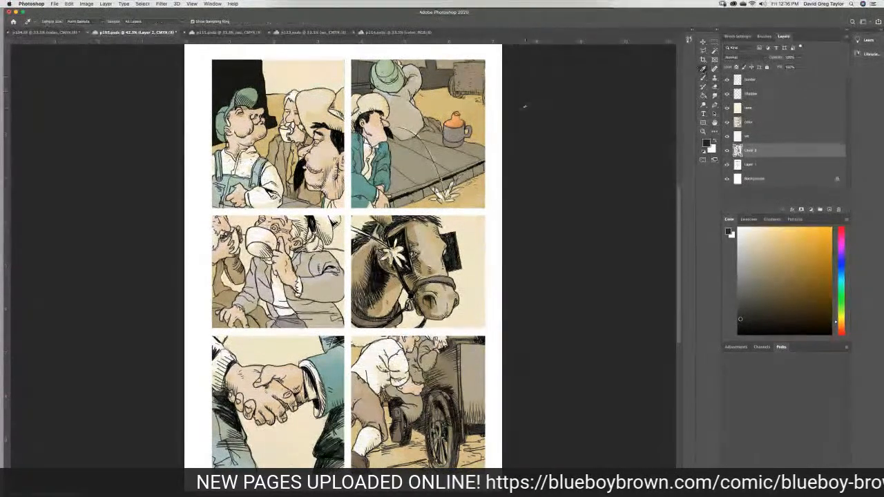
left_click(445, 104)
left_click(701, 79)
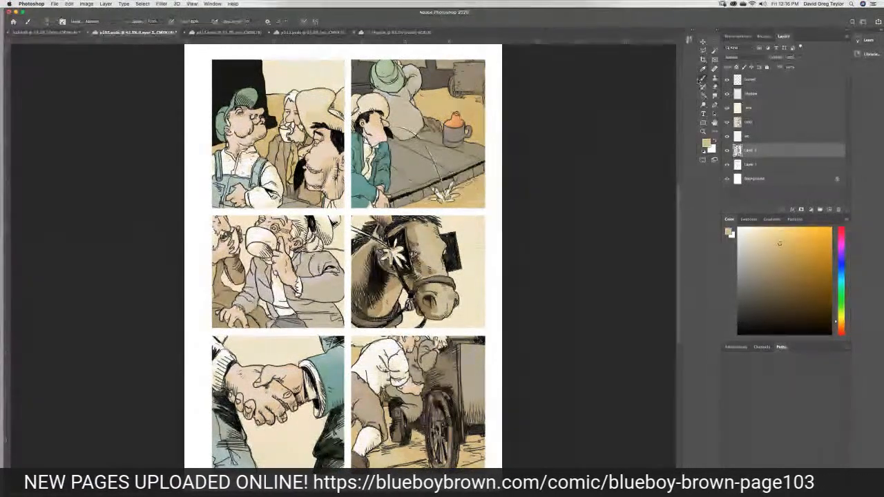
left_click(758, 122)
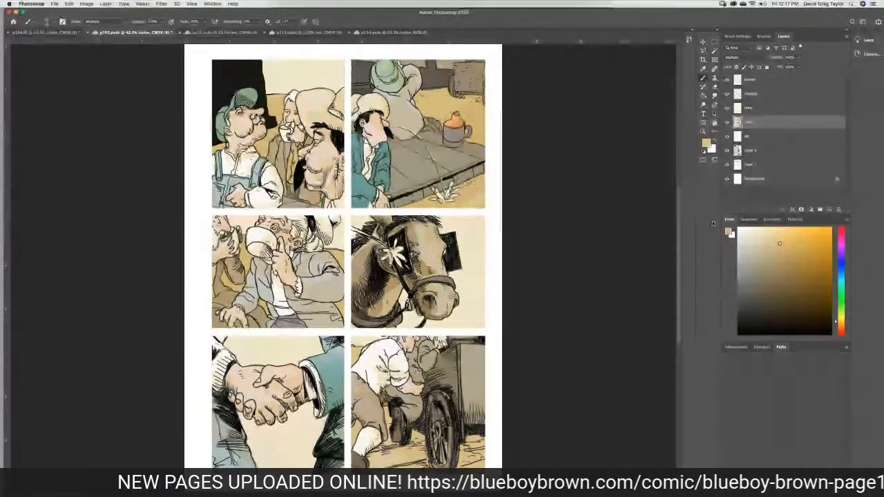
Choose a near-black colour and draw the horizon line and cloud contours behind the horse in the fourth panel on Layer 2
left_click(739, 314)
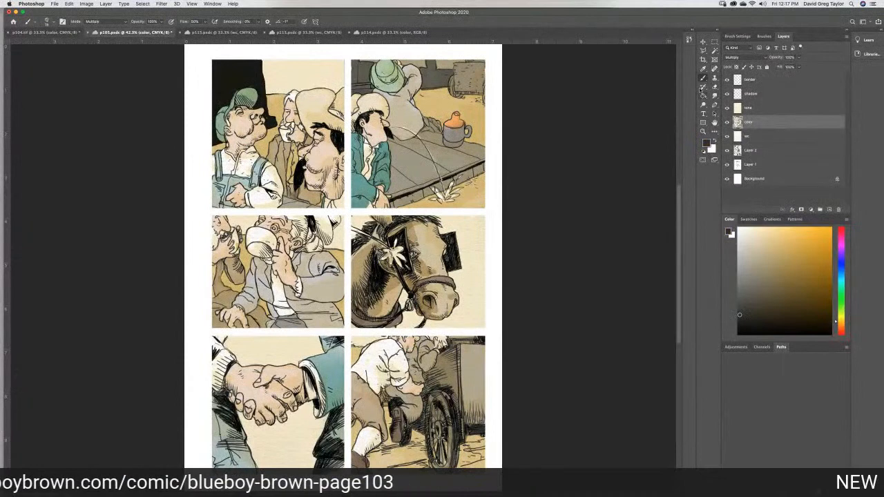
left_click(761, 150)
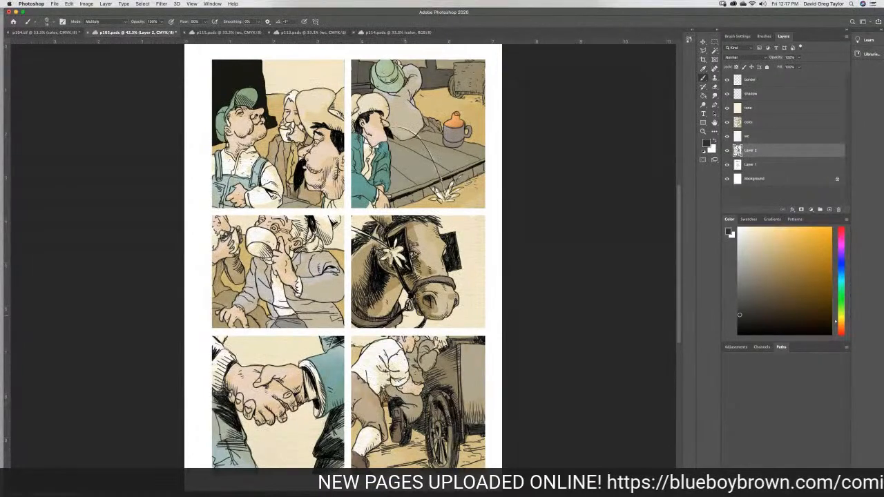
left_click_drag(421, 321, 461, 319)
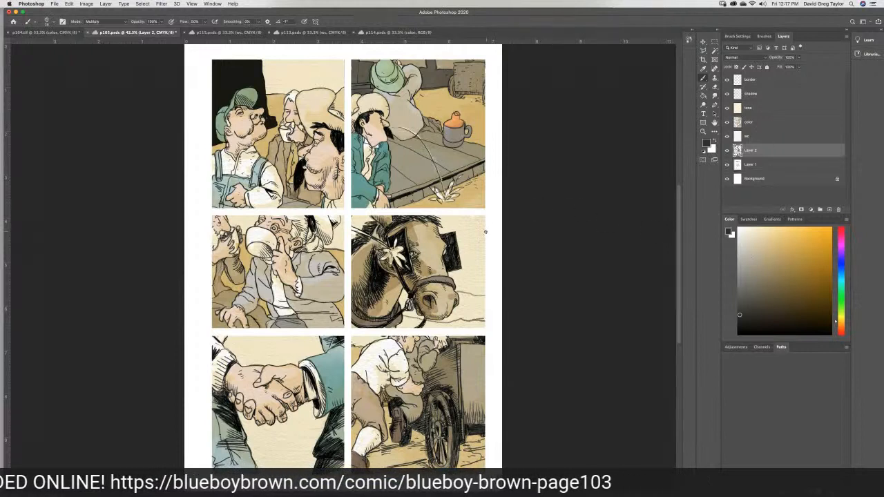
mouse_move(466, 221)
left_mouse_down()
mouse_move(449, 222)
mouse_move(491, 235)
mouse_move(467, 231)
mouse_move(487, 239)
mouse_move(461, 251)
mouse_move(460, 259)
mouse_move(483, 252)
mouse_move(479, 269)
left_mouse_up()
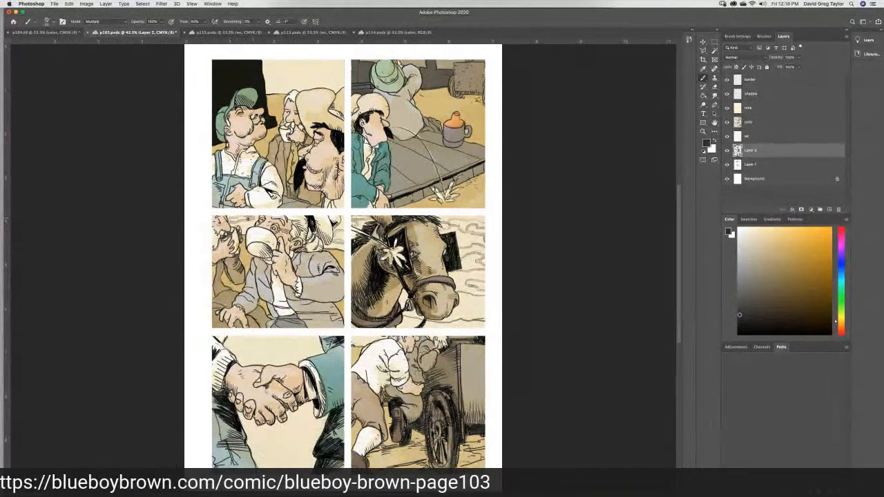
Draw wavy cloud contours across the first panel's sky and in the upper background of the sixth panel
mouse_move(320, 61)
left_mouse_down()
mouse_move(300, 62)
mouse_move(316, 73)
mouse_move(348, 69)
mouse_move(314, 67)
mouse_move(339, 63)
left_mouse_up()
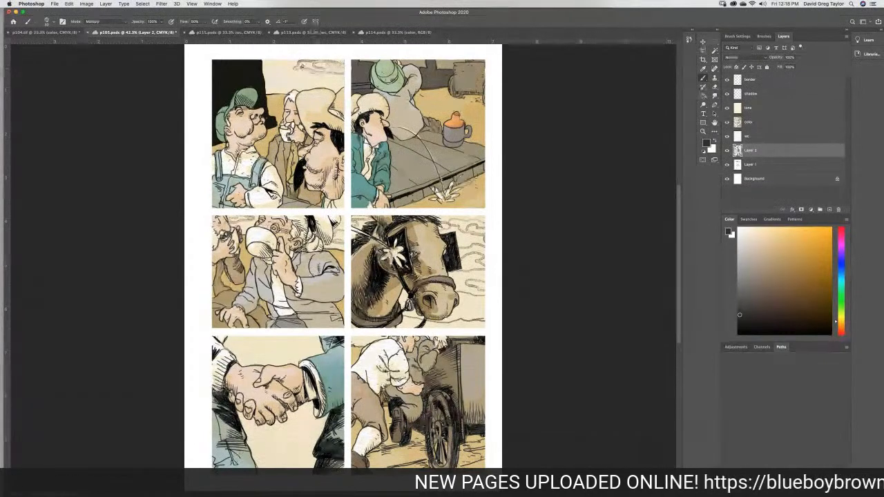
mouse_move(261, 67)
left_mouse_down()
mouse_move(295, 70)
mouse_move(296, 81)
mouse_move(261, 80)
mouse_move(291, 74)
mouse_move(307, 82)
mouse_move(288, 83)
left_mouse_up()
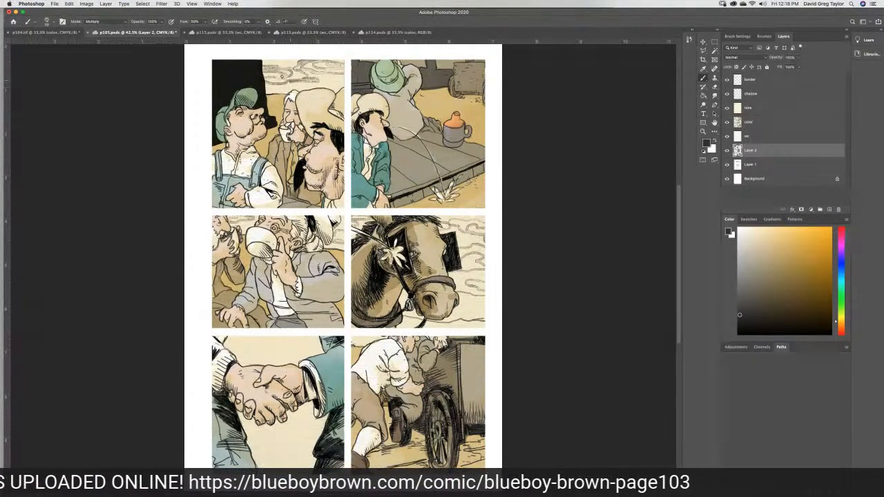
mouse_move(344, 81)
left_mouse_down()
mouse_move(325, 80)
mouse_move(344, 87)
left_mouse_up()
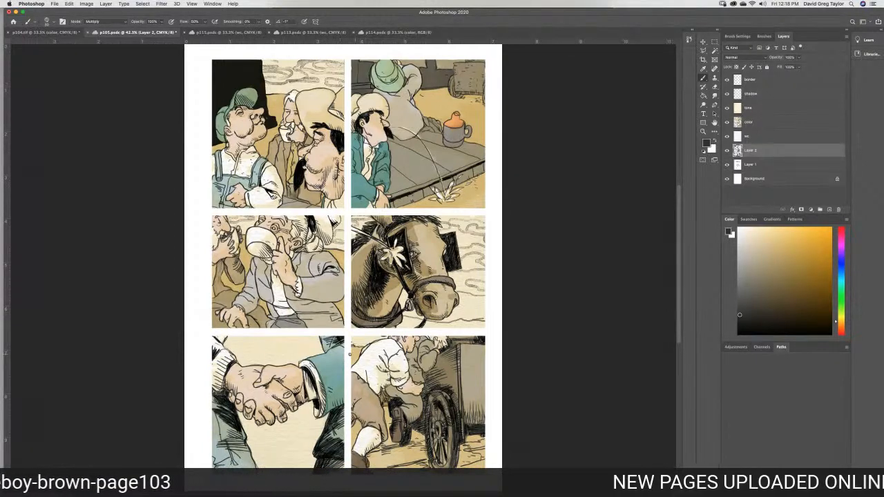
left_click_drag(377, 338, 351, 343)
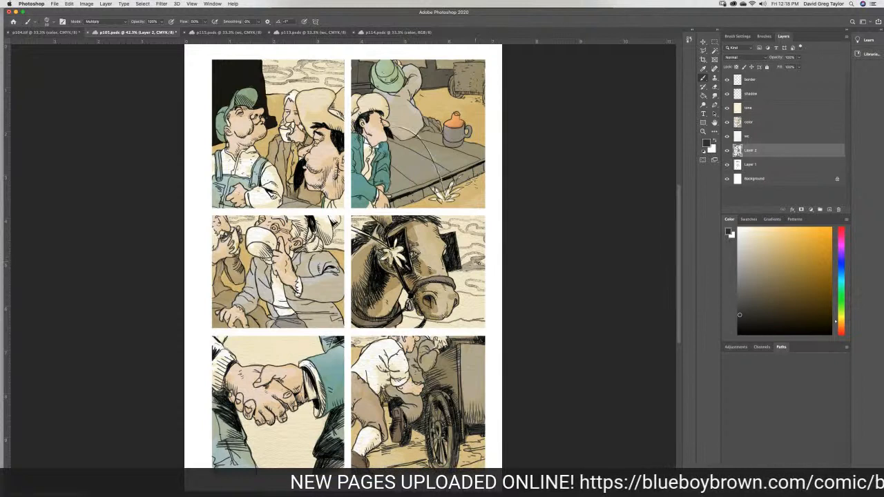
Shade the clouds in the fourth and first panels with soft dark brush strokes on Layer 2
mouse_move(471, 245)
left_mouse_down()
mouse_move(457, 247)
mouse_move(482, 244)
mouse_move(471, 243)
left_mouse_up()
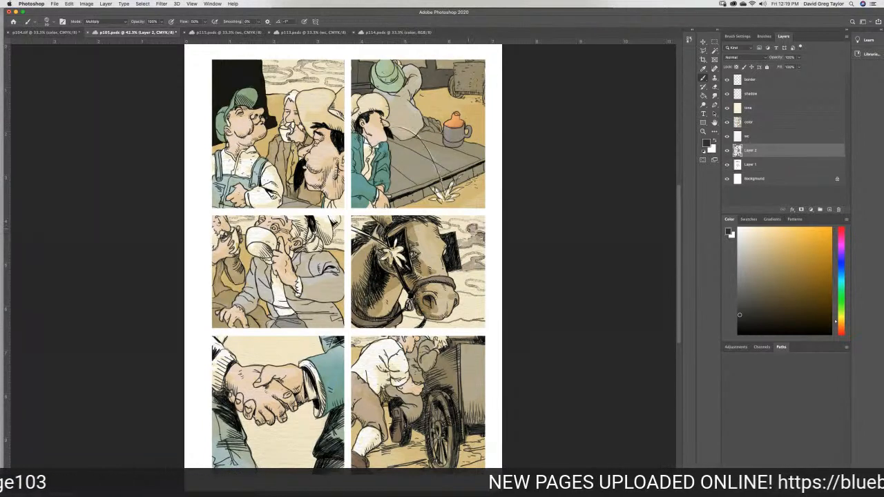
mouse_move(461, 230)
left_mouse_down()
mouse_move(444, 229)
mouse_move(483, 219)
mouse_move(473, 227)
left_mouse_up()
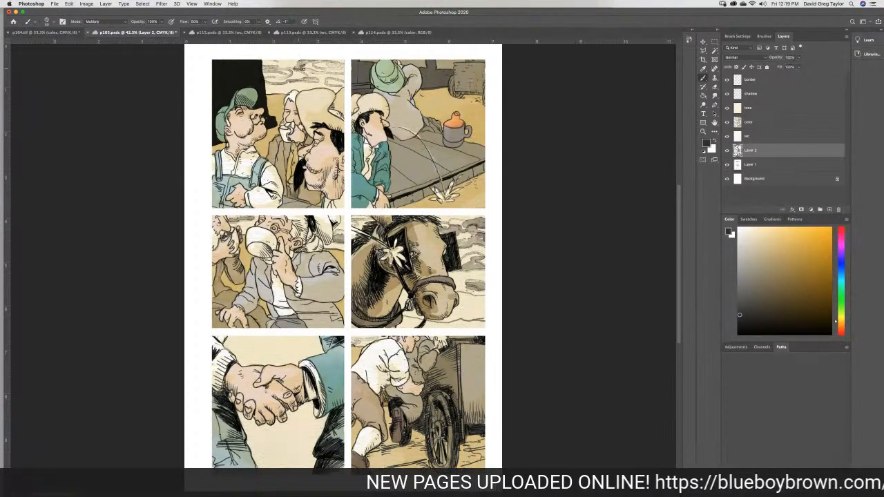
mouse_move(316, 72)
left_mouse_down()
mouse_move(345, 71)
mouse_move(266, 75)
left_mouse_up()
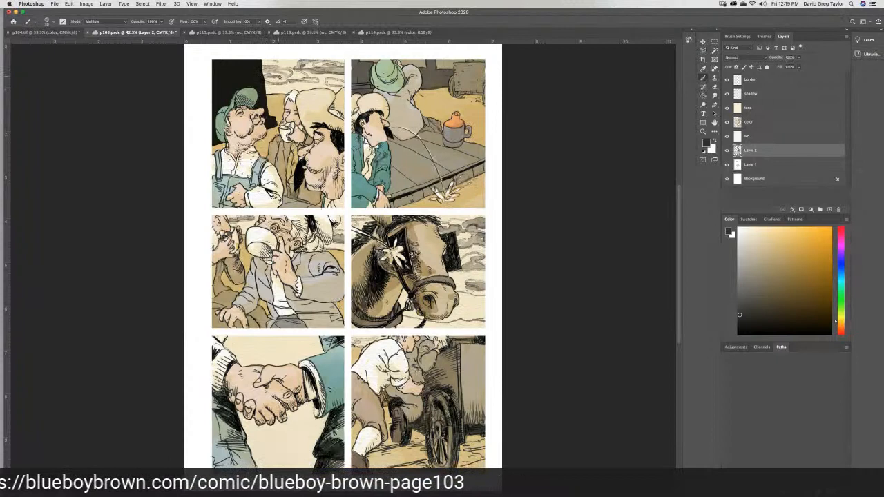
mouse_move(279, 77)
left_mouse_down()
mouse_move(334, 82)
mouse_move(303, 78)
left_mouse_up()
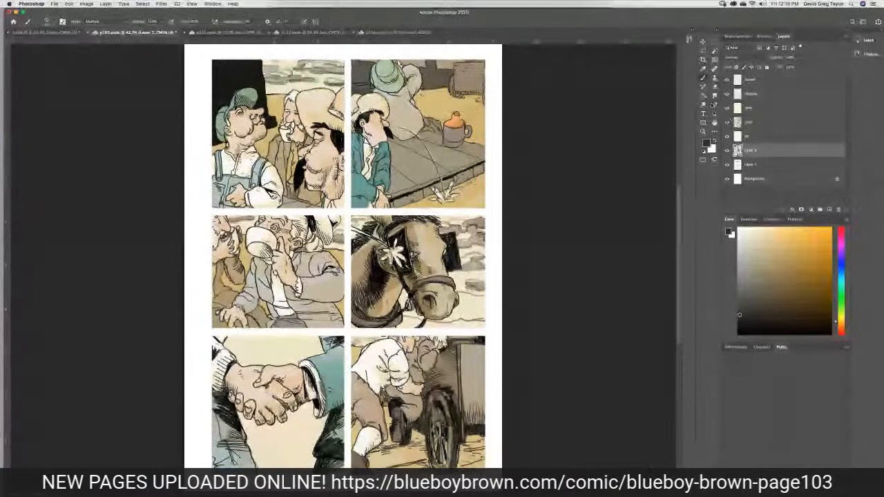
Smudge the cloud shading in the panels' skies and lighten the cloud highlights with the Dodge tool
left_click(714, 97)
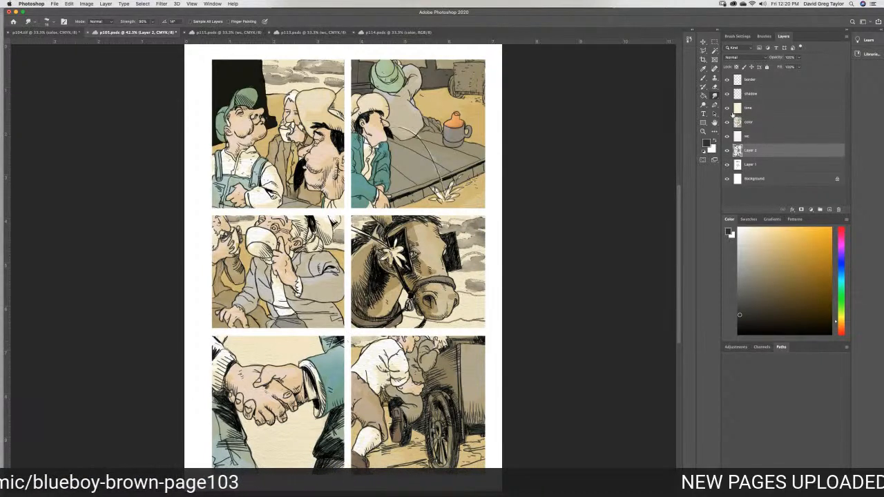
left_click(702, 105)
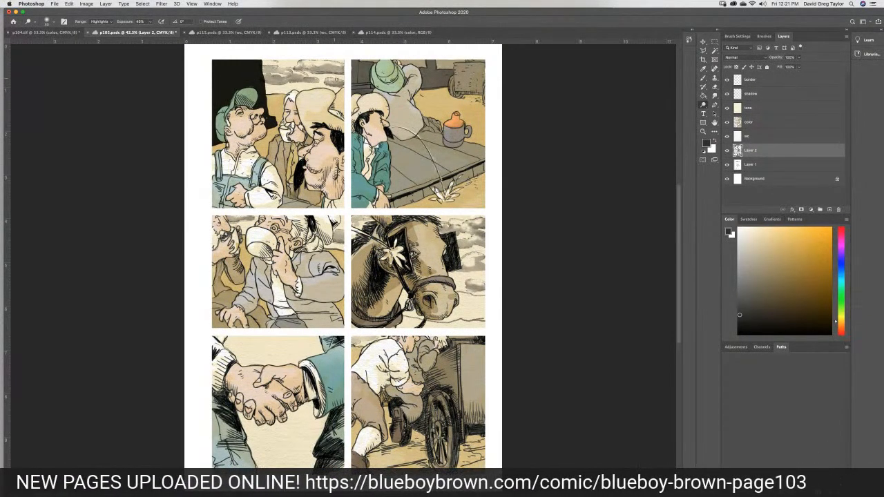
mouse_move(288, 69)
left_mouse_down()
mouse_move(267, 68)
mouse_move(277, 75)
left_mouse_up()
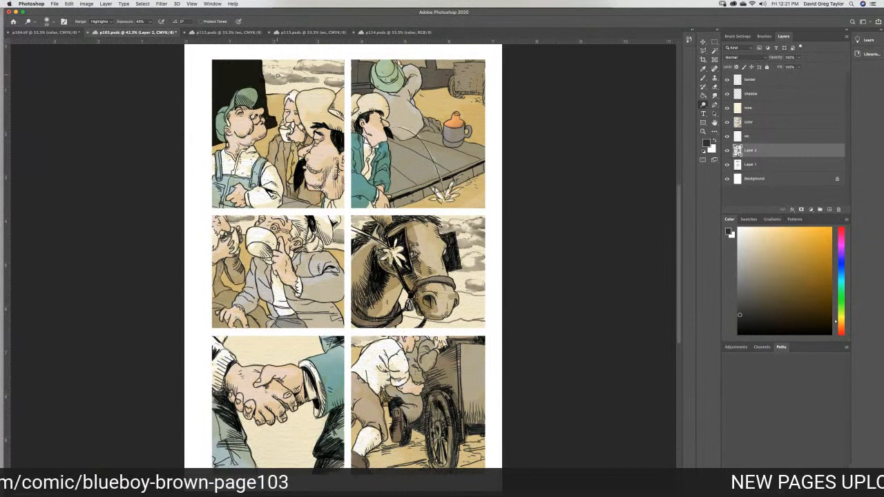
Choose a medium sky blue and paint the first panel's cloudy sky with the Brush tool on the color layer
left_click(765, 122)
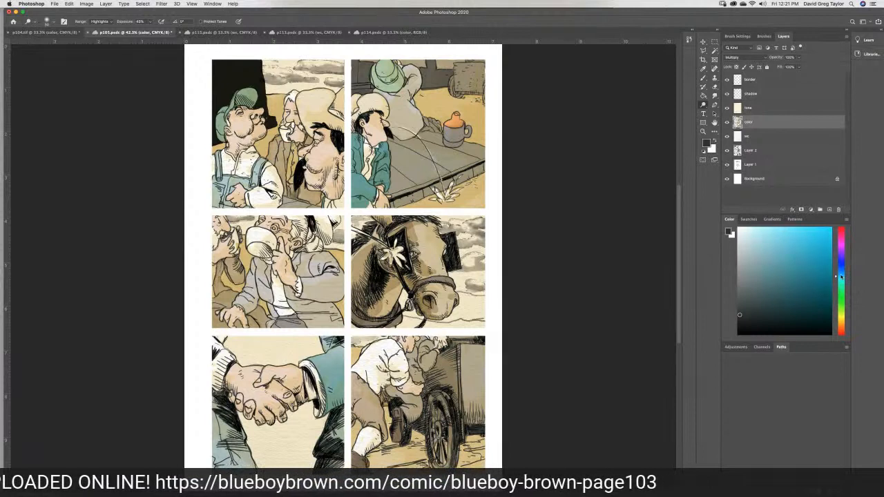
left_click(790, 240)
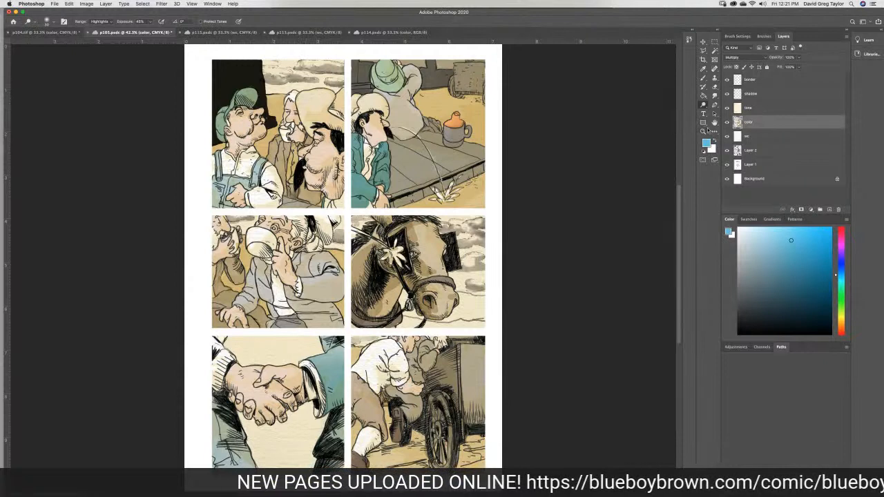
left_click(703, 80)
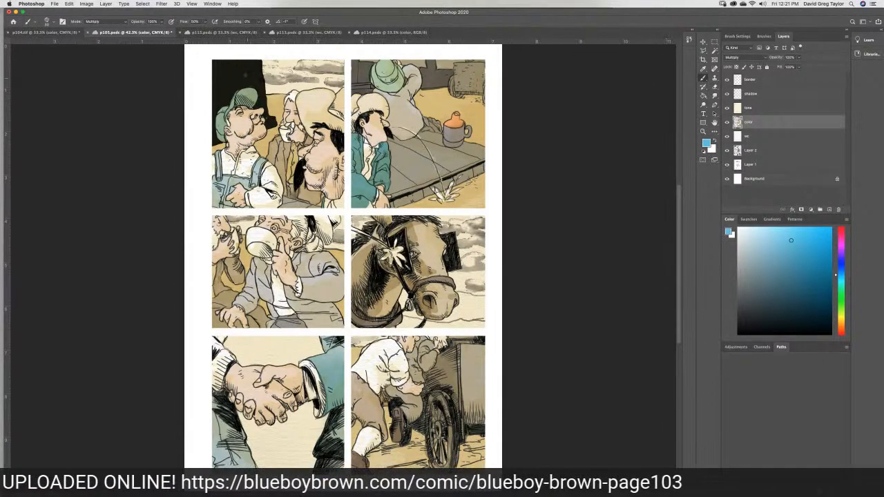
mouse_move(262, 64)
left_mouse_down()
mouse_move(309, 62)
mouse_move(265, 65)
mouse_move(266, 89)
mouse_move(345, 84)
mouse_move(344, 63)
mouse_move(312, 61)
mouse_move(341, 65)
mouse_move(323, 69)
mouse_move(341, 71)
mouse_move(339, 82)
mouse_move(312, 69)
left_mouse_up()
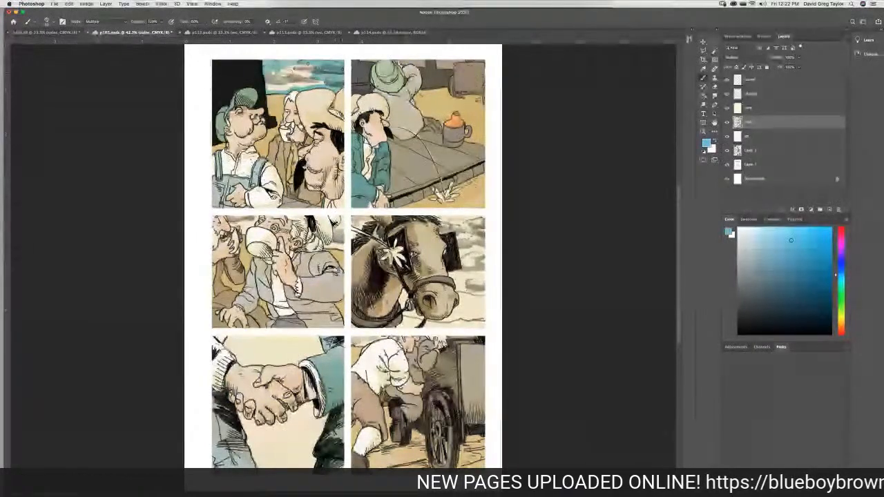
mouse_move(290, 63)
left_mouse_down()
mouse_move(314, 69)
mouse_move(304, 74)
mouse_move(325, 85)
mouse_move(282, 78)
mouse_move(288, 70)
mouse_move(271, 75)
left_mouse_up()
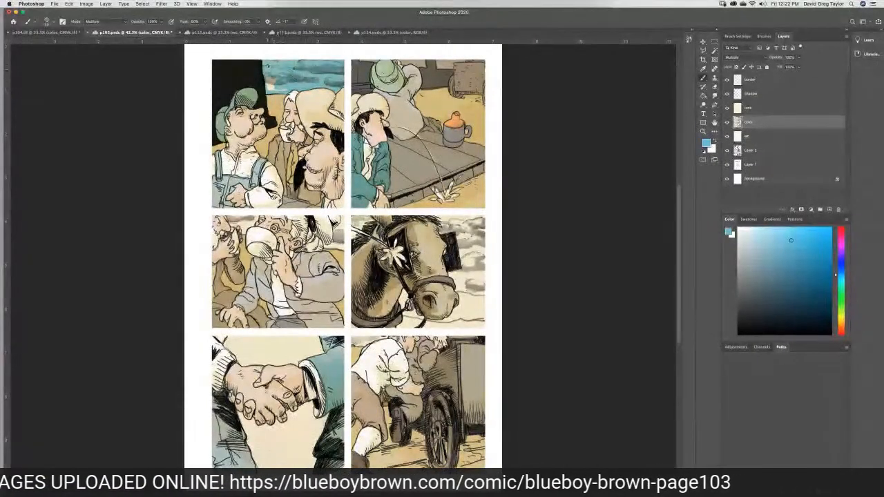
mouse_move(270, 86)
left_mouse_down()
mouse_move(286, 89)
mouse_move(269, 81)
mouse_move(278, 72)
left_mouse_up()
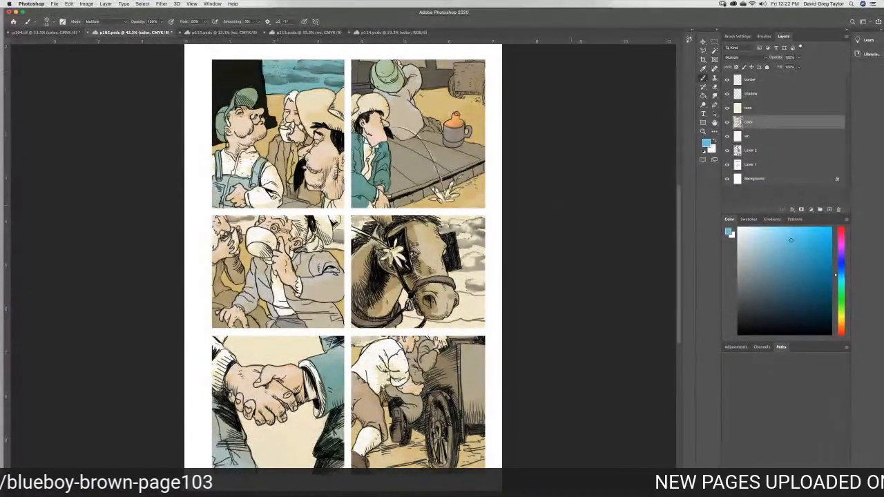
Paint and bucket-fill the fourth panel's cloudy sky blue around the horse's head, and brush the sixth panel's upper sky the same blue
mouse_move(473, 223)
left_mouse_down()
mouse_move(436, 215)
mouse_move(441, 230)
left_mouse_up()
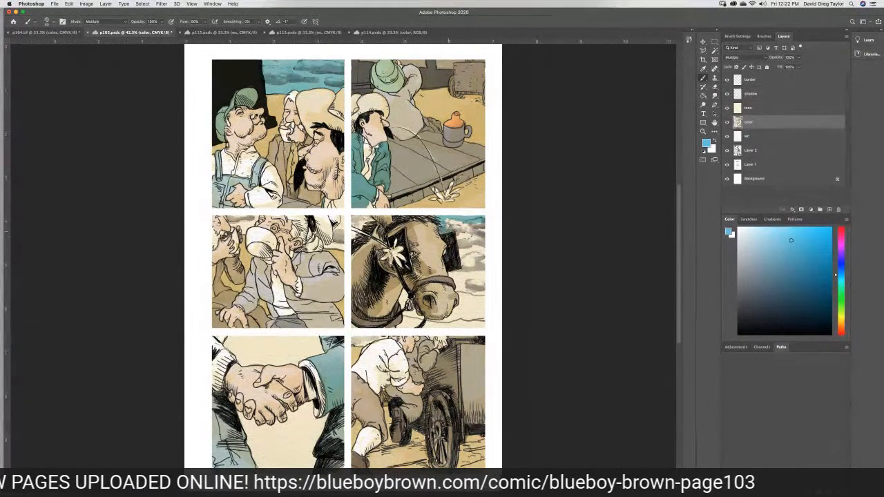
left_click_drag(457, 237, 463, 270)
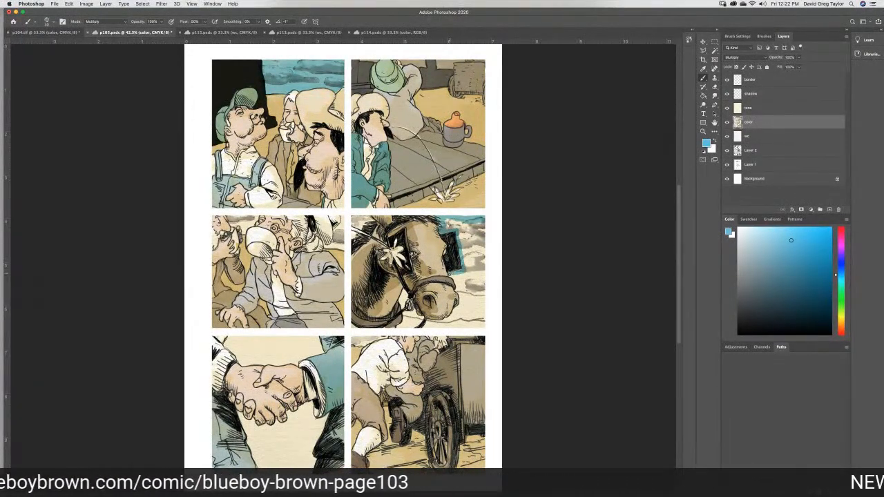
left_click_drag(455, 275, 458, 289)
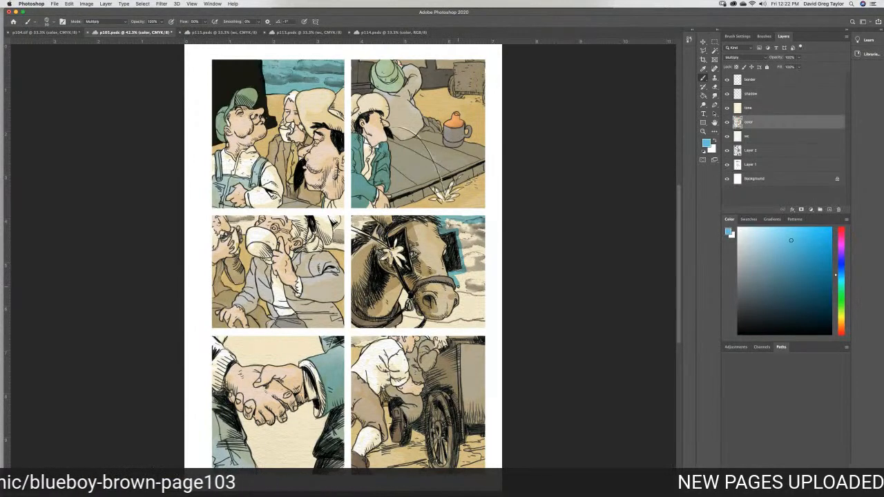
mouse_move(457, 290)
left_mouse_down()
mouse_move(484, 290)
mouse_move(486, 224)
left_mouse_up()
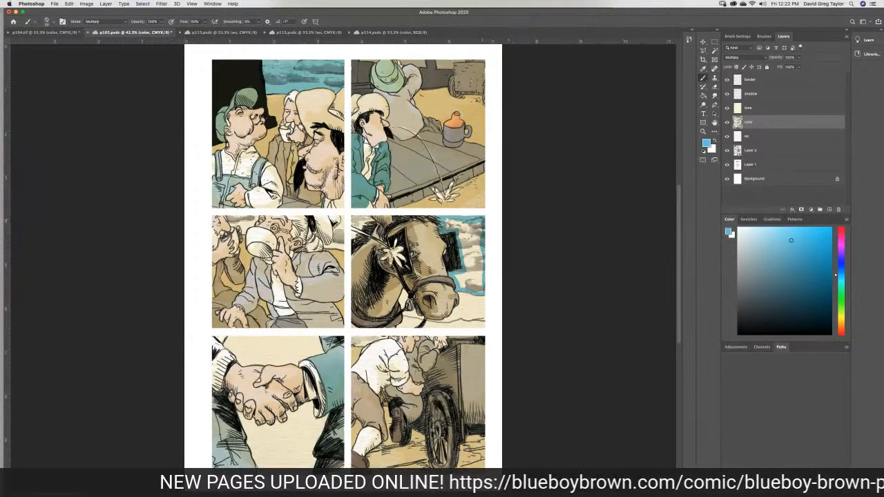
left_click(703, 95)
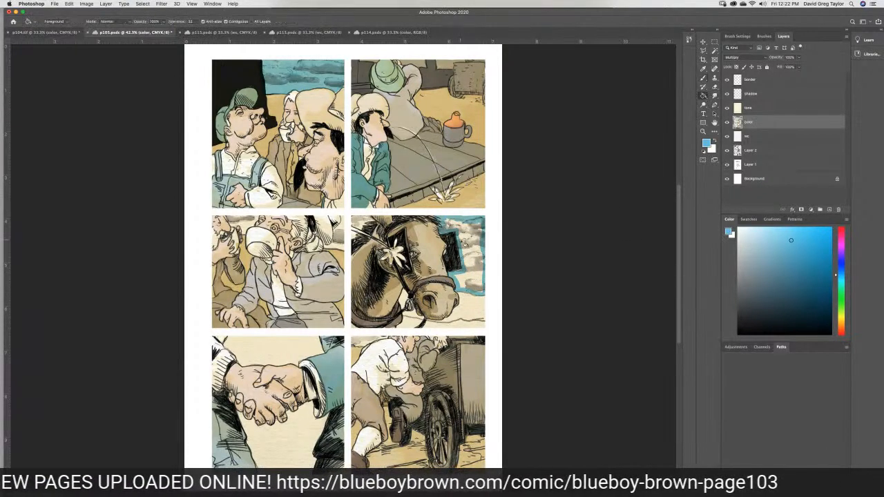
left_click(464, 241)
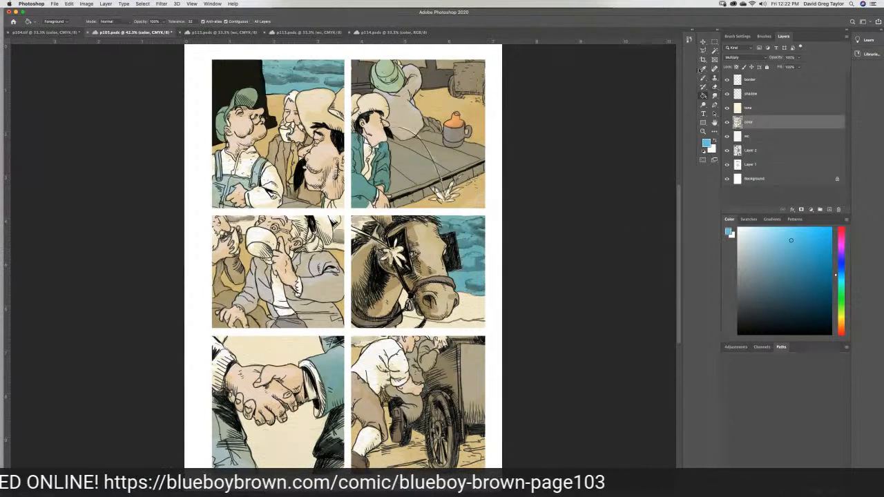
left_click(703, 78)
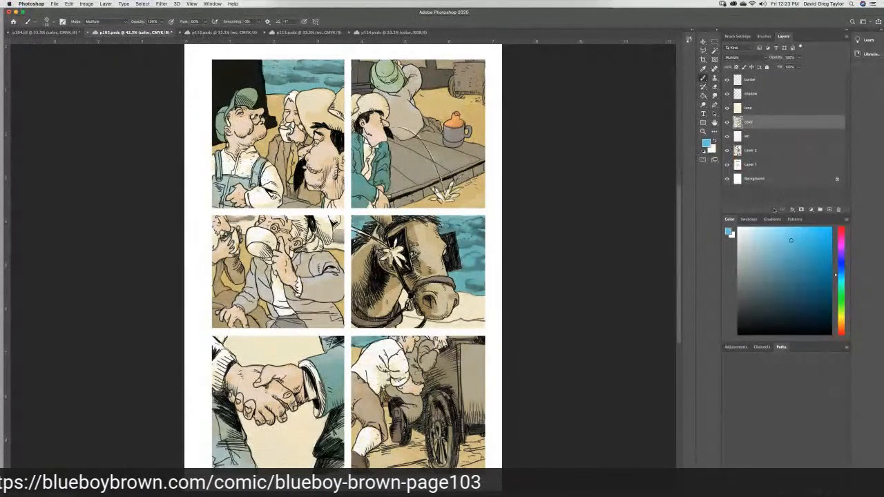
Choose a dark grey and draw a wavy horizon line behind the handshake in the fifth panel on Layer 2
left_click(738, 308)
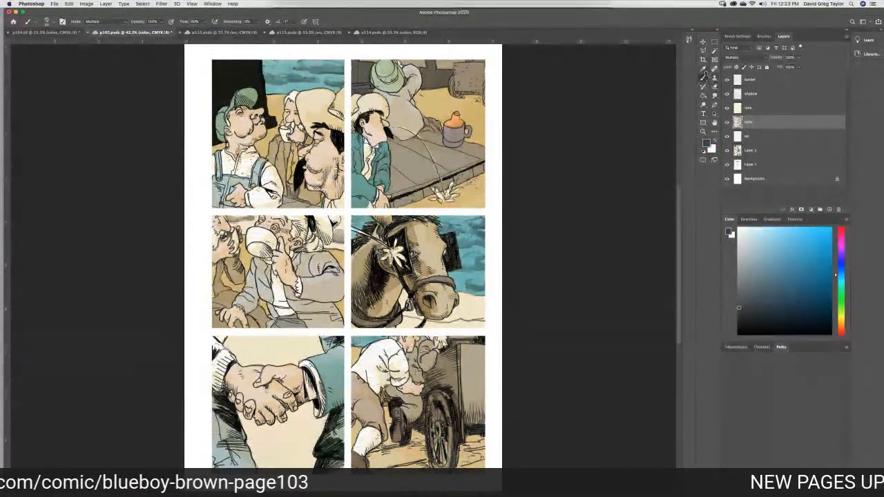
left_click(753, 156)
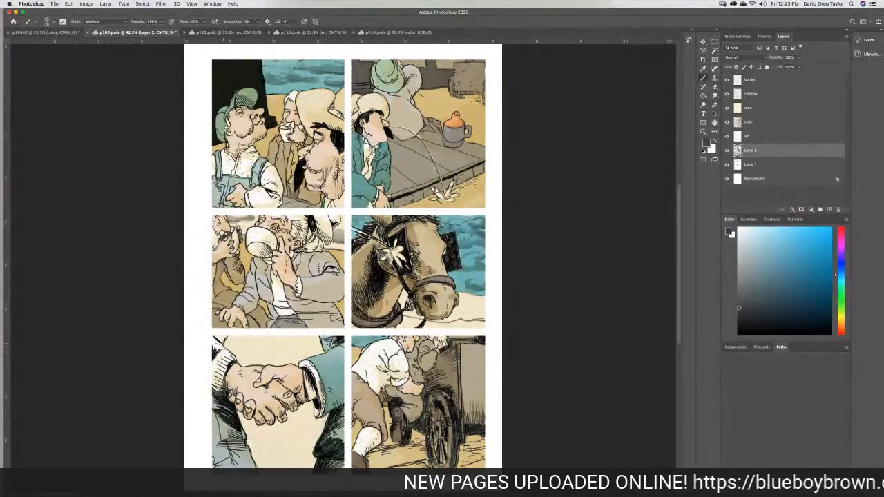
mouse_move(220, 348)
left_mouse_down()
mouse_move(297, 352)
mouse_move(325, 343)
left_mouse_up()
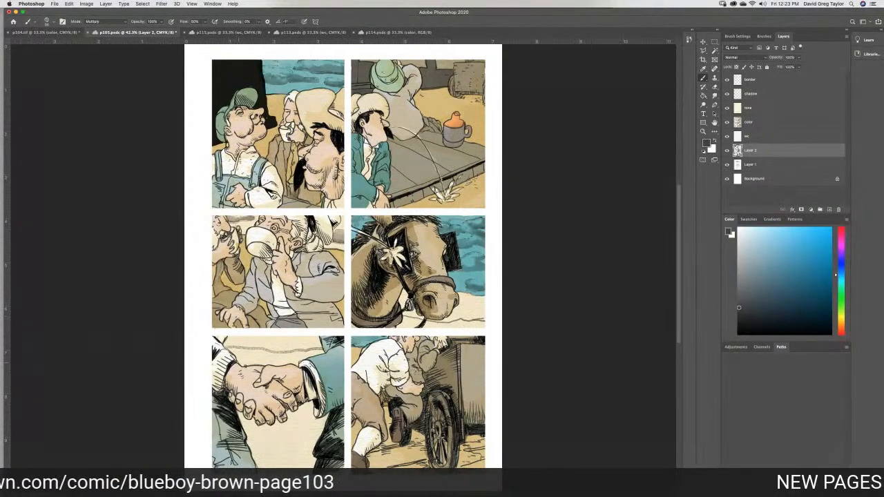
Try a dark brushed ground shadow below the handshake in the fifth panel, building up the strokes and smudging them smooth
mouse_move(240, 427)
left_mouse_down()
mouse_move(319, 441)
mouse_move(300, 431)
mouse_move(319, 425)
mouse_move(263, 439)
mouse_move(251, 437)
mouse_move(279, 435)
mouse_move(242, 429)
mouse_move(315, 440)
left_mouse_up()
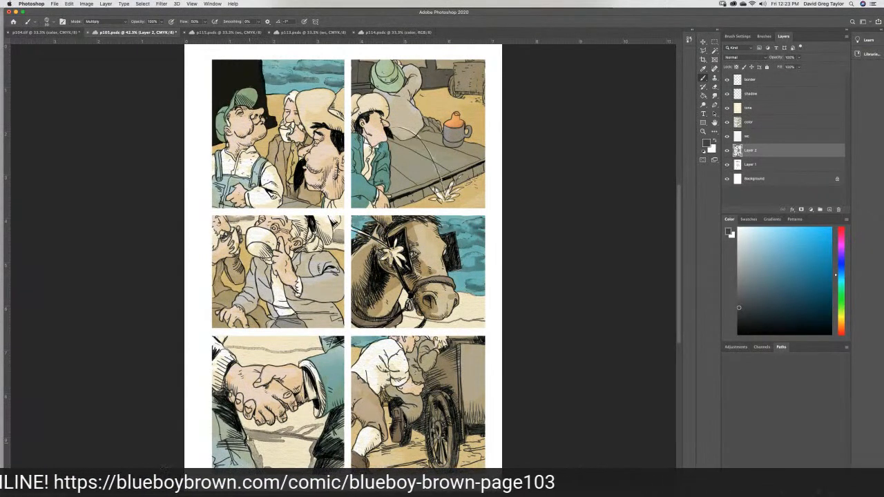
mouse_move(249, 439)
left_mouse_down()
mouse_move(301, 439)
mouse_move(310, 428)
mouse_move(278, 429)
left_mouse_up()
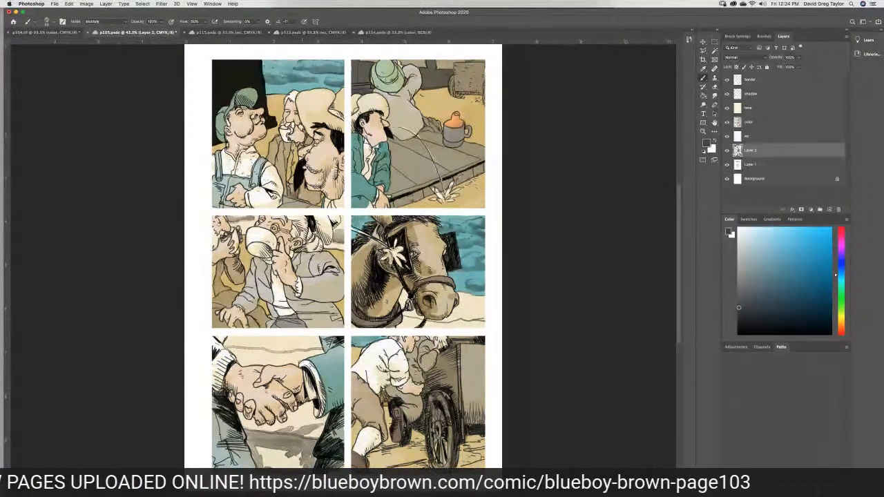
left_click_drag(302, 456, 276, 453)
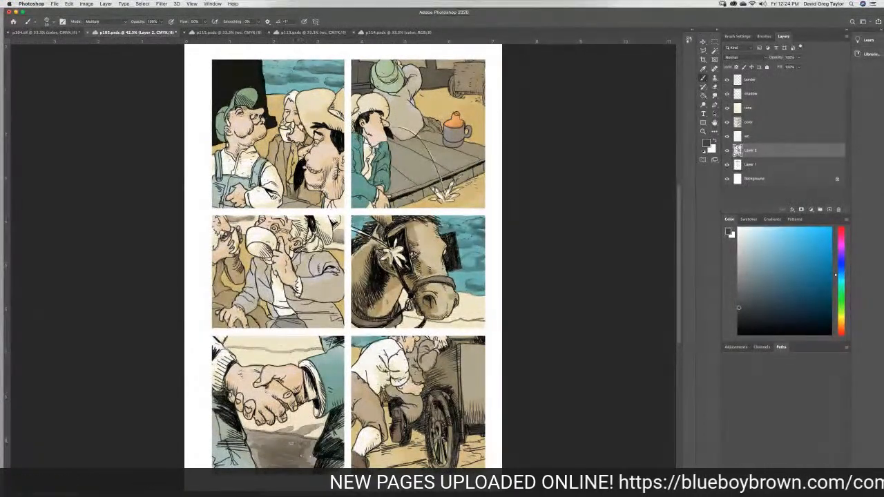
mouse_move(255, 438)
left_mouse_down()
mouse_move(296, 439)
mouse_move(254, 437)
left_mouse_up()
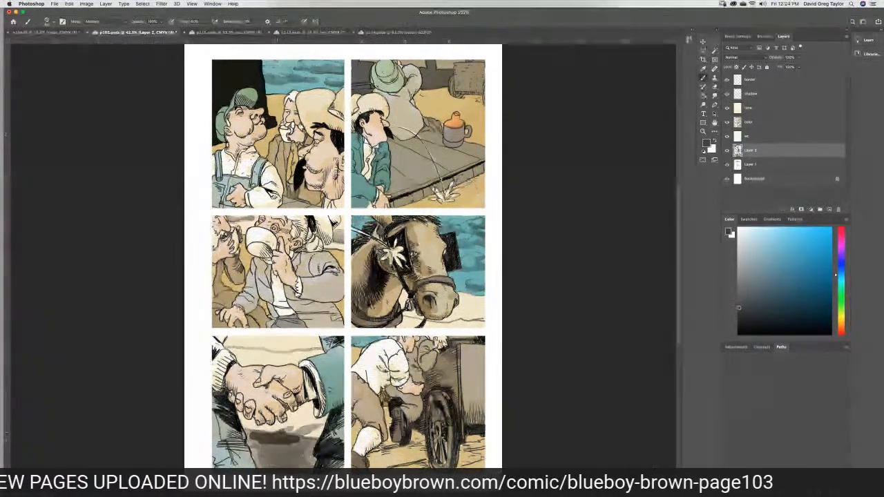
mouse_move(286, 440)
left_mouse_down()
mouse_move(313, 427)
mouse_move(309, 437)
left_mouse_up()
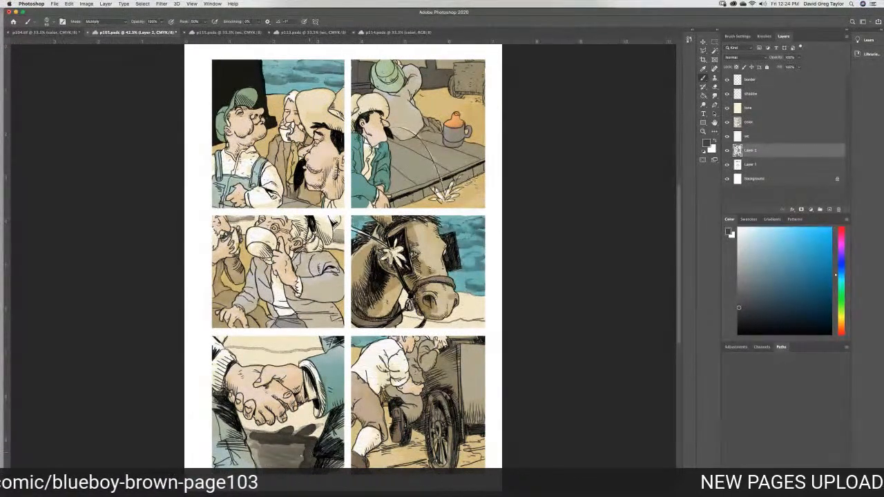
mouse_move(309, 449)
left_mouse_down()
mouse_move(246, 436)
mouse_move(253, 433)
left_mouse_up()
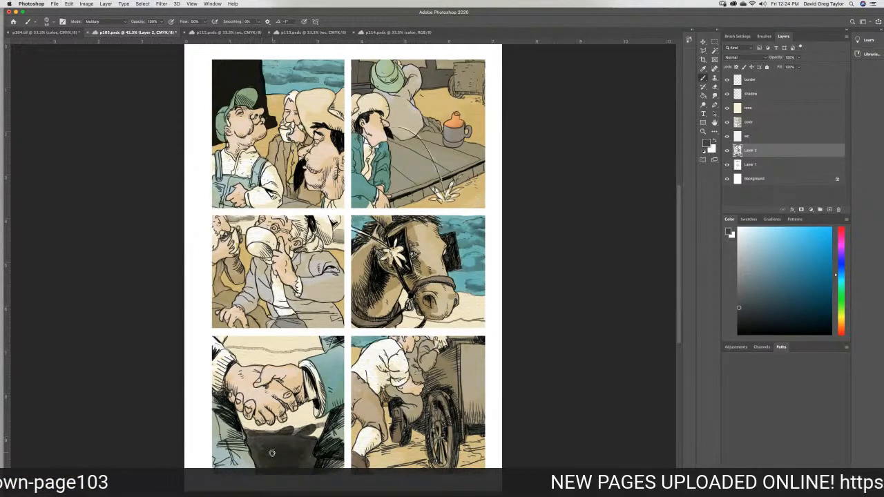
left_click(714, 95)
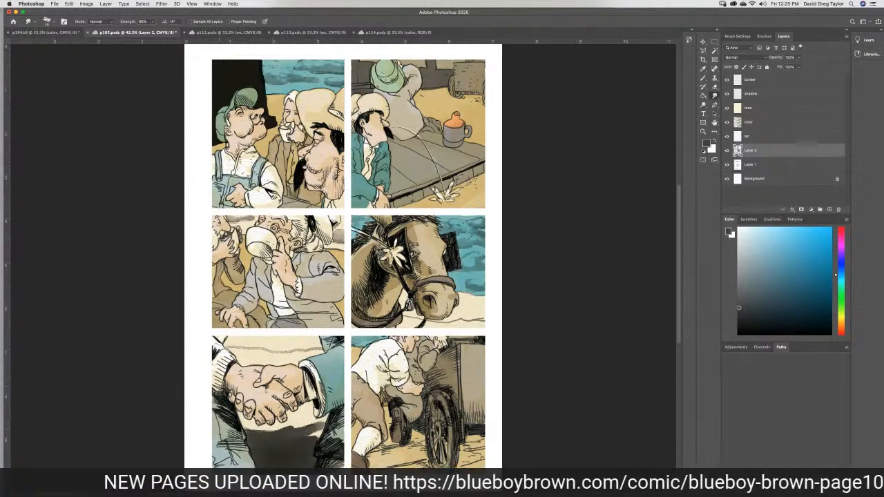
left_click(715, 87)
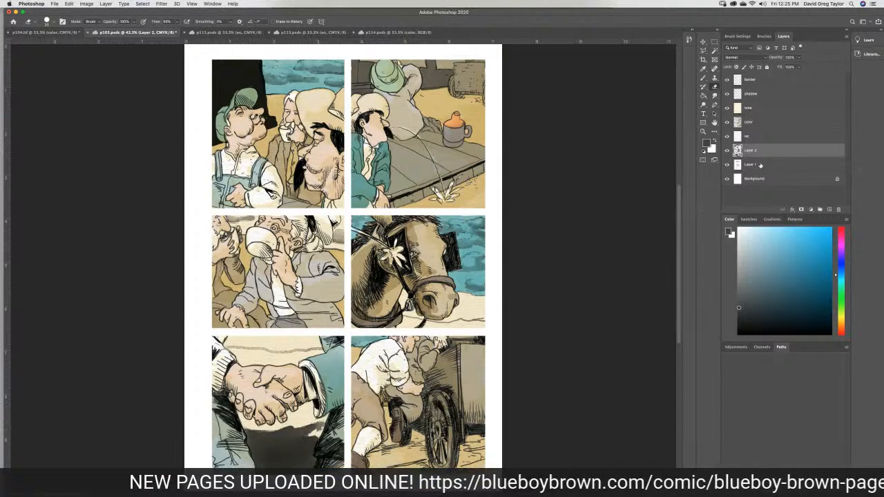
Add a new layer directly above Layer 1 and fill it with white
left_click(760, 164)
left_click(829, 209)
key("super+s")
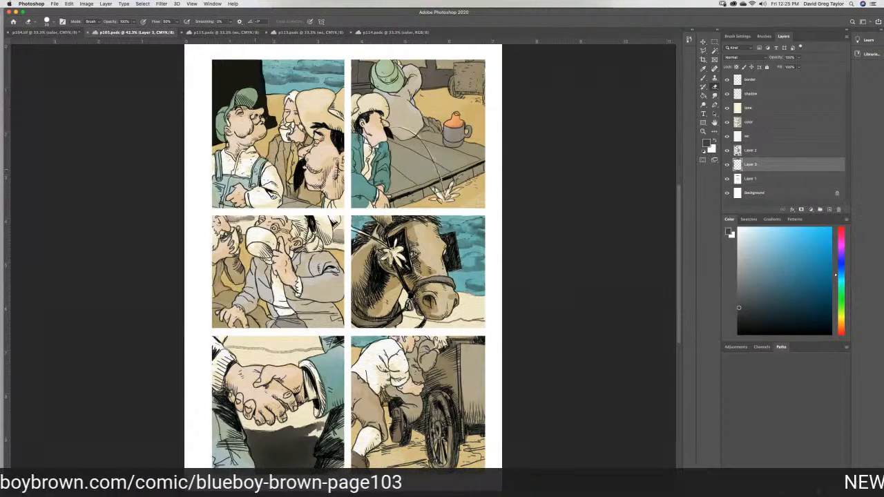
key("shift+BackSpace")
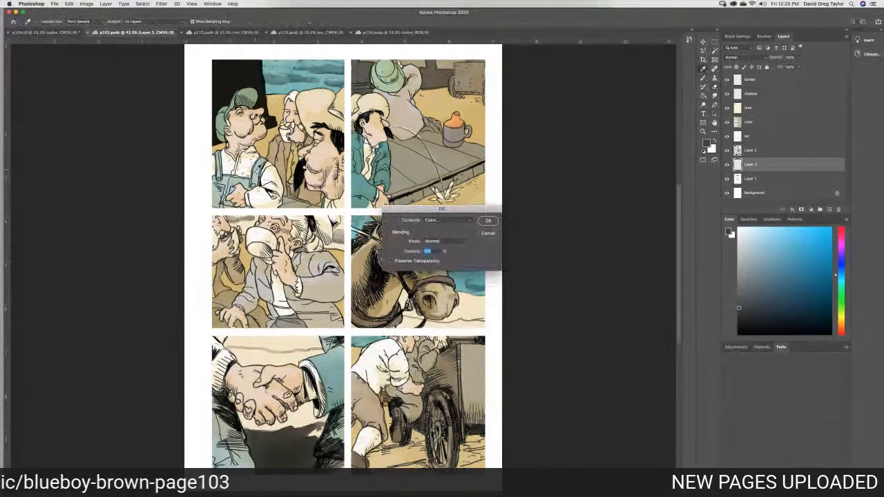
left_click(459, 220)
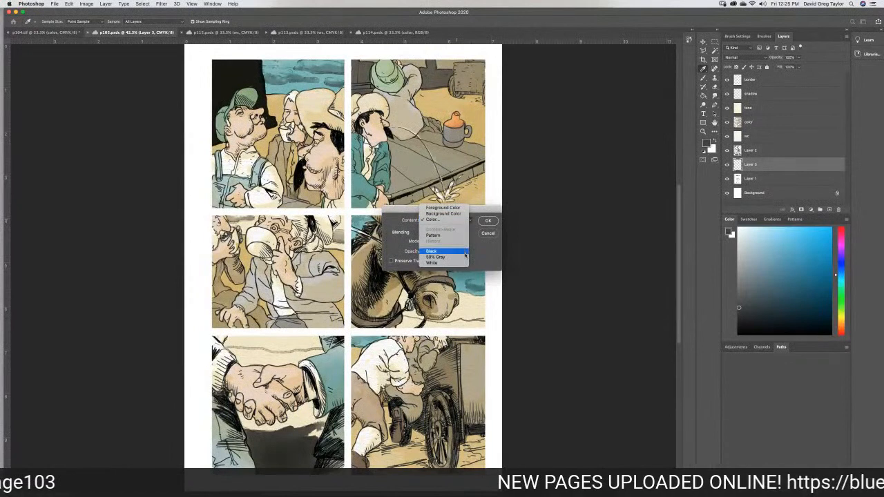
left_click(445, 263)
left_click(488, 221)
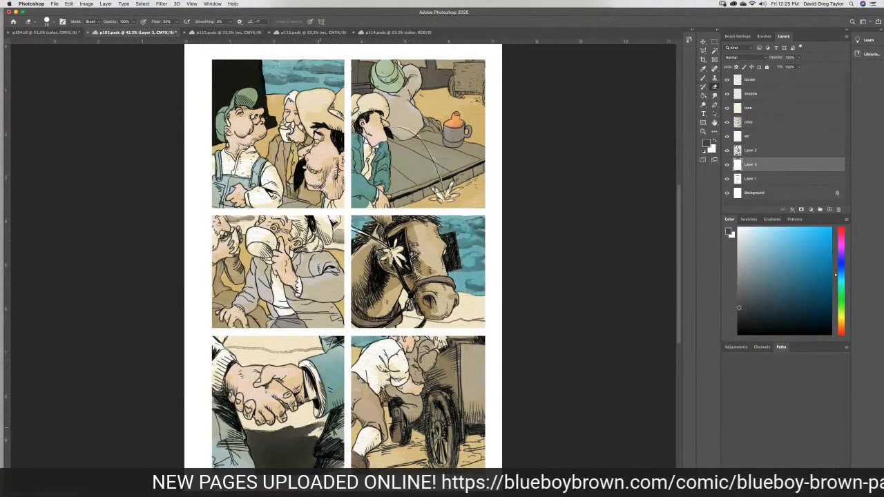
Try reshaping the upper edge of the fifth panel's ground shadow on Layer 2 by erasing parts and smudging the rest
left_click(760, 150)
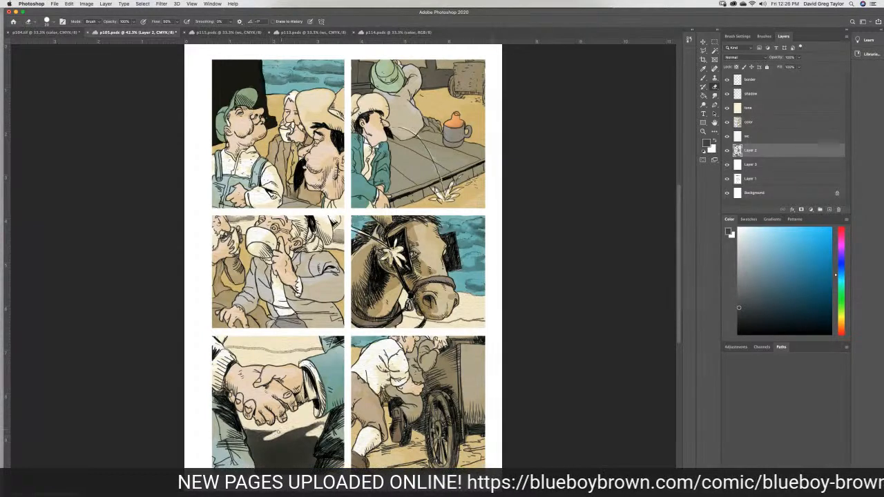
left_click_drag(278, 433, 248, 432)
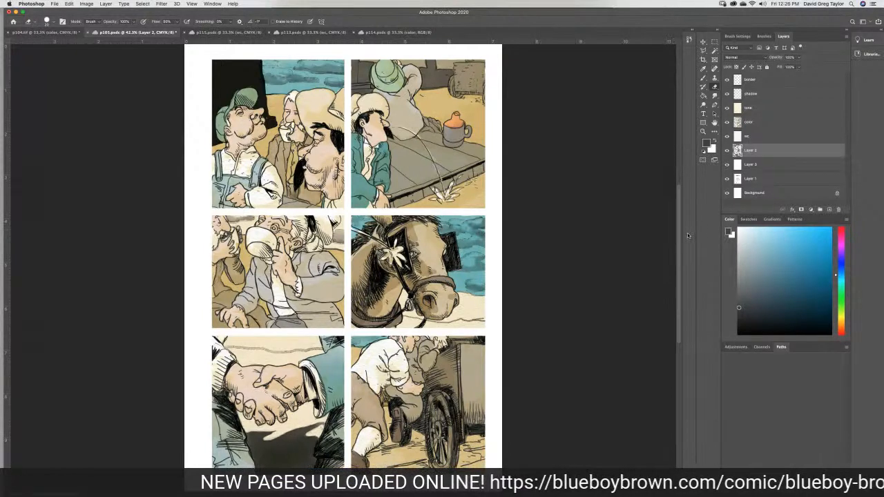
left_click(715, 95)
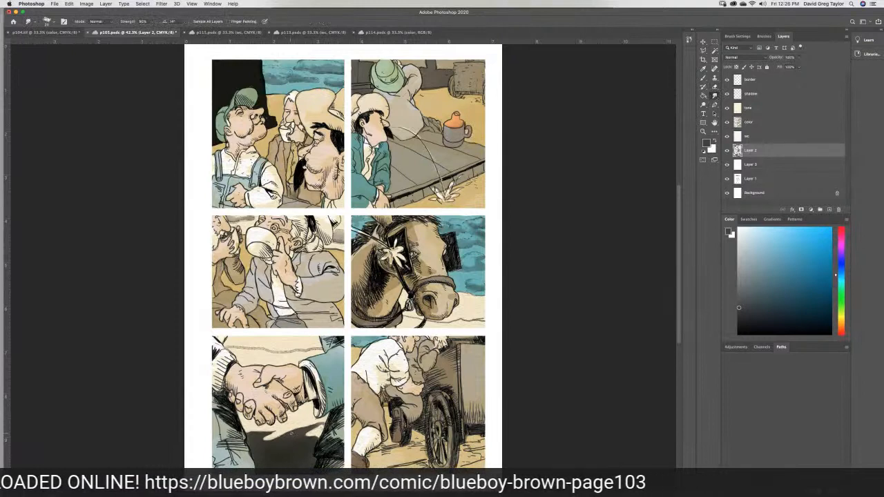
mouse_move(290, 432)
left_mouse_down()
mouse_move(321, 422)
mouse_move(306, 432)
mouse_move(304, 414)
mouse_move(297, 418)
mouse_move(290, 431)
mouse_move(300, 435)
mouse_move(290, 426)
mouse_move(278, 436)
mouse_move(251, 429)
mouse_move(259, 439)
mouse_move(319, 425)
mouse_move(304, 418)
mouse_move(283, 441)
mouse_move(255, 448)
left_mouse_up()
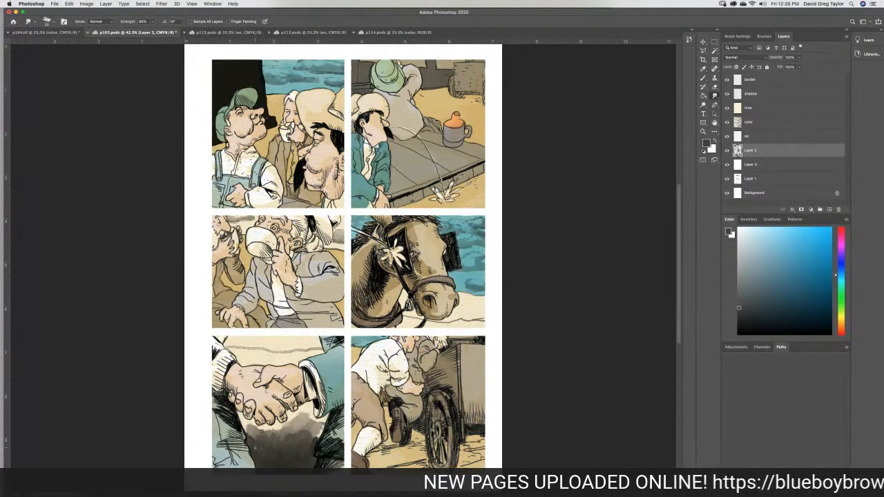
Undo the ground shadow's smudging, erasing and brush strokes in the fifth panel, together with the white-filled layer
key("super+z")
key("super+z")
key("super+z")
key("super+z")
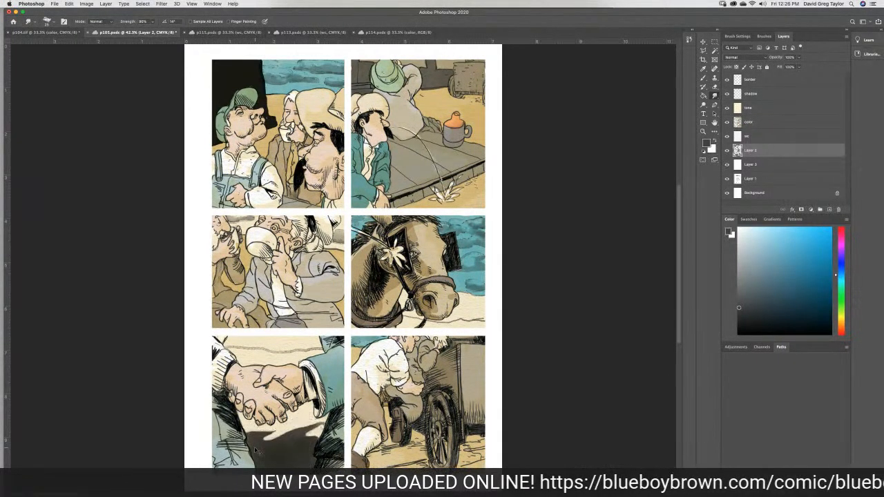
key("super+z")
key("super+z")
key("super+z")
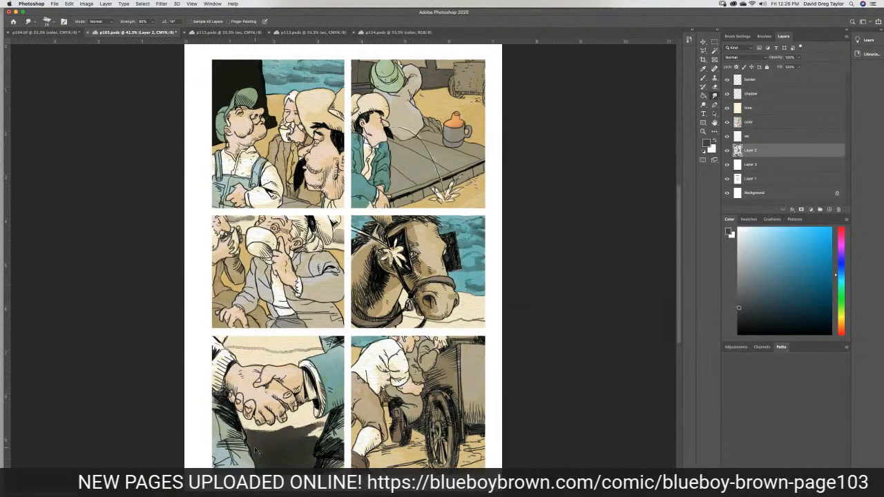
key("super+z")
key("super+z")
key("super+z")
key("super+z")
key("super+z")
key("super+z")
key("super+z")
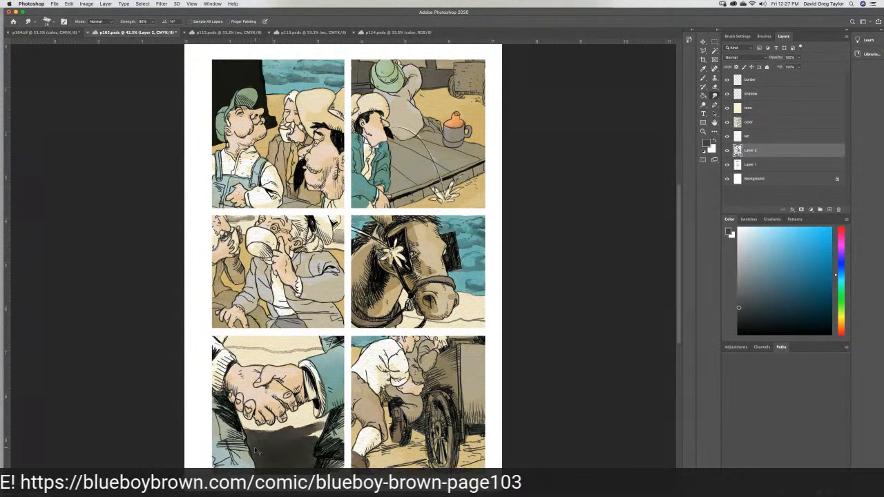
key("super+z")
key("super+z")
key("super+z")
key("super+z")
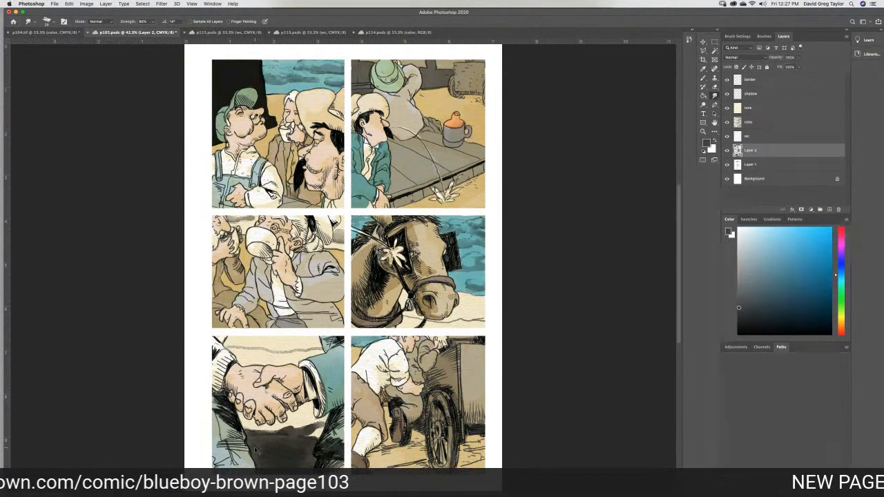
key("super+z")
key("super+z")
key("super+z")
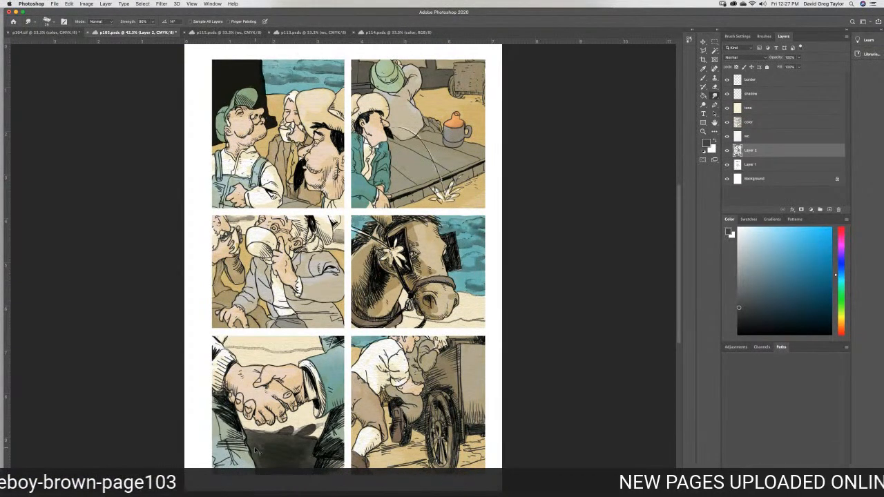
key("super+z")
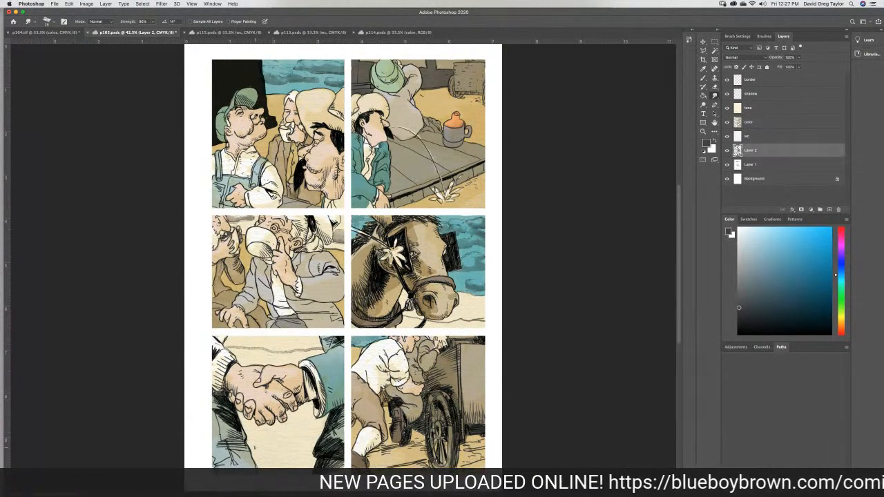
Add a new layer directly above Layer 1 and fill it with white at 100% opacity
left_click(759, 165)
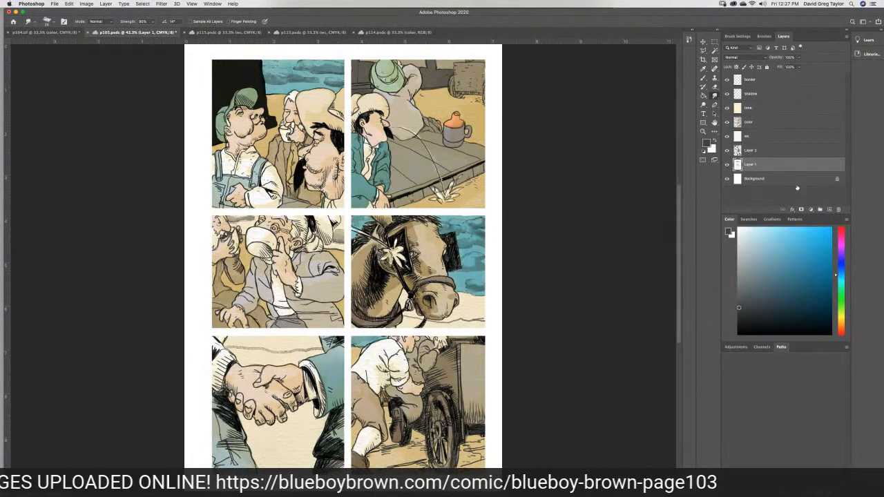
left_click(830, 210)
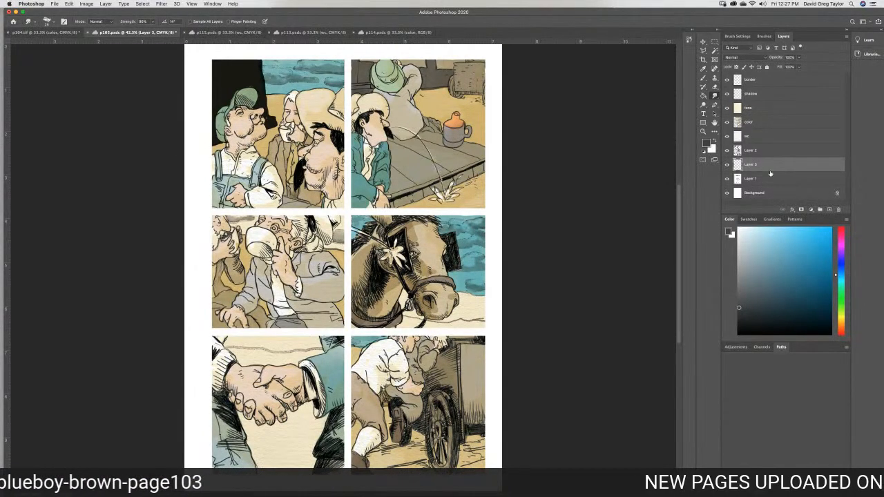
key("shift+BackSpace")
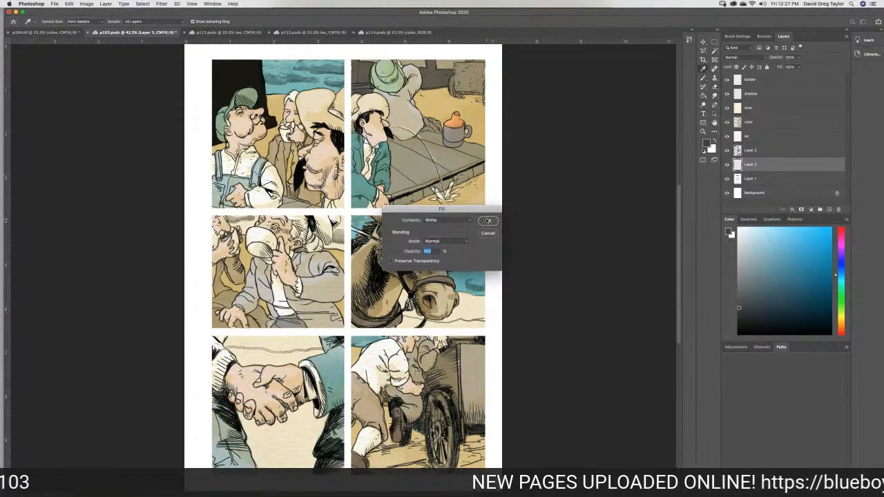
left_click(488, 220)
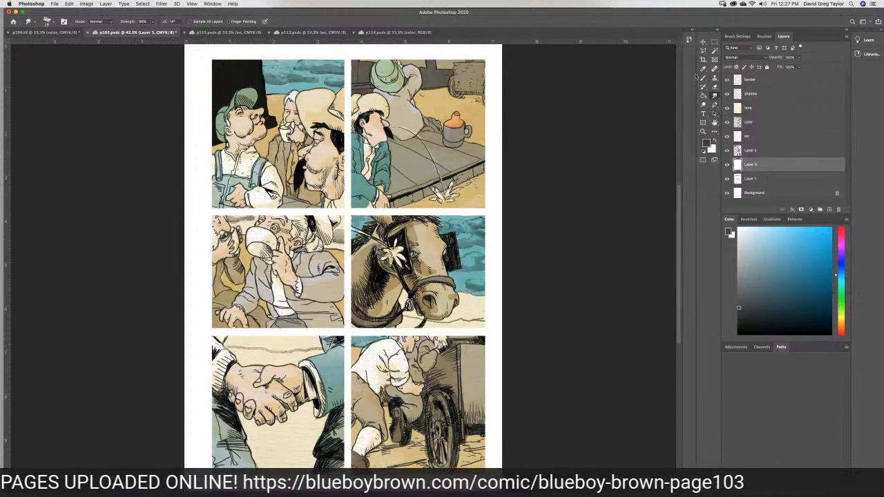
Erase the wavy horizon line above the handshake on Layer 2 and refill Layer 3 with white
left_click(714, 87)
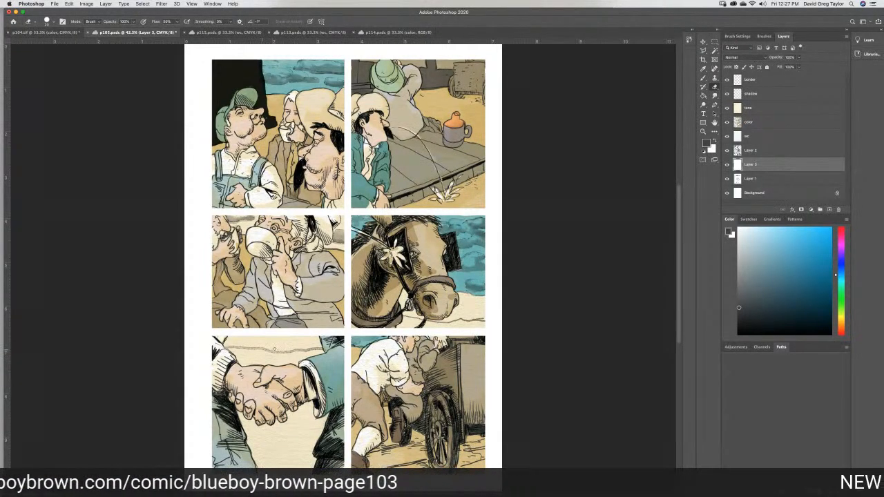
left_click(773, 152)
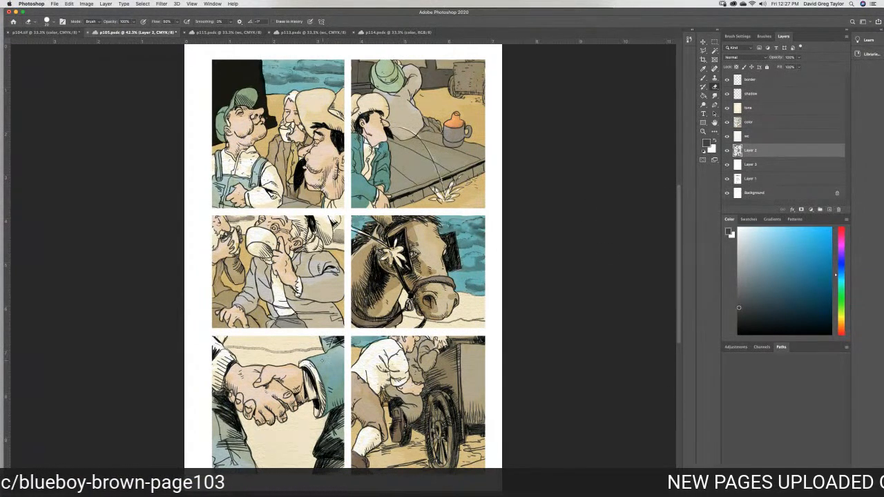
mouse_move(258, 352)
left_mouse_down()
mouse_move(288, 353)
mouse_move(226, 346)
left_mouse_up()
left_click_drag(290, 348, 316, 350)
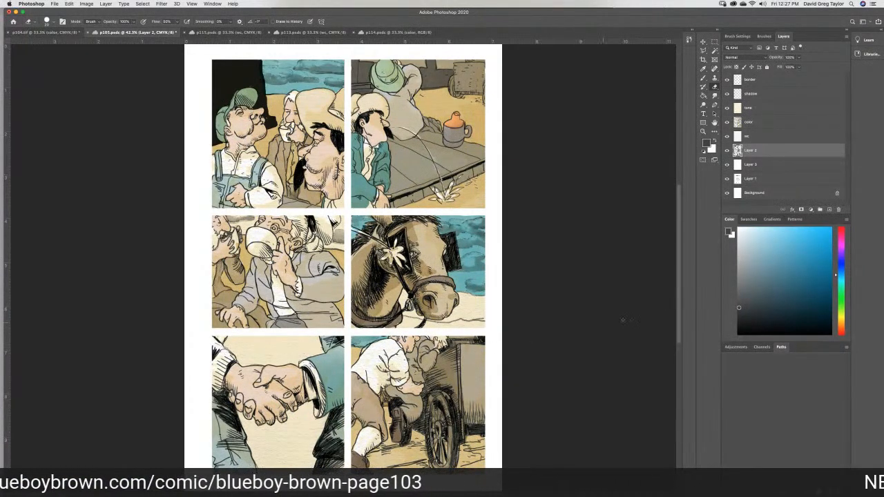
left_click(766, 166)
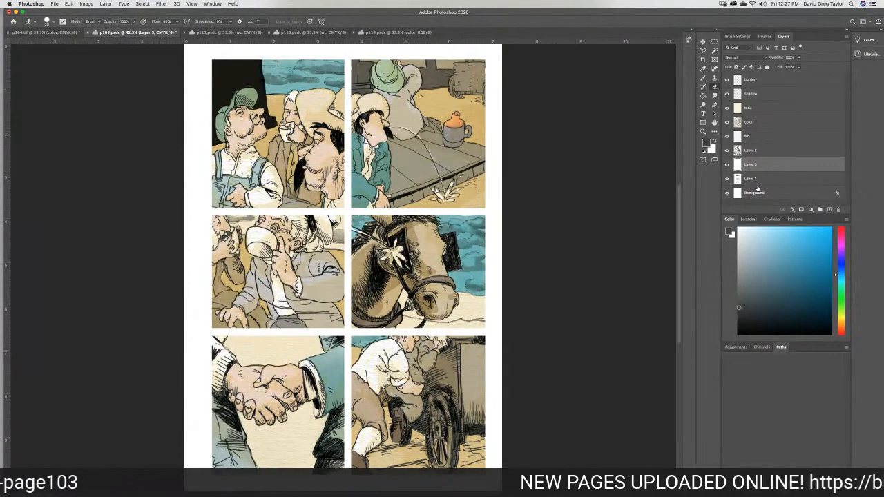
key("shift+BackSpace")
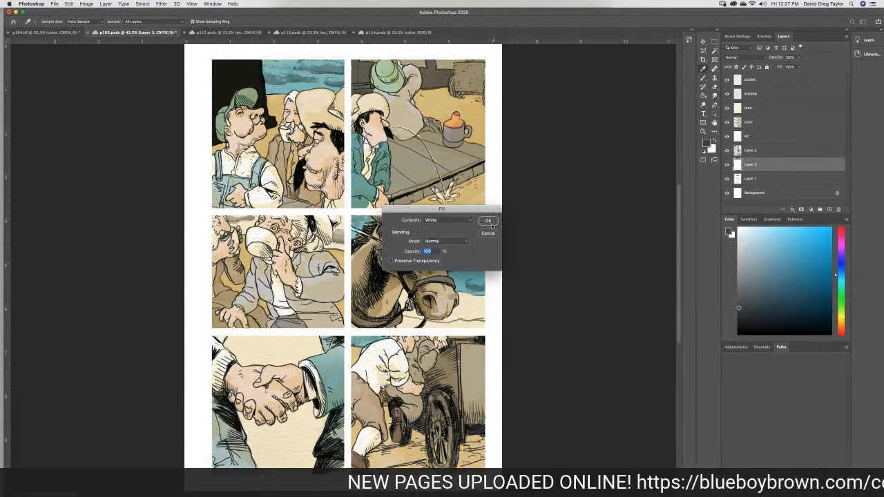
left_click(488, 221)
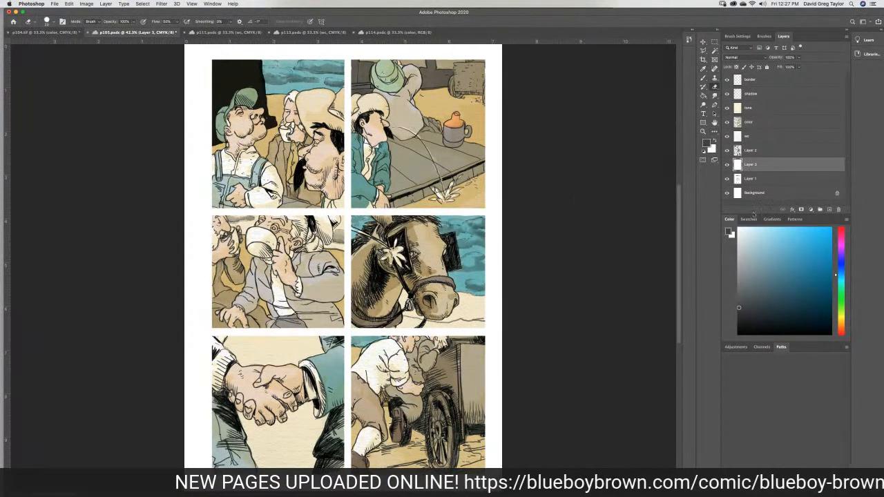
Draw thin wispy cloud outlines on Layer 2 above and below the handshake in the fifth panel
left_click(763, 151)
key("b")
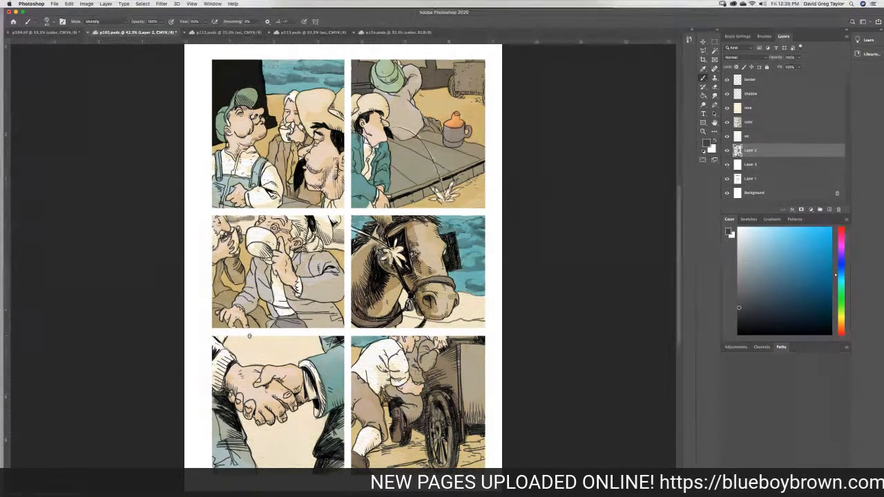
left_click_drag(239, 338, 294, 349)
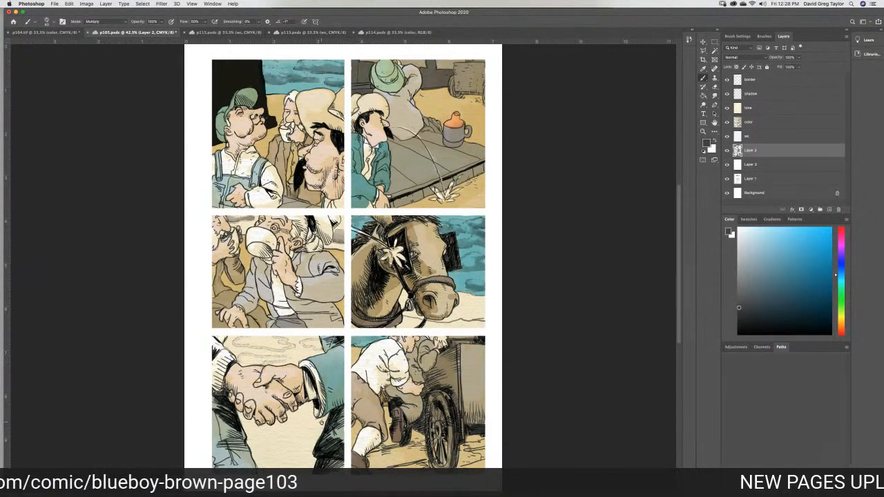
mouse_move(319, 420)
left_mouse_down()
mouse_move(277, 430)
mouse_move(311, 439)
mouse_move(322, 433)
mouse_move(307, 419)
mouse_move(289, 420)
mouse_move(267, 439)
mouse_move(247, 430)
mouse_move(286, 443)
left_mouse_up()
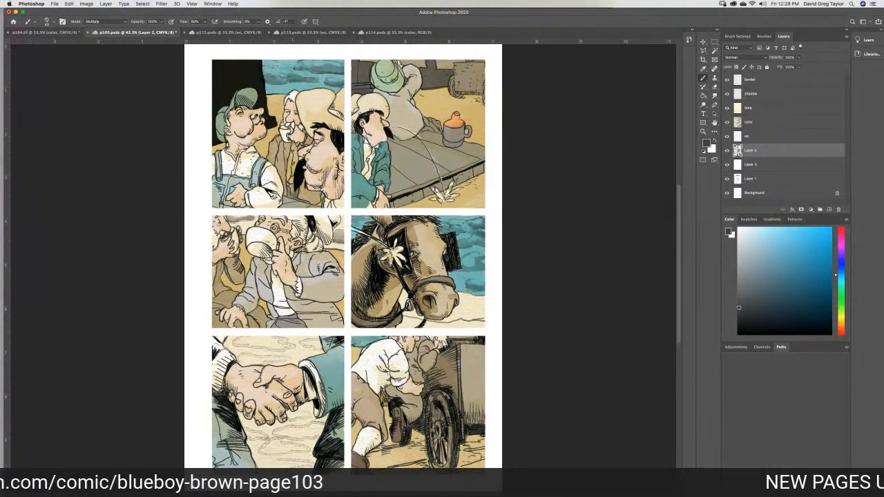
mouse_move(286, 350)
left_mouse_down()
mouse_move(319, 348)
mouse_move(236, 354)
mouse_move(229, 341)
mouse_move(292, 349)
mouse_move(234, 344)
mouse_move(283, 346)
mouse_move(272, 348)
left_mouse_up()
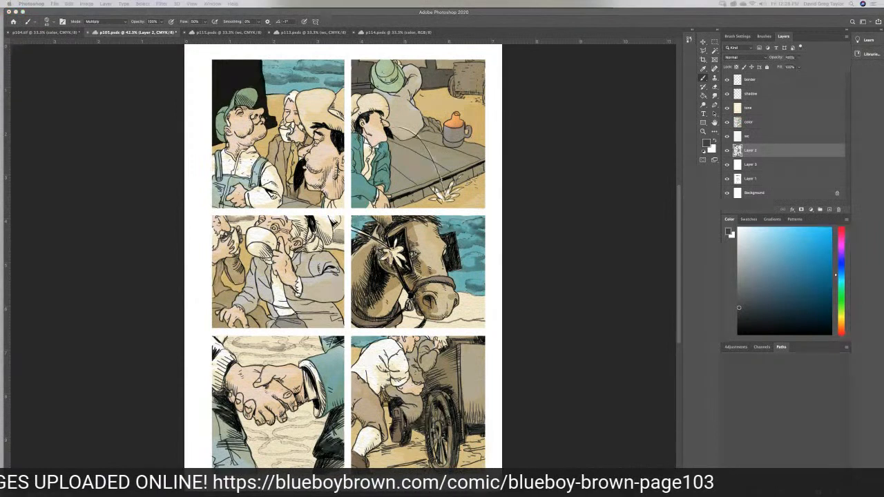
Shade the fifth panel's clouds with grey brush strokes and soften them by smudging and dodging
left_click(269, 351)
left_click_drag(257, 355, 269, 359)
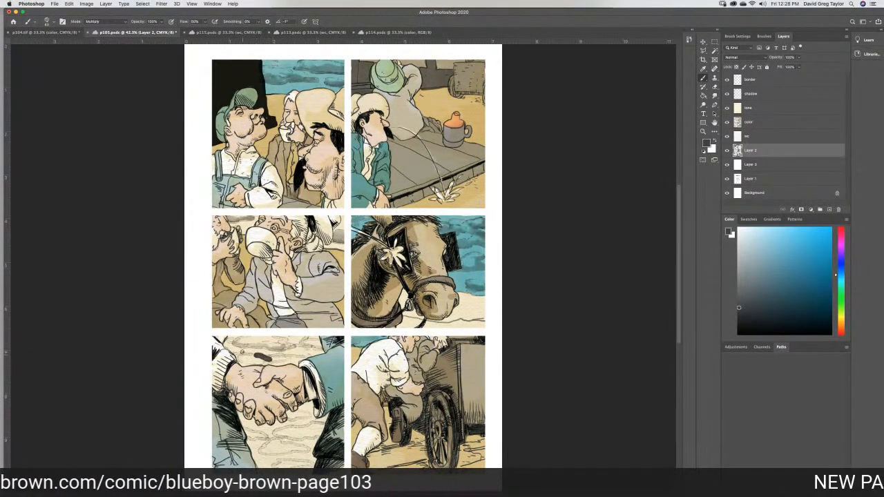
key("ctrl+z")
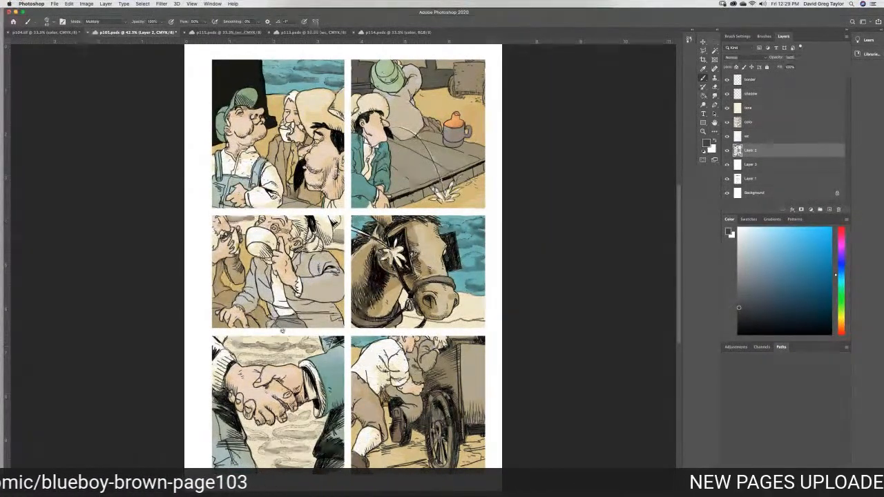
left_click(714, 96)
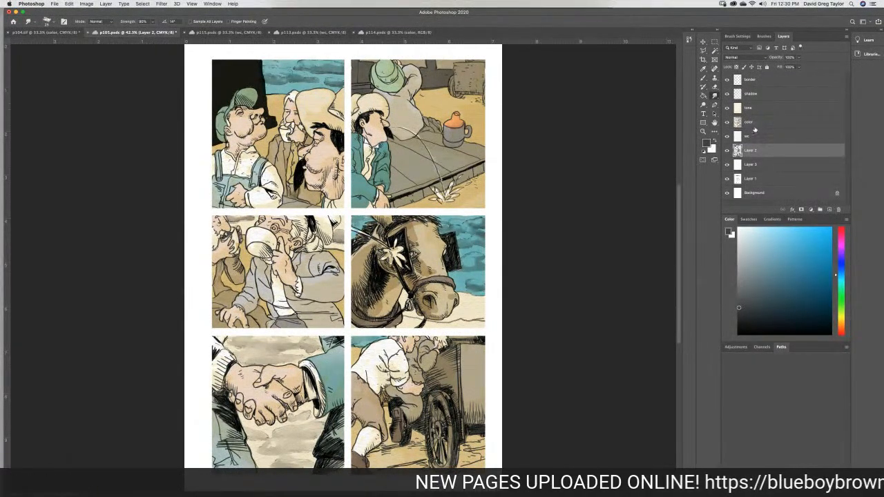
left_click(704, 105)
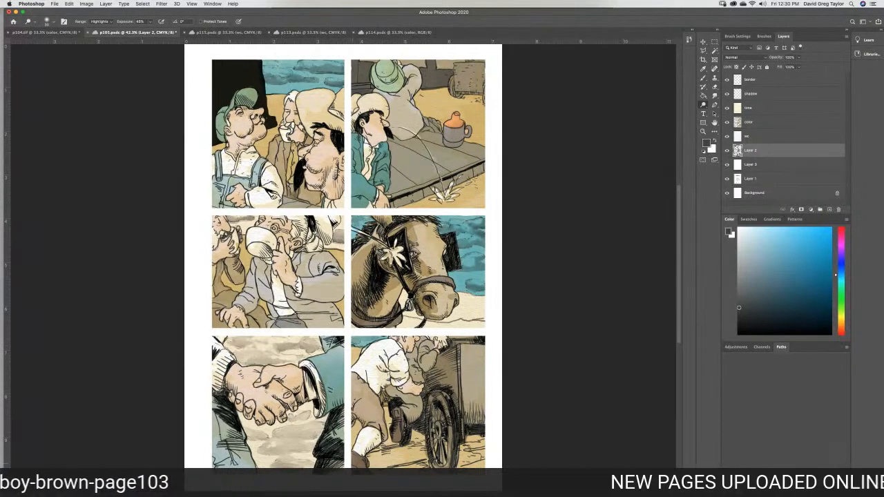
Make the color layer active, hide the tone layer and sample the sky blue from the first panel
left_click(765, 122)
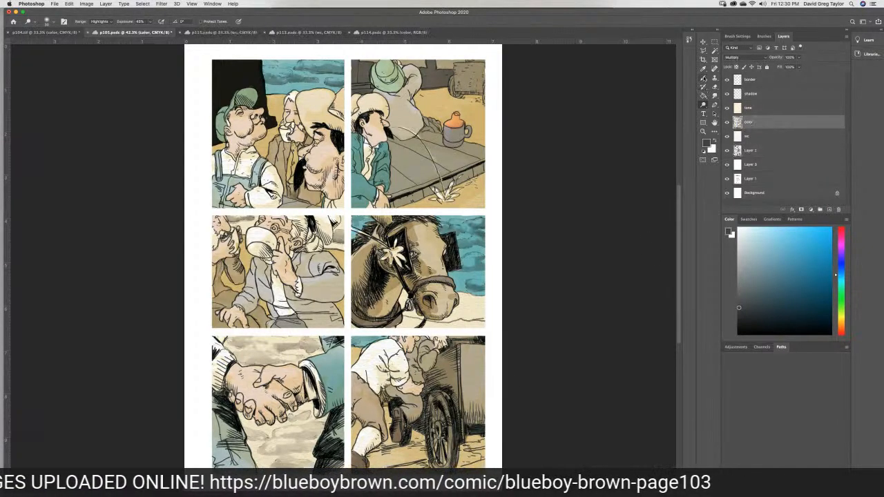
left_click(703, 68)
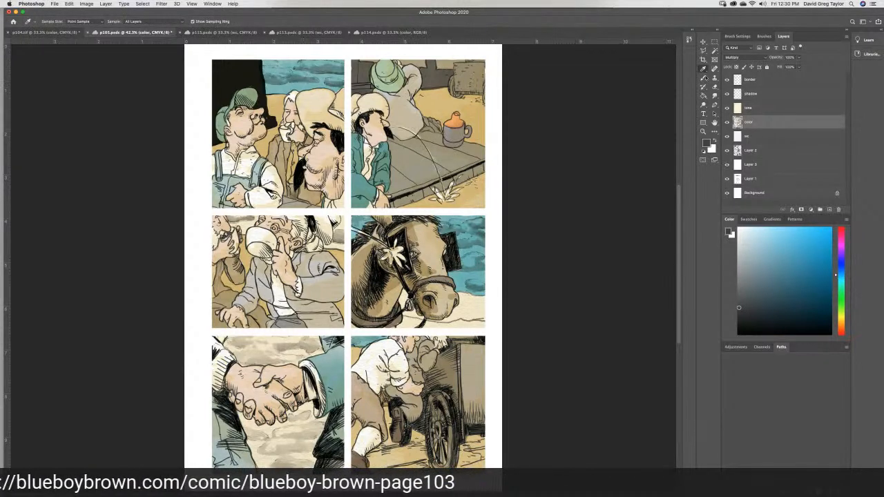
left_click(727, 108)
left_click(300, 81)
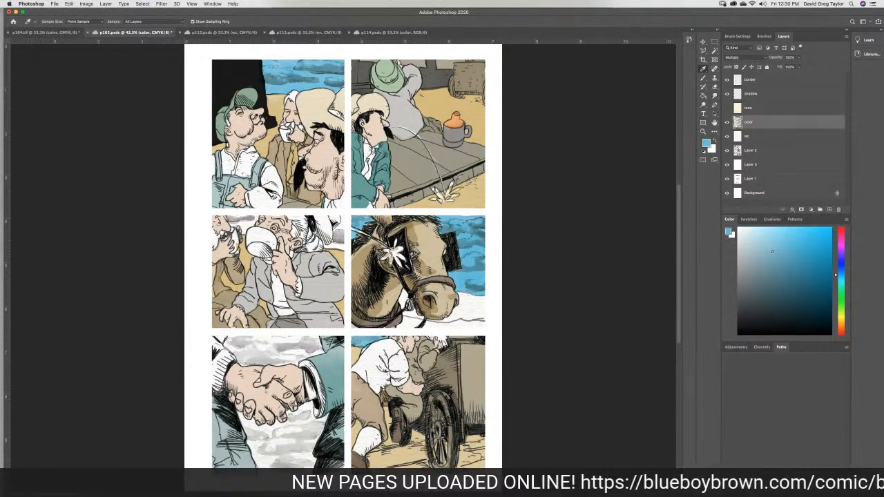
key("g")
left_click(292, 89)
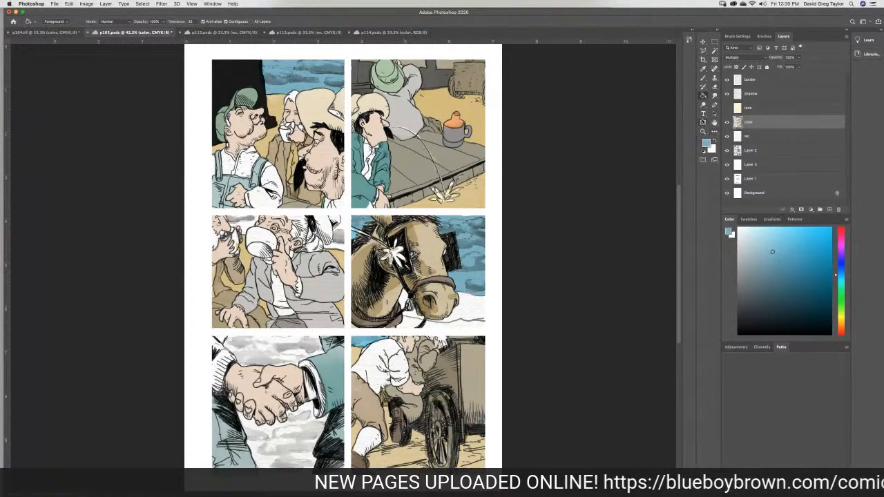
Show the tone layer again and brush the sampled blue over the sky above the handshake on the color layer
left_click(703, 78)
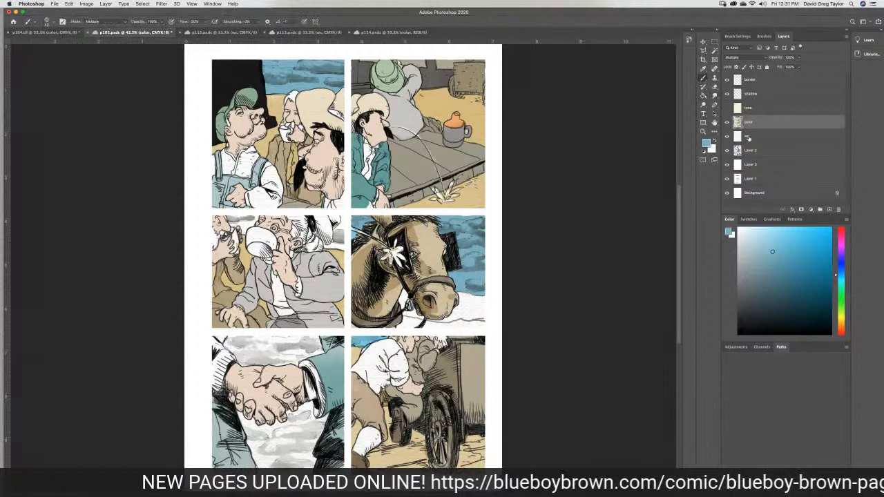
left_click_drag(264, 340, 247, 340)
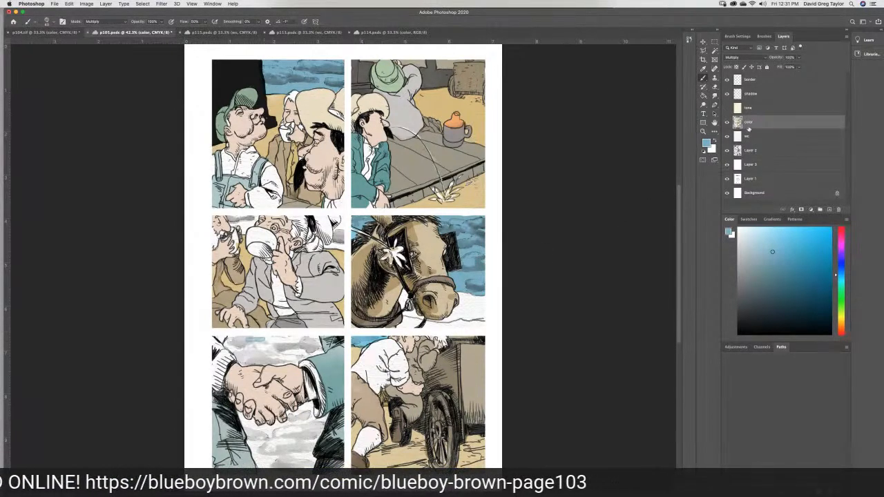
key("super+z")
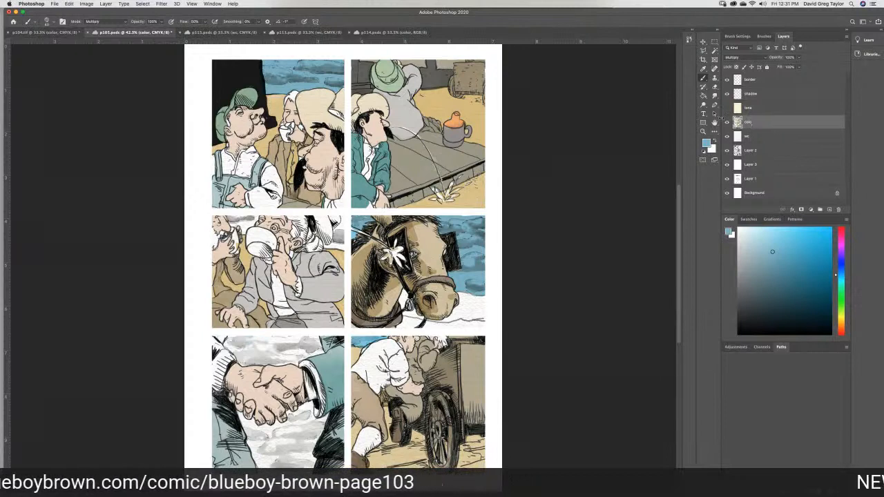
left_click(726, 108)
mouse_move(266, 355)
left_mouse_down()
mouse_move(275, 350)
mouse_move(245, 364)
mouse_move(233, 351)
left_mouse_up()
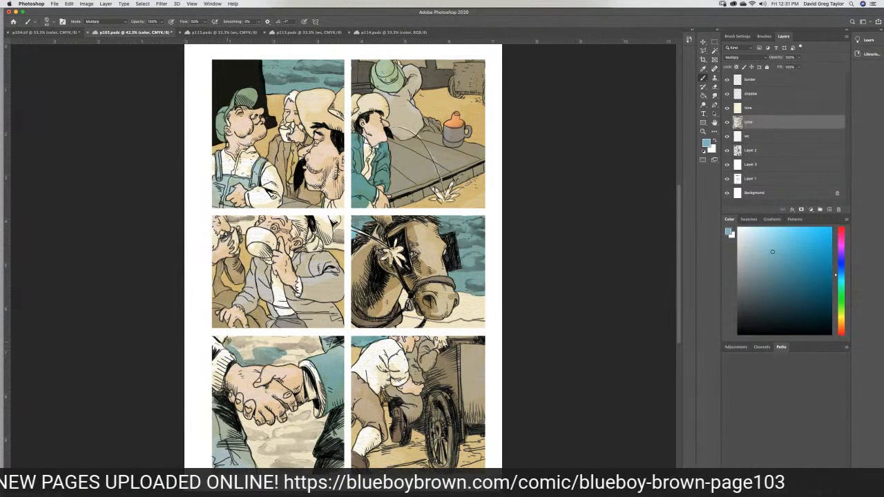
left_click_drag(230, 339, 312, 336)
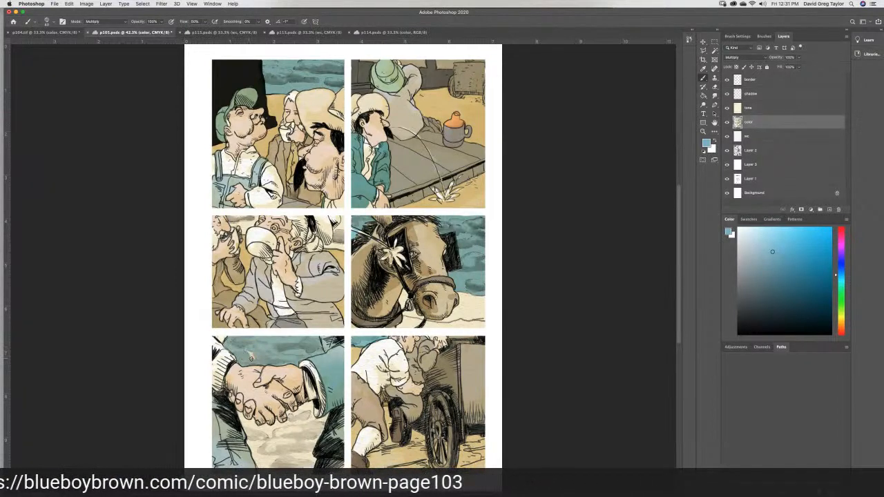
Edge the gap below the handshake in blue and fill the panel's remaining sky areas with the same colour
mouse_move(301, 415)
left_mouse_down()
mouse_move(309, 404)
mouse_move(325, 420)
mouse_move(317, 439)
left_mouse_up()
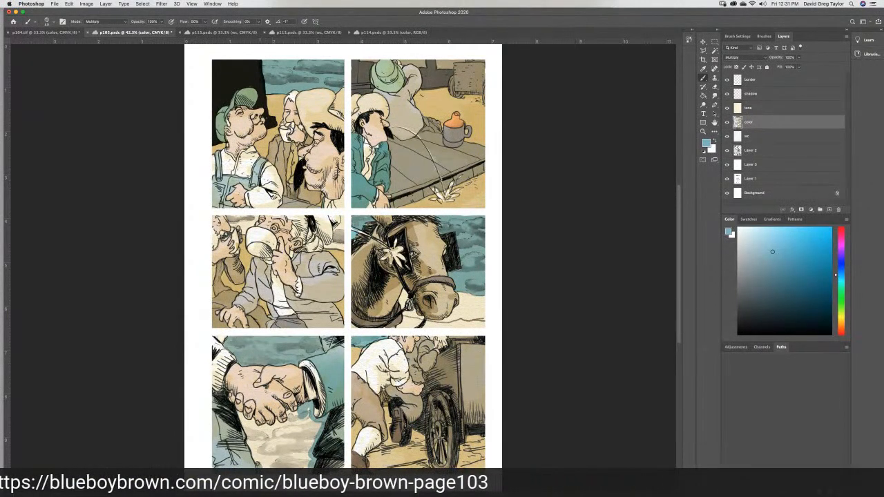
mouse_move(248, 438)
left_mouse_down()
mouse_move(237, 413)
mouse_move(273, 428)
mouse_move(311, 410)
mouse_move(310, 423)
left_mouse_up()
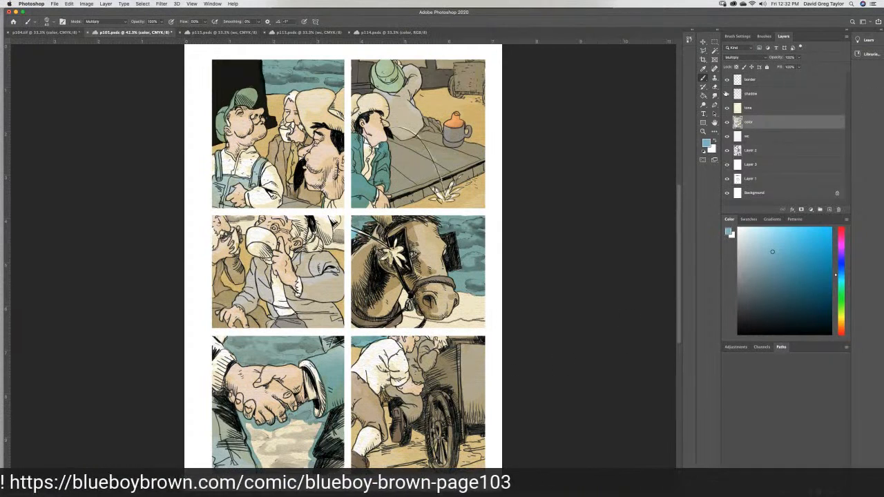
left_click(703, 96)
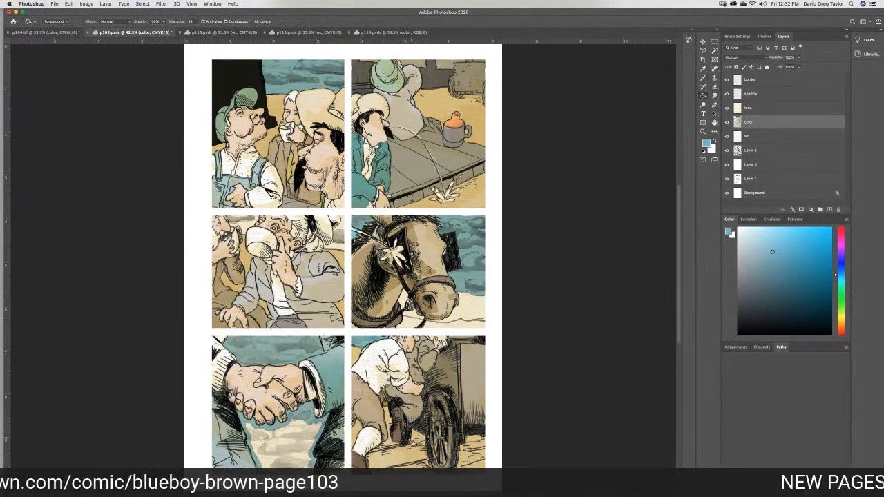
left_click(299, 449)
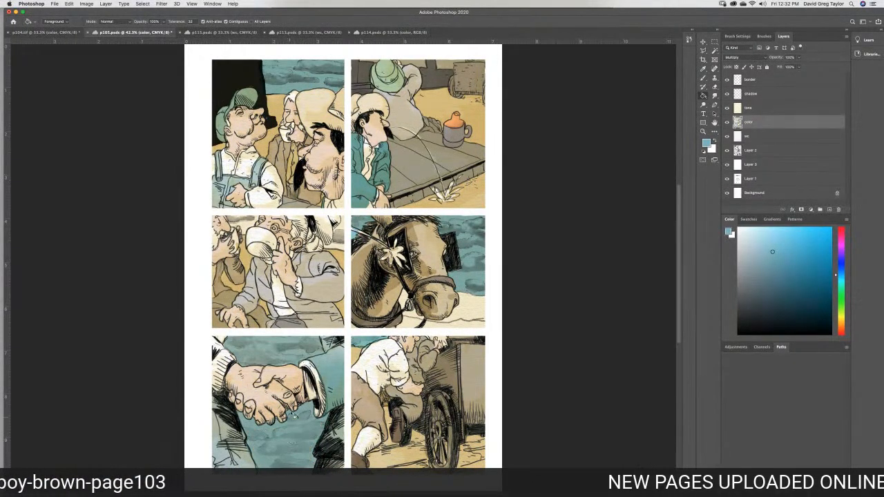
left_click(294, 354)
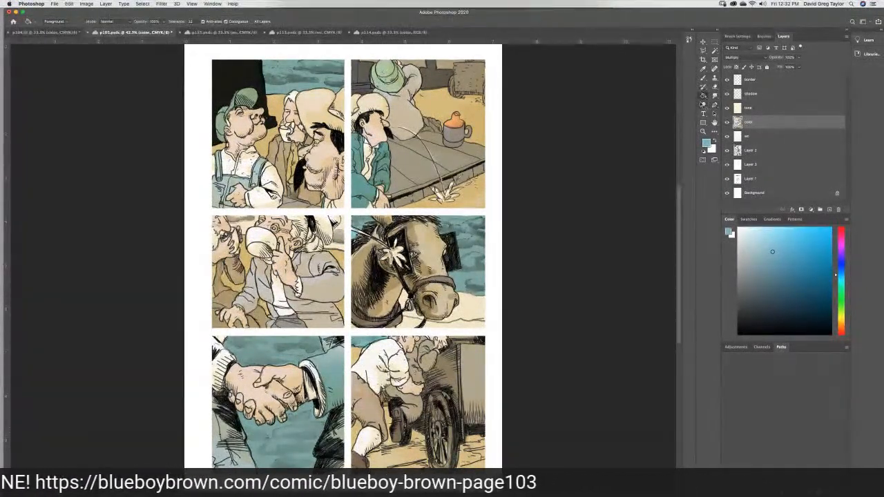
Sample the teal of the sleeve in the fifth panel and touch up the sleeve with the brush
left_click(703, 78)
left_click(703, 69)
left_click(335, 356)
left_click(703, 78)
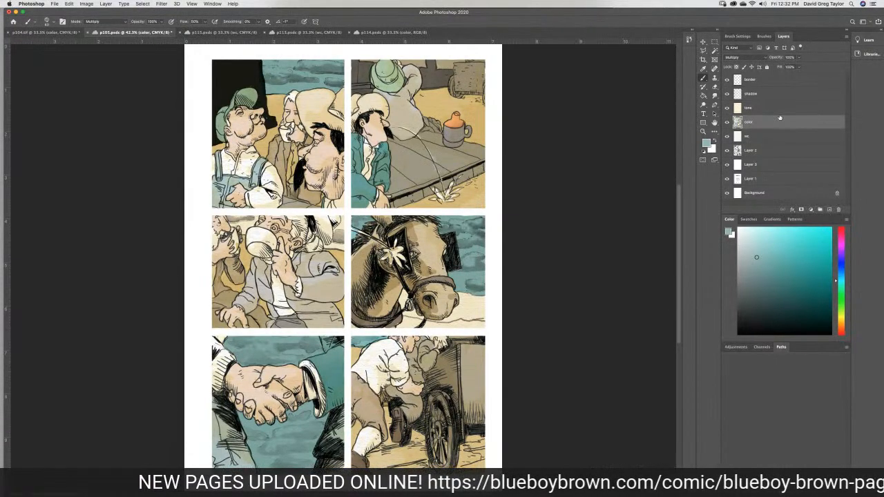
Dodge the cloud highlights in the sky above the handshake on the color layer, using the Highlights range
left_click(704, 105)
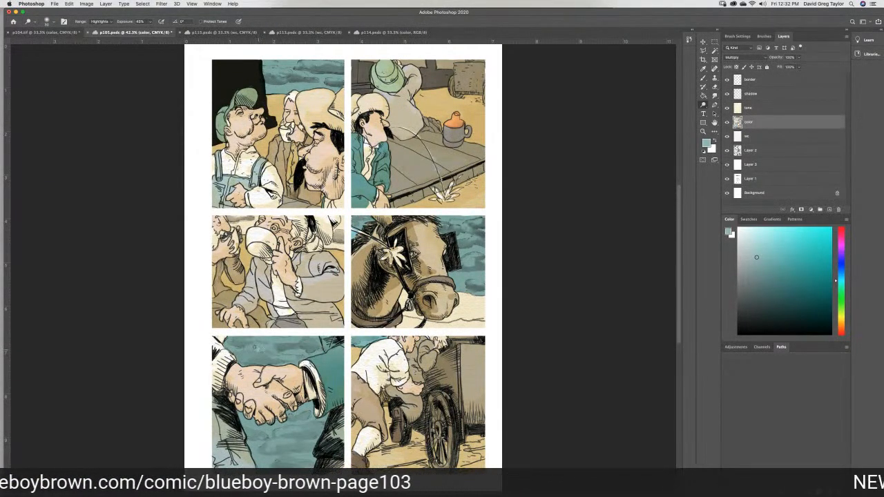
mouse_move(258, 343)
left_mouse_down()
mouse_move(306, 356)
mouse_move(298, 362)
mouse_move(250, 348)
mouse_move(243, 354)
mouse_move(272, 351)
mouse_move(249, 338)
mouse_move(314, 339)
left_mouse_up()
mouse_move(265, 358)
left_mouse_down()
mouse_move(239, 357)
mouse_move(247, 350)
left_mouse_up()
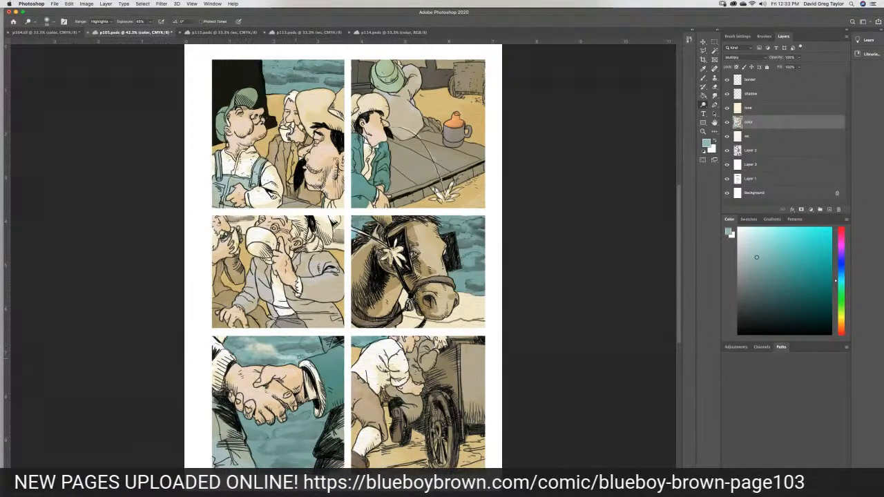
Dodge cloud highlights into the sky around and below the handshake, using the Highlights range on the color and tone layers
left_click_drag(301, 350, 316, 339)
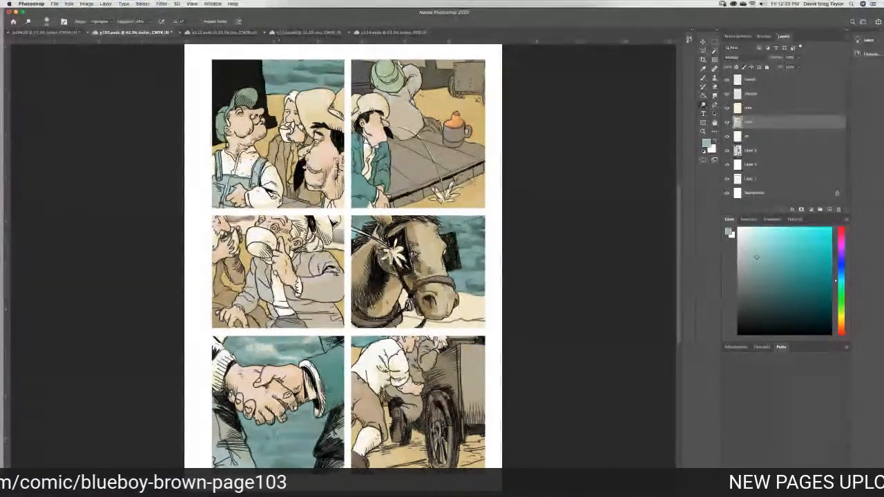
mouse_move(287, 431)
left_mouse_down()
mouse_move(314, 426)
mouse_move(278, 440)
left_mouse_up()
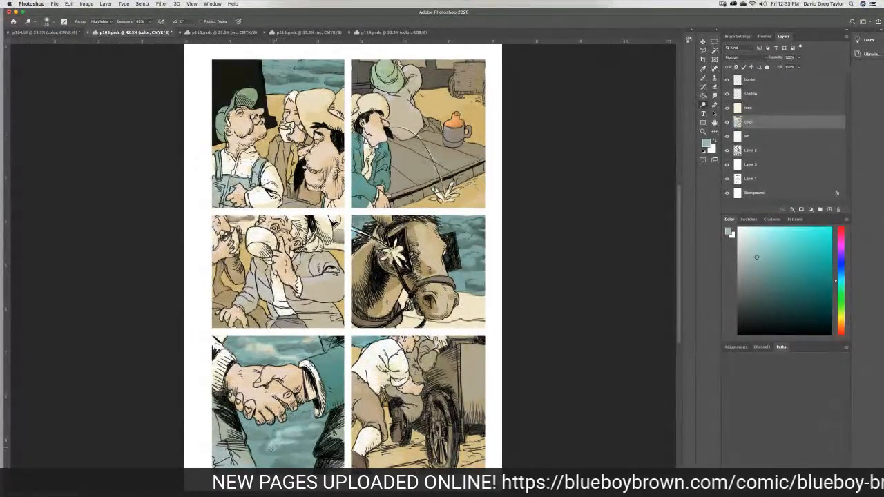
left_click_drag(262, 436, 252, 434)
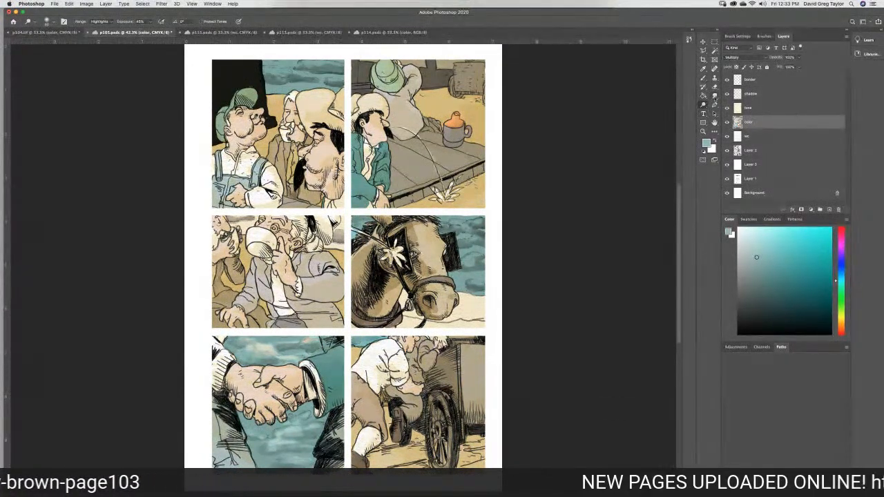
left_click(755, 109)
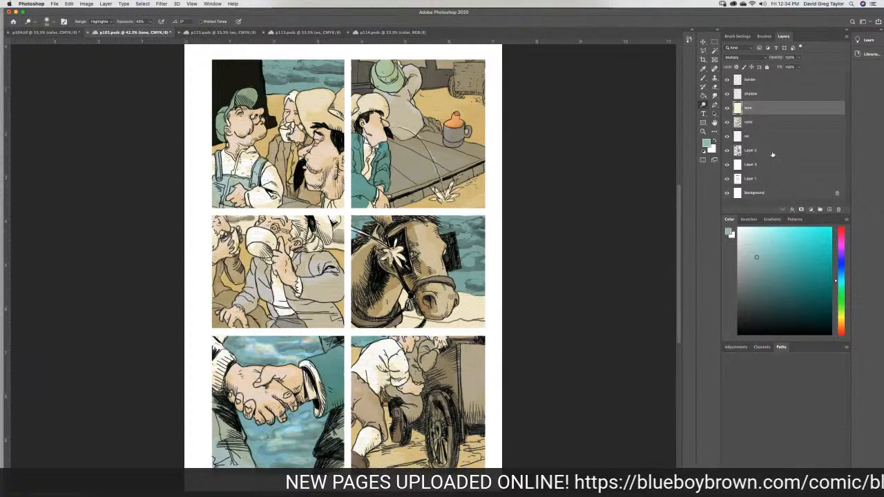
Touch up the cloud line art above the handshake on Layer 2 with a dark grey brush and the Smudge tool
left_click(774, 151)
left_click(714, 96)
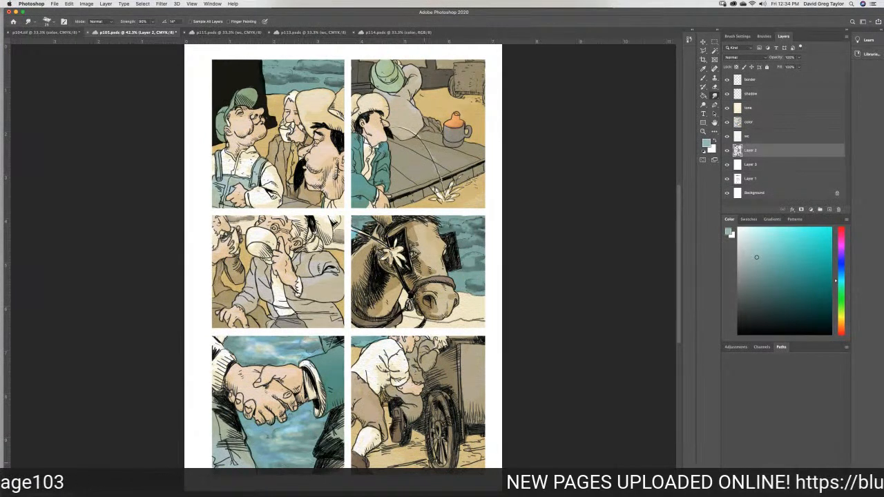
left_click(741, 309)
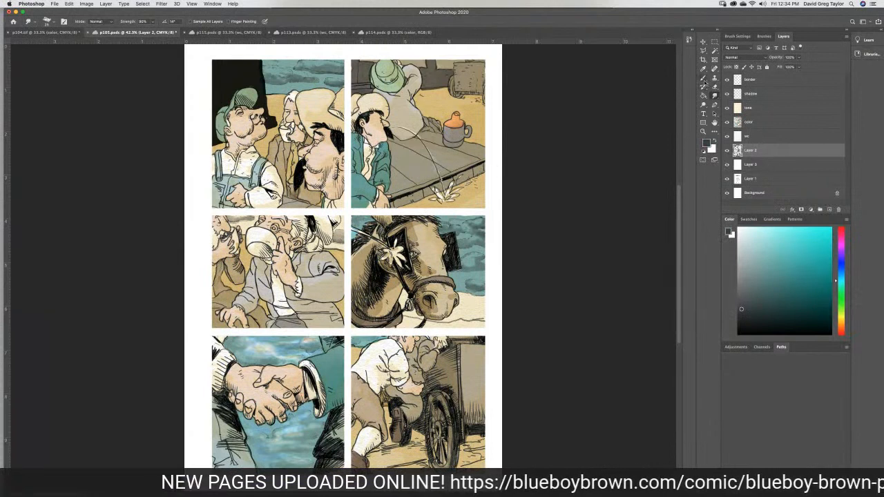
left_click(703, 79)
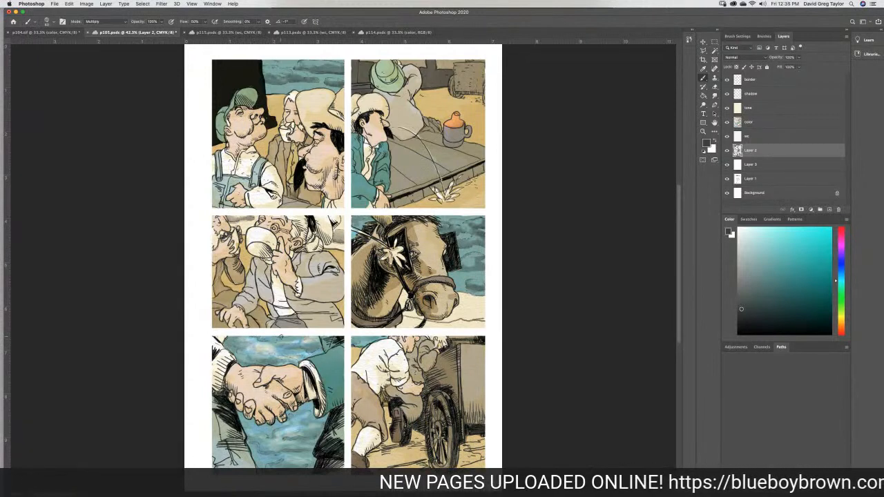
left_click(714, 95)
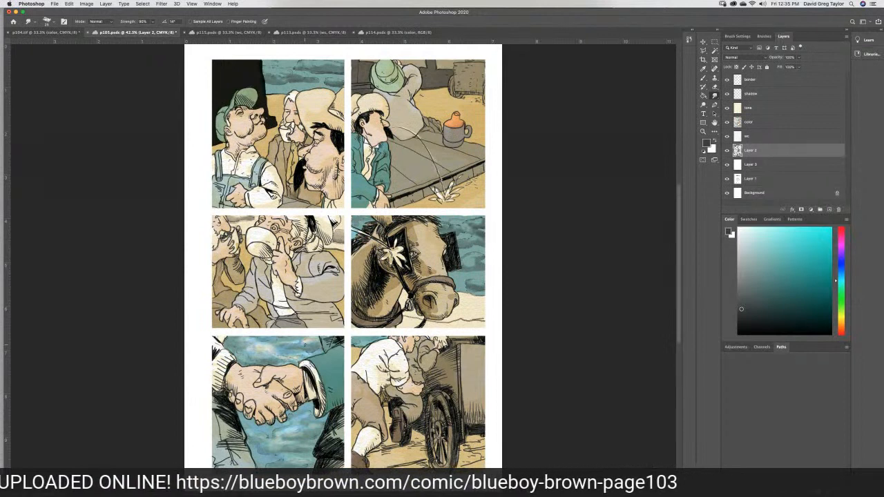
Dodge cloud highlights on the color layer in the skies of the horse panel and the first panel, and save the page
left_click(775, 124)
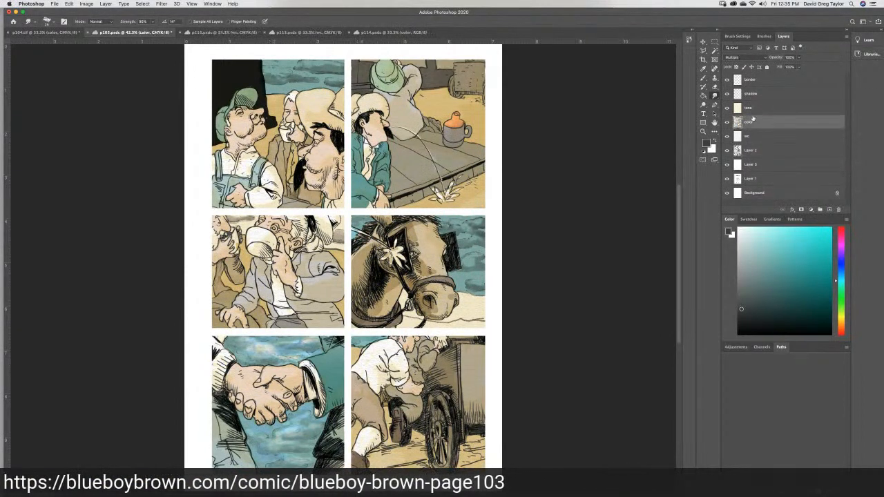
left_click(702, 104)
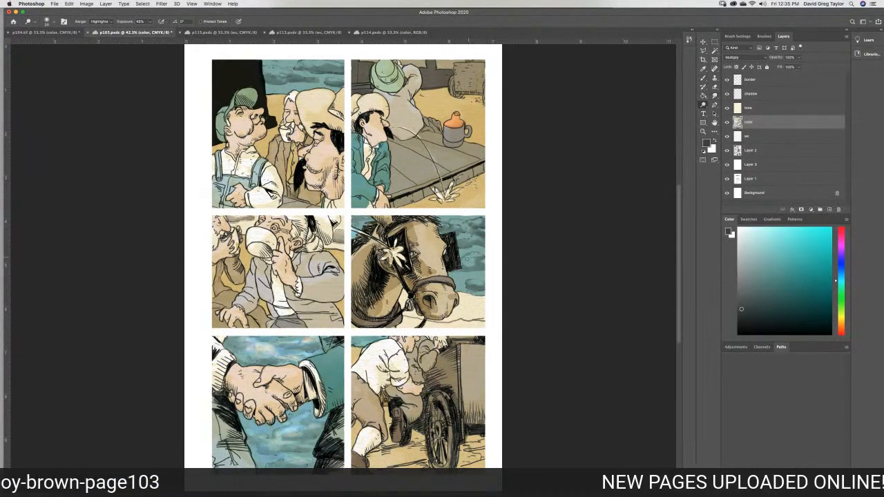
mouse_move(469, 256)
left_mouse_down()
mouse_move(482, 254)
mouse_move(473, 261)
left_mouse_up()
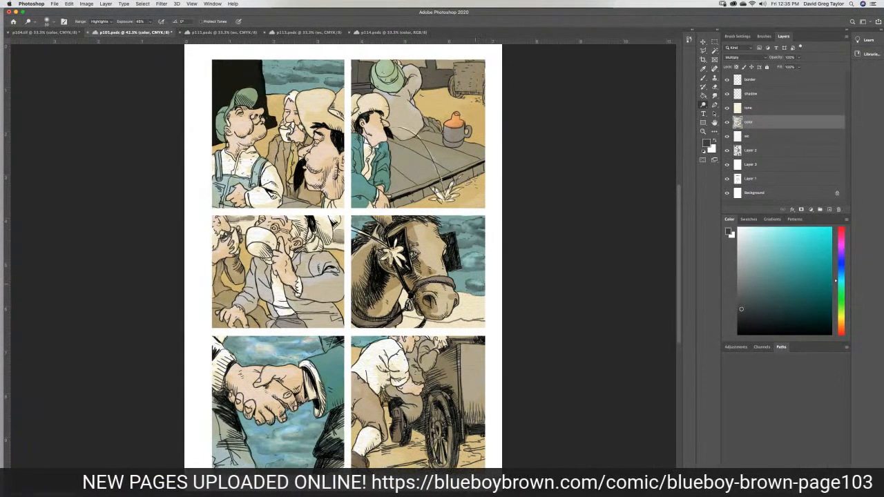
mouse_move(472, 237)
left_mouse_down()
mouse_move(476, 221)
mouse_move(449, 225)
left_mouse_up()
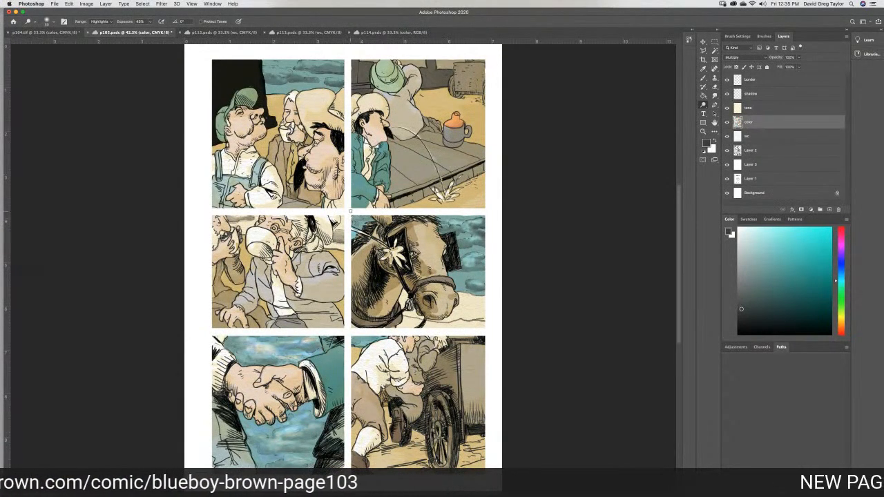
mouse_move(308, 64)
left_mouse_down()
mouse_move(344, 65)
mouse_move(313, 63)
left_mouse_up()
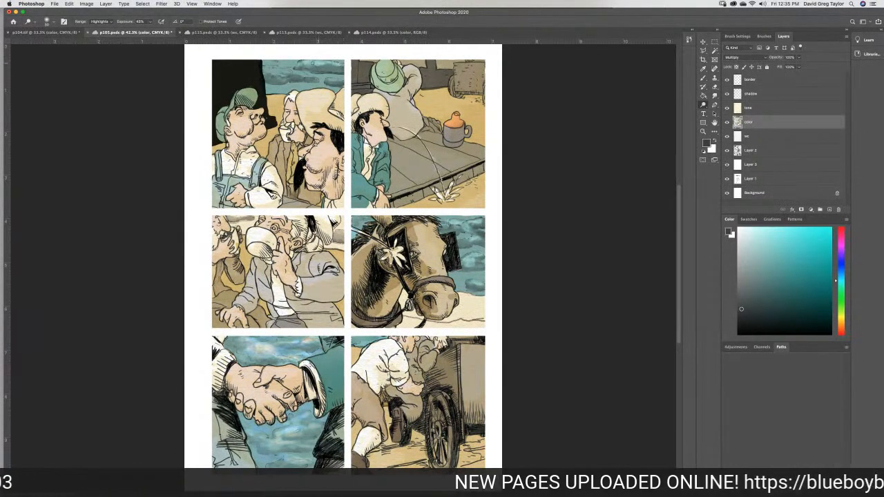
mouse_move(280, 72)
left_mouse_down()
mouse_move(268, 74)
mouse_move(335, 81)
left_mouse_up()
key("super+s")
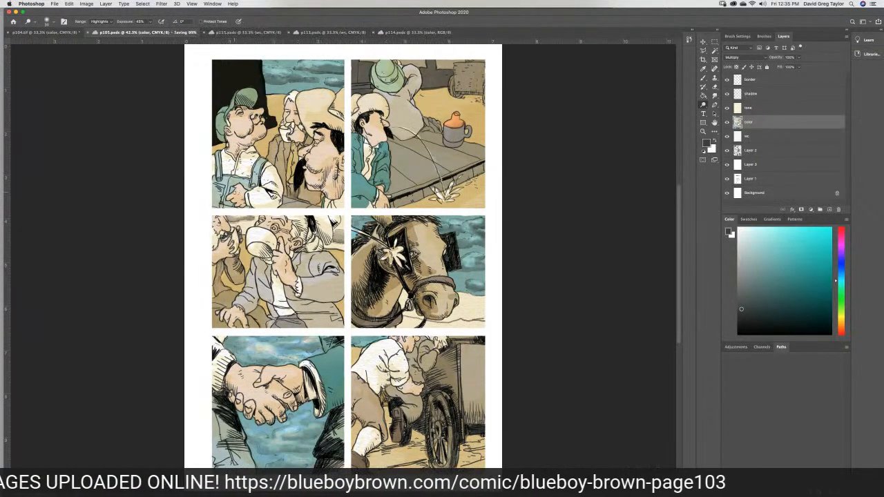
Sample the blue sky beside the horse with the tone layer hidden and touch up the sky on the color layer with the brush
left_click(703, 77)
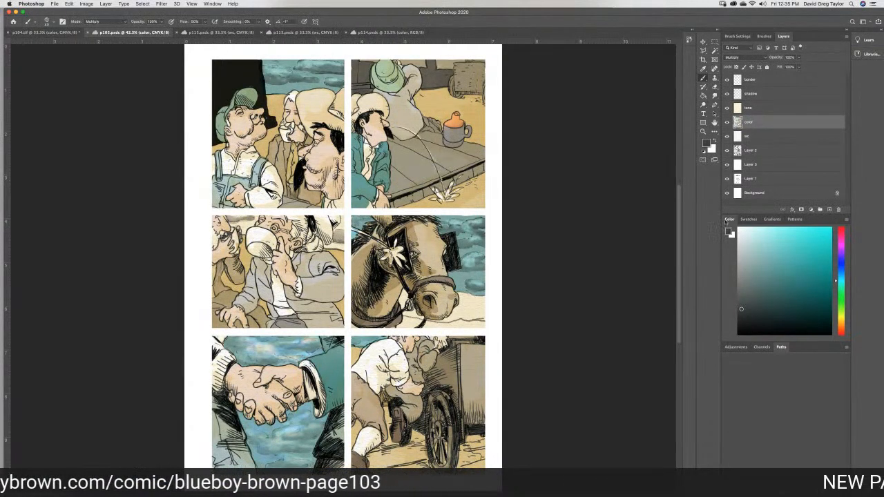
left_click(703, 70)
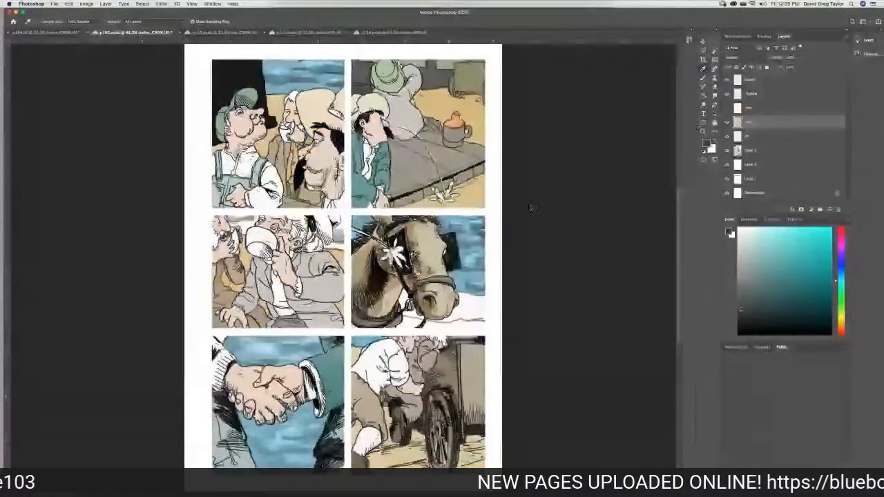
left_click(473, 262)
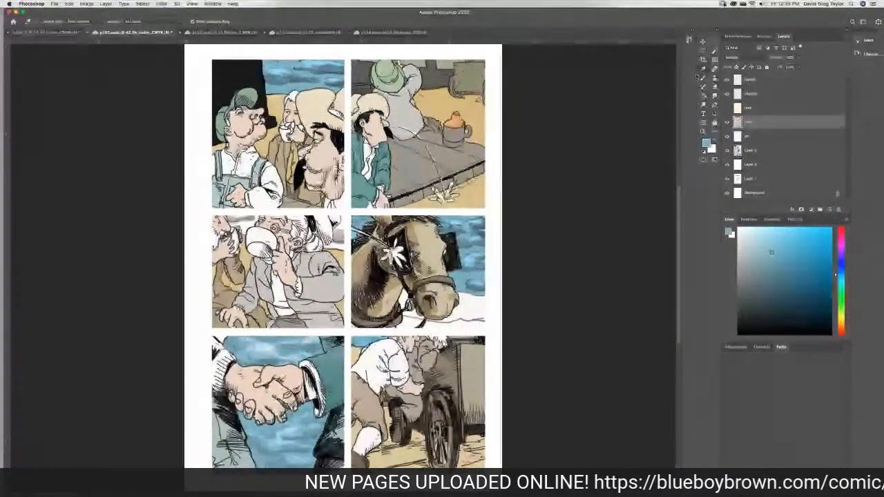
left_click(702, 77)
left_click(727, 107)
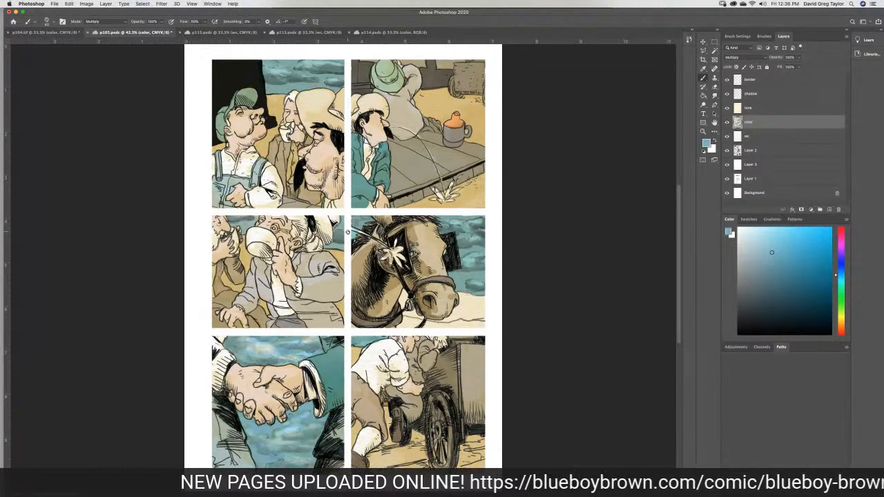
Brush the ground behind the horse with tan sampled from the wagon panel's ground and dodge the clouds above it
left_click(704, 70)
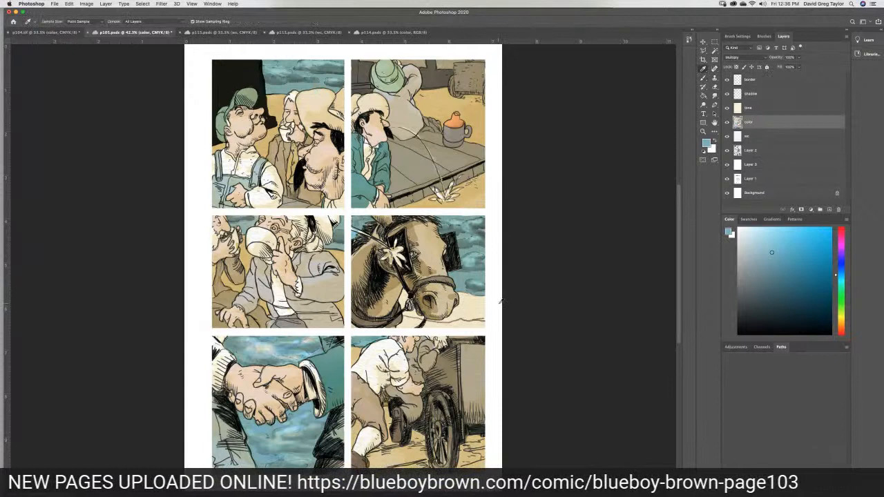
left_click(406, 453)
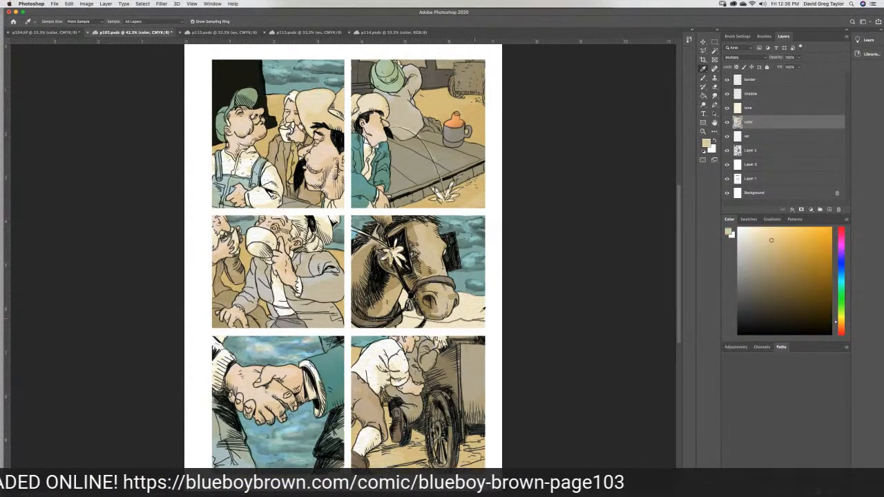
left_click(703, 77)
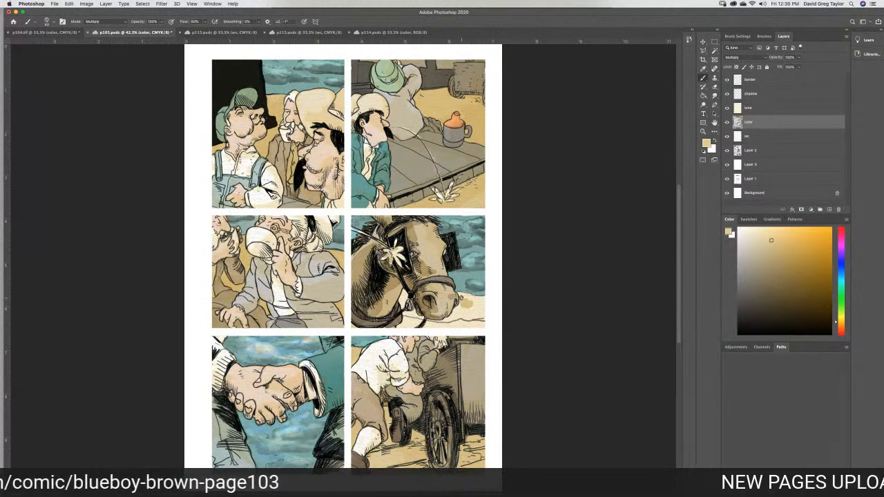
mouse_move(458, 294)
left_mouse_down()
mouse_move(484, 305)
mouse_move(482, 313)
mouse_move(468, 297)
mouse_move(449, 317)
mouse_move(421, 321)
mouse_move(407, 313)
mouse_move(404, 295)
mouse_move(414, 321)
mouse_move(399, 328)
mouse_move(459, 316)
mouse_move(485, 331)
mouse_move(486, 312)
left_mouse_up()
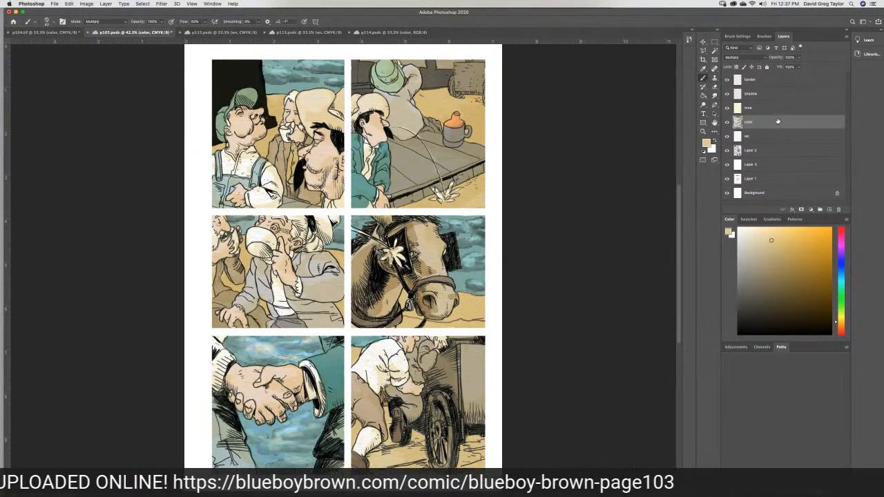
left_click(703, 104)
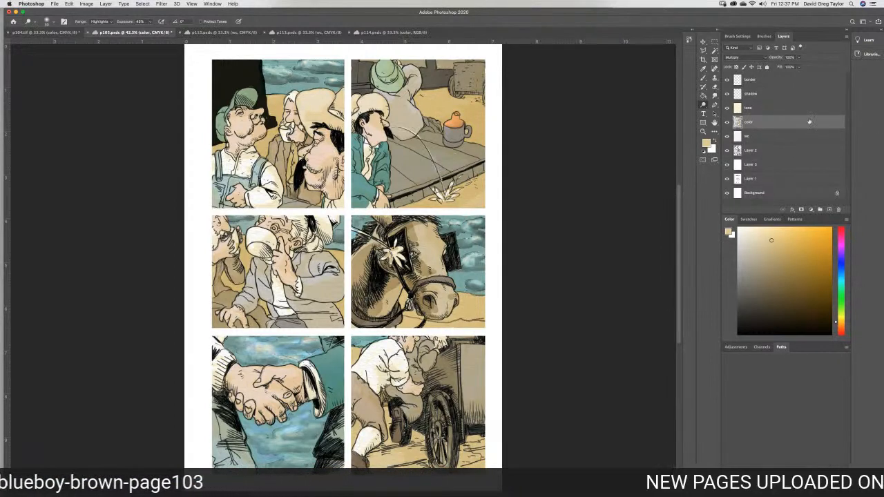
Select the shadow layer, pick a light grey foreground colour and set its CMYK values to C 35, M 35, Y 45
left_click(765, 94)
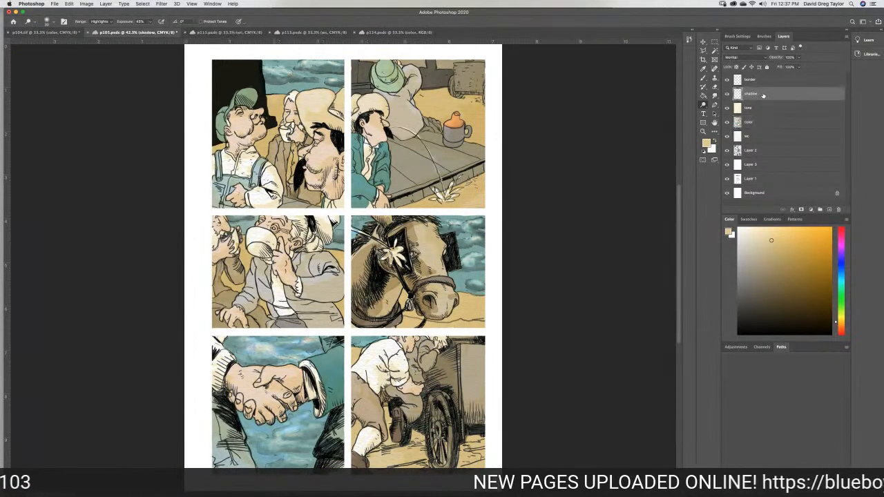
left_click(744, 250)
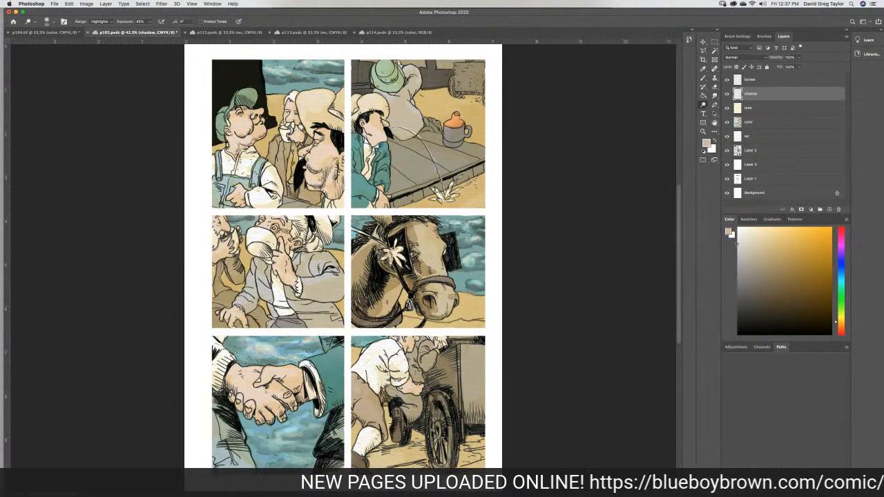
left_click(728, 231)
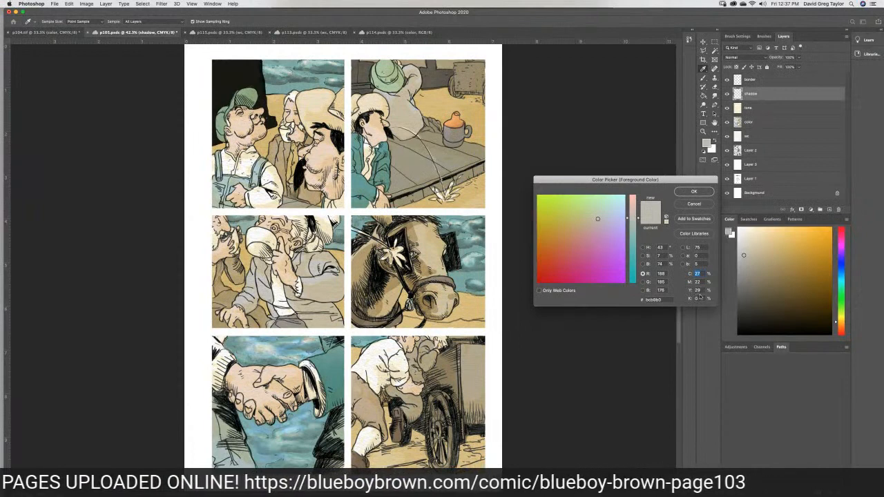
type("30")
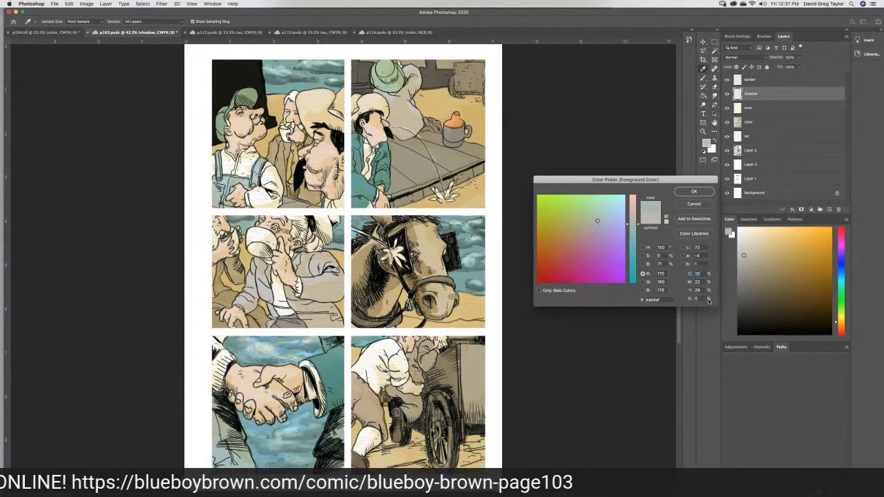
type("35")
left_click_drag(702, 281, 688, 282)
type("25")
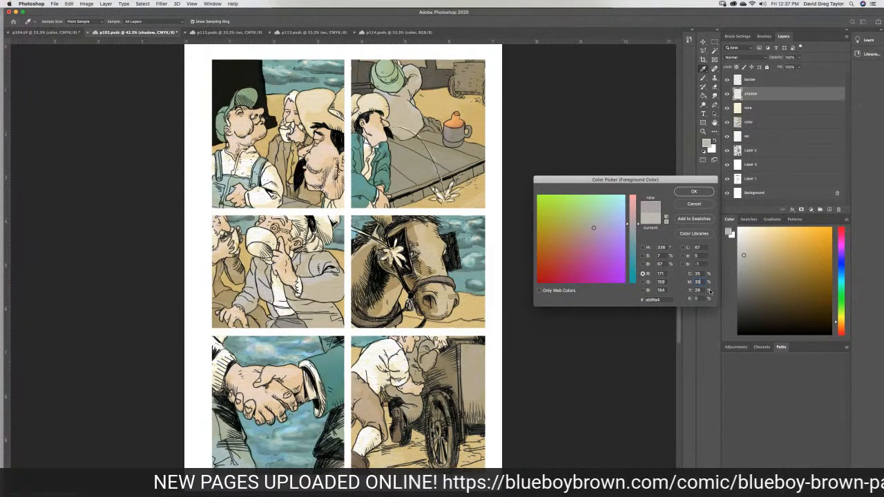
double_click(698, 291)
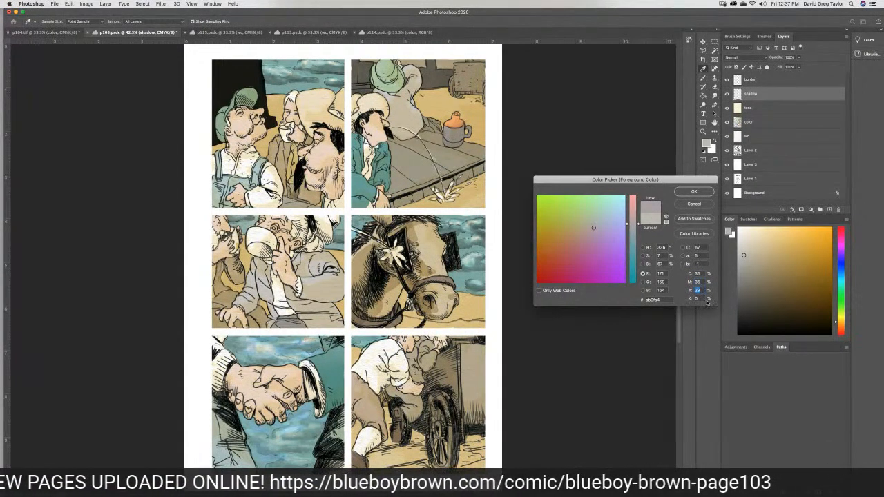
type("0")
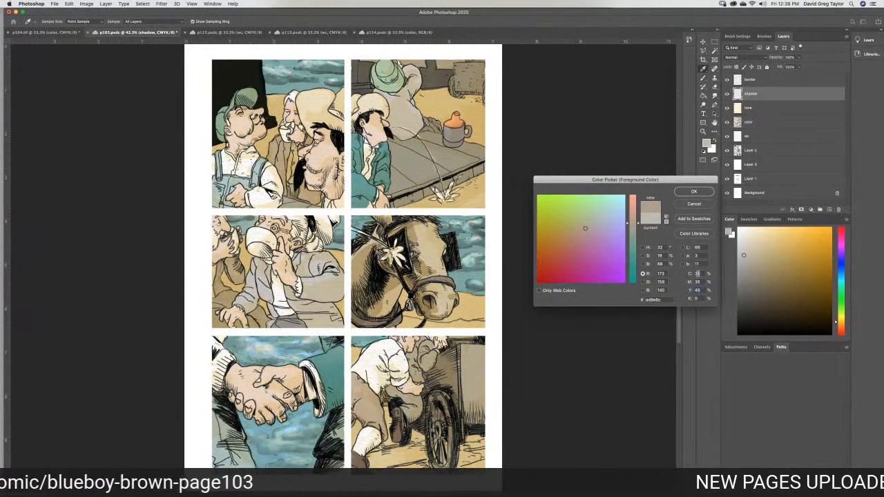
Set the foreground colour's CMYK values to C 30, M 20, Y 30 and accept the colour
type("30")
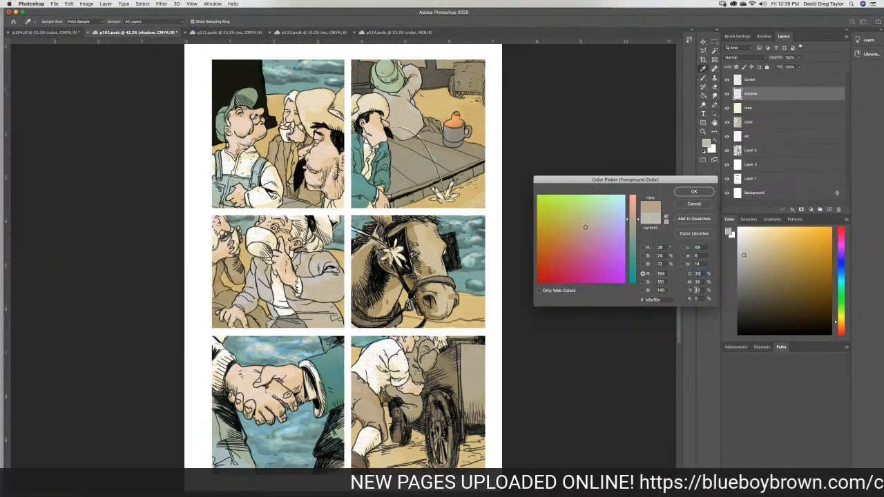
type("30")
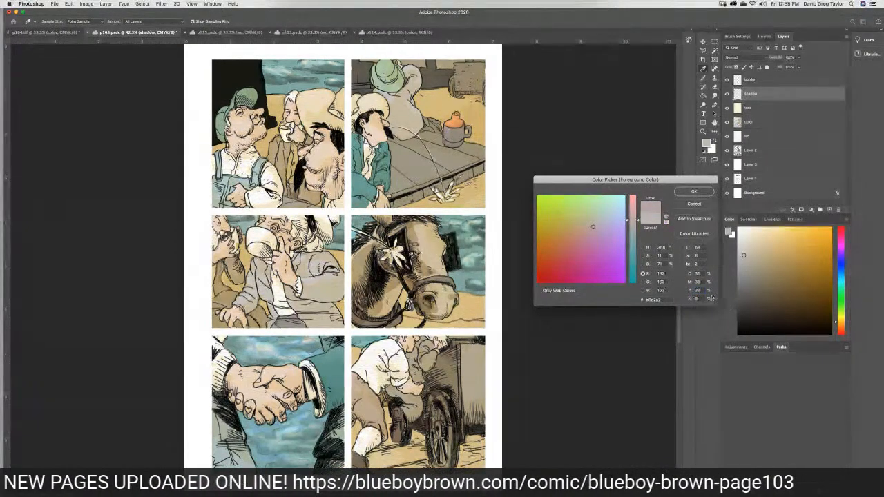
left_click(697, 281)
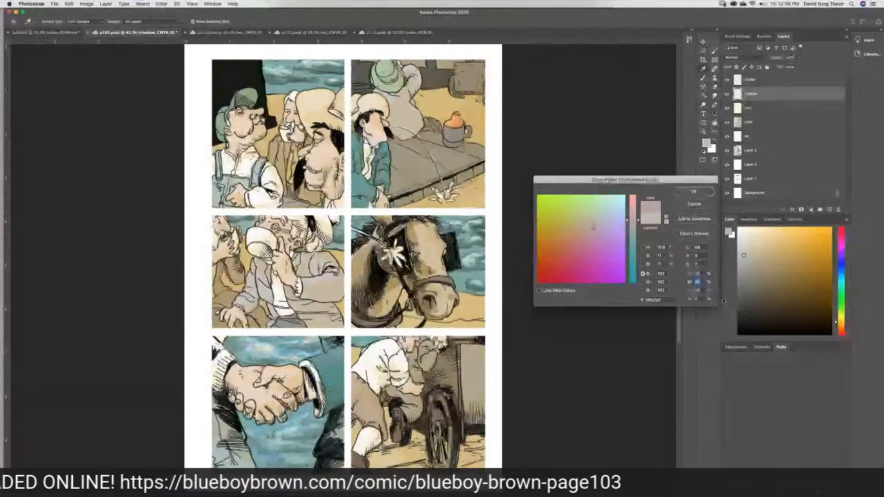
type("40")
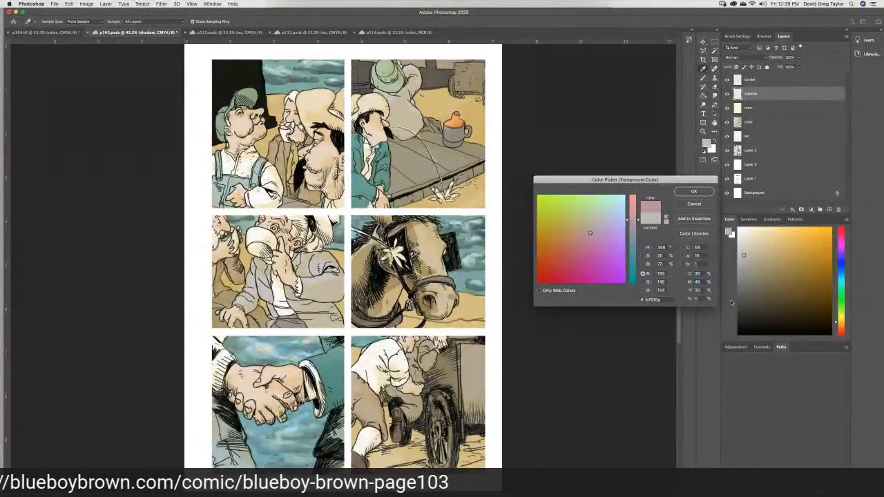
left_click_drag(700, 281, 692, 282)
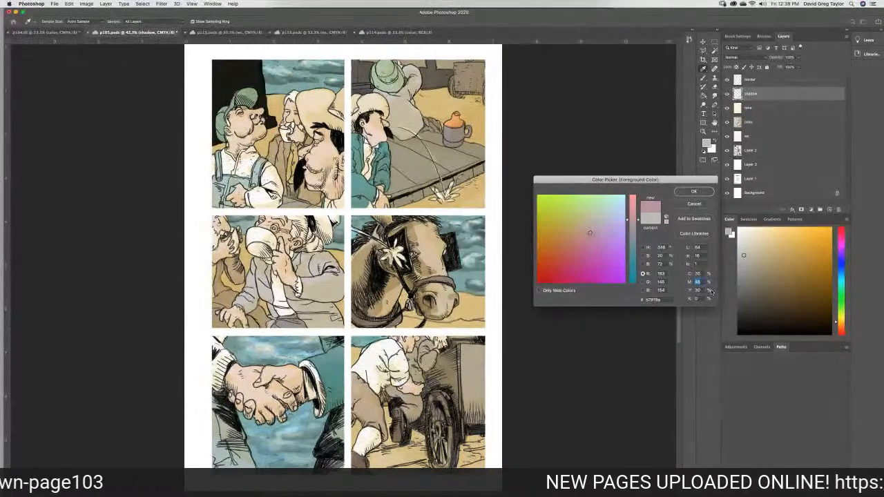
type("20")
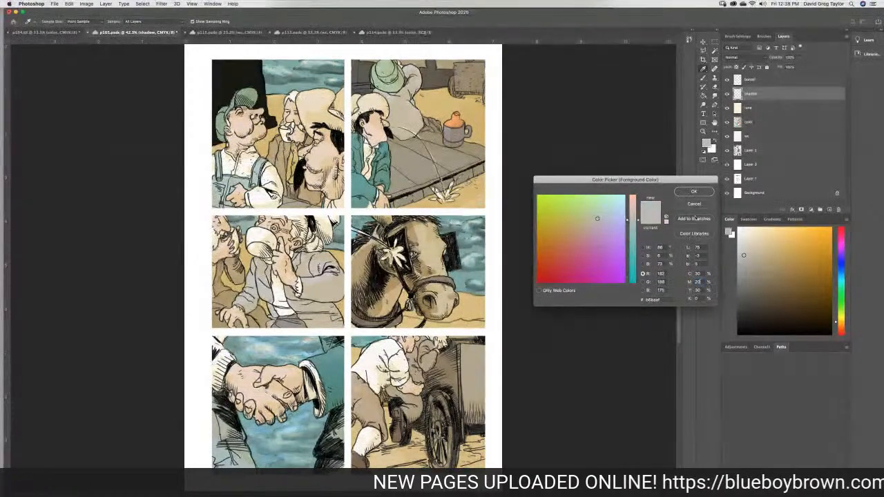
left_click(687, 192)
Activate the Brush tool and set the shadow layer's blend mode to Multiply
left_click(703, 105)
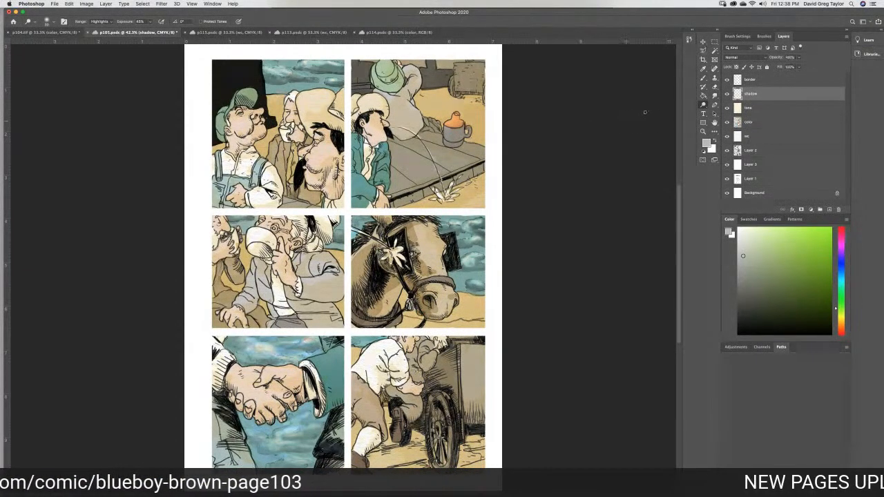
left_click(703, 77)
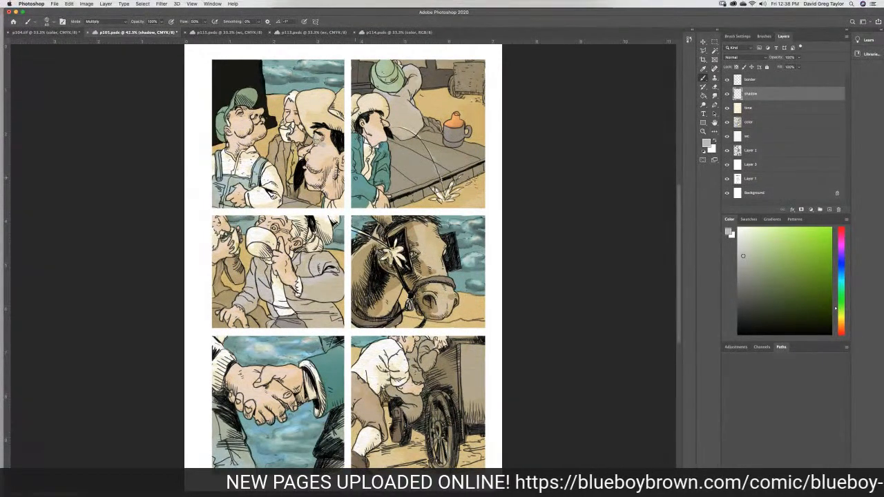
left_click(747, 58)
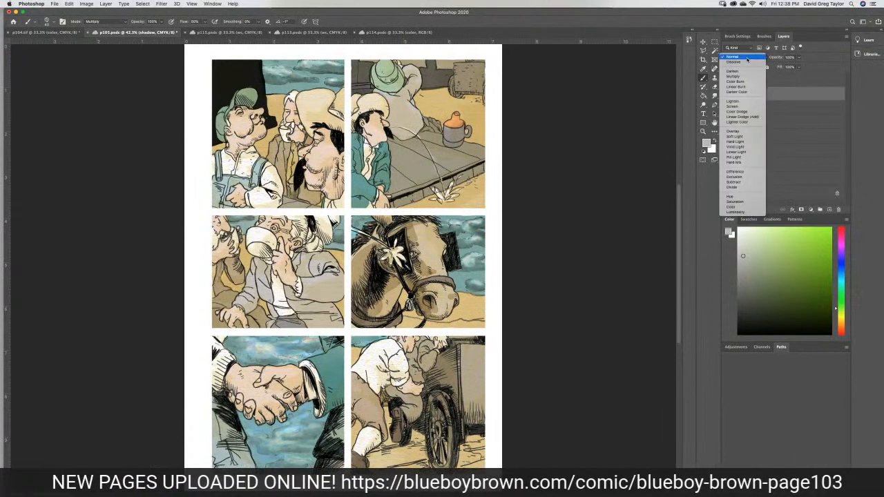
key("Return")
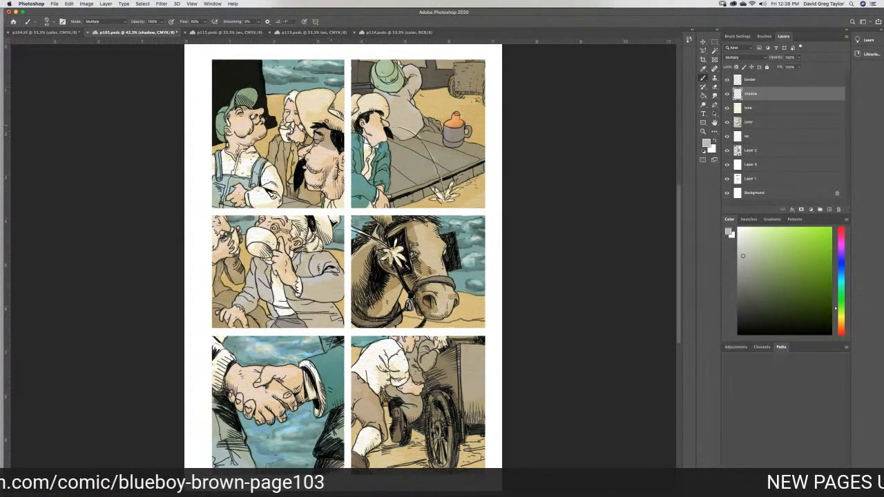
Brush shadows over the men's faces, hats and clothes in the first panel on the shadow layer
mouse_move(324, 117)
left_mouse_down()
mouse_move(318, 108)
mouse_move(305, 116)
mouse_move(309, 125)
mouse_move(317, 116)
mouse_move(316, 136)
mouse_move(319, 120)
mouse_move(341, 123)
mouse_move(348, 99)
mouse_move(336, 178)
mouse_move(344, 163)
mouse_move(321, 172)
mouse_move(329, 171)
mouse_move(315, 187)
mouse_move(336, 181)
mouse_move(346, 189)
mouse_move(339, 171)
mouse_move(346, 203)
left_mouse_up()
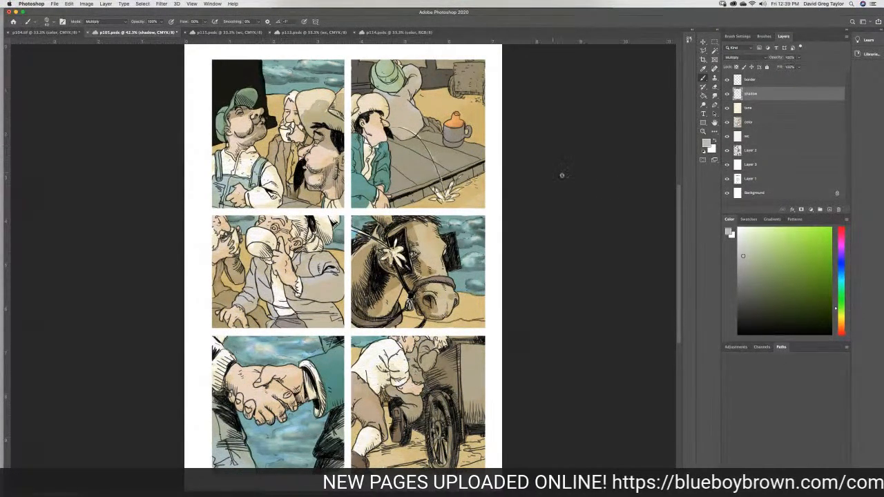
left_click(714, 87)
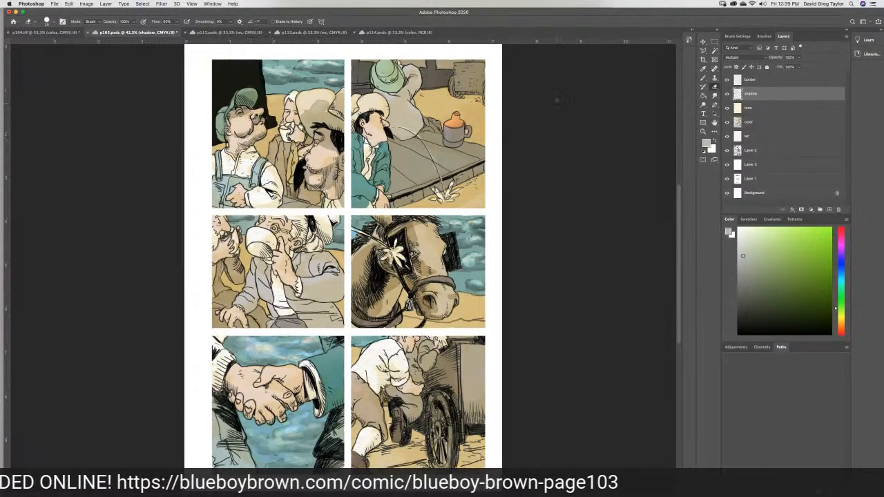
left_click(702, 78)
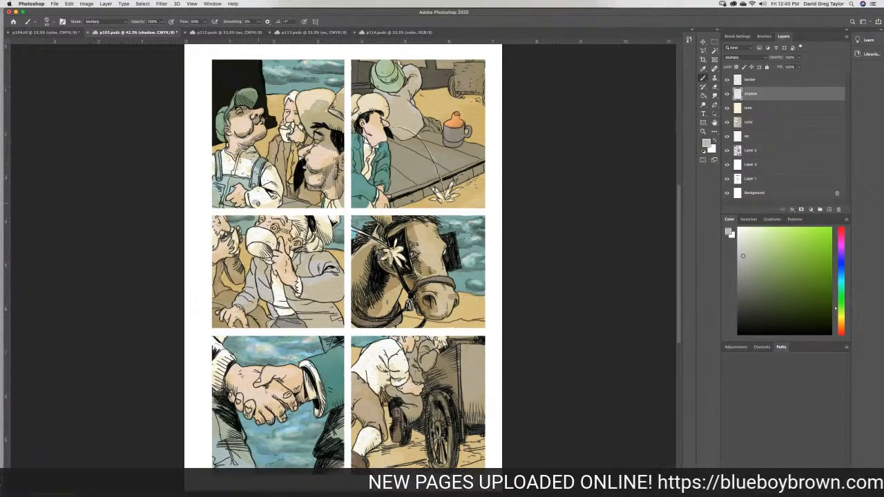
mouse_move(253, 206)
left_mouse_down()
mouse_move(267, 203)
mouse_move(278, 177)
mouse_move(291, 203)
mouse_move(310, 197)
mouse_move(281, 205)
left_mouse_up()
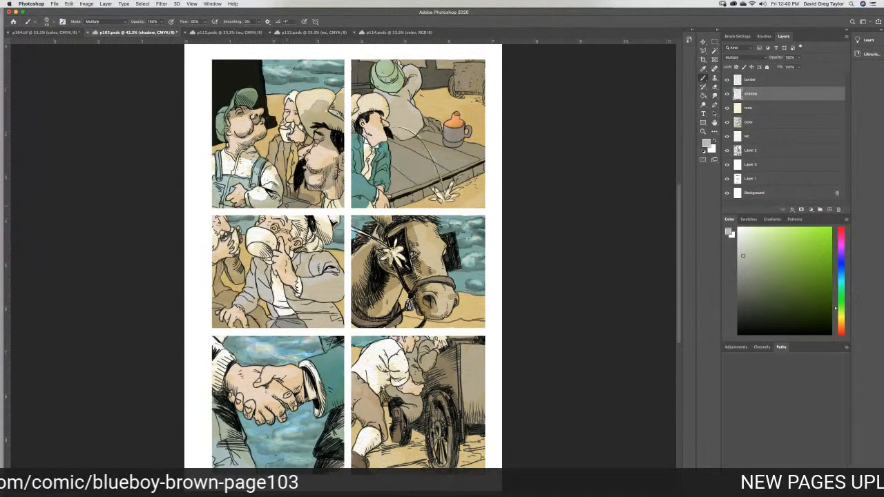
left_click_drag(278, 170, 264, 162)
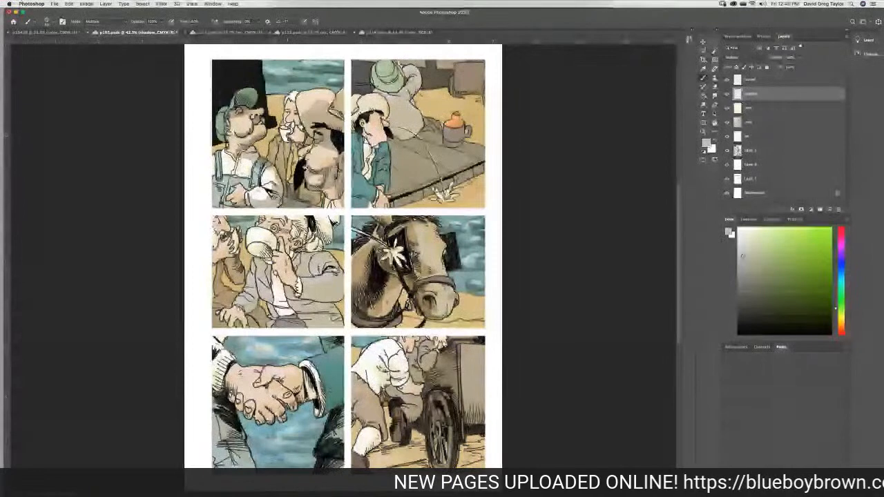
left_click_drag(290, 138, 287, 134)
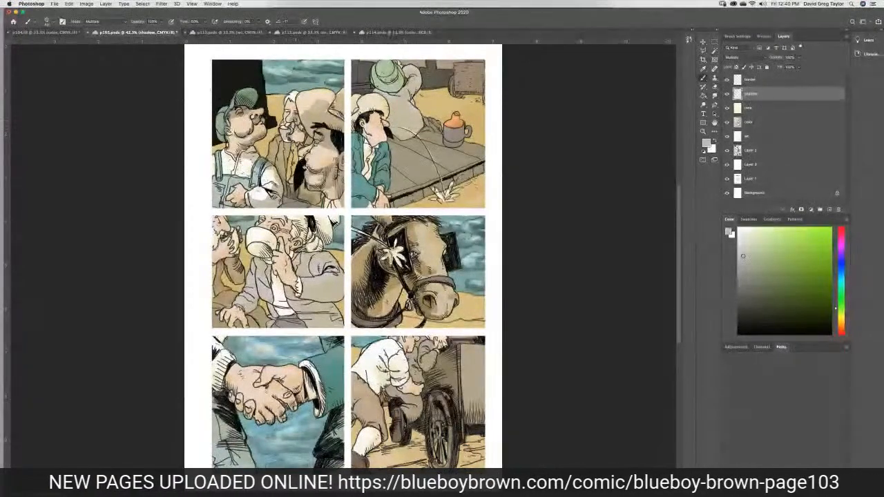
left_click_drag(301, 141, 291, 134)
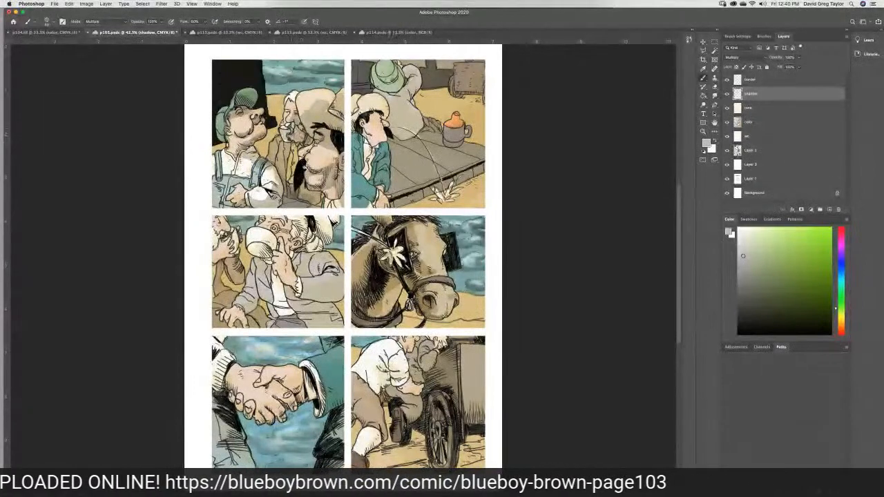
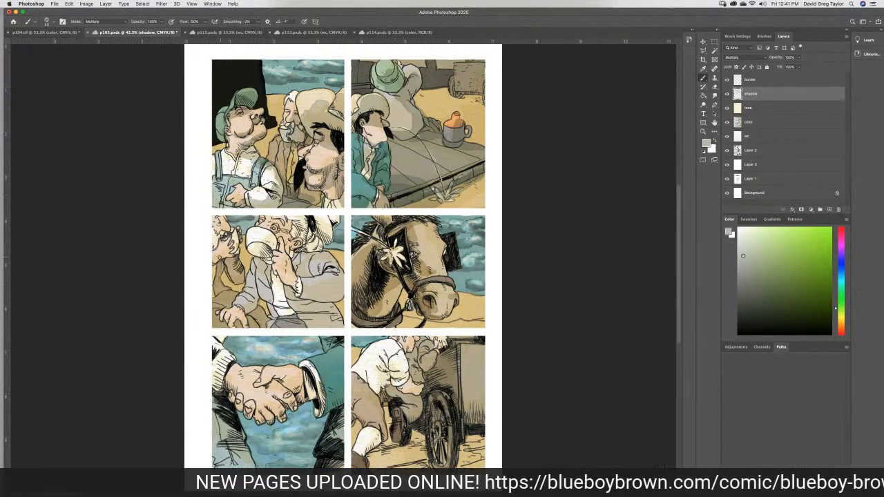
Brush shadows on the drinking man's face, cup, jacket and shirt and on his neighbour in the third panel
mouse_move(261, 241)
left_mouse_down()
mouse_move(290, 219)
mouse_move(314, 249)
mouse_move(288, 253)
mouse_move(294, 283)
mouse_move(301, 274)
mouse_move(331, 283)
mouse_move(299, 293)
mouse_move(332, 285)
mouse_move(338, 297)
mouse_move(332, 260)
mouse_move(306, 254)
mouse_move(332, 258)
mouse_move(318, 241)
mouse_move(310, 253)
left_mouse_up()
mouse_move(293, 298)
left_mouse_down()
mouse_move(321, 321)
mouse_move(332, 319)
mouse_move(334, 303)
mouse_move(332, 327)
mouse_move(308, 326)
mouse_move(302, 300)
mouse_move(329, 301)
mouse_move(297, 300)
left_mouse_up()
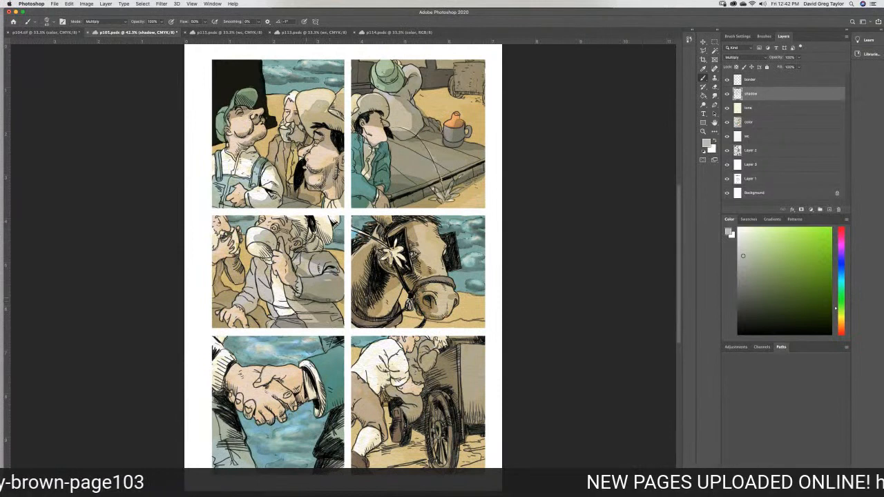
mouse_move(256, 278)
left_mouse_down()
mouse_move(250, 309)
mouse_move(258, 288)
mouse_move(276, 313)
mouse_move(266, 299)
mouse_move(268, 311)
mouse_move(243, 322)
mouse_move(247, 304)
left_mouse_up()
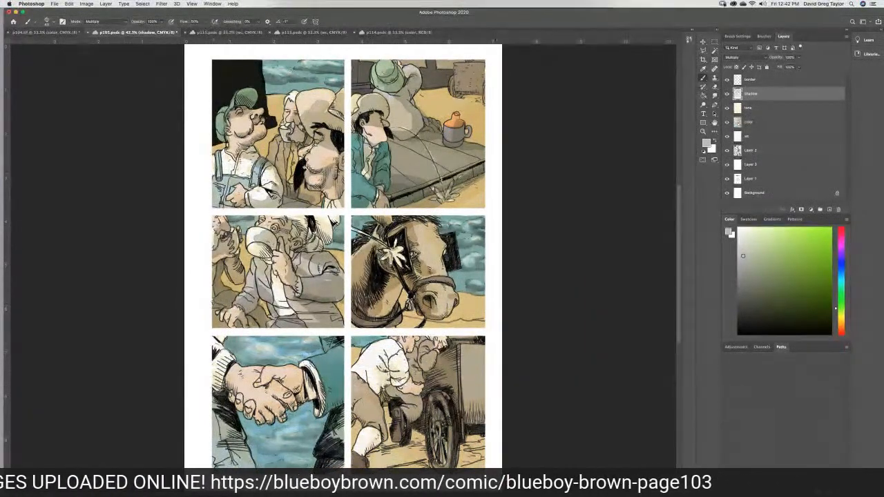
left_click_drag(255, 245, 271, 253)
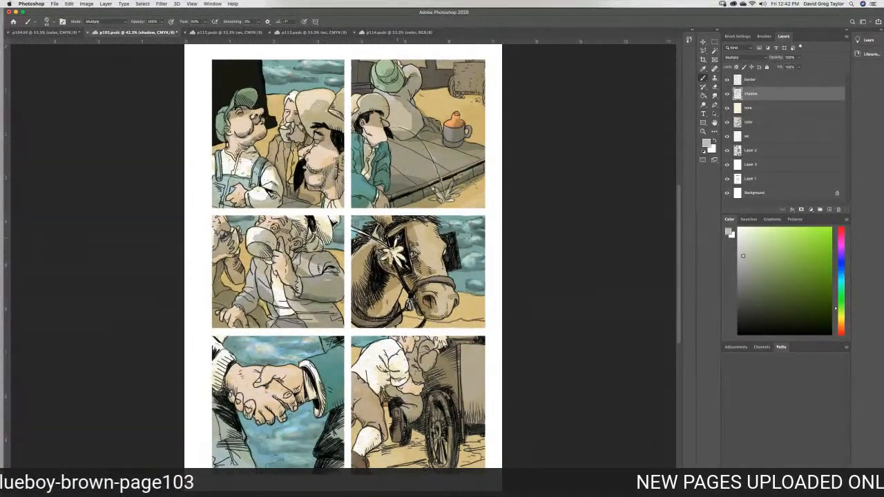
Brush shadows along the horse's head, blinders, neck and mane in the horse panel
mouse_move(406, 230)
left_mouse_down()
mouse_move(431, 253)
mouse_move(418, 250)
mouse_move(421, 272)
mouse_move(426, 261)
mouse_move(448, 298)
mouse_move(435, 301)
mouse_move(440, 310)
mouse_move(417, 300)
left_mouse_up()
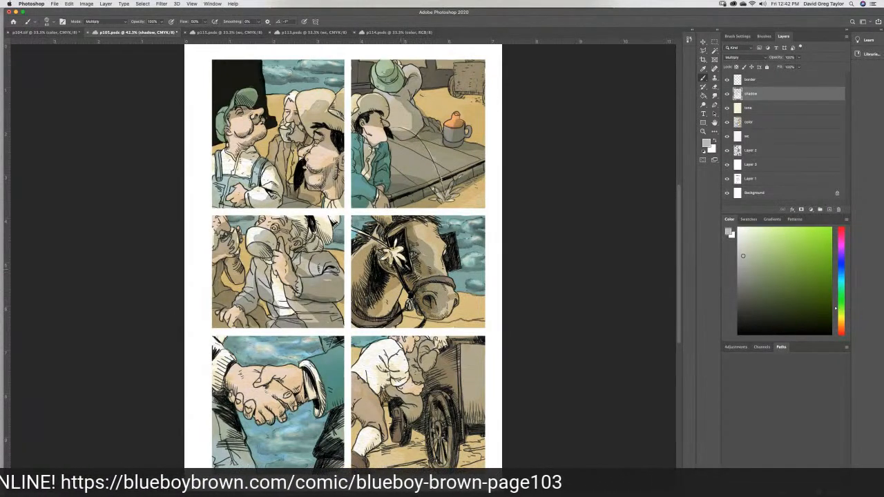
mouse_move(385, 257)
left_mouse_down()
mouse_move(397, 250)
mouse_move(371, 231)
mouse_move(352, 264)
mouse_move(370, 252)
mouse_move(357, 296)
mouse_move(381, 284)
mouse_move(377, 311)
mouse_move(356, 318)
left_mouse_up()
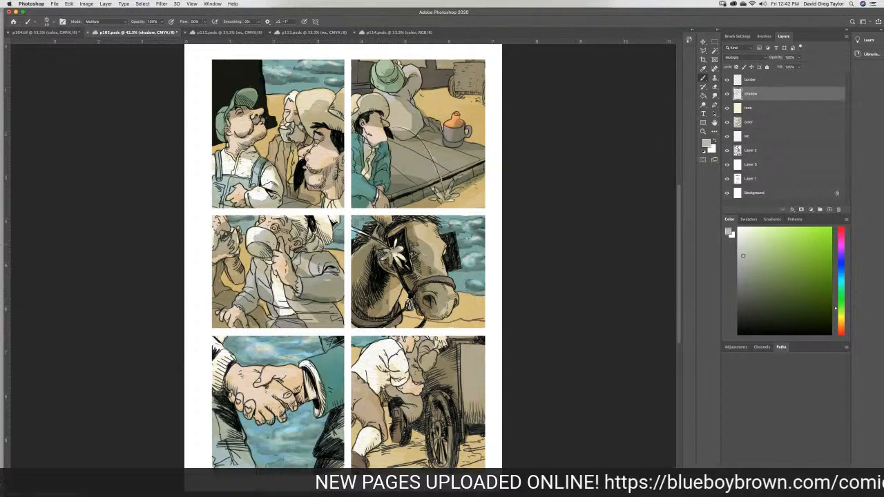
left_click_drag(443, 244, 447, 251)
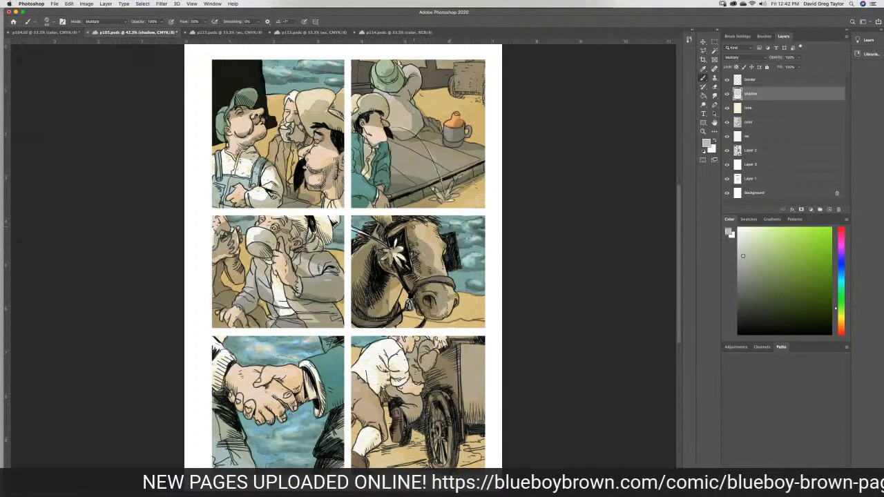
left_click_drag(388, 220, 377, 218)
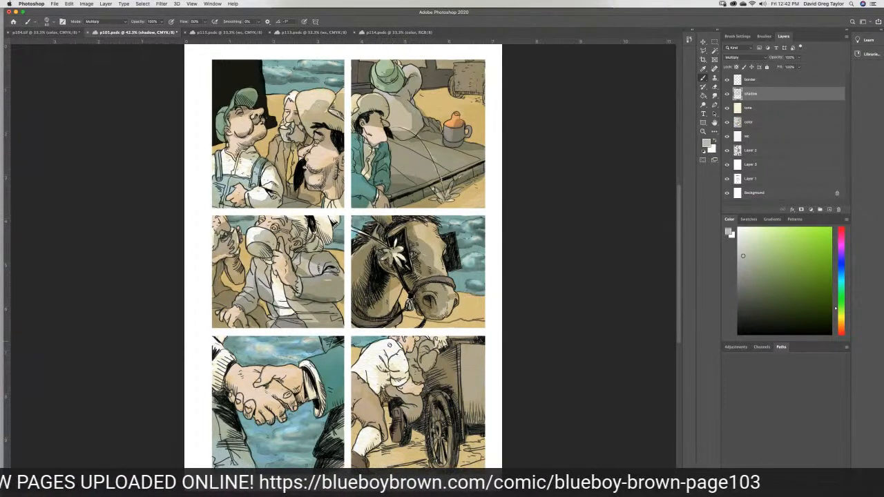
Brush shadows on the sleeves, clasped hands and trousers in the handshake panel
left_click_drag(228, 368, 222, 374)
mouse_move(214, 406)
left_mouse_down()
mouse_move(238, 436)
mouse_move(221, 435)
left_mouse_up()
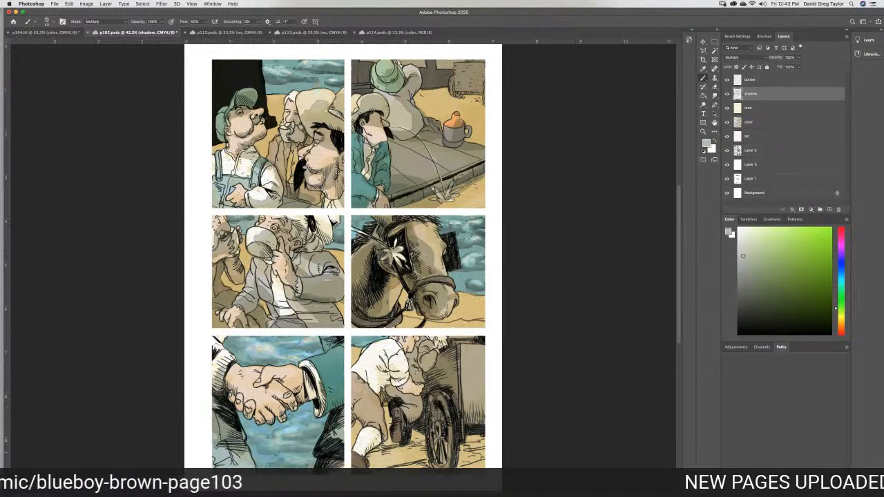
mouse_move(224, 391)
left_mouse_down()
mouse_move(256, 419)
mouse_move(277, 413)
mouse_move(257, 414)
left_mouse_up()
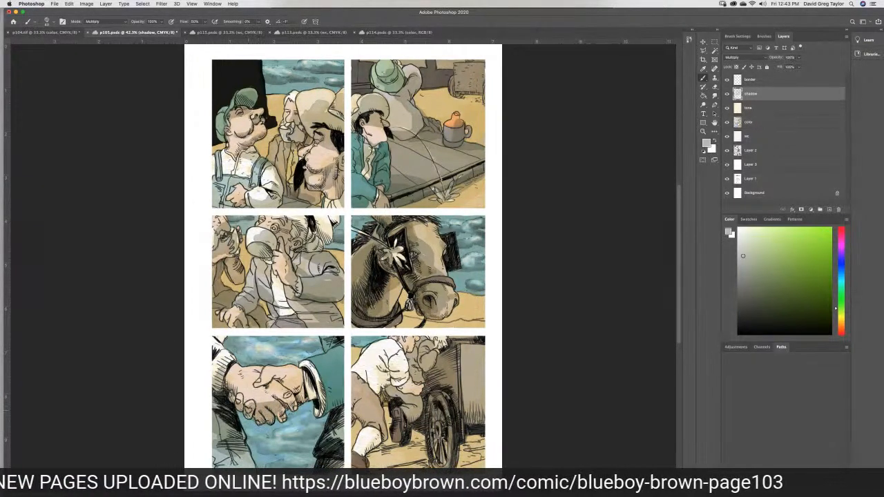
mouse_move(274, 383)
left_mouse_down()
mouse_move(262, 381)
mouse_move(277, 377)
mouse_move(296, 391)
mouse_move(319, 384)
mouse_move(337, 400)
mouse_move(325, 404)
mouse_move(343, 427)
left_mouse_up()
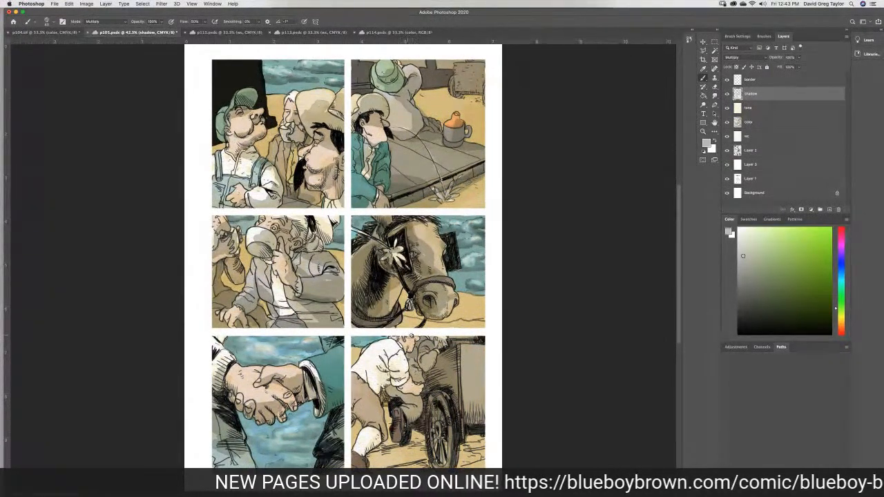
Brush shadows on the crouching man's shirt, arms and trousers and on the ground by the wheel in the wagon panel
mouse_move(404, 350)
left_mouse_down()
mouse_move(402, 382)
mouse_move(420, 387)
mouse_move(419, 371)
mouse_move(436, 356)
mouse_move(446, 373)
left_mouse_up()
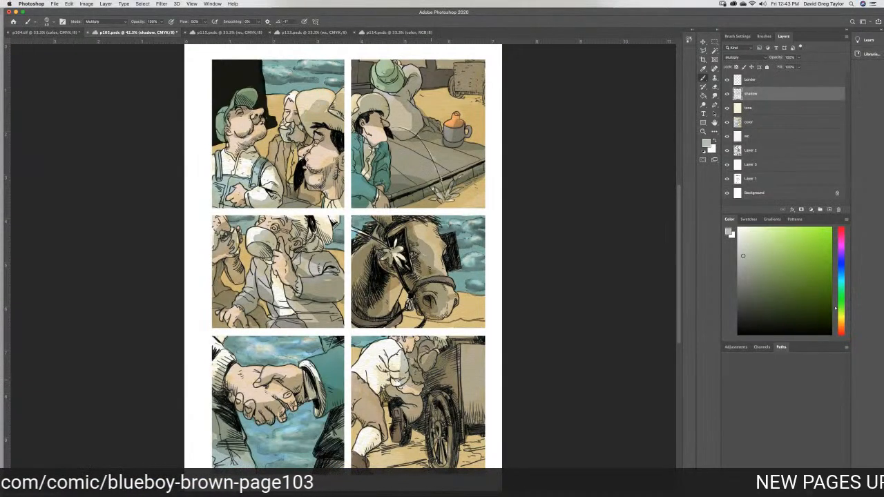
mouse_move(423, 409)
left_mouse_down()
mouse_move(368, 379)
mouse_move(387, 368)
mouse_move(374, 402)
mouse_move(384, 395)
mouse_move(406, 412)
left_mouse_up()
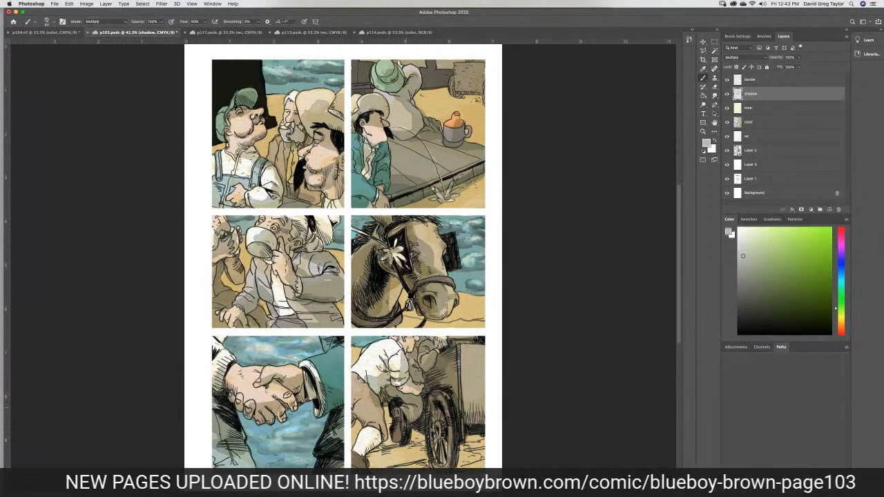
mouse_move(381, 402)
left_mouse_down()
mouse_move(384, 435)
mouse_move(360, 453)
left_mouse_up()
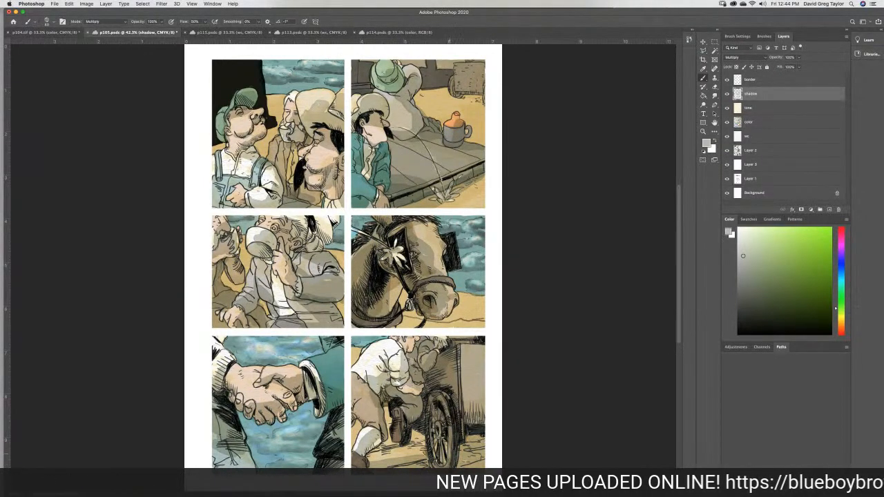
left_click_drag(410, 432, 417, 440)
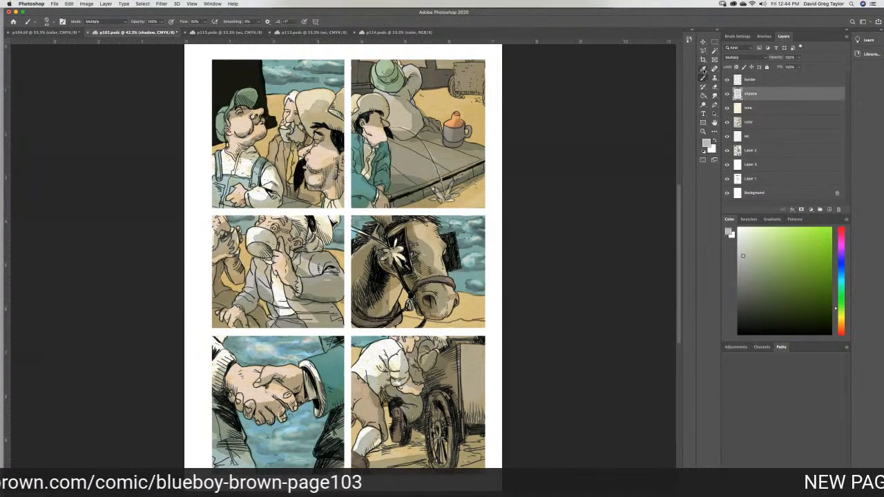
Sample light green from the hat in the second panel and brush it onto the hat behind the drinking man on the color layer
left_click(704, 70)
left_click(382, 67)
left_click(703, 77)
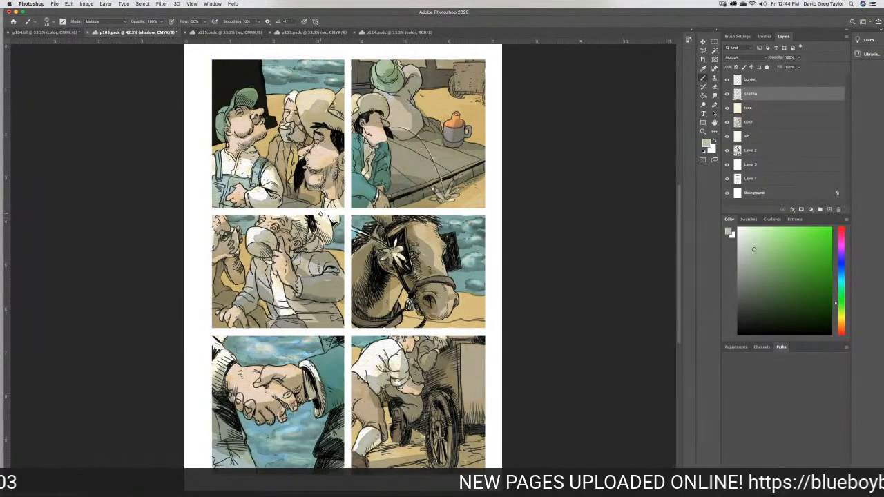
left_click(765, 149)
left_click(760, 122)
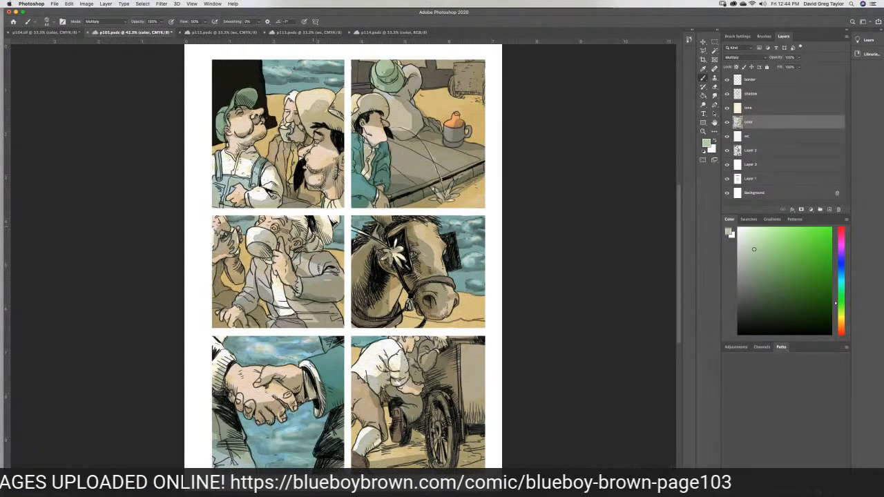
mouse_move(317, 235)
left_mouse_down()
mouse_move(329, 239)
mouse_move(328, 221)
left_mouse_up()
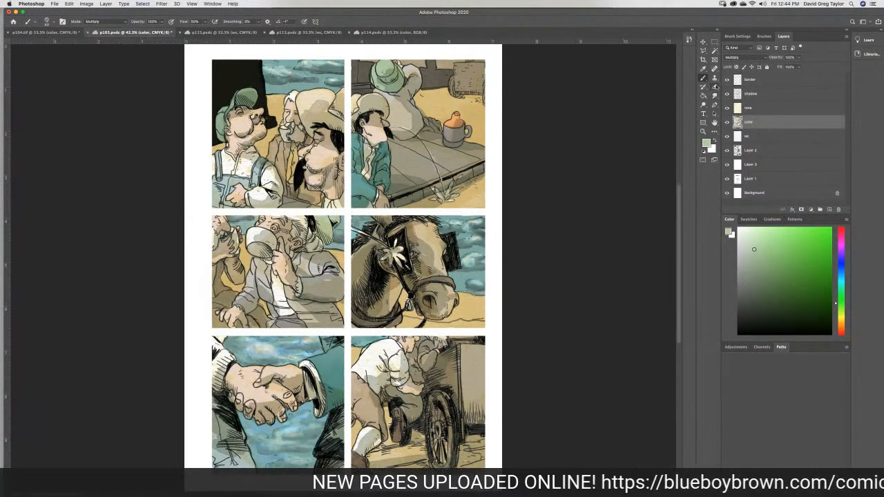
left_click(704, 103)
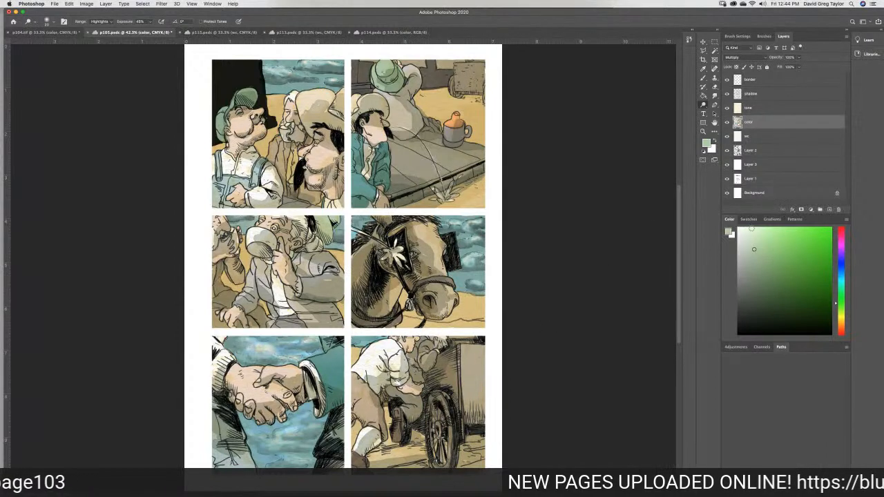
left_click_drag(839, 279, 837, 270)
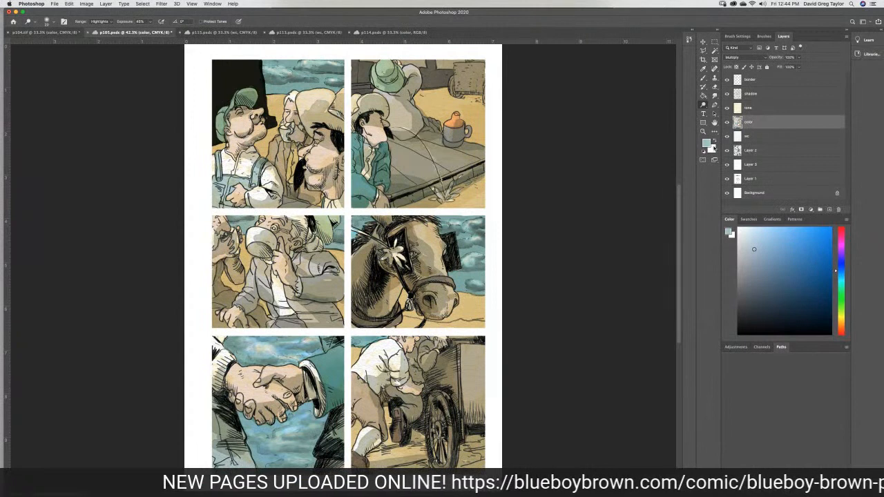
left_click(703, 78)
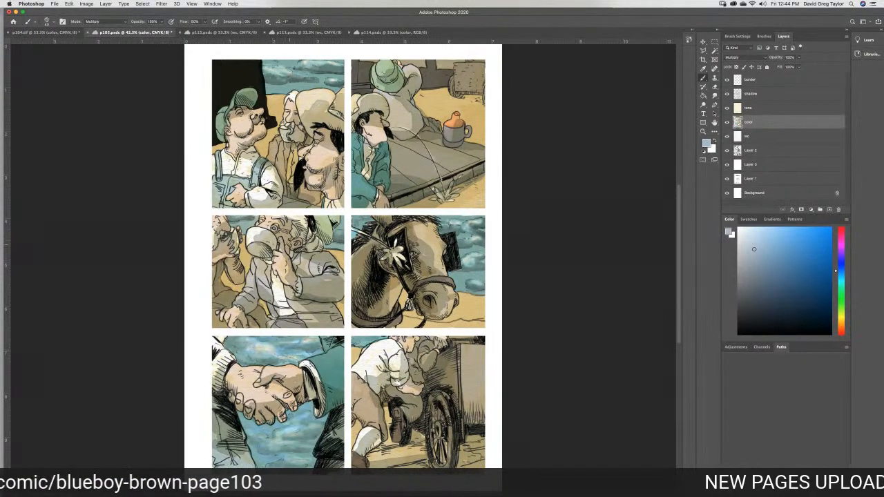
key("super+z")
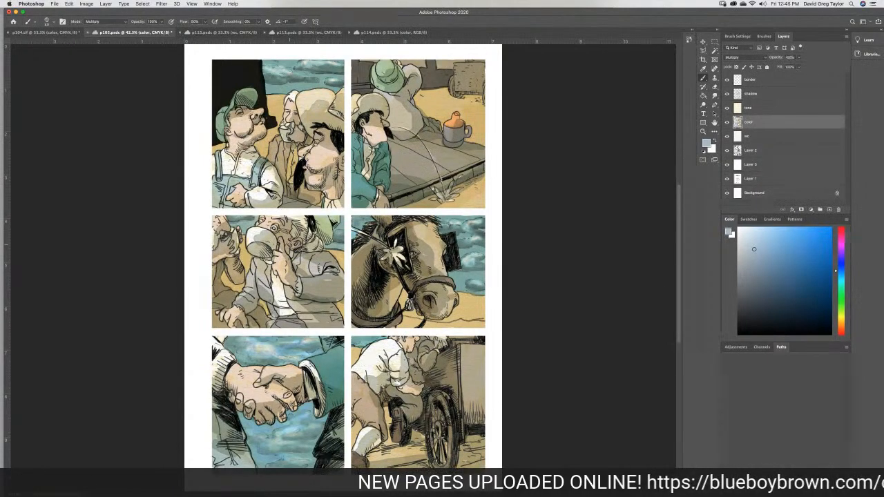
Pick a dark gray, ink hatching over the drinking man's coat in the third panel on Layer 2, and save the file
key("super+equal")
key("super+equal")
key("super+equal")
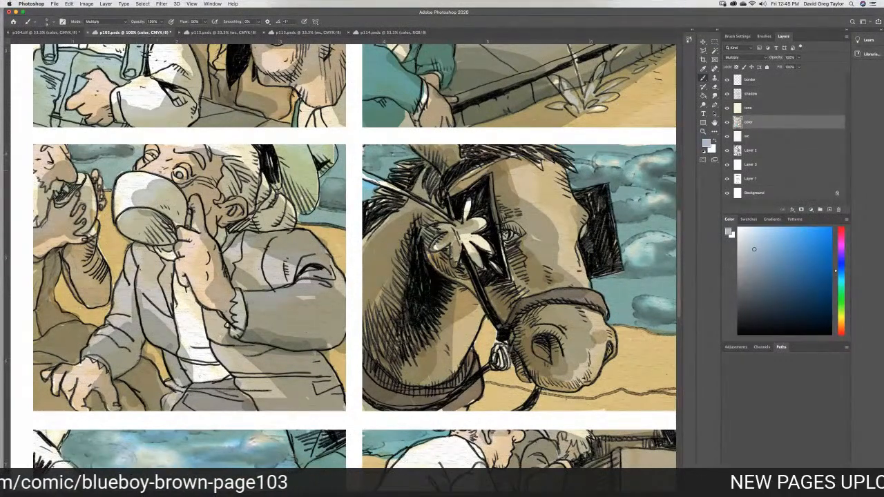
left_click(744, 293)
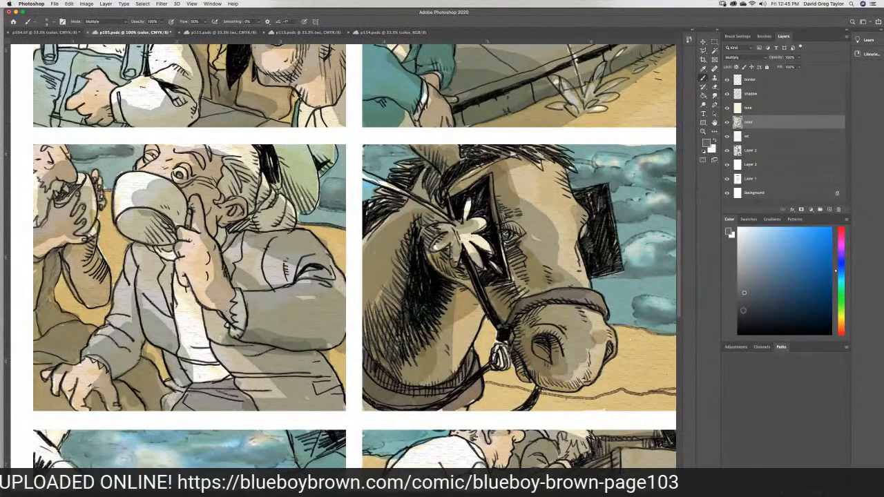
left_click(763, 150)
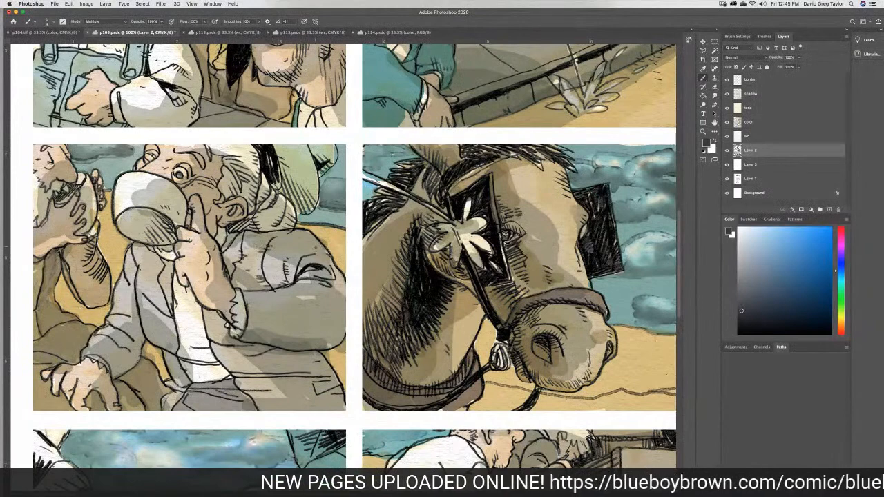
left_click_drag(297, 259, 303, 263)
key("super+s")
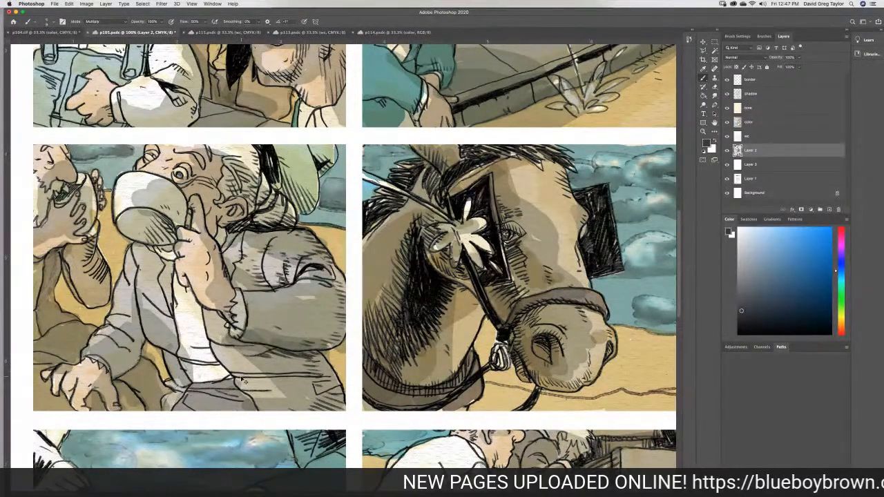
Ink hatching on the seated men's clothes and the drinking man's face, and on the horse's head and nearby ground in the middle-row panels
key("super+minus")
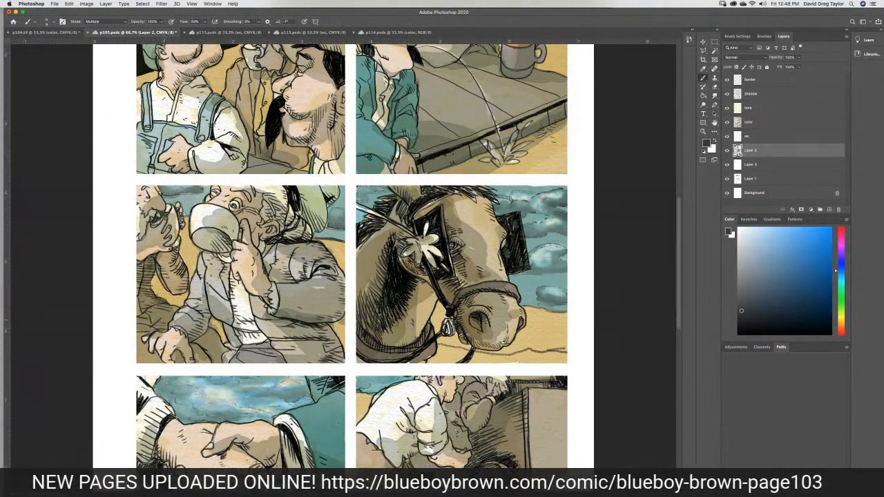
mouse_move(200, 332)
left_mouse_down()
mouse_move(212, 330)
mouse_move(217, 357)
left_mouse_up()
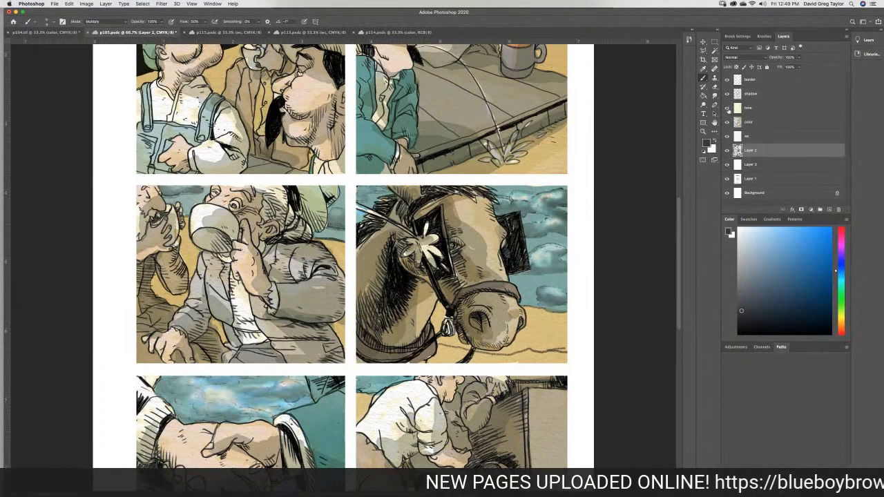
left_click(715, 87)
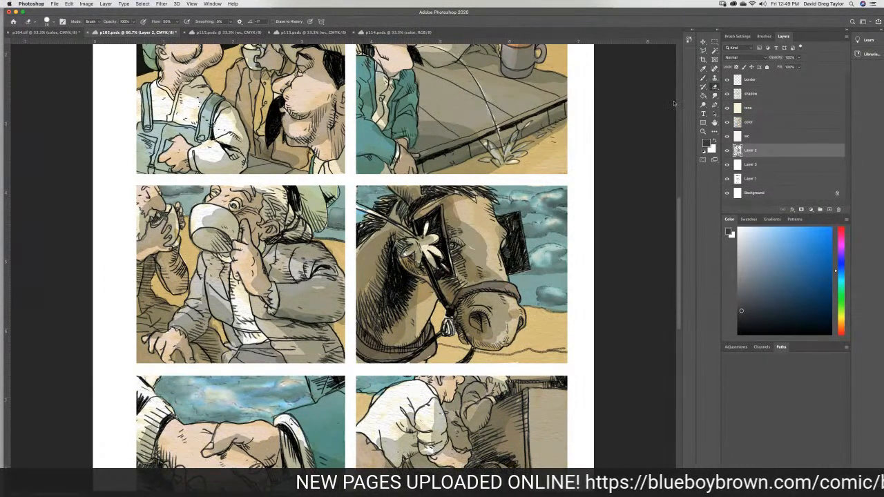
left_click(702, 79)
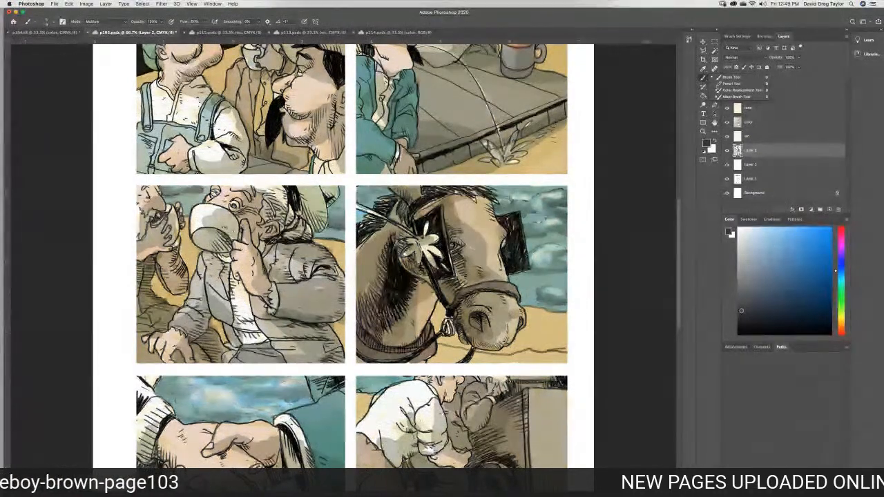
left_click(241, 216)
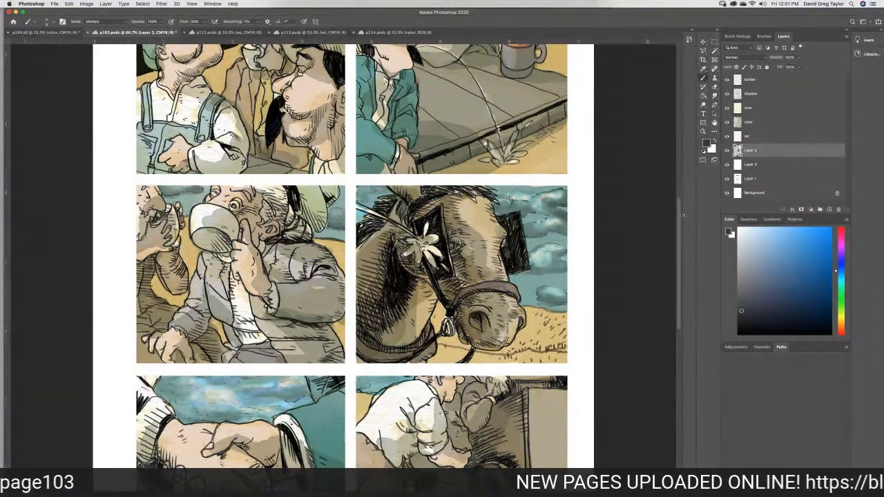
Ink hatching along the front edge of the wooden platform in the second panel on Layer 2
key("super+minus")
key("super+minus")
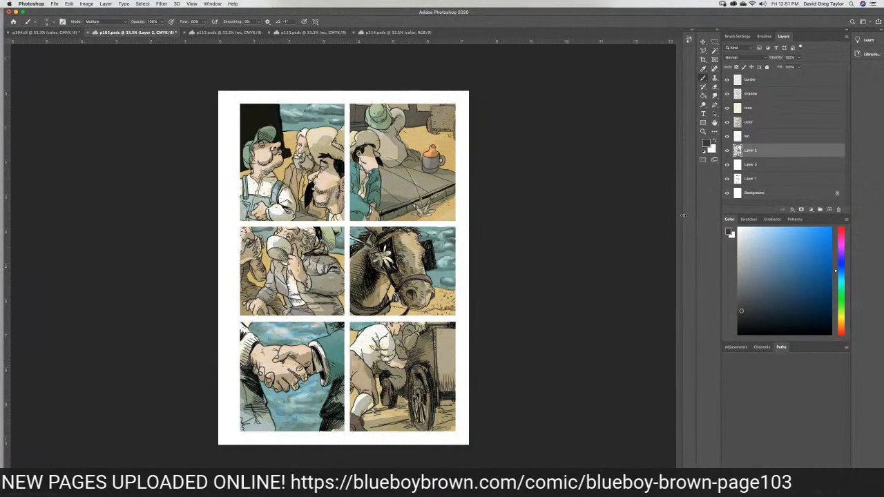
key("super+equal")
key("super+equal")
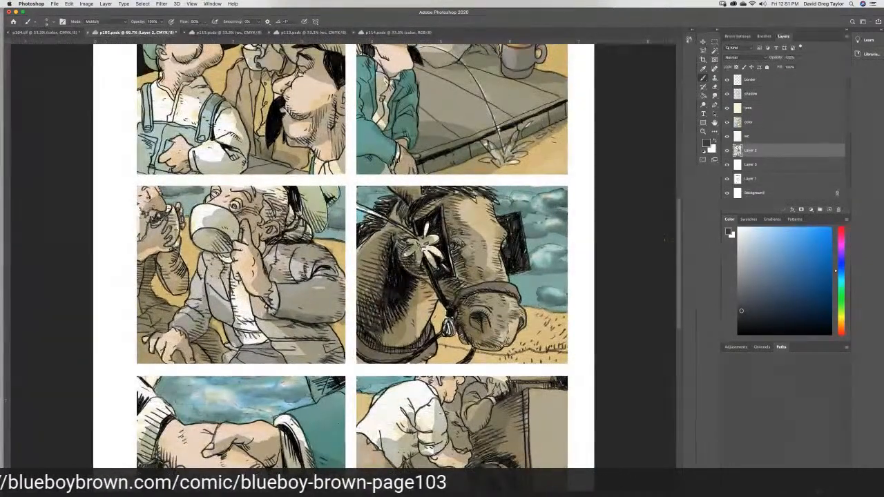
left_click_drag(677, 245, 670, 184)
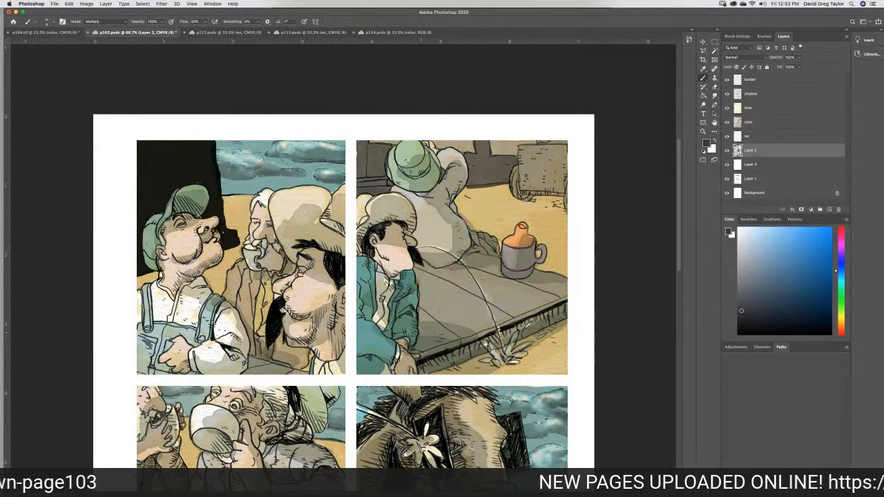
key("0")
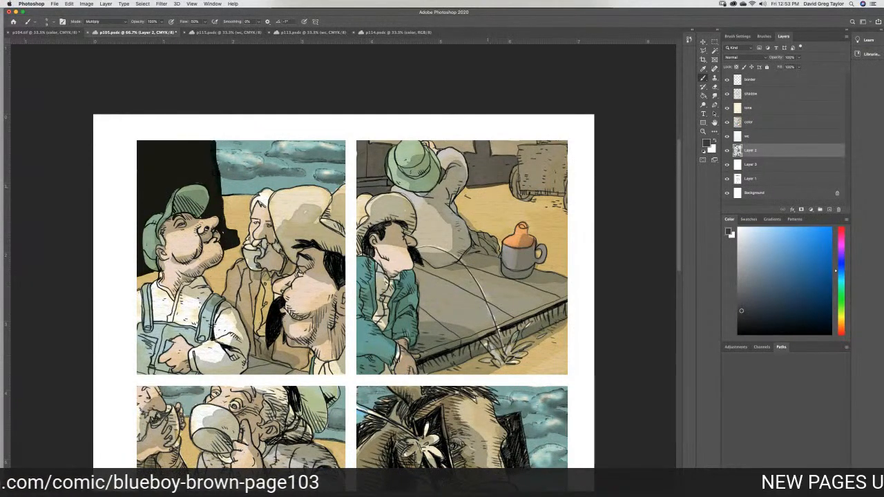
Sample tan from the sand in the second panel to brush and smudge color touch-ups on the color layer
left_click(763, 124)
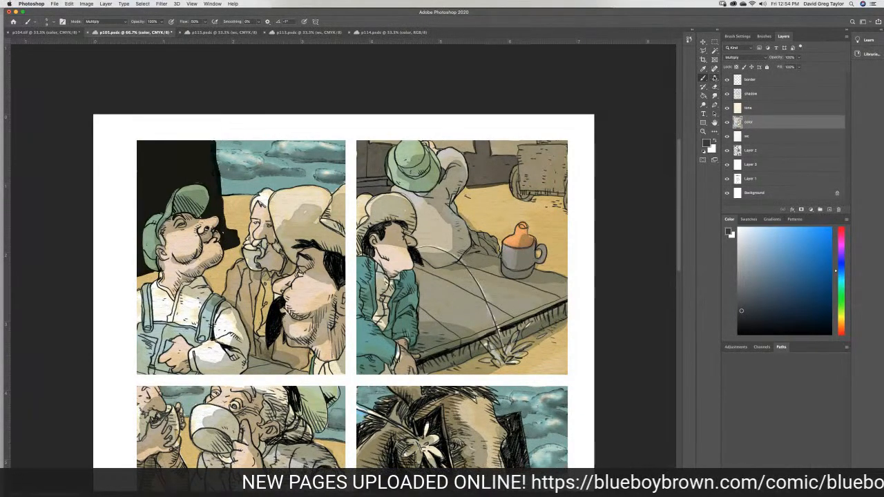
left_click(703, 69)
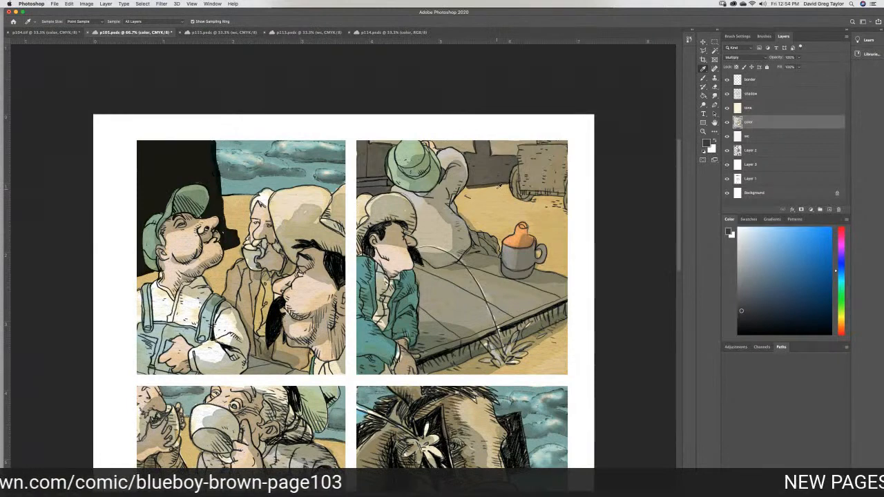
left_click(495, 188)
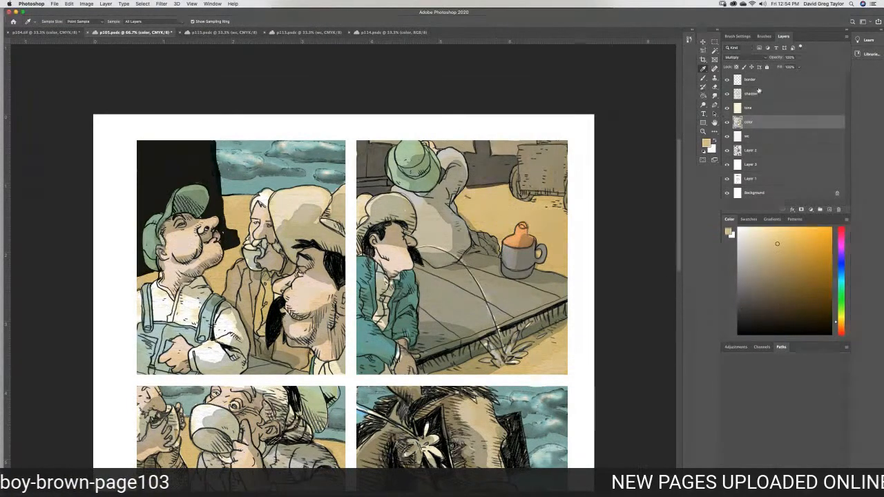
key("b")
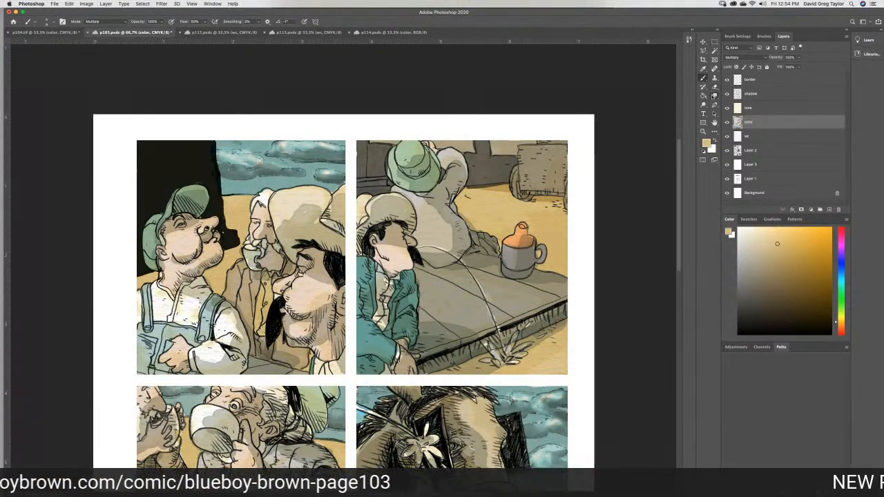
left_click(715, 96)
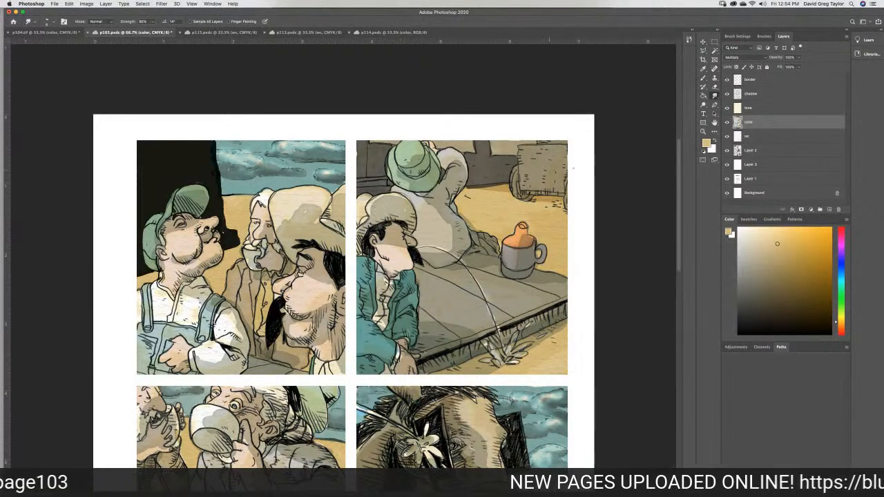
Pick a dark gray, ink hatching on the mug and grain marks on the platform on Layer 2, and save the file
left_click(757, 152)
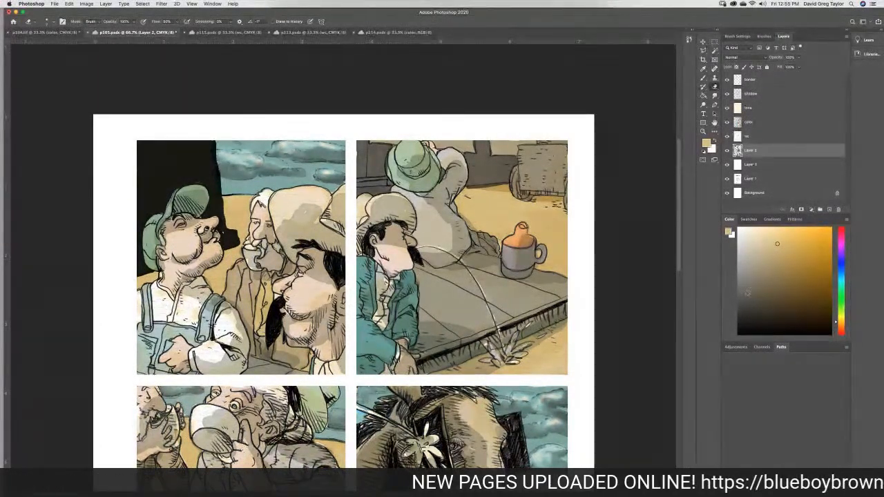
left_click(740, 310)
left_click(703, 78)
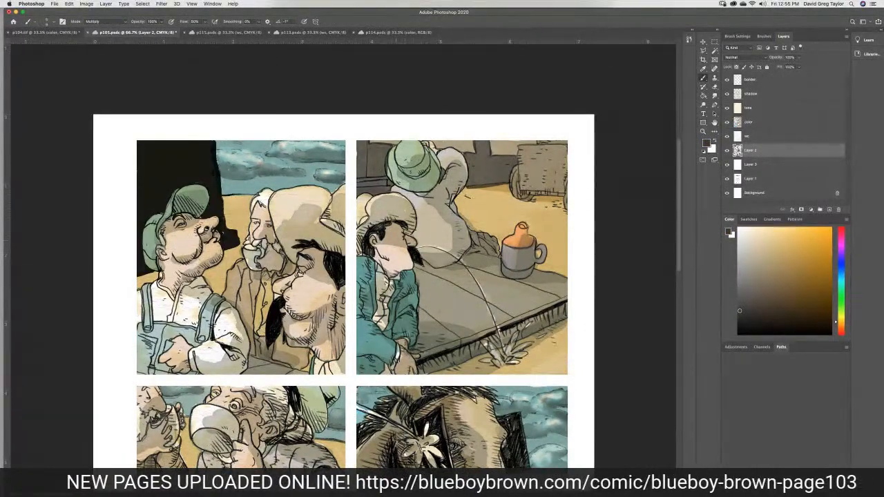
key("super+s")
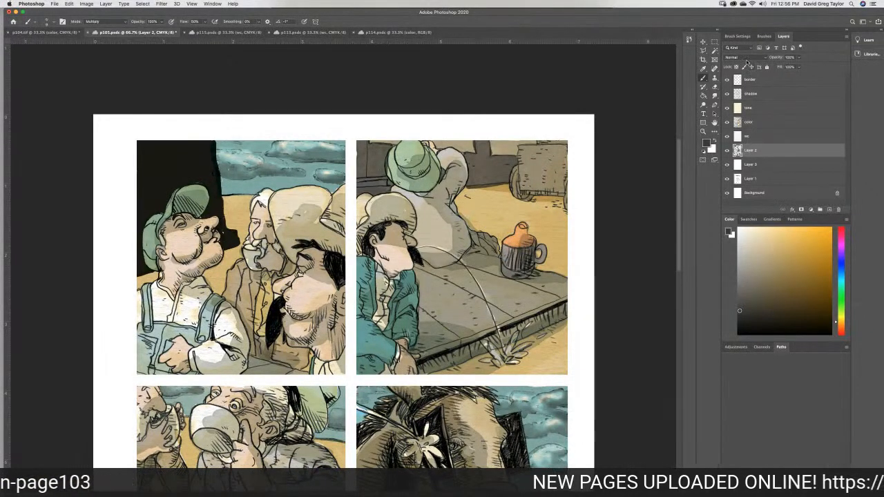
Sample green from the cap in the first panel, brush it over the cap on the color layer, and save the file
left_click(703, 69)
left_click(144, 233)
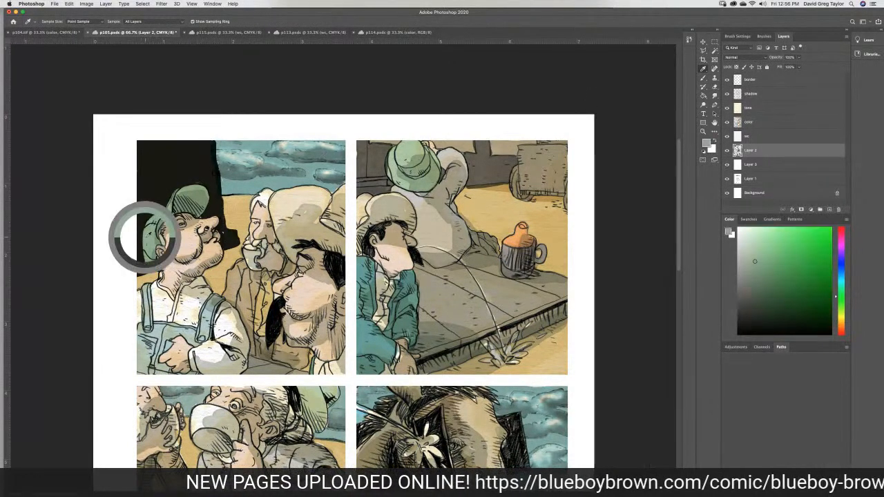
left_click(703, 78)
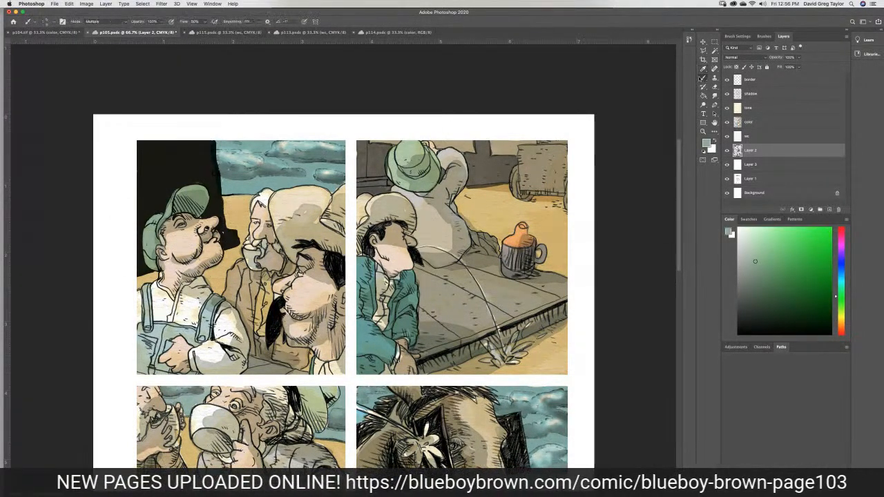
left_click(758, 121)
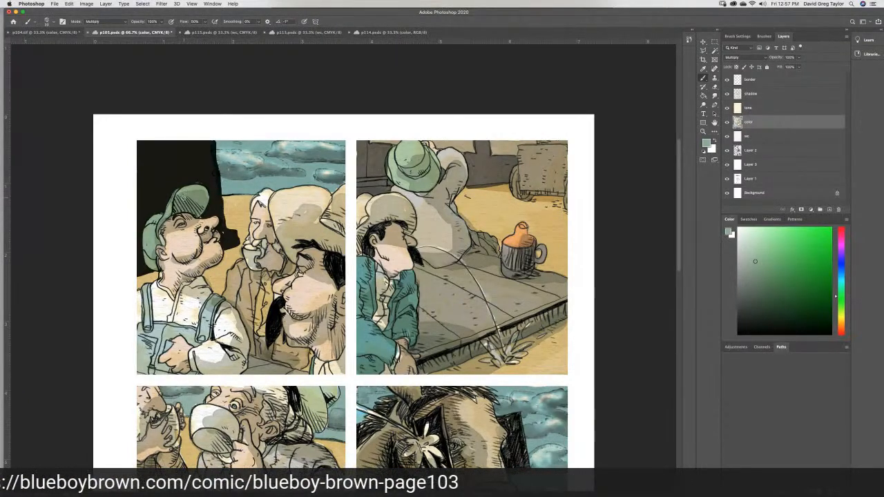
mouse_move(187, 192)
left_mouse_down()
mouse_move(203, 193)
mouse_move(200, 209)
mouse_move(187, 207)
mouse_move(198, 191)
mouse_move(177, 195)
mouse_move(171, 213)
mouse_move(152, 218)
mouse_move(149, 262)
left_mouse_up()
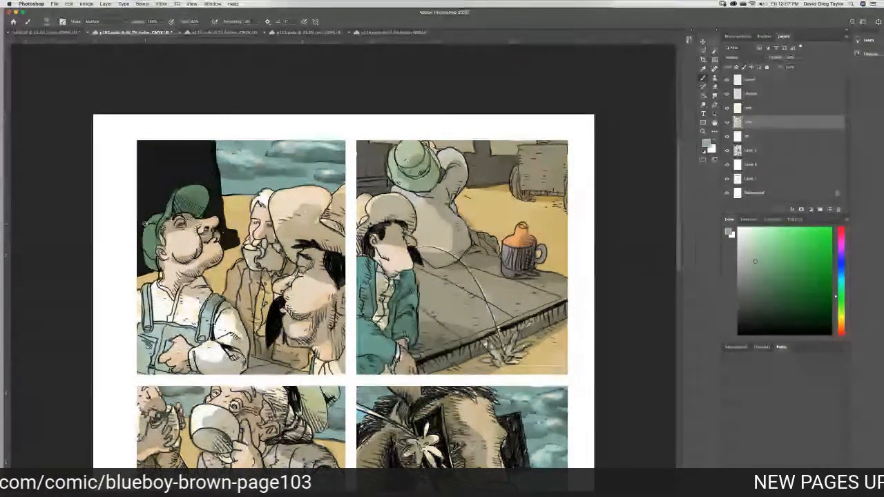
key("super+minus")
key("super+minus")
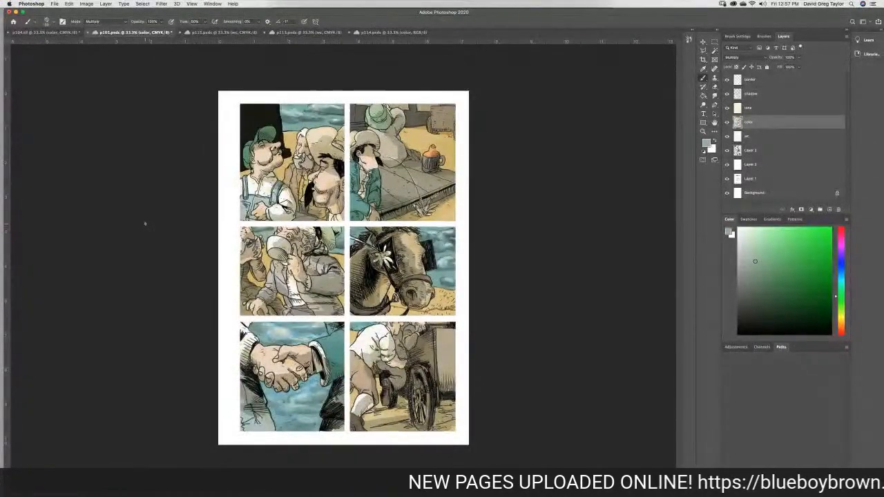
key("super+s")
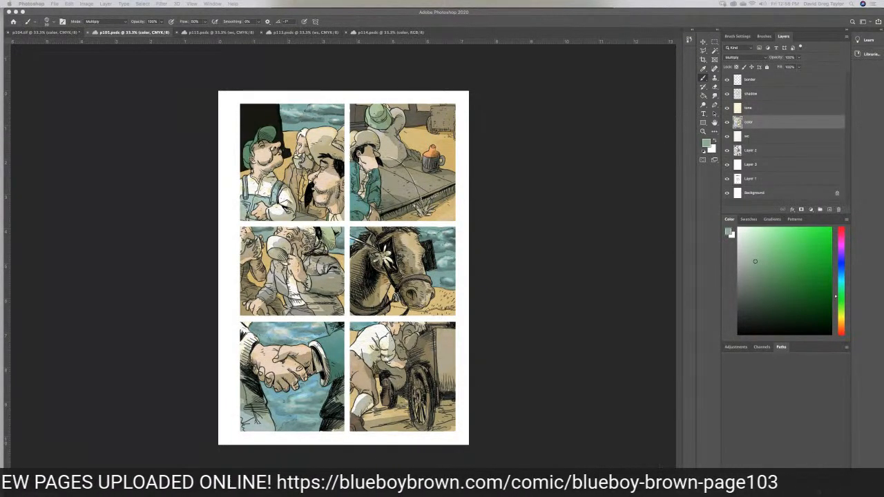
Switch to Chrome, show the blueboybrown.com home page full screen and look over the opening comic page
left_click_drag(883, 69, 276, 57)
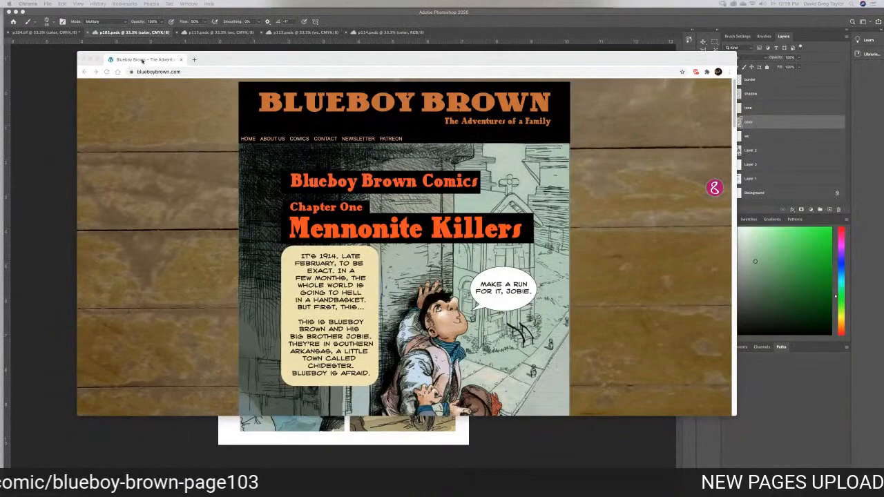
left_click(97, 59)
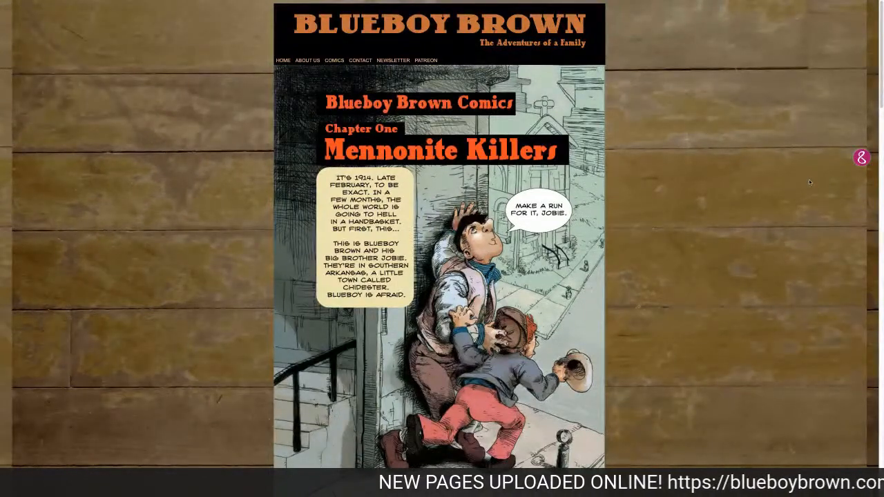
scroll(735, 180, "down", 1)
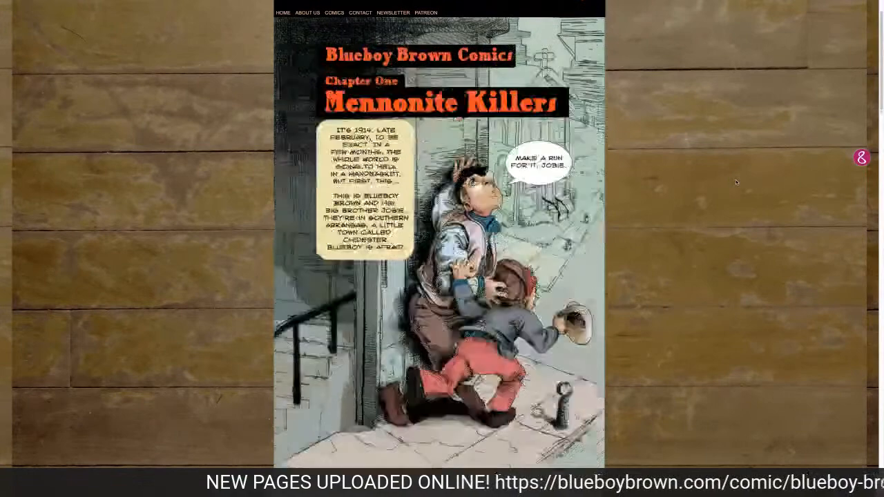
scroll(736, 179, "up", 1)
scroll(736, 179, "down", 1)
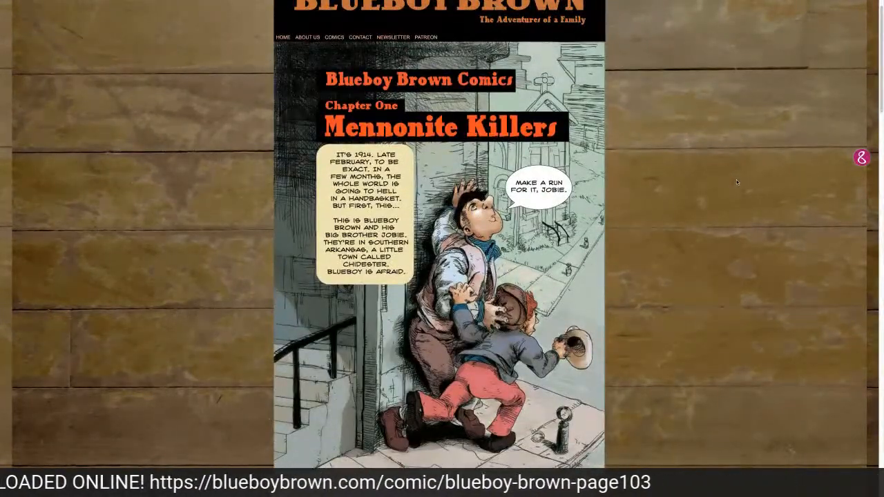
View the whole opening page at 90% and open Chapter Two – Gettysburg from the comic chapters list
key("ctrl+minus")
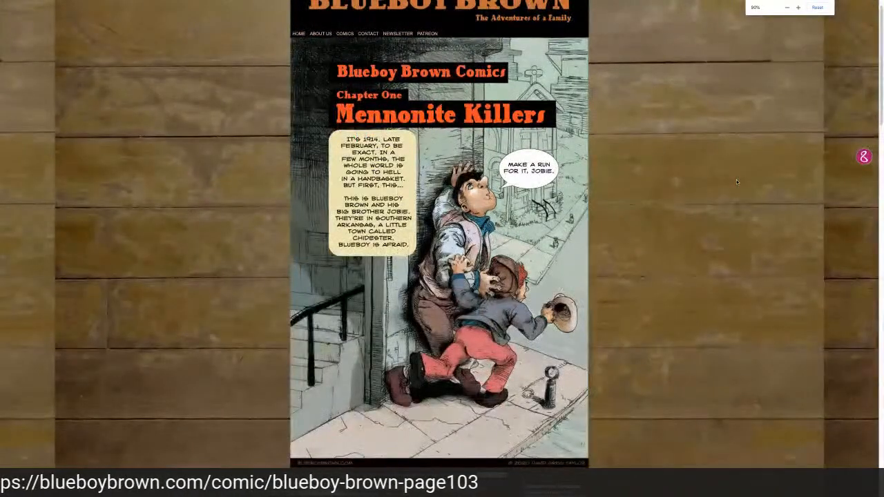
scroll(618, 176, "up", 1)
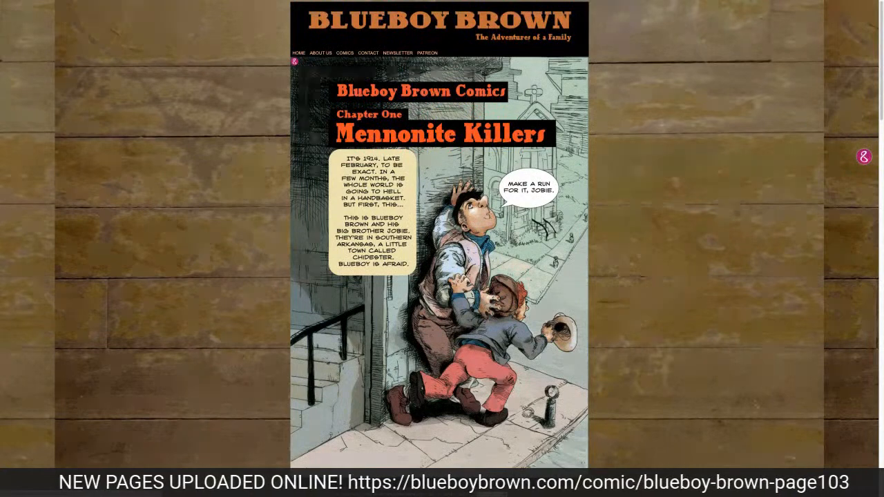
scroll(254, 391, "down", 2)
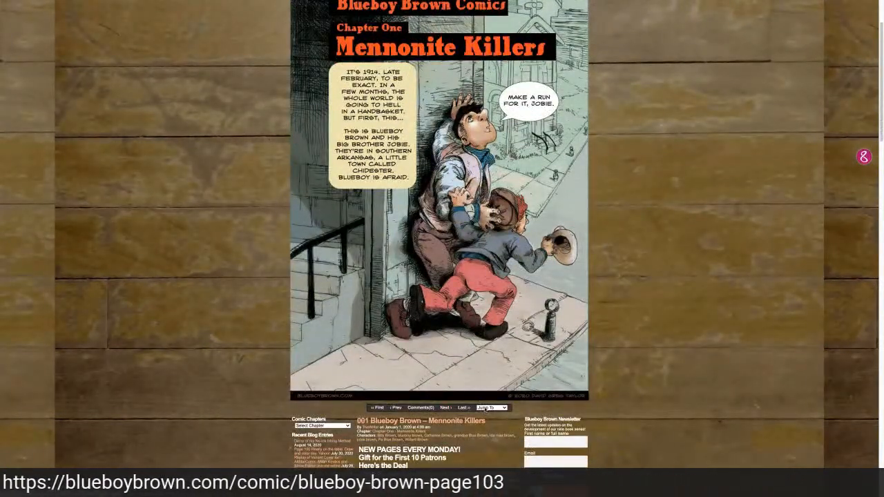
left_click(488, 408)
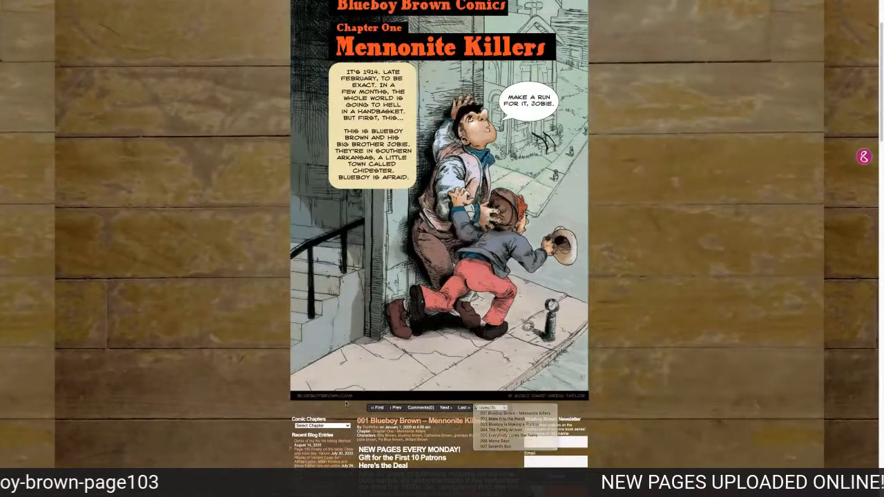
left_click(321, 425)
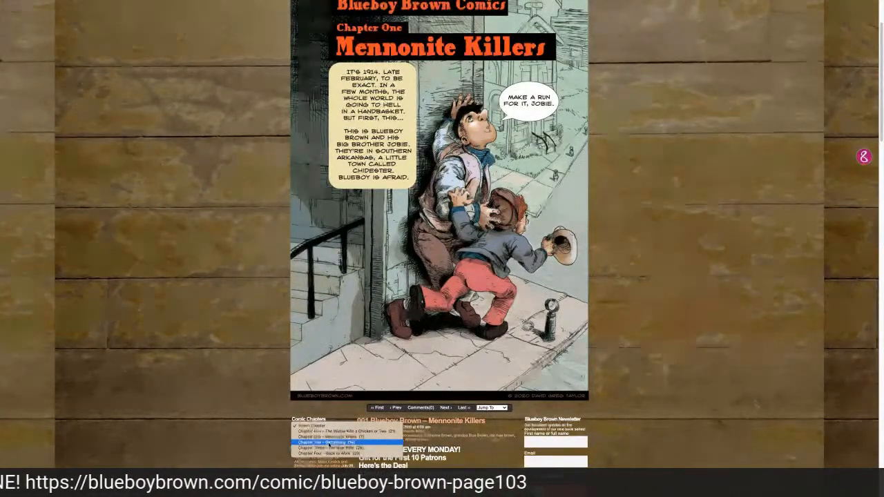
left_click(329, 443)
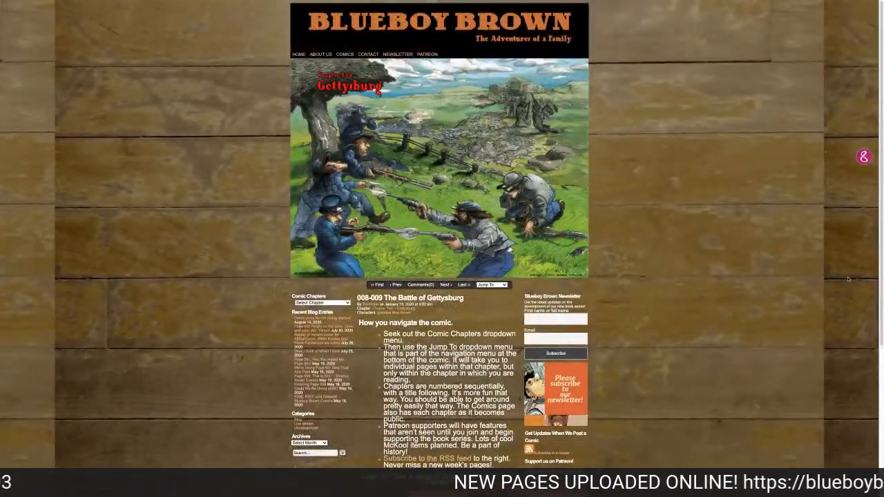
Enlarge the Battle of Gettysburg page to examine its artwork, and reduce it until the chapter list is visible below
scroll(674, 254, "down", 1)
scroll(679, 254, "up", 1)
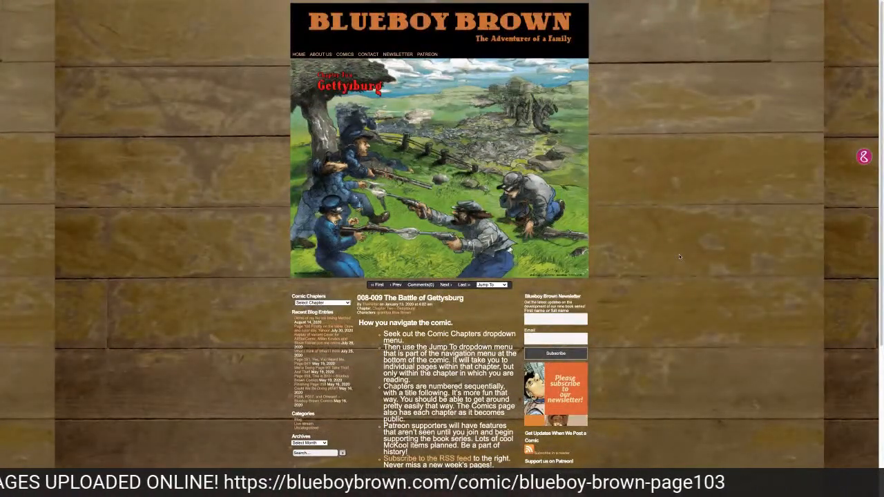
key("ctrl+plus")
key("ctrl+plus")
key("ctrl+plus")
key("ctrl+plus")
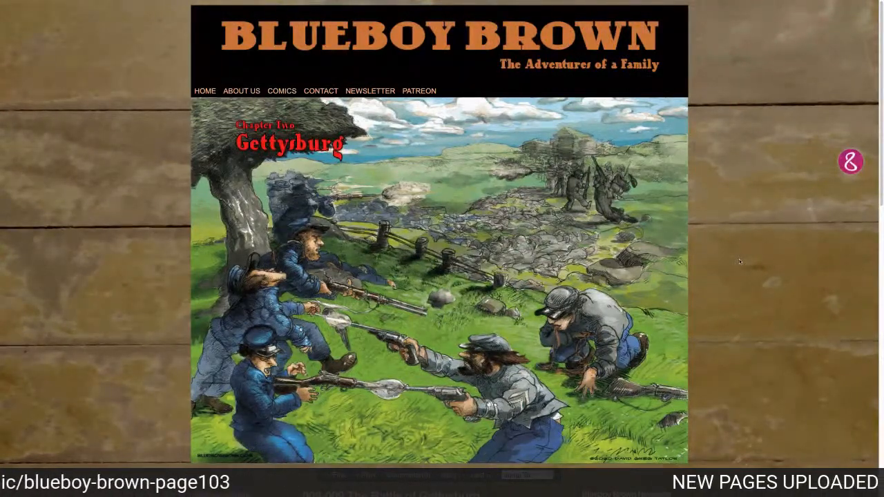
key("ctrl+minus")
key("ctrl+minus")
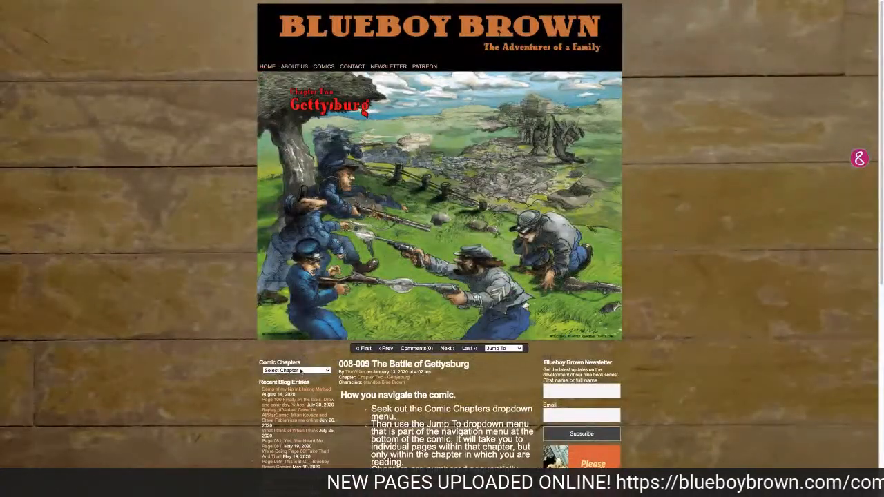
Open Chapter Three – The New Wife, fit its first page at 80%, and advance to page 025 Get a New Wife?
left_click(299, 370)
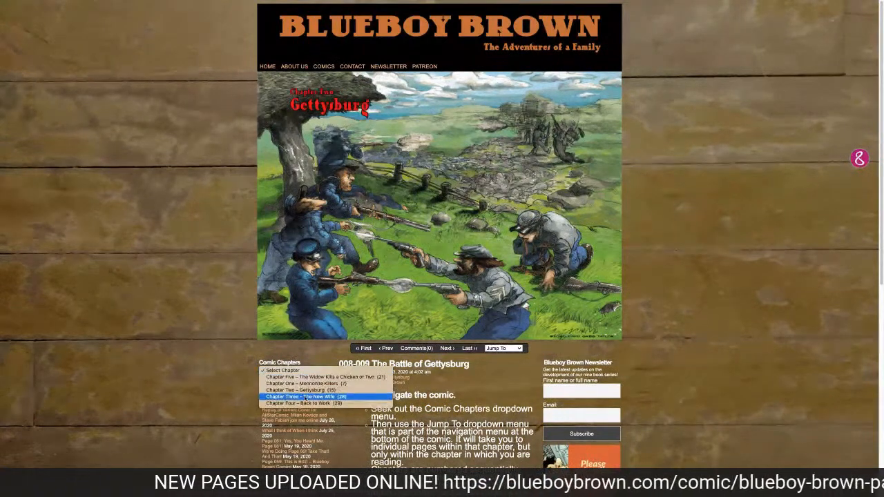
left_click(307, 397)
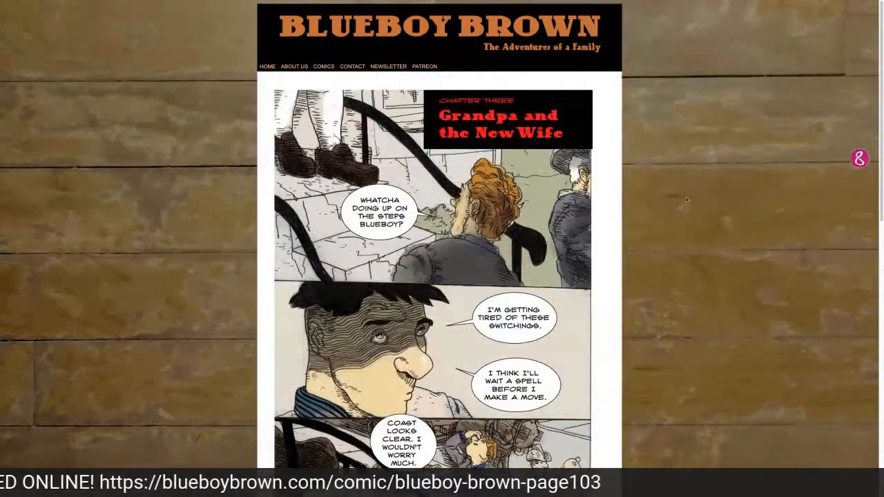
key("ctrl+minus")
key("ctrl+minus")
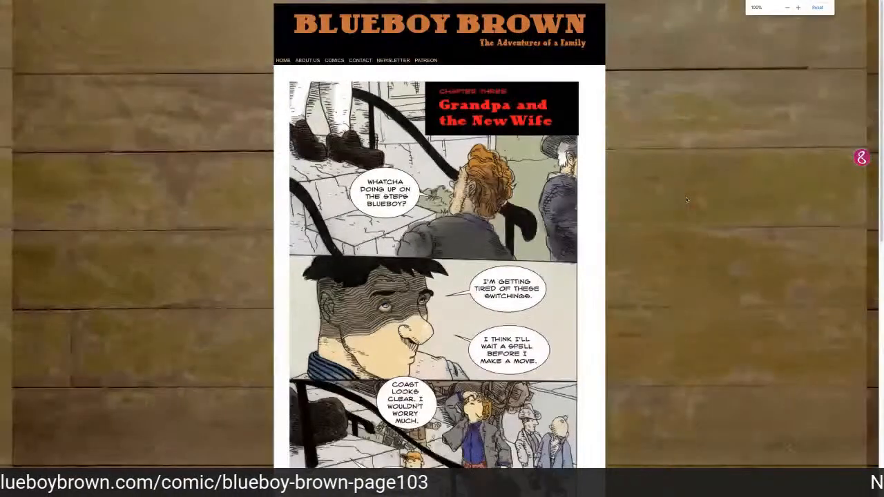
key("ctrl+minus")
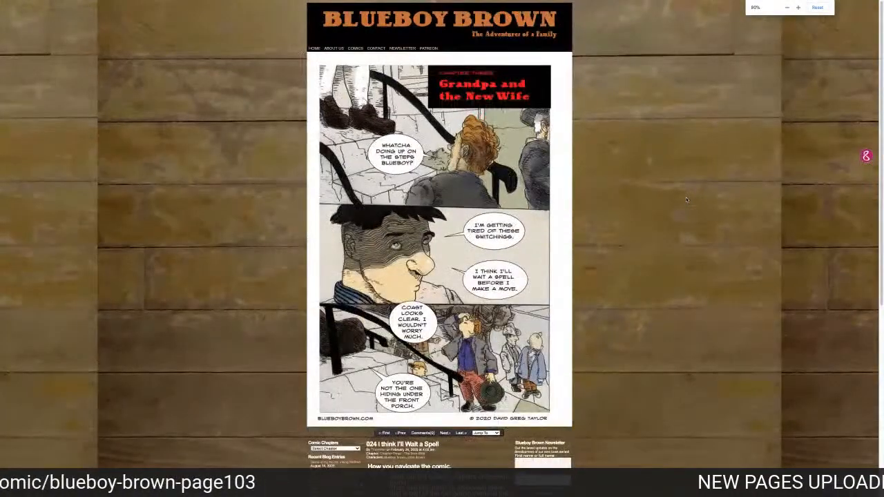
left_click(444, 433)
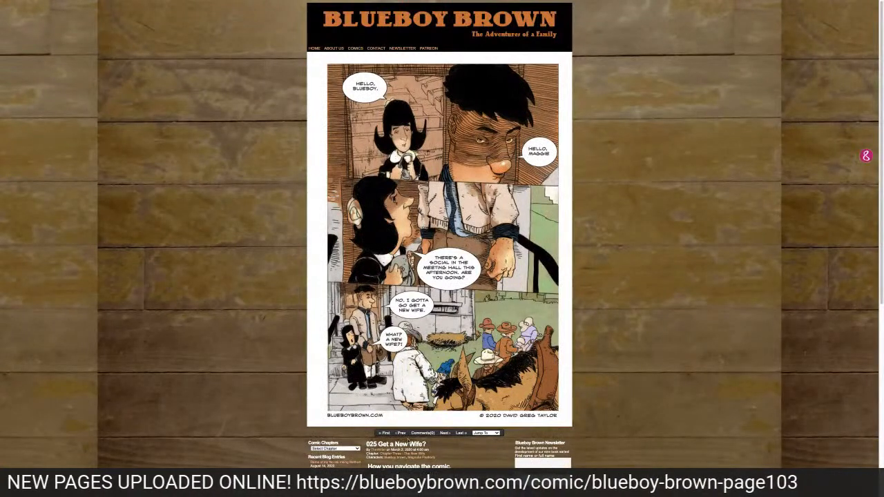
Open Chapter One – Mennonite Killers and page through its comic pages up to 007 Seventh Son
left_click(335, 448)
left_click(343, 458)
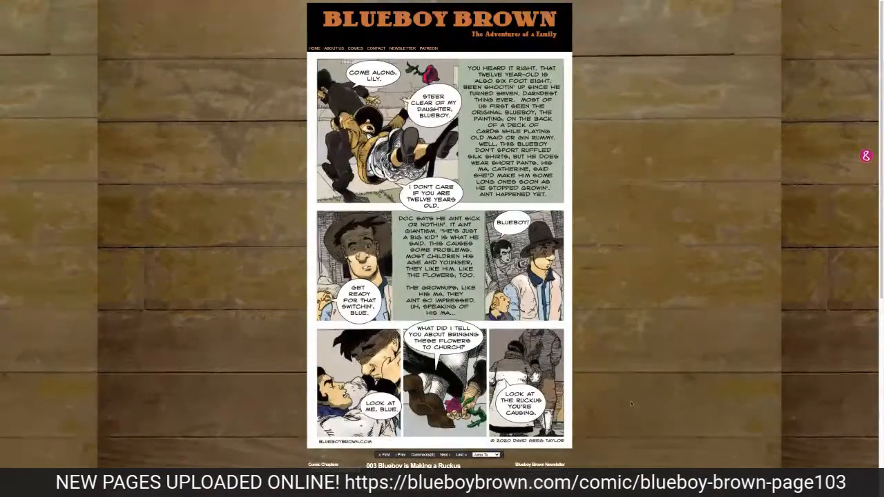
left_click(444, 455)
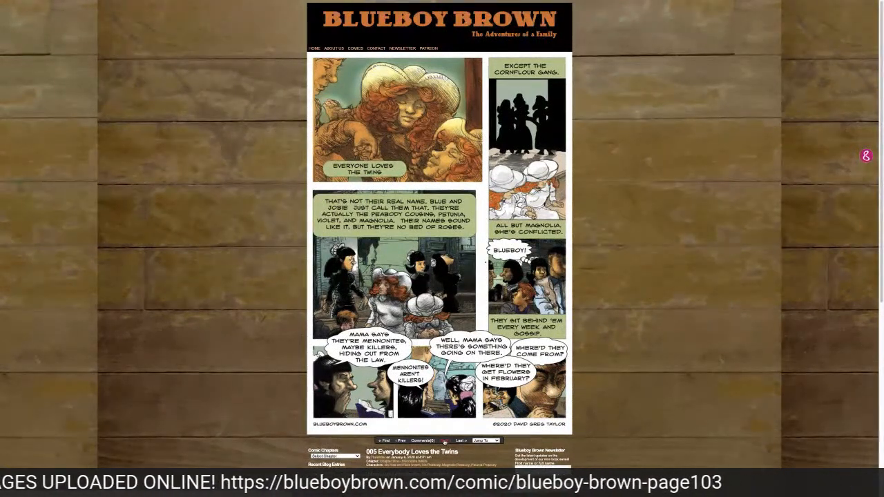
left_click(445, 440)
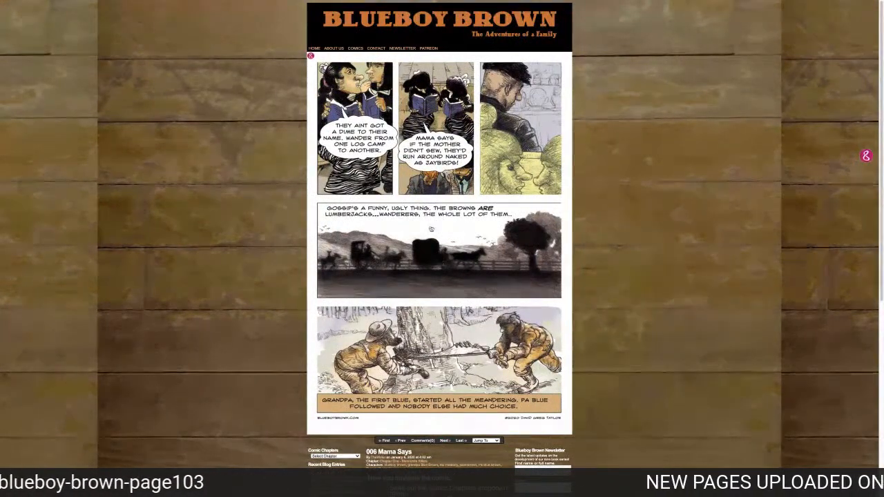
left_click(443, 441)
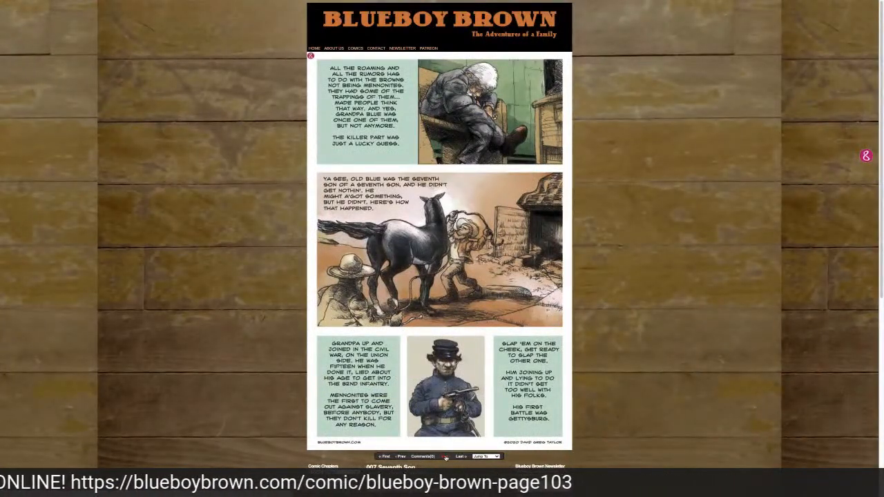
Advance to The Battle of Gettysburg, view it enlarged, and show page 010 Bullets Flying Everywhere in full at 80%
left_click(445, 456)
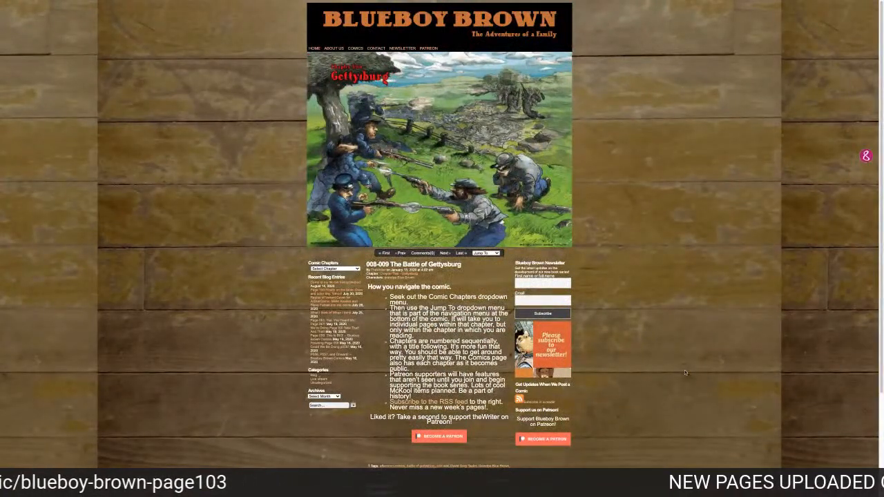
key("ctrl+plus")
key("ctrl+plus")
key("ctrl+plus")
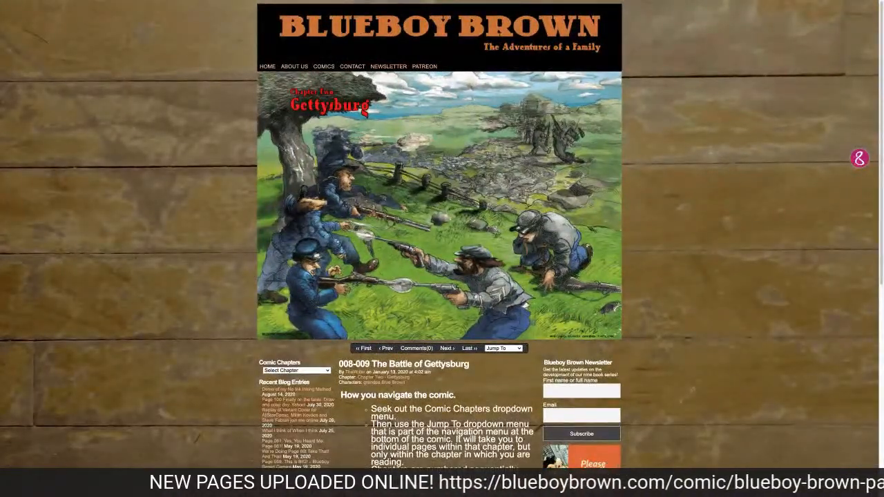
left_click(448, 350)
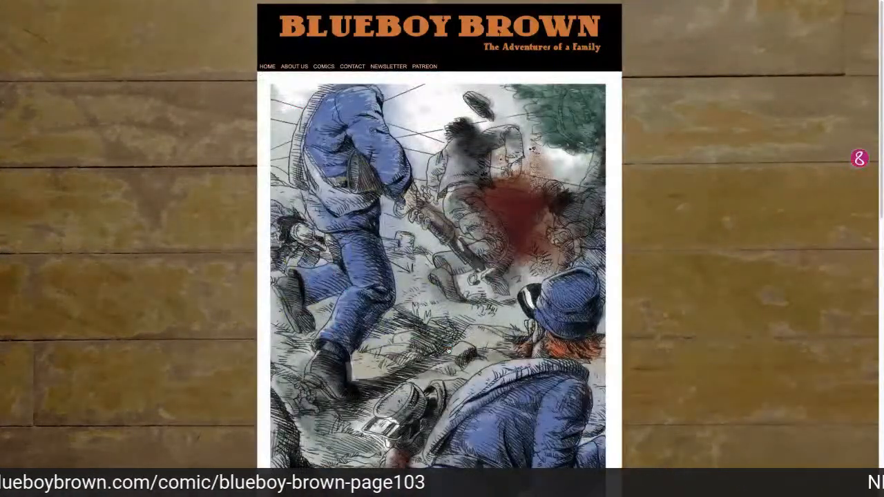
key("ctrl+minus")
key("ctrl+minus")
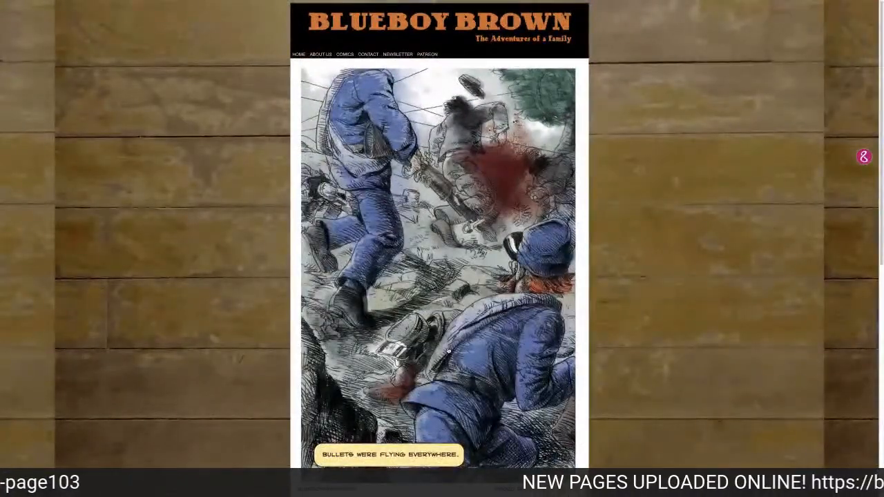
key("ctrl+minus")
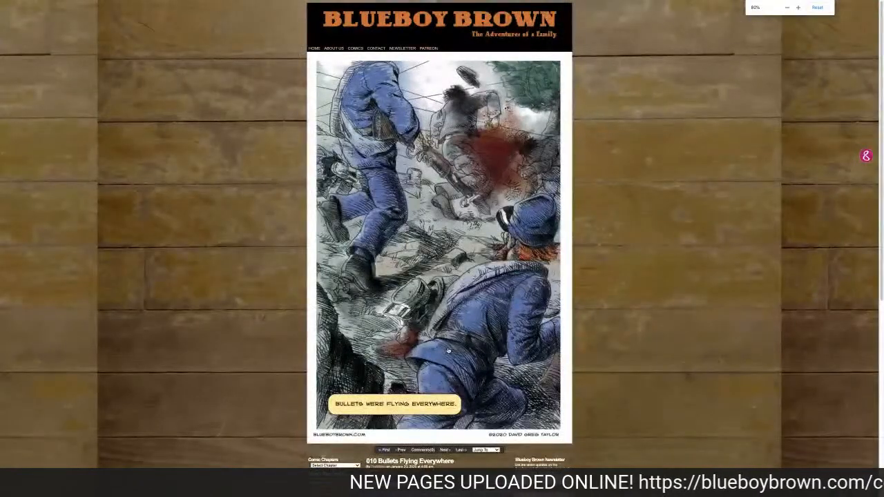
Page through the rest of Chapter Two up to 022 He Found a Way to Keep the Curious At Bay
left_click(445, 450)
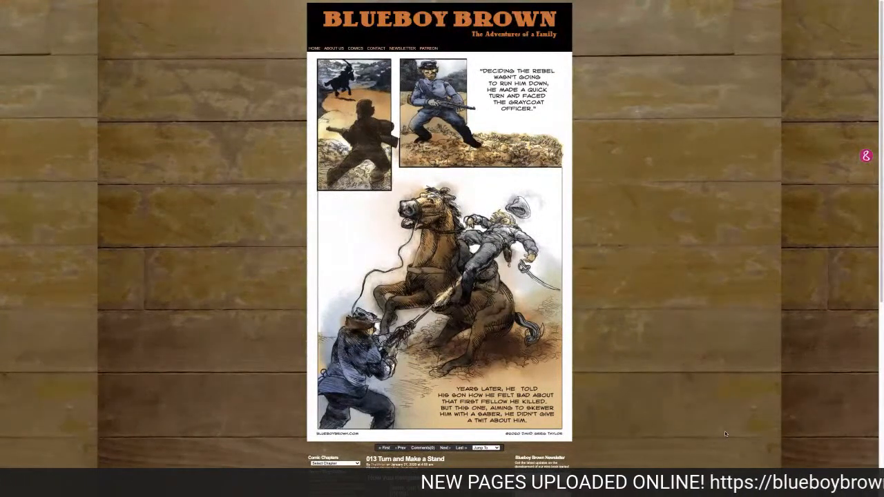
left_click(446, 450)
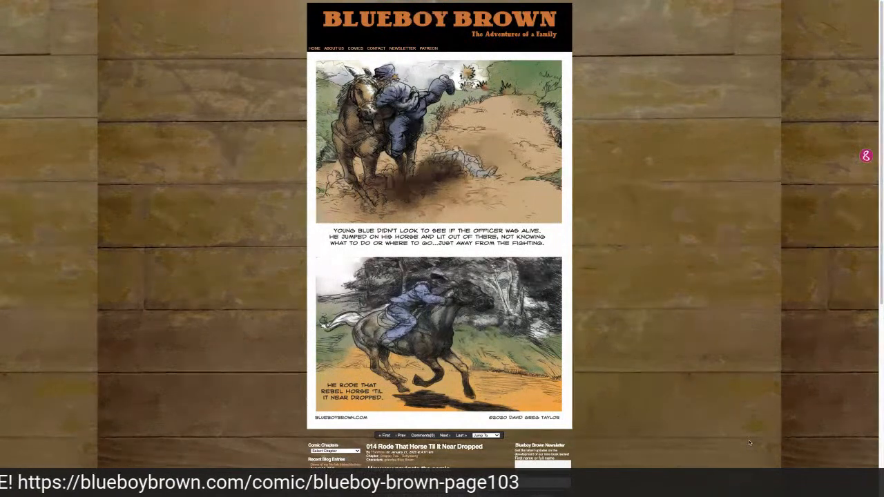
left_click(445, 435)
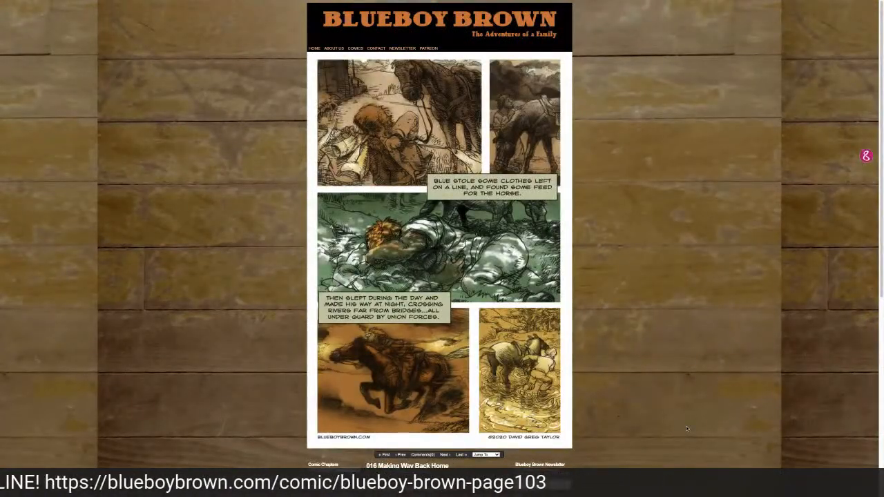
left_click(445, 455)
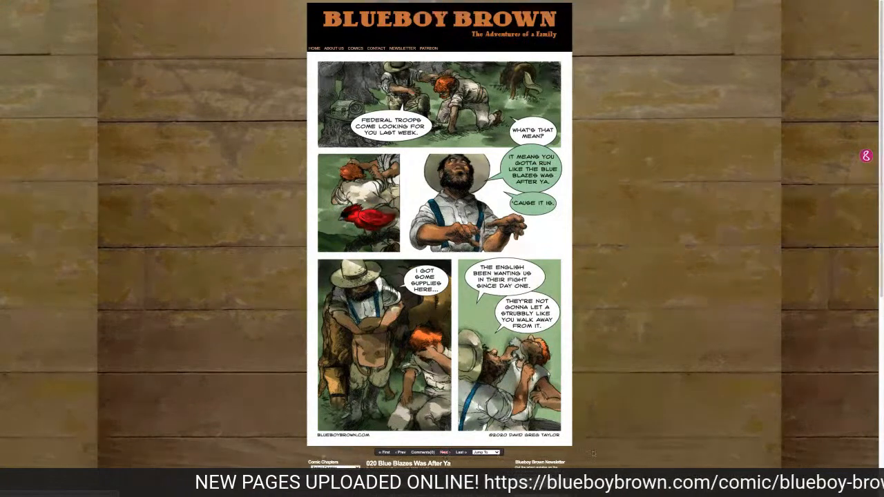
key("Right")
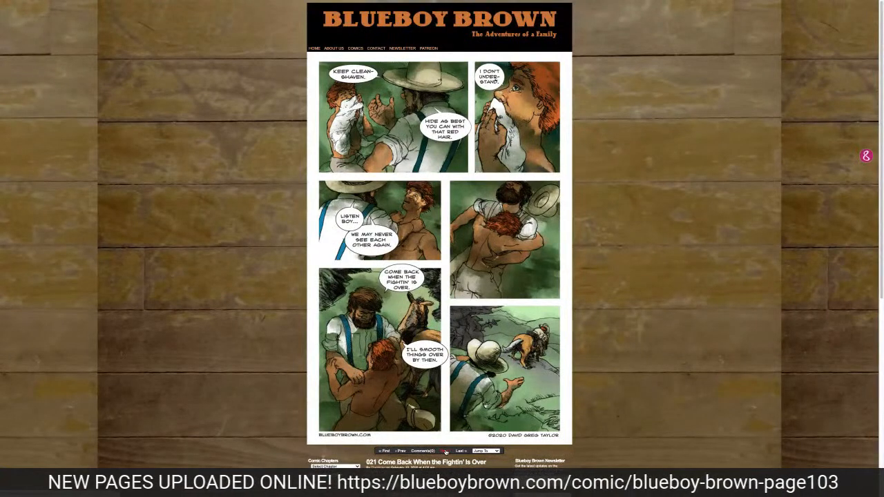
left_click(445, 451)
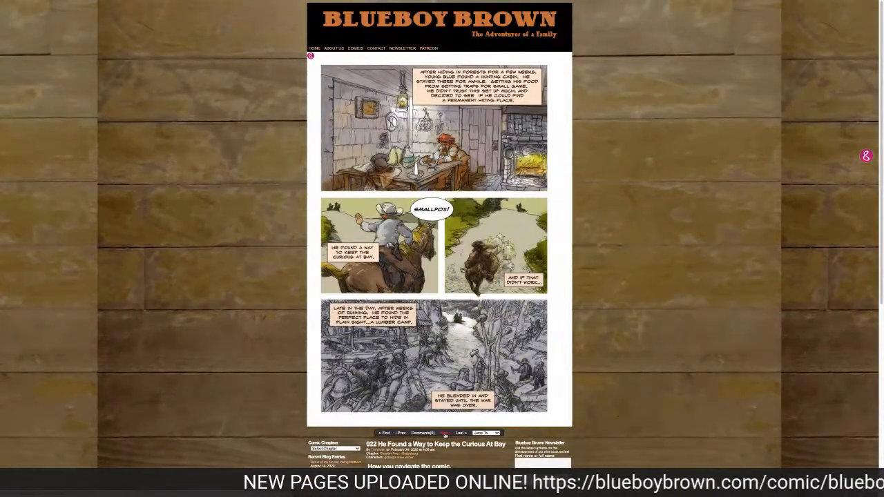
Continue into Chapter Three and page through from 024 I think I'll Wait a Spell to 040 I've Done This Plenty of Times
left_click(445, 434)
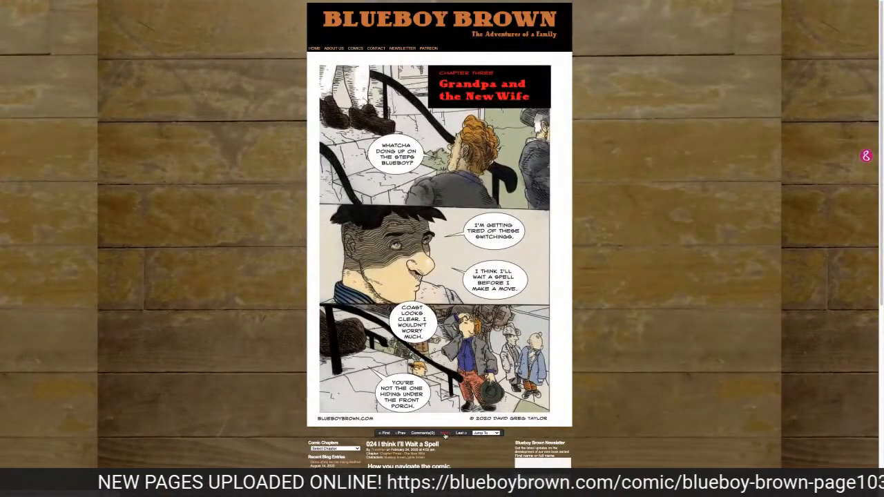
left_click(444, 433)
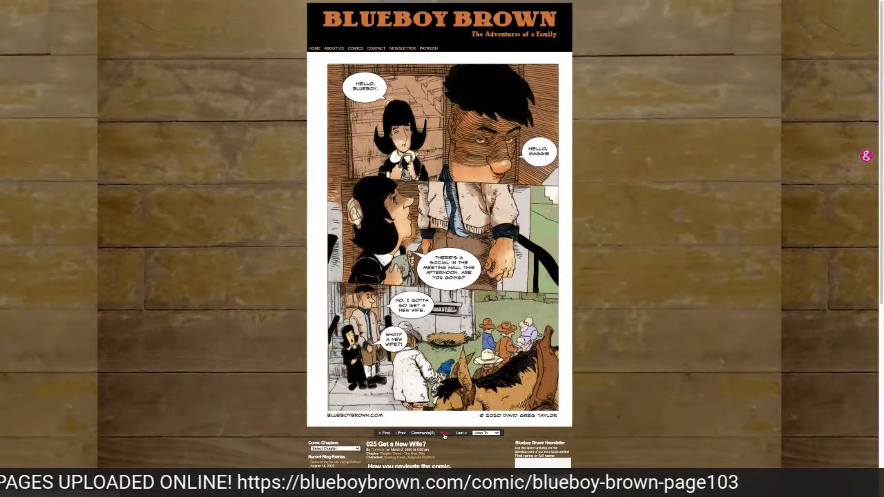
left_click(444, 434)
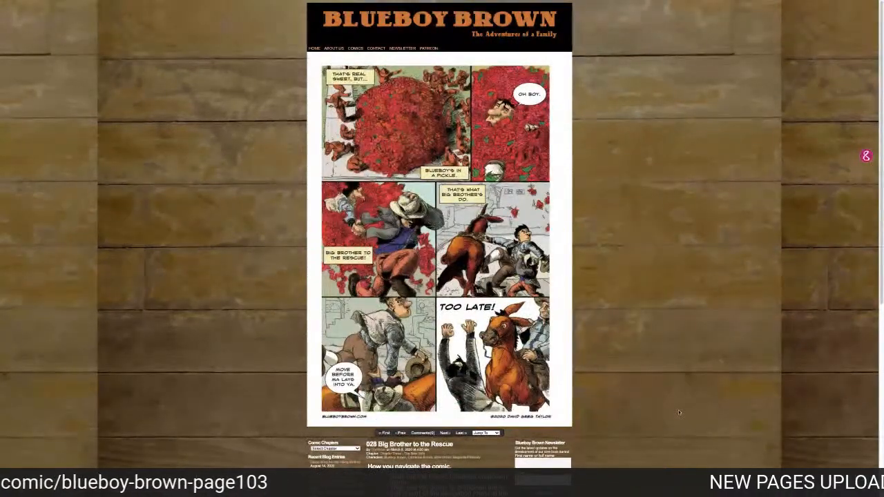
left_click(445, 433)
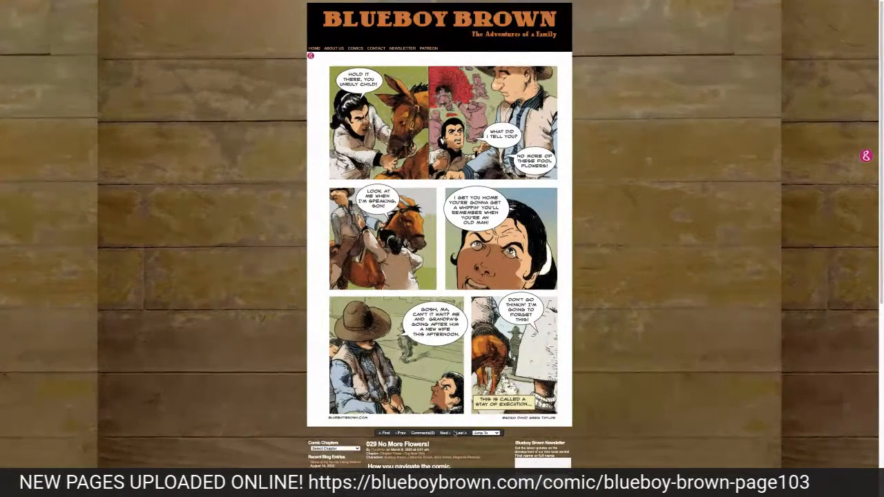
left_click(442, 433)
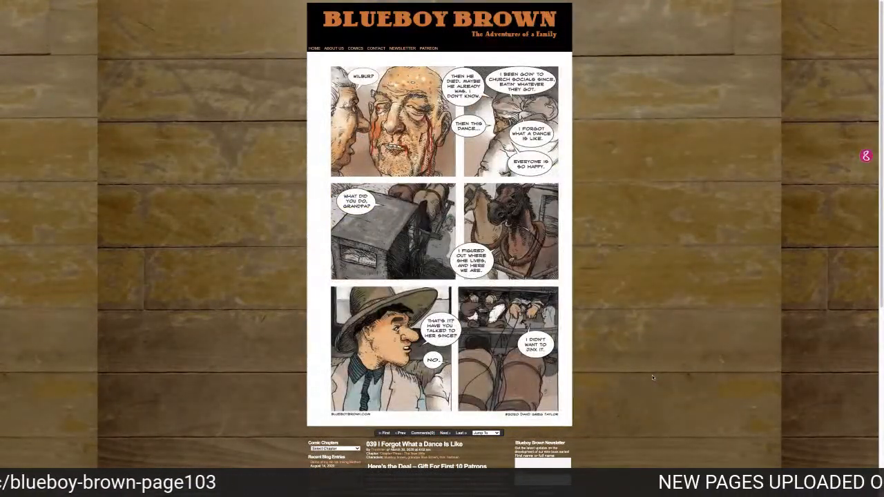
left_click(444, 433)
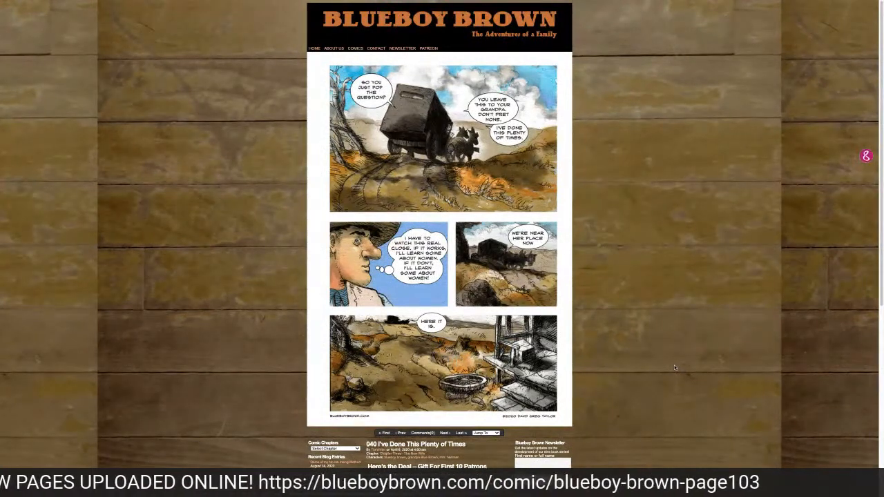
Page through the rest of Chapter Three from 040 I've Done This Plenty of Times to 050 They Bring in the Game
left_click(443, 433)
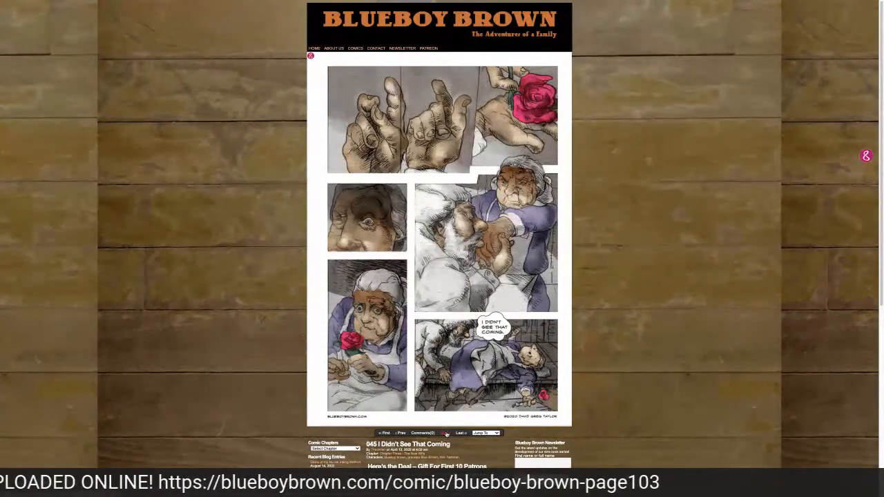
key("Right")
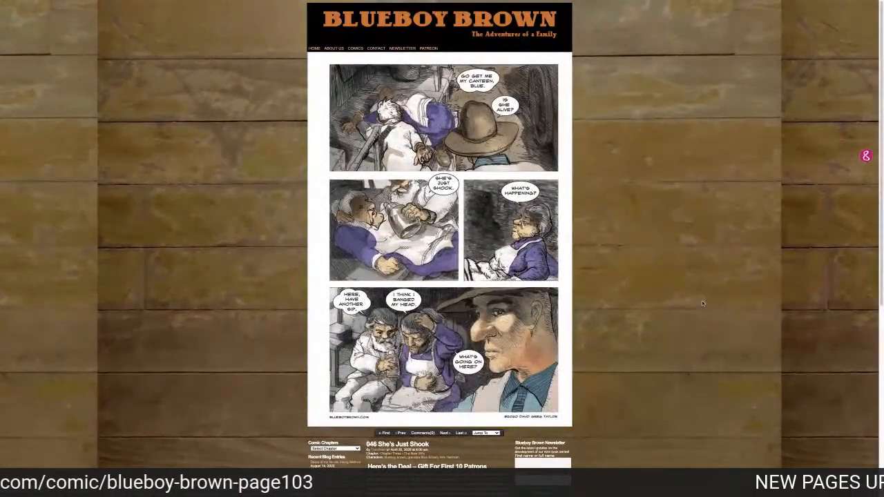
left_click(445, 434)
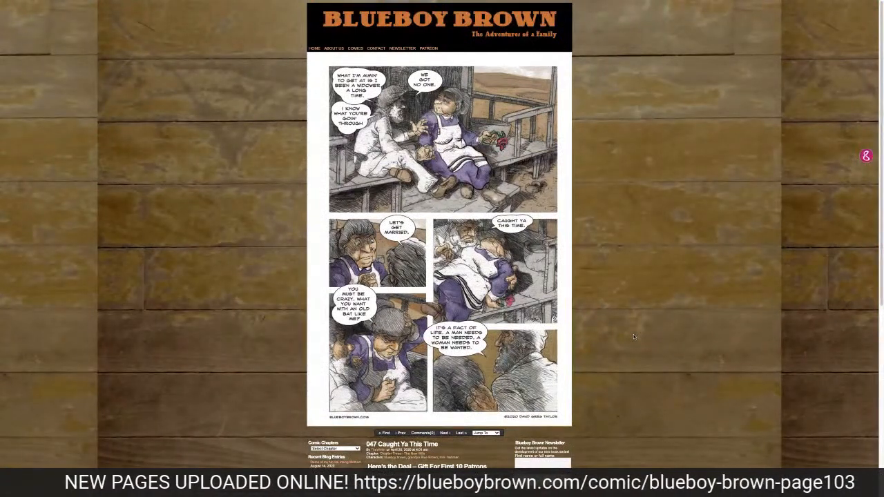
left_click(444, 433)
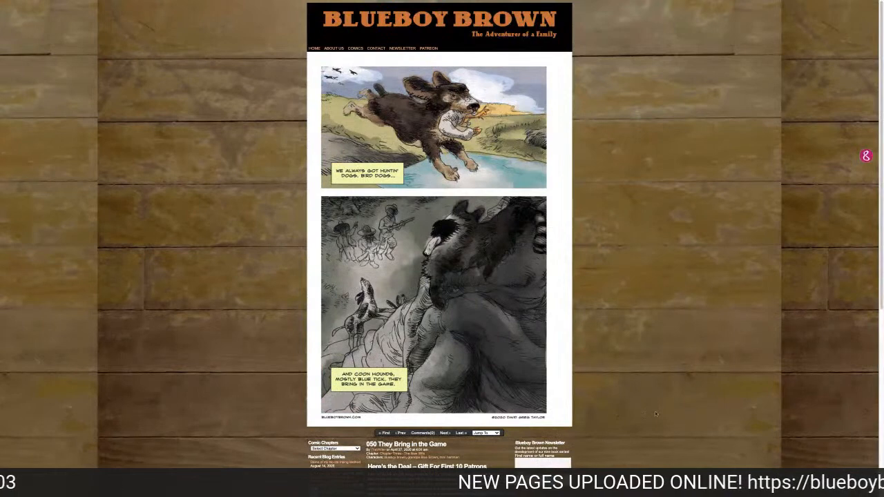
Continue paging through the following comic pages, past 059 Evil and on to 061 It's Best Not To Kill Him
left_click(445, 433)
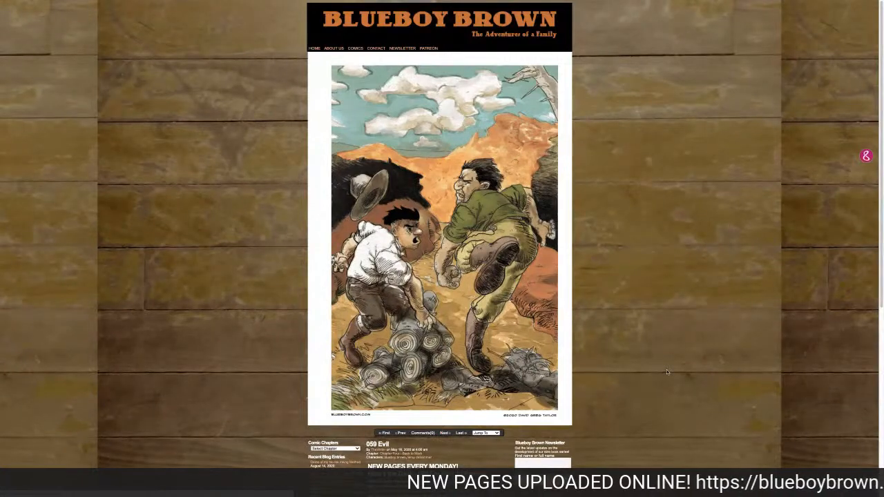
key("Right")
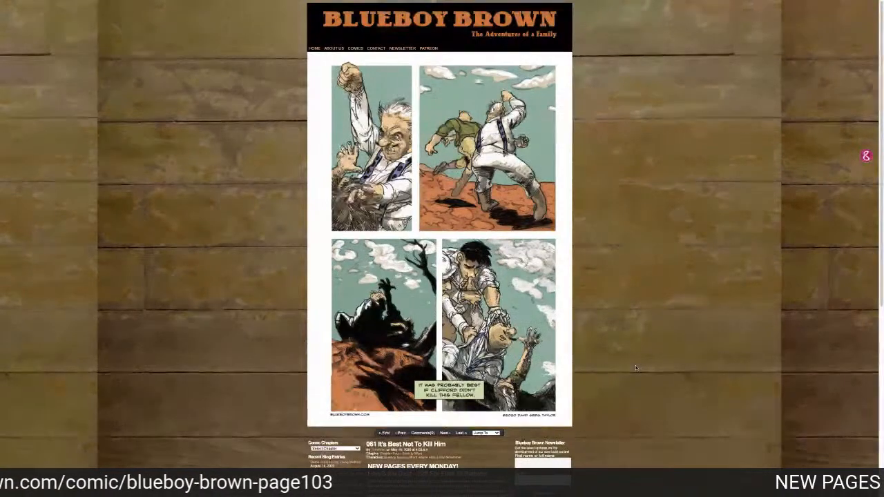
left_click(445, 433)
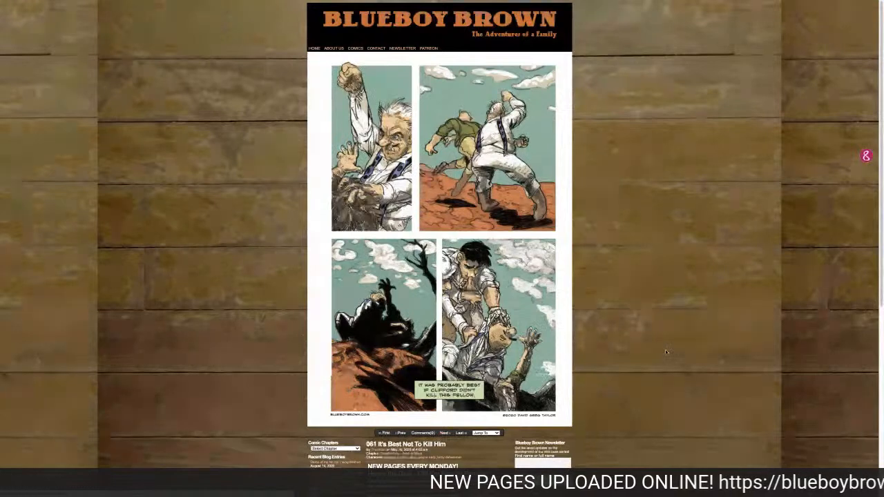